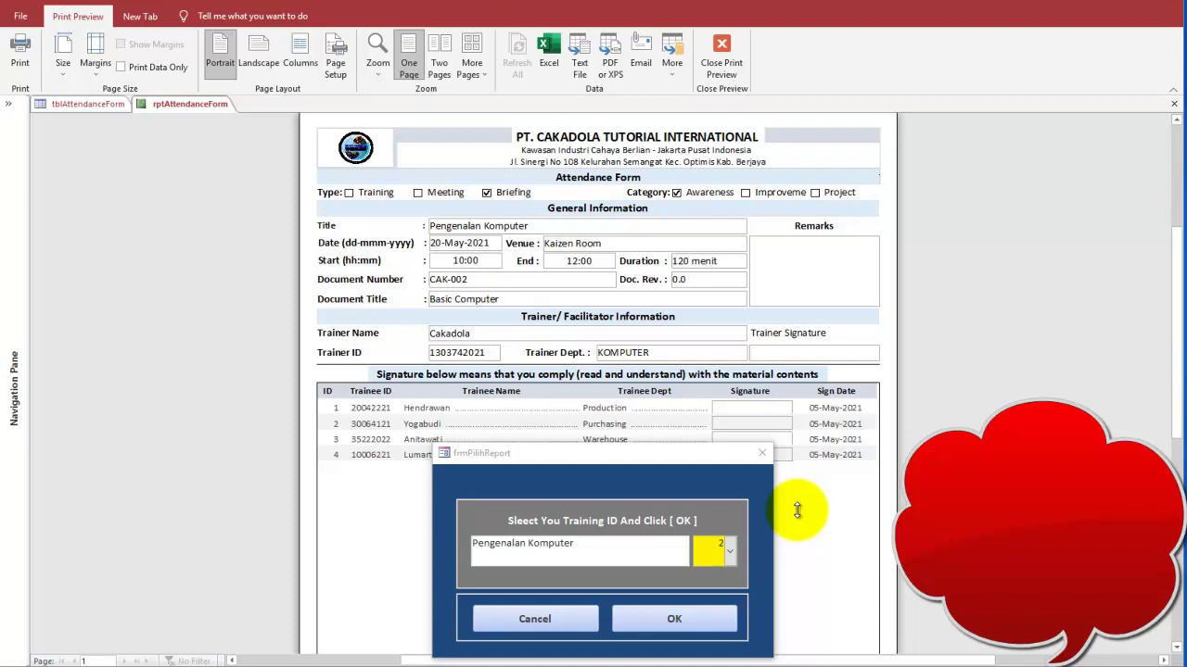
{"action": "left_click_drag", "start_coordinate": [673, 457], "coordinate": [710, 345]}
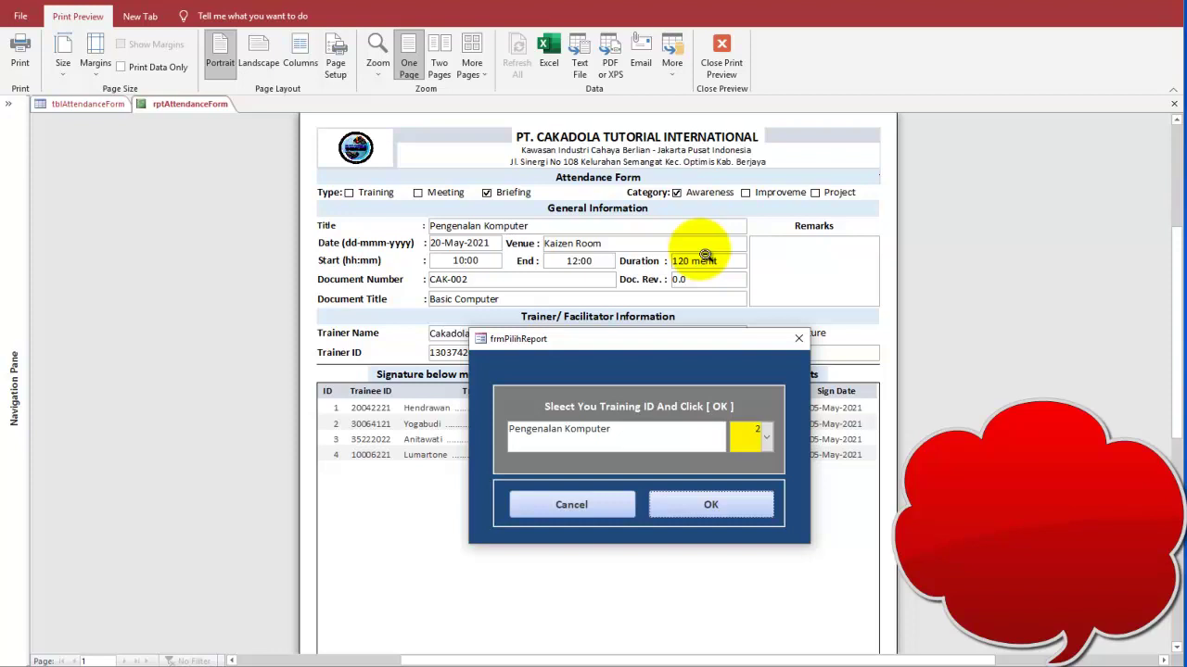
{"action": "left_click_drag", "start_coordinate": [689, 344], "coordinate": [669, 385]}
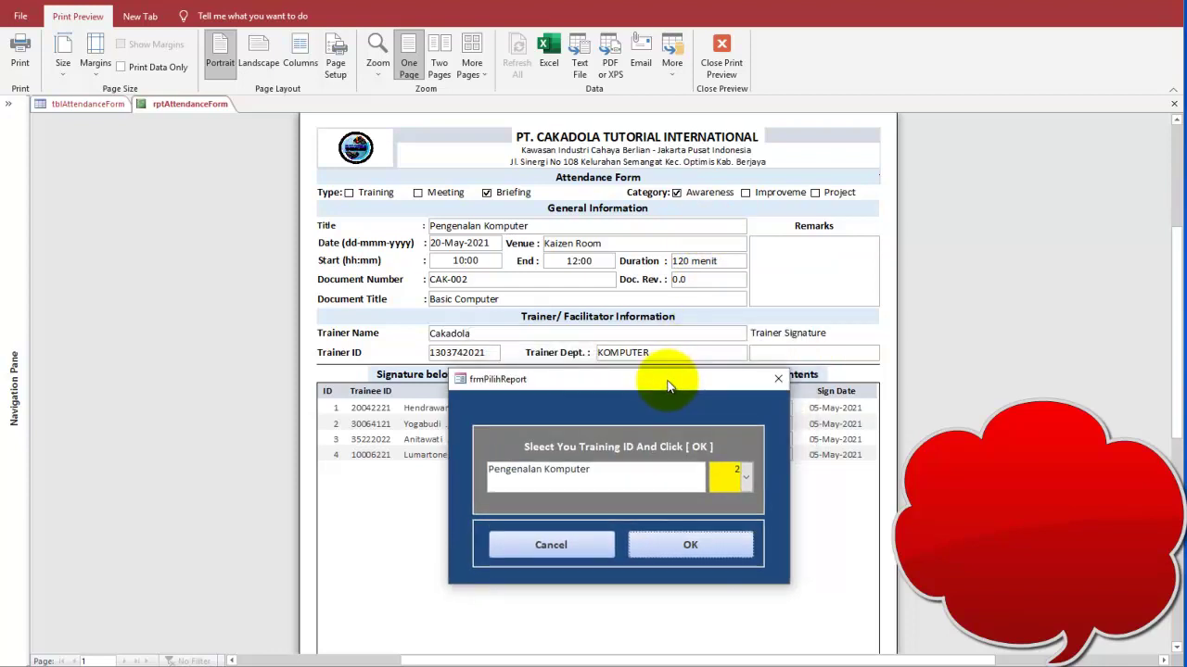
{"action": "left_click_drag", "start_coordinate": [669, 384], "coordinate": [676, 366]}
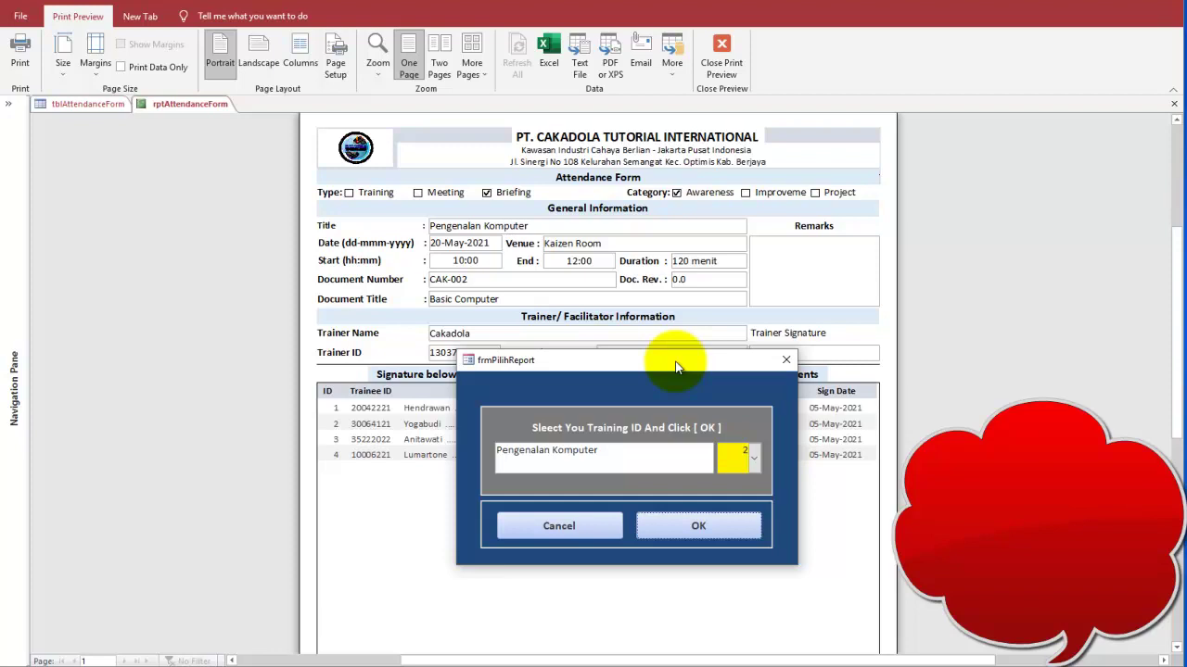
{"action": "left_click_drag", "start_coordinate": [684, 362], "coordinate": [689, 417]}
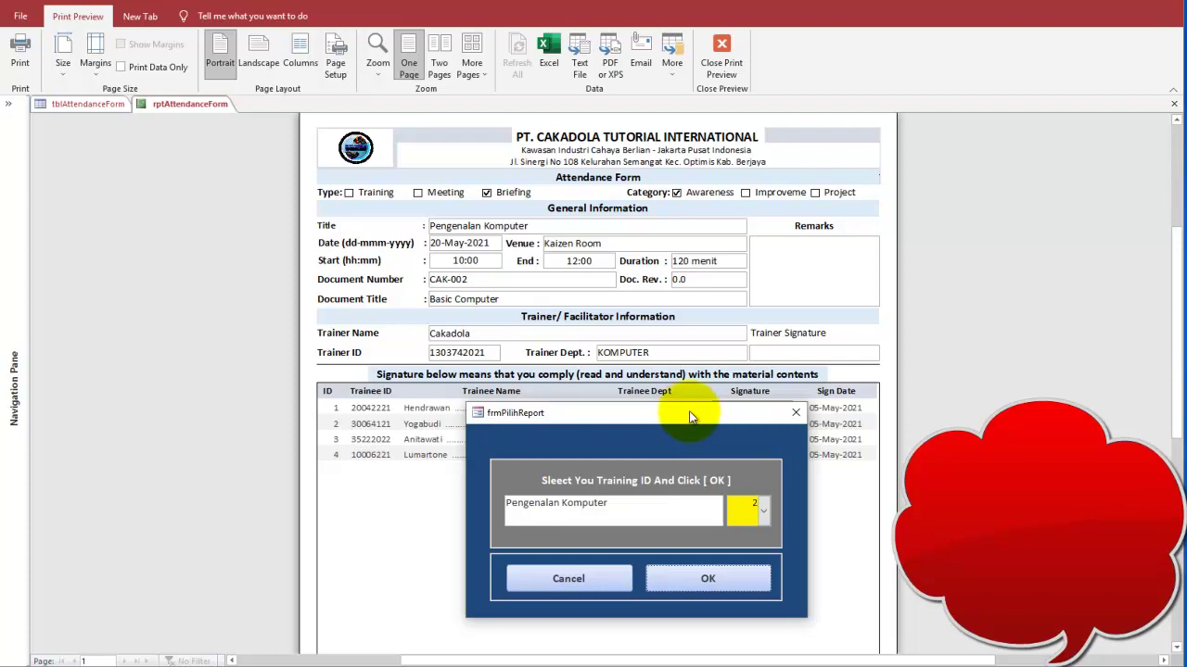
{"action": "left_click_drag", "start_coordinate": [687, 412], "coordinate": [669, 457]}
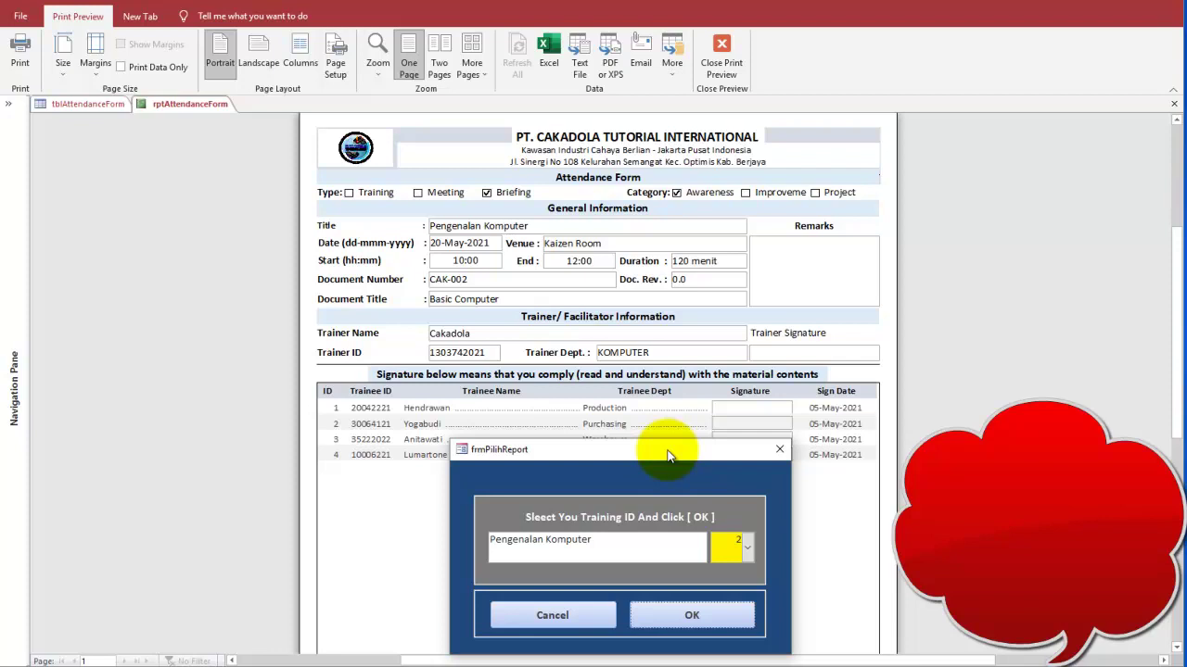
Preview the attendance report for training ID 3, Perancangan Database MS Access, keeping the selection dialog clear of the form's header.
{"action": "left_click_drag", "start_coordinate": [669, 454], "coordinate": [834, 196]}
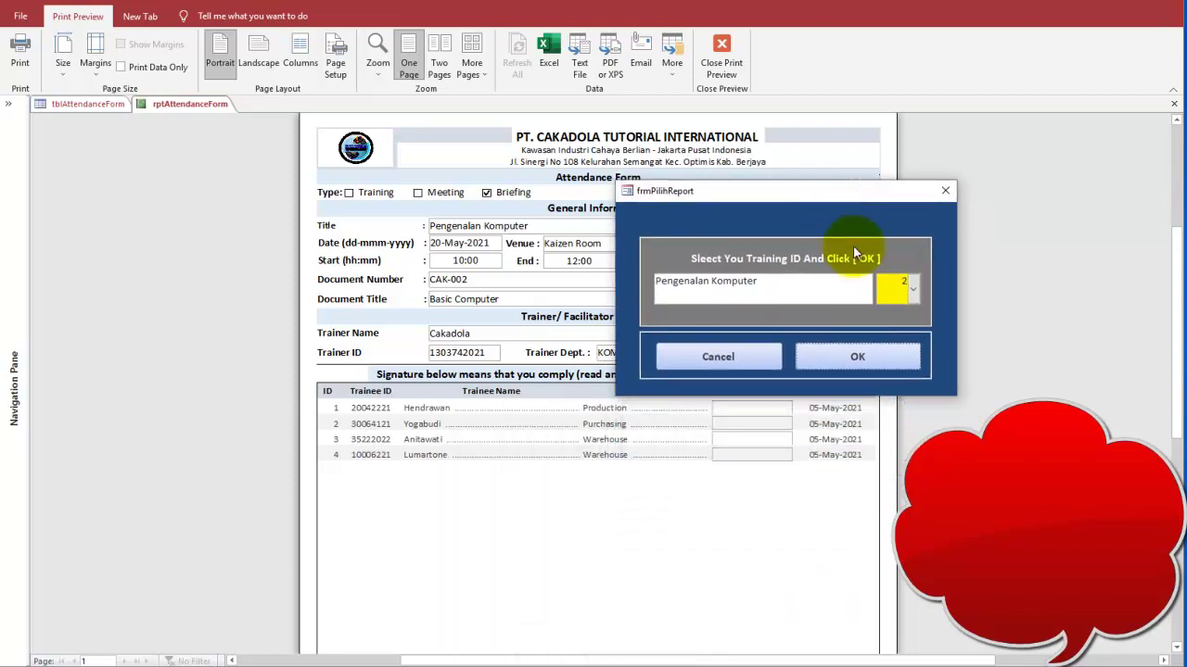
{"action": "left_click", "coordinate": [913, 289]}
{"action": "left_click", "coordinate": [955, 416]}
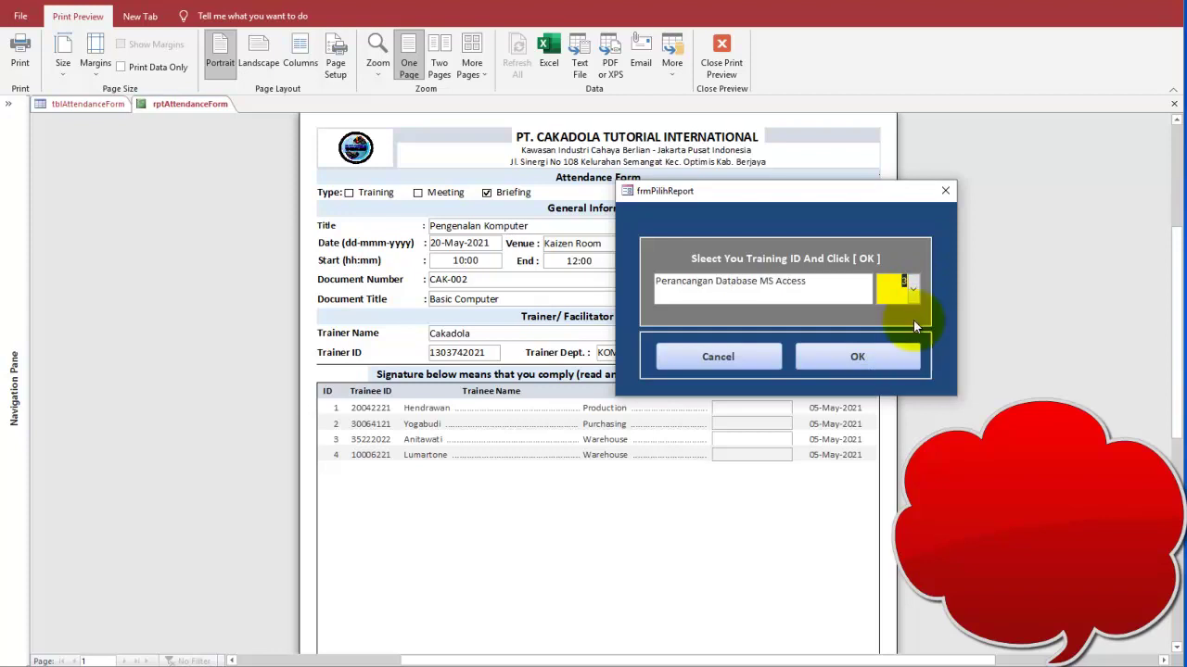
{"action": "left_click_drag", "start_coordinate": [812, 196], "coordinate": [918, 139]}
{"action": "left_click", "coordinate": [898, 428]}
{"action": "left_click", "coordinate": [750, 196]}
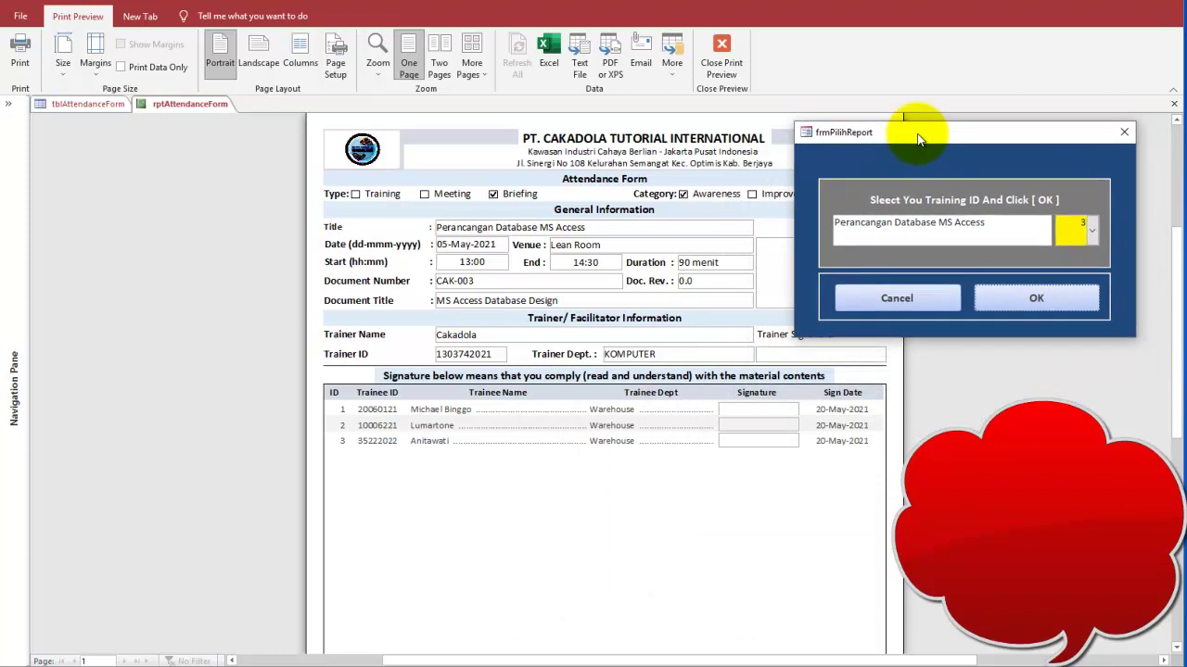
Preview the attendance report for training ID 6, Pengenalan Hardware Komputer, with its header information enlarged and uncovered.
{"action": "left_click", "coordinate": [1091, 230]}
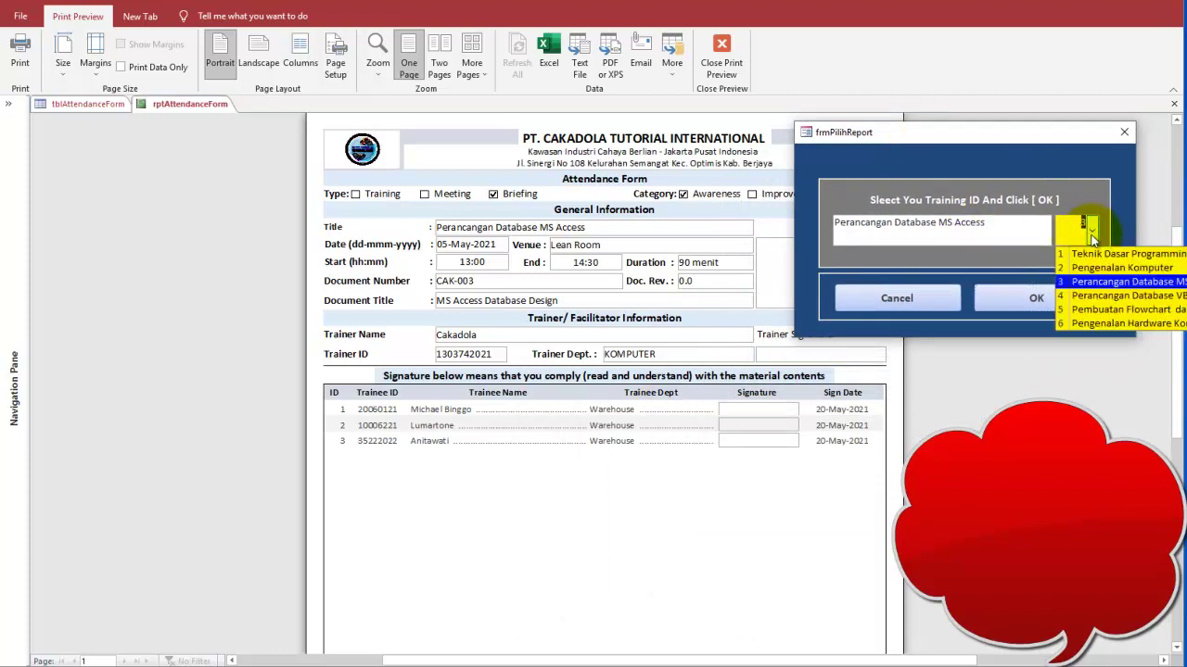
{"action": "left_click", "coordinate": [1103, 324]}
{"action": "left_click", "coordinate": [1038, 296]}
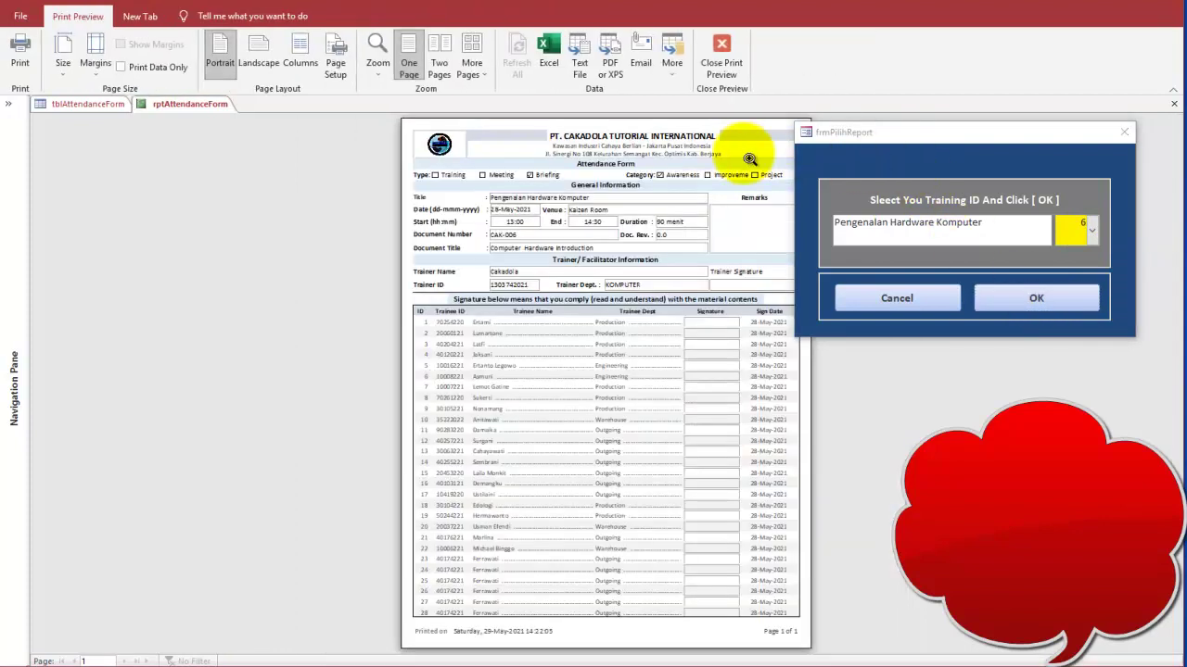
{"action": "left_click", "coordinate": [749, 159]}
{"action": "left_click", "coordinate": [700, 126]}
{"action": "left_click", "coordinate": [693, 137]}
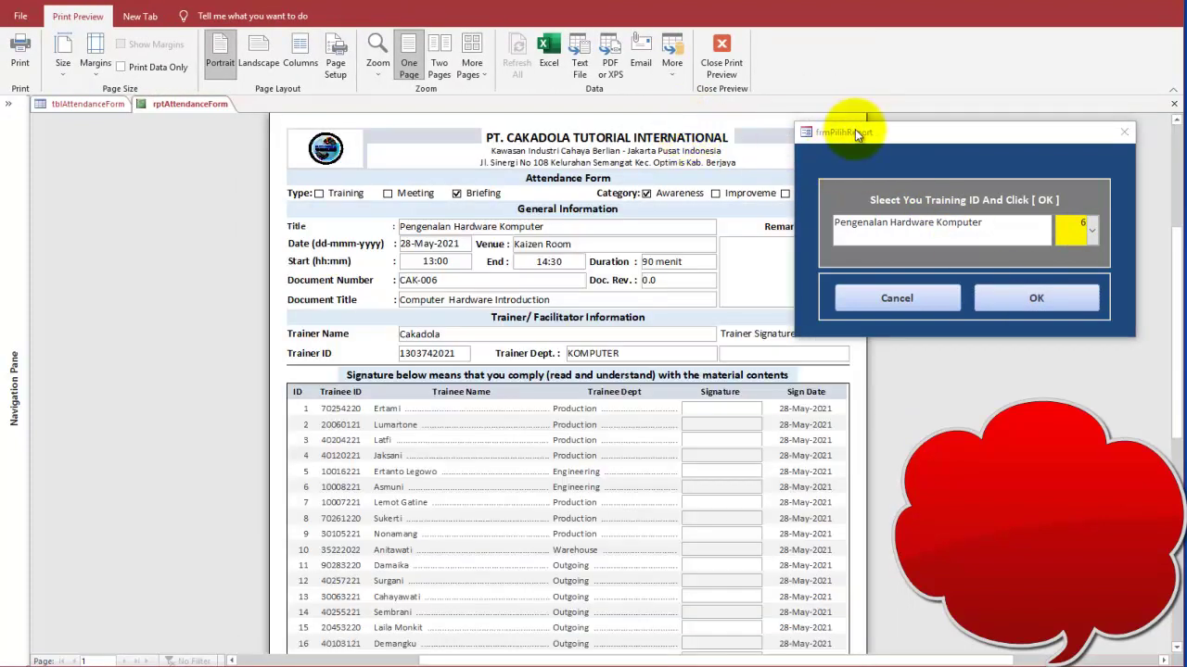
{"action": "left_click_drag", "start_coordinate": [858, 137], "coordinate": [524, 445]}
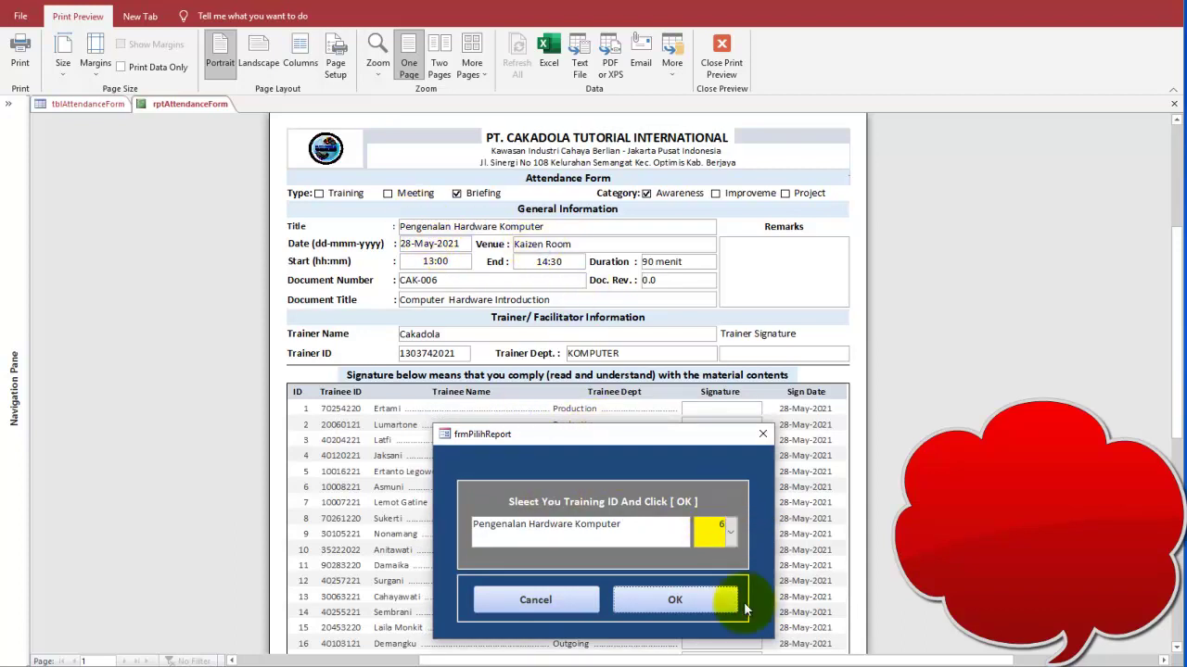
{"action": "left_click", "coordinate": [965, 666]}
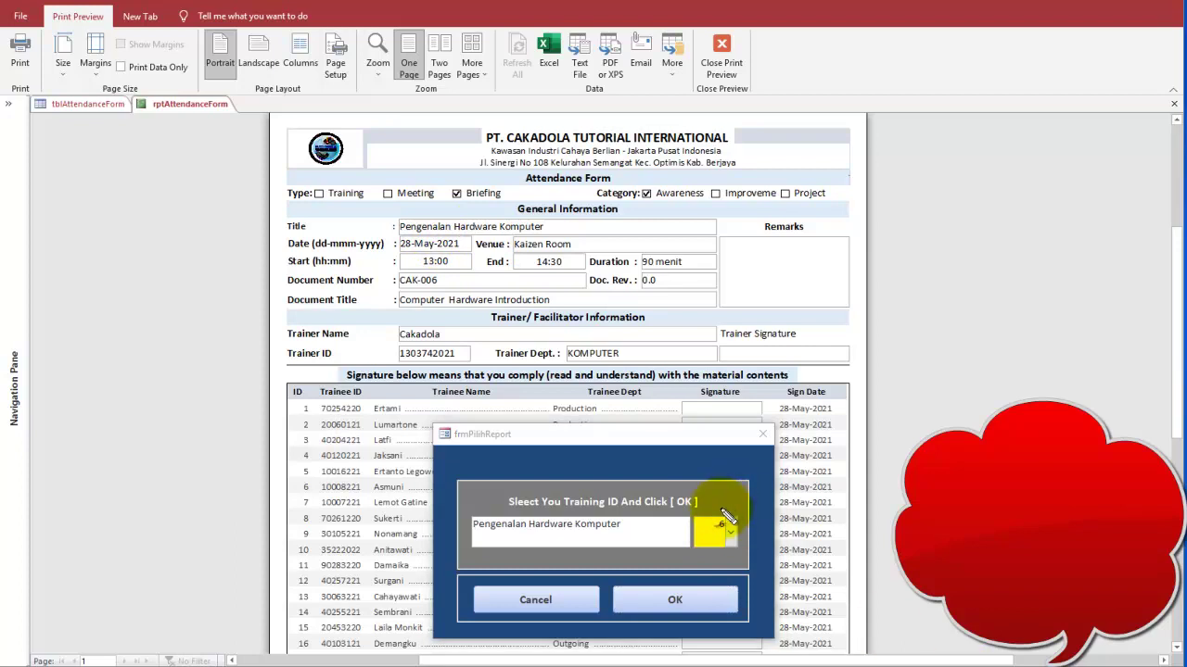
{"action": "mouse_move", "coordinate": [594, 505]}
{"action": "left_mouse_down"}
{"action": "mouse_move", "coordinate": [505, 556]}
{"action": "mouse_move", "coordinate": [588, 497]}
{"action": "left_mouse_up"}
{"action": "mouse_move", "coordinate": [464, 212]}
{"action": "left_mouse_down"}
{"action": "mouse_move", "coordinate": [389, 223]}
{"action": "mouse_move", "coordinate": [543, 231]}
{"action": "mouse_move", "coordinate": [468, 199]}
{"action": "mouse_move", "coordinate": [505, 496]}
{"action": "mouse_move", "coordinate": [512, 470]}
{"action": "left_mouse_up"}
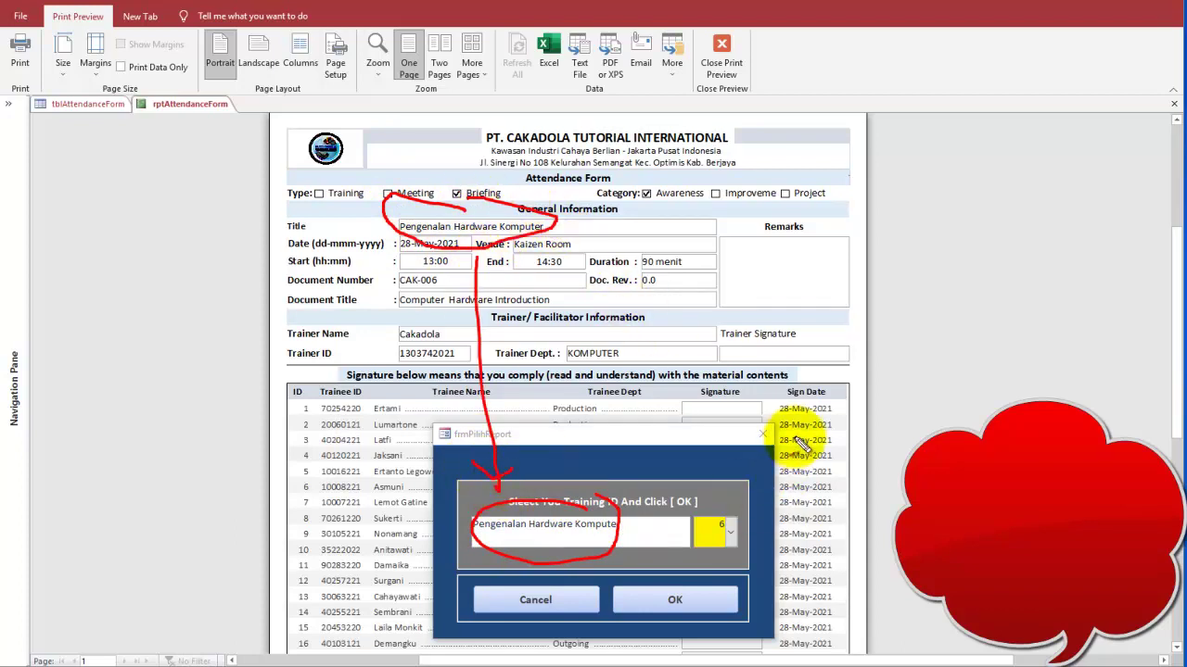
{"action": "mouse_move", "coordinate": [326, 432]}
{"action": "left_mouse_down"}
{"action": "mouse_move", "coordinate": [338, 464]}
{"action": "mouse_move", "coordinate": [362, 429]}
{"action": "mouse_move", "coordinate": [469, 396]}
{"action": "left_mouse_up"}
{"action": "left_click_drag", "start_coordinate": [615, 397], "coordinate": [638, 391]}
{"action": "left_click_drag", "start_coordinate": [721, 394], "coordinate": [835, 391]}
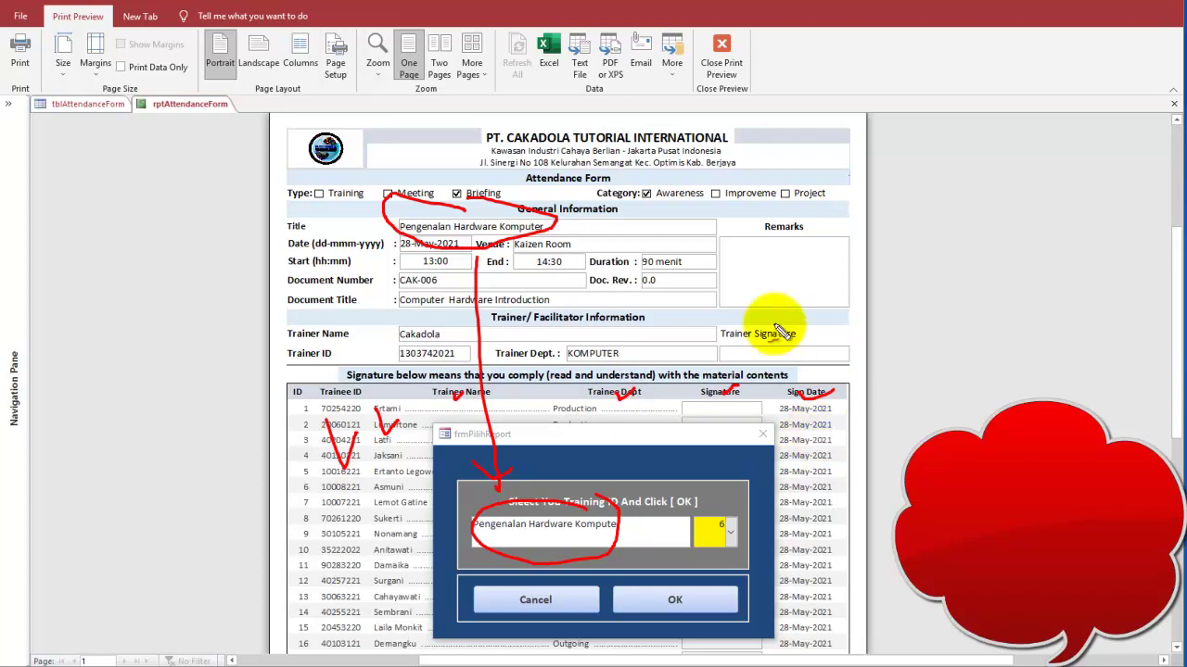
{"action": "key", "text": "Escape"}
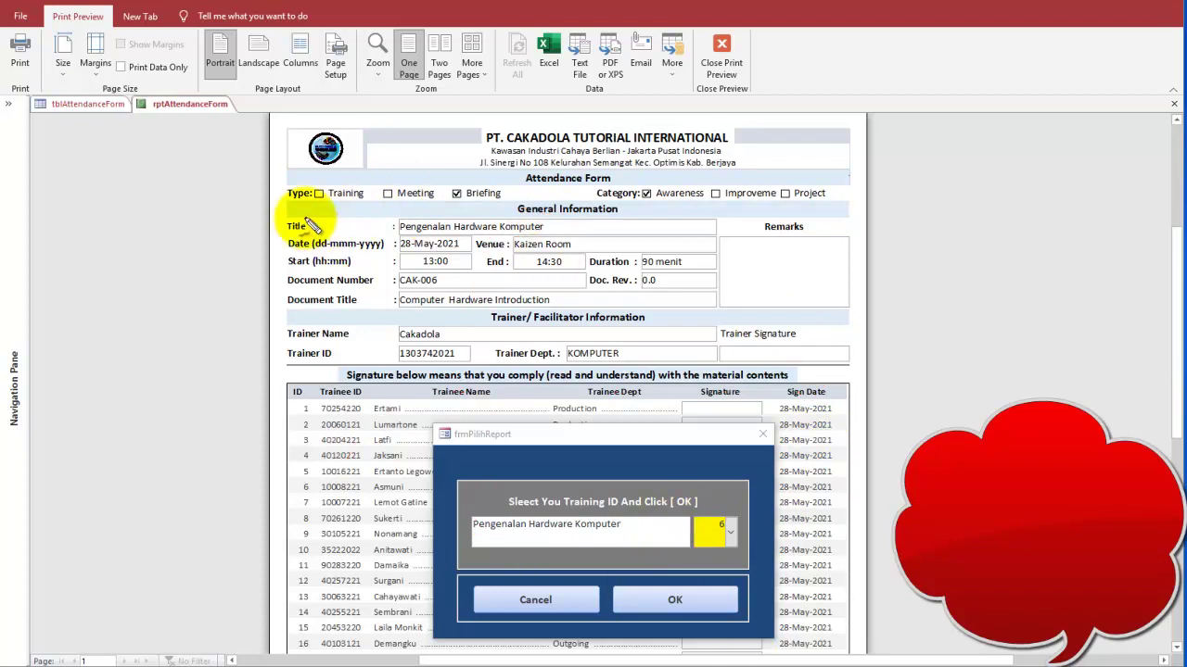
{"action": "mouse_move", "coordinate": [304, 220]}
{"action": "left_mouse_down"}
{"action": "mouse_move", "coordinate": [302, 237]}
{"action": "mouse_move", "coordinate": [307, 221]}
{"action": "left_mouse_up"}
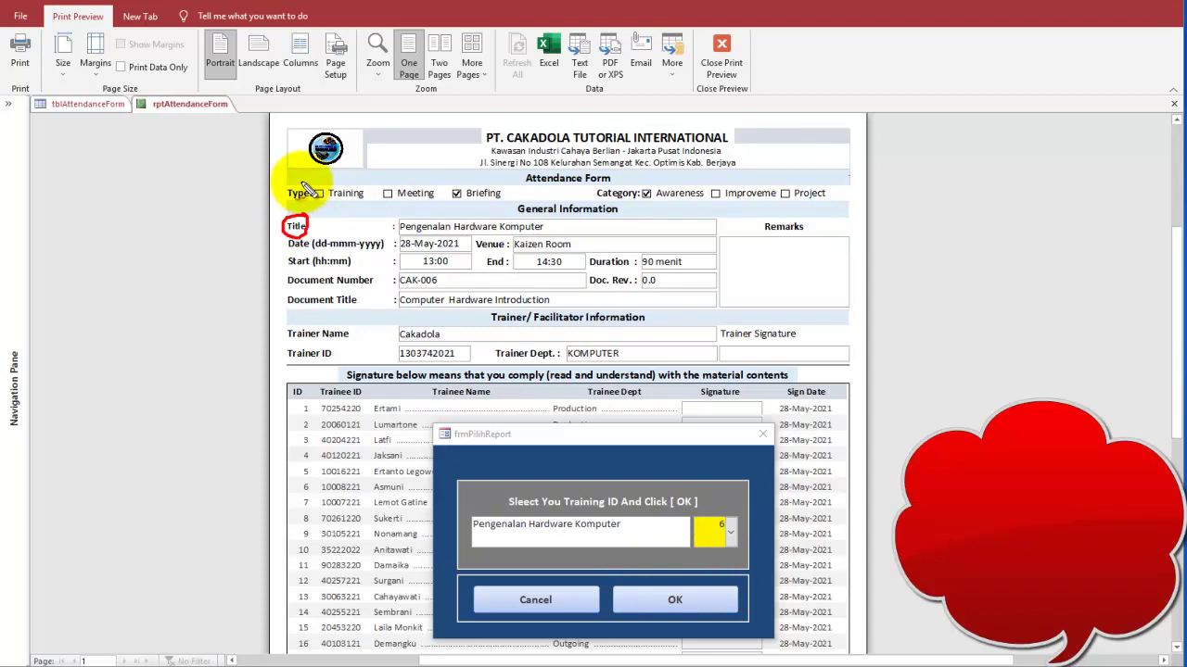
{"action": "mouse_move", "coordinate": [491, 185]}
{"action": "left_mouse_down"}
{"action": "mouse_move", "coordinate": [447, 213]}
{"action": "mouse_move", "coordinate": [501, 196]}
{"action": "mouse_move", "coordinate": [494, 178]}
{"action": "left_mouse_up"}
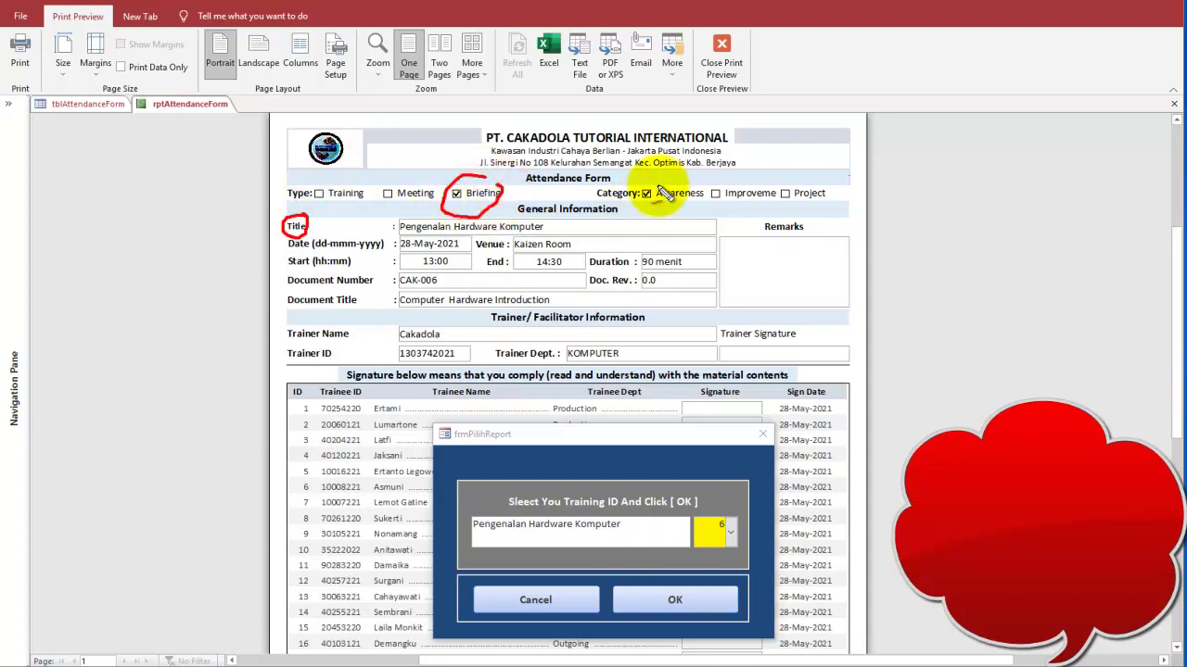
{"action": "mouse_move", "coordinate": [674, 181]}
{"action": "left_mouse_down"}
{"action": "mouse_move", "coordinate": [652, 206]}
{"action": "mouse_move", "coordinate": [687, 176]}
{"action": "mouse_move", "coordinate": [726, 197]}
{"action": "mouse_move", "coordinate": [762, 179]}
{"action": "mouse_move", "coordinate": [807, 181]}
{"action": "mouse_move", "coordinate": [799, 205]}
{"action": "mouse_move", "coordinate": [804, 180]}
{"action": "left_mouse_up"}
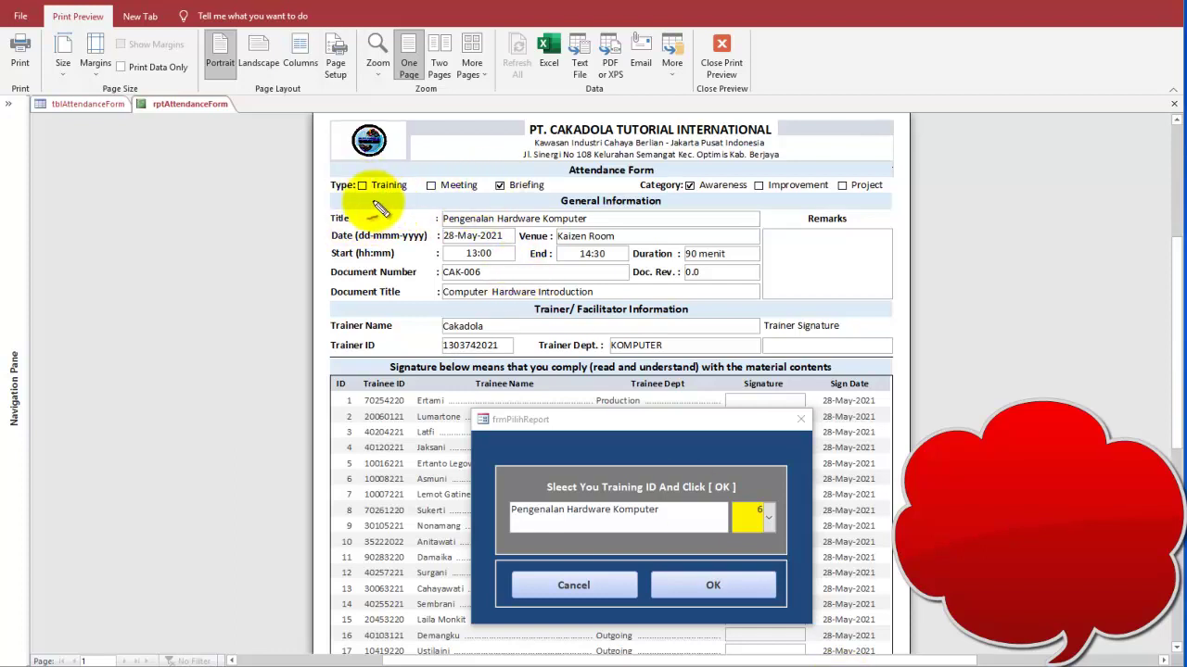
{"action": "left_click_drag", "start_coordinate": [367, 194], "coordinate": [369, 202]}
{"action": "left_click_drag", "start_coordinate": [442, 198], "coordinate": [511, 191]}
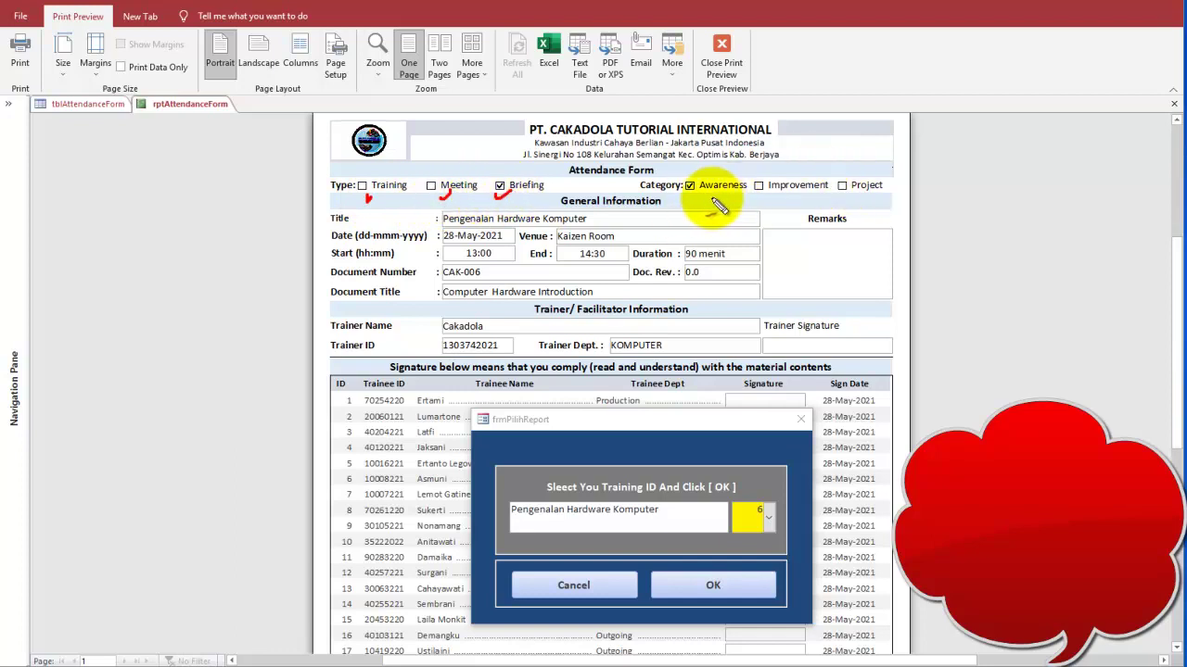
{"action": "left_click_drag", "start_coordinate": [710, 197], "coordinate": [723, 192]}
{"action": "mouse_move", "coordinate": [803, 201]}
{"action": "left_mouse_down"}
{"action": "mouse_move", "coordinate": [839, 185]}
{"action": "mouse_move", "coordinate": [876, 203]}
{"action": "left_mouse_up"}
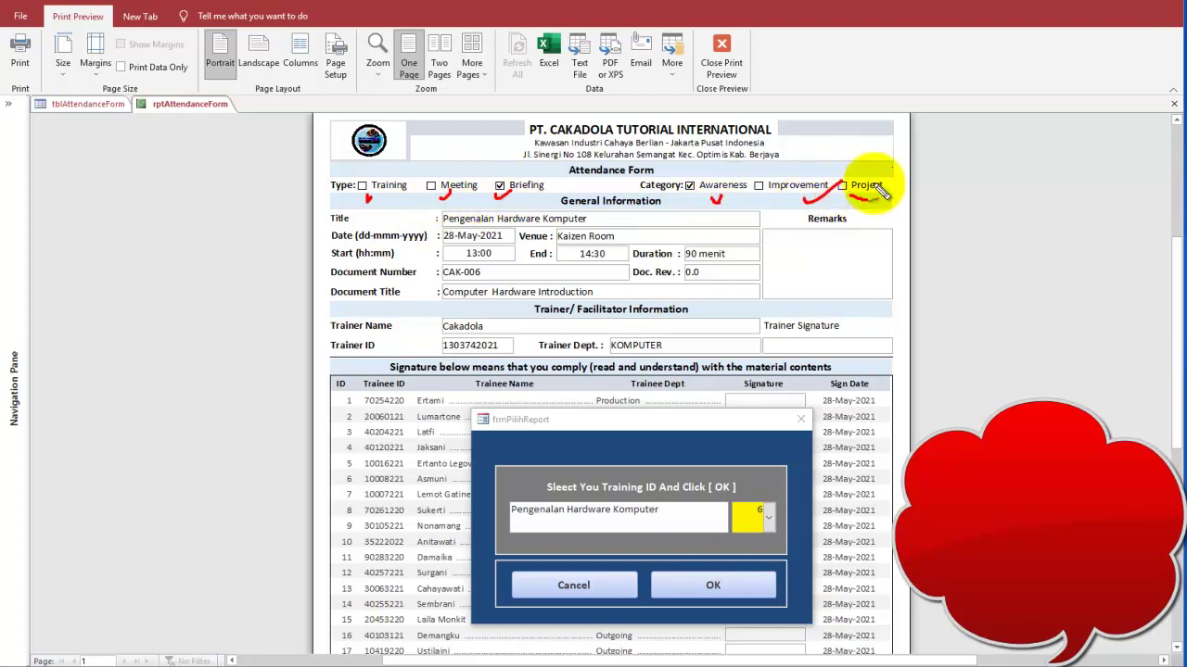
{"action": "mouse_move", "coordinate": [348, 210]}
{"action": "left_mouse_down"}
{"action": "mouse_move", "coordinate": [329, 221]}
{"action": "mouse_move", "coordinate": [350, 229]}
{"action": "left_mouse_up"}
{"action": "left_click", "coordinate": [354, 219]}
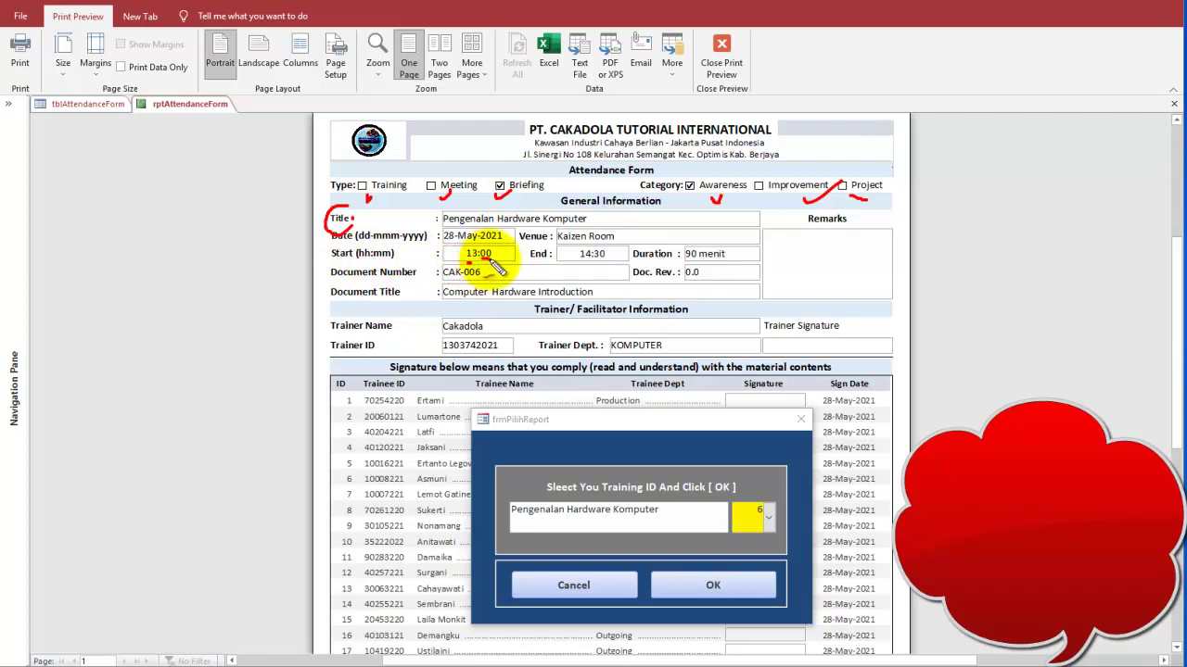
{"action": "left_click_drag", "start_coordinate": [464, 262], "coordinate": [493, 261]}
{"action": "left_click_drag", "start_coordinate": [579, 262], "coordinate": [604, 262]}
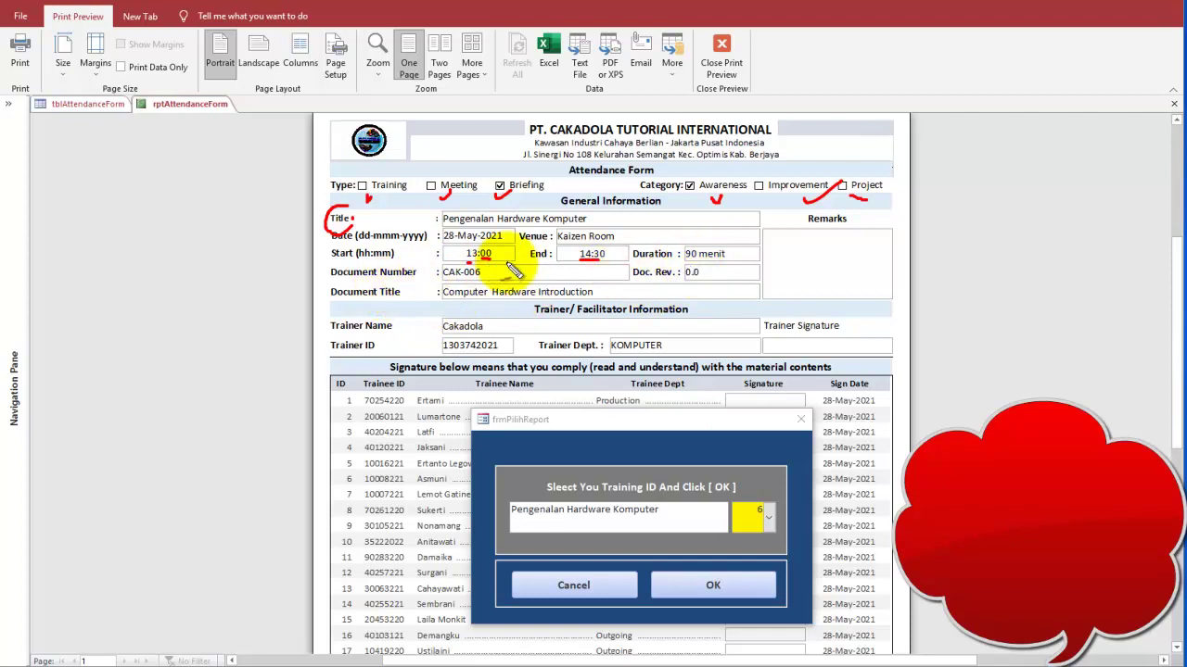
{"action": "left_click_drag", "start_coordinate": [489, 273], "coordinate": [504, 272]}
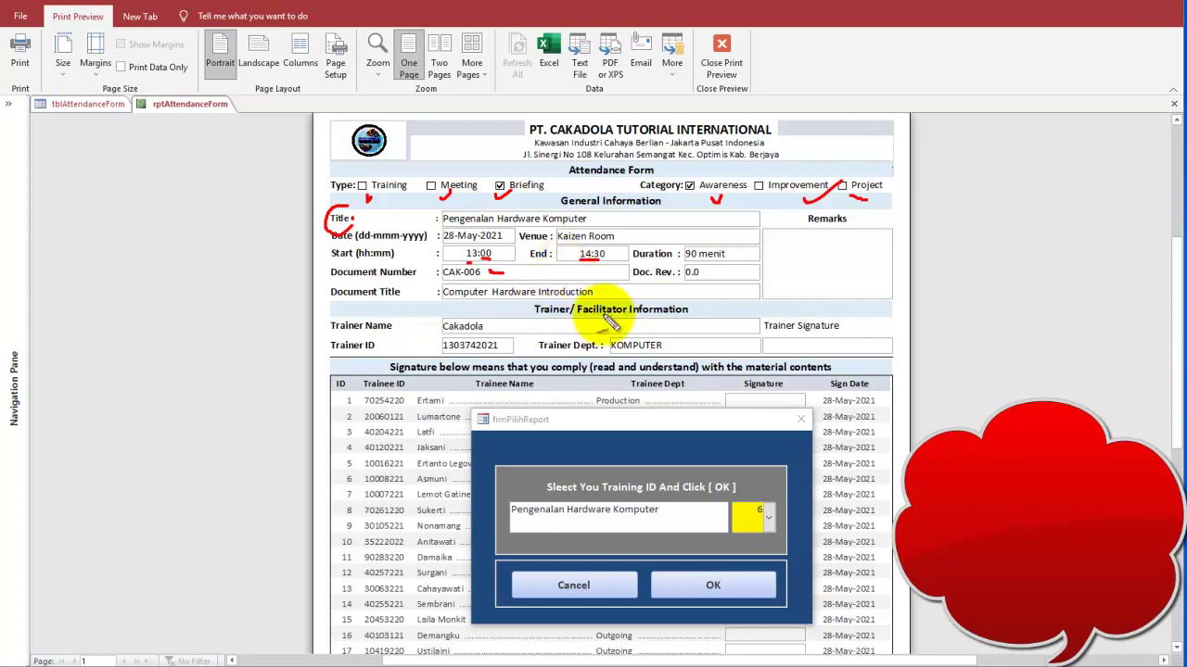
{"action": "left_click_drag", "start_coordinate": [401, 321], "coordinate": [419, 317]}
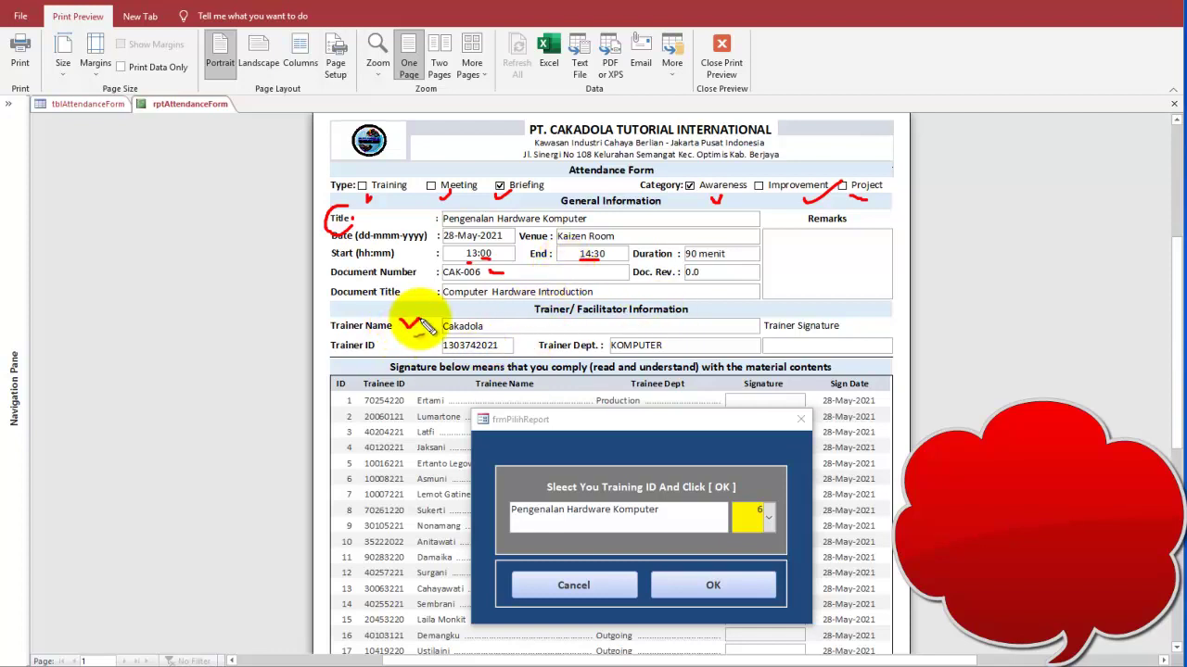
{"action": "mouse_move", "coordinate": [498, 325]}
{"action": "left_mouse_down"}
{"action": "mouse_move", "coordinate": [510, 340]}
{"action": "mouse_move", "coordinate": [516, 320]}
{"action": "left_mouse_up"}
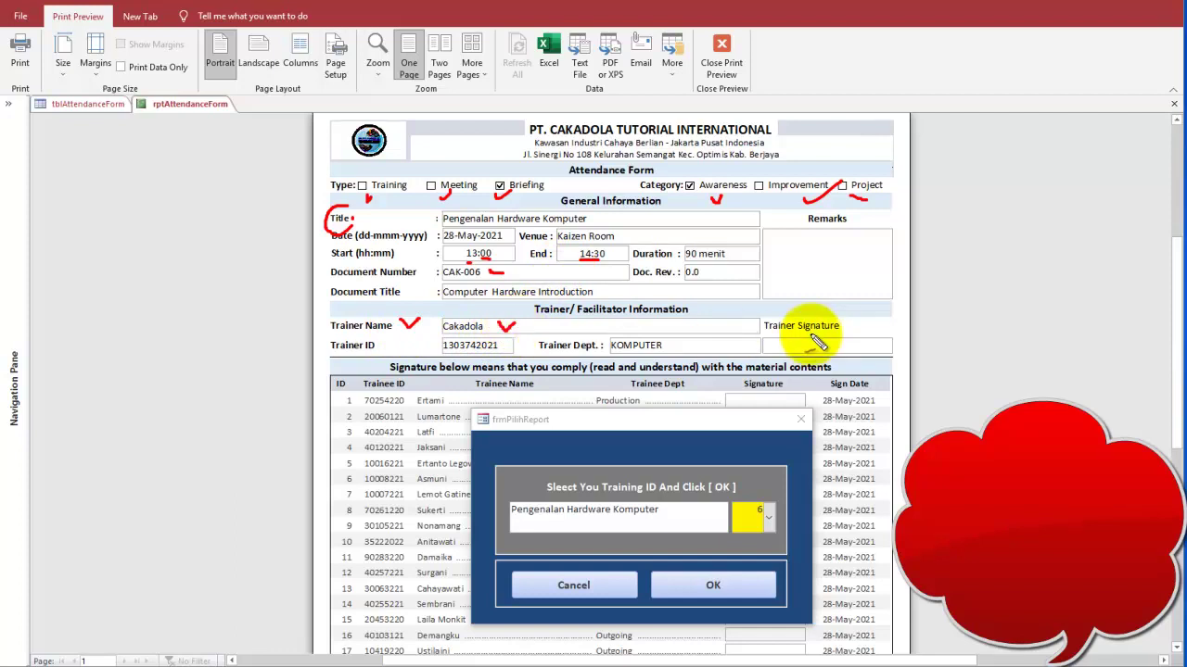
{"action": "mouse_move", "coordinate": [864, 343]}
{"action": "left_mouse_down"}
{"action": "mouse_move", "coordinate": [863, 325]}
{"action": "mouse_move", "coordinate": [877, 338]}
{"action": "left_mouse_up"}
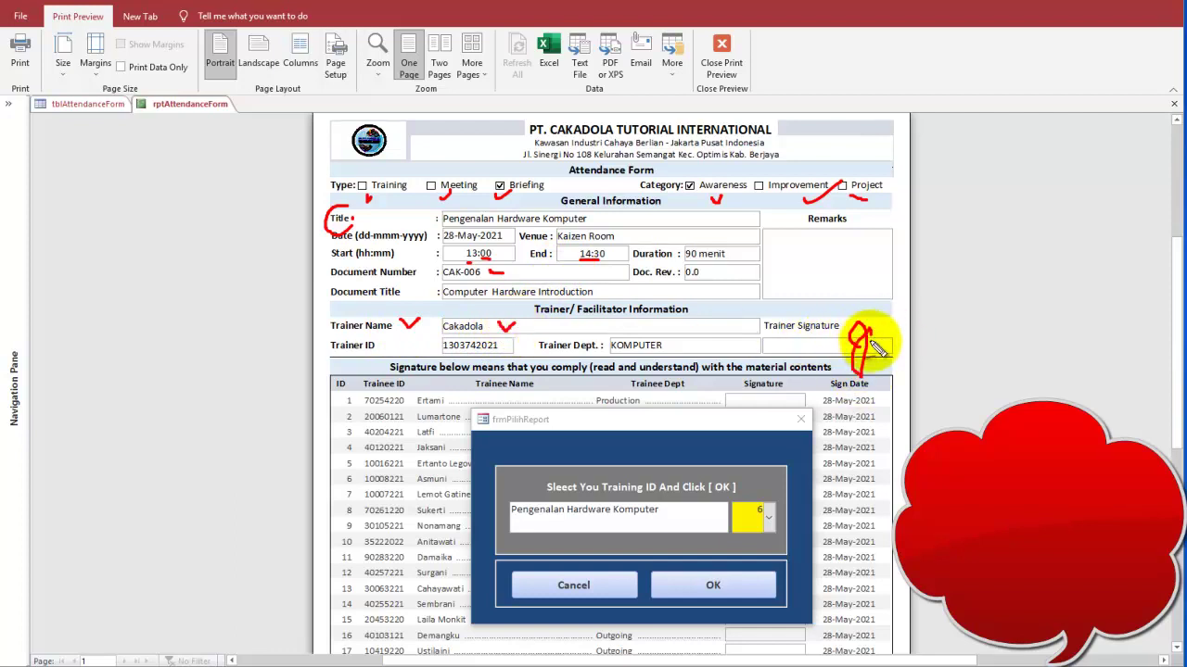
{"action": "left_click_drag", "start_coordinate": [786, 248], "coordinate": [836, 249]}
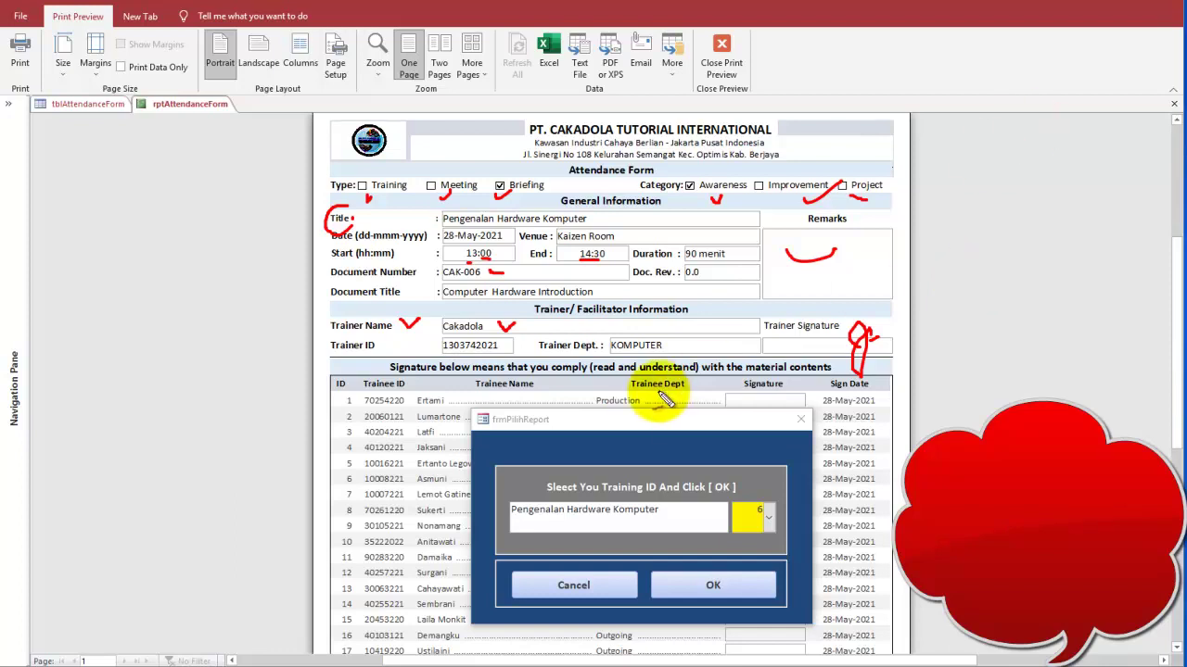
{"action": "left_click_drag", "start_coordinate": [529, 422], "coordinate": [604, 421]}
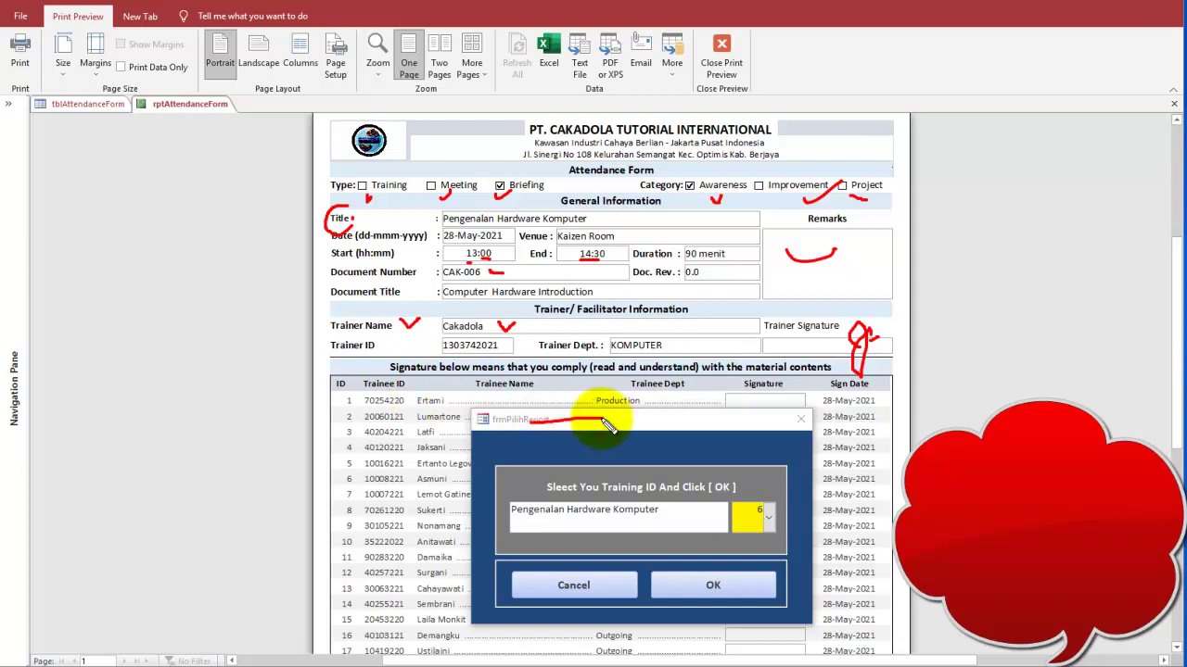
{"action": "mouse_move", "coordinate": [352, 372]}
{"action": "left_mouse_down"}
{"action": "mouse_move", "coordinate": [341, 389]}
{"action": "mouse_move", "coordinate": [387, 397]}
{"action": "mouse_move", "coordinate": [389, 419]}
{"action": "mouse_move", "coordinate": [460, 393]}
{"action": "left_mouse_up"}
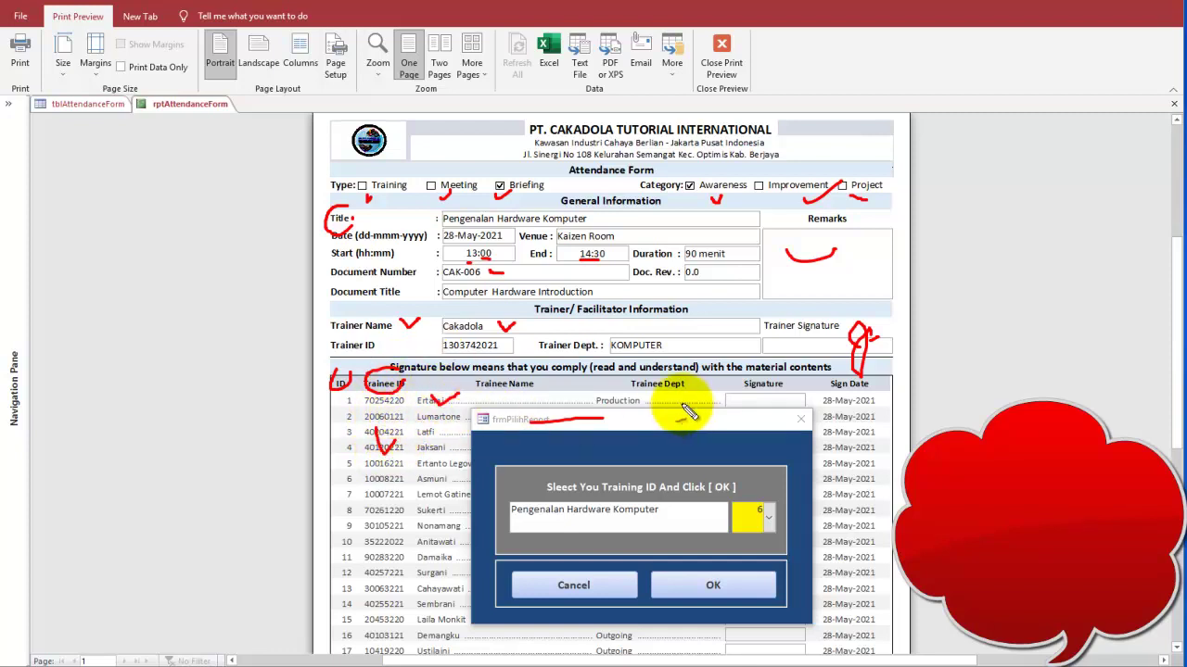
{"action": "left_click_drag", "start_coordinate": [658, 380], "coordinate": [679, 378]}
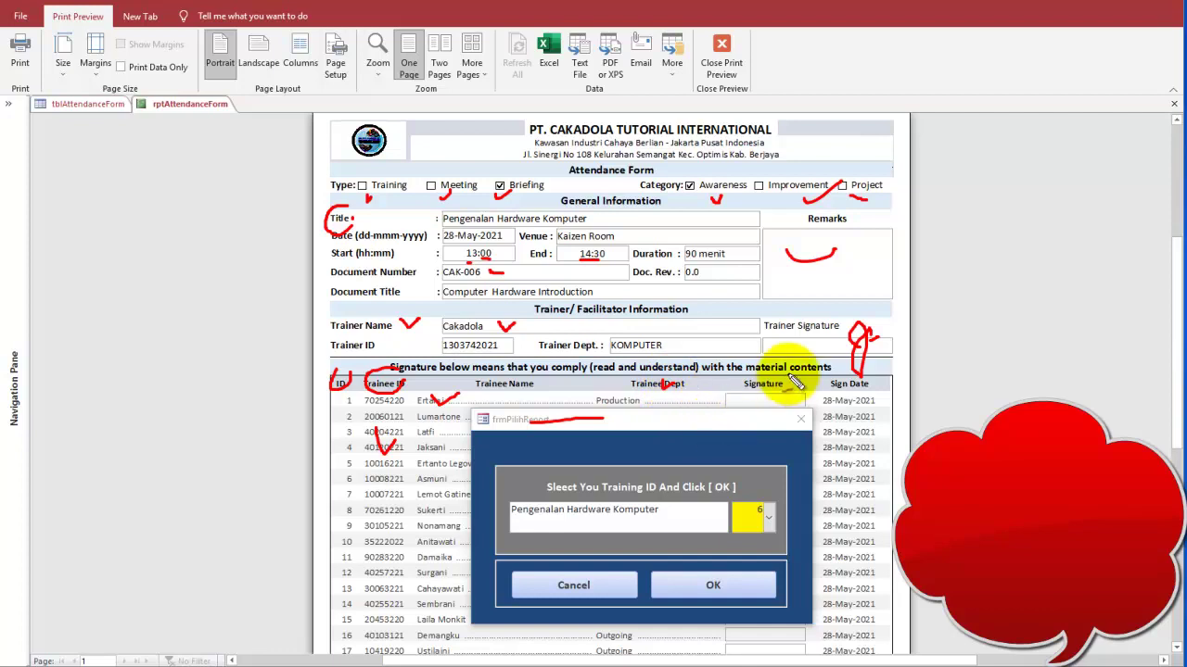
{"action": "left_click_drag", "start_coordinate": [772, 404], "coordinate": [788, 396]}
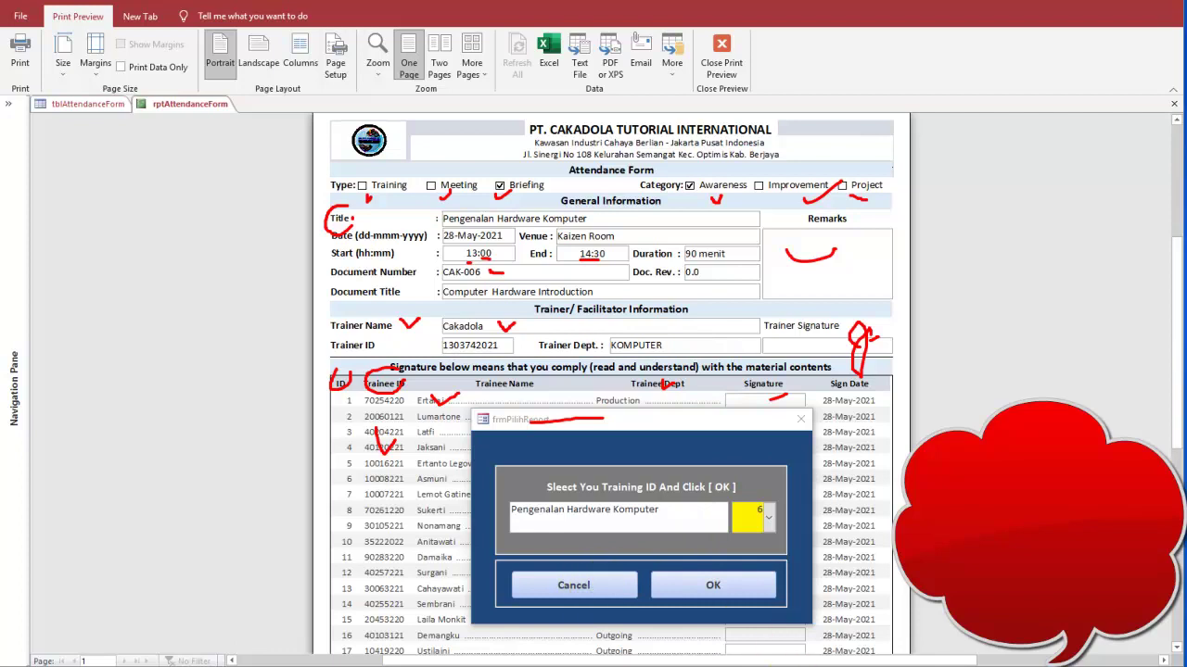
{"action": "mouse_move", "coordinate": [626, 425]}
{"action": "left_mouse_down"}
{"action": "mouse_move", "coordinate": [602, 473]}
{"action": "mouse_move", "coordinate": [491, 458]}
{"action": "left_mouse_up"}
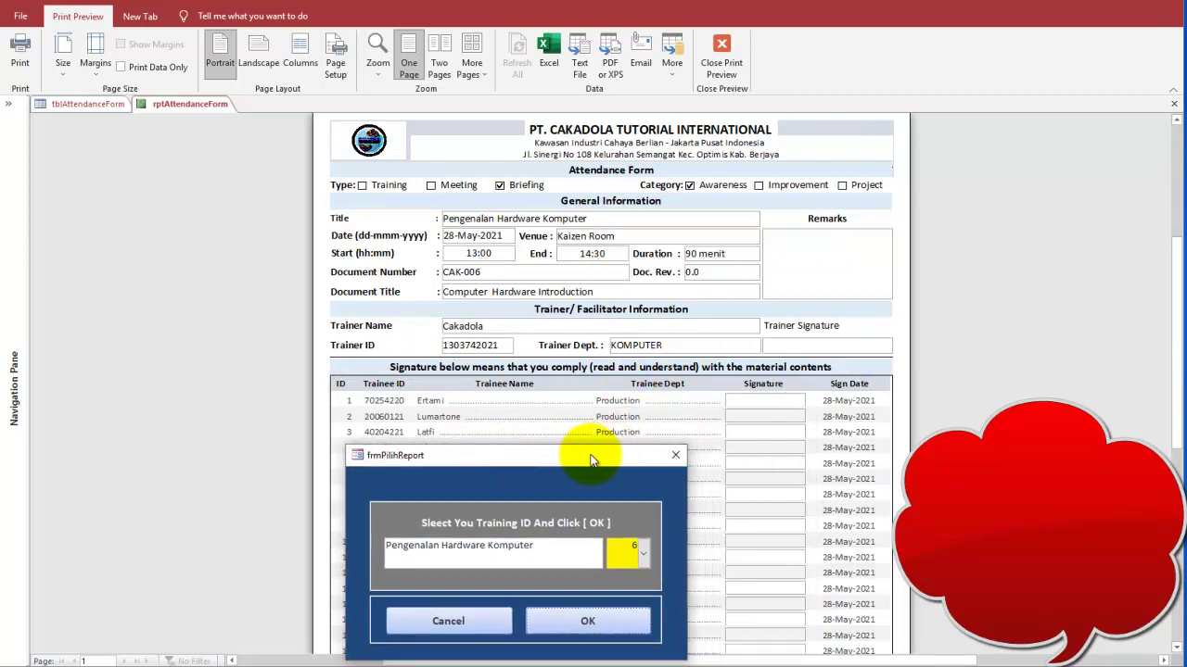
{"action": "left_click_drag", "start_coordinate": [580, 456], "coordinate": [577, 455]}
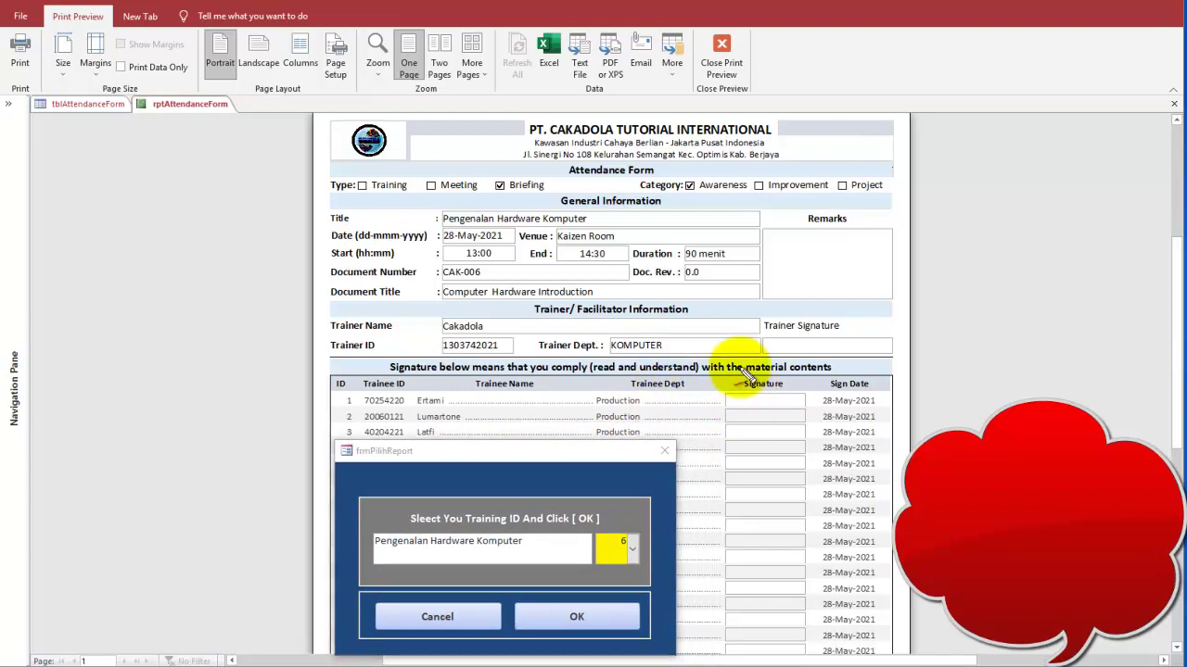
{"action": "left_click_drag", "start_coordinate": [762, 402], "coordinate": [775, 405]}
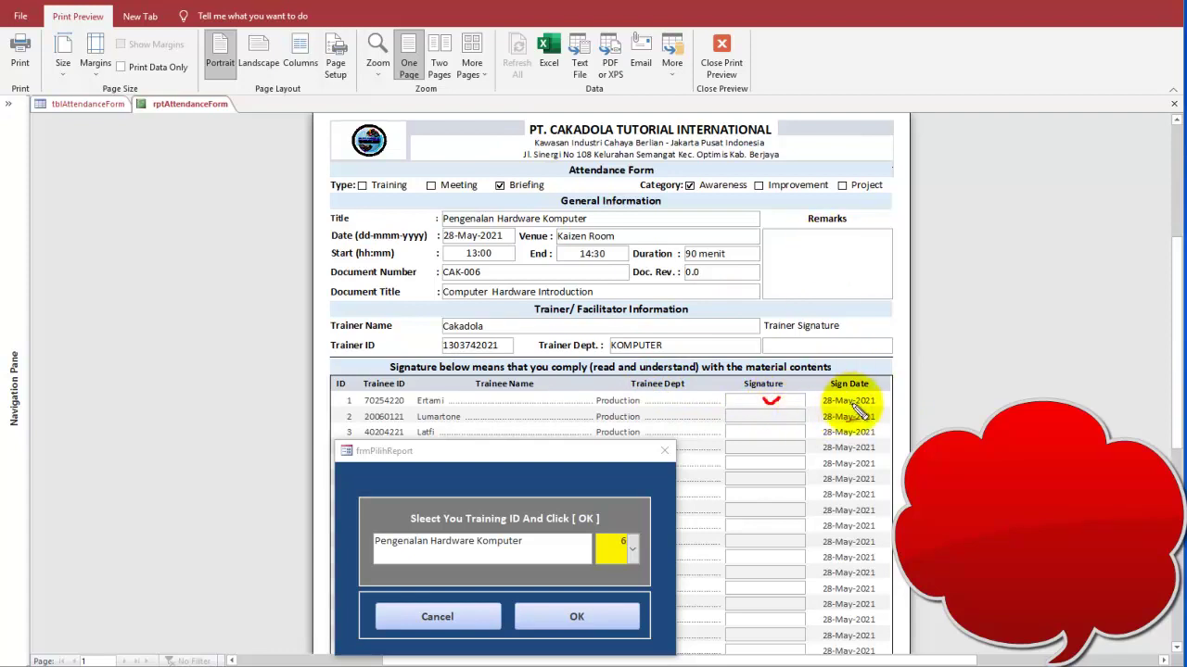
Mark the Sign Date heading, training title, ID 6 and OK button with red pen strokes, and erase the markup.
{"action": "mouse_move", "coordinate": [839, 374]}
{"action": "left_mouse_down"}
{"action": "mouse_move", "coordinate": [821, 402]}
{"action": "mouse_move", "coordinate": [887, 389]}
{"action": "left_mouse_up"}
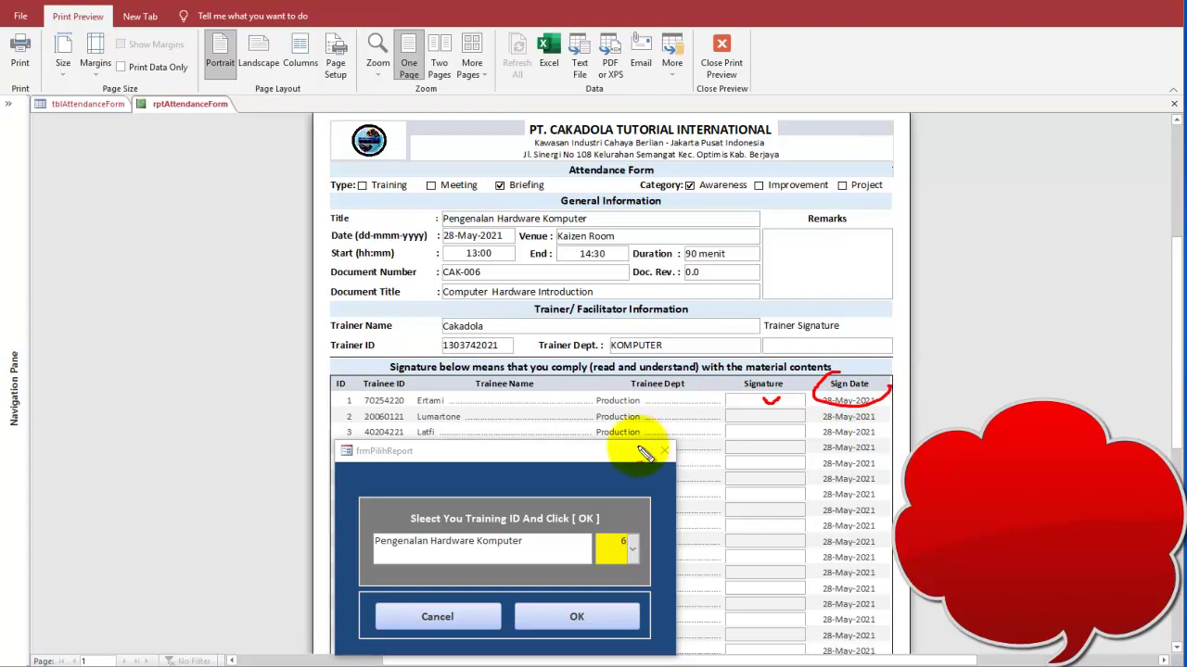
{"action": "mouse_move", "coordinate": [526, 533]}
{"action": "left_mouse_down"}
{"action": "mouse_move", "coordinate": [428, 515]}
{"action": "mouse_move", "coordinate": [534, 553]}
{"action": "mouse_move", "coordinate": [526, 518]}
{"action": "left_mouse_up"}
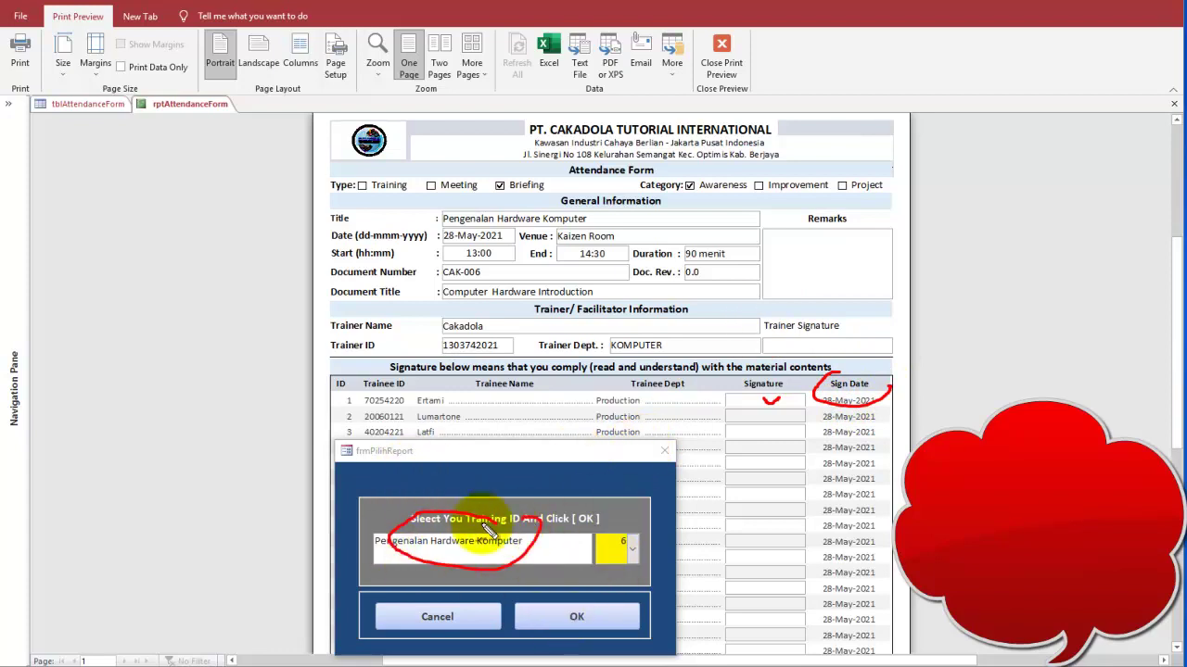
{"action": "mouse_move", "coordinate": [640, 542]}
{"action": "left_mouse_down"}
{"action": "mouse_move", "coordinate": [594, 564]}
{"action": "mouse_move", "coordinate": [648, 534]}
{"action": "mouse_move", "coordinate": [594, 510]}
{"action": "mouse_move", "coordinate": [530, 525]}
{"action": "left_mouse_up"}
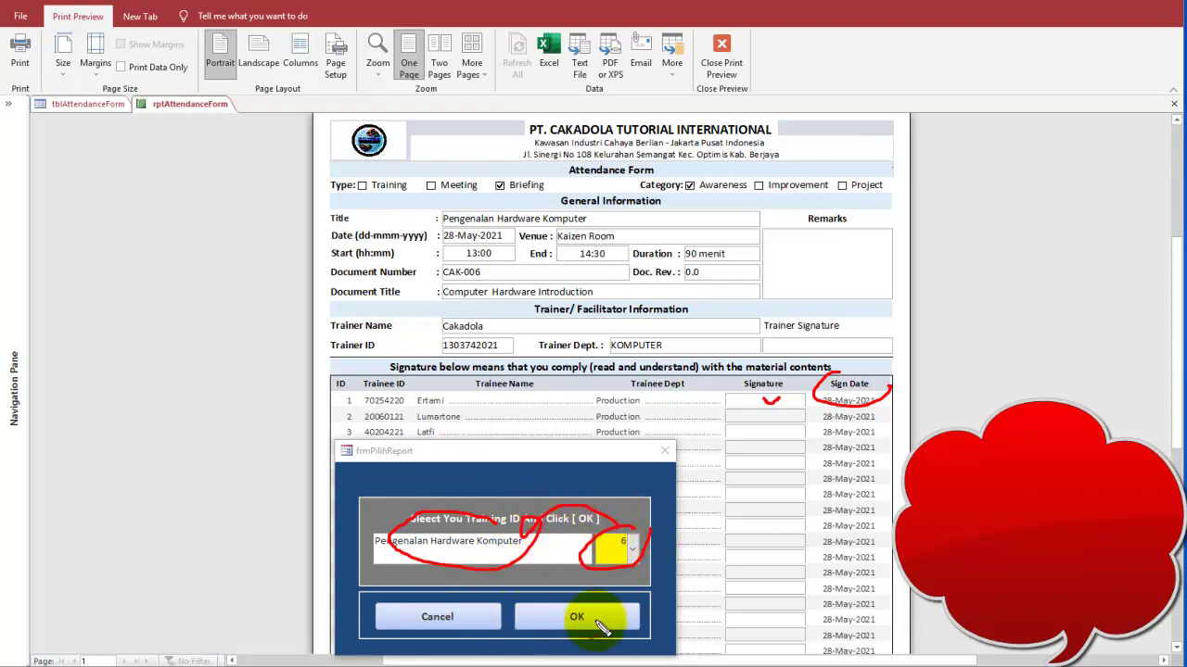
{"action": "mouse_move", "coordinate": [594, 610]}
{"action": "left_mouse_down"}
{"action": "mouse_move", "coordinate": [623, 619]}
{"action": "mouse_move", "coordinate": [714, 503]}
{"action": "left_mouse_up"}
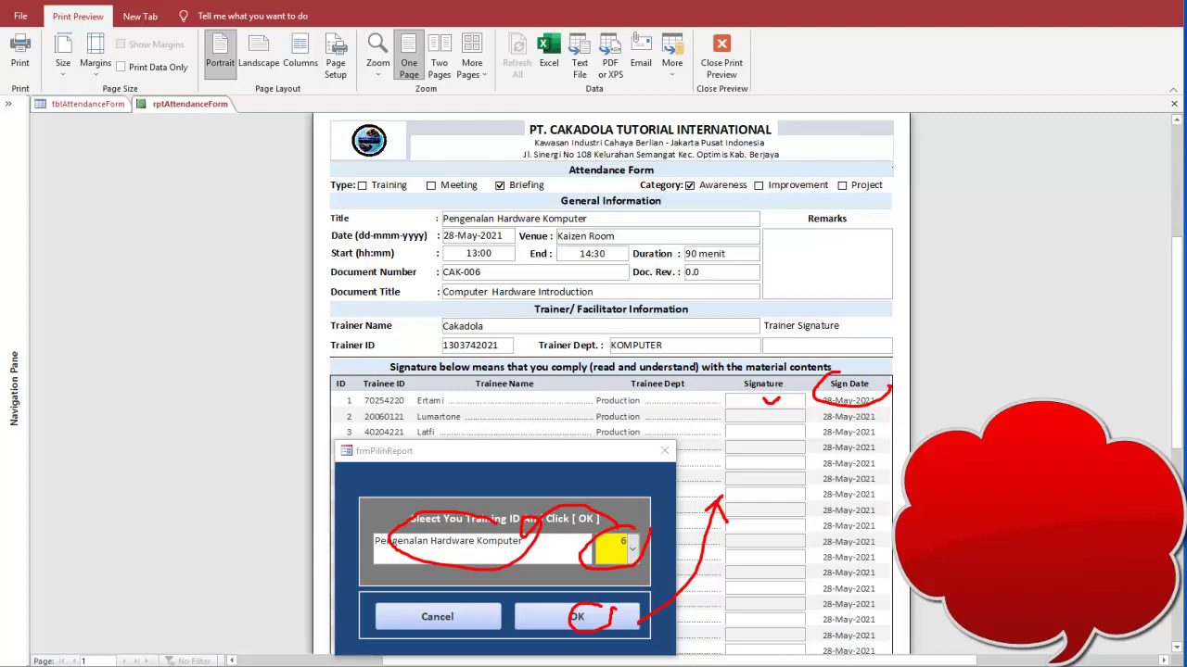
{"action": "left_click", "coordinate": [806, 666]}
Reposition the selection dialog and choose training ID 2, Pengenalan Komputer.
{"action": "left_click_drag", "start_coordinate": [603, 464], "coordinate": [731, 426]}
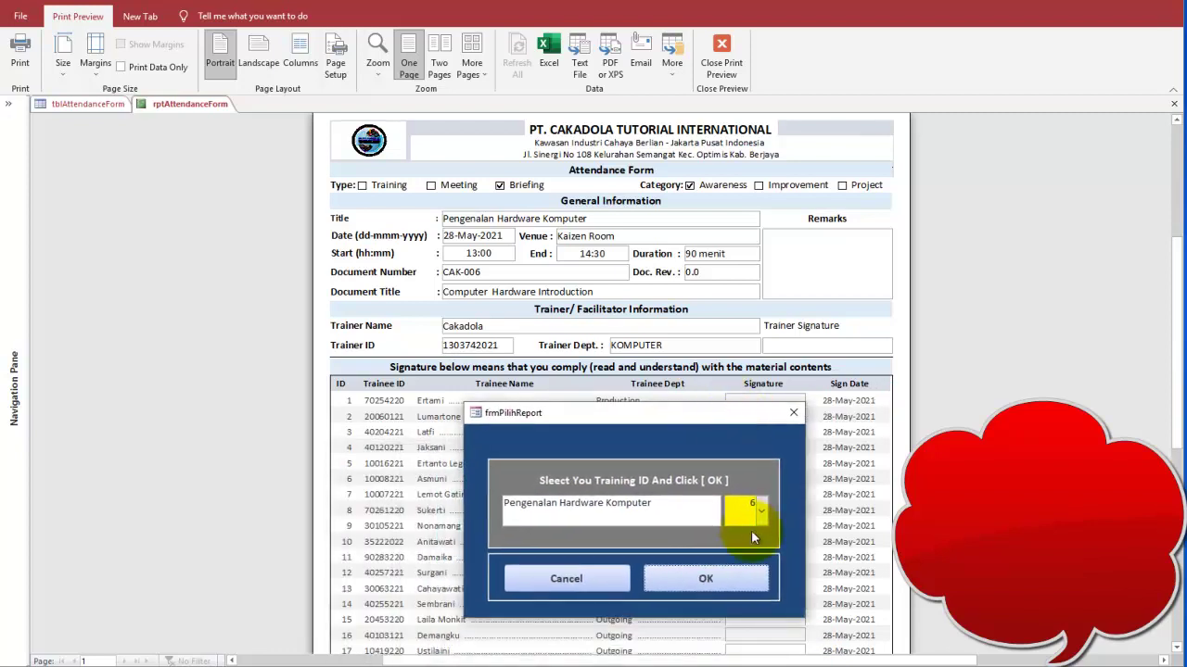
{"action": "left_click", "coordinate": [760, 510]}
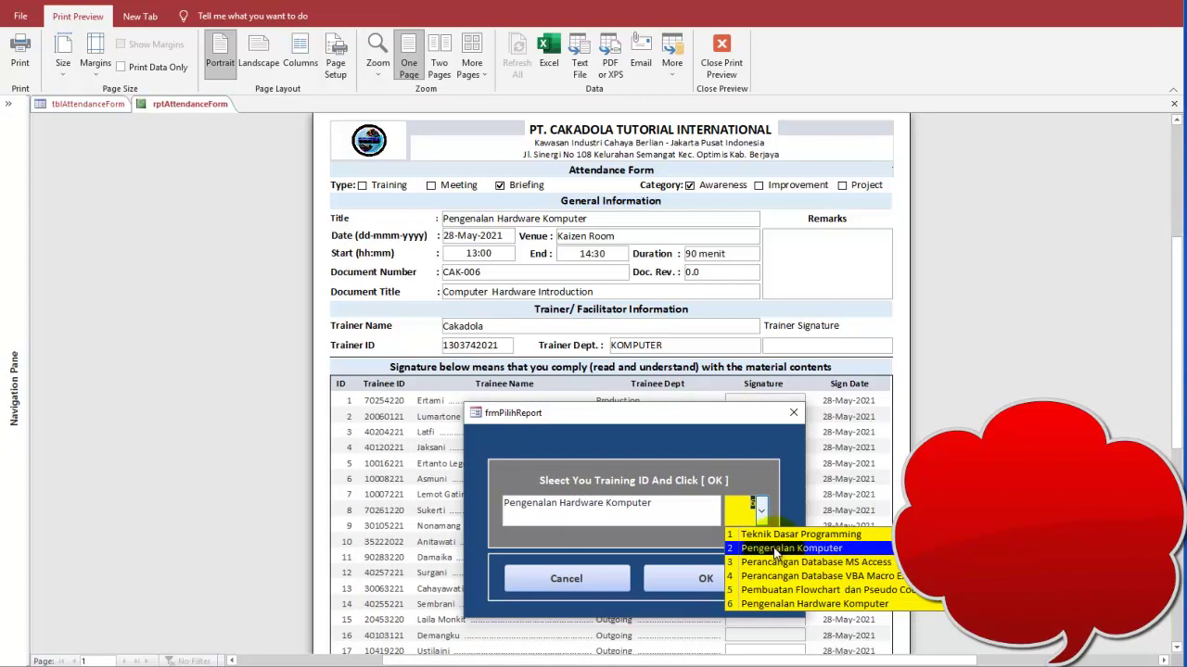
{"action": "left_click", "coordinate": [779, 548]}
{"action": "left_click_drag", "start_coordinate": [631, 505], "coordinate": [487, 506]}
Preview the attendance report for training ID 3, Perancangan Database MS Access, enlarged with the dialog moved below the trainee list.
{"action": "left_click", "coordinate": [761, 511]}
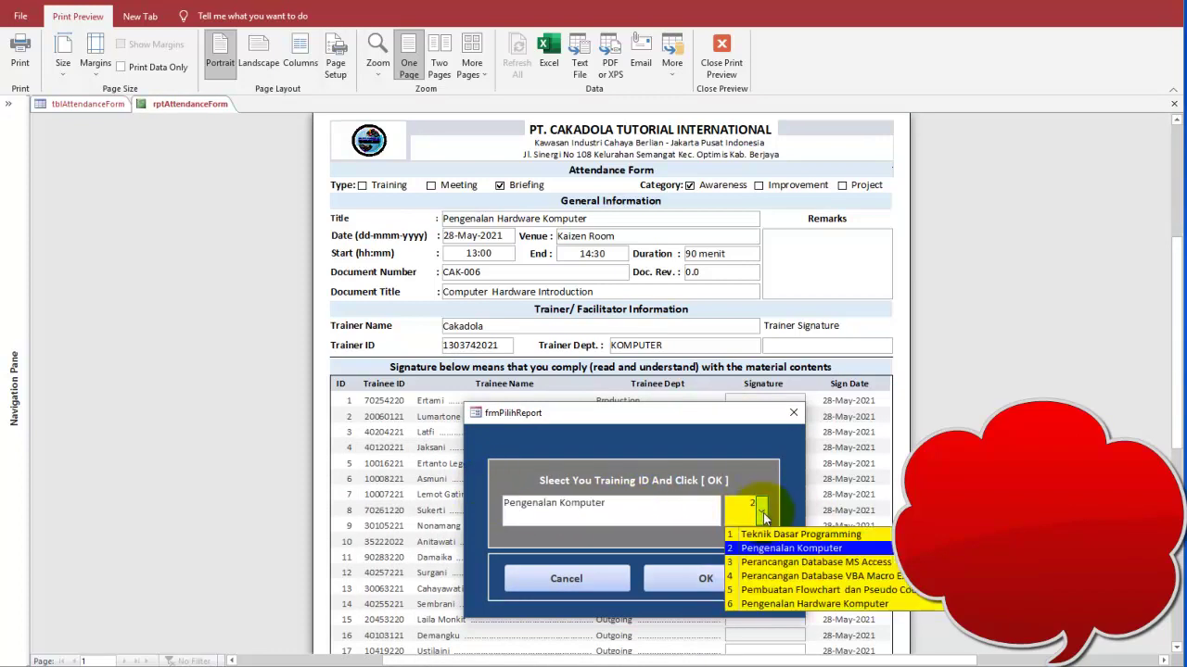
{"action": "left_click", "coordinate": [783, 563]}
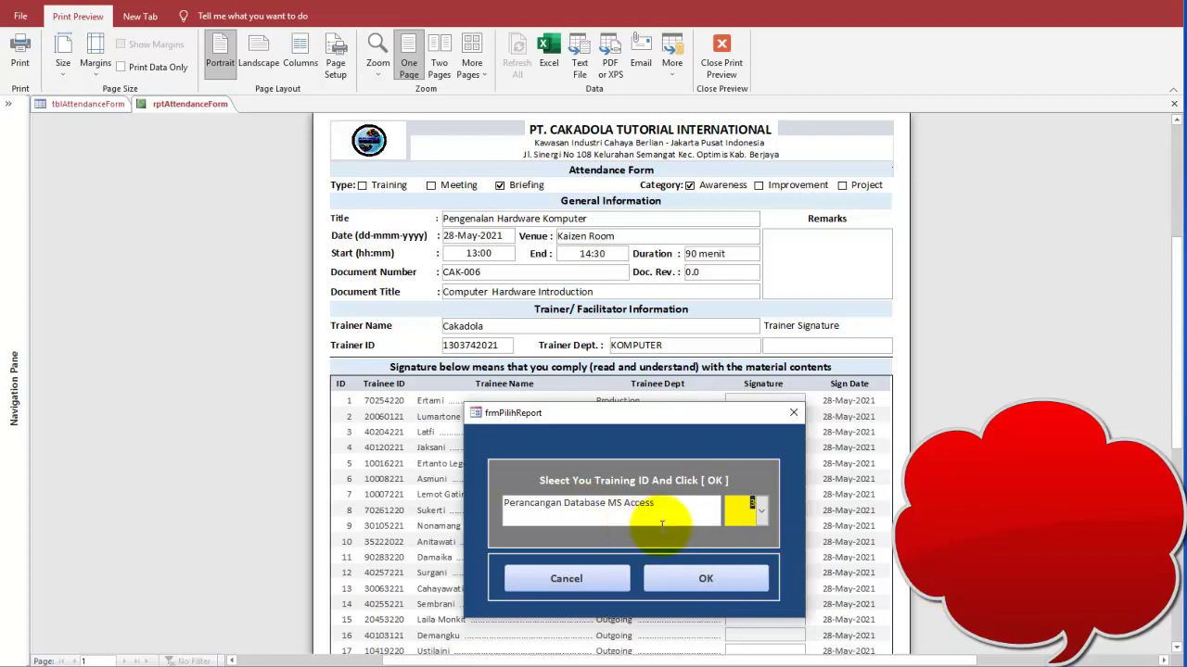
{"action": "left_click", "coordinate": [721, 582]}
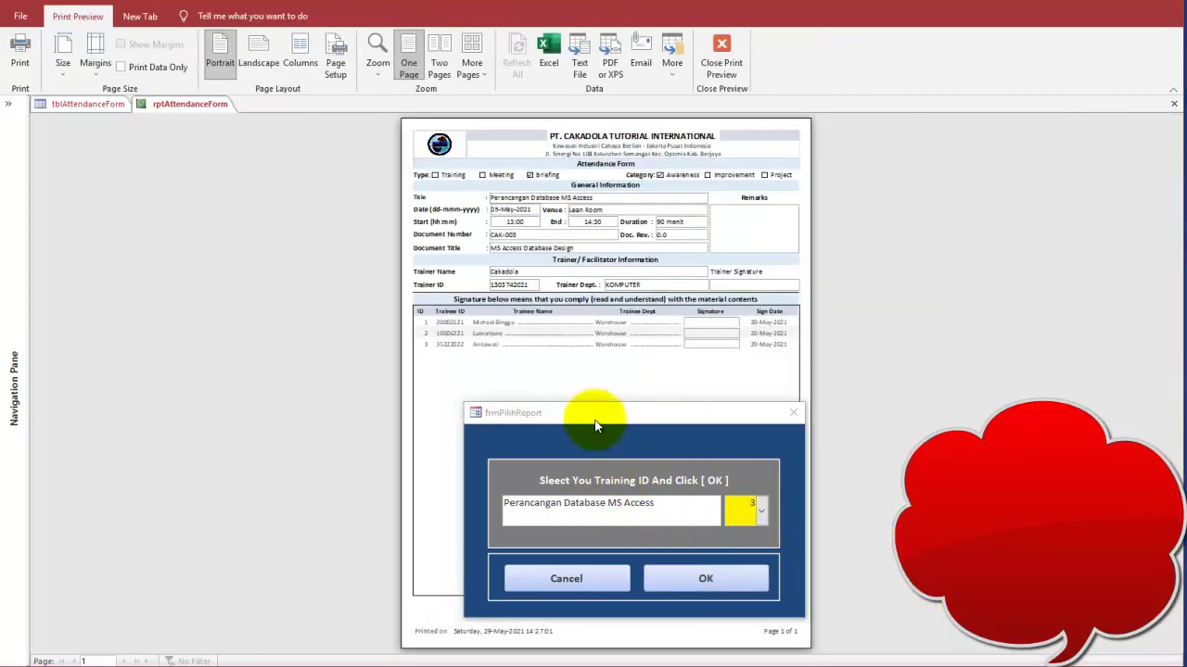
{"action": "left_click", "coordinate": [598, 258]}
{"action": "left_click", "coordinate": [612, 269]}
{"action": "left_click", "coordinate": [612, 200]}
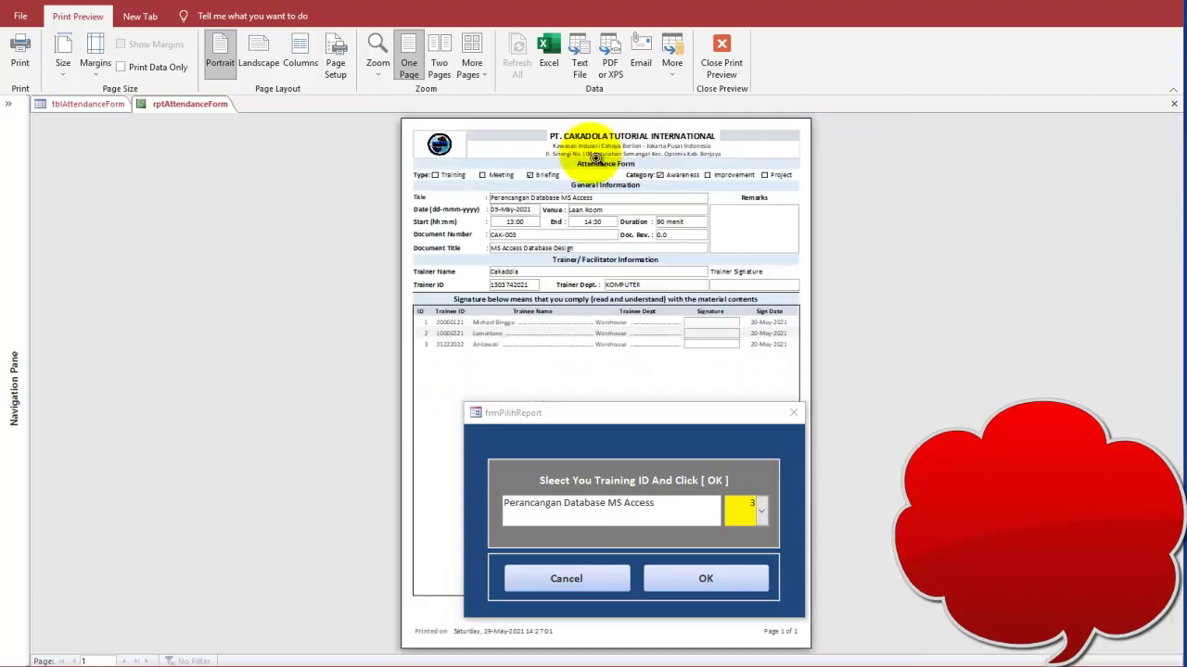
{"action": "left_click", "coordinate": [596, 157]}
{"action": "left_click", "coordinate": [595, 146]}
{"action": "left_click_drag", "start_coordinate": [679, 420], "coordinate": [649, 471]}
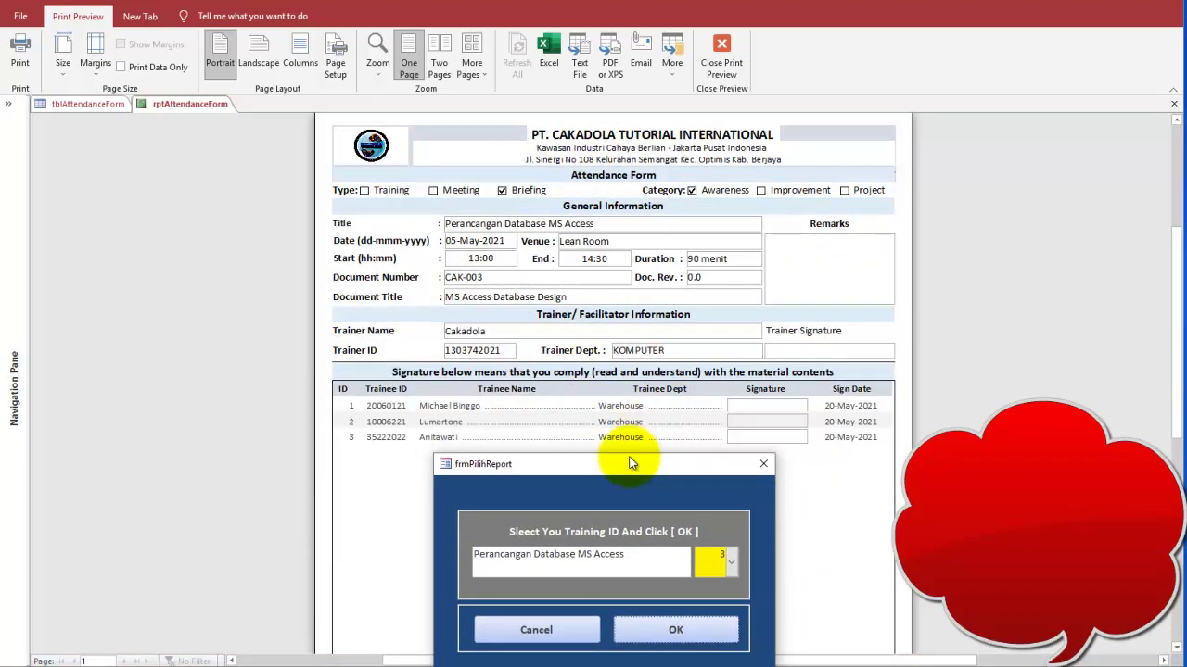
{"action": "mouse_move", "coordinate": [619, 477]}
{"action": "left_mouse_down"}
{"action": "mouse_move", "coordinate": [658, 478]}
{"action": "mouse_move", "coordinate": [955, 295]}
{"action": "mouse_move", "coordinate": [766, 361]}
{"action": "mouse_move", "coordinate": [602, 475]}
{"action": "left_mouse_up"}
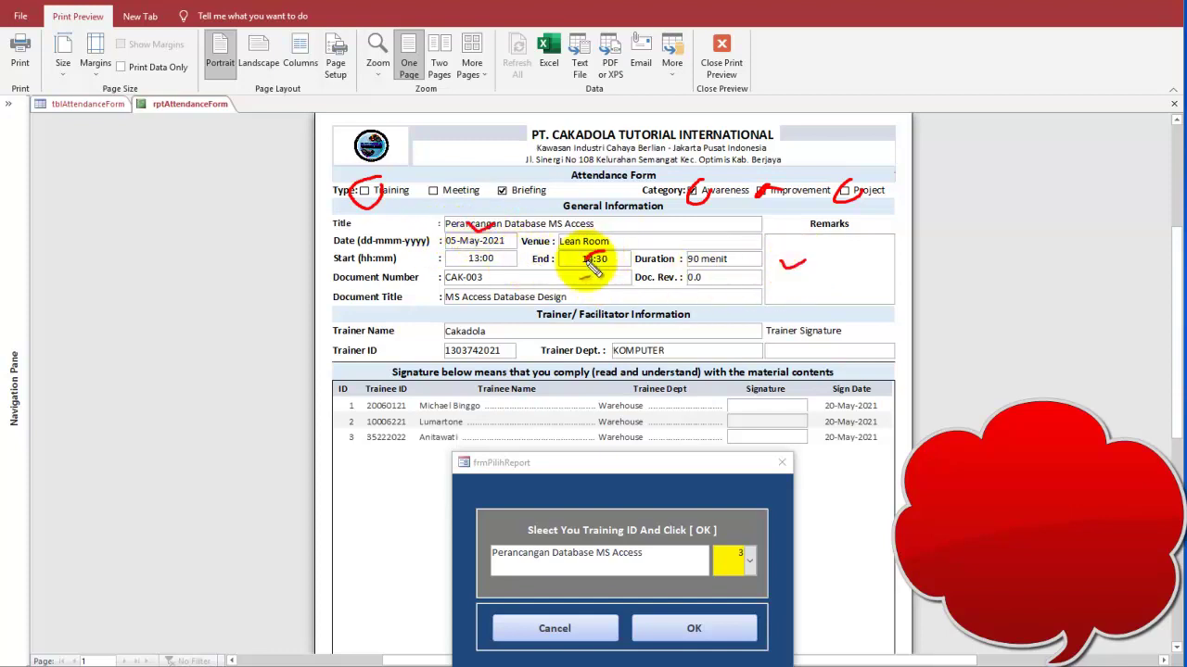
Tick the date and start time labels in red and annotate the company letterhead area as "Header".
{"action": "mouse_move", "coordinate": [366, 269]}
{"action": "left_mouse_down"}
{"action": "mouse_move", "coordinate": [386, 267]}
{"action": "mouse_move", "coordinate": [404, 228]}
{"action": "left_mouse_up"}
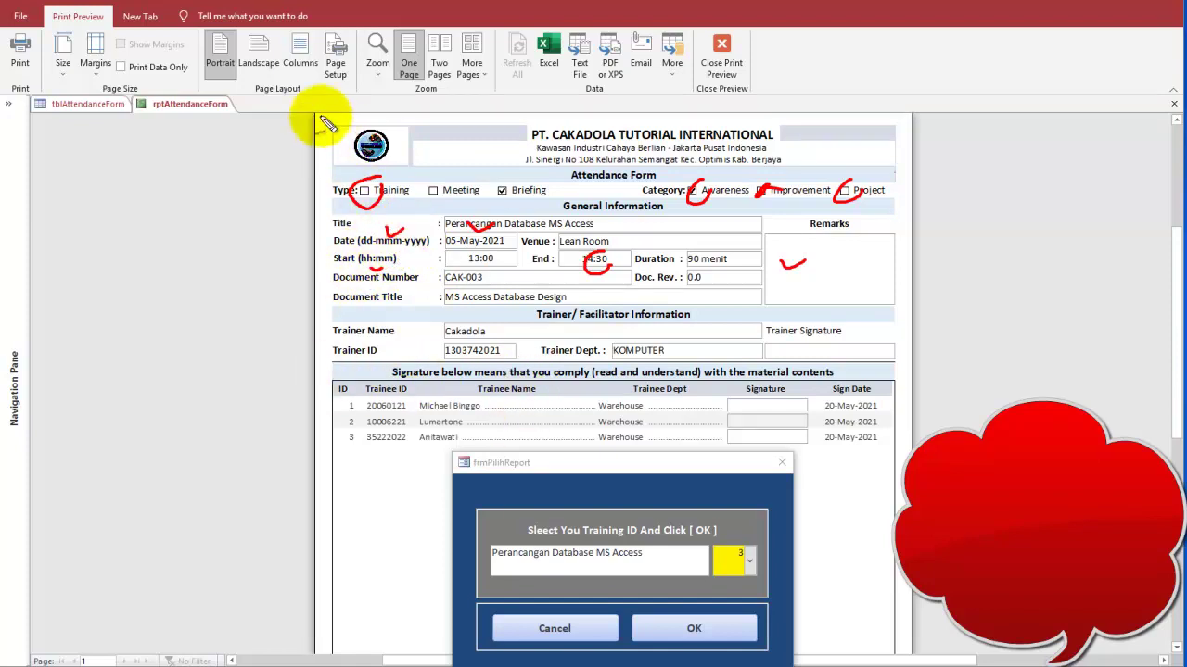
{"action": "mouse_move", "coordinate": [319, 118]}
{"action": "left_mouse_down"}
{"action": "mouse_move", "coordinate": [503, 145]}
{"action": "mouse_move", "coordinate": [906, 140]}
{"action": "mouse_move", "coordinate": [940, 166]}
{"action": "mouse_move", "coordinate": [924, 195]}
{"action": "left_mouse_up"}
{"action": "mouse_move", "coordinate": [973, 137]}
{"action": "left_mouse_down"}
{"action": "mouse_move", "coordinate": [973, 172]}
{"action": "mouse_move", "coordinate": [1012, 154]}
{"action": "mouse_move", "coordinate": [1005, 180]}
{"action": "mouse_move", "coordinate": [1067, 148]}
{"action": "mouse_move", "coordinate": [1083, 171]}
{"action": "mouse_move", "coordinate": [1108, 140]}
{"action": "mouse_move", "coordinate": [1123, 165]}
{"action": "left_mouse_up"}
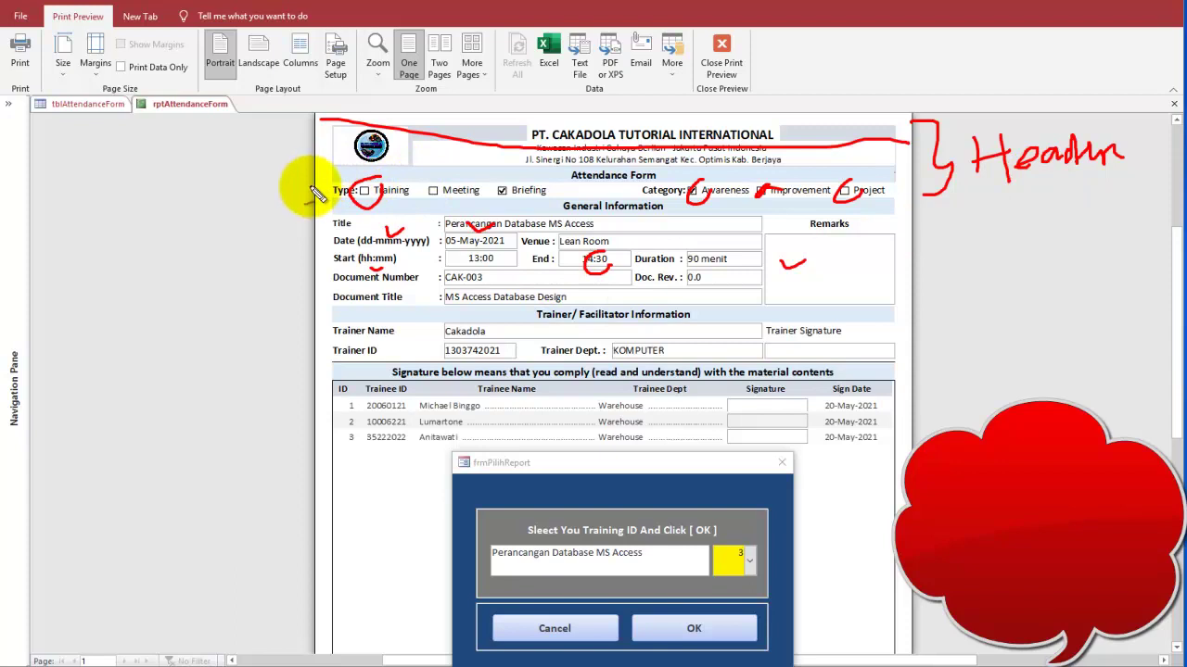
Bracket the general and trainer information block and label it "main", and label the trainee list "sub" with an arrow.
{"action": "mouse_move", "coordinate": [318, 182]}
{"action": "left_mouse_down"}
{"action": "mouse_move", "coordinate": [940, 244]}
{"action": "mouse_move", "coordinate": [913, 345]}
{"action": "left_mouse_up"}
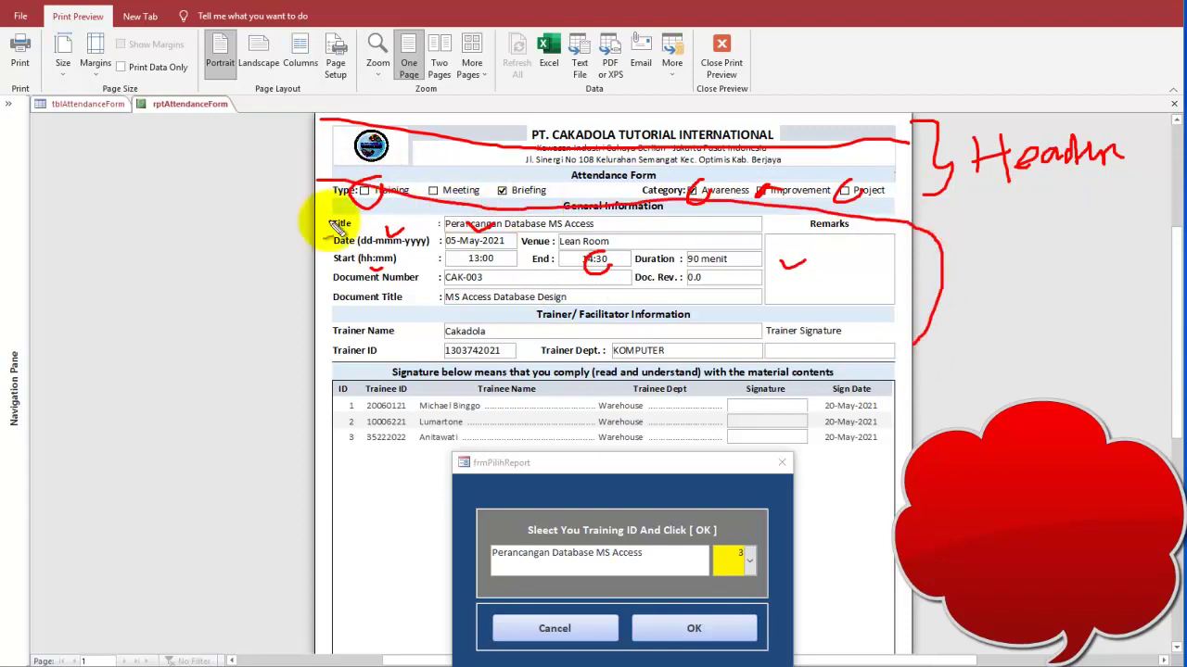
{"action": "mouse_move", "coordinate": [315, 174]}
{"action": "left_mouse_down"}
{"action": "mouse_move", "coordinate": [249, 313]}
{"action": "mouse_move", "coordinate": [320, 366]}
{"action": "left_mouse_up"}
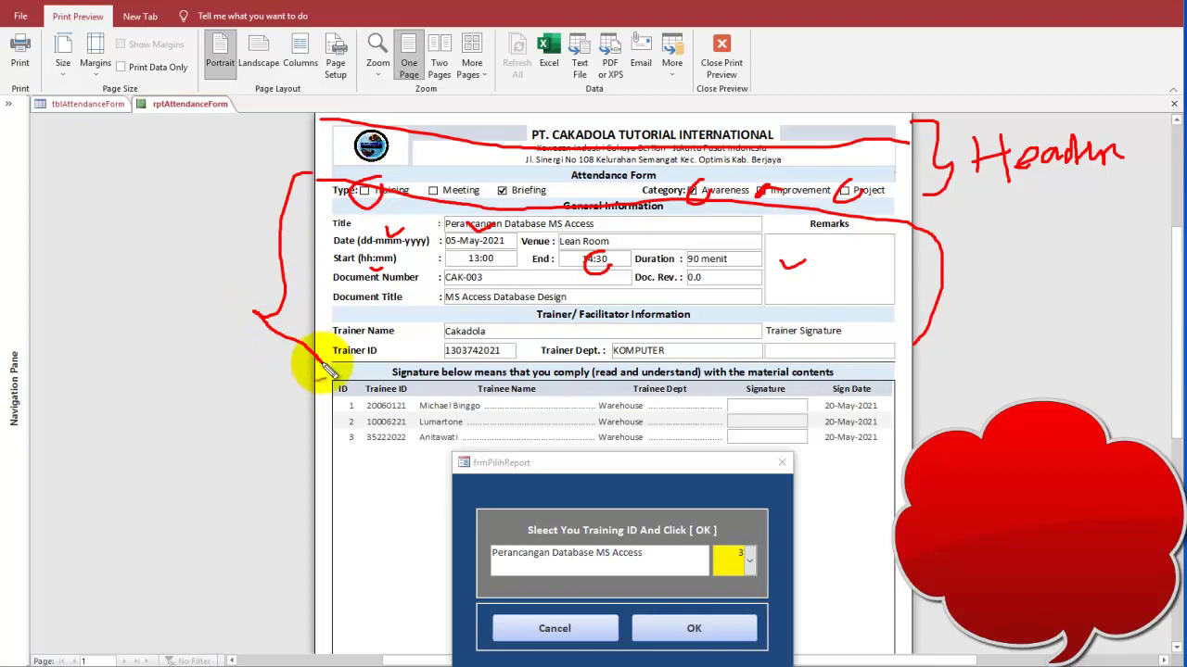
{"action": "mouse_move", "coordinate": [156, 274]}
{"action": "left_mouse_down"}
{"action": "mouse_move", "coordinate": [173, 248]}
{"action": "mouse_move", "coordinate": [226, 255]}
{"action": "left_mouse_up"}
{"action": "left_click", "coordinate": [202, 218]}
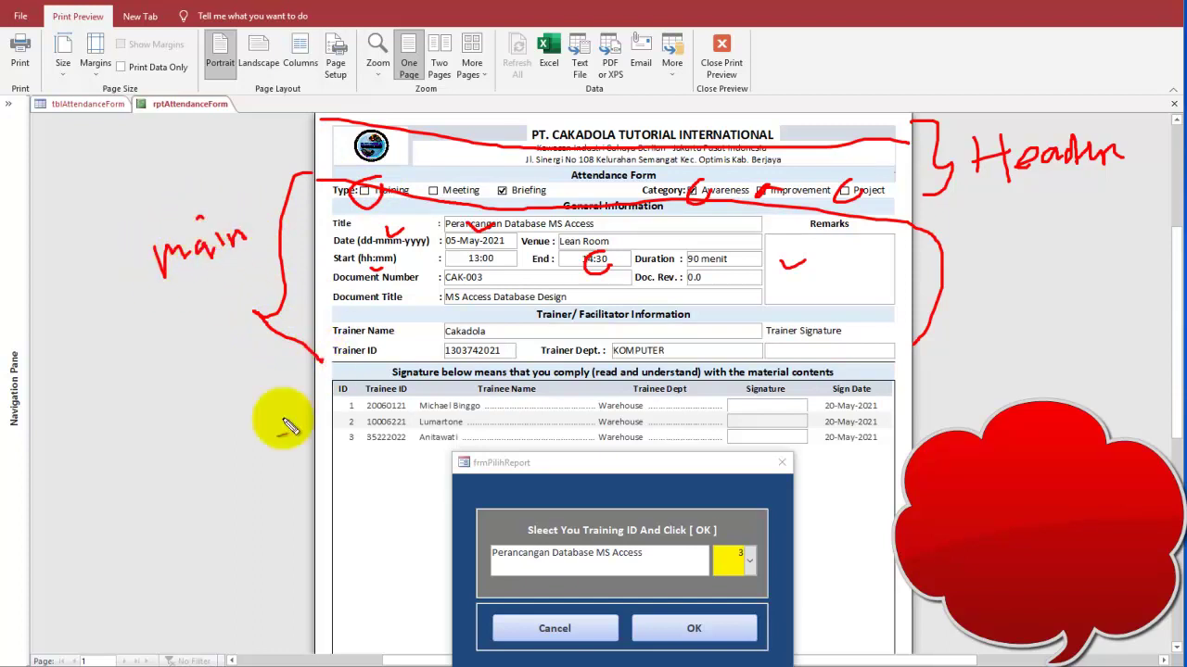
{"action": "mouse_move", "coordinate": [219, 416]}
{"action": "left_mouse_down"}
{"action": "mouse_move", "coordinate": [267, 419]}
{"action": "mouse_move", "coordinate": [259, 430]}
{"action": "left_mouse_up"}
{"action": "mouse_move", "coordinate": [133, 385]}
{"action": "left_mouse_down"}
{"action": "mouse_move", "coordinate": [116, 412]}
{"action": "mouse_move", "coordinate": [152, 414]}
{"action": "mouse_move", "coordinate": [163, 375]}
{"action": "mouse_move", "coordinate": [172, 402]}
{"action": "mouse_move", "coordinate": [185, 392]}
{"action": "left_mouse_up"}
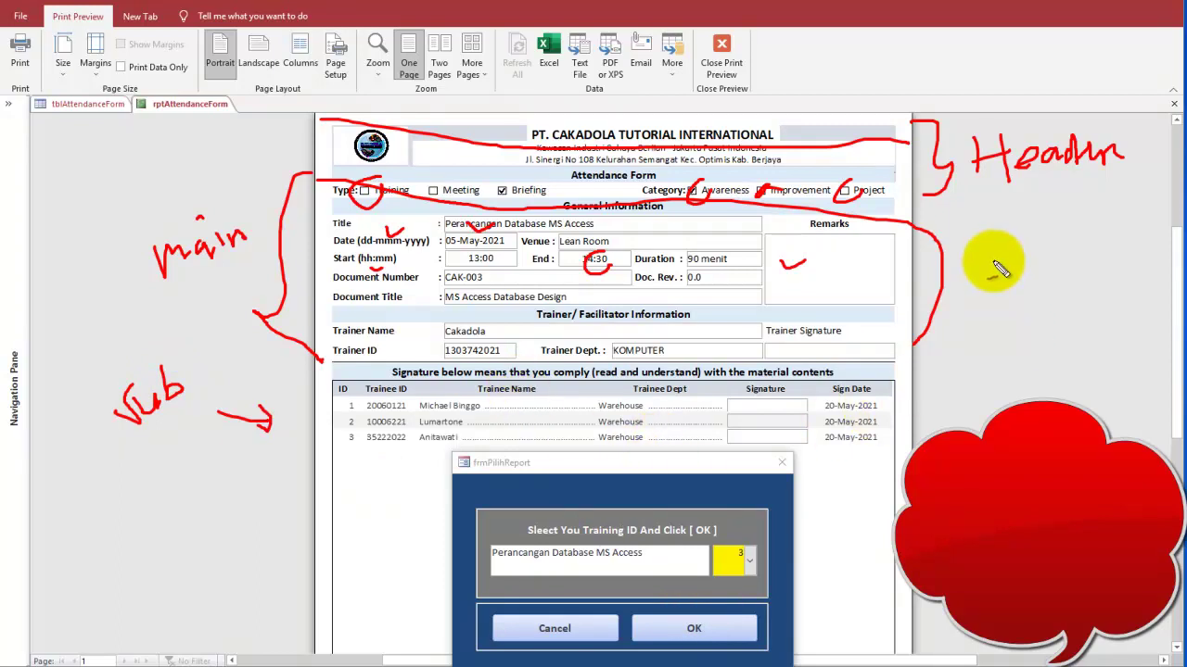
Sketch a two-part page diagram beside the report with an arc linking its sections, and erase all pen markup.
{"action": "mouse_move", "coordinate": [986, 258]}
{"action": "left_mouse_down"}
{"action": "mouse_move", "coordinate": [1055, 243]}
{"action": "mouse_move", "coordinate": [1084, 414]}
{"action": "left_mouse_up"}
{"action": "mouse_move", "coordinate": [986, 256]}
{"action": "left_mouse_down"}
{"action": "mouse_move", "coordinate": [970, 306]}
{"action": "mouse_move", "coordinate": [989, 408]}
{"action": "left_mouse_up"}
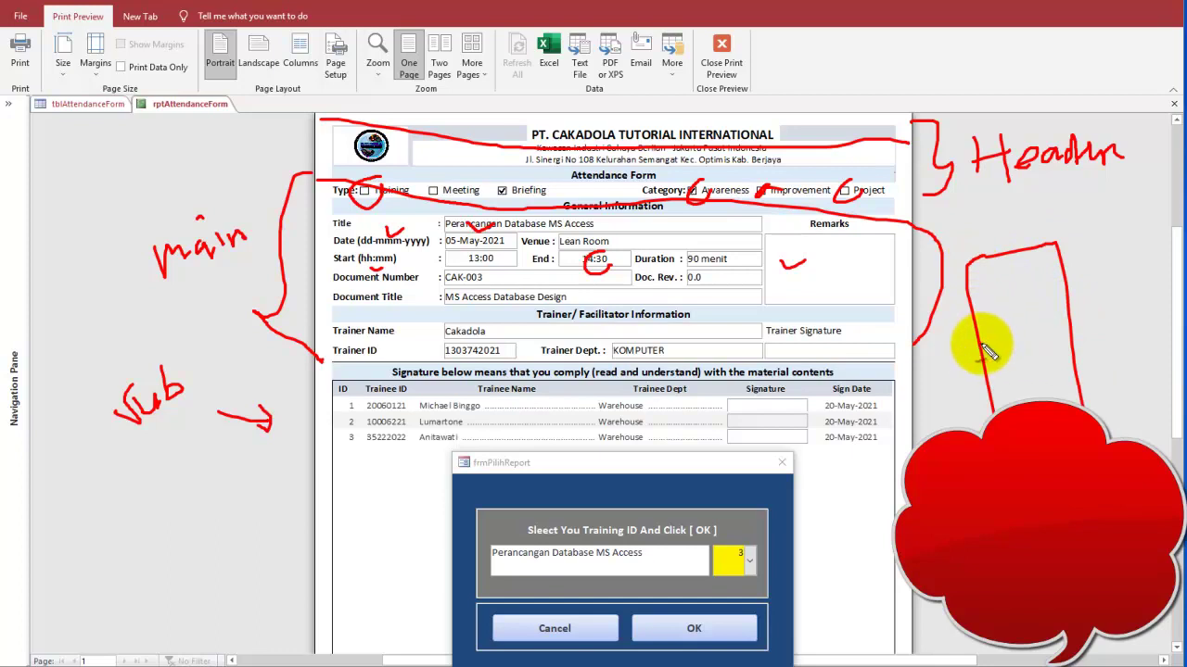
{"action": "left_click_drag", "start_coordinate": [979, 345], "coordinate": [1051, 337]}
{"action": "left_click_drag", "start_coordinate": [999, 287], "coordinate": [1024, 289]}
{"action": "left_click_drag", "start_coordinate": [1015, 378], "coordinate": [1066, 377]}
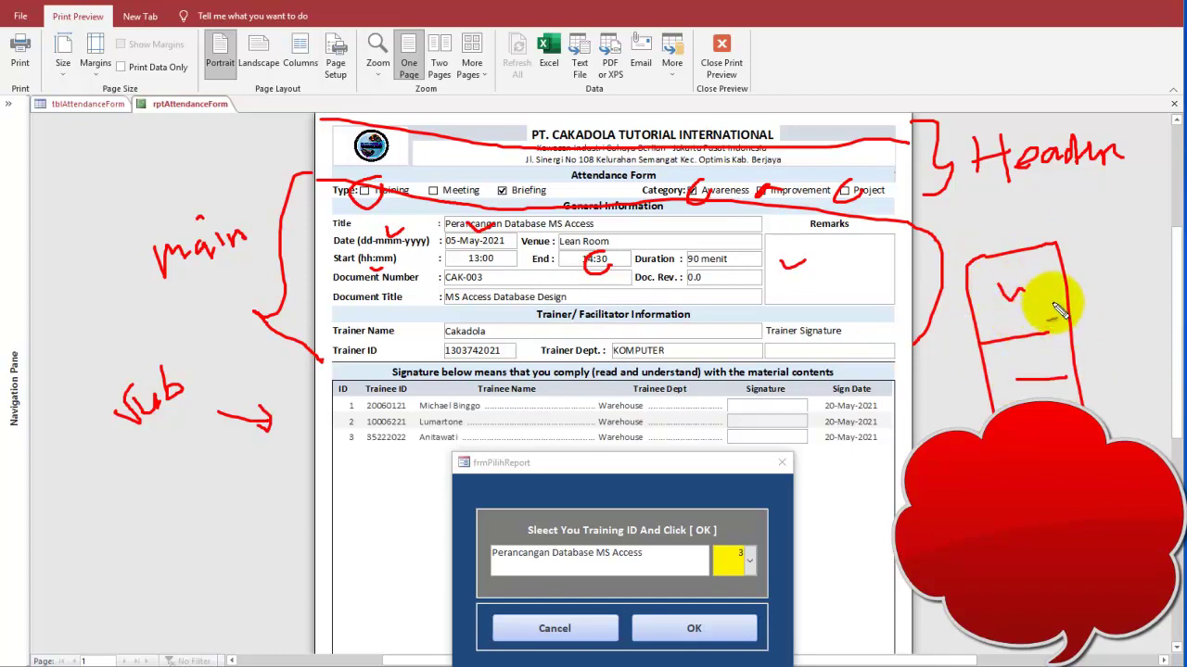
{"action": "left_click_drag", "start_coordinate": [1083, 288], "coordinate": [1104, 373]}
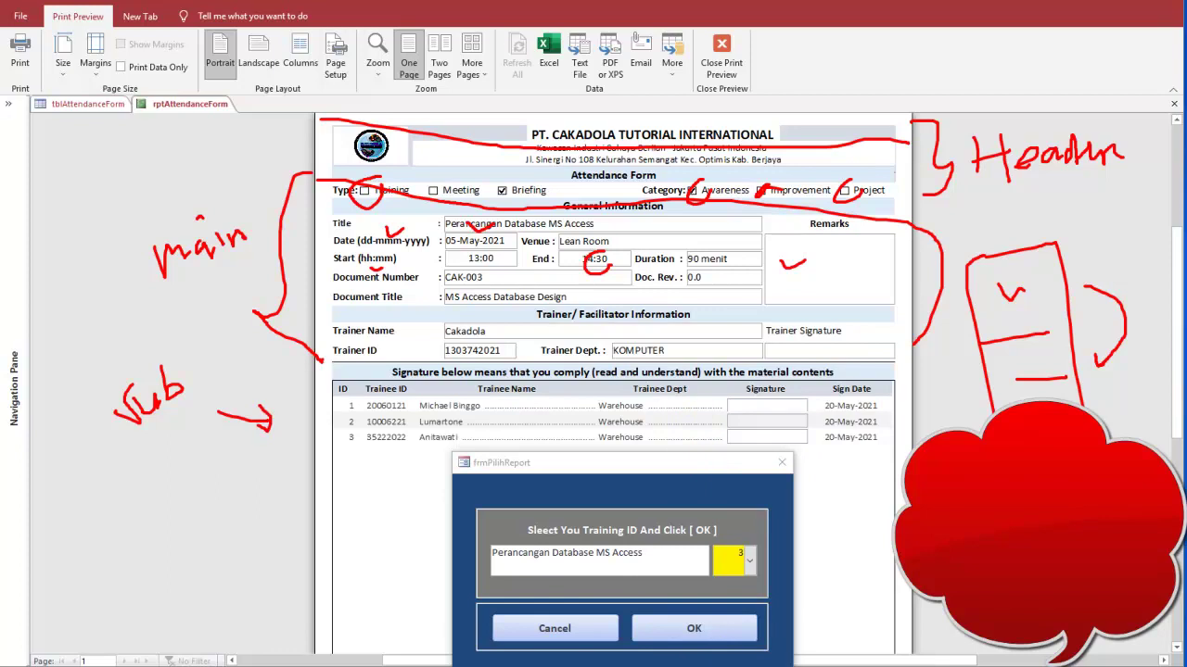
{"action": "left_click", "coordinate": [809, 666]}
Show the tblAttendanceForm table with every training's trainee subdatasheet expanded, moving the selection dialog off the trainee rows.
{"action": "left_click_drag", "start_coordinate": [637, 465], "coordinate": [667, 289]}
{"action": "left_click", "coordinate": [92, 105]}
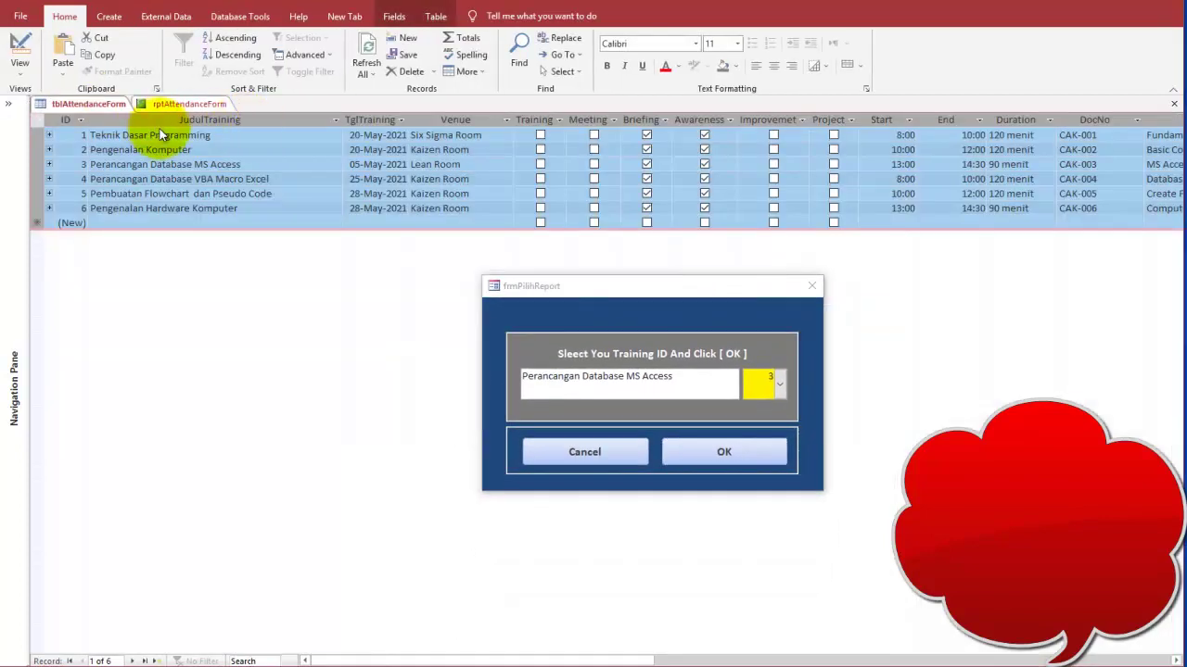
{"action": "left_click", "coordinate": [72, 136]}
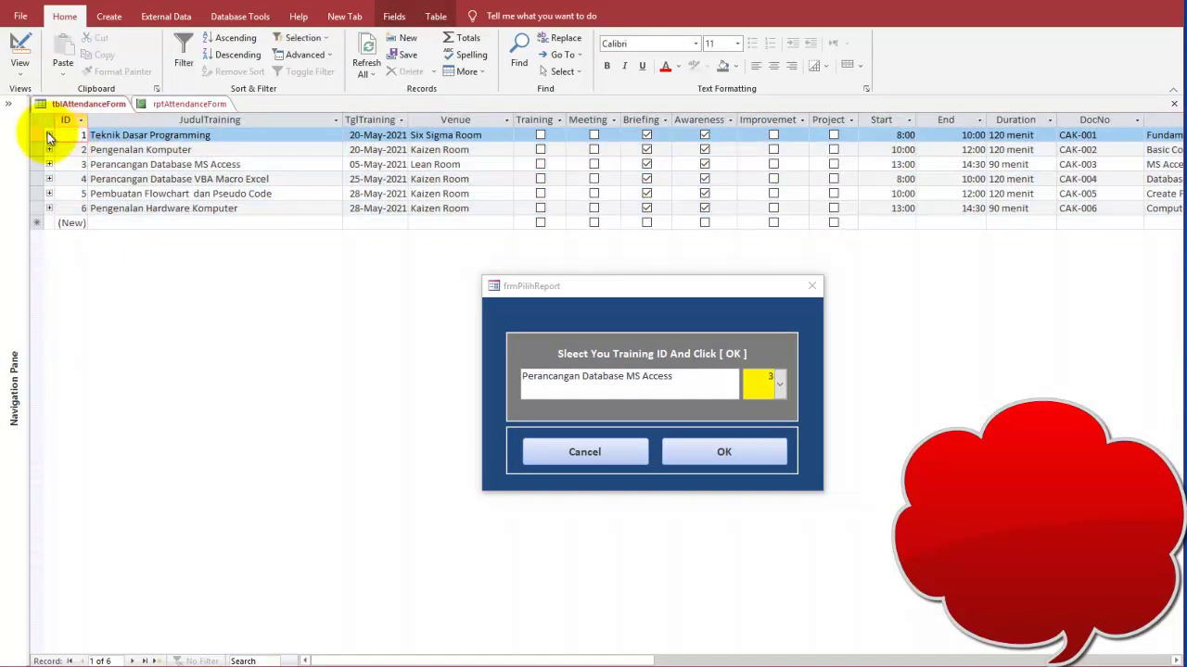
{"action": "left_click", "coordinate": [37, 120]}
{"action": "left_click", "coordinate": [48, 134]}
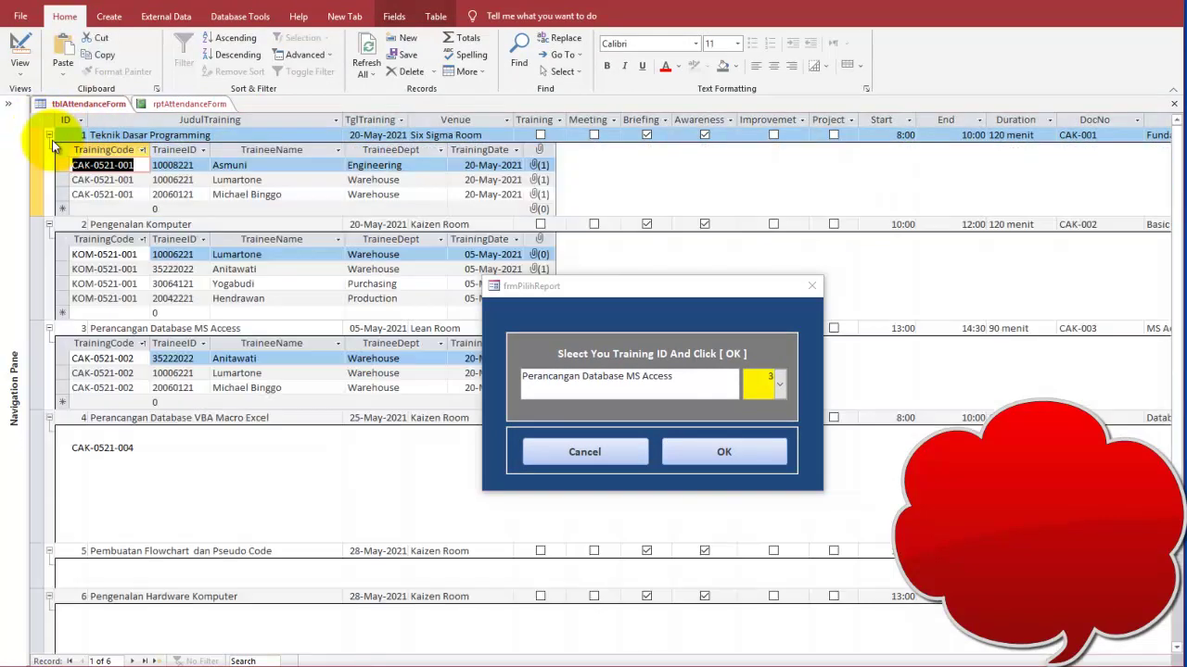
{"action": "left_click_drag", "start_coordinate": [625, 287], "coordinate": [722, 166]}
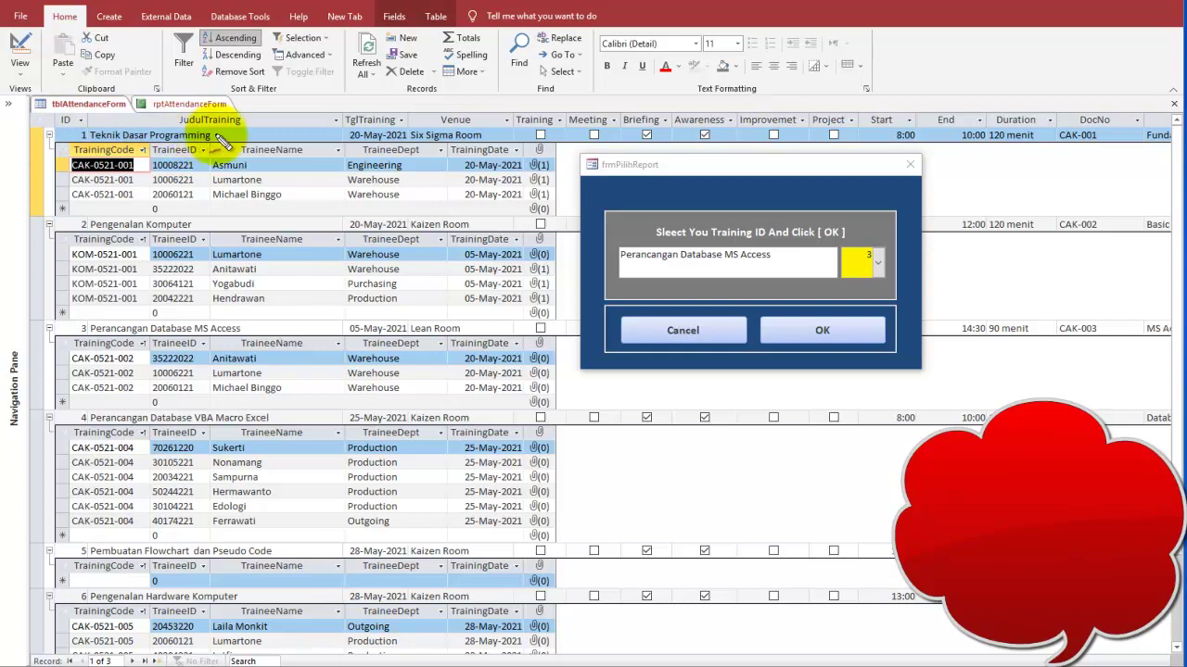
Mark the Teknik Dasar Programming title, its trainee and attachment details, and the subdatasheet expanders in red pen.
{"action": "left_click_drag", "start_coordinate": [215, 129], "coordinate": [113, 141]}
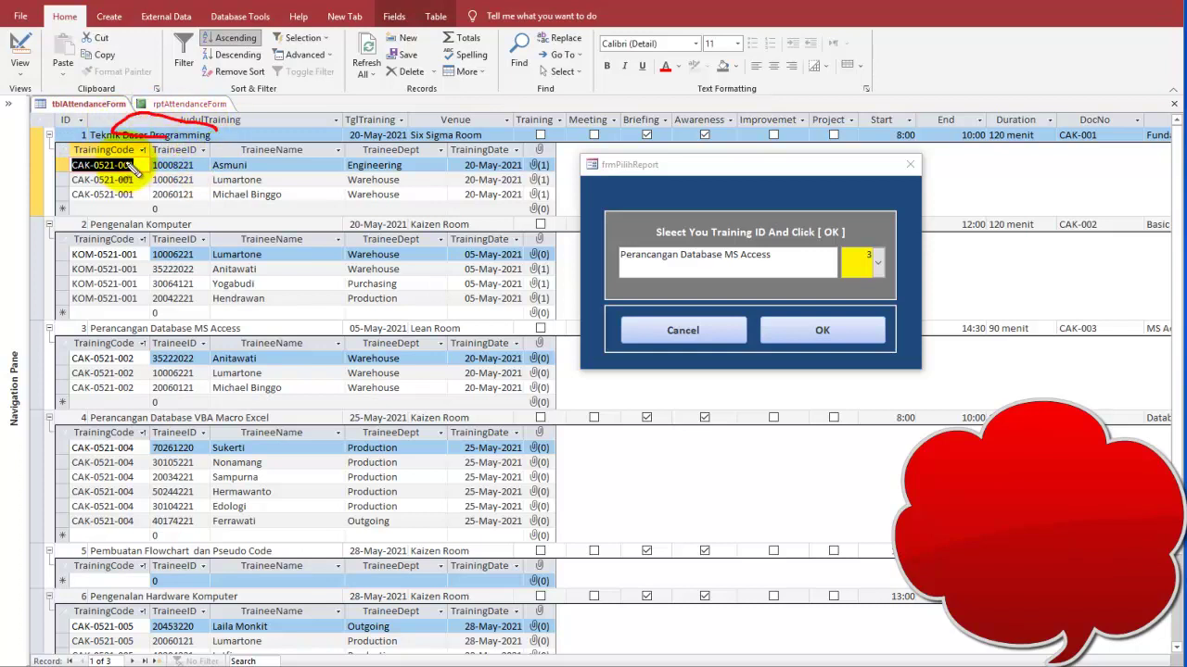
{"action": "left_click_drag", "start_coordinate": [126, 182], "coordinate": [155, 190]}
{"action": "left_click_drag", "start_coordinate": [270, 162], "coordinate": [304, 174]}
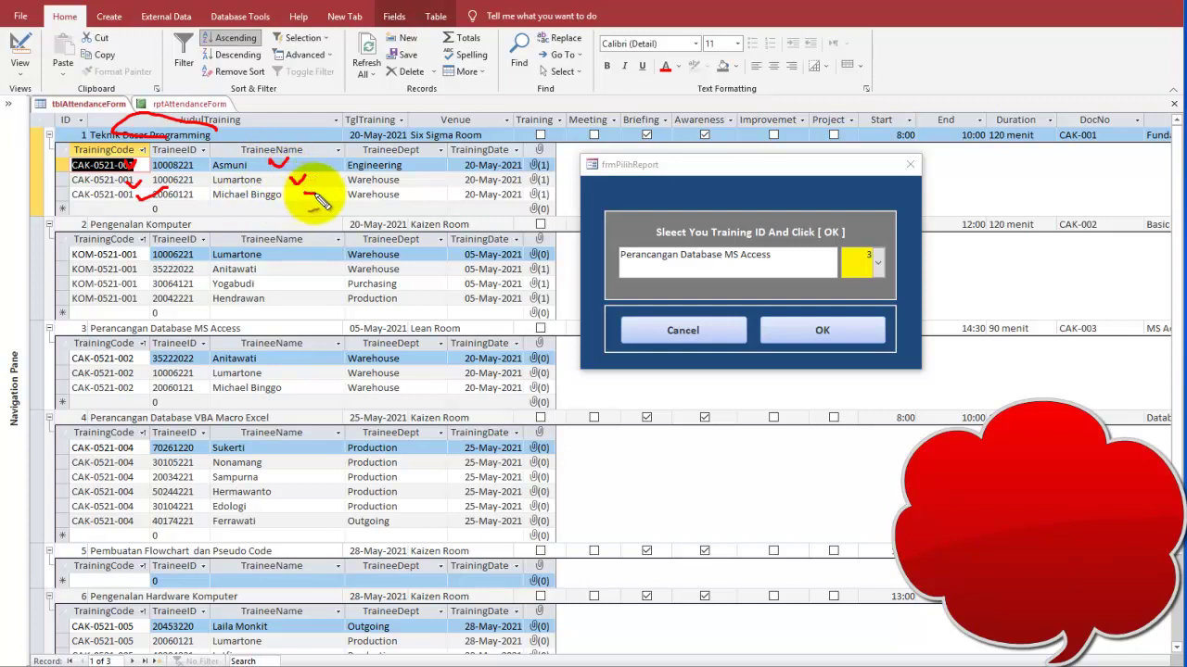
{"action": "mouse_move", "coordinate": [406, 167]}
{"action": "left_mouse_down"}
{"action": "mouse_move", "coordinate": [427, 158]}
{"action": "mouse_move", "coordinate": [434, 183]}
{"action": "left_mouse_up"}
{"action": "mouse_move", "coordinate": [543, 162]}
{"action": "left_mouse_down"}
{"action": "mouse_move", "coordinate": [532, 185]}
{"action": "mouse_move", "coordinate": [547, 166]}
{"action": "left_mouse_up"}
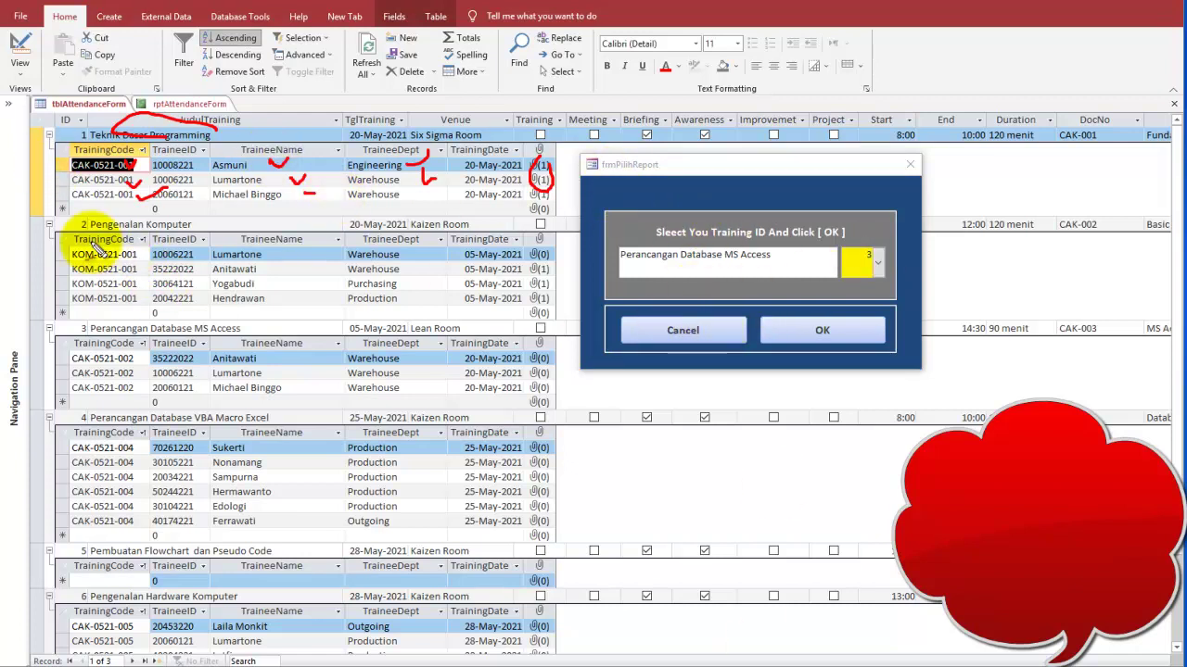
{"action": "left_click_drag", "start_coordinate": [65, 137], "coordinate": [37, 139]}
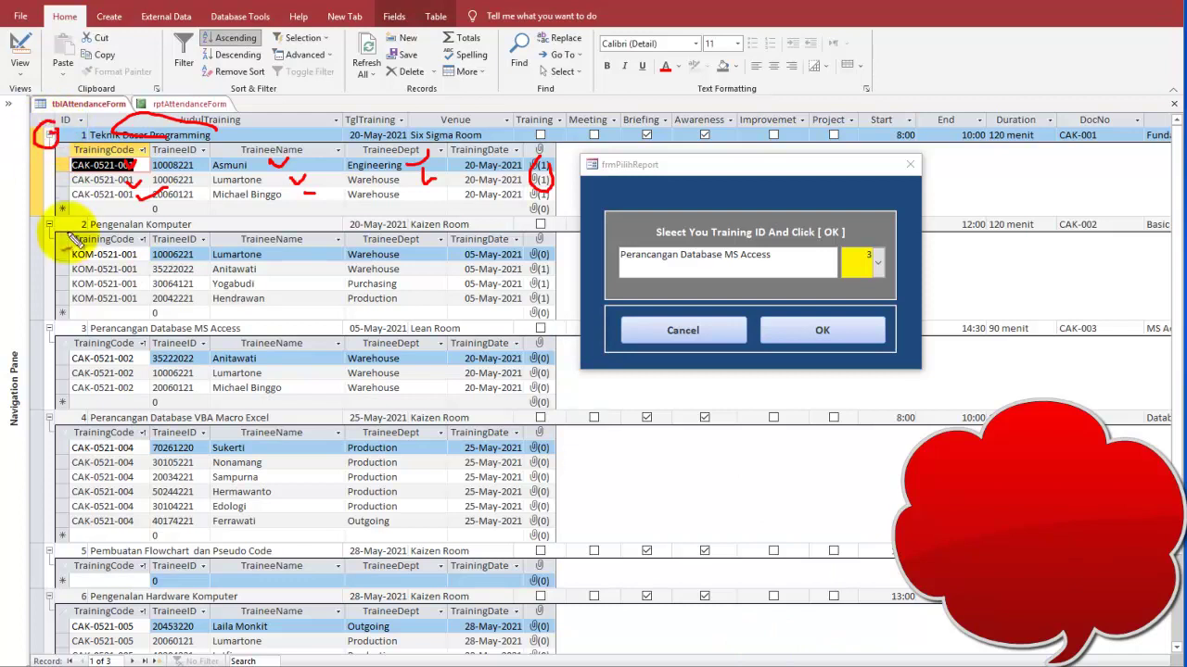
{"action": "left_click_drag", "start_coordinate": [55, 217], "coordinate": [83, 230]}
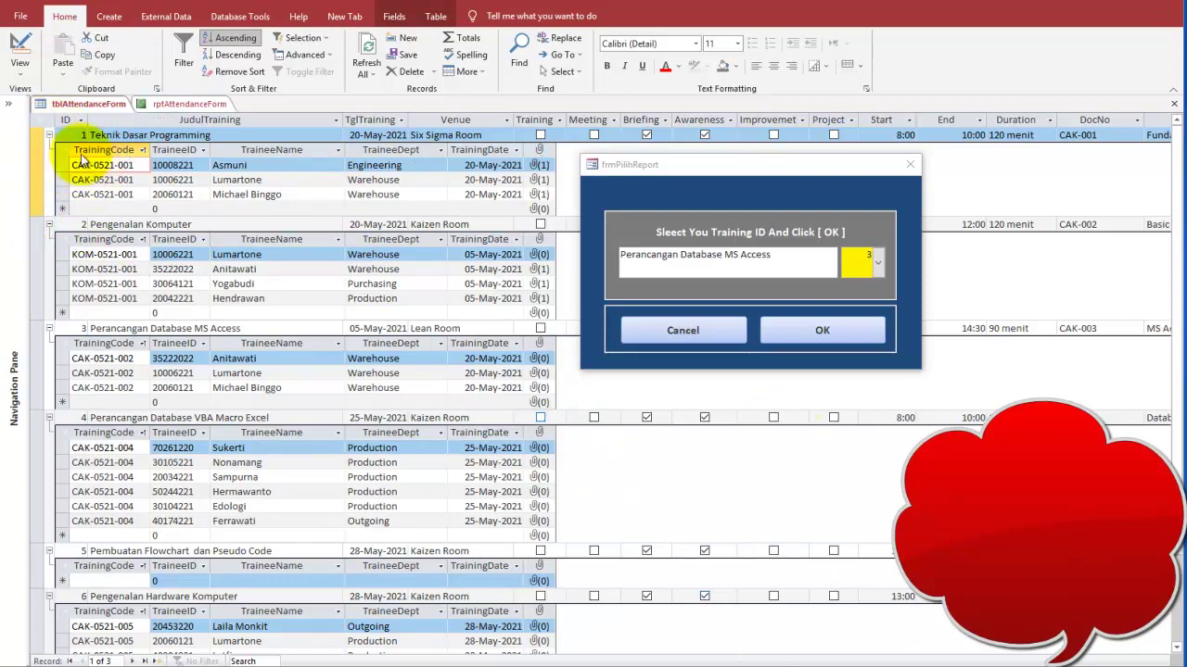
Collapse the trainee subdatasheets of all six training records in tblAttendanceForm.
{"action": "left_click", "coordinate": [49, 135]}
{"action": "left_click", "coordinate": [49, 150]}
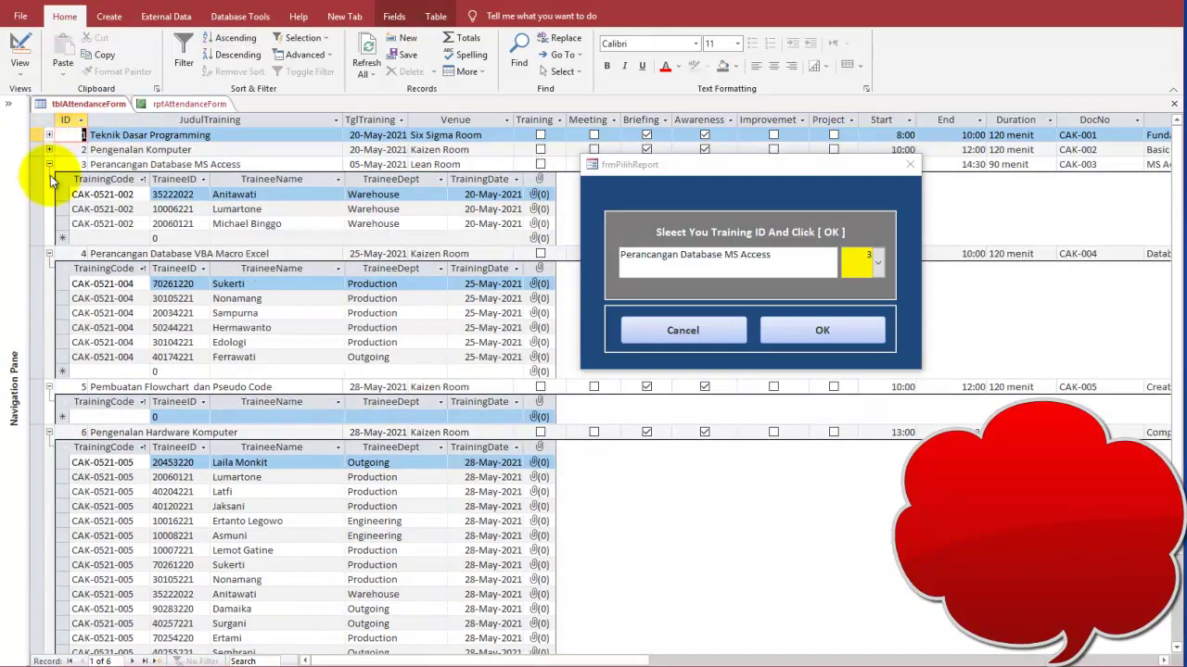
{"action": "left_click", "coordinate": [49, 164]}
{"action": "left_click", "coordinate": [49, 180]}
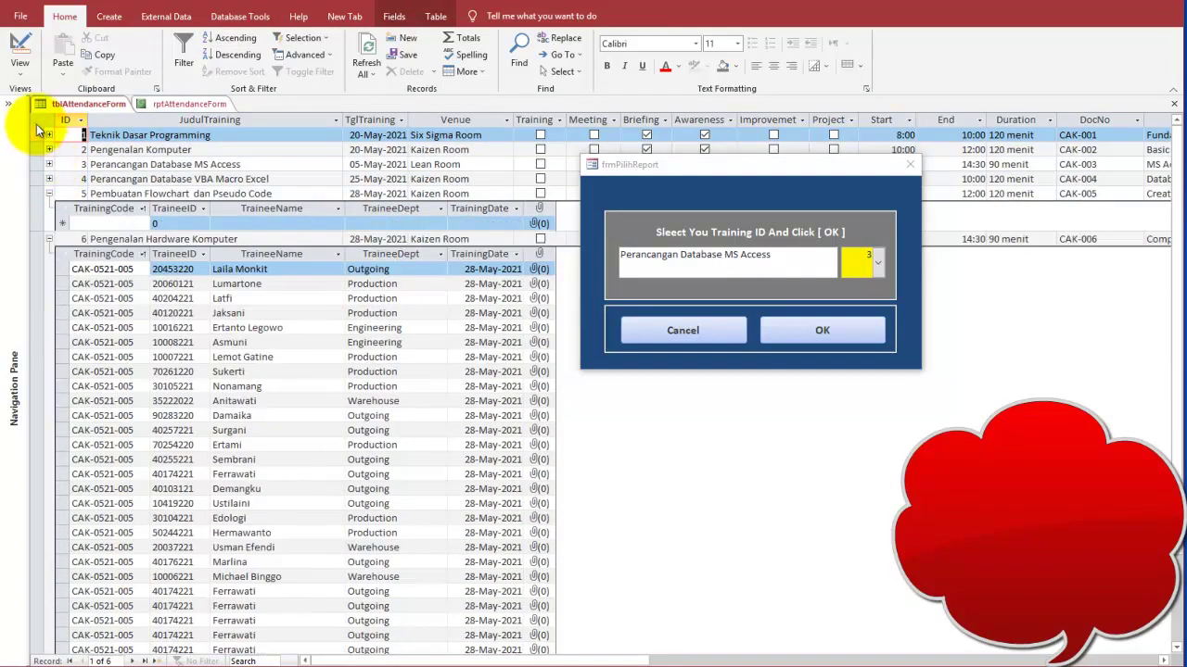
{"action": "left_click", "coordinate": [37, 122]}
{"action": "left_click", "coordinate": [50, 194]}
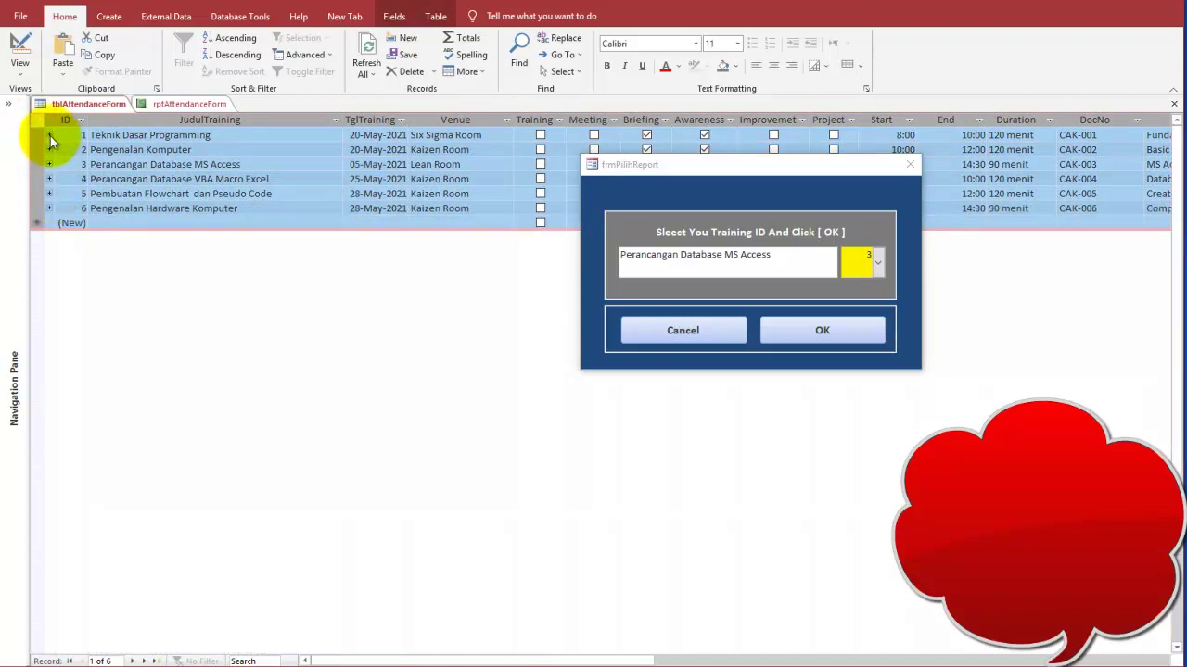
Expand the trainee subdatasheets of all selected training records again.
{"action": "left_click", "coordinate": [49, 136]}
{"action": "left_click", "coordinate": [49, 135]}
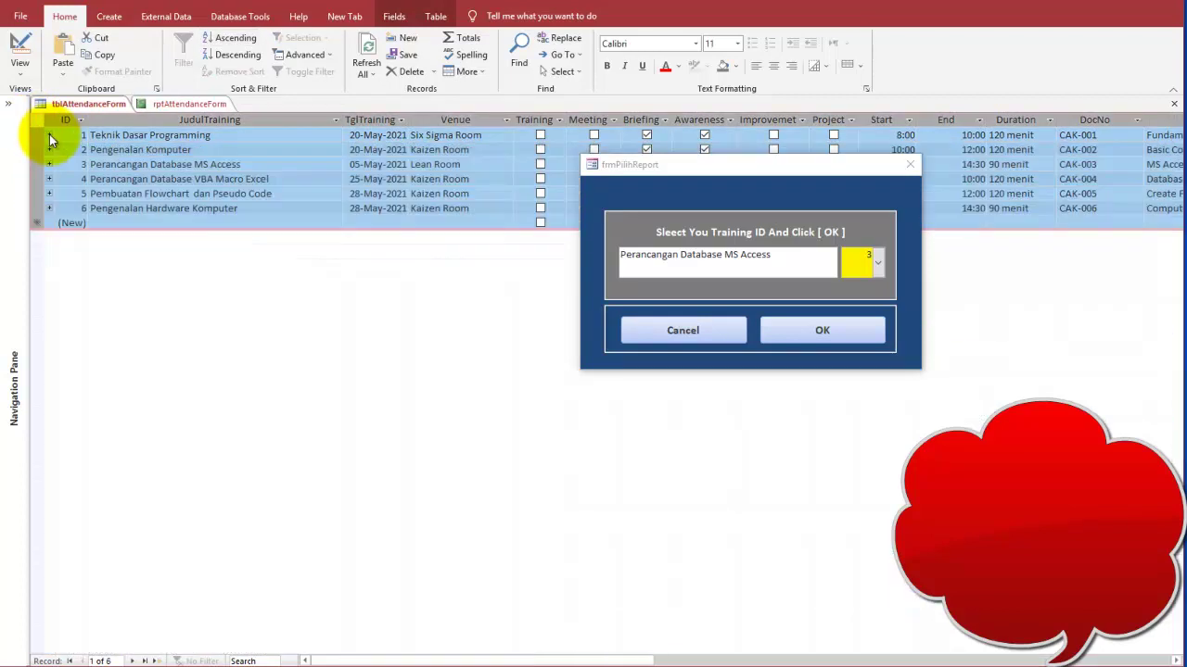
{"action": "left_click", "coordinate": [50, 135]}
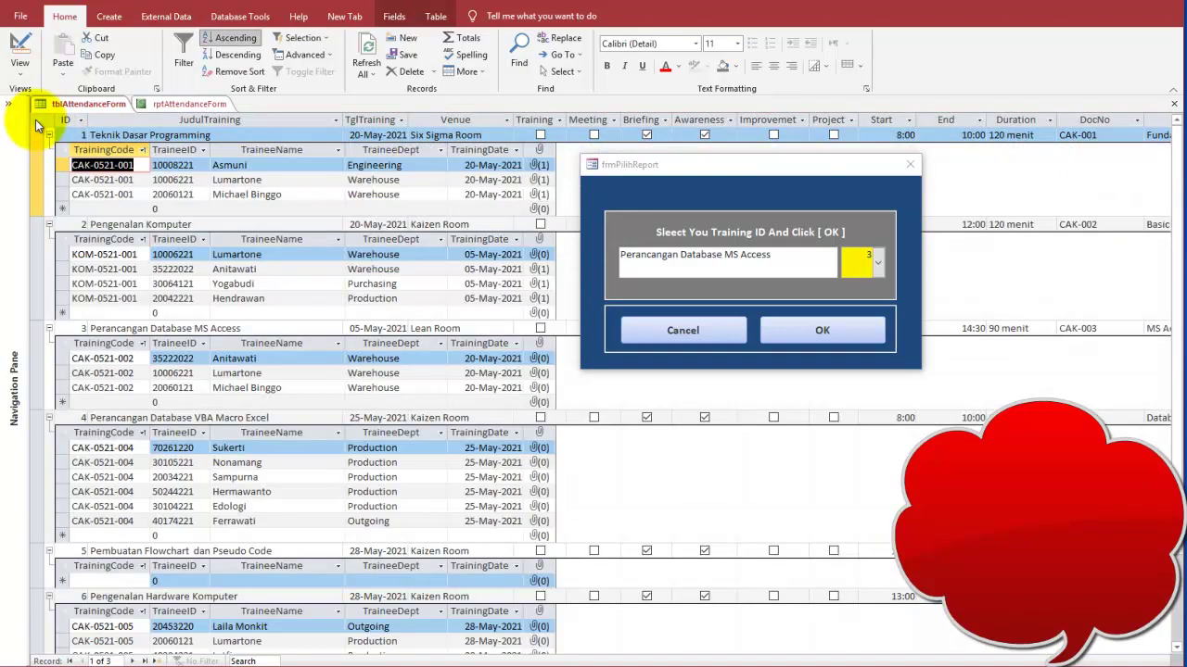
Collapse the trainee subdatasheets of the first three trainings, then of all records in tblAttendanceForm.
{"action": "left_click", "coordinate": [49, 135]}
{"action": "left_click", "coordinate": [49, 150]}
{"action": "left_click", "coordinate": [49, 164]}
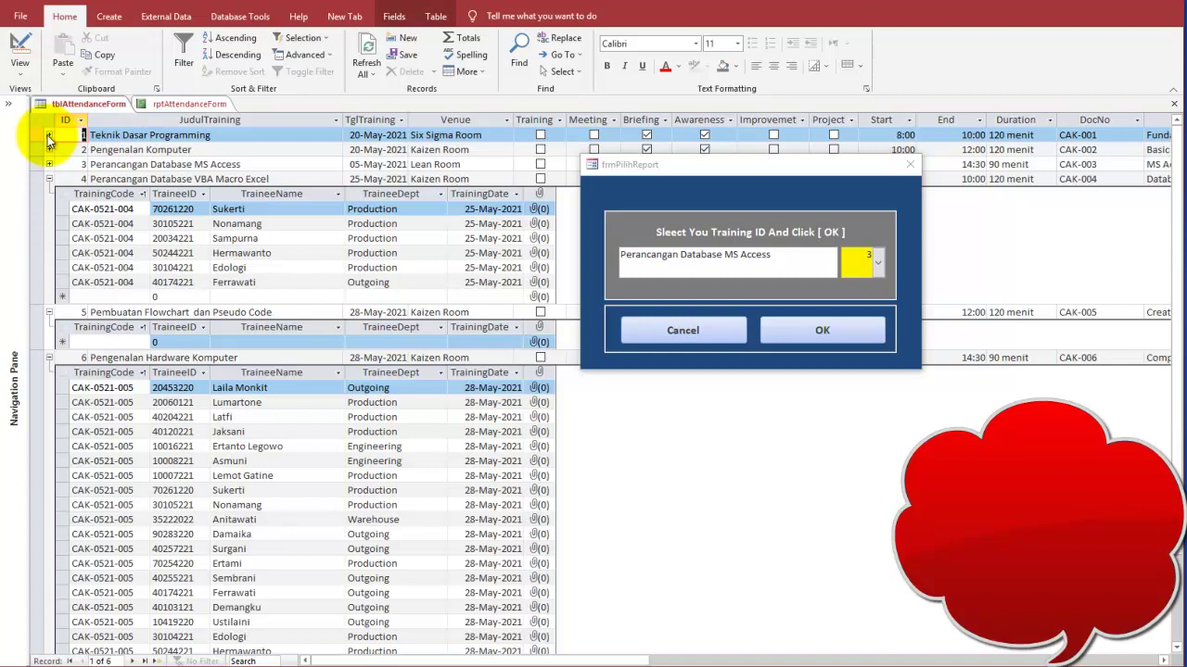
{"action": "left_click", "coordinate": [49, 135]}
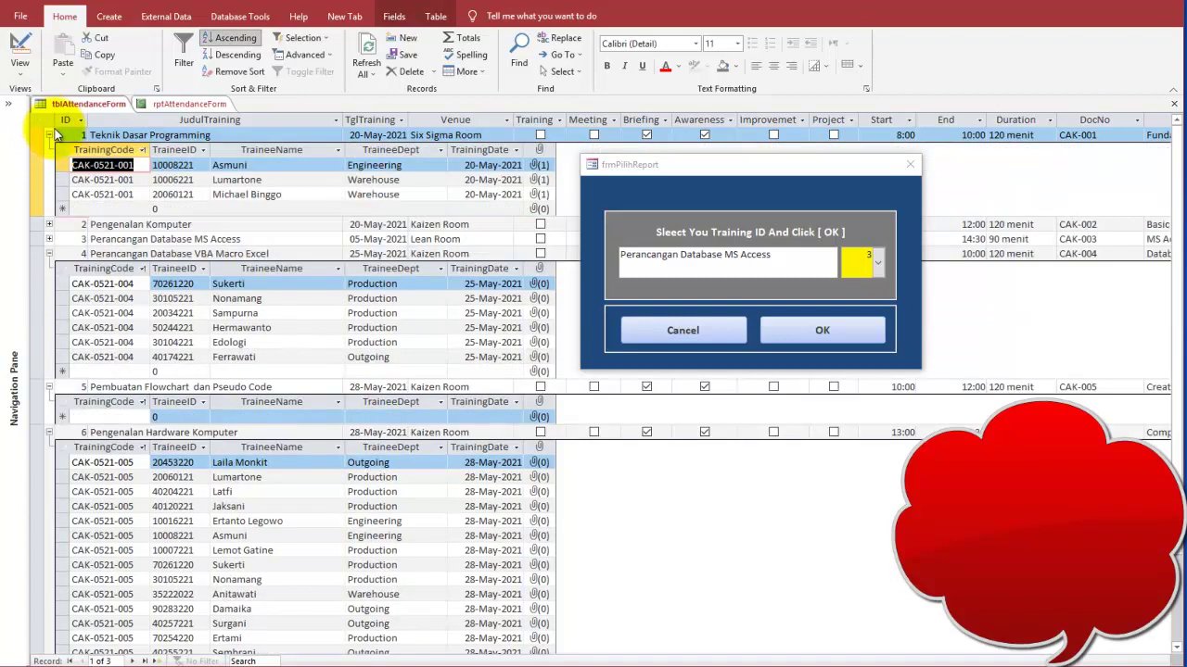
{"action": "left_click", "coordinate": [42, 126]}
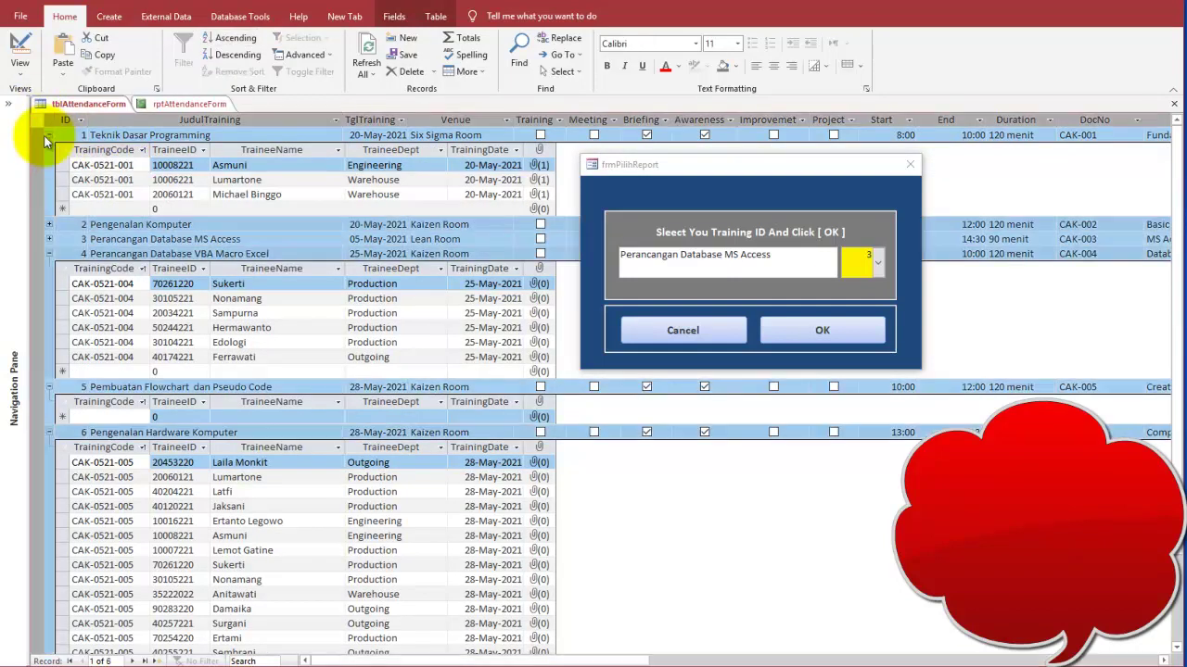
{"action": "left_click", "coordinate": [50, 135]}
Point out the first three training records, from Teknik Dasar Programming to Perancangan Database MS Access, one by one.
{"action": "left_click", "coordinate": [37, 135]}
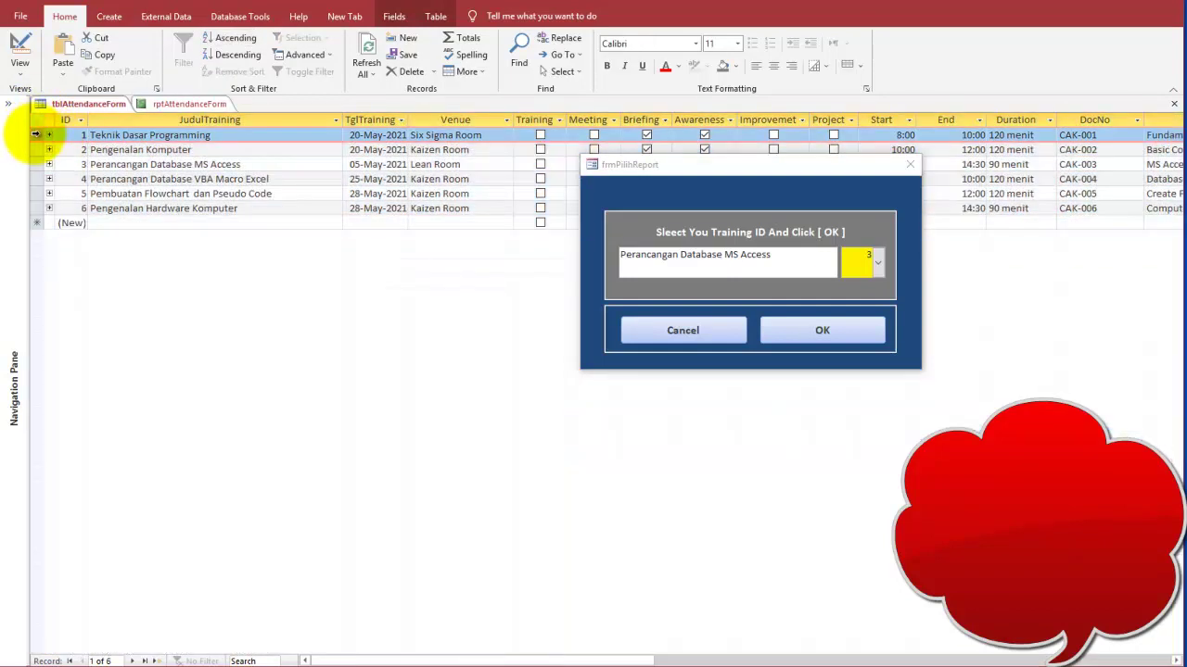
{"action": "left_click", "coordinate": [37, 150]}
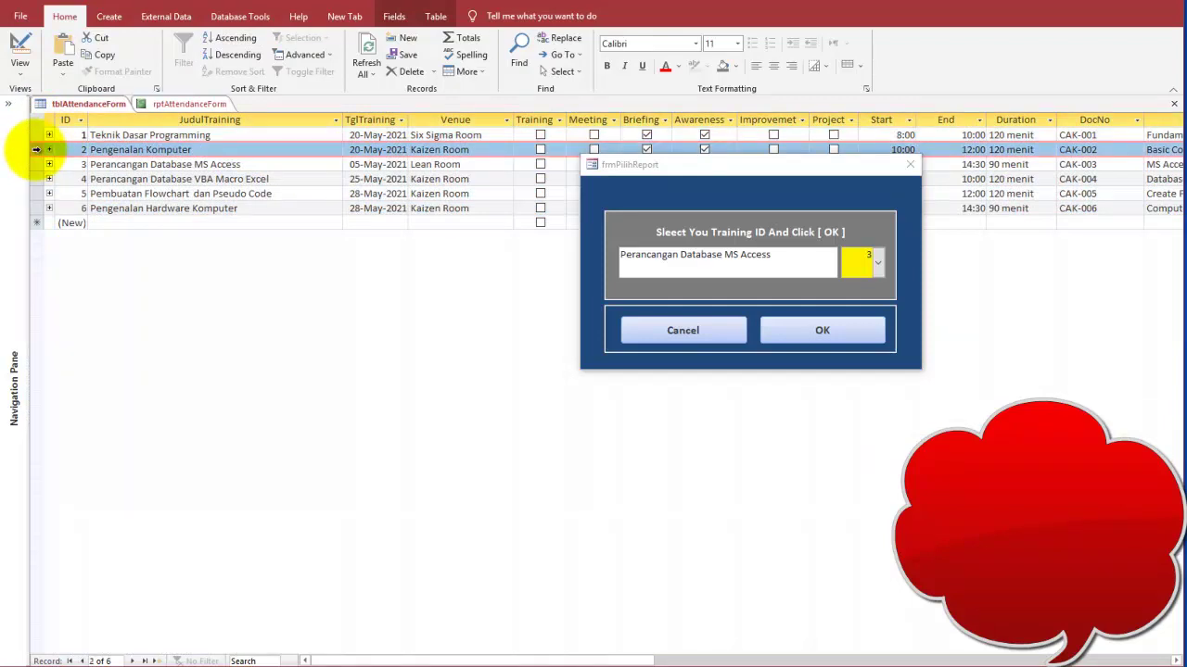
{"action": "left_click", "coordinate": [37, 164]}
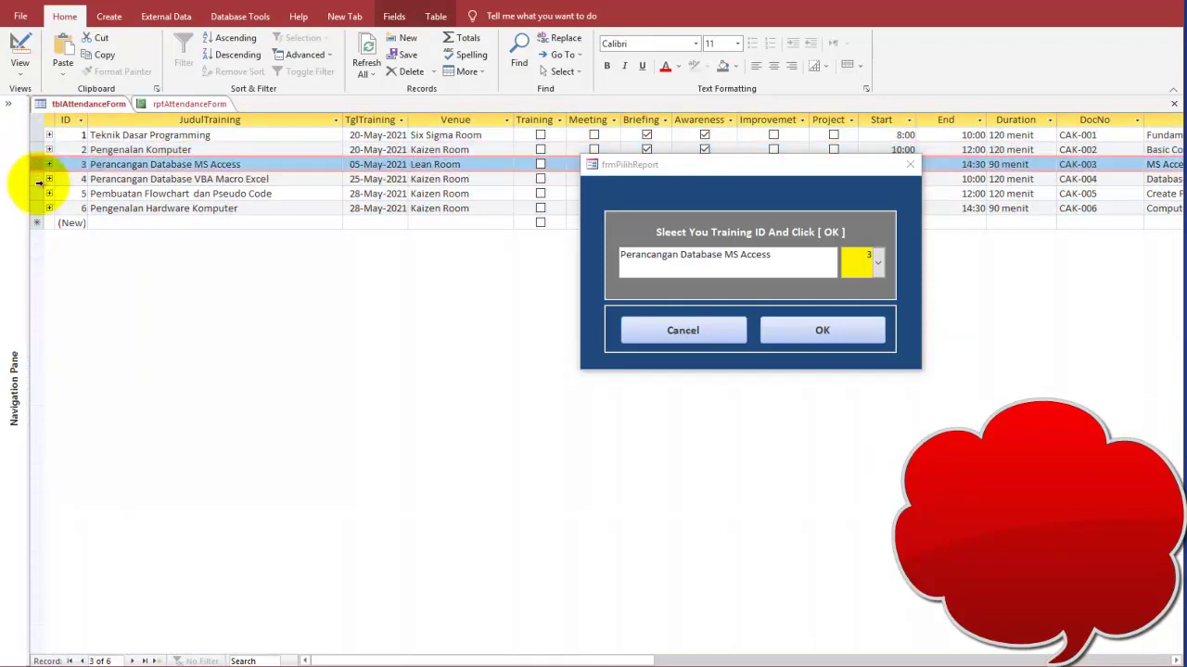
Expand the trainee subdatasheet of Teknik Dasar Programming and go through its trainee rows.
{"action": "left_click", "coordinate": [49, 135]}
{"action": "left_click", "coordinate": [45, 162]}
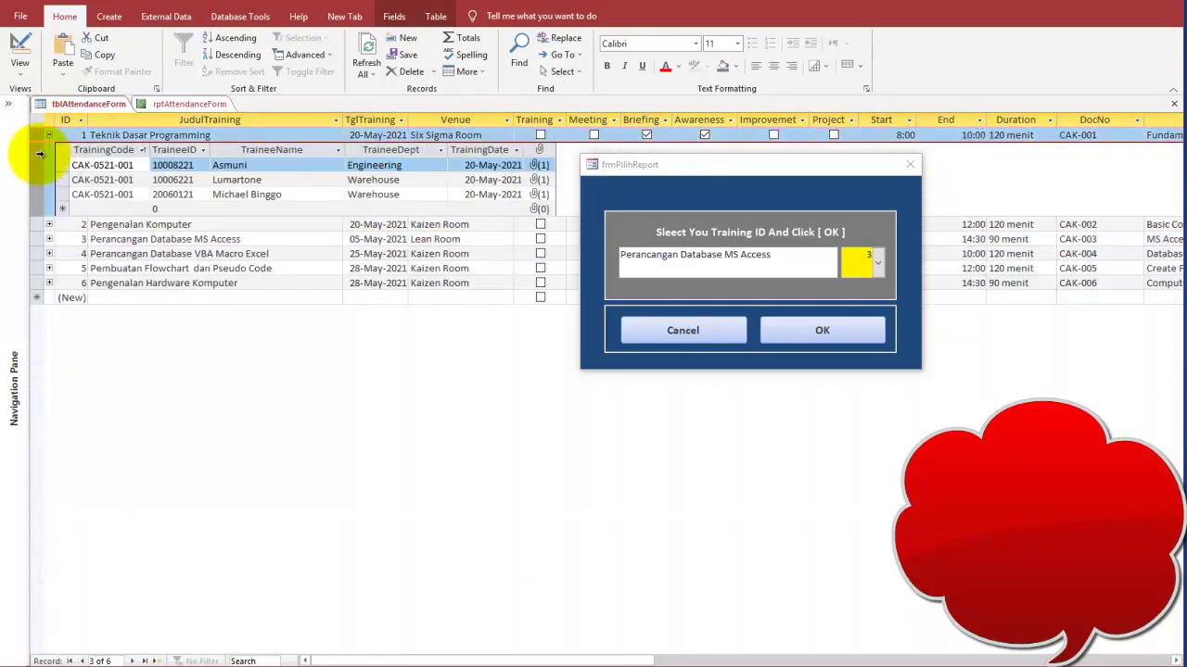
{"action": "left_click", "coordinate": [83, 171]}
{"action": "left_click", "coordinate": [85, 180]}
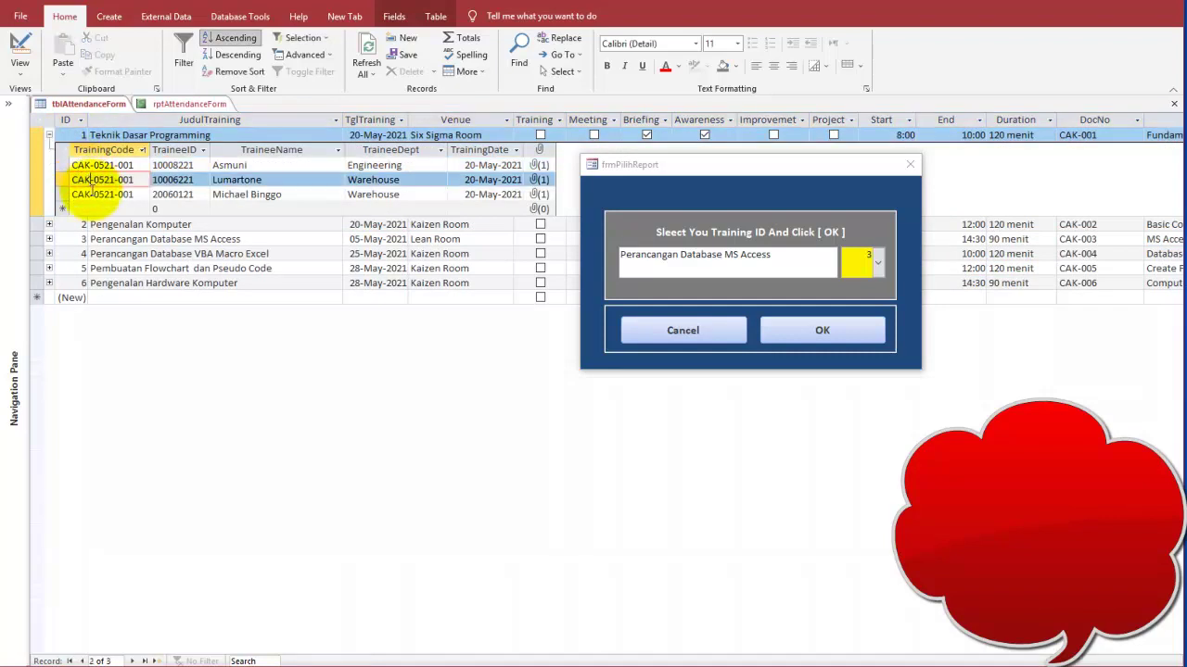
{"action": "left_click", "coordinate": [86, 194]}
Show the rptAttendanceForm report preview and move the frmPilihReport dialog off the general and trainer information.
{"action": "left_click", "coordinate": [190, 104]}
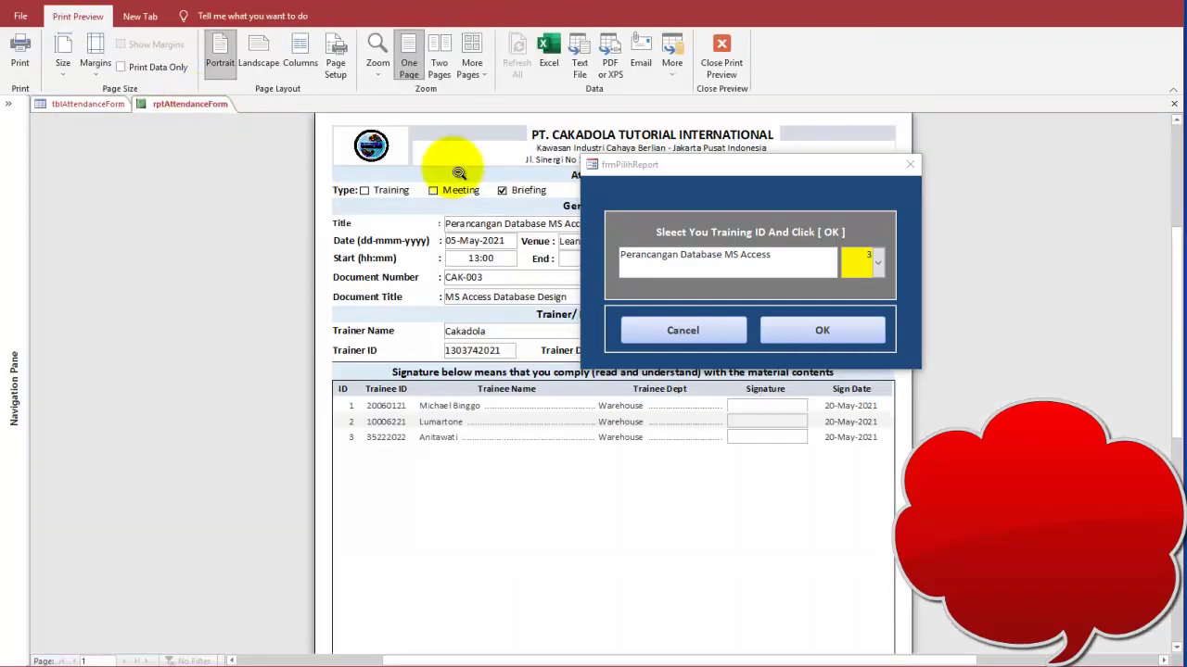
{"action": "left_click_drag", "start_coordinate": [720, 174], "coordinate": [688, 450]}
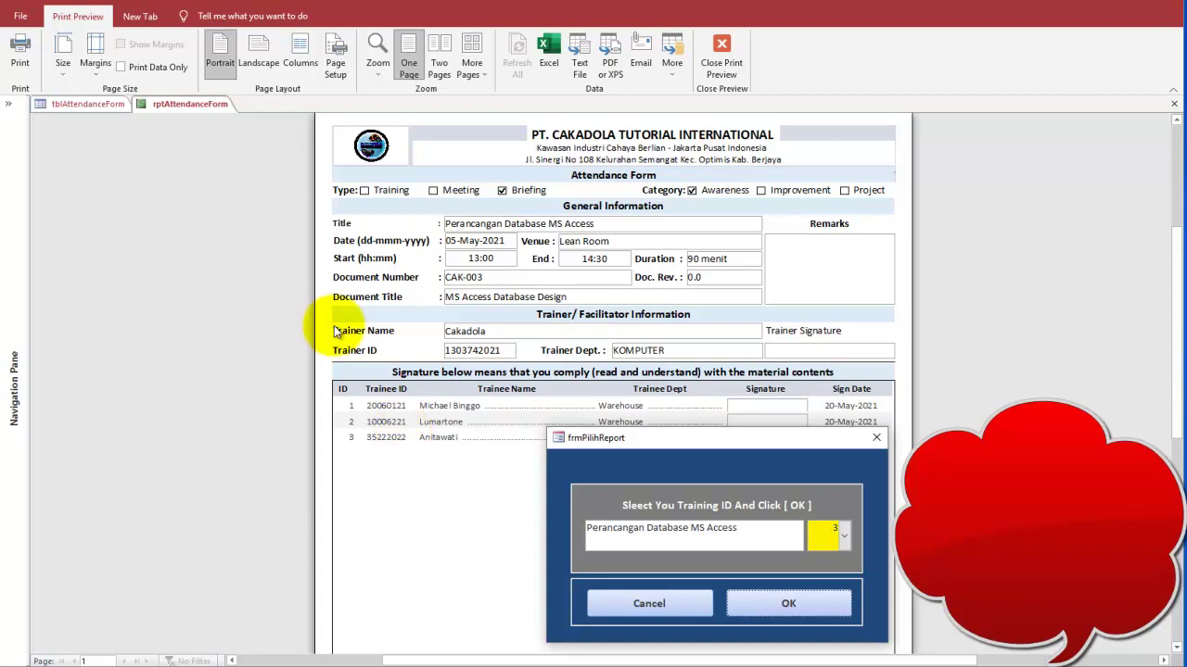
Back in tblAttendanceForm, go through the collapsed training records and show the Pengenalan Hardware Komputer trainees with the dialog moved off their rows.
{"action": "left_click", "coordinate": [90, 103]}
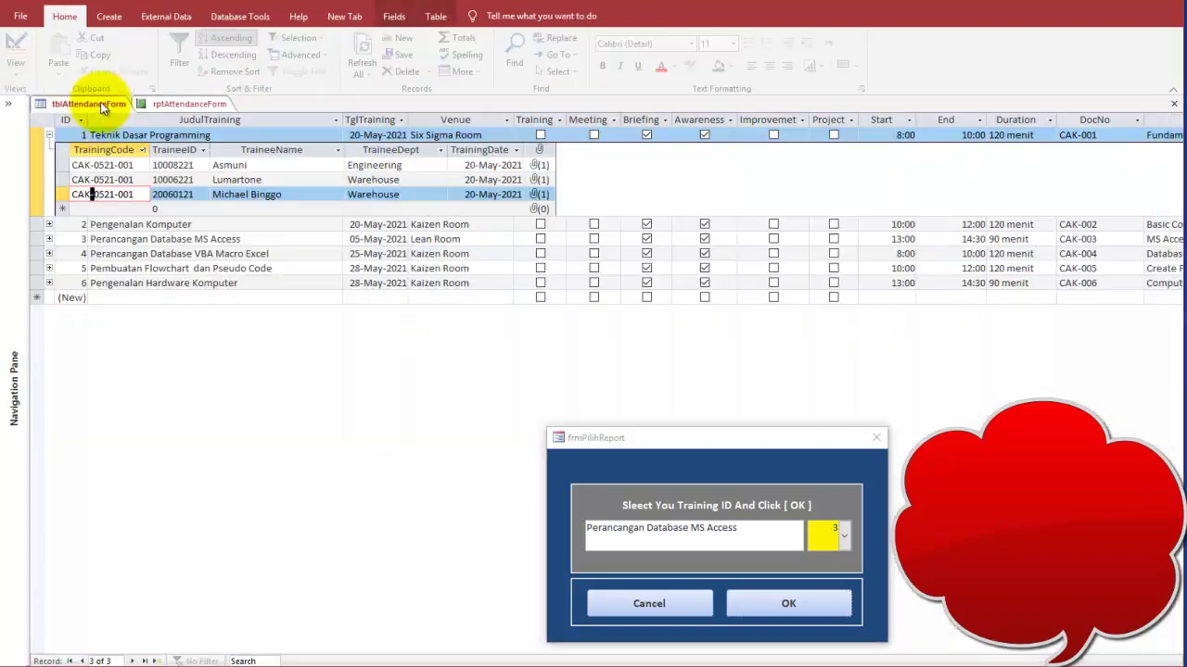
{"action": "left_click", "coordinate": [50, 136]}
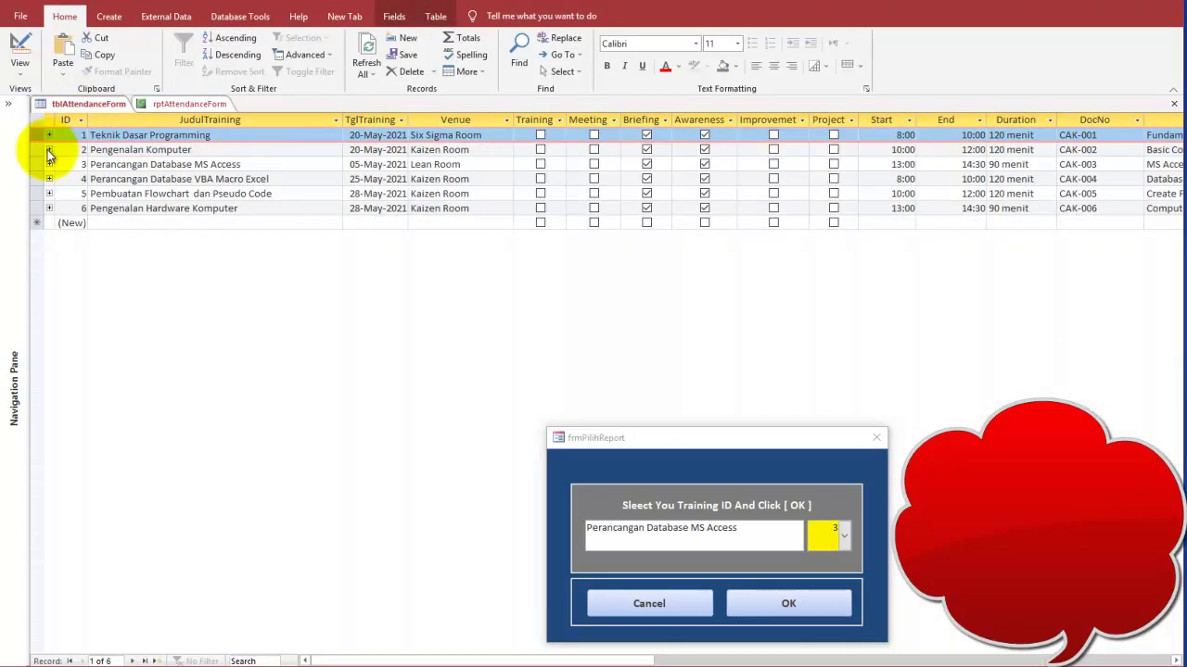
{"action": "left_click", "coordinate": [38, 150]}
{"action": "left_click", "coordinate": [35, 166]}
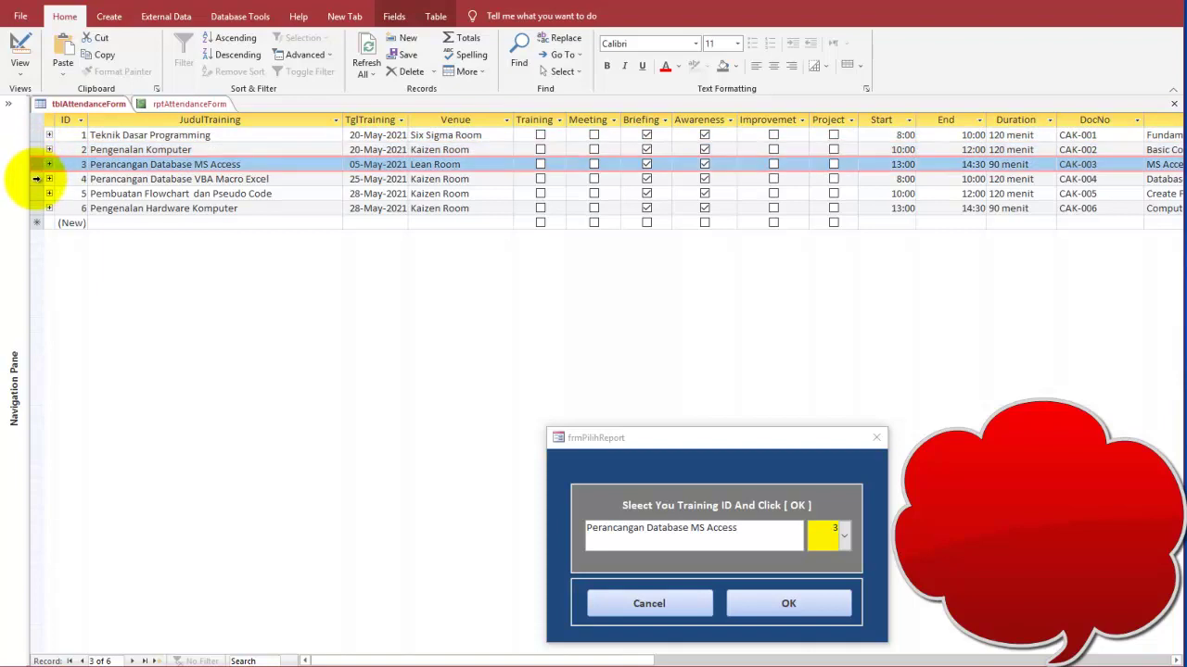
{"action": "left_click", "coordinate": [34, 179]}
{"action": "left_click", "coordinate": [35, 194]}
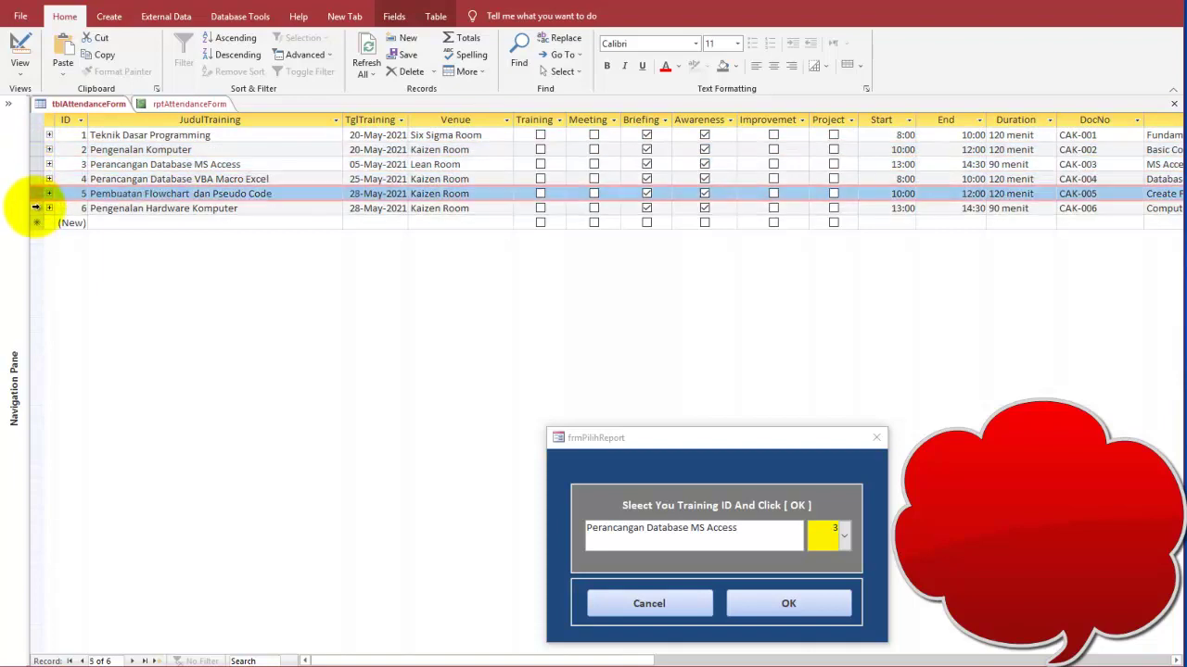
{"action": "left_click", "coordinate": [49, 209]}
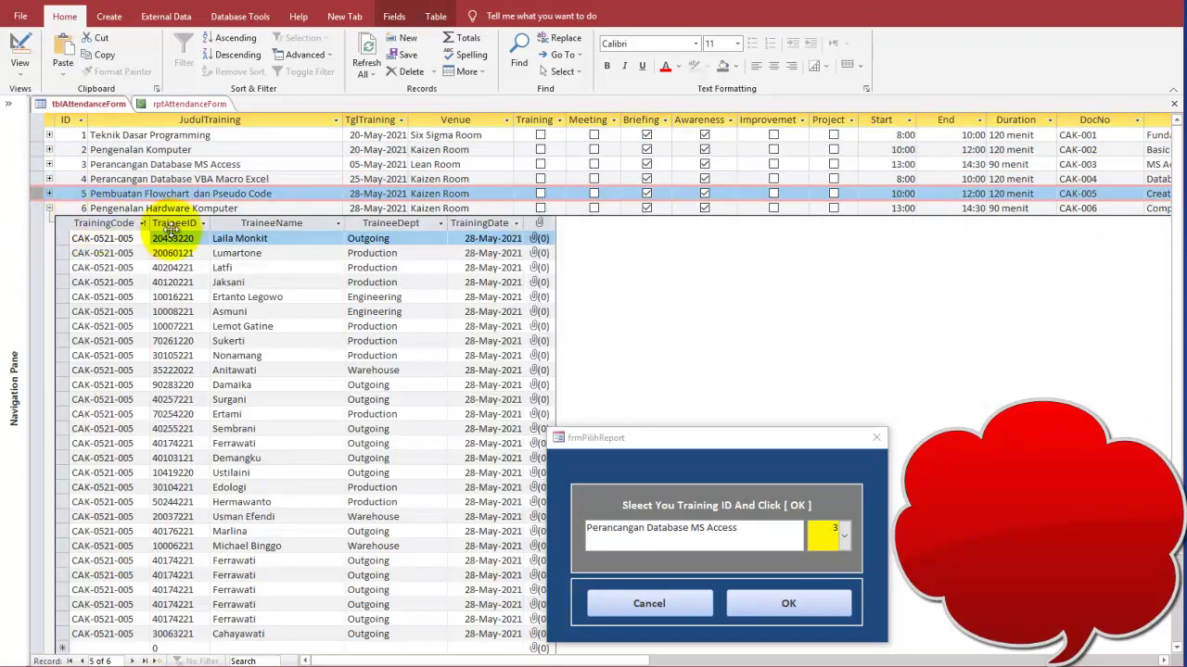
{"action": "left_click_drag", "start_coordinate": [726, 433], "coordinate": [752, 245]}
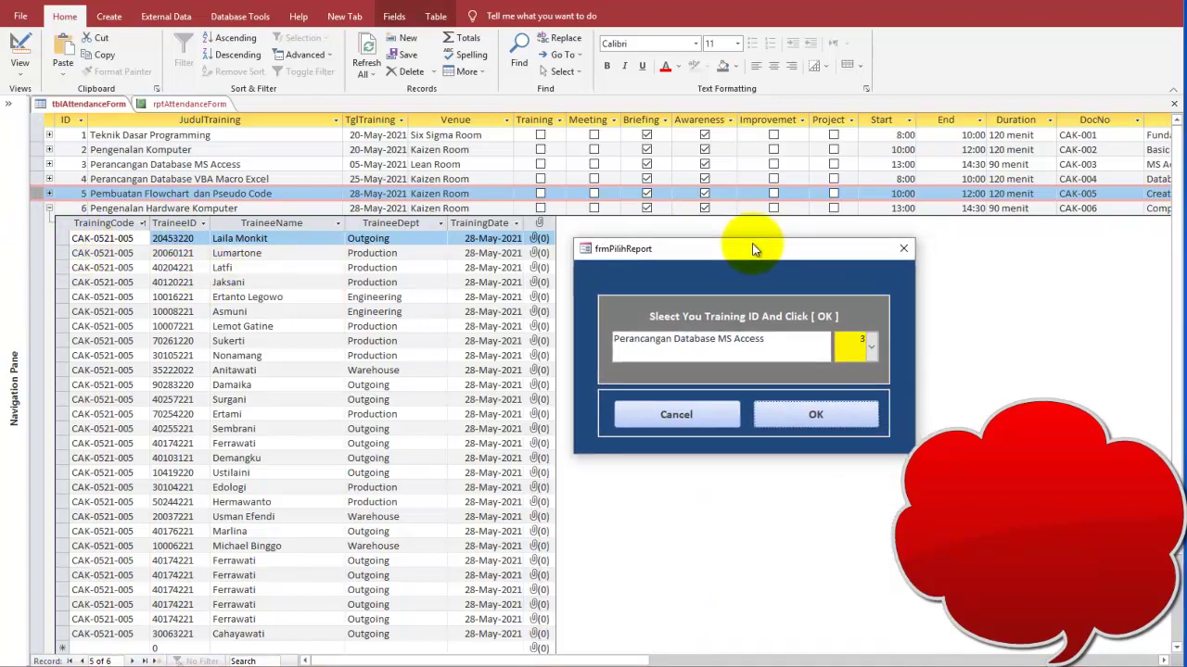
Return to the rptAttendanceForm preview, enlarge it, and move the selection dialog below the trainee rows.
{"action": "left_click", "coordinate": [786, 399]}
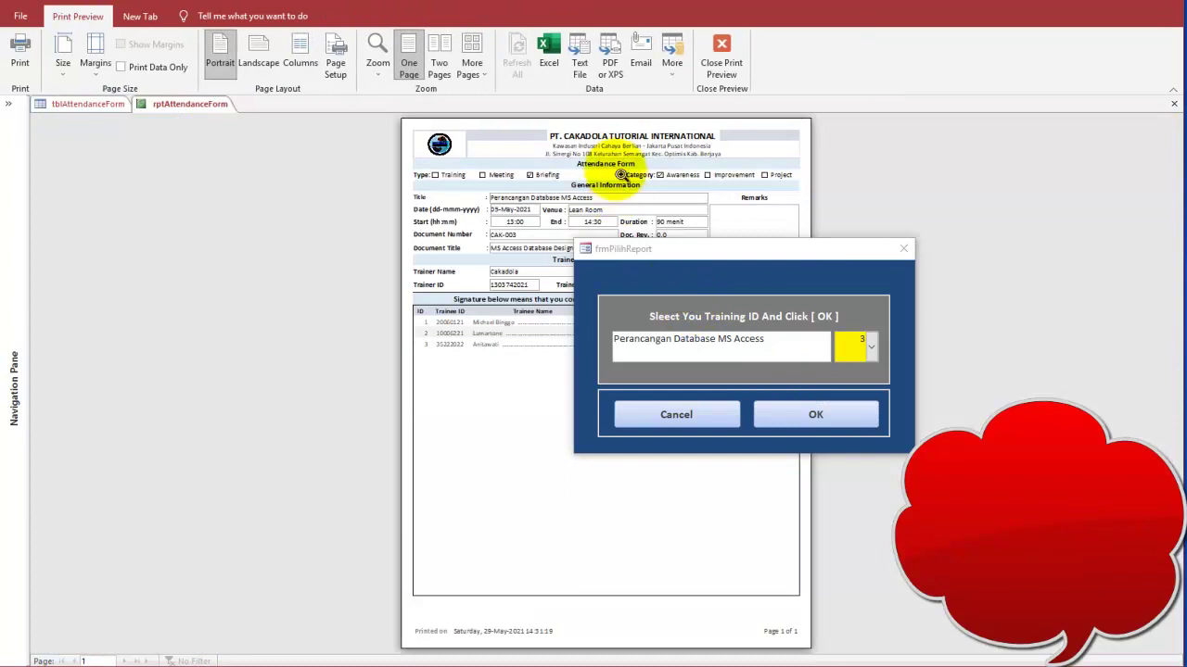
{"action": "left_click_drag", "start_coordinate": [675, 247], "coordinate": [561, 431]}
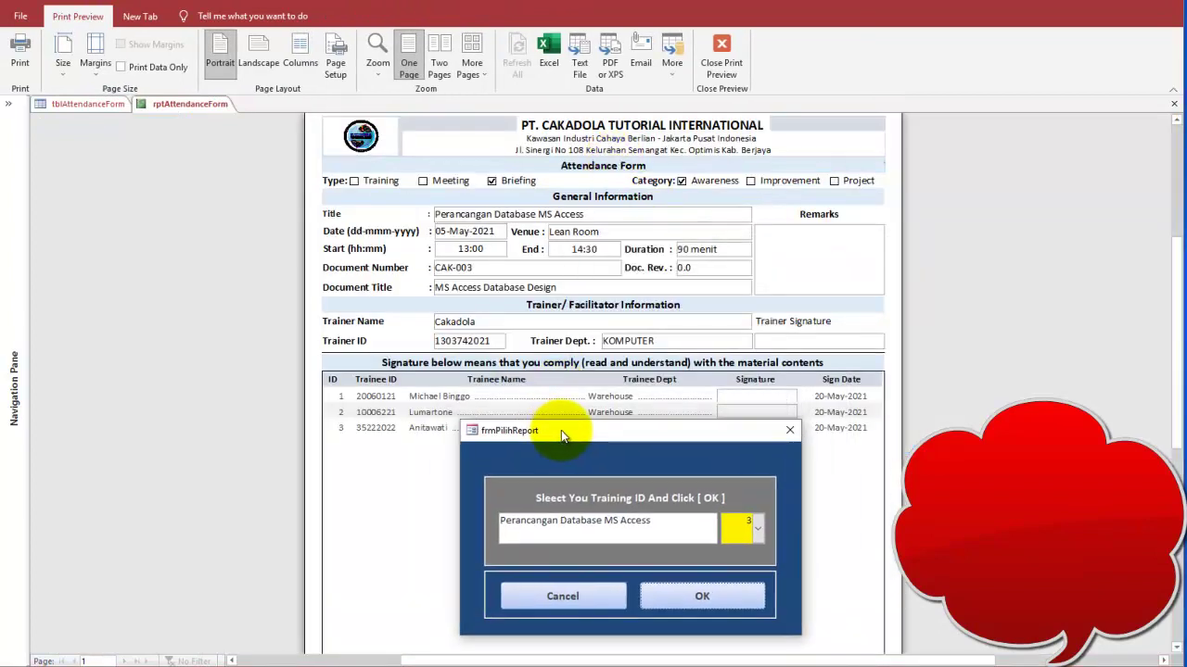
Expand the Navigation Pane over the tblAttendanceForm datasheet and point out the tblPeserta and tblAttendanceForm tables.
{"action": "left_click", "coordinate": [9, 103]}
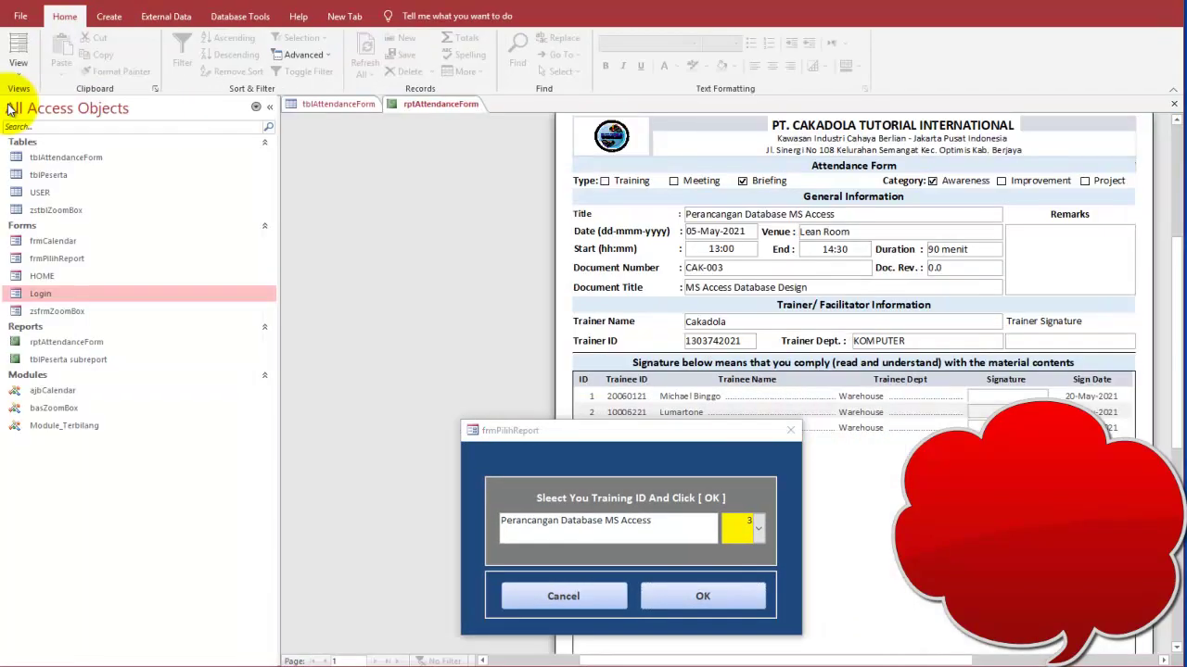
{"action": "left_click", "coordinate": [358, 105]}
{"action": "left_click", "coordinate": [55, 175]}
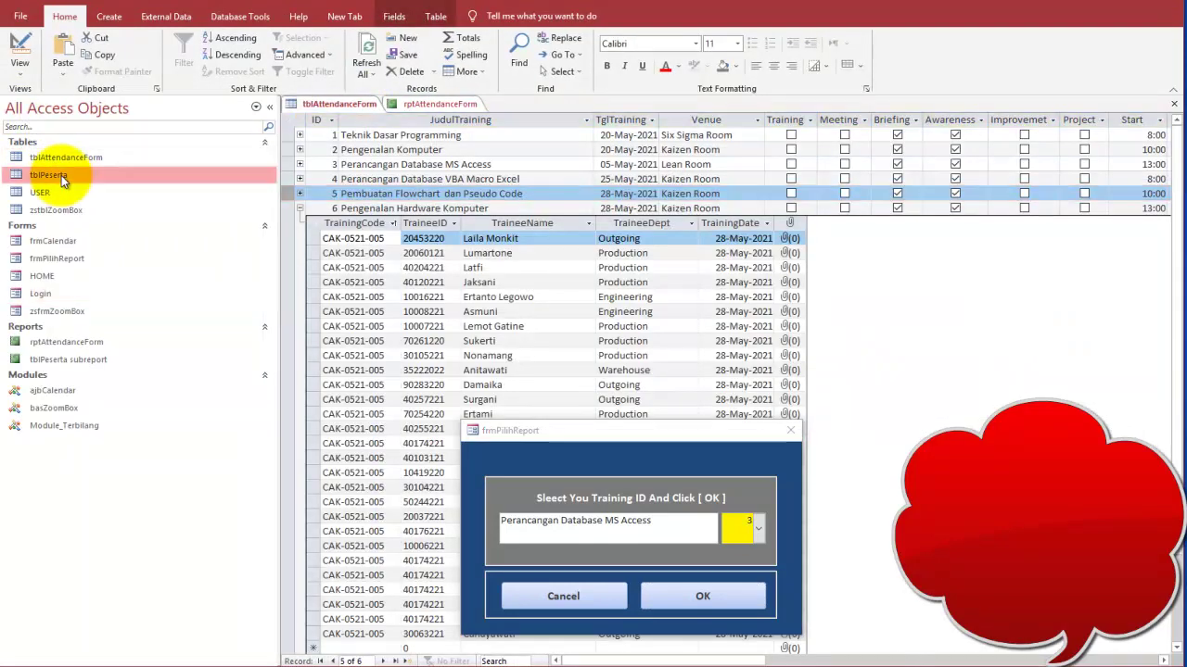
{"action": "left_click", "coordinate": [57, 158]}
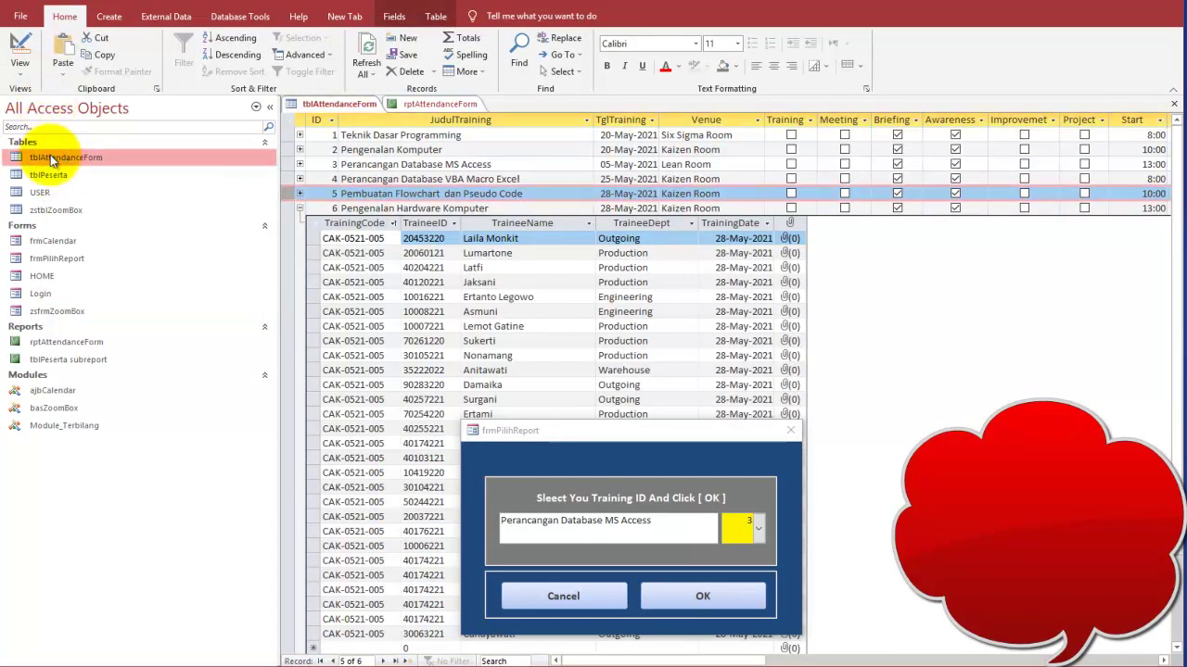
Compare the Datasheet and Design views of tblAttendanceForm, finishing in Design View with the Navigation Pane narrowed.
{"action": "key", "text": "ctrl+c"}
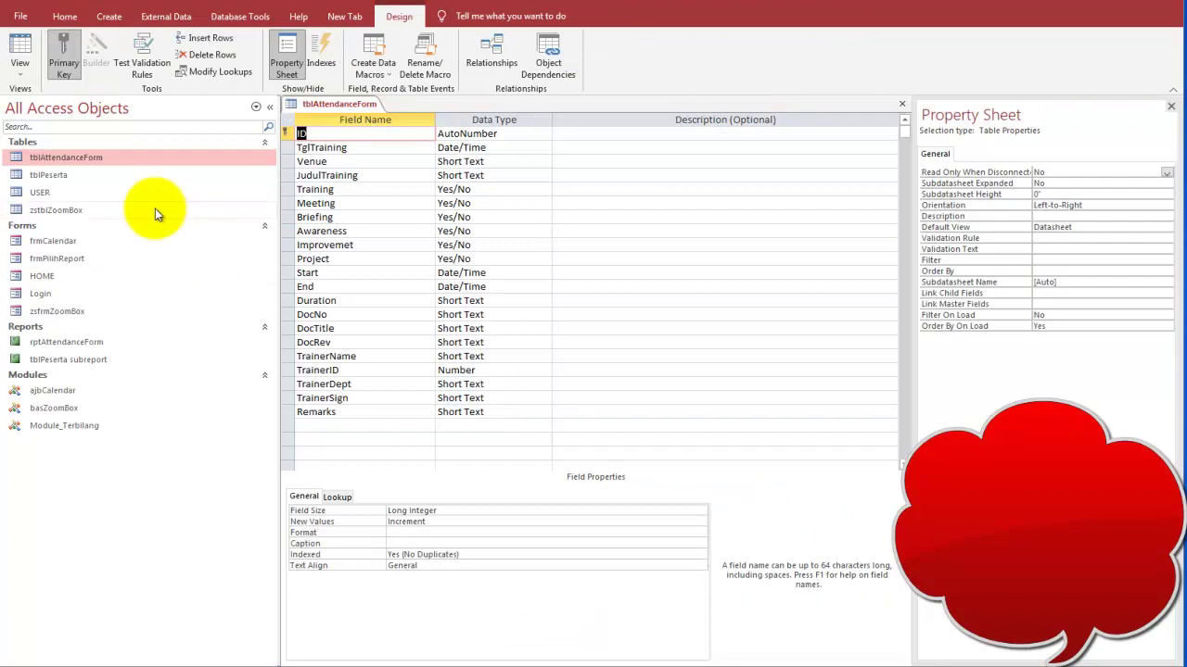
{"action": "left_click", "coordinate": [21, 51]}
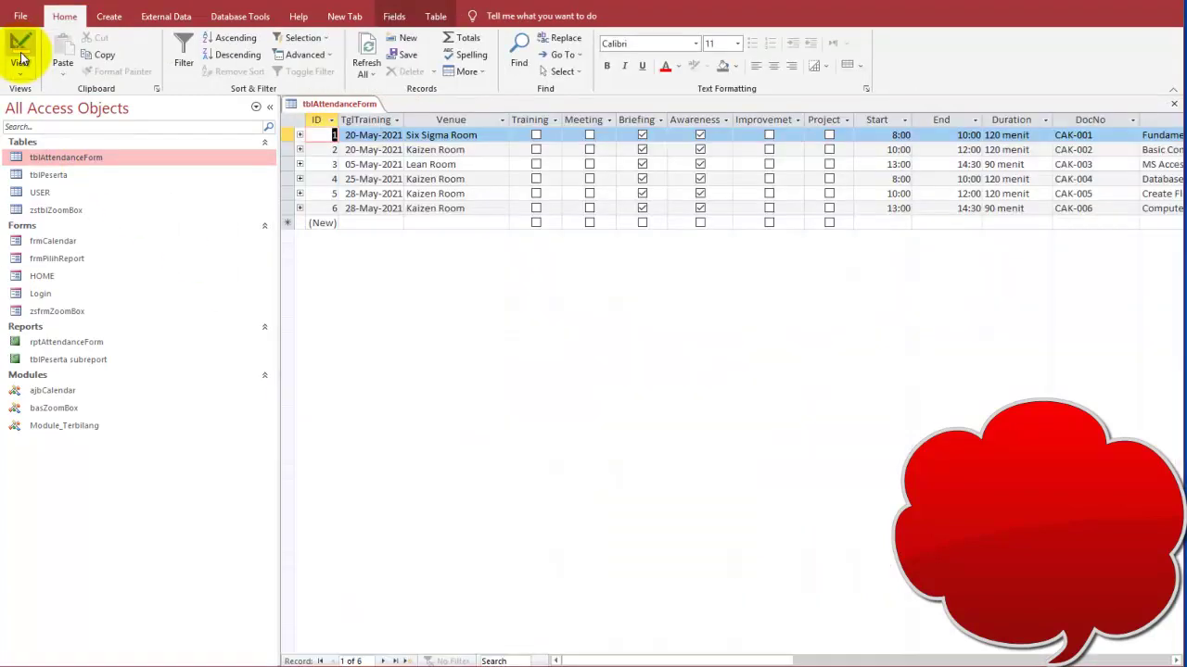
{"action": "right_click", "coordinate": [66, 159]}
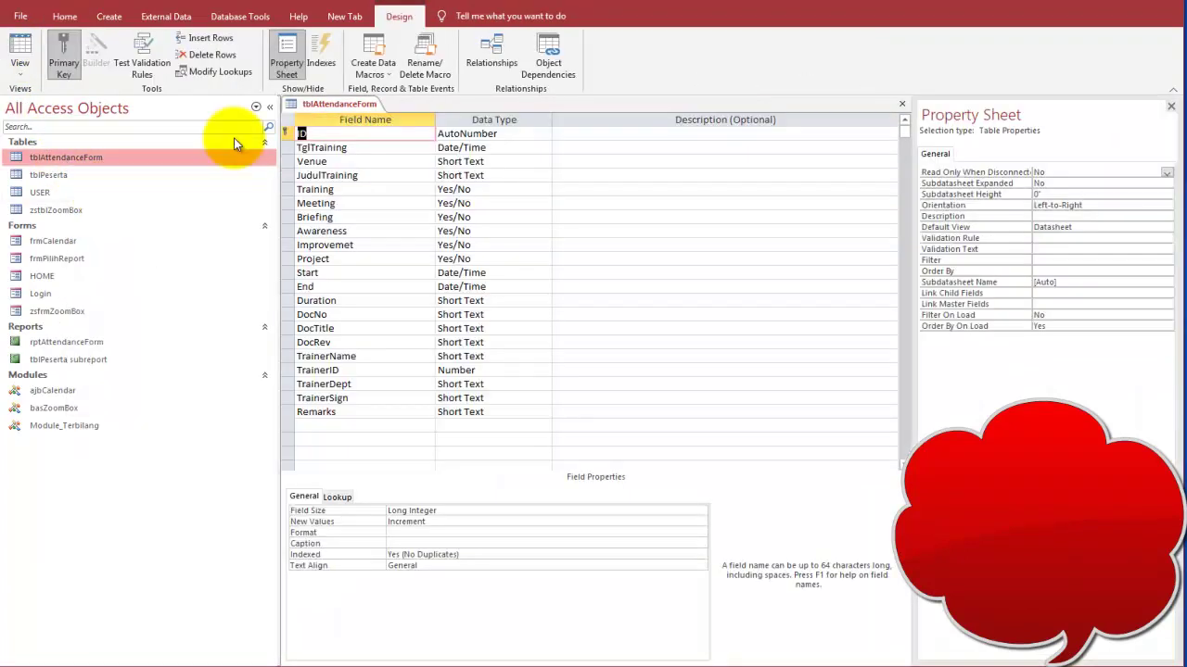
{"action": "left_click_drag", "start_coordinate": [275, 108], "coordinate": [151, 130]}
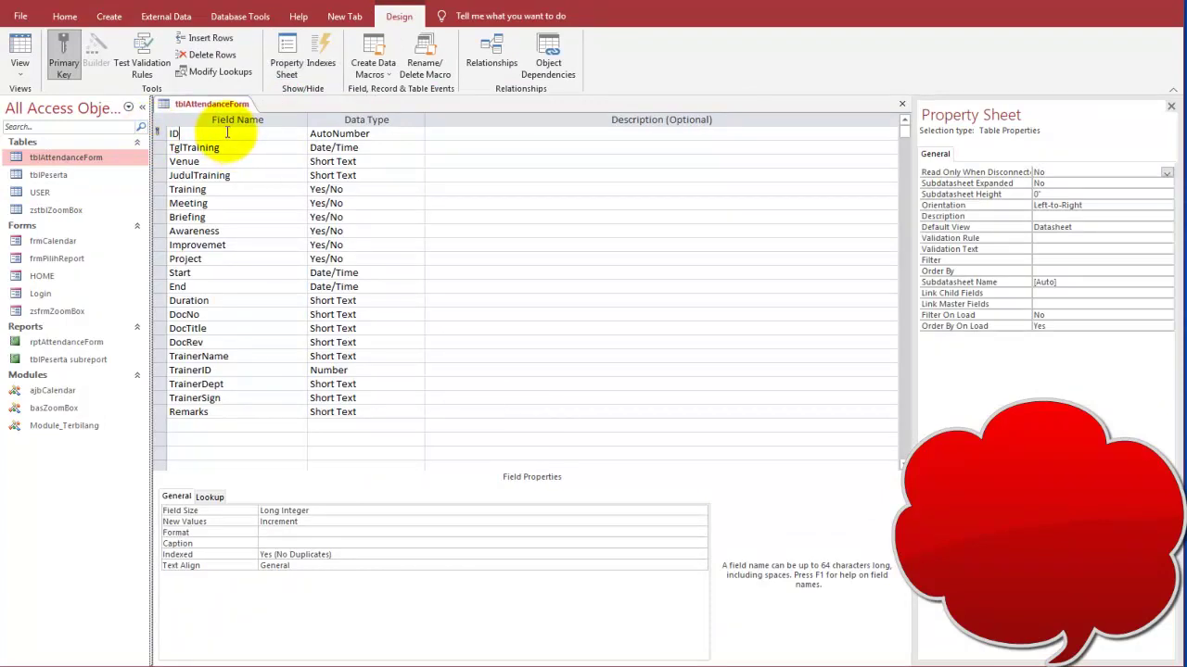
Add a field named ID below Remarks in tblAttendanceForm with the Number data type.
{"action": "left_click", "coordinate": [226, 427]}
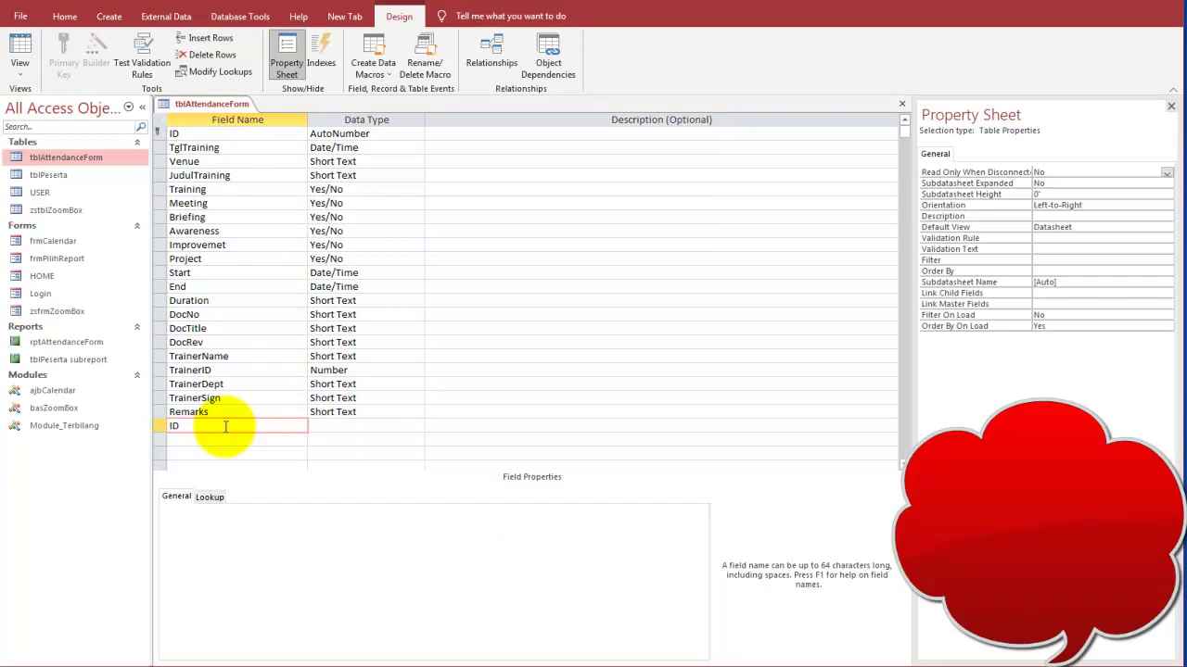
{"action": "key", "text": "Tab"}
{"action": "left_click", "coordinate": [417, 428]}
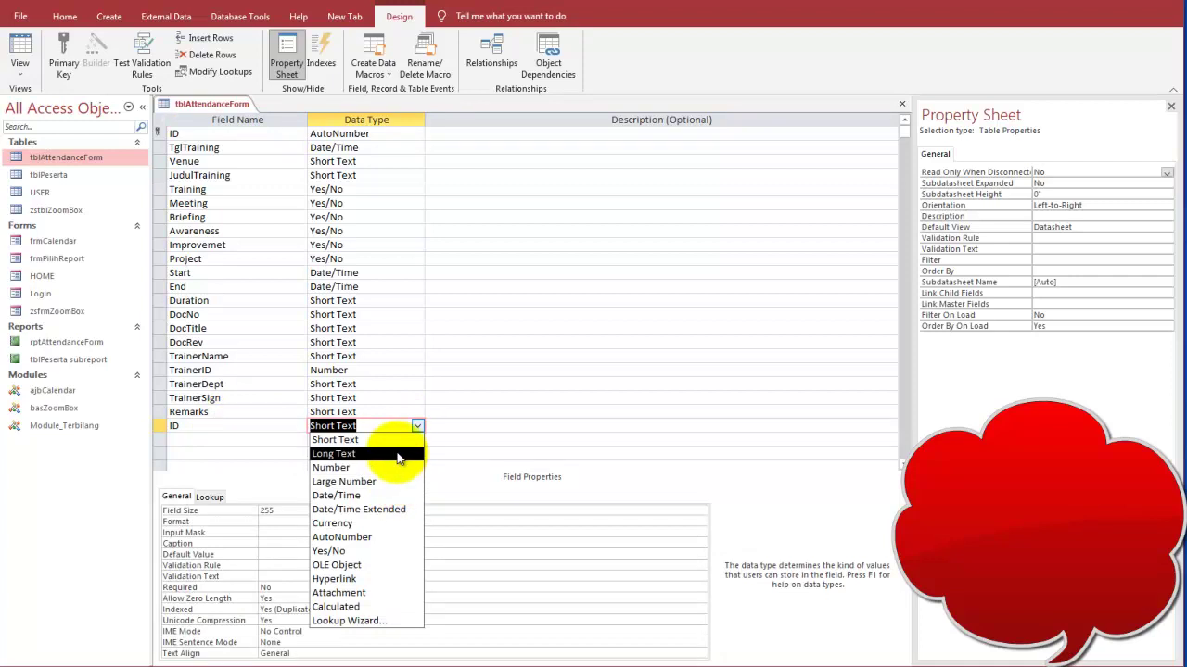
{"action": "left_click", "coordinate": [377, 468]}
{"action": "left_click", "coordinate": [472, 413]}
Try to delete the duplicate ID field below Remarks, then undo its data type change.
{"action": "left_click", "coordinate": [162, 426]}
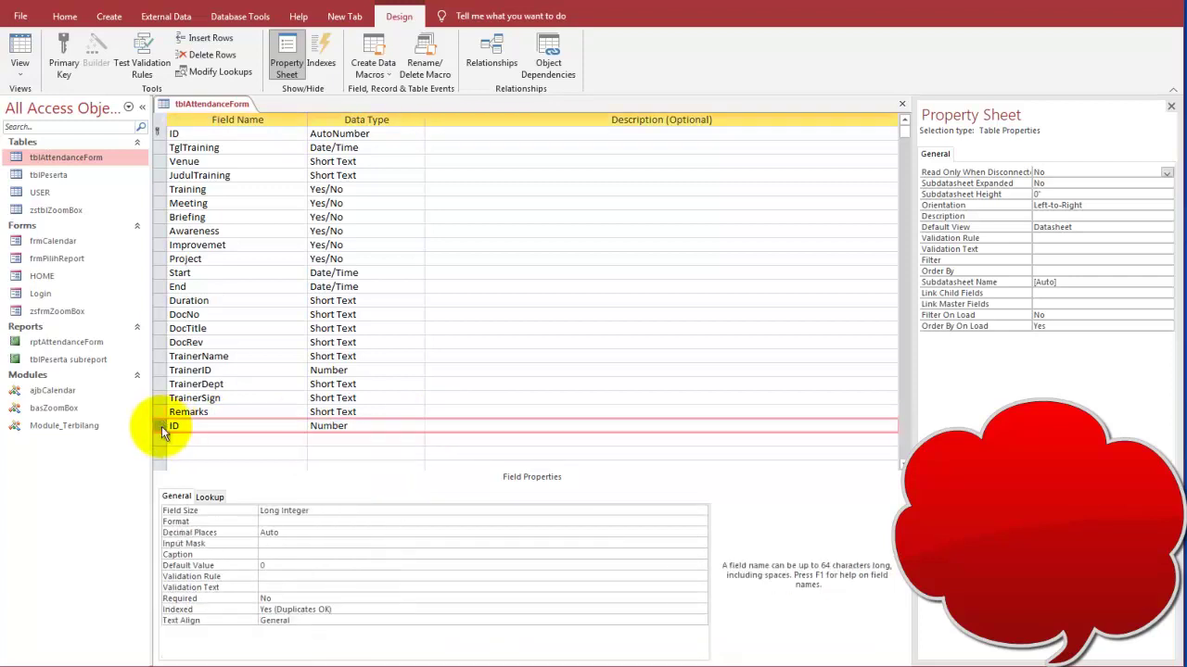
{"action": "key", "text": "Delete"}
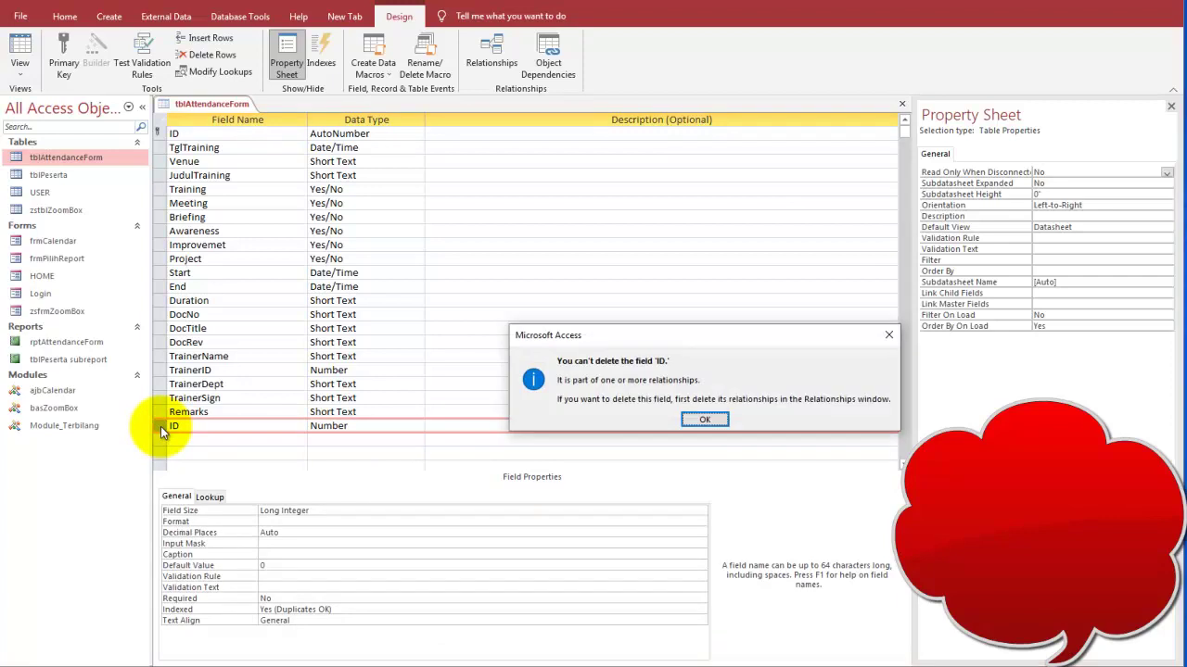
{"action": "left_click", "coordinate": [715, 425]}
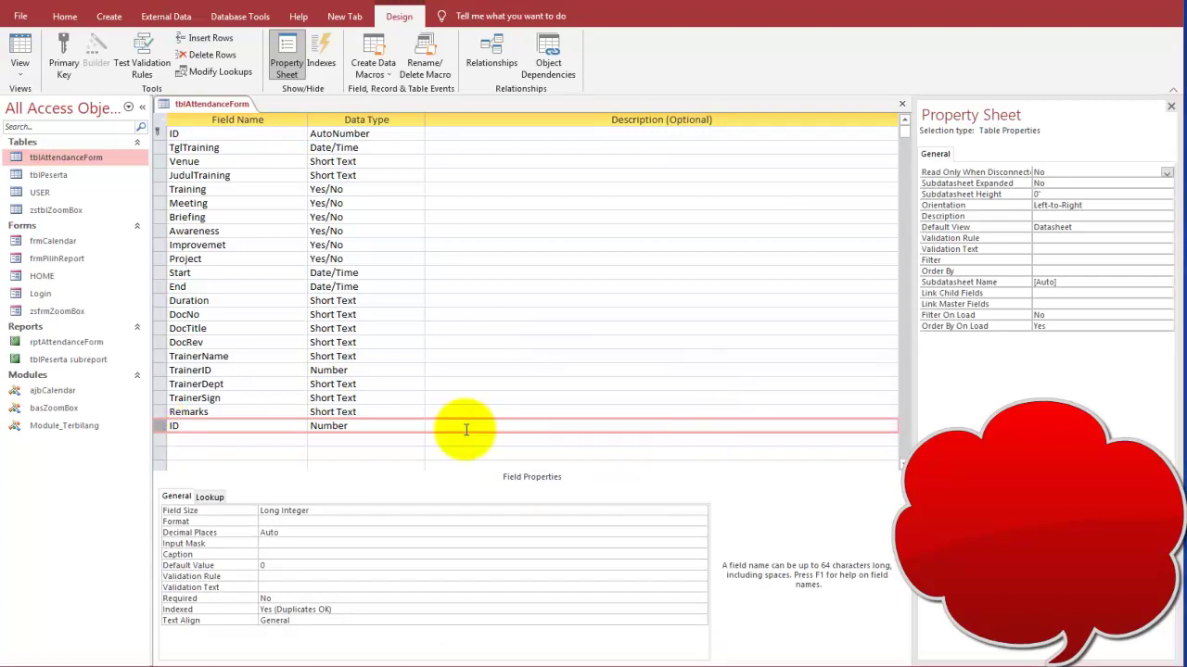
{"action": "left_click", "coordinate": [197, 438]}
{"action": "left_click", "coordinate": [200, 428]}
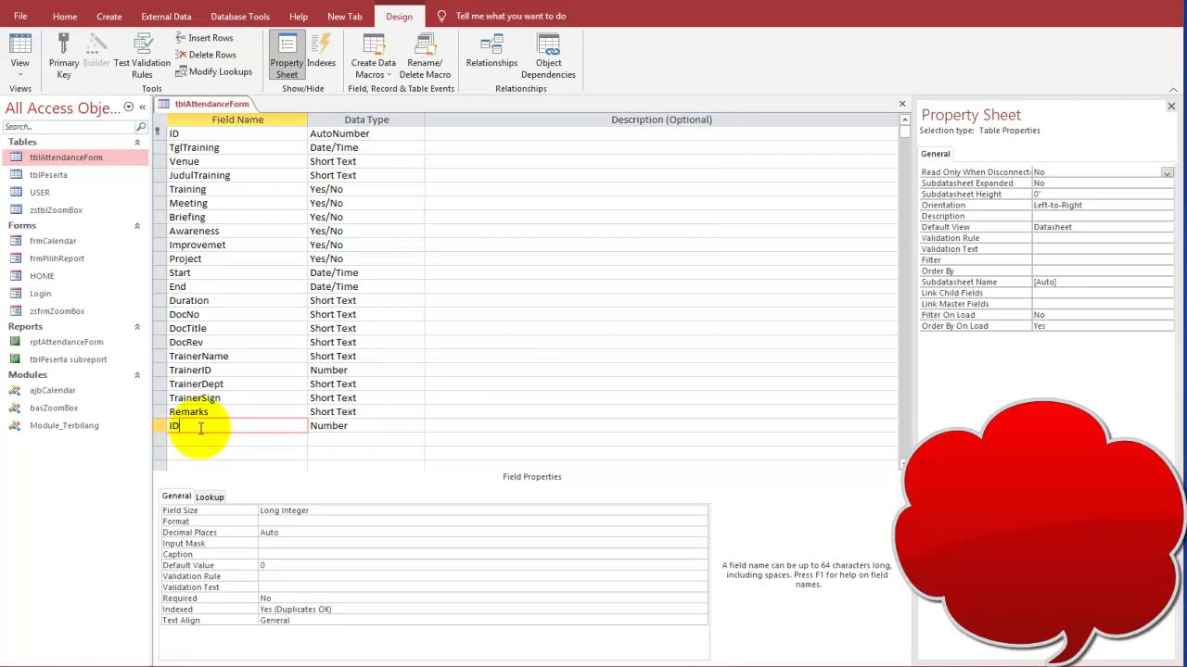
{"action": "key", "text": "ctrl+z"}
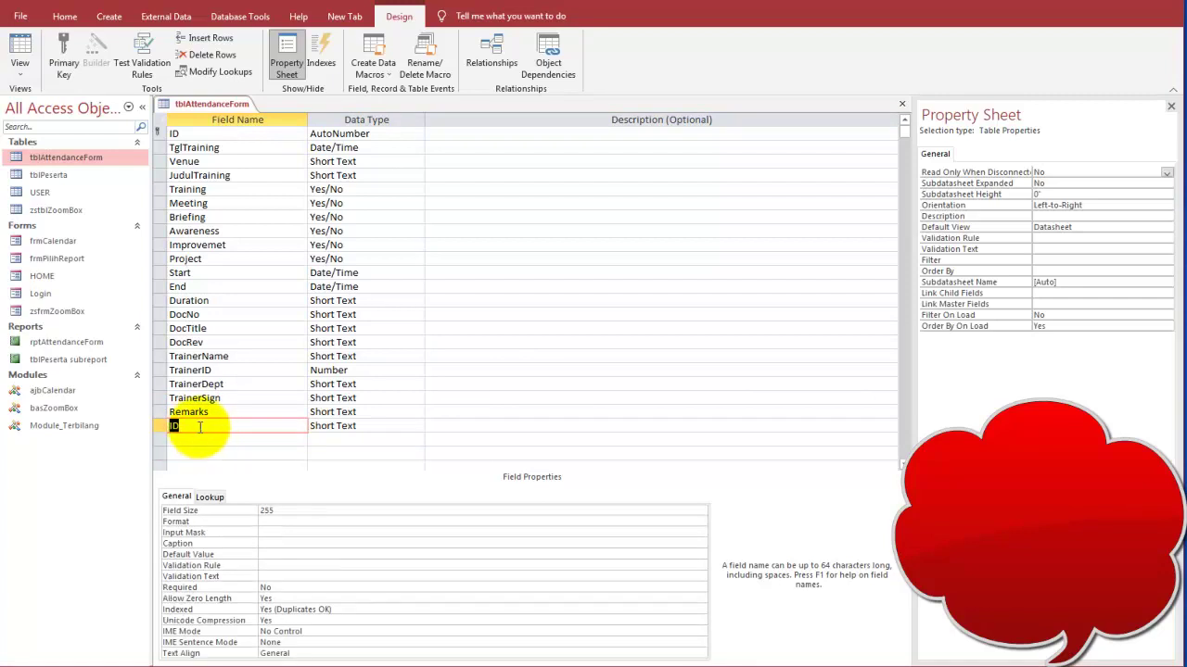
Rename the duplicate ID field to IDx and delete it together with its indexes.
{"action": "left_click", "coordinate": [180, 427]}
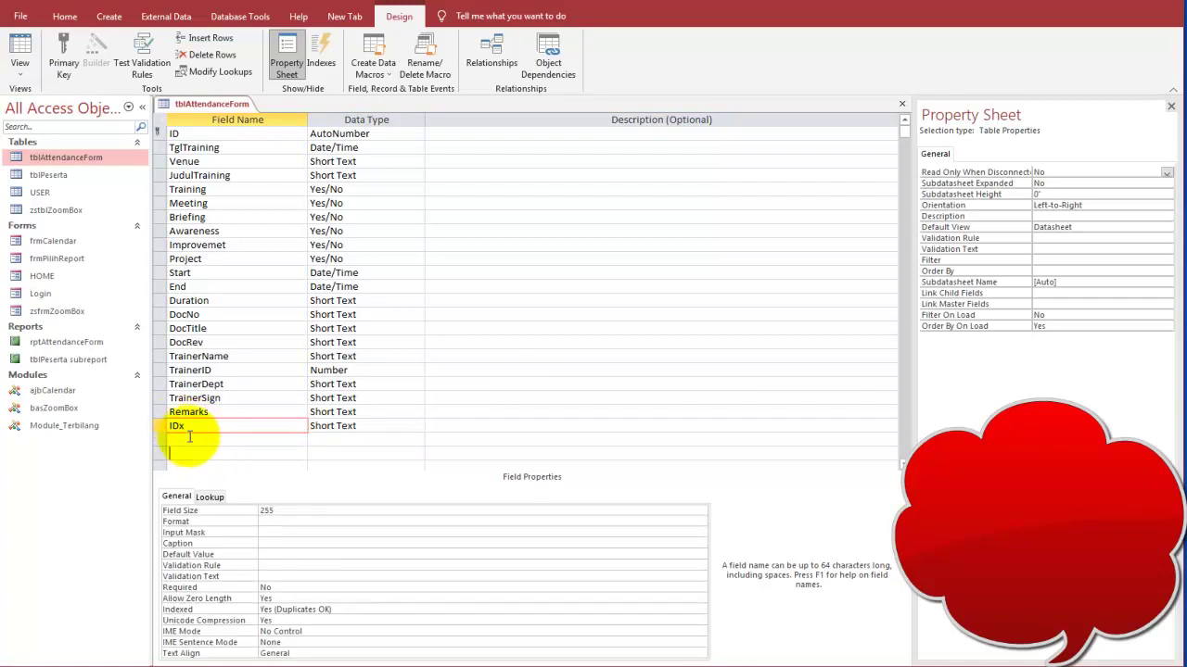
{"action": "left_click", "coordinate": [163, 428]}
{"action": "key", "text": "Delete"}
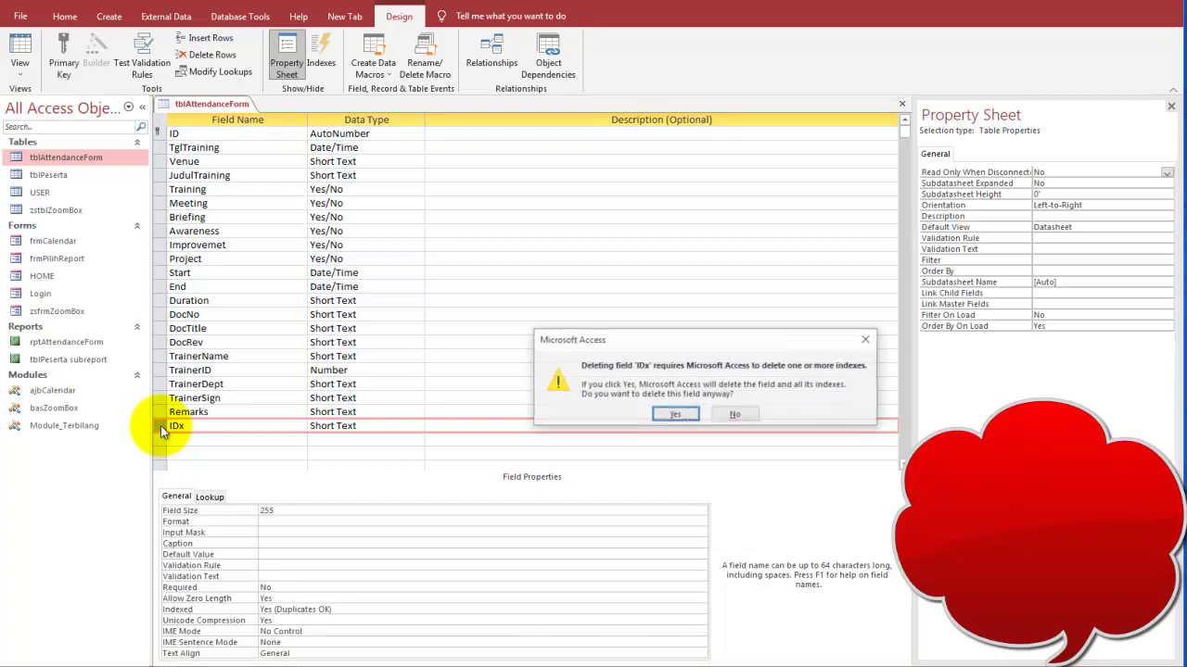
{"action": "left_click", "coordinate": [675, 416]}
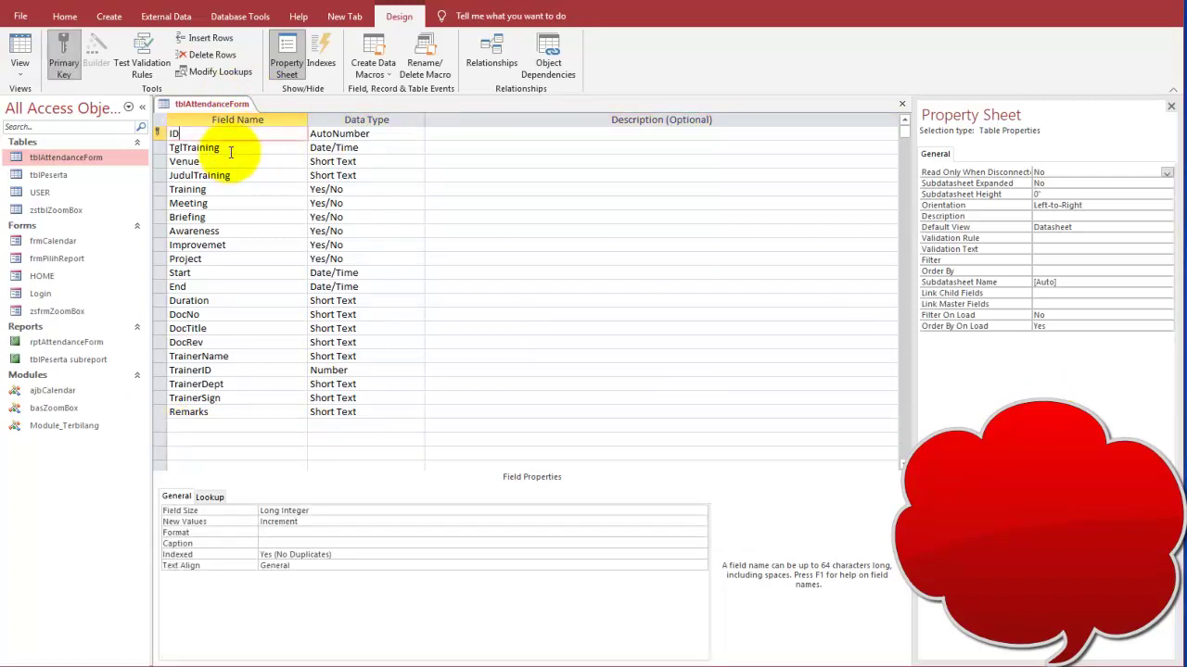
Switch to the Excel workbook Contoh Data Attendance Form.xlsx and examine the training records on Data Training and the trainees on Attendee.
{"action": "left_click", "coordinate": [504, 312]}
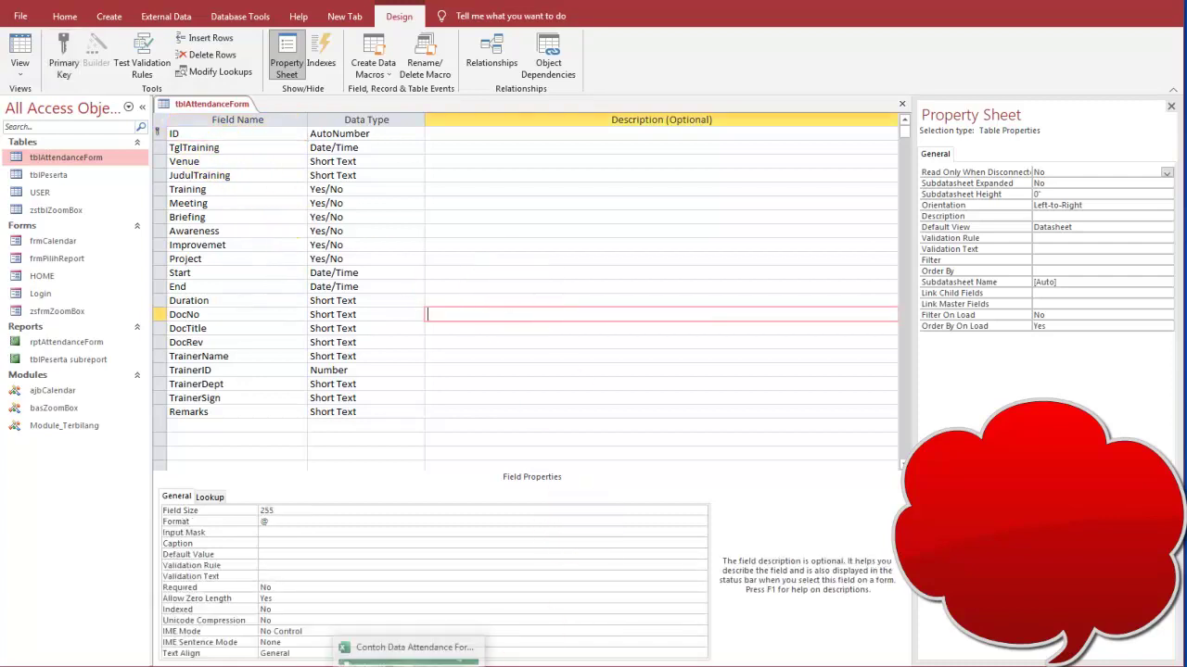
{"action": "left_click", "coordinate": [398, 645]}
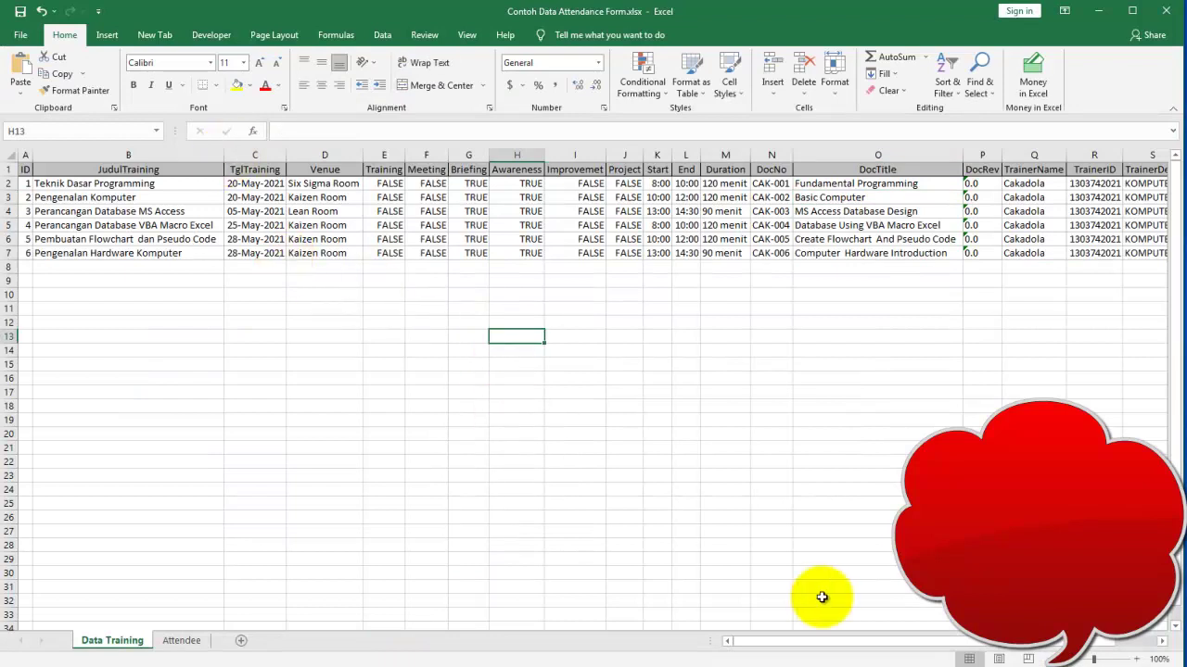
{"action": "left_click_drag", "start_coordinate": [786, 641], "coordinate": [701, 635]}
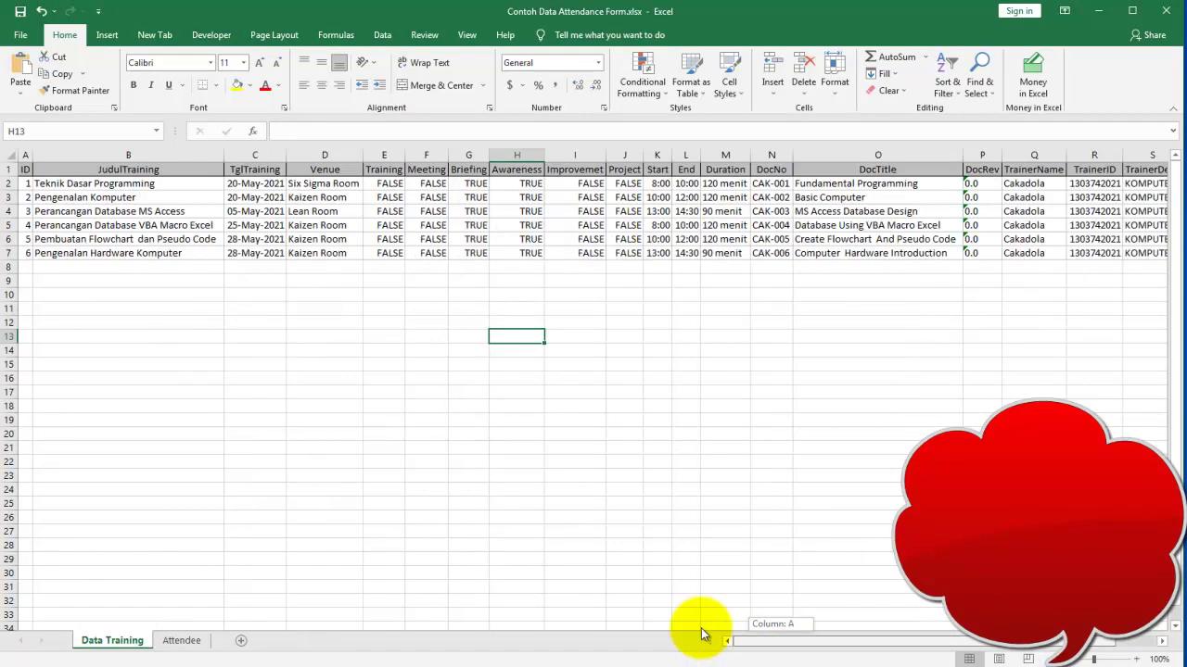
{"action": "left_click", "coordinate": [181, 641]}
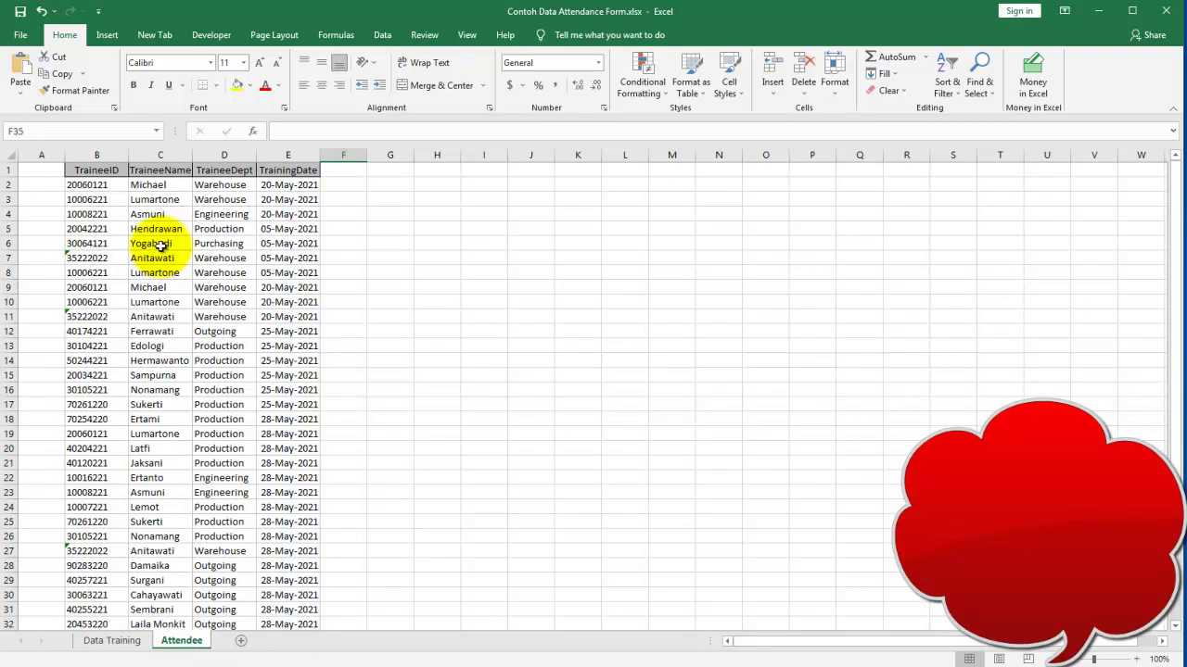
{"action": "left_click", "coordinate": [110, 641]}
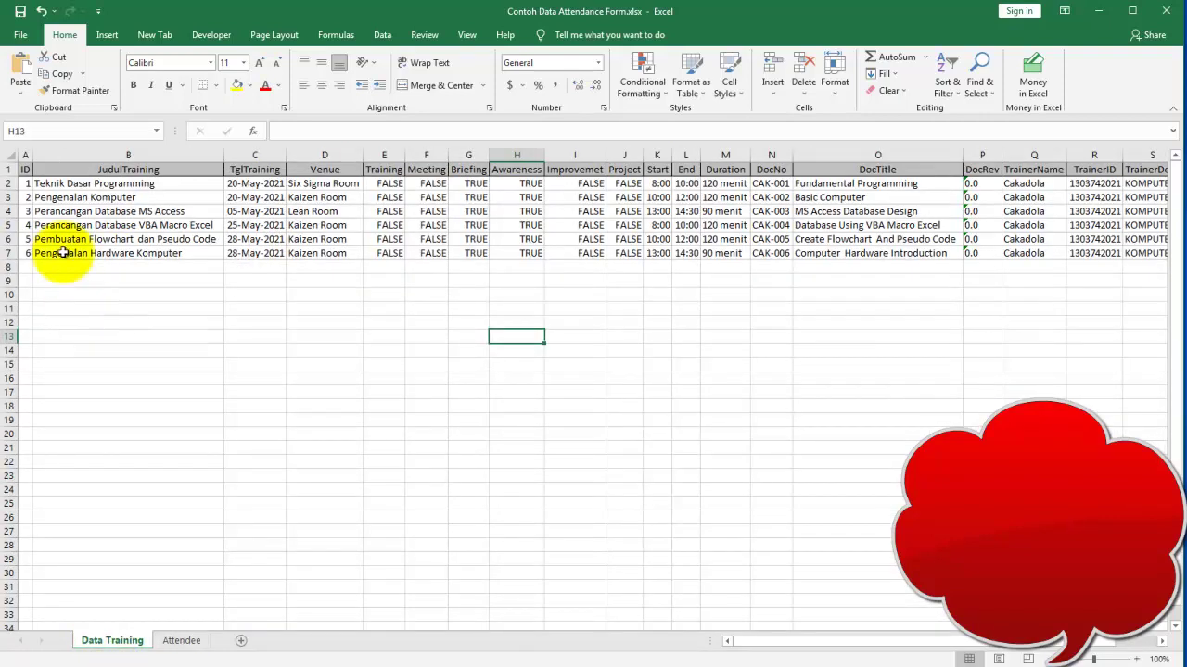
{"action": "left_click_drag", "start_coordinate": [8, 184], "coordinate": [32, 240]}
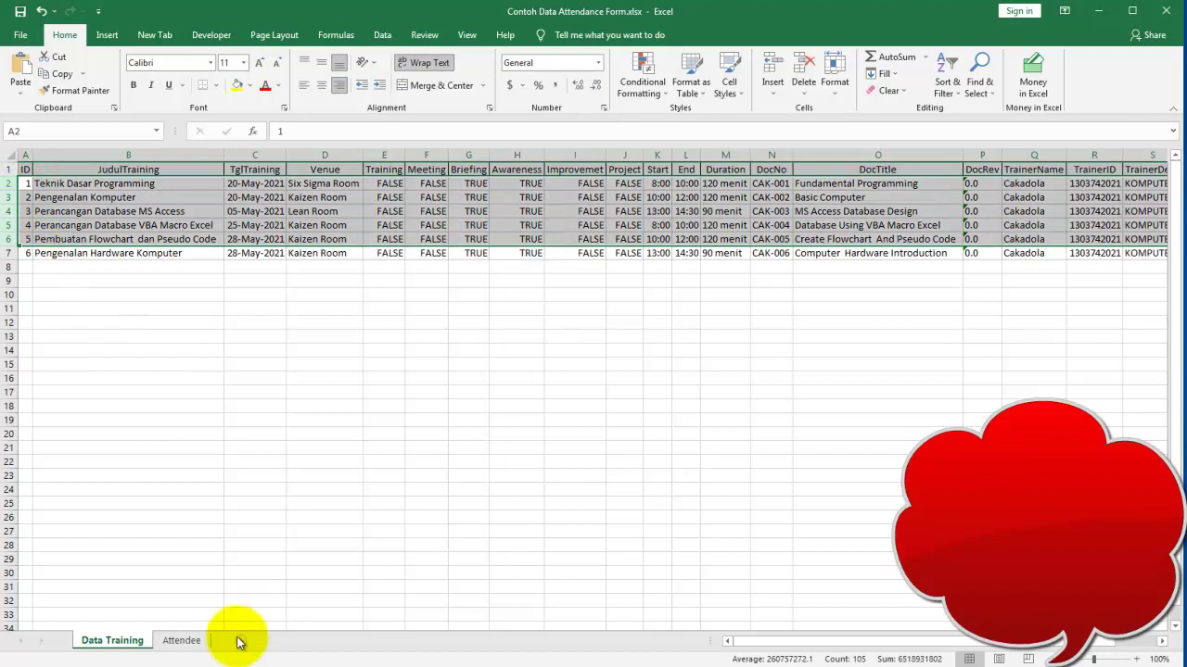
{"action": "left_click", "coordinate": [181, 640]}
{"action": "left_click", "coordinate": [227, 406]}
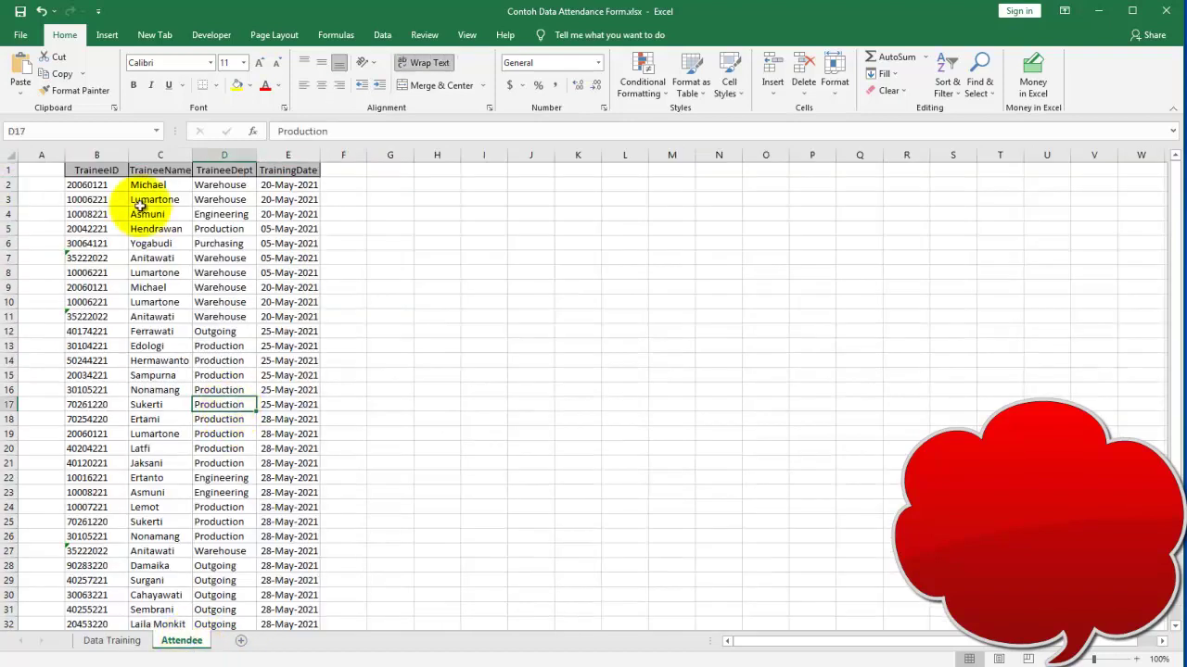
Fill the TraineeID header on the Attendee sheet and the ID header on the Data Training sheet with yellow.
{"action": "left_click", "coordinate": [102, 170]}
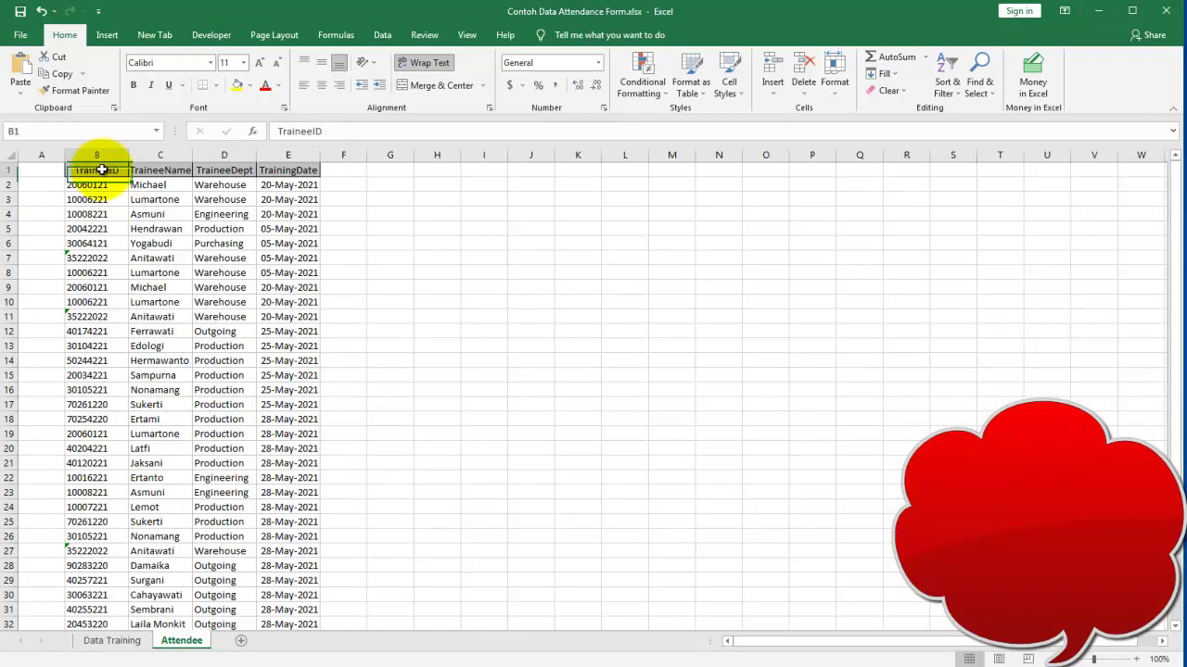
{"action": "left_click", "coordinate": [237, 84]}
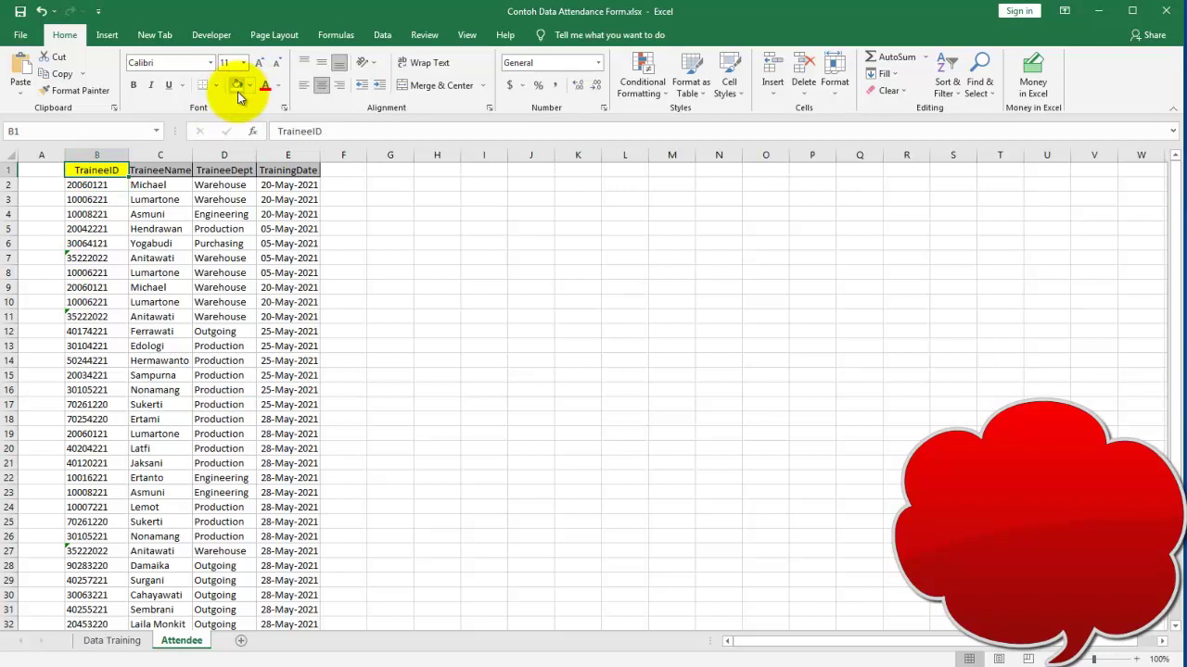
{"action": "left_click", "coordinate": [118, 646]}
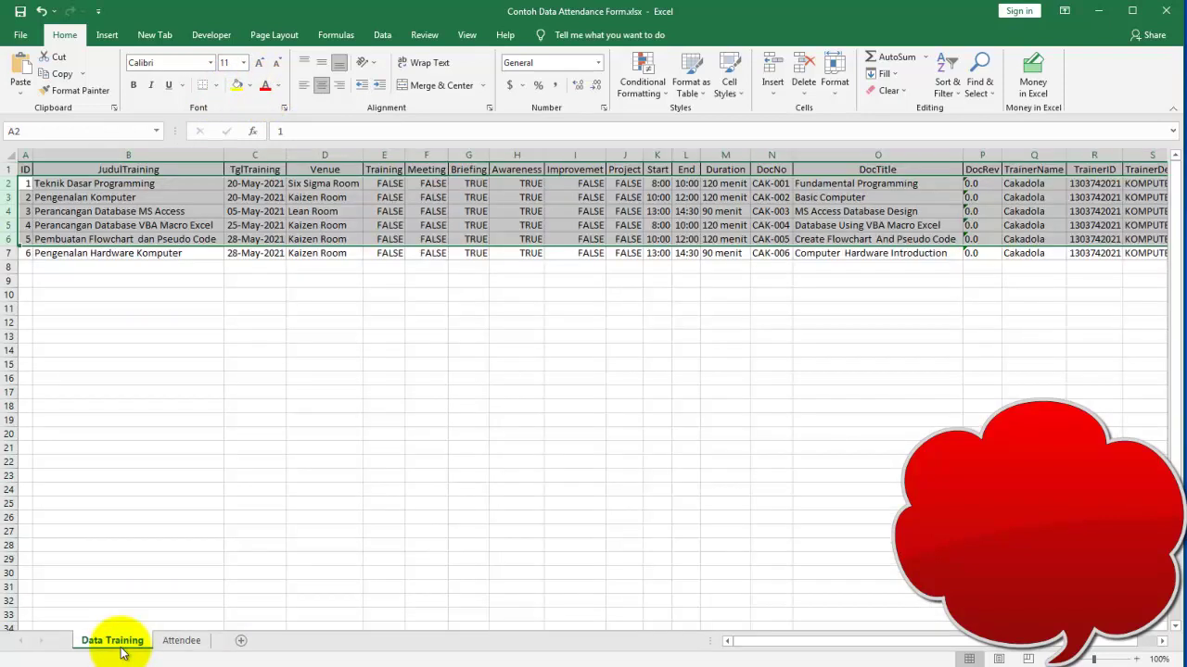
{"action": "left_click", "coordinate": [11, 169]}
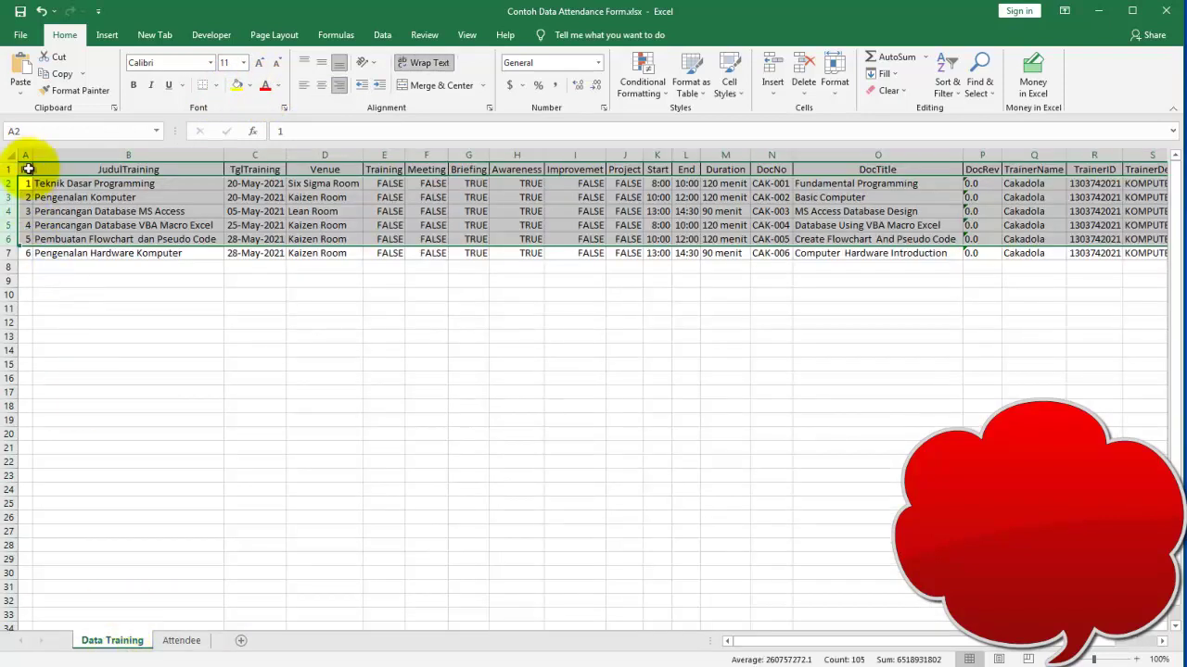
{"action": "left_click", "coordinate": [27, 168]}
{"action": "left_click", "coordinate": [237, 86]}
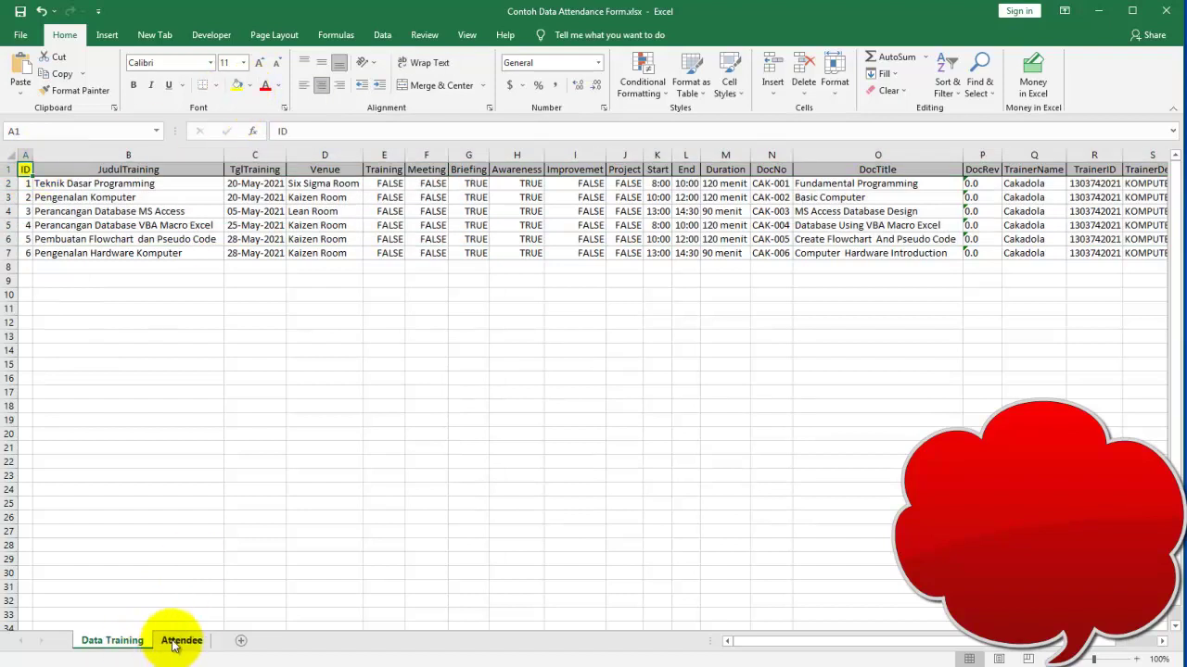
Return to Access, open tblPeserta and copy its columns from ID through TrainingDate.
{"action": "left_click", "coordinate": [180, 641]}
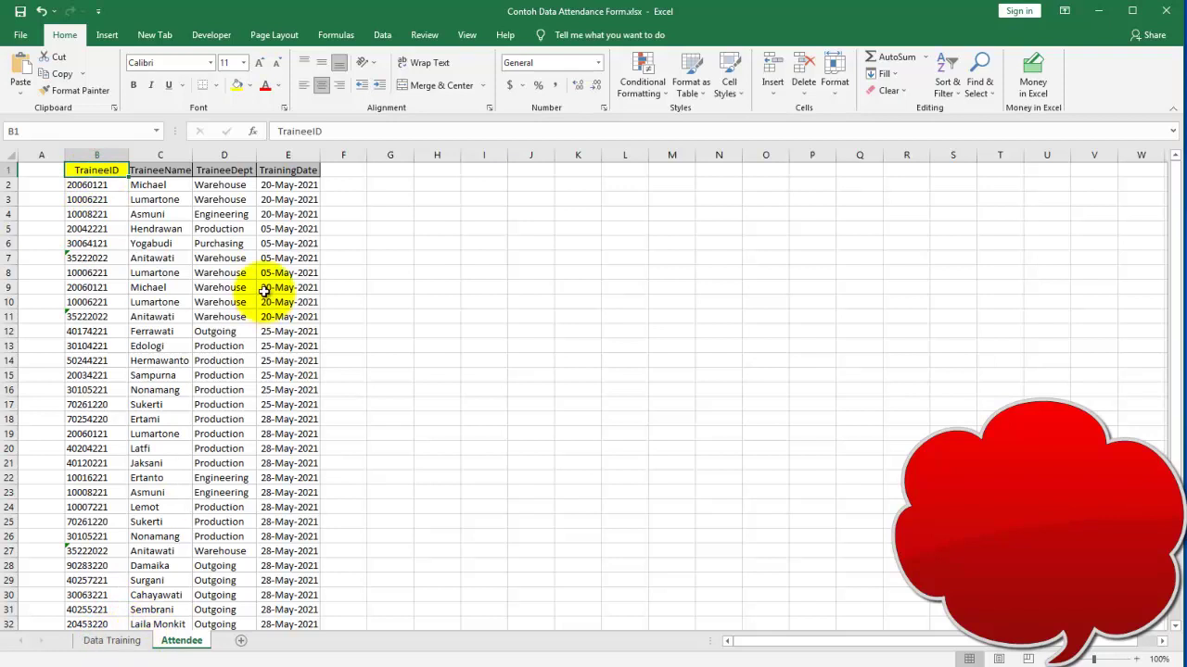
{"action": "left_click", "coordinate": [109, 648]}
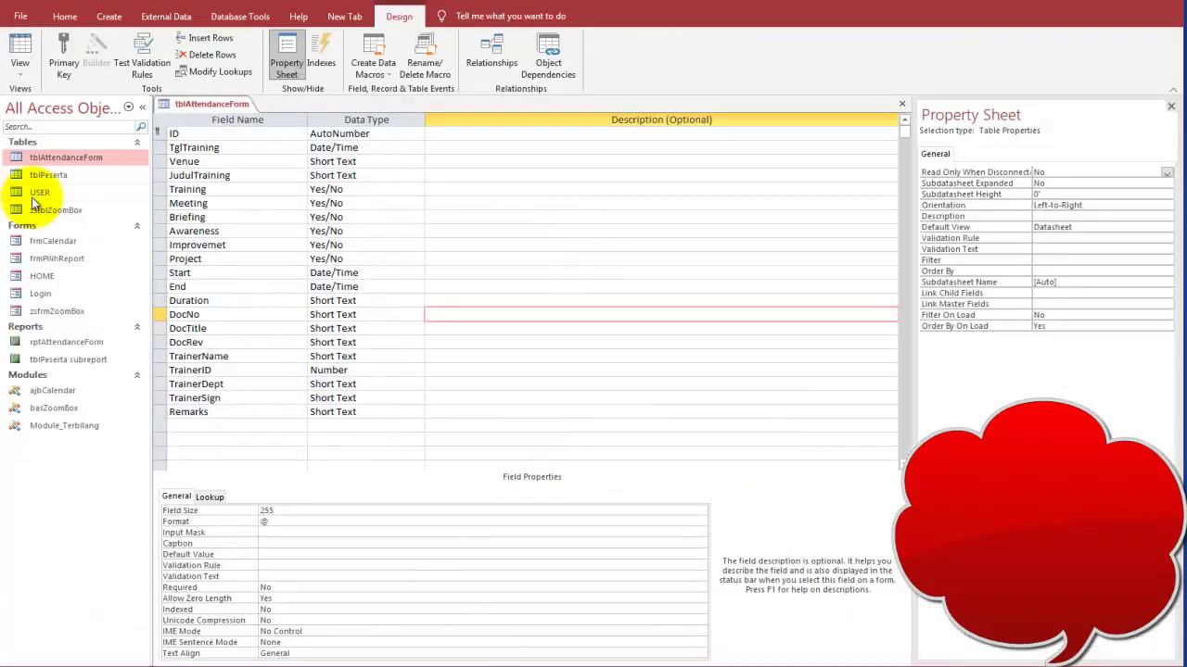
{"action": "double_click", "coordinate": [48, 174]}
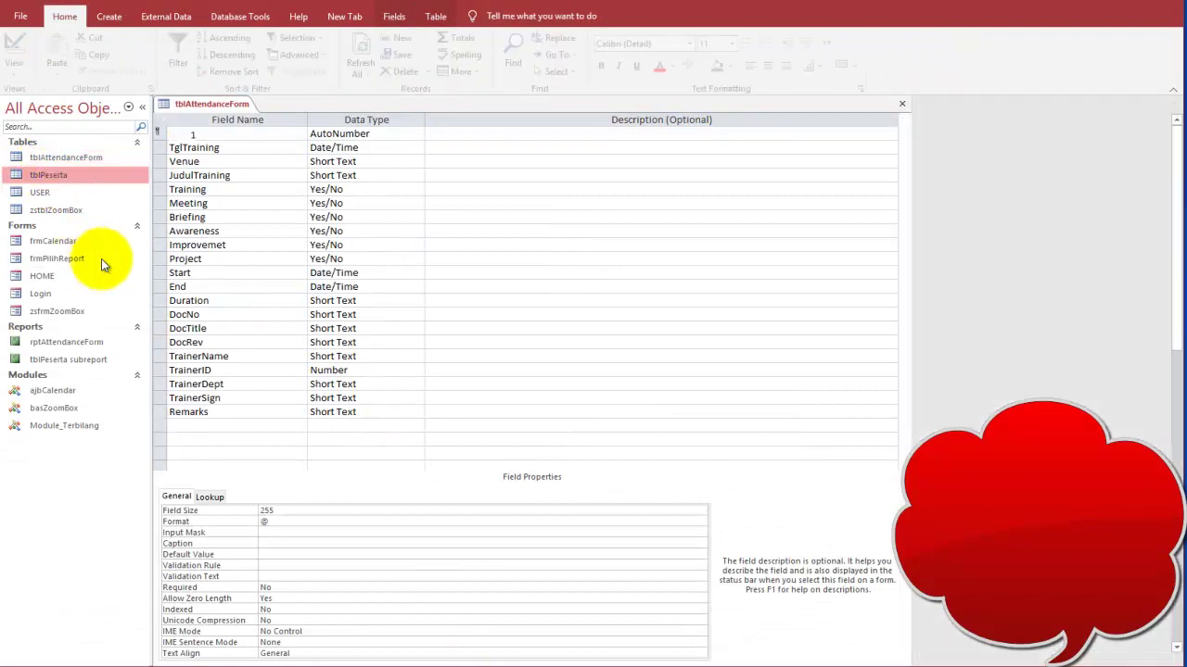
{"action": "left_click", "coordinate": [159, 121]}
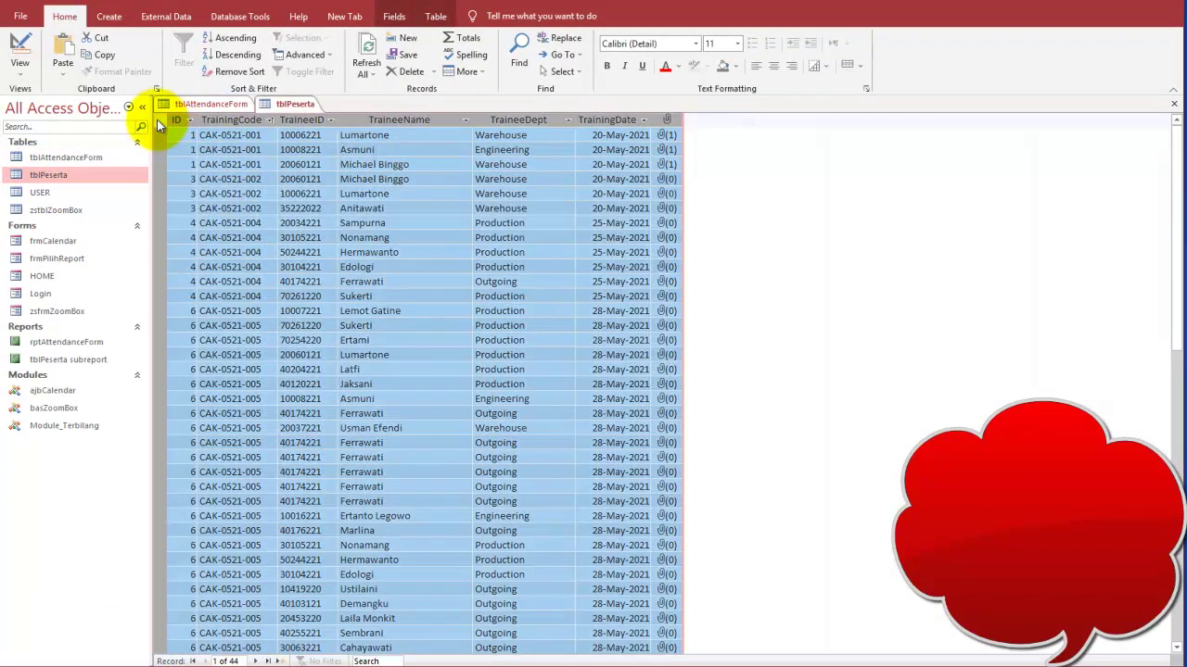
{"action": "left_click", "coordinate": [375, 164]}
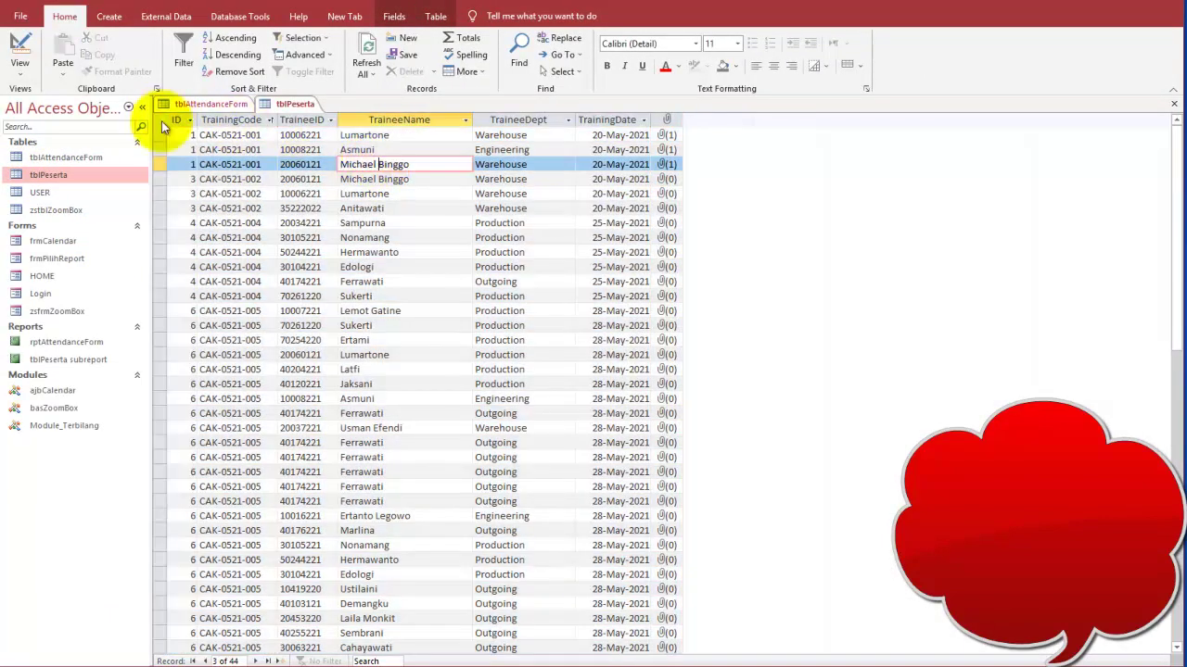
{"action": "left_click_drag", "start_coordinate": [177, 120], "coordinate": [603, 159]}
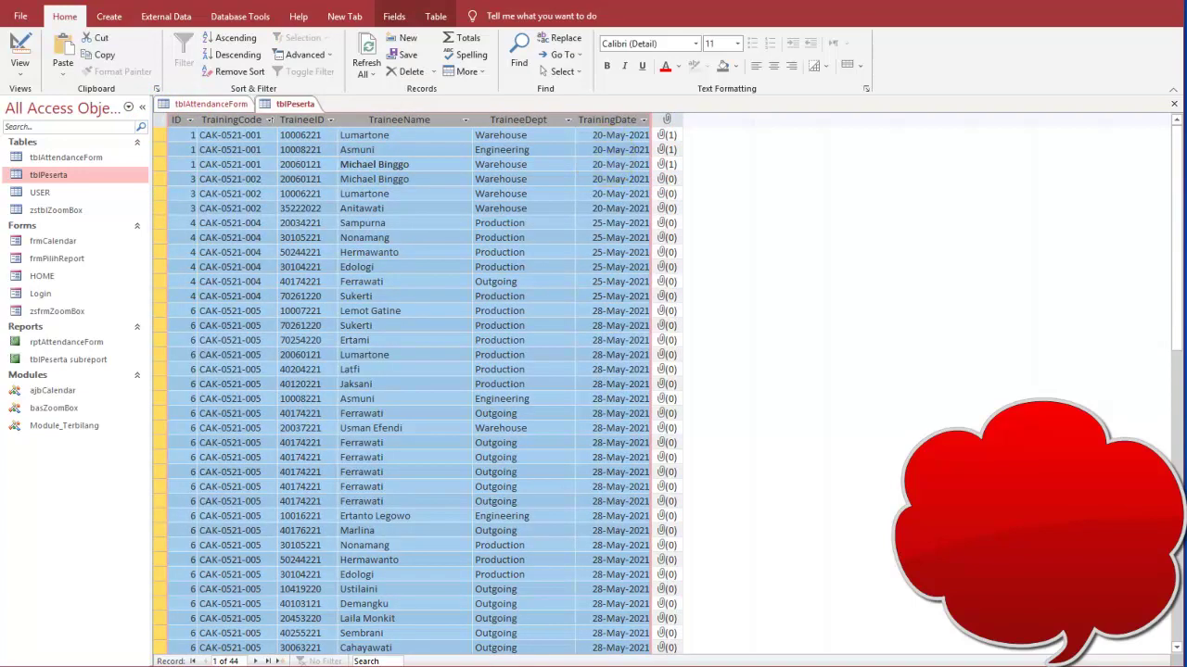
Switch to Excel and paste the copied tblPeserta data over columns A to F of the Attendee sheet, accepting the size difference.
{"action": "key", "text": "alt+Tab"}
{"action": "left_click", "coordinate": [190, 640]}
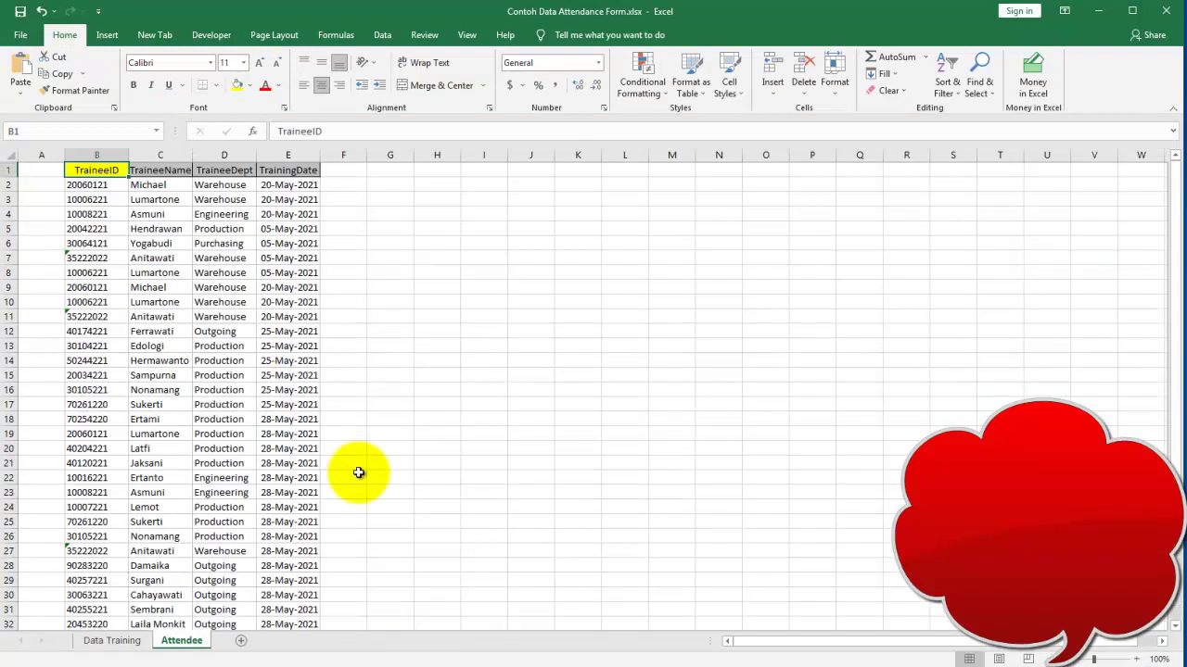
{"action": "left_click_drag", "start_coordinate": [41, 155], "coordinate": [343, 200]}
{"action": "key", "text": "ctrl+v"}
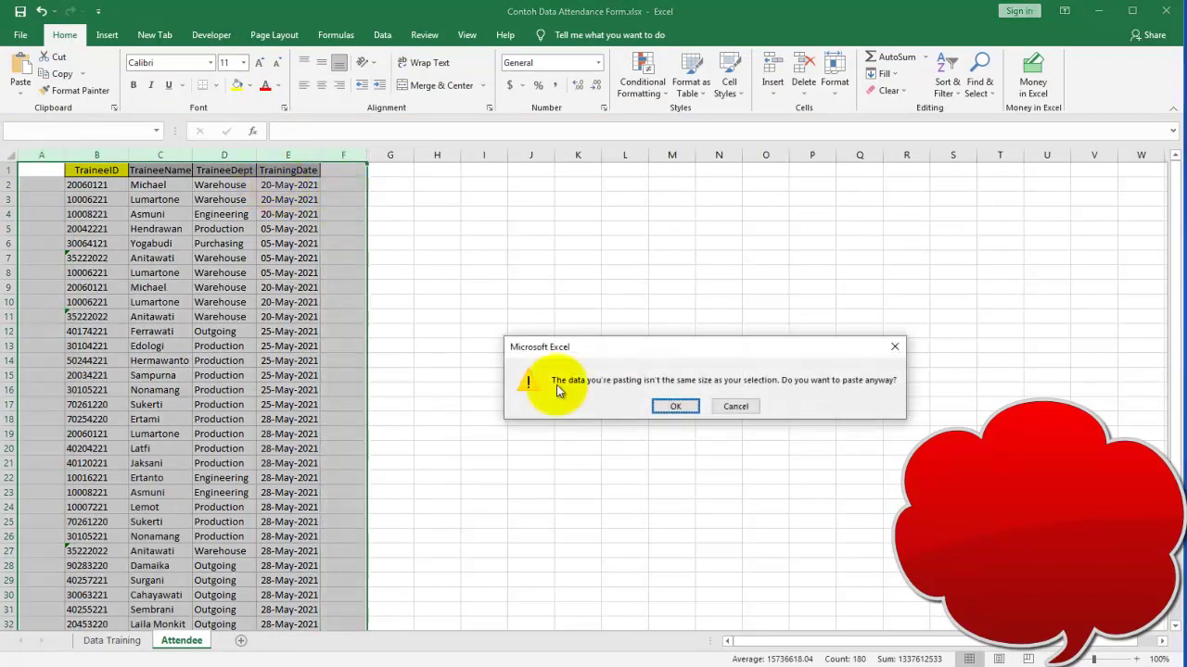
{"action": "left_click", "coordinate": [678, 408]}
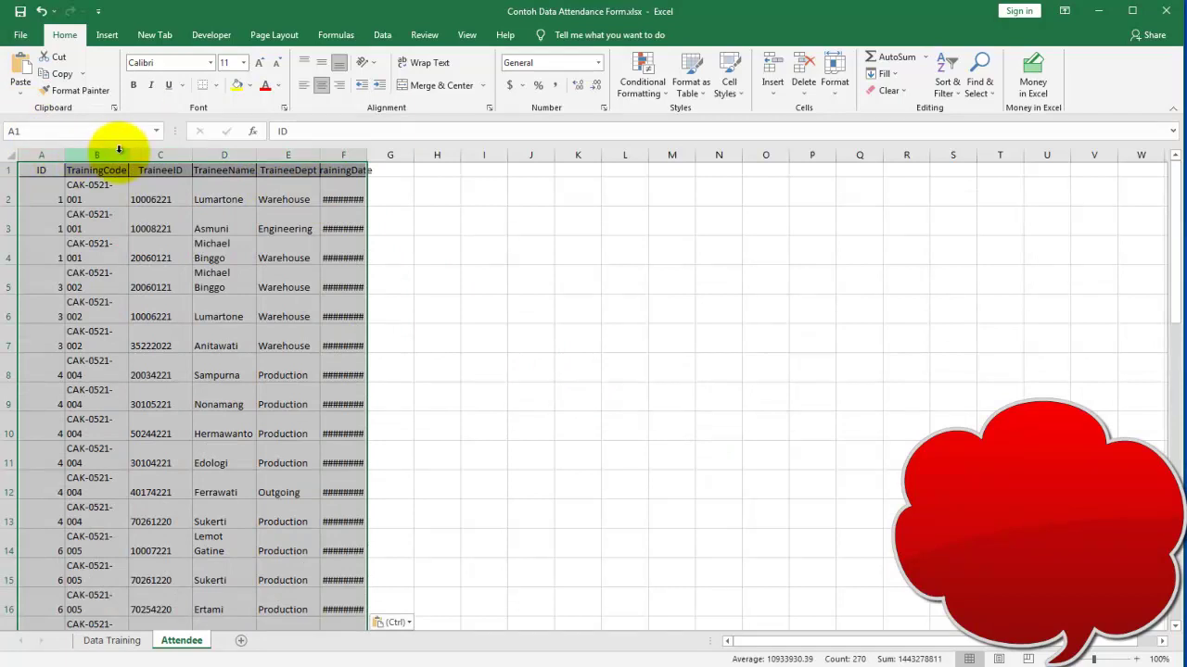
Widen the TrainingCode and TraineeName columns on Attendee, and autofit the row heights and the ID and TrainingCode columns.
{"action": "left_click_drag", "start_coordinate": [130, 154], "coordinate": [176, 154]}
{"action": "left_click_drag", "start_coordinate": [304, 154], "coordinate": [351, 154]}
{"action": "left_click", "coordinate": [10, 157]}
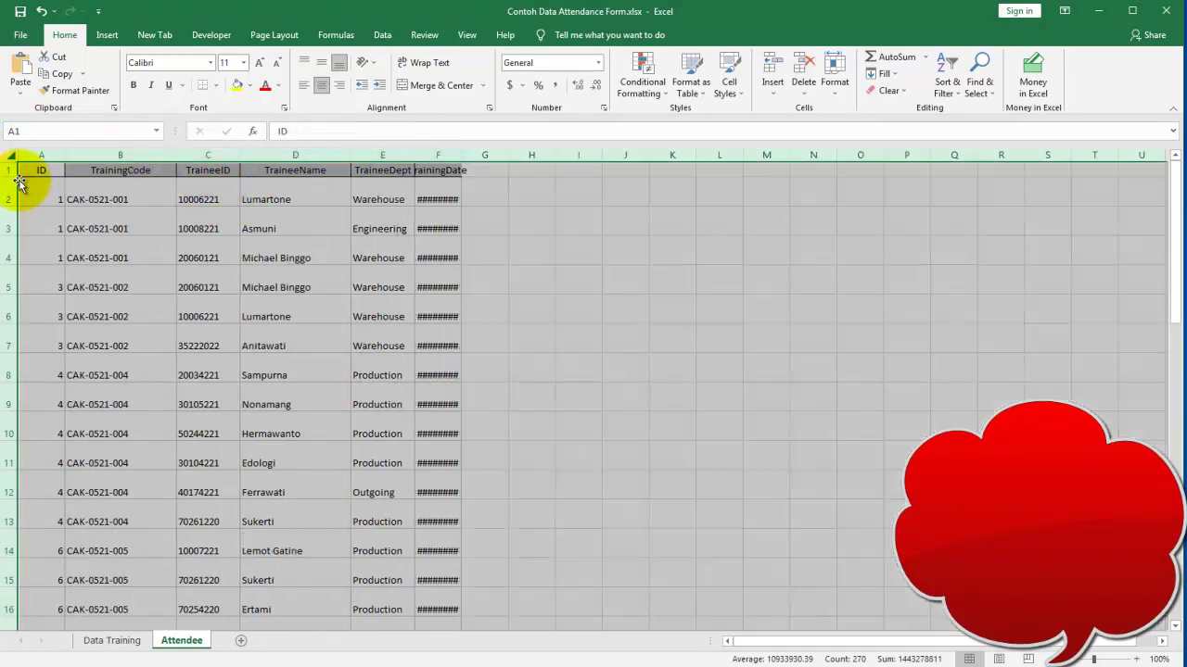
{"action": "left_click", "coordinate": [12, 205]}
{"action": "left_click", "coordinate": [10, 157]}
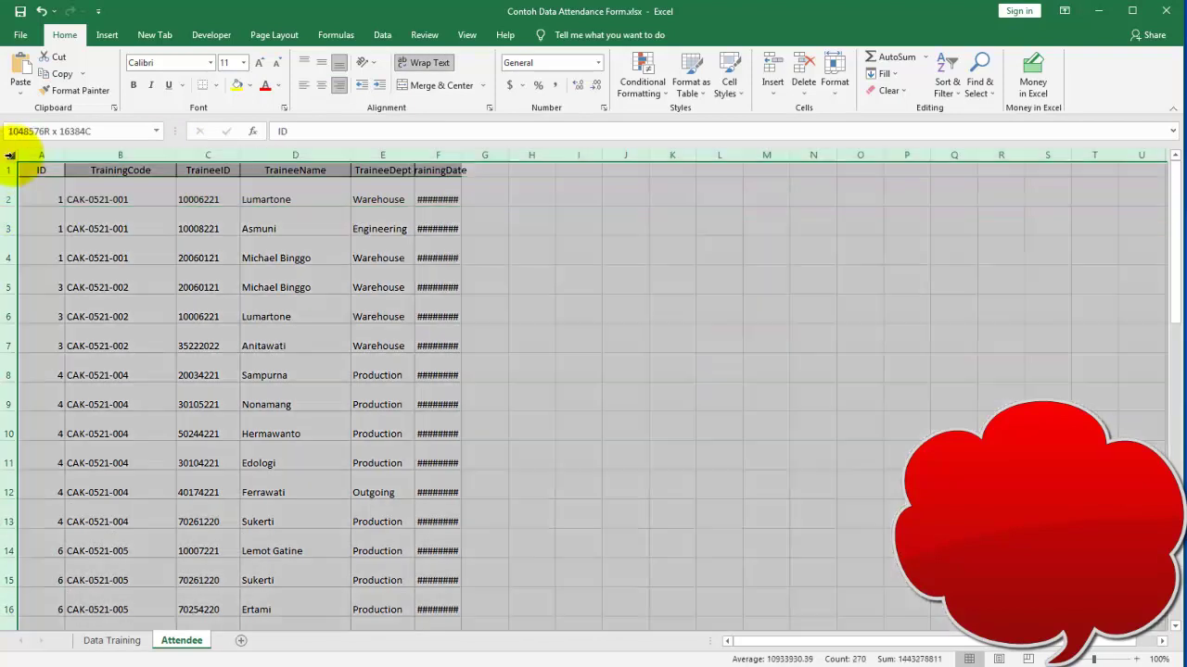
{"action": "double_click", "coordinate": [16, 211]}
{"action": "left_click", "coordinate": [37, 199]}
{"action": "double_click", "coordinate": [65, 154]}
{"action": "double_click", "coordinate": [147, 154]}
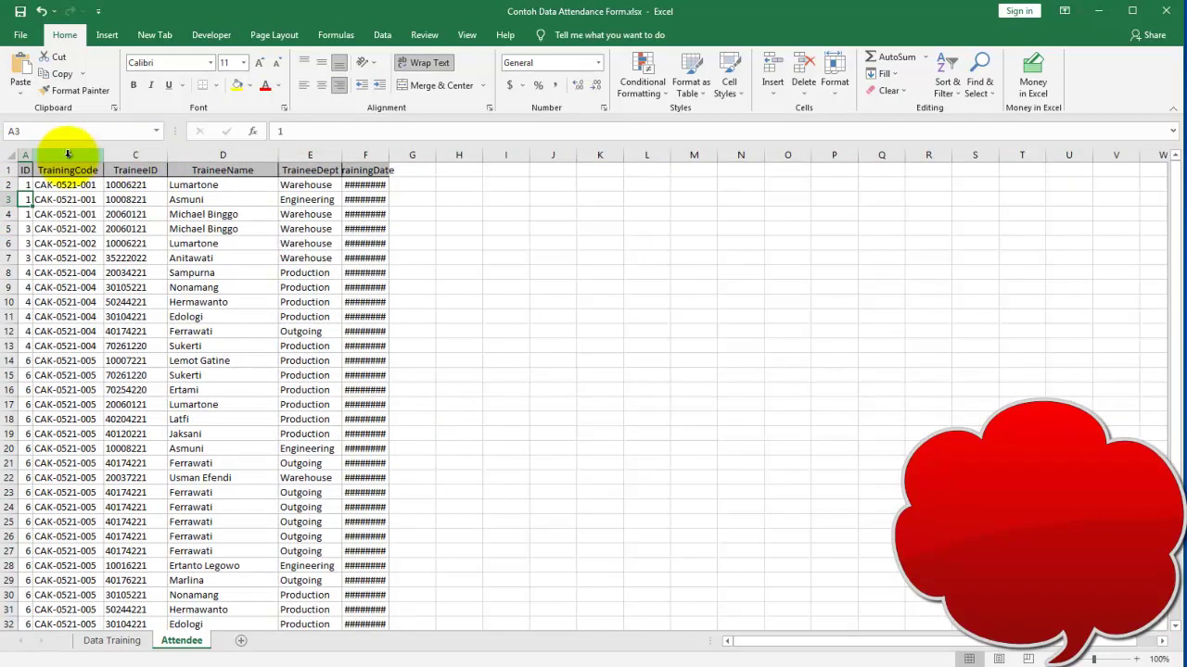
Fill the ID header on the Attendee sheet with yellow and autofit the TrainingDate column.
{"action": "left_click", "coordinate": [24, 170]}
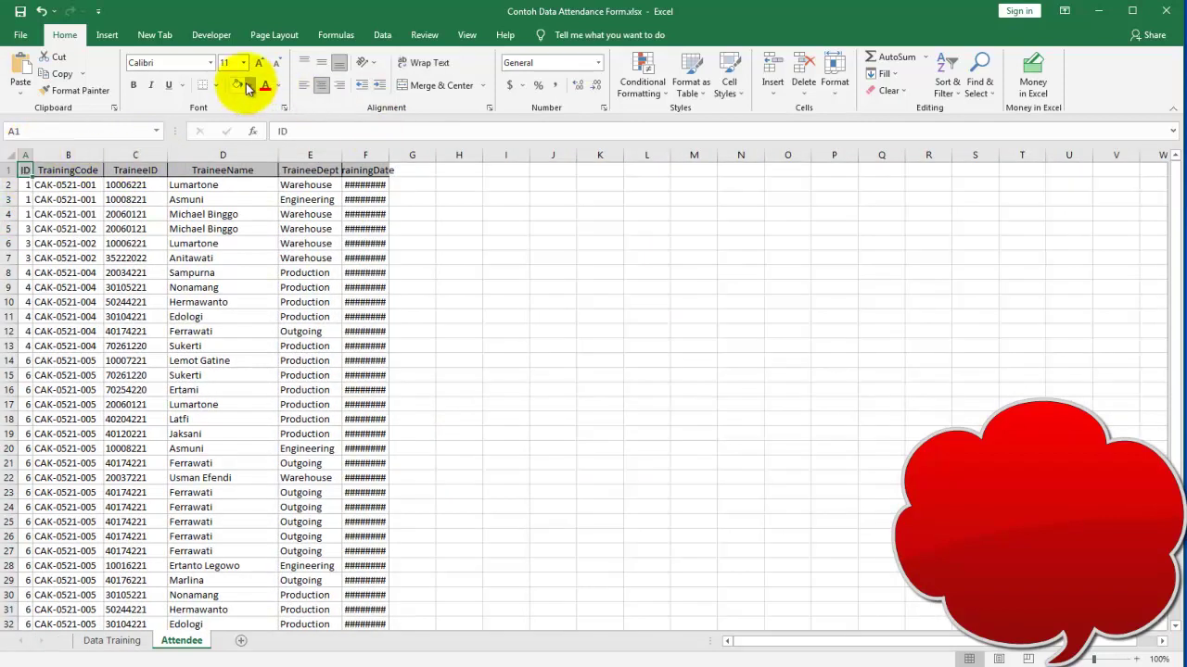
{"action": "left_click", "coordinate": [248, 85]}
{"action": "left_click", "coordinate": [237, 84]}
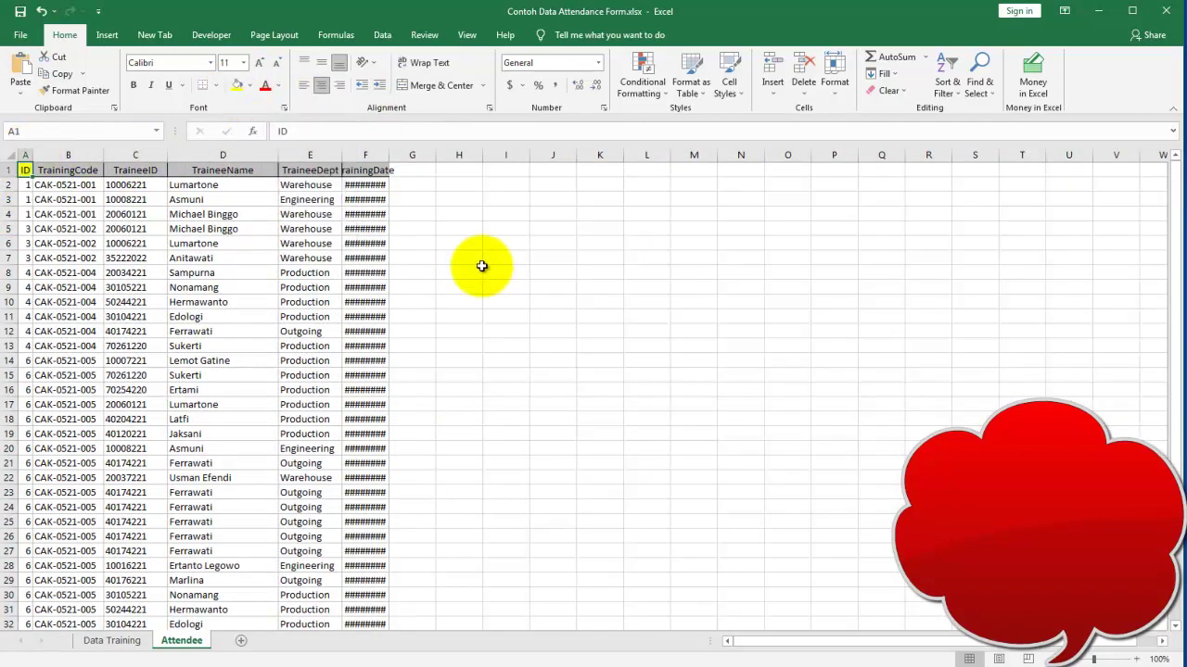
{"action": "left_click", "coordinate": [468, 270]}
{"action": "double_click", "coordinate": [390, 155]}
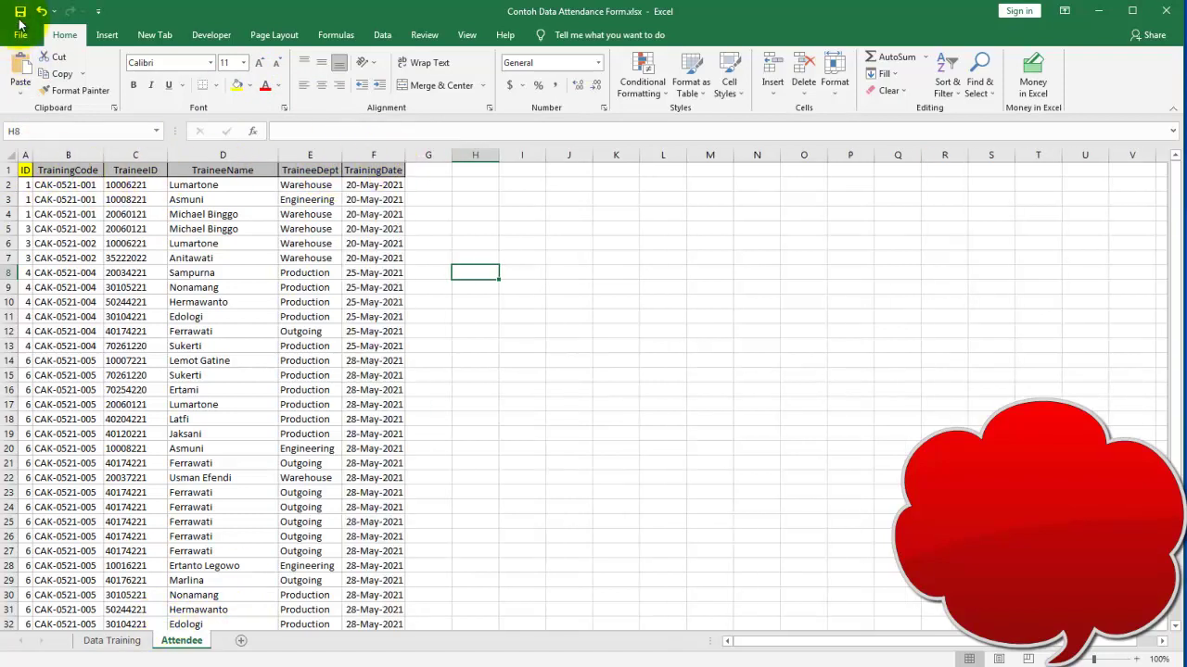
Compare the ID column on the Data Training sheet with the ID and trainee columns on the Attendee sheet.
{"action": "left_click", "coordinate": [111, 641]}
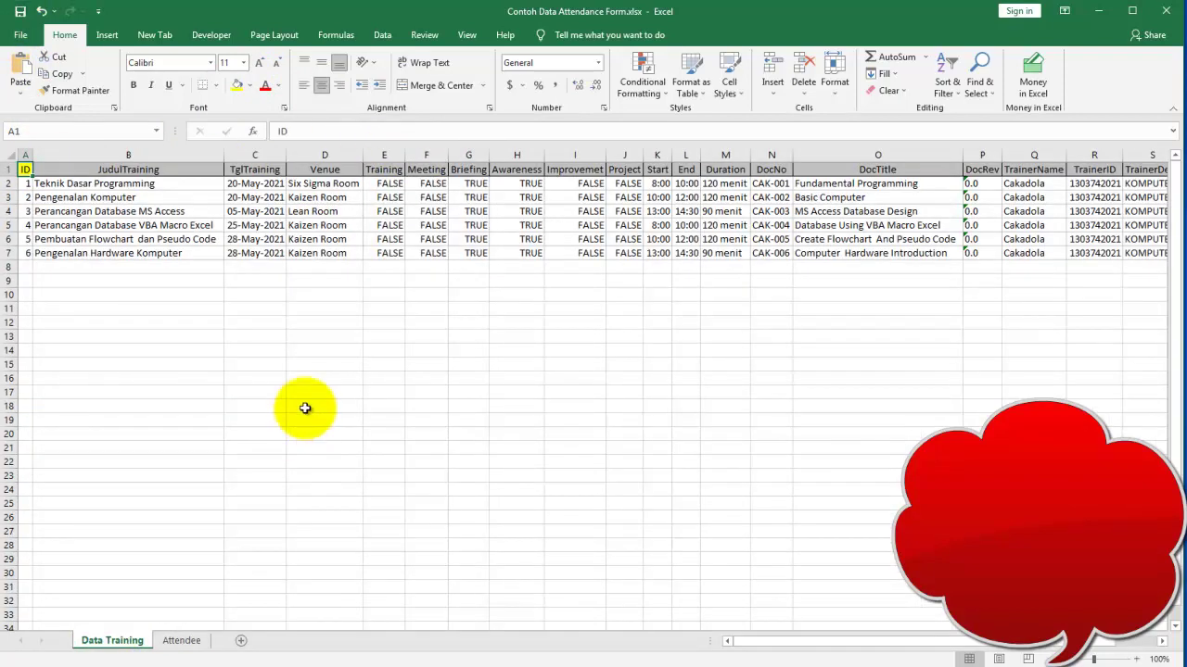
{"action": "left_click", "coordinate": [303, 393]}
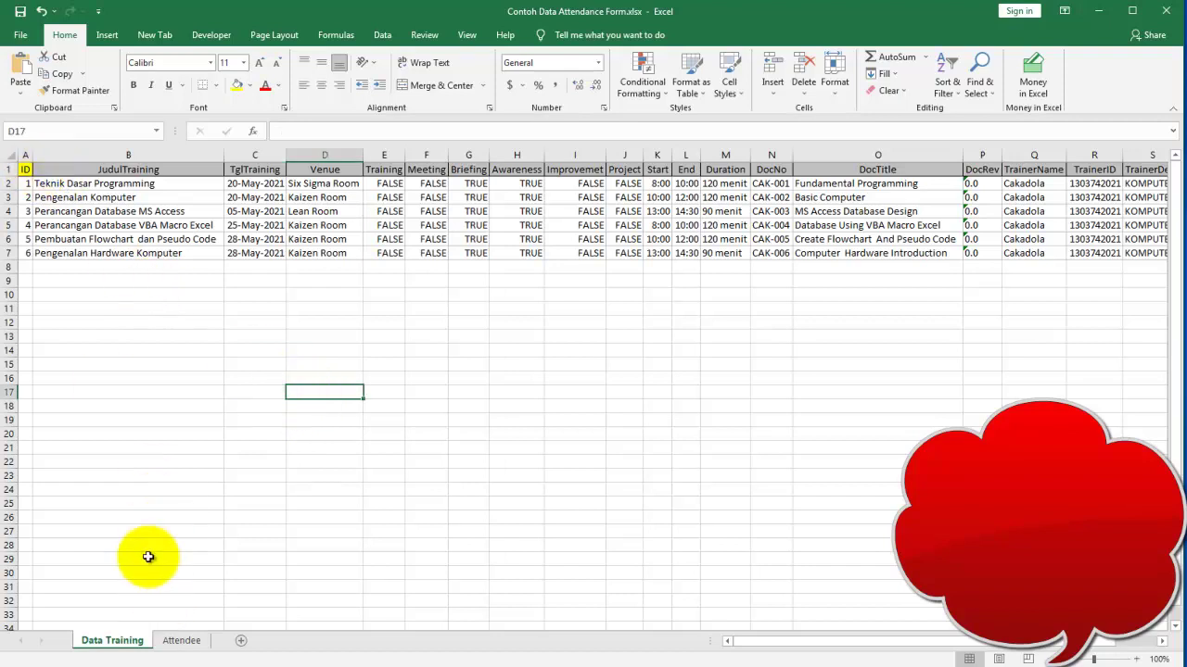
{"action": "left_click", "coordinate": [181, 641]}
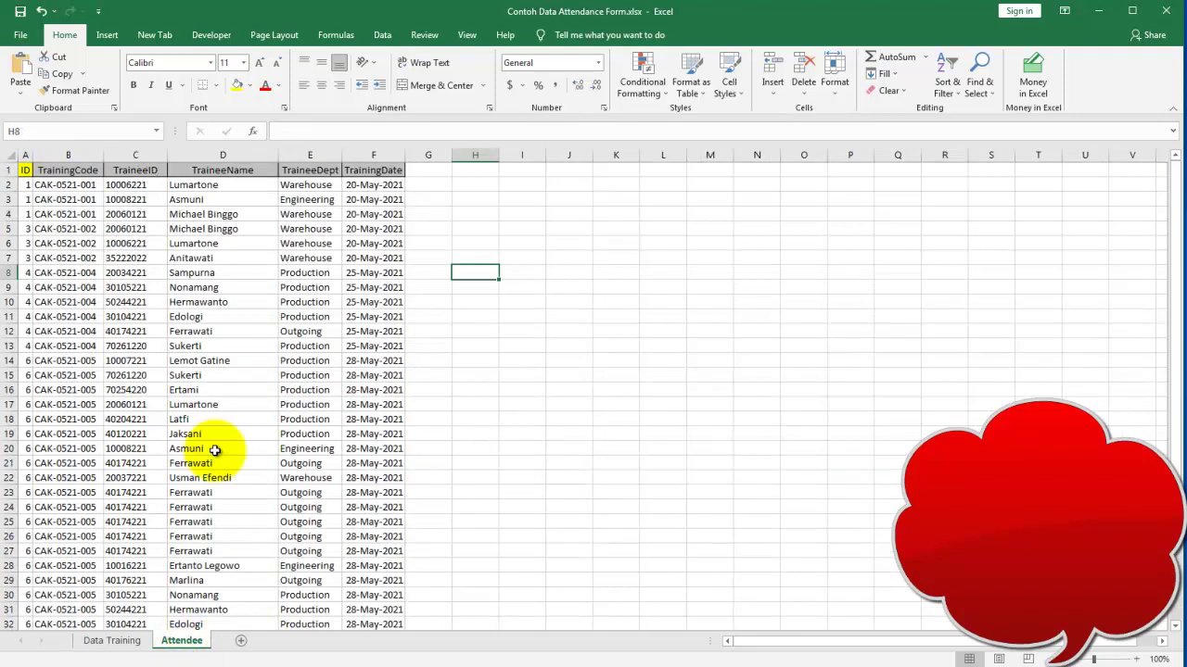
{"action": "left_click", "coordinate": [212, 391]}
{"action": "left_click", "coordinate": [67, 199]}
{"action": "left_click", "coordinate": [222, 229]}
{"action": "left_click", "coordinate": [384, 243]}
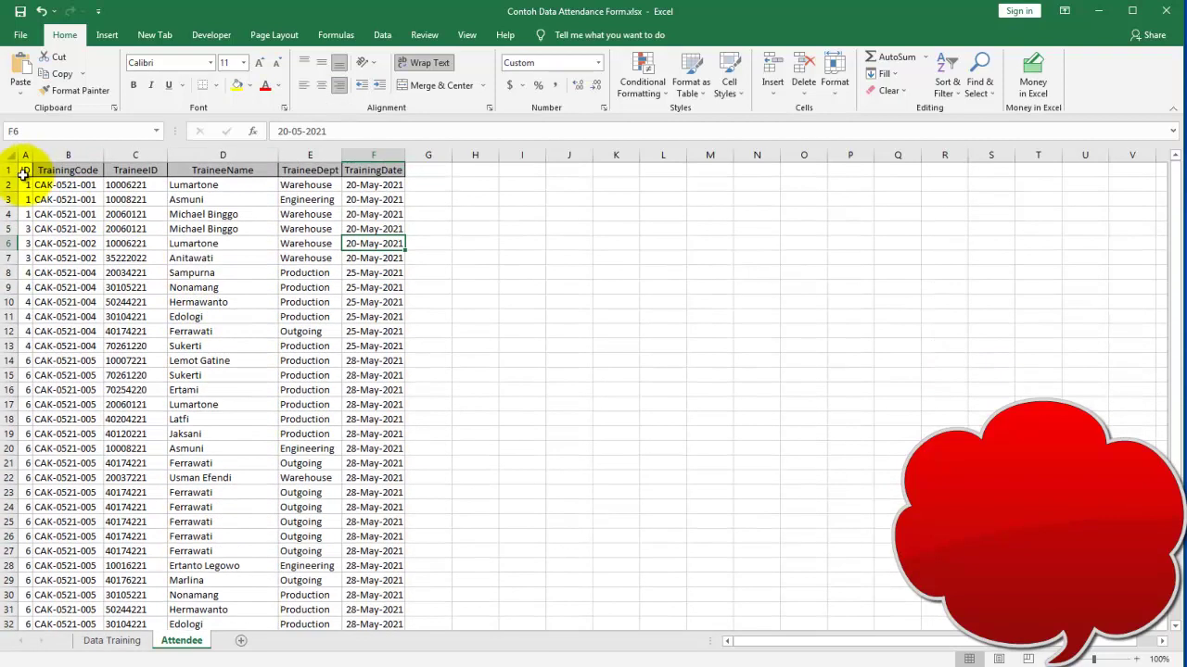
Format the ID 1 cell (A2) on the Data Training sheet with a dark blue fill and white font.
{"action": "left_click", "coordinate": [107, 641]}
{"action": "left_click", "coordinate": [31, 186]}
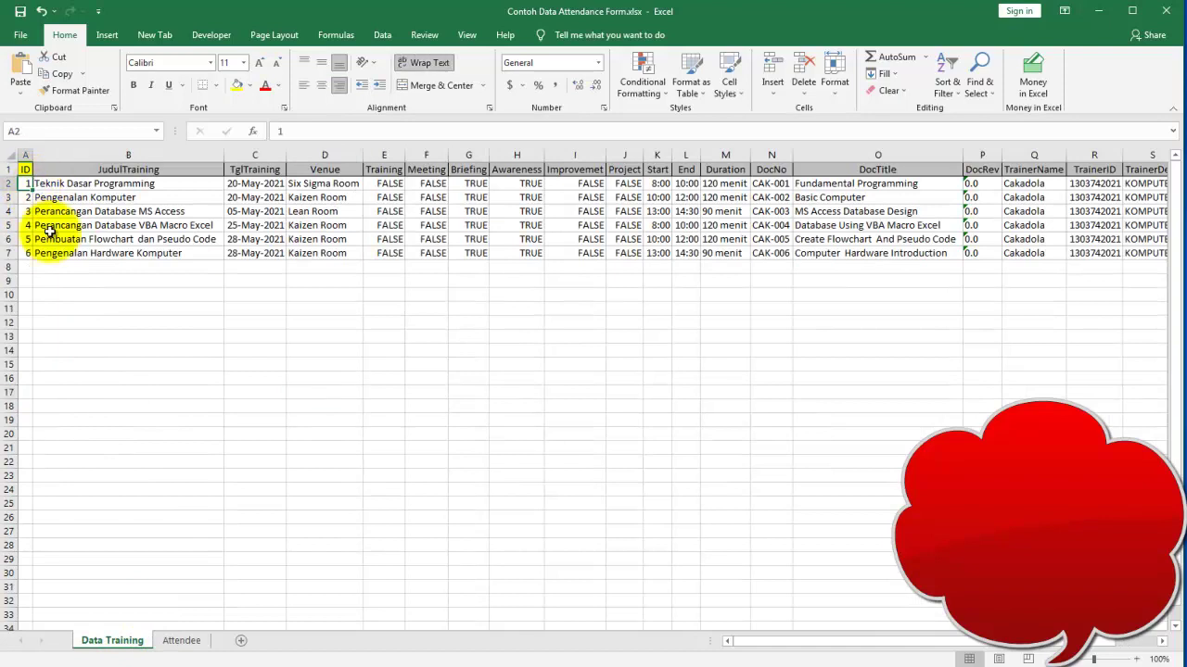
{"action": "left_click", "coordinate": [250, 86]}
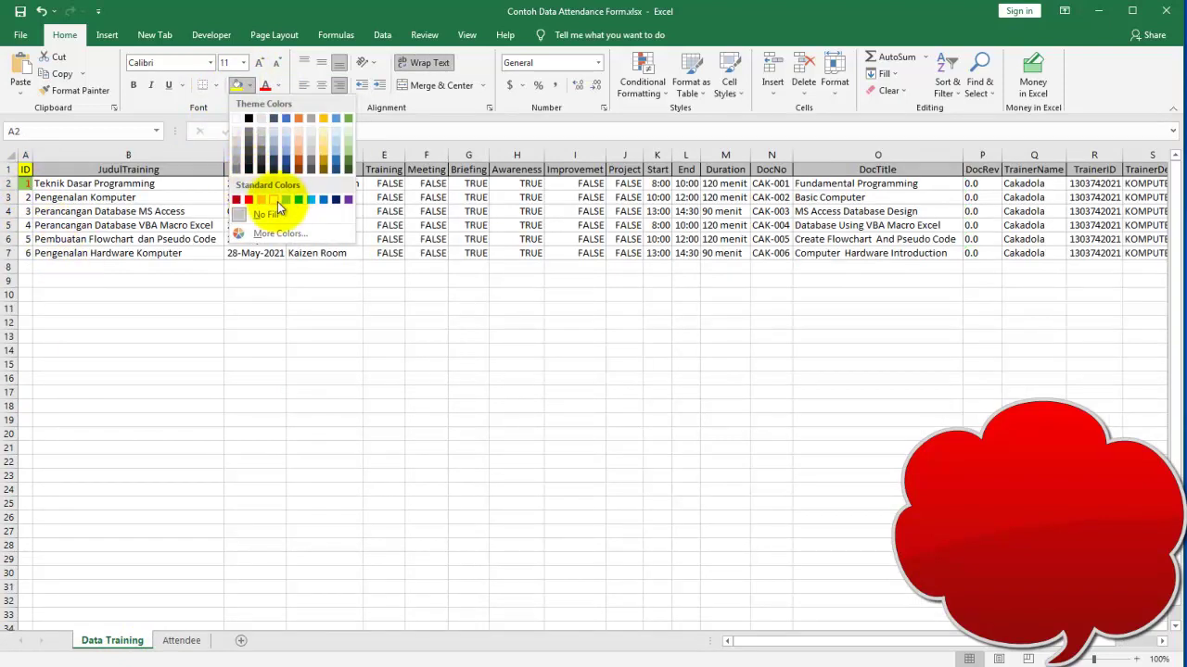
{"action": "left_click", "coordinate": [336, 202]}
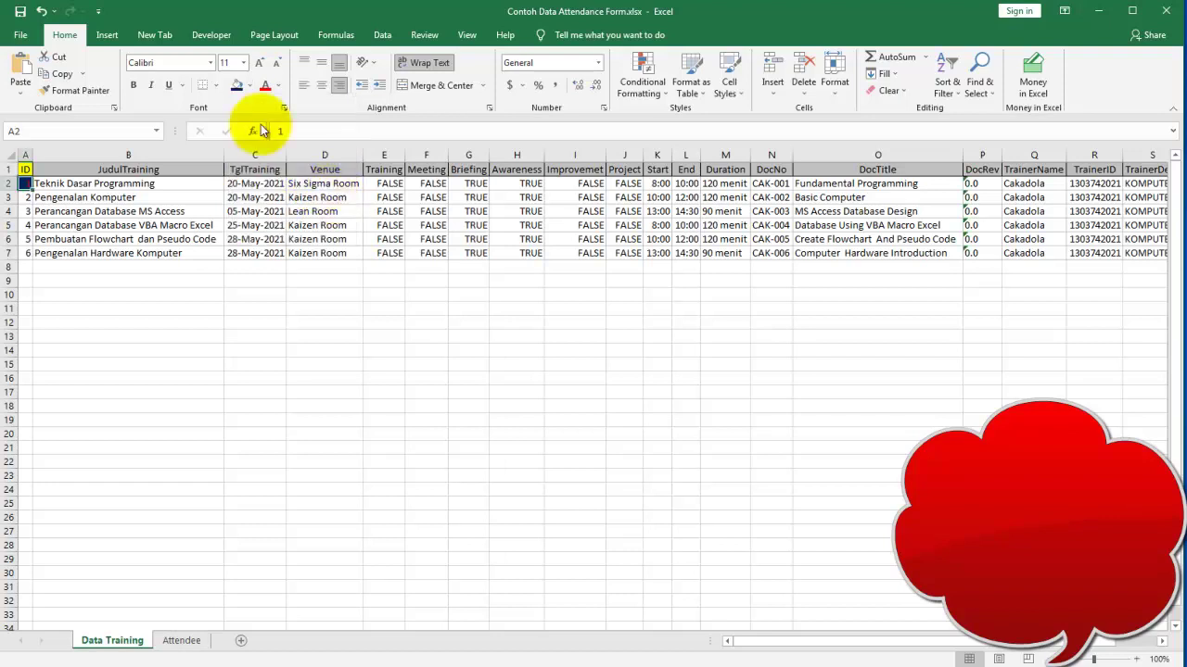
{"action": "left_click", "coordinate": [276, 85]}
{"action": "left_click", "coordinate": [268, 138]}
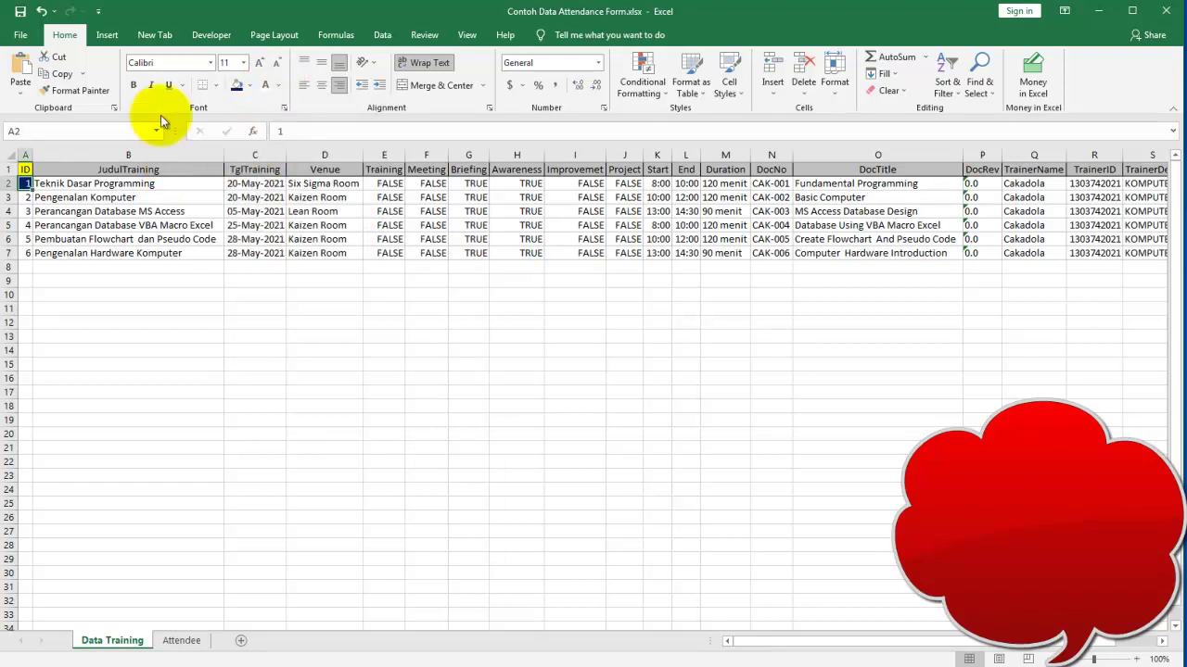
Center the ID 1 cell on Data Training and copy its formatting to the ID 1 cells A2:A4 on the Attendee sheet.
{"action": "left_click", "coordinate": [319, 86]}
{"action": "left_click", "coordinate": [76, 90]}
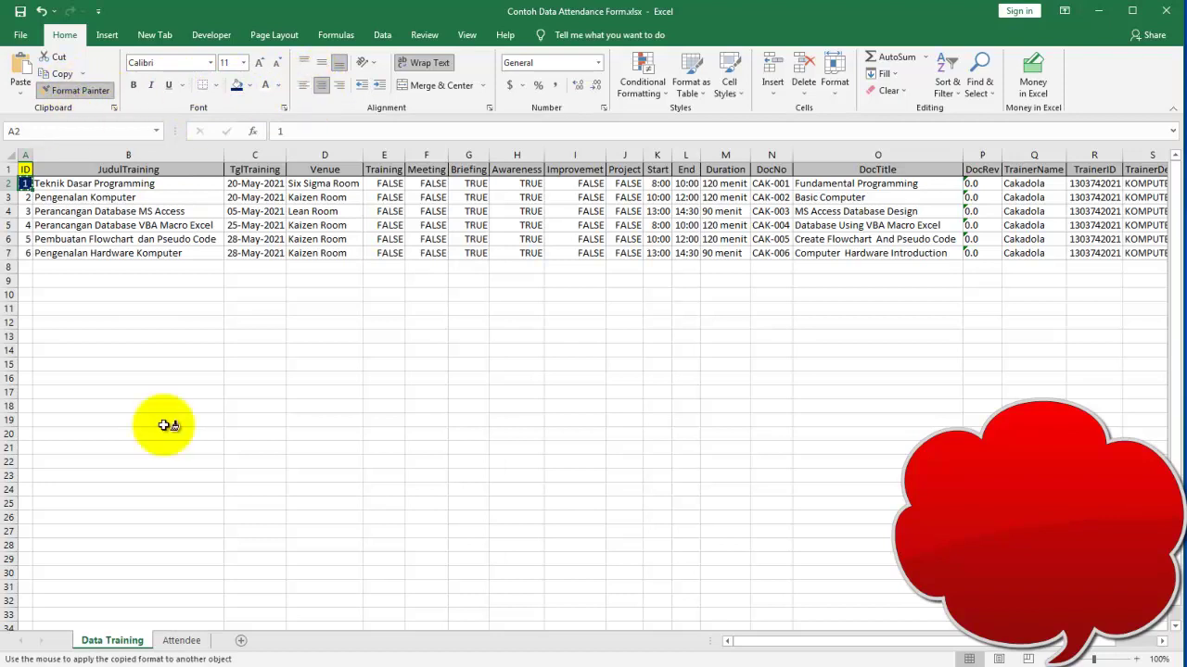
{"action": "left_click", "coordinate": [167, 641]}
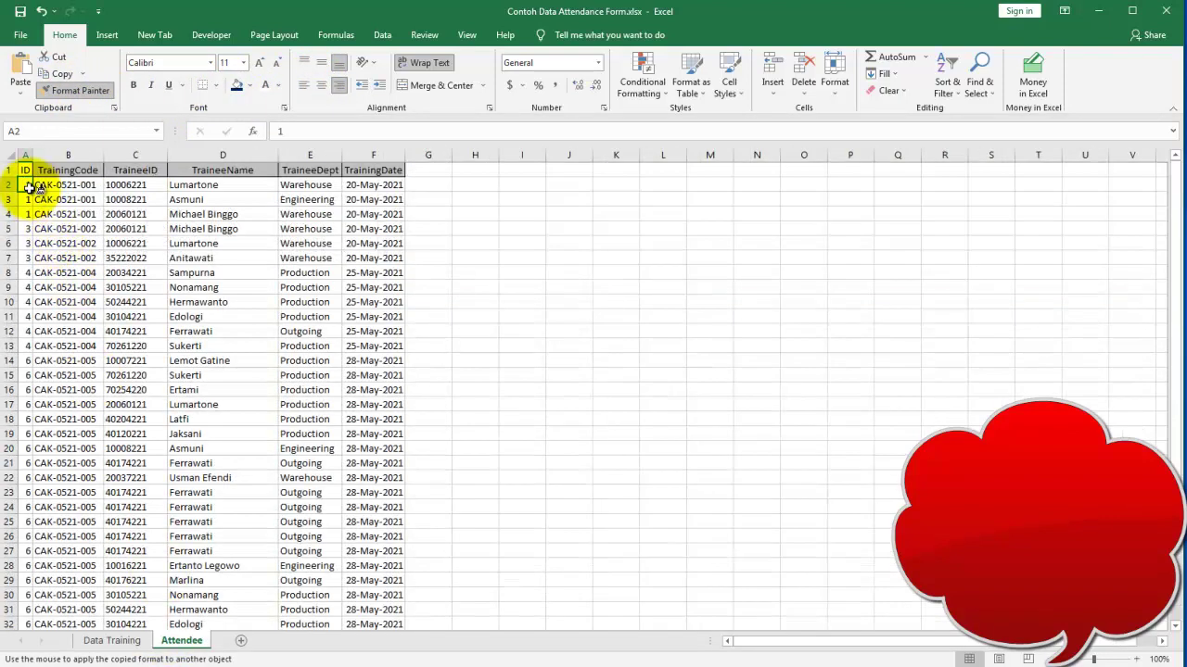
{"action": "mouse_move", "coordinate": [28, 186]}
{"action": "left_mouse_down"}
{"action": "mouse_move", "coordinate": [27, 213]}
{"action": "mouse_move", "coordinate": [364, 214]}
{"action": "left_mouse_up"}
Fill the ID 1 trainee records (B2:F4) on the Attendee sheet with light gold.
{"action": "left_click", "coordinate": [127, 185]}
{"action": "left_click", "coordinate": [250, 88]}
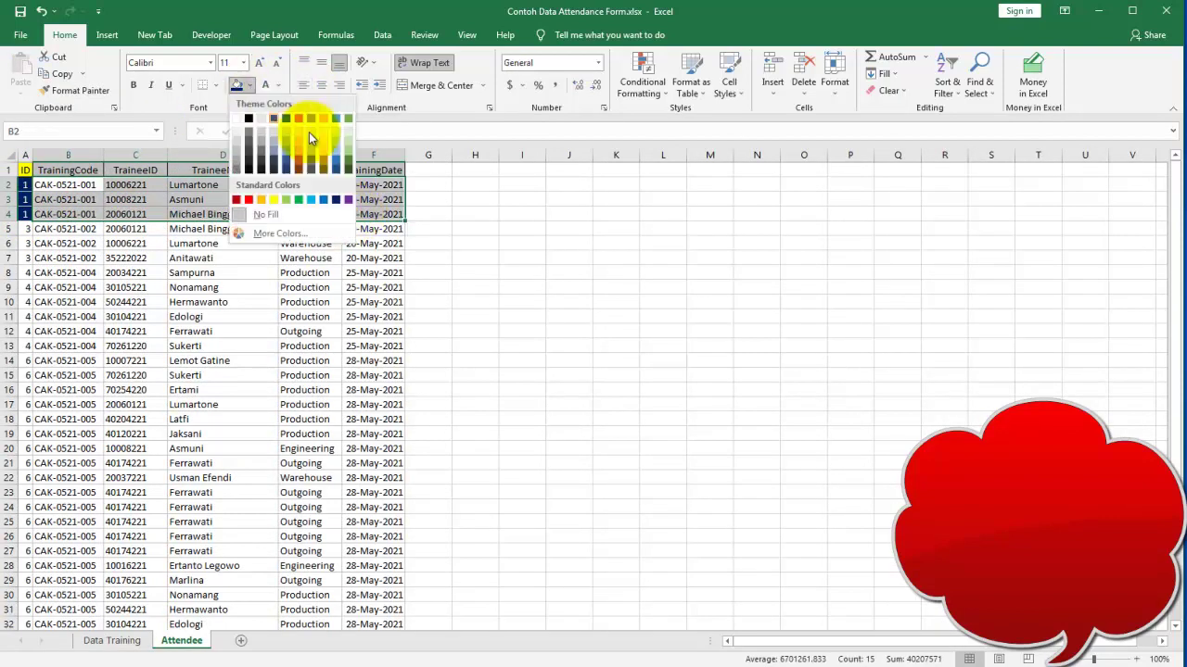
{"action": "left_click", "coordinate": [315, 140]}
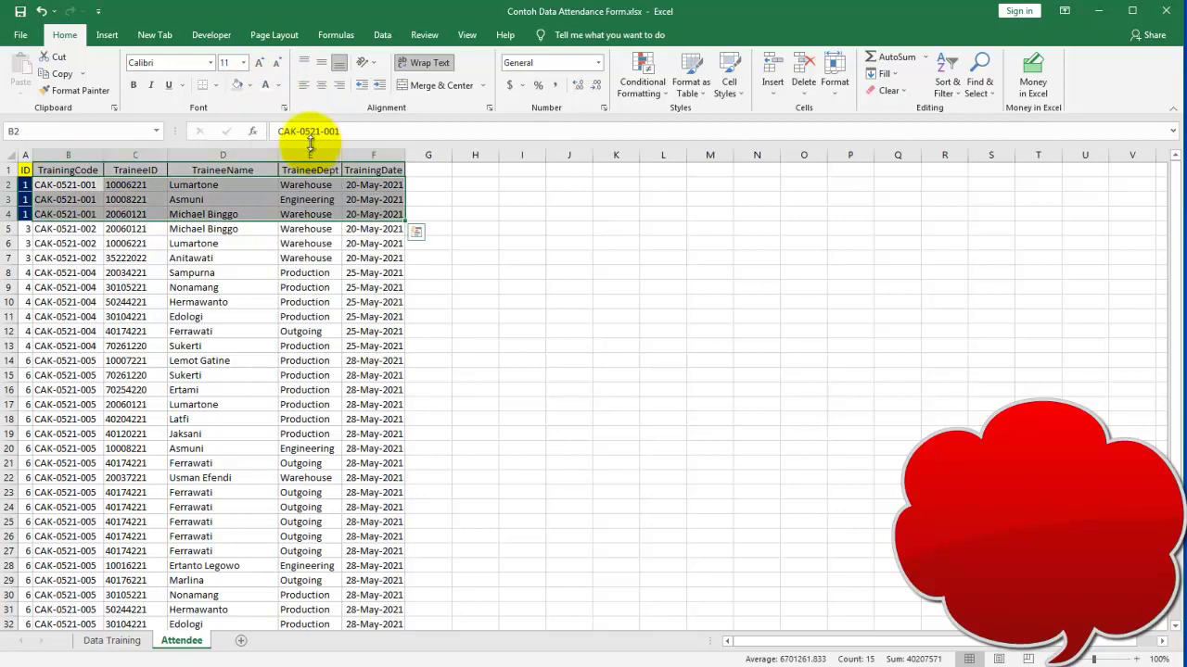
{"action": "left_click", "coordinate": [249, 84]}
{"action": "left_click", "coordinate": [323, 146]}
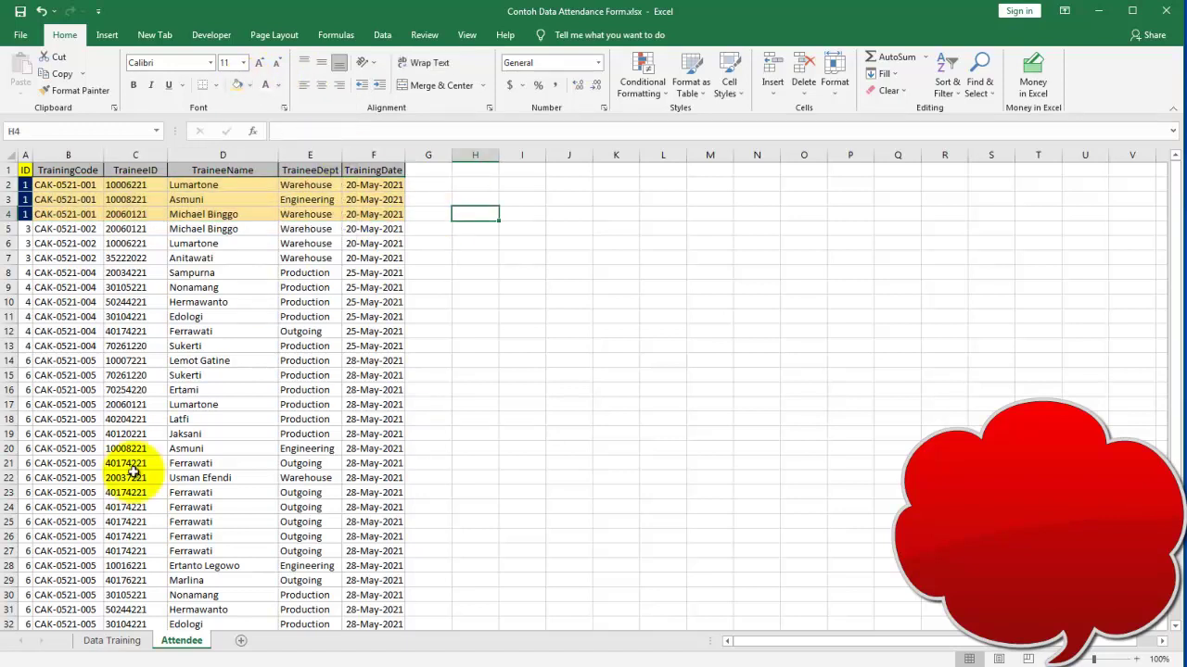
Fill the ID 1 training record (B2:S2) on the Data Training sheet with the same light gold.
{"action": "left_click", "coordinate": [112, 641]}
{"action": "left_click_drag", "start_coordinate": [37, 183], "coordinate": [1139, 183]}
{"action": "left_click", "coordinate": [236, 85]}
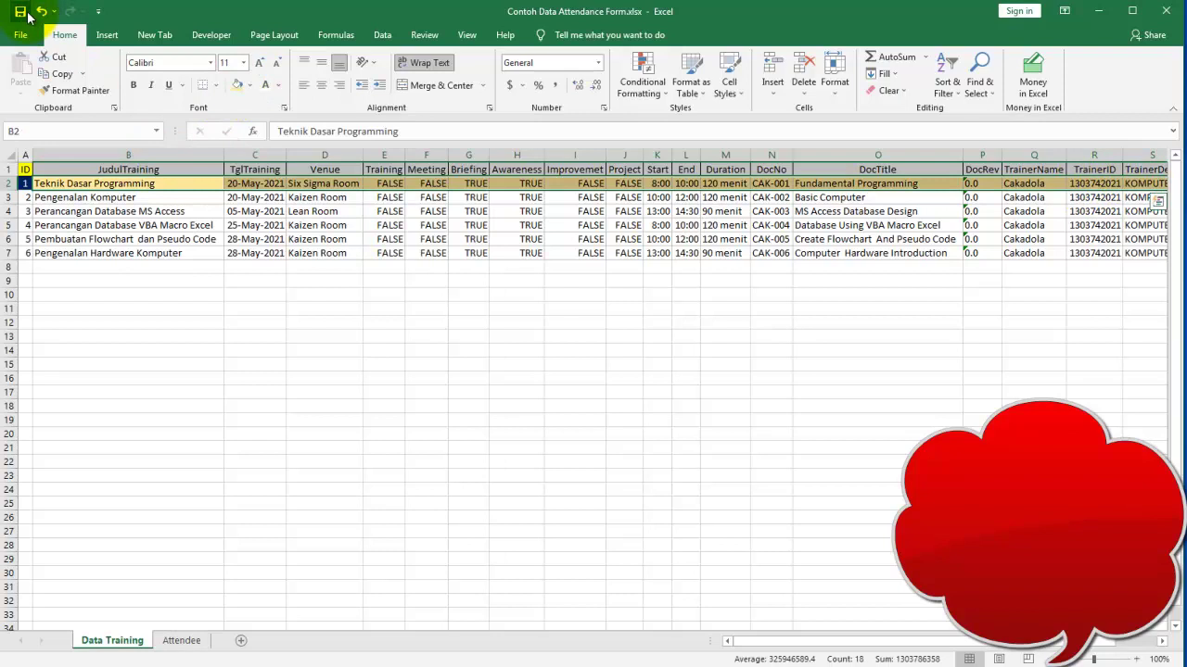
{"action": "left_click", "coordinate": [341, 271]}
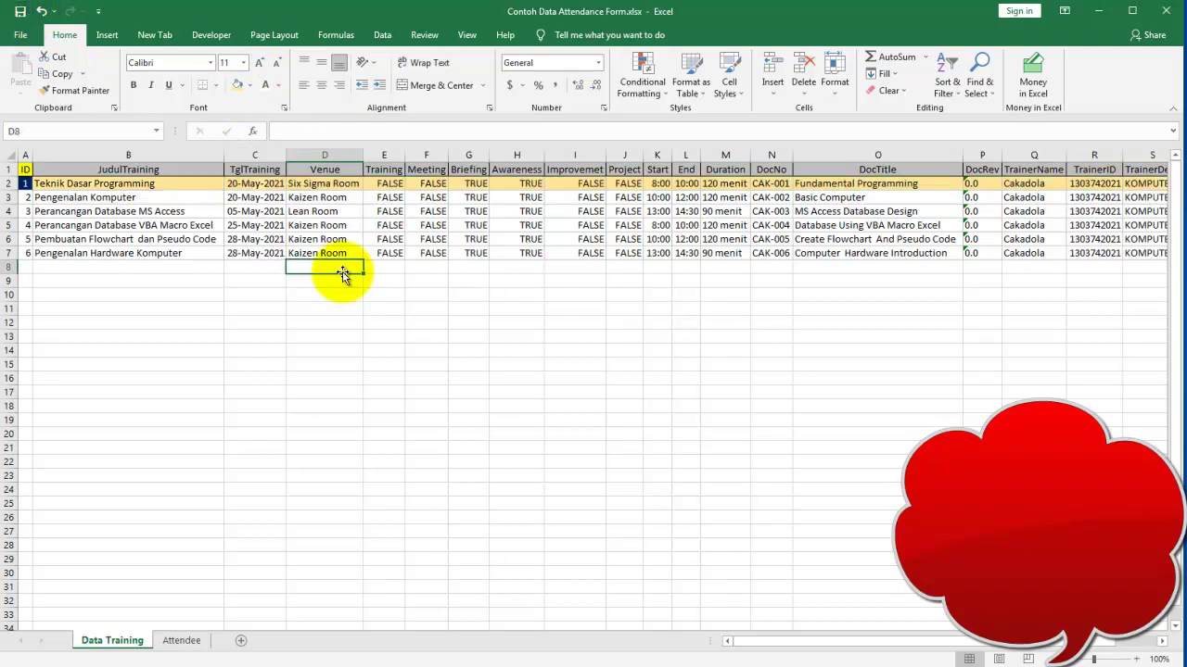
{"action": "left_click", "coordinate": [215, 309]}
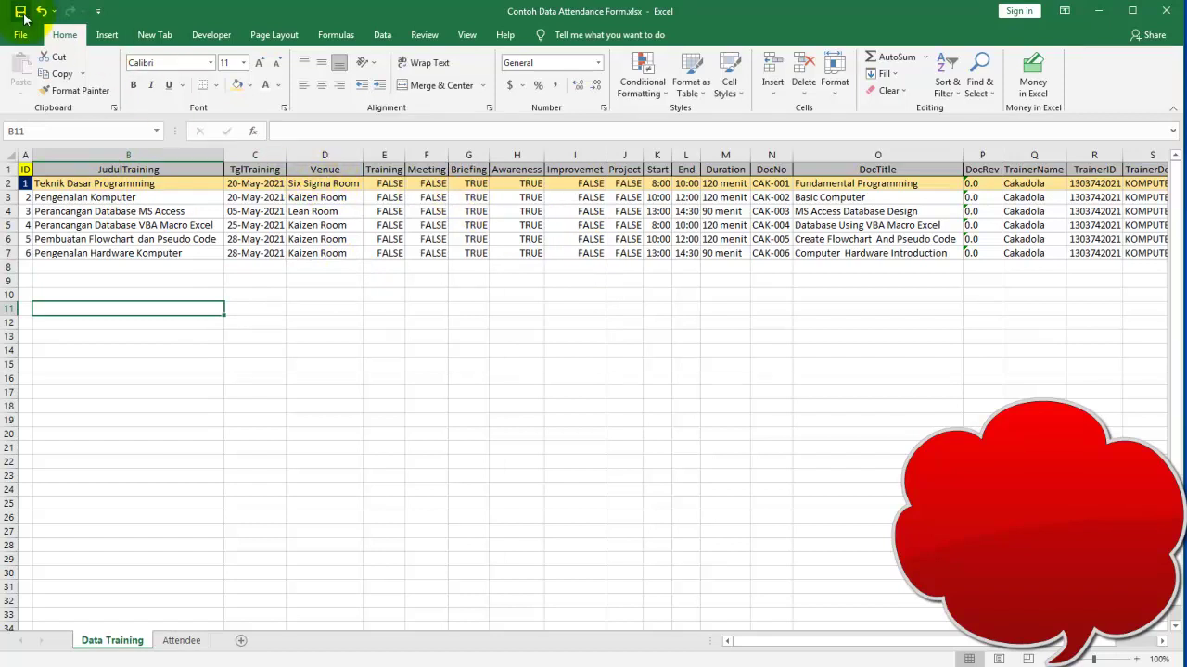
Center the contents of the whole ID column on the Data Training sheet.
{"action": "left_click", "coordinate": [145, 194]}
{"action": "left_click", "coordinate": [150, 270]}
{"action": "left_click", "coordinate": [134, 224]}
{"action": "left_click", "coordinate": [115, 187]}
{"action": "left_click", "coordinate": [23, 183]}
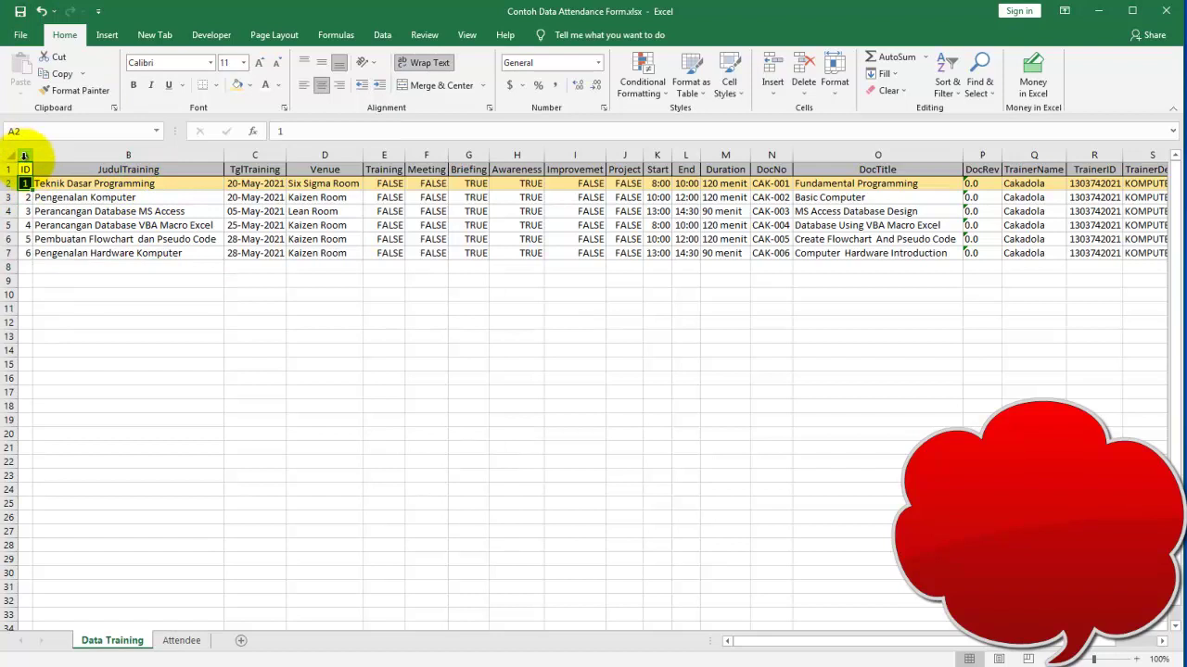
{"action": "left_click", "coordinate": [25, 155]}
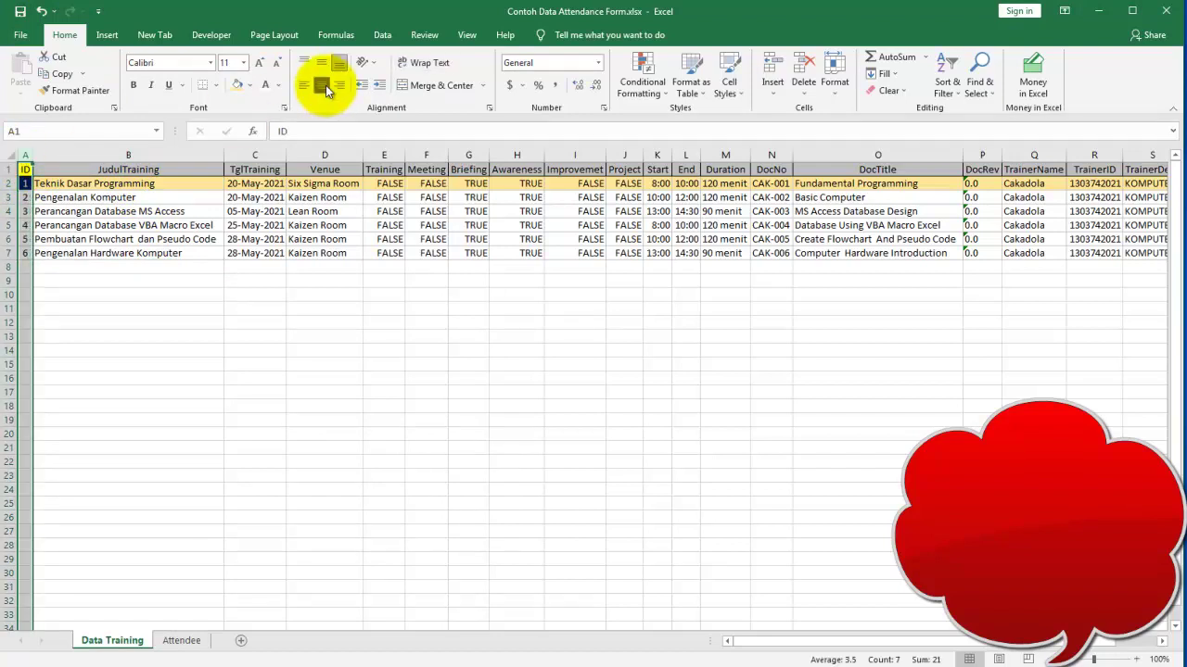
{"action": "left_click", "coordinate": [327, 90]}
Examine the highlighted training record's title, date, venue, activity type, document and trainer fields on Data Training.
{"action": "left_click", "coordinate": [170, 184]}
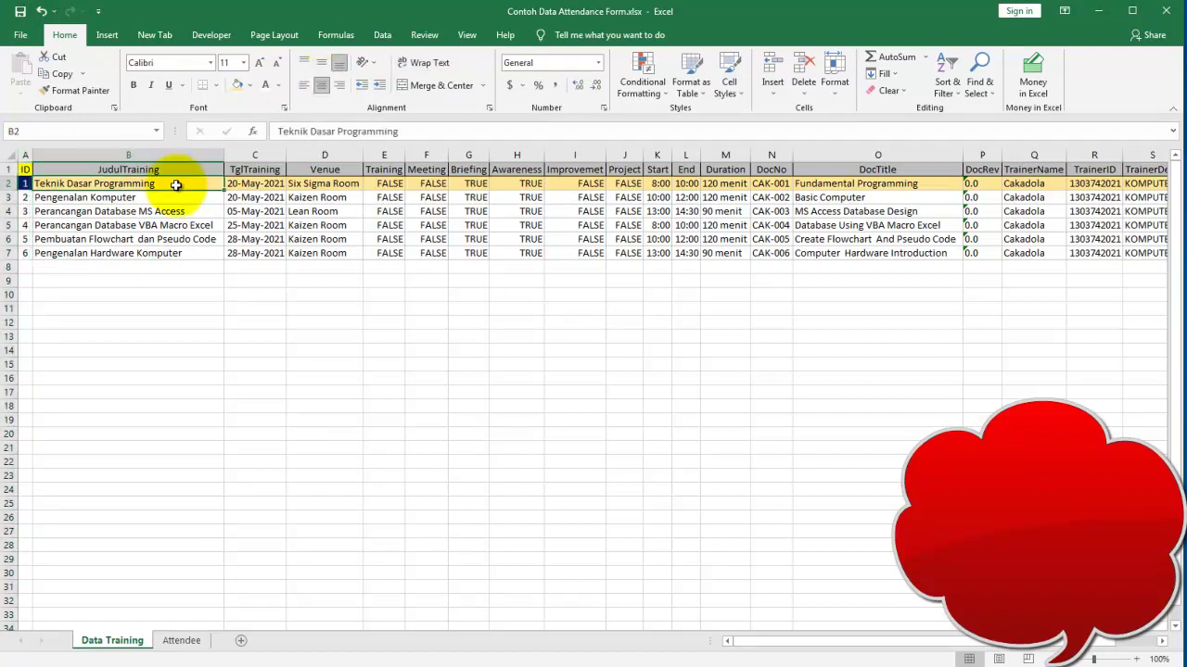
{"action": "left_click", "coordinate": [269, 183]}
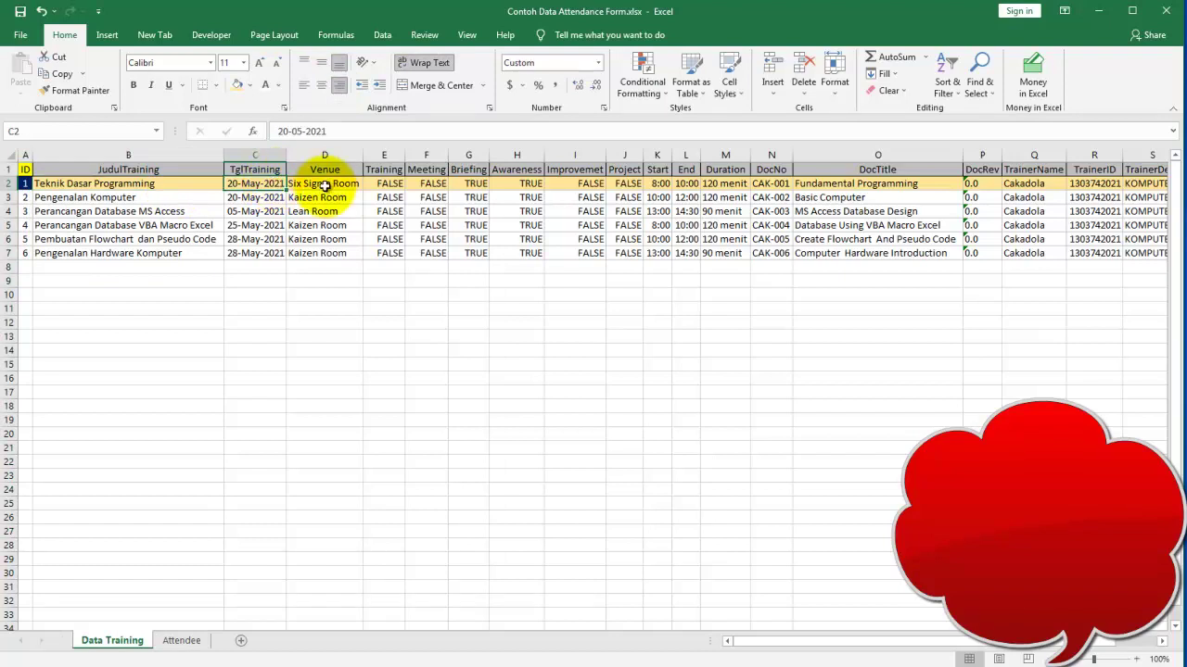
{"action": "left_click", "coordinate": [318, 183]}
{"action": "left_click", "coordinate": [397, 187]}
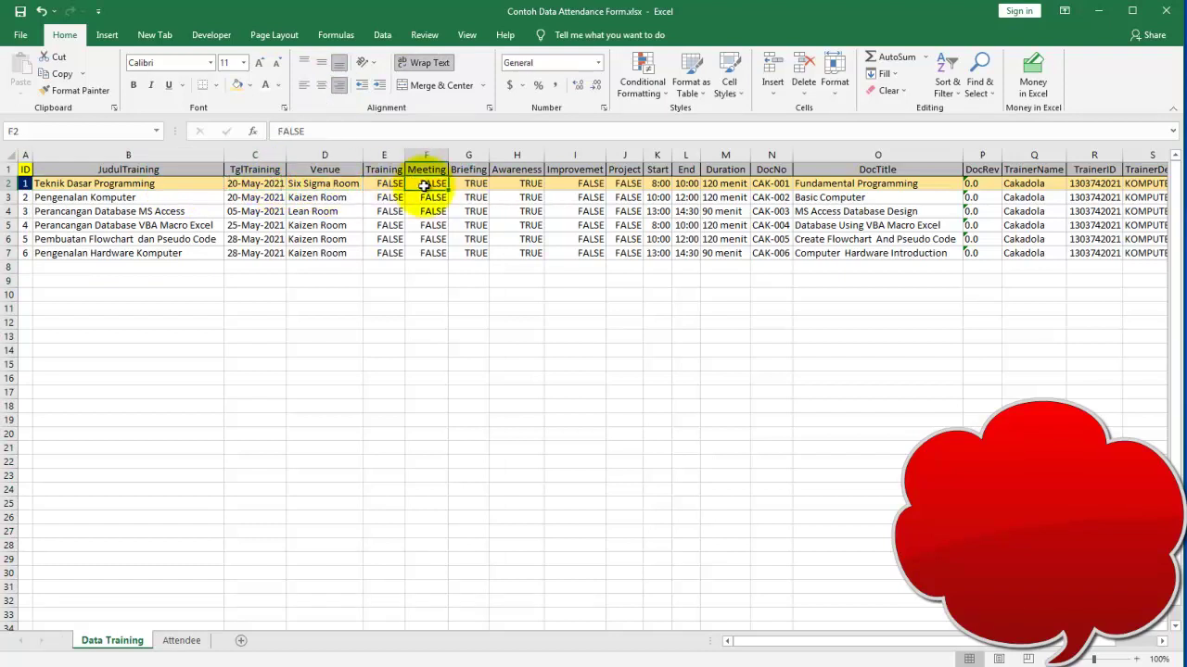
{"action": "left_click", "coordinate": [771, 184]}
{"action": "left_click", "coordinate": [1011, 183]}
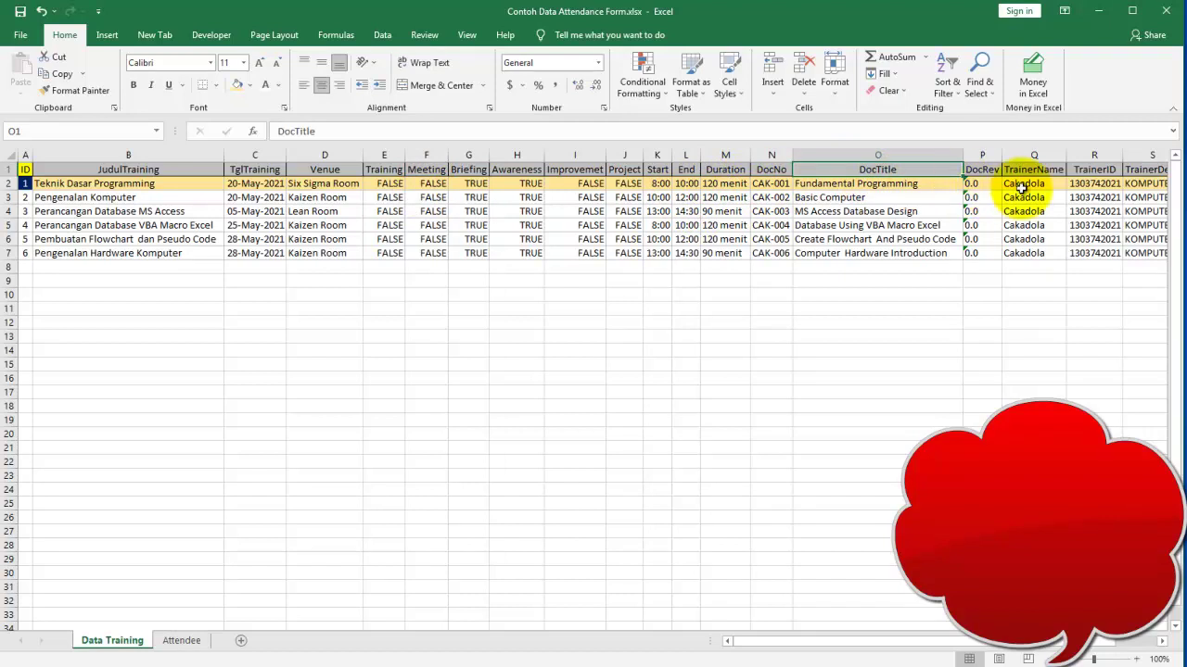
{"action": "left_click", "coordinate": [1090, 183]}
{"action": "mouse_move", "coordinate": [788, 653]}
{"action": "left_mouse_down"}
{"action": "mouse_move", "coordinate": [872, 656]}
{"action": "mouse_move", "coordinate": [790, 644]}
{"action": "left_mouse_up"}
Switch to Access, show tblAttendanceForm in Datasheet view, and autofit the TglTraining column.
{"action": "left_click", "coordinate": [425, 474]}
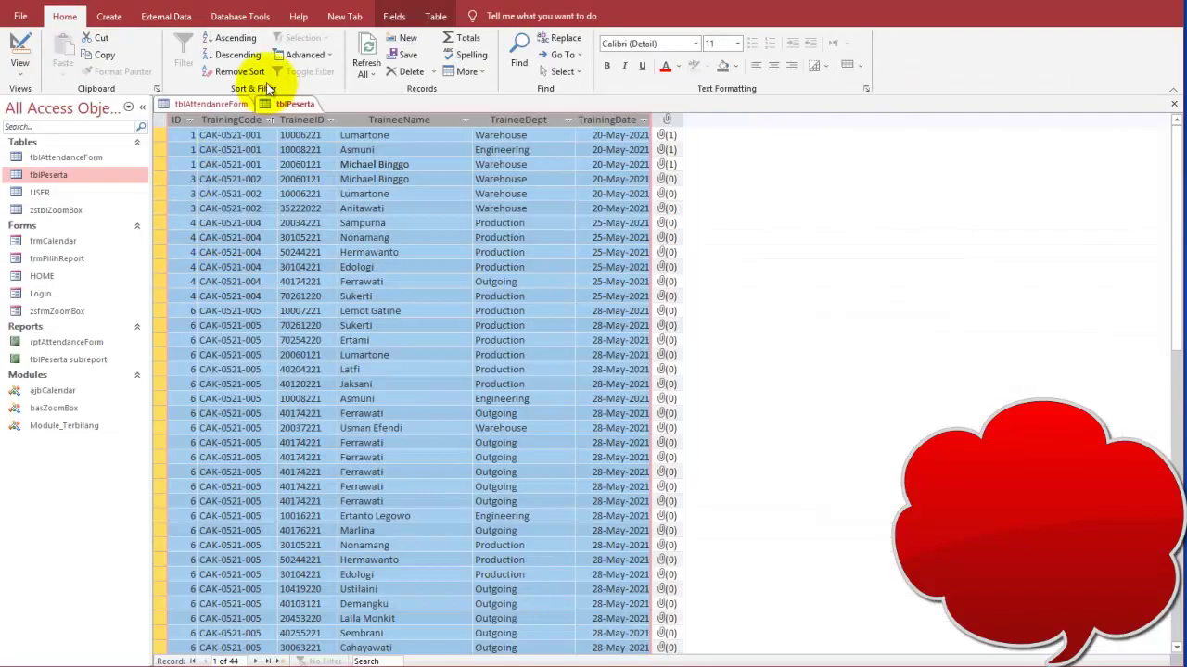
{"action": "left_click", "coordinate": [221, 109]}
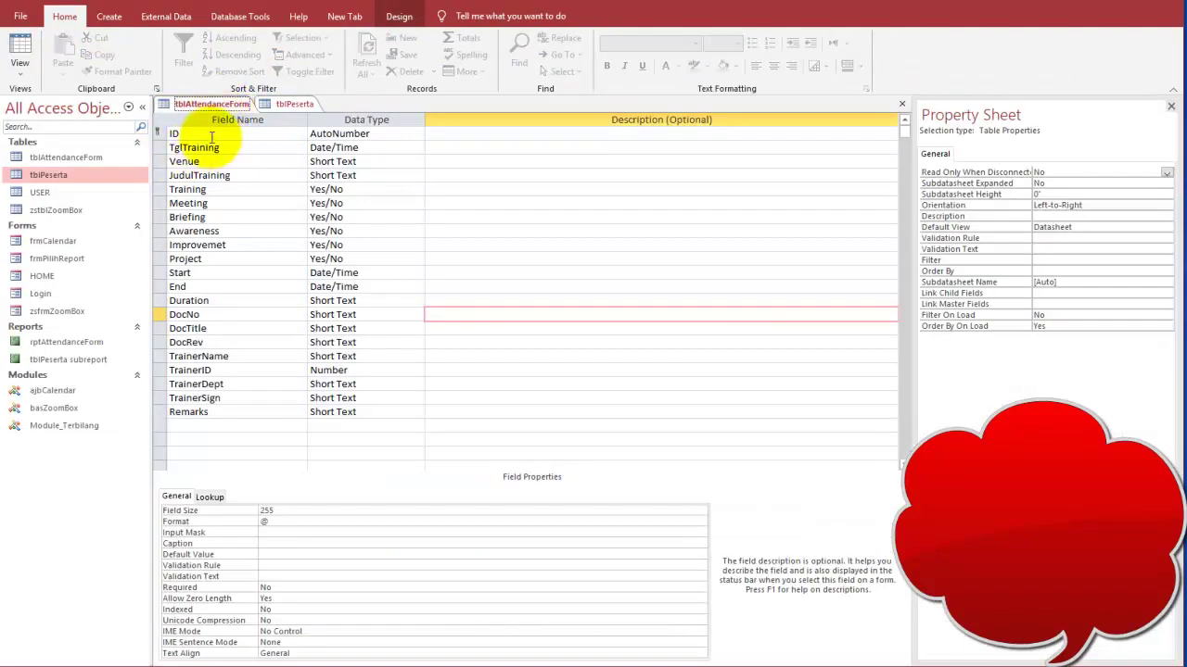
{"action": "left_click", "coordinate": [369, 144]}
{"action": "left_click", "coordinate": [239, 146]}
{"action": "left_click", "coordinate": [20, 52]}
{"action": "left_click", "coordinate": [675, 409]}
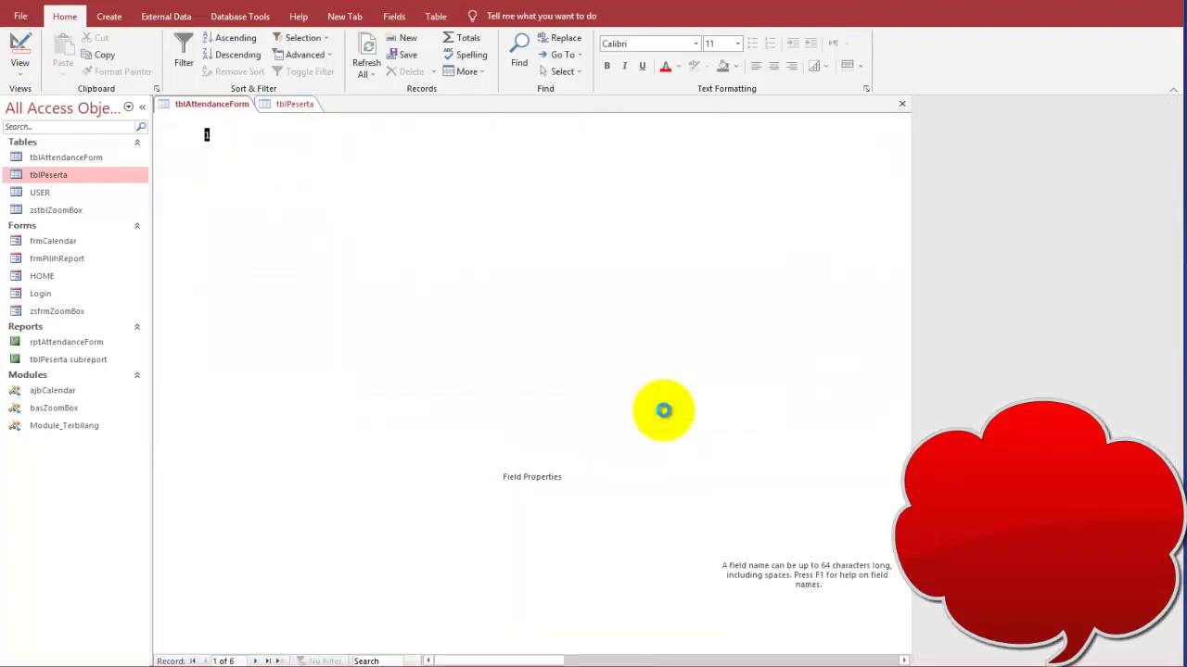
{"action": "double_click", "coordinate": [279, 120]}
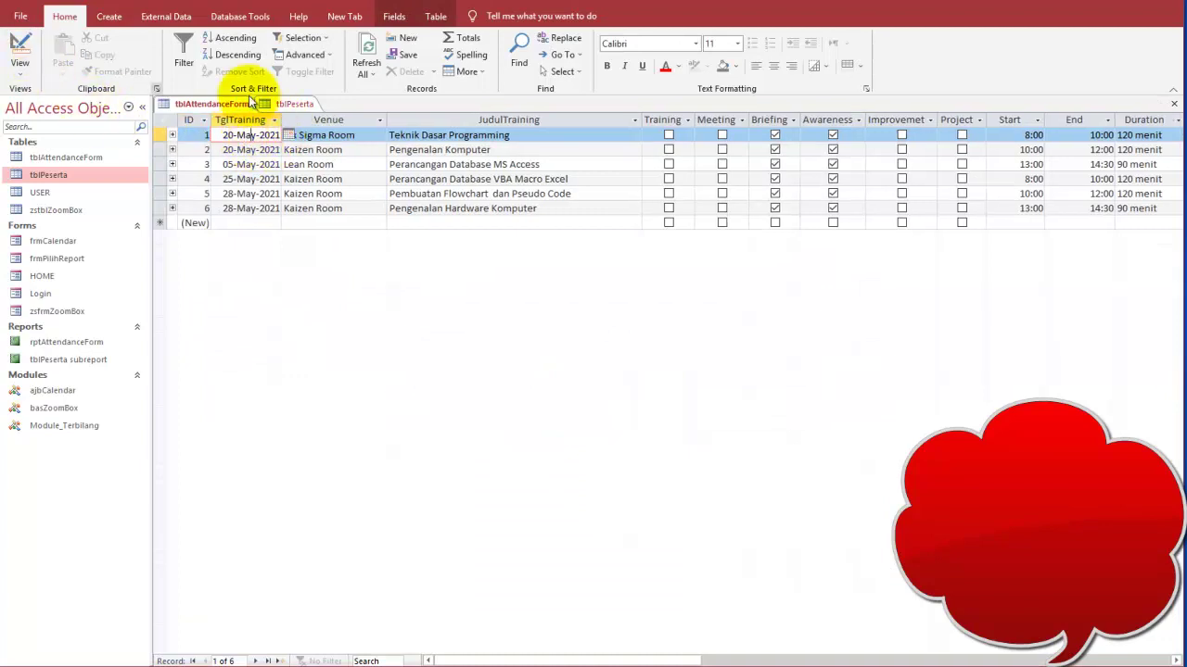
{"action": "left_click", "coordinate": [376, 137]}
{"action": "left_click", "coordinate": [431, 135]}
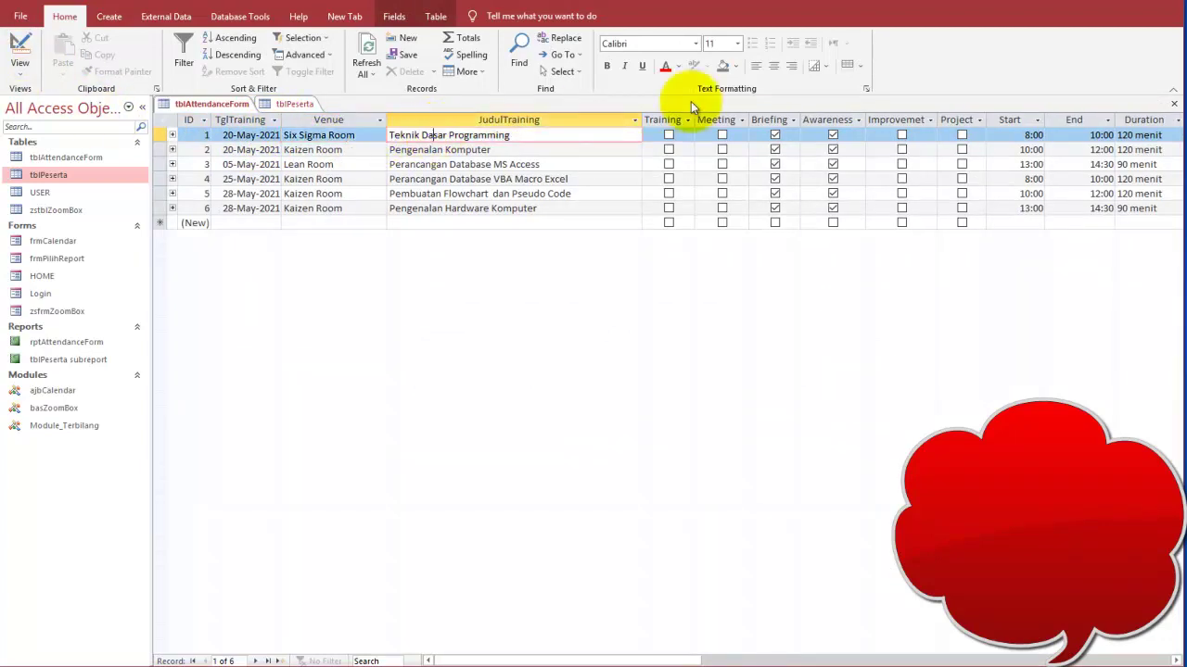
Show tblAttendanceForm in Design view and examine the data types of the Training through Project fields.
{"action": "left_click", "coordinate": [18, 51]}
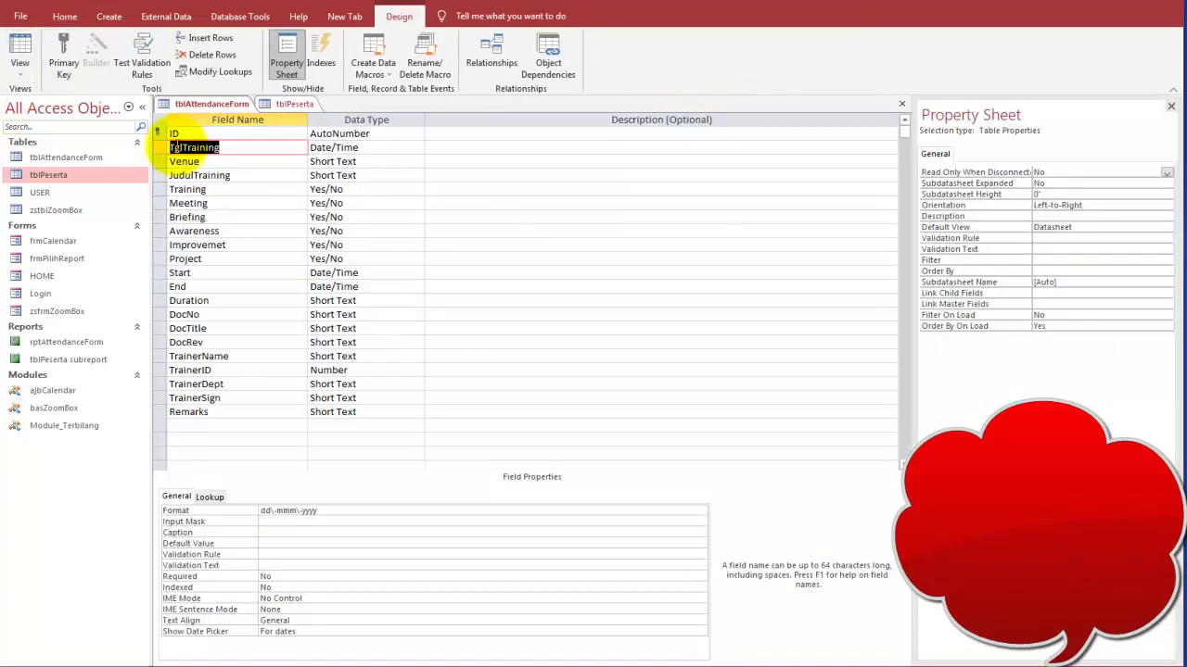
{"action": "left_click", "coordinate": [345, 188]}
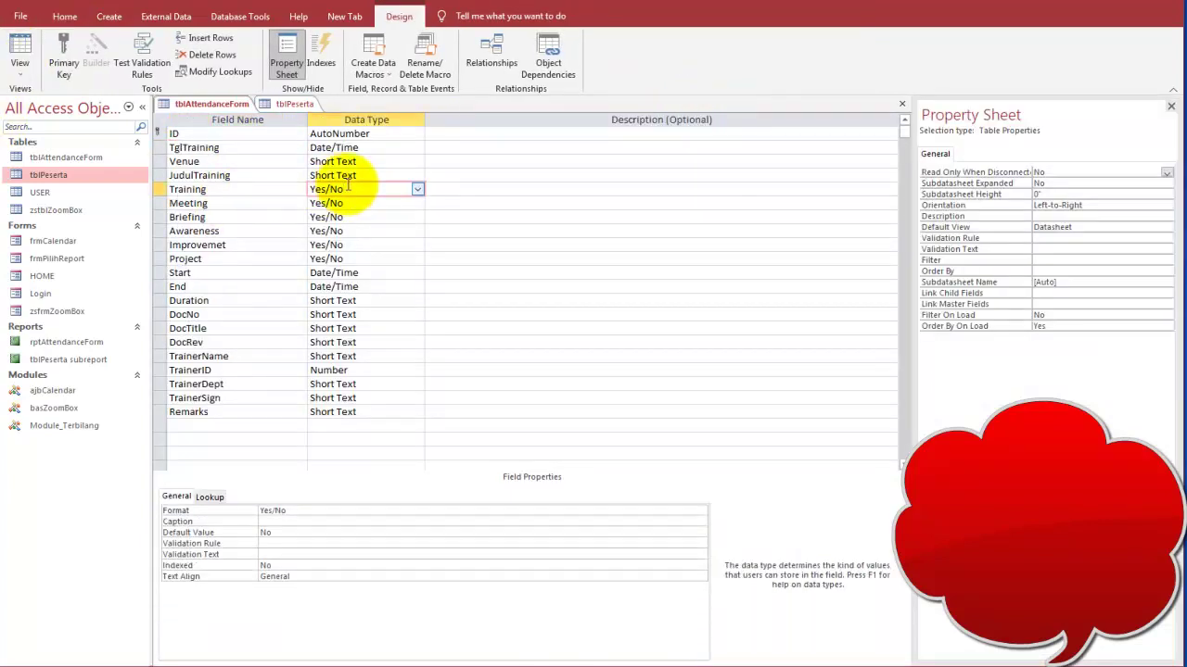
{"action": "left_click", "coordinate": [372, 203]}
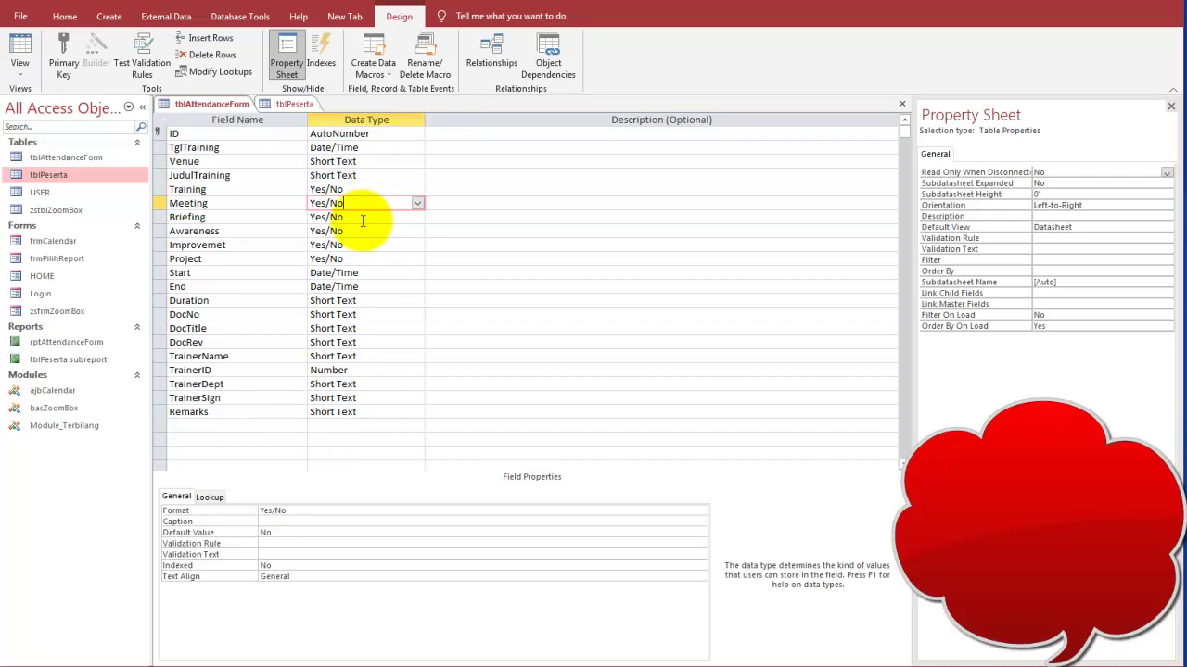
{"action": "left_click", "coordinate": [369, 232]}
{"action": "left_click", "coordinate": [374, 245]}
{"action": "left_click", "coordinate": [373, 259]}
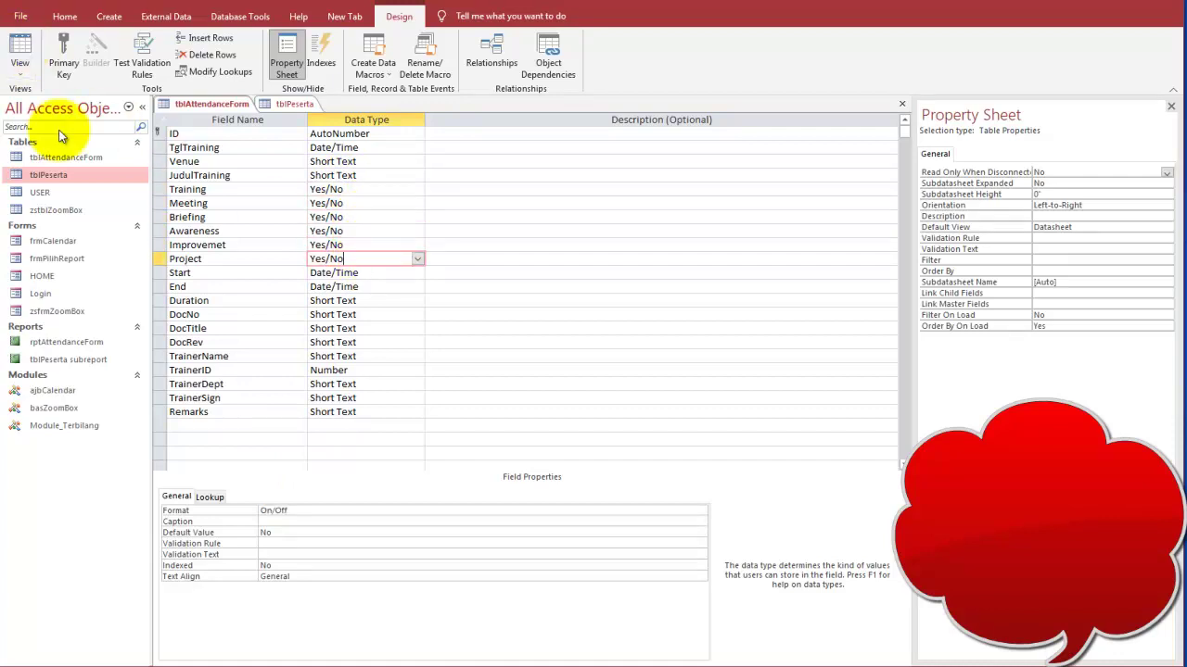
Examine the Start, End, Duration and TrainerID fields and their data types in tblAttendanceForm's design.
{"action": "left_click", "coordinate": [251, 270]}
{"action": "left_click", "coordinate": [247, 287]}
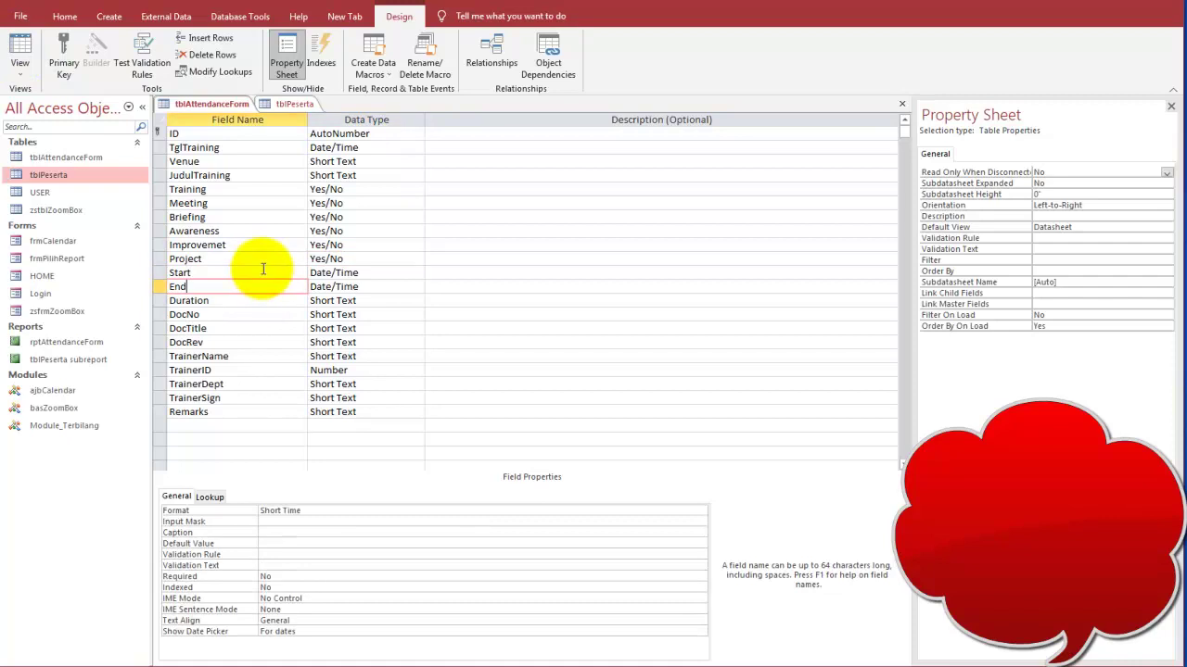
{"action": "left_click", "coordinate": [263, 270]}
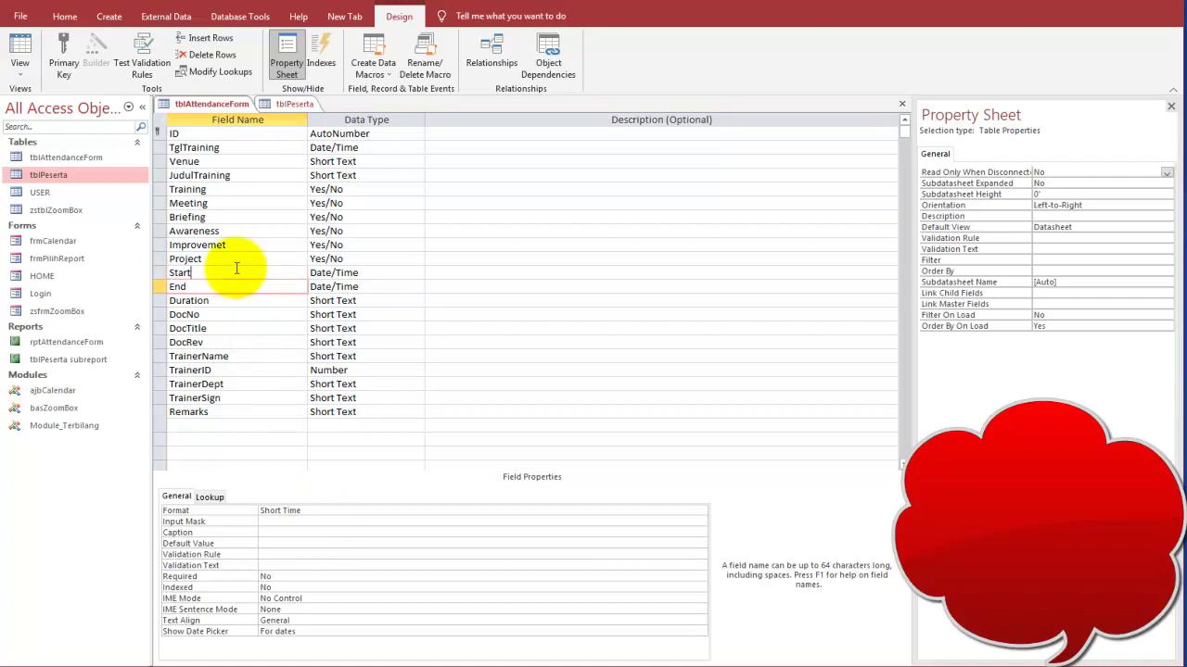
{"action": "left_click", "coordinate": [238, 300]}
{"action": "left_click", "coordinate": [339, 302]}
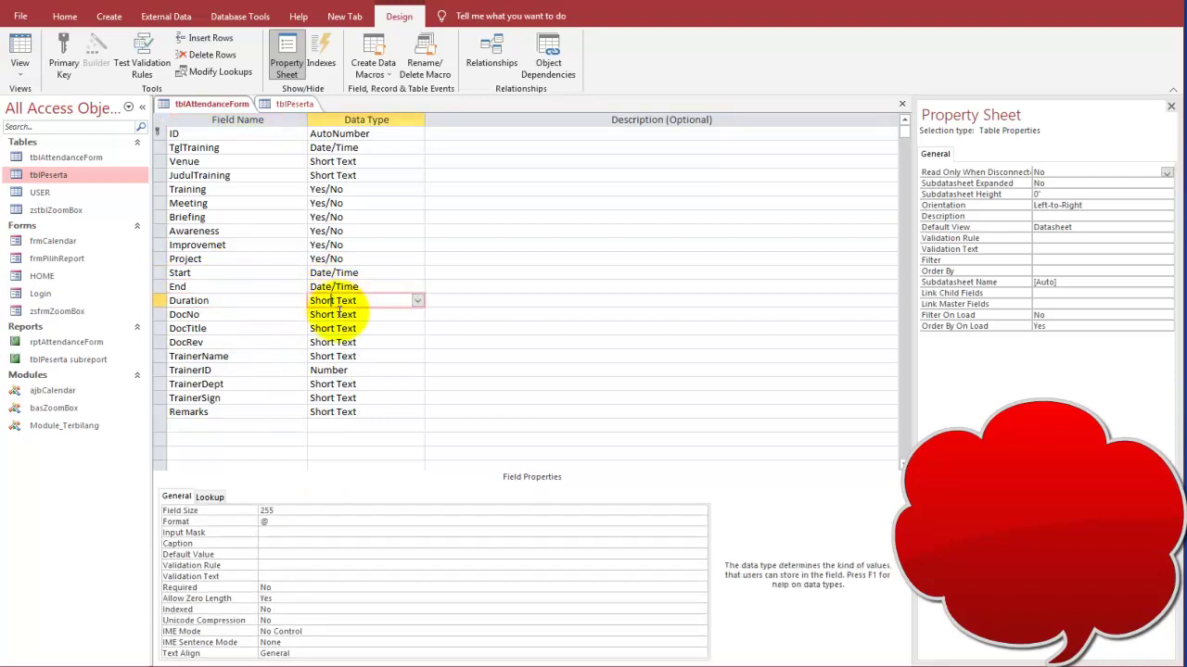
{"action": "left_click", "coordinate": [360, 371]}
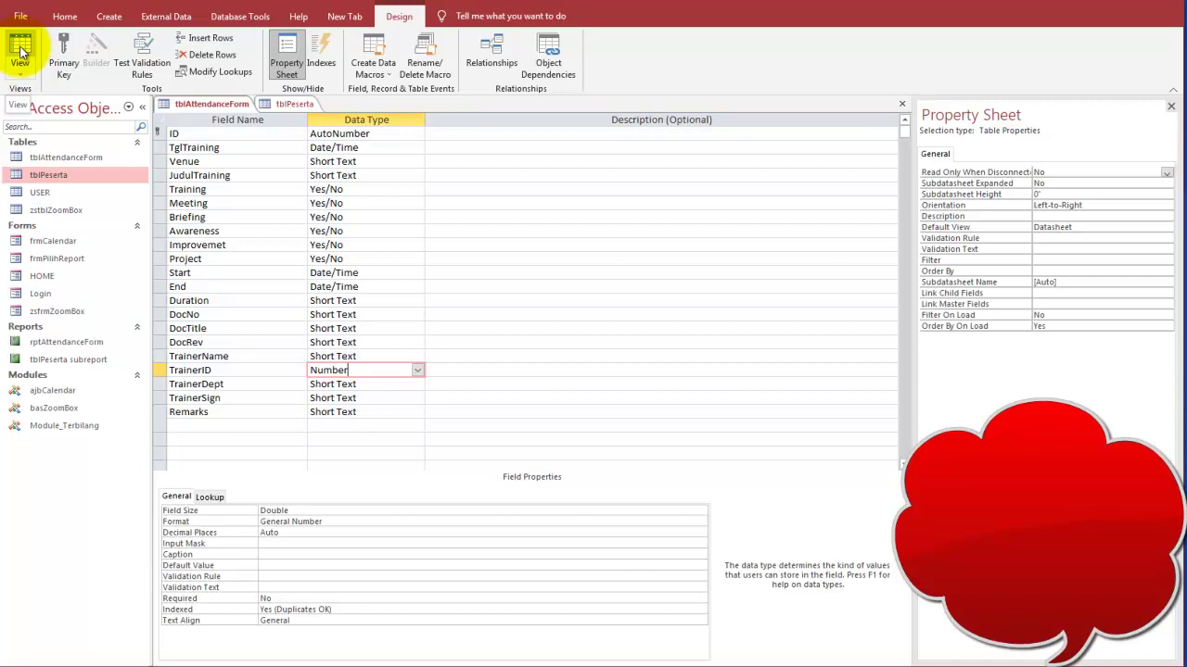
Try to remove the primary key from the ID field of tblAttendanceForm.
{"action": "left_click", "coordinate": [209, 134]}
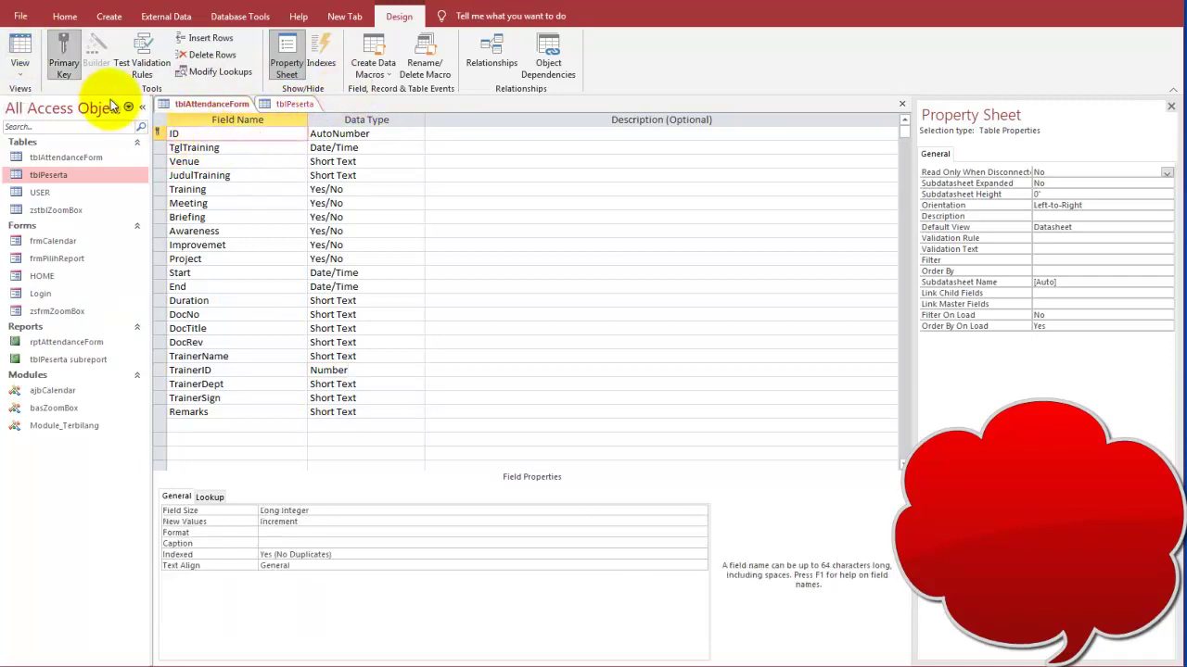
{"action": "left_click", "coordinate": [63, 63]}
{"action": "left_click", "coordinate": [704, 419]}
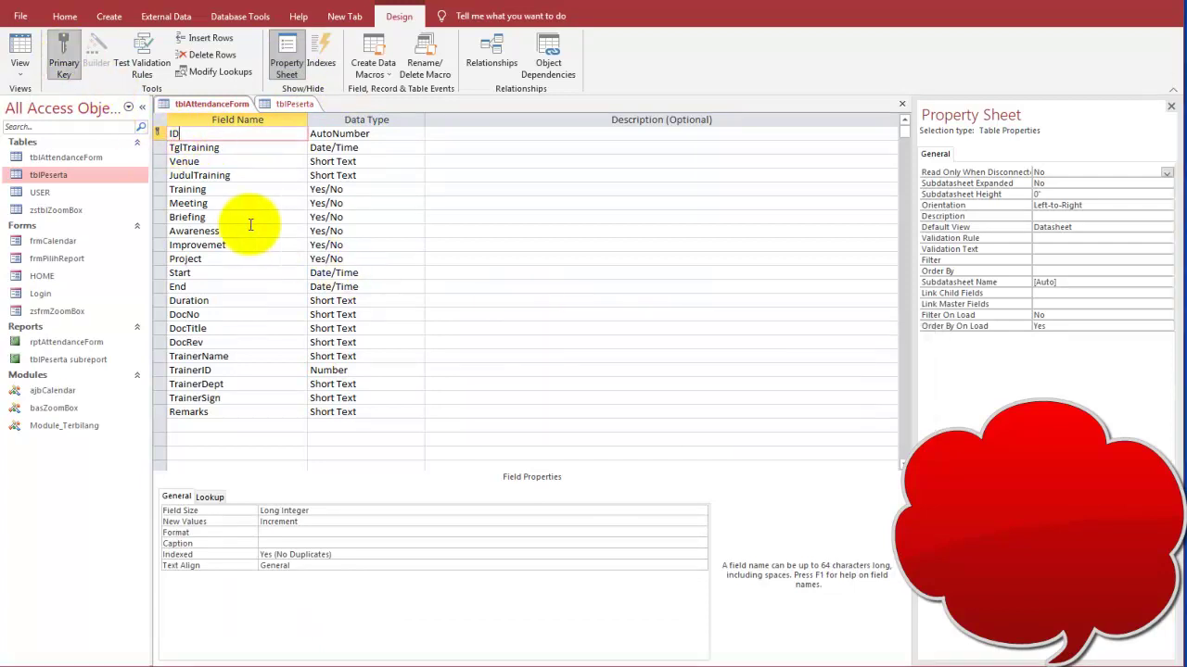
{"action": "left_click", "coordinate": [61, 55]}
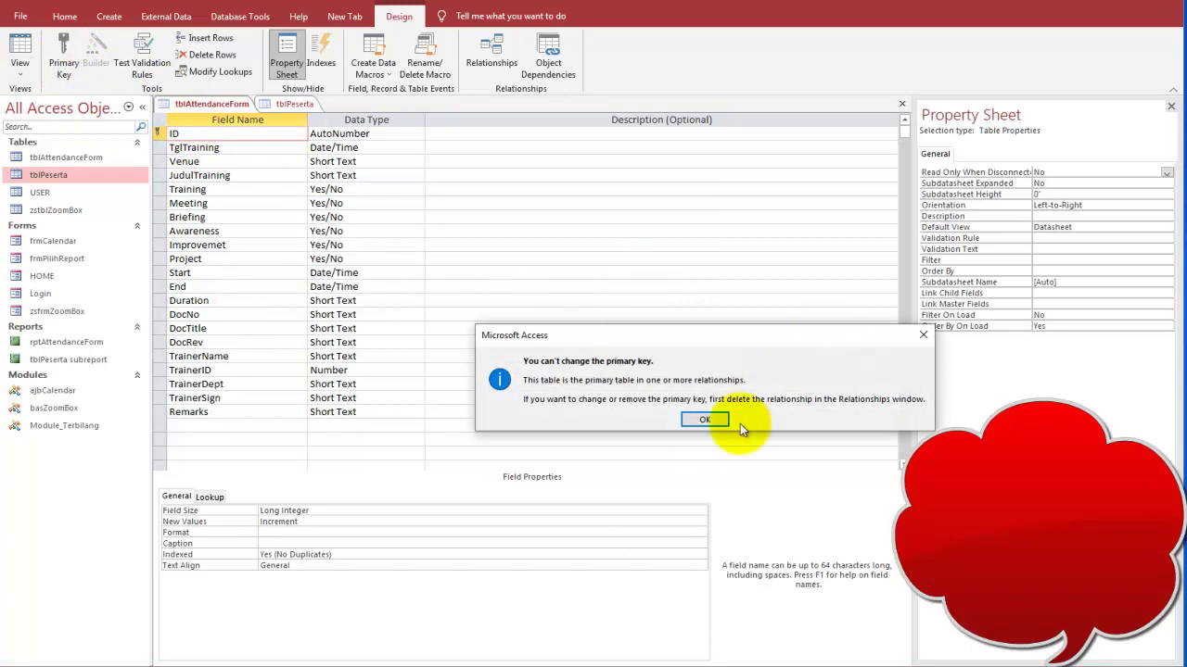
{"action": "left_click", "coordinate": [704, 421]}
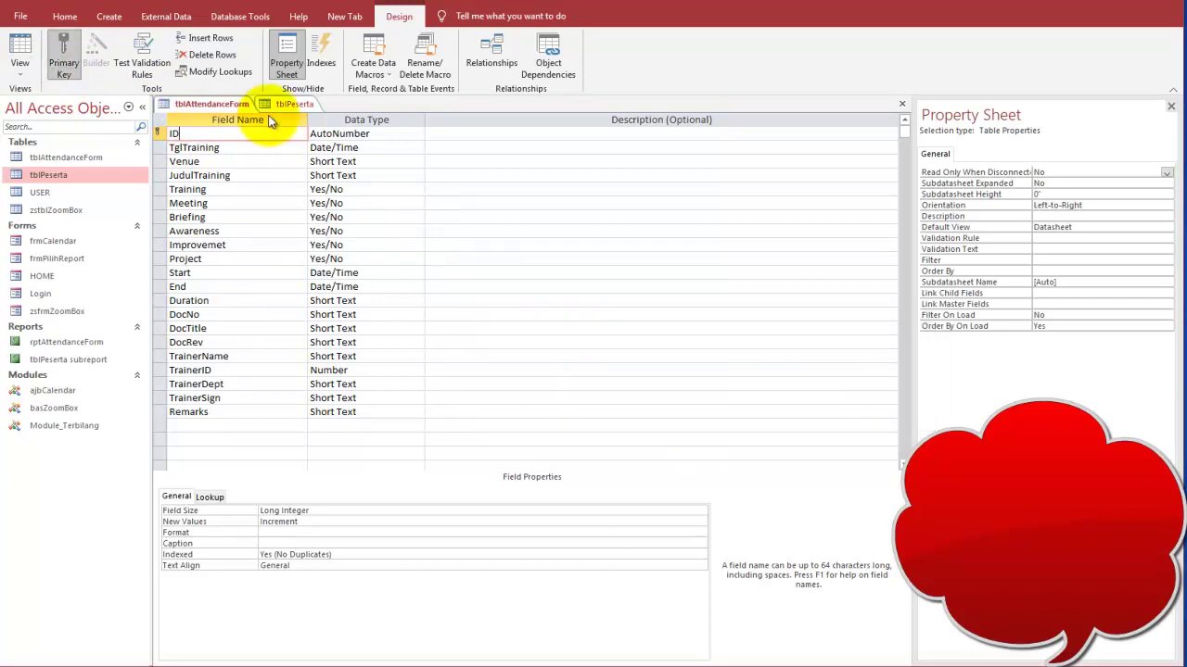
{"action": "left_click", "coordinate": [263, 146]}
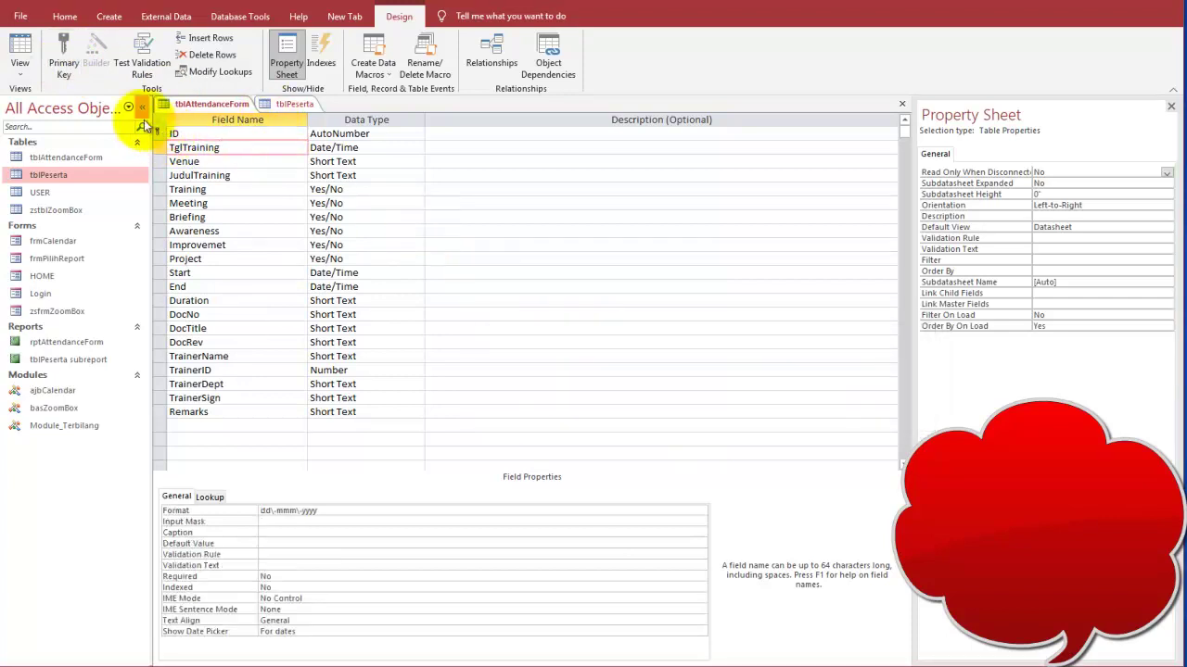
{"action": "left_click", "coordinate": [197, 136]}
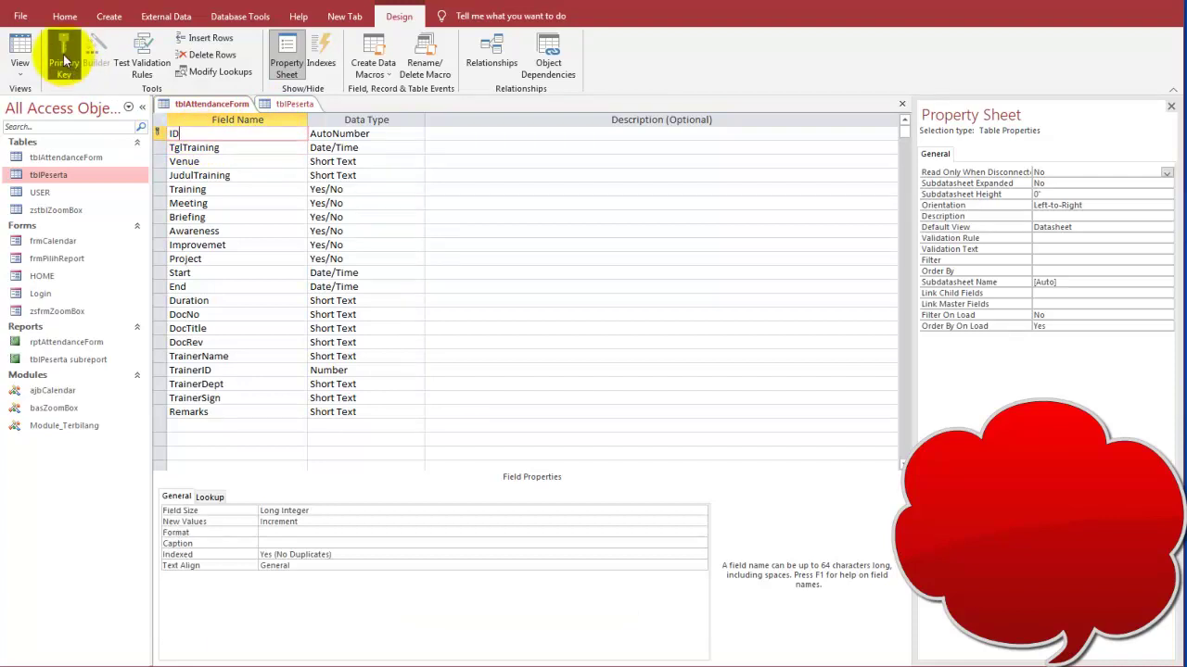
{"action": "left_click", "coordinate": [64, 57]}
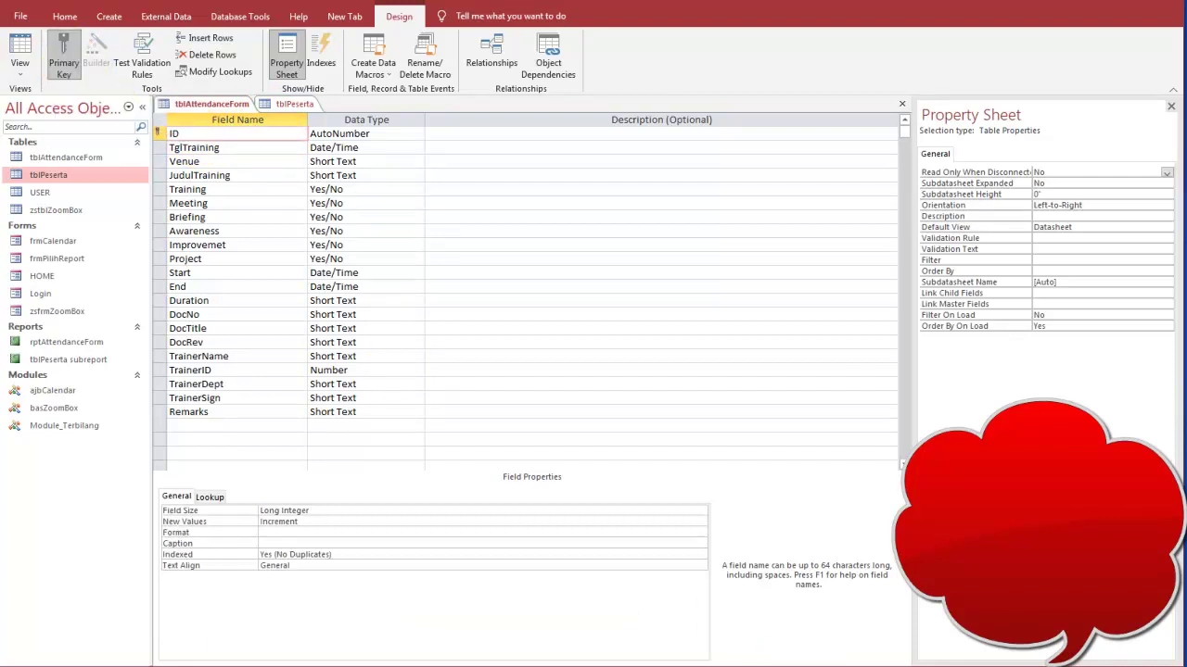
{"action": "mouse_move", "coordinate": [69, 26]}
{"action": "left_mouse_down"}
{"action": "mouse_move", "coordinate": [69, 72]}
{"action": "mouse_move", "coordinate": [79, 52]}
{"action": "mouse_move", "coordinate": [171, 135]}
{"action": "mouse_move", "coordinate": [178, 120]}
{"action": "left_mouse_up"}
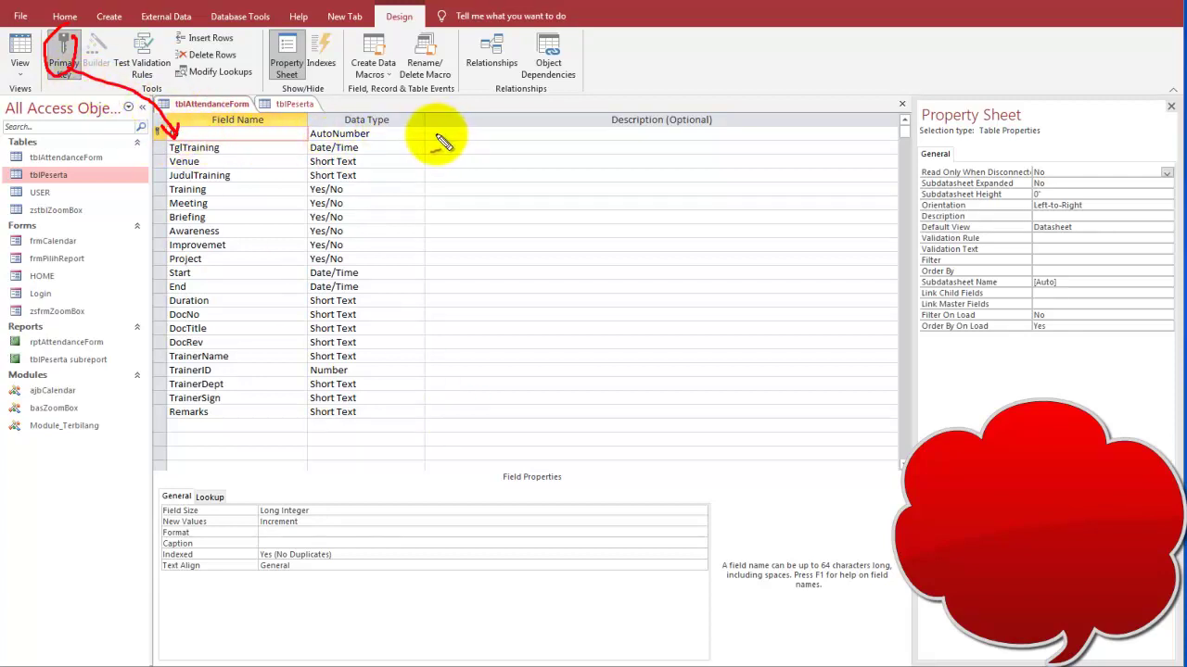
{"action": "mouse_move", "coordinate": [429, 135]}
{"action": "left_mouse_down"}
{"action": "mouse_move", "coordinate": [463, 204]}
{"action": "mouse_move", "coordinate": [455, 336]}
{"action": "left_mouse_up"}
{"action": "mouse_move", "coordinate": [535, 192]}
{"action": "left_mouse_down"}
{"action": "mouse_move", "coordinate": [569, 191]}
{"action": "mouse_move", "coordinate": [538, 189]}
{"action": "mouse_move", "coordinate": [548, 344]}
{"action": "mouse_move", "coordinate": [674, 350]}
{"action": "left_mouse_up"}
{"action": "left_click_drag", "start_coordinate": [656, 196], "coordinate": [675, 336]}
{"action": "left_click_drag", "start_coordinate": [547, 250], "coordinate": [656, 239]}
{"action": "mouse_move", "coordinate": [671, 193]}
{"action": "left_mouse_down"}
{"action": "mouse_move", "coordinate": [705, 293]}
{"action": "mouse_move", "coordinate": [702, 356]}
{"action": "left_mouse_up"}
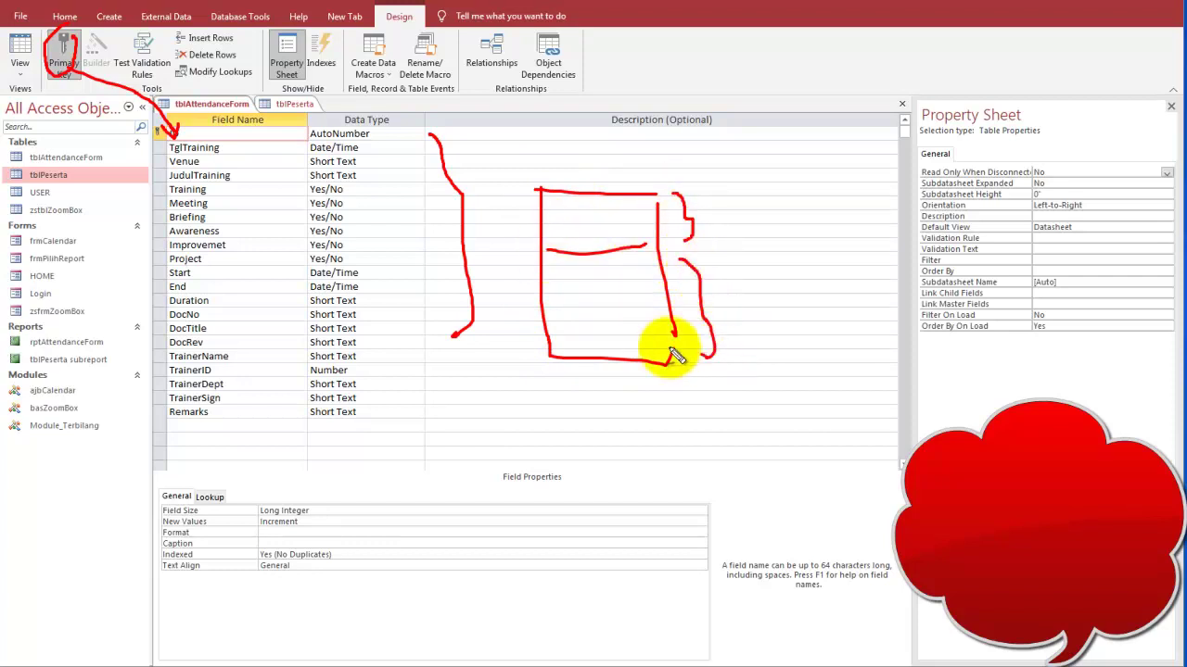
{"action": "mouse_move", "coordinate": [584, 293]}
{"action": "left_mouse_down"}
{"action": "mouse_move", "coordinate": [587, 310]}
{"action": "mouse_move", "coordinate": [621, 313]}
{"action": "mouse_move", "coordinate": [617, 300]}
{"action": "mouse_move", "coordinate": [636, 318]}
{"action": "mouse_move", "coordinate": [647, 304]}
{"action": "left_mouse_up"}
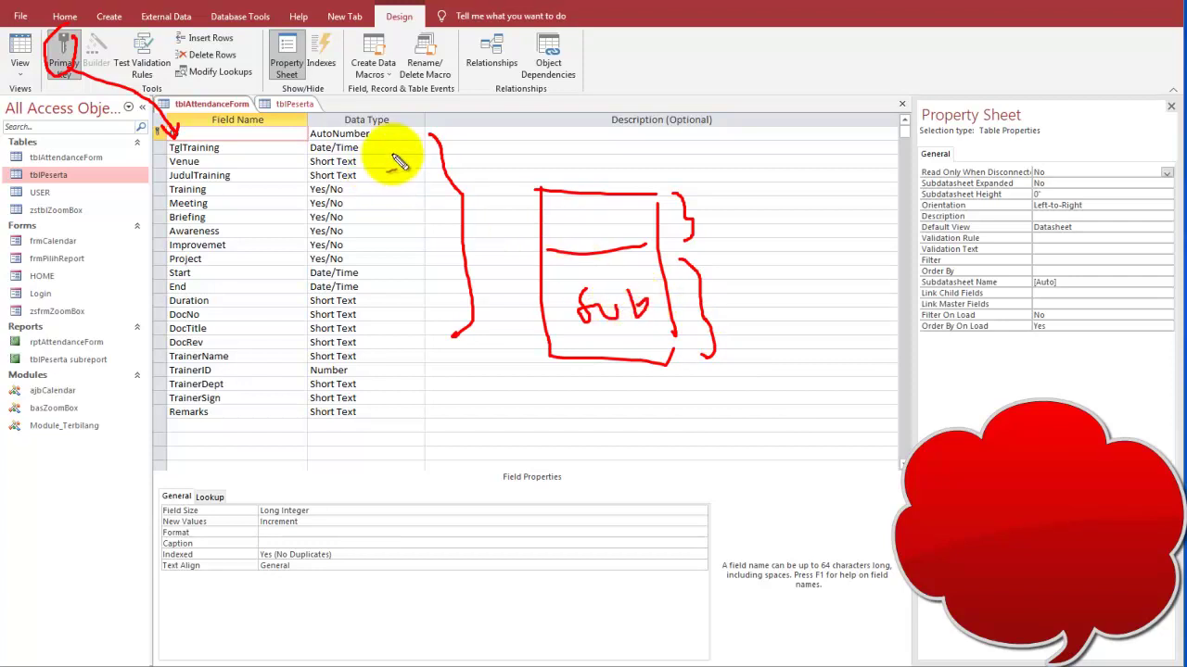
{"action": "left_click_drag", "start_coordinate": [458, 191], "coordinate": [562, 215]}
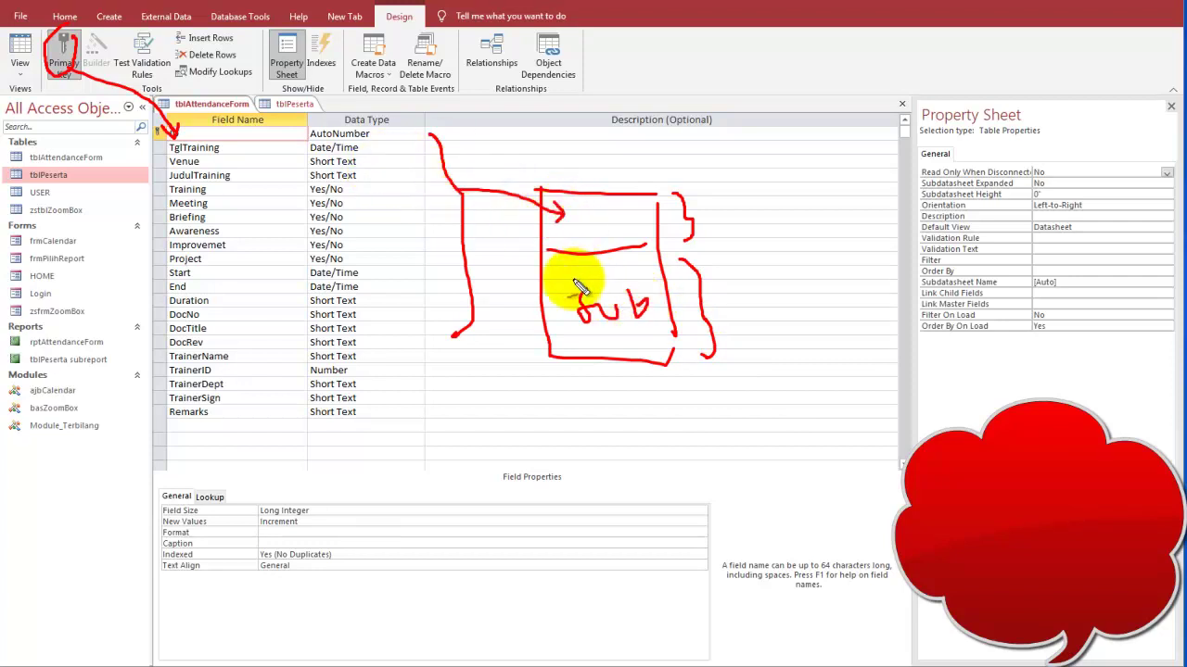
{"action": "mouse_move", "coordinate": [303, 89]}
{"action": "left_mouse_down"}
{"action": "mouse_move", "coordinate": [275, 115]}
{"action": "mouse_move", "coordinate": [315, 107]}
{"action": "mouse_move", "coordinate": [390, 185]}
{"action": "mouse_move", "coordinate": [580, 330]}
{"action": "left_mouse_up"}
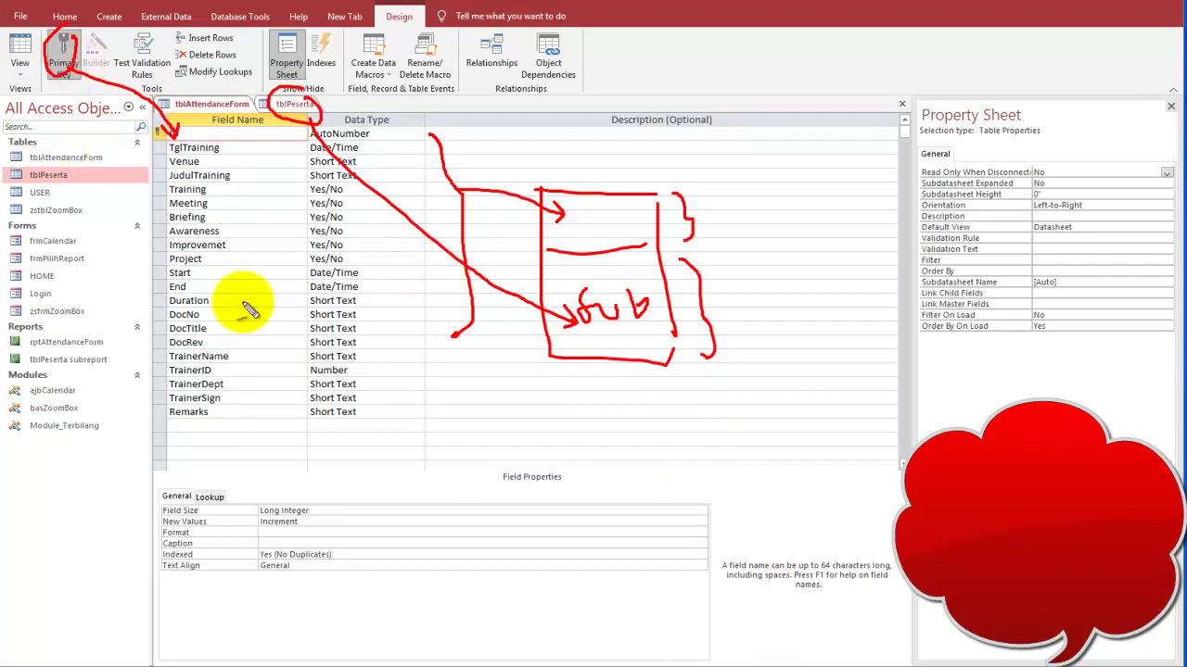
{"action": "key", "text": "Escape"}
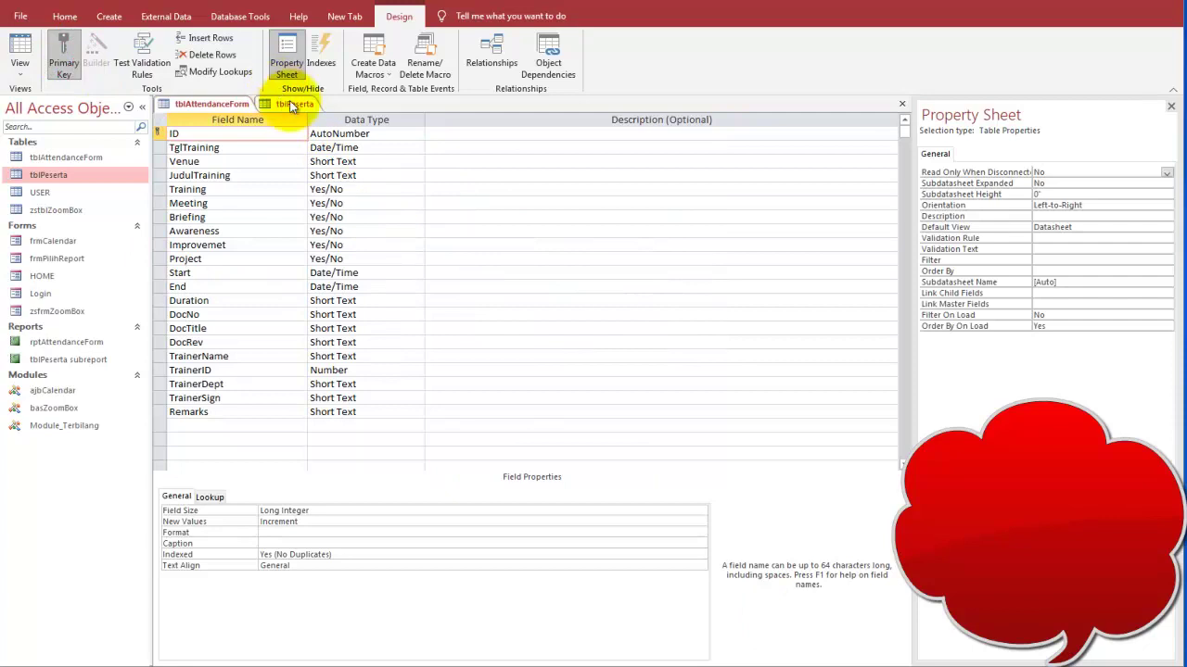
Show tblPeserta in Design view and examine the data types of the ID, TrainingCode and TraineeID fields.
{"action": "left_click", "coordinate": [291, 104]}
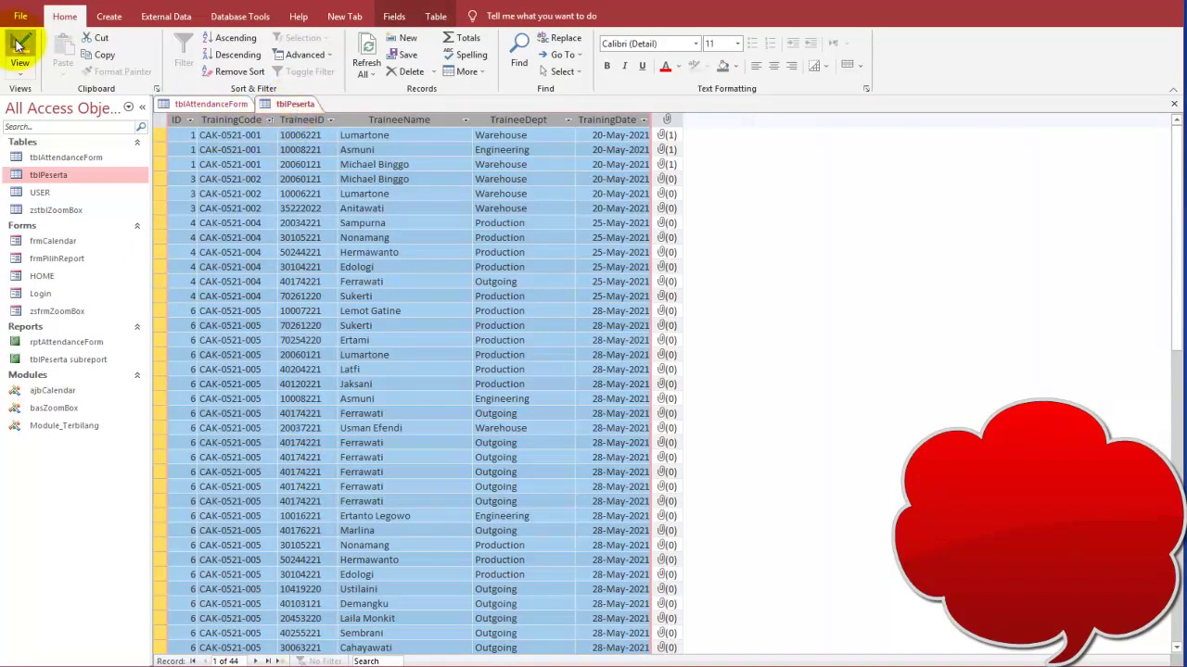
{"action": "left_click", "coordinate": [18, 44]}
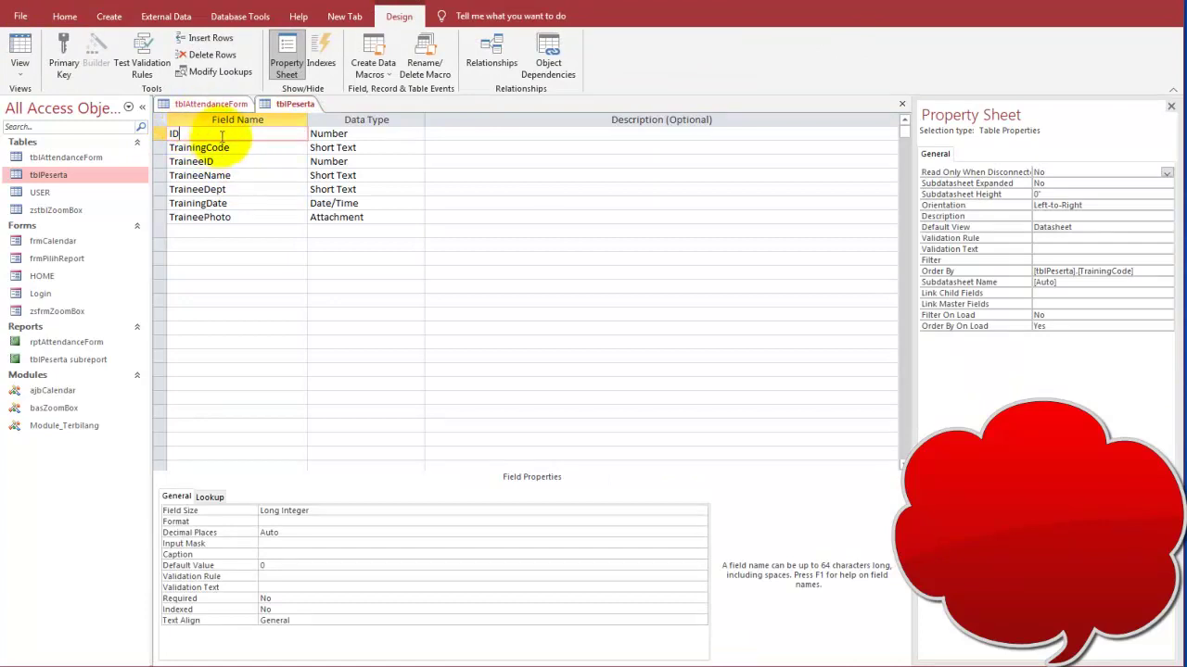
{"action": "left_click", "coordinate": [226, 148]}
{"action": "left_click", "coordinate": [208, 133]}
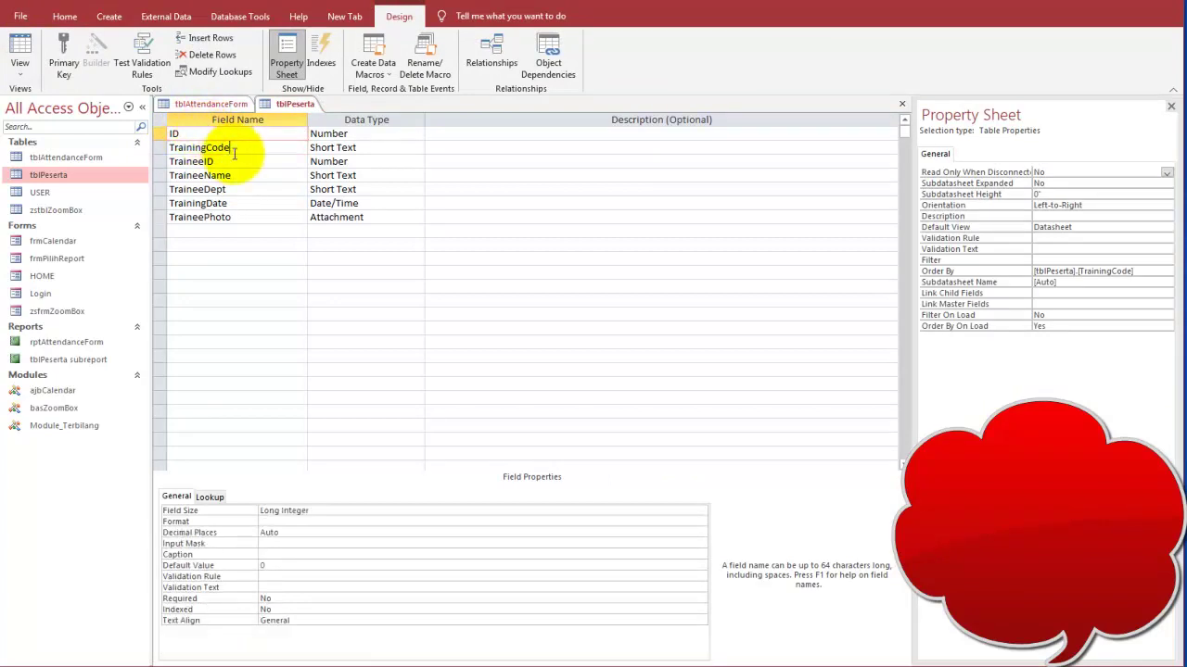
{"action": "left_click", "coordinate": [200, 147]}
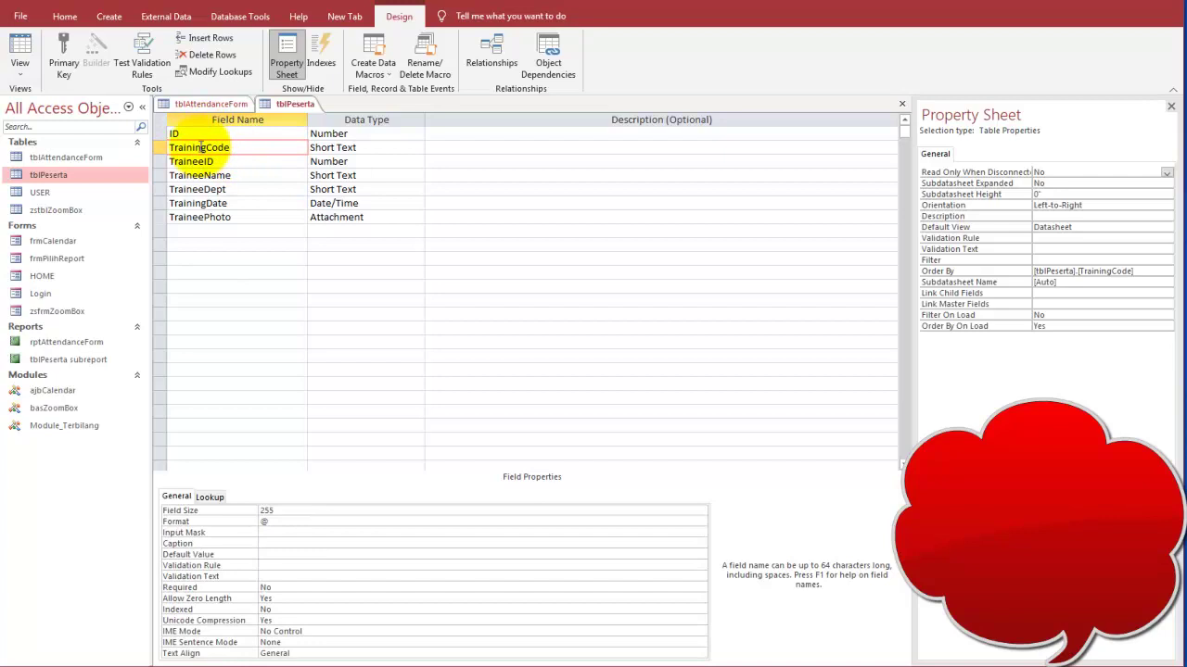
{"action": "left_click", "coordinate": [247, 162]}
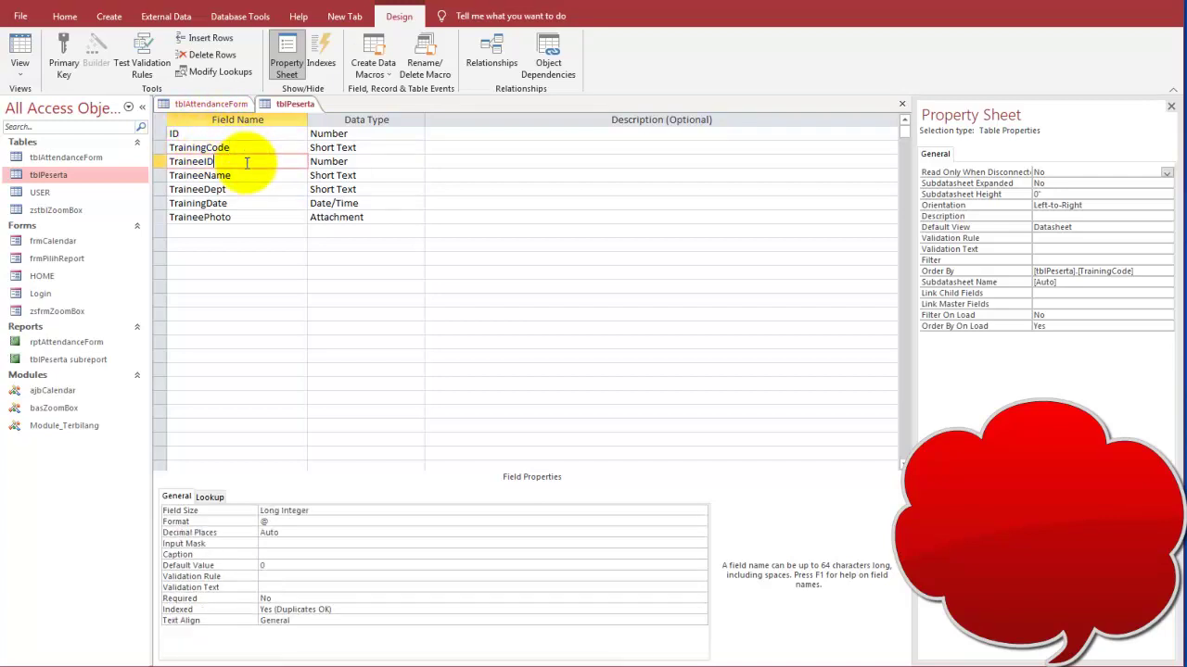
Examine the TraineeName, TraineeDept and TrainingDate fields of tblPeserta's design and return to its ID field.
{"action": "left_click", "coordinate": [226, 175]}
{"action": "left_click", "coordinate": [243, 189]}
{"action": "left_click", "coordinate": [255, 203]}
{"action": "key", "text": "Up"}
{"action": "key", "text": "Up"}
{"action": "key", "text": "Up"}
{"action": "key", "text": "Up"}
{"action": "key", "text": "Up"}
{"action": "key", "text": "Up"}
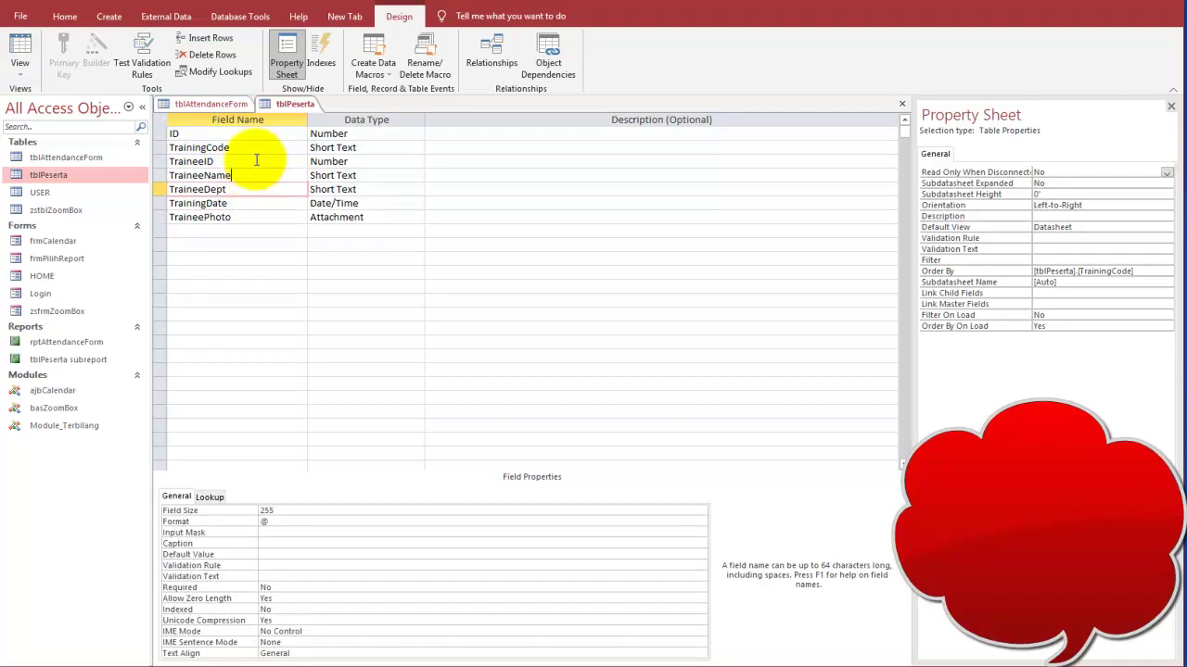
{"action": "left_click", "coordinate": [246, 189]}
{"action": "left_click", "coordinate": [241, 162]}
{"action": "left_click", "coordinate": [229, 131]}
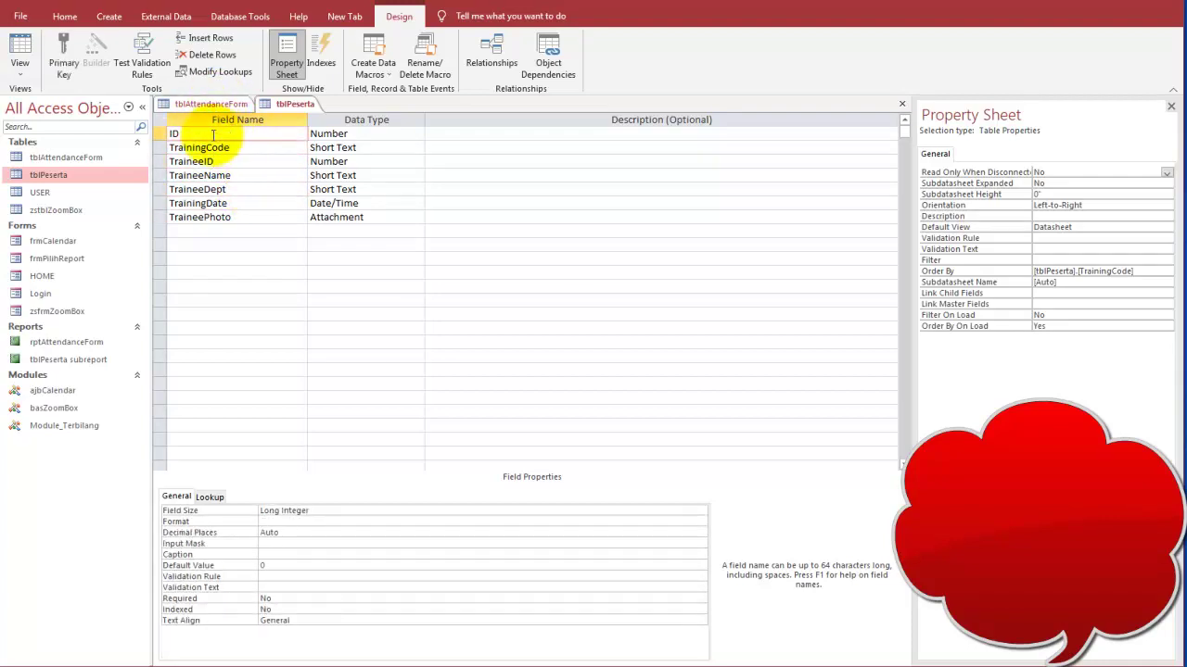
Switch tblPeserta to Datasheet view and copy the range B2:O7 from the Data Training sheet in Excel.
{"action": "left_click", "coordinate": [20, 51]}
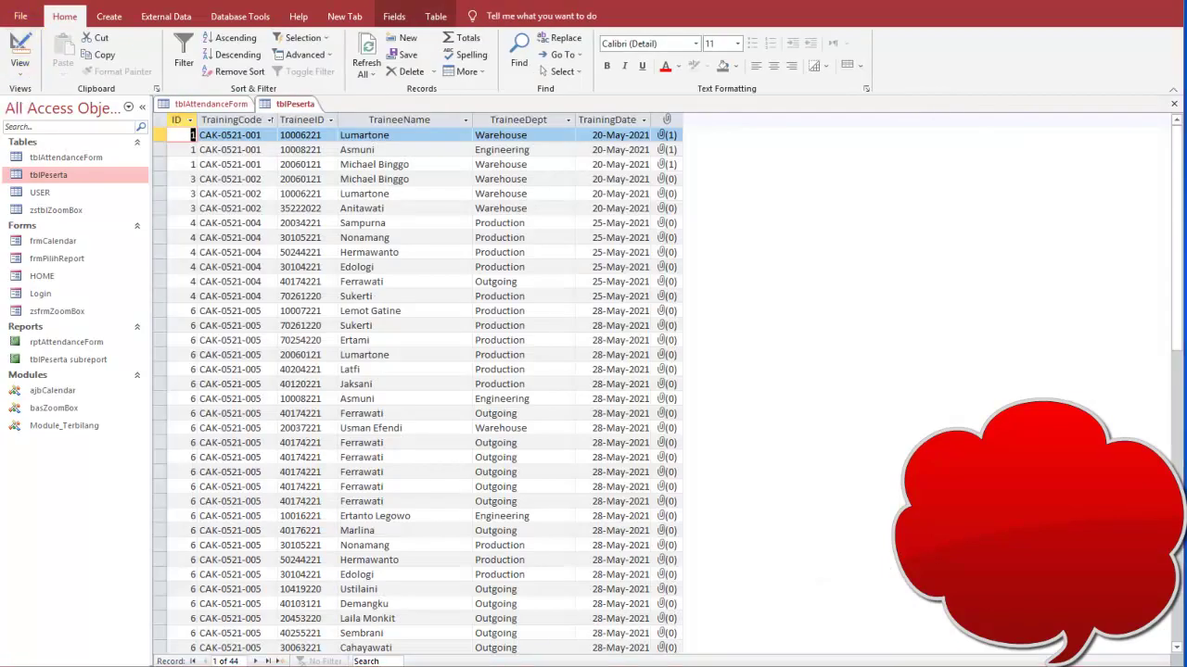
{"action": "key", "text": "alt+Tab"}
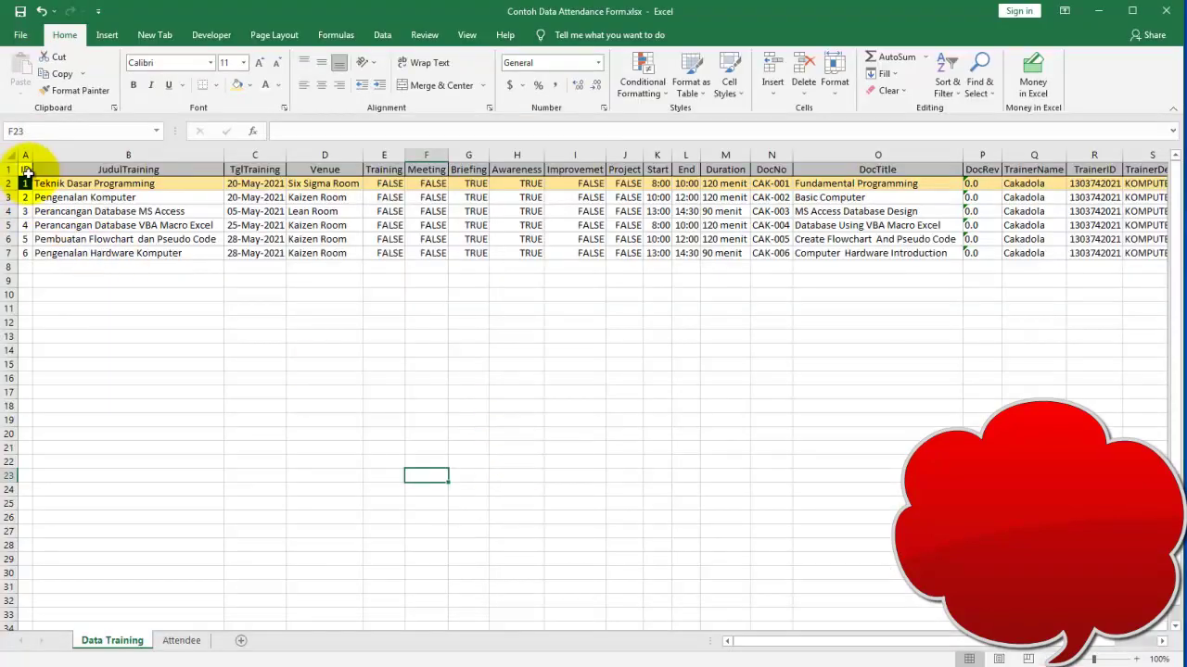
{"action": "left_click_drag", "start_coordinate": [42, 184], "coordinate": [911, 246]}
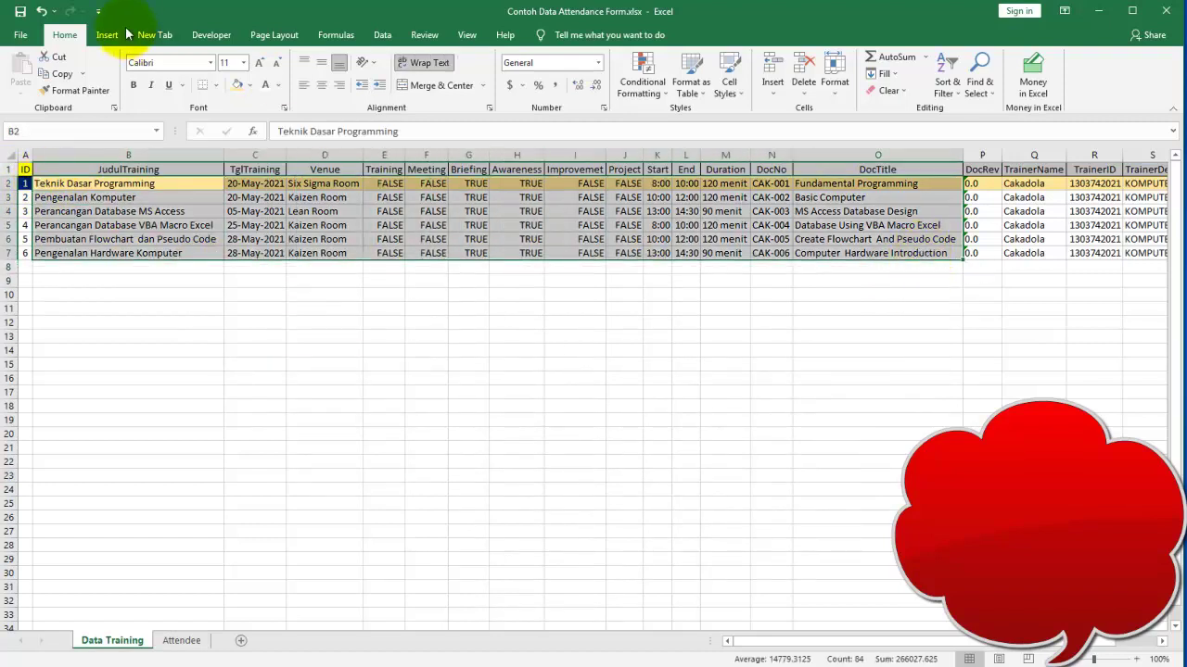
{"action": "left_click", "coordinate": [57, 73]}
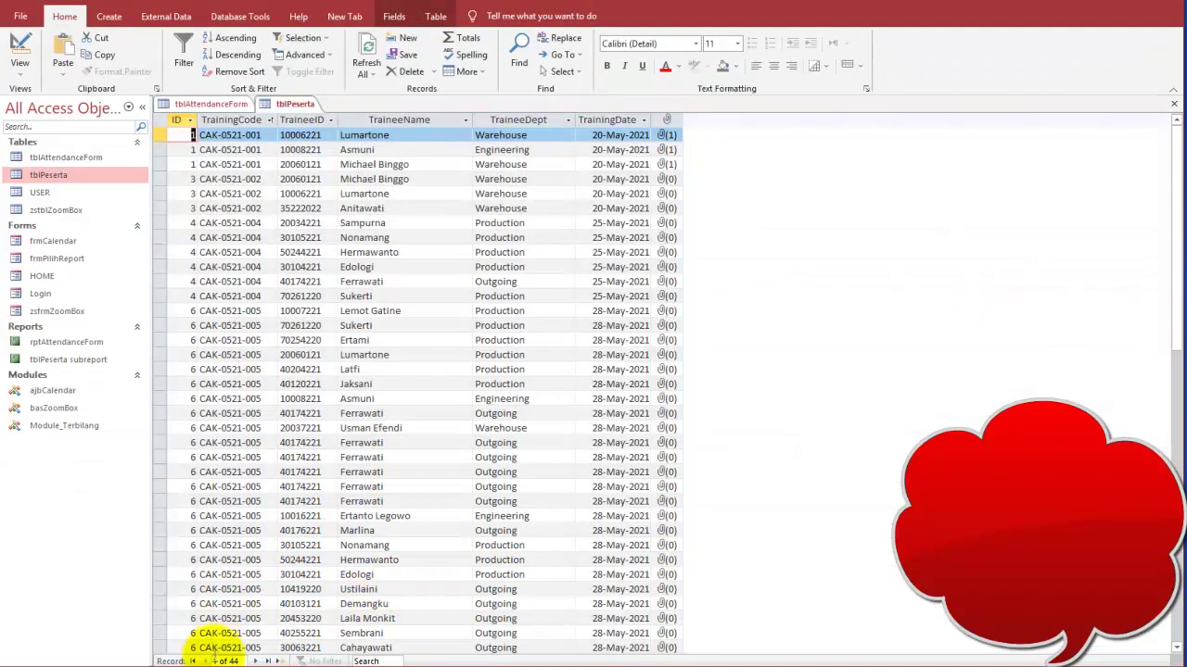
Switch back to Access and select the TrainingCode through TrainingDate cells of tblPeserta's new record.
{"action": "left_click", "coordinate": [277, 661]}
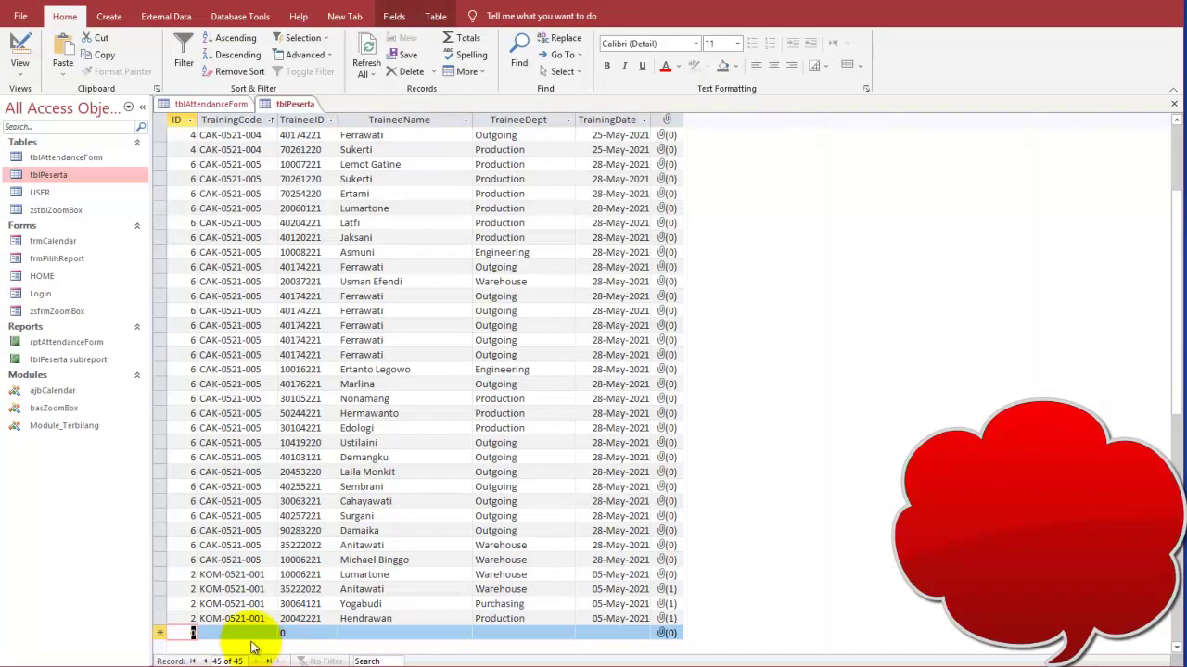
{"action": "left_click_drag", "start_coordinate": [197, 633], "coordinate": [598, 634]}
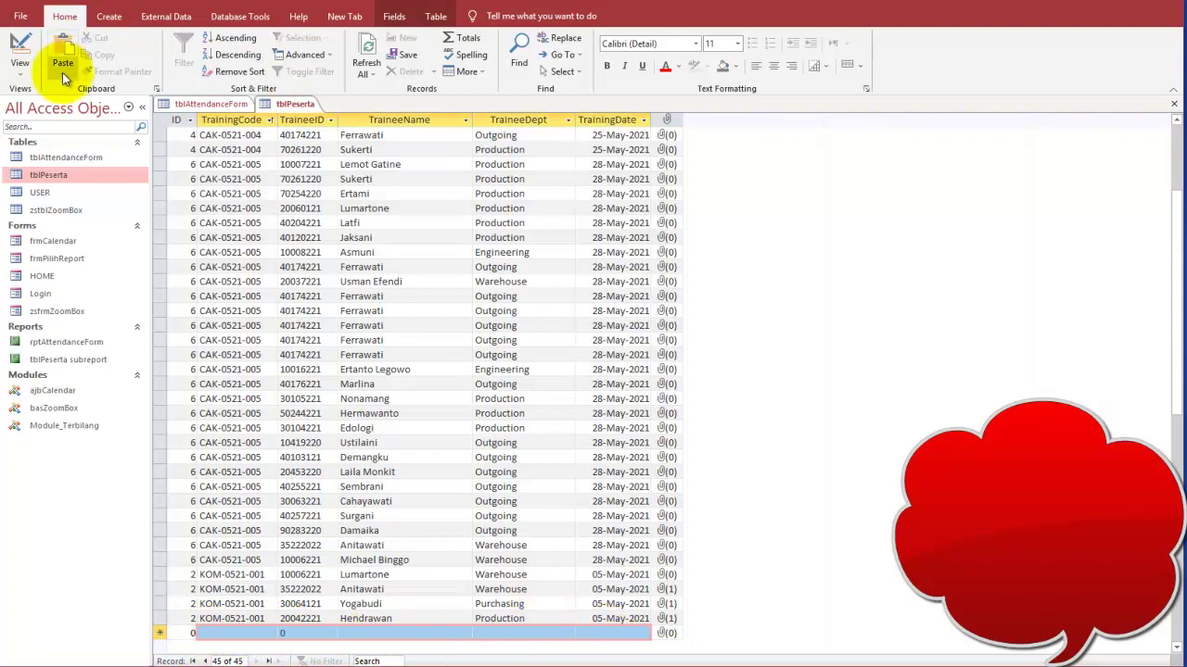
{"action": "scroll", "coordinate": [436, 218], "scroll_direction": "up", "scroll_amount": 4}
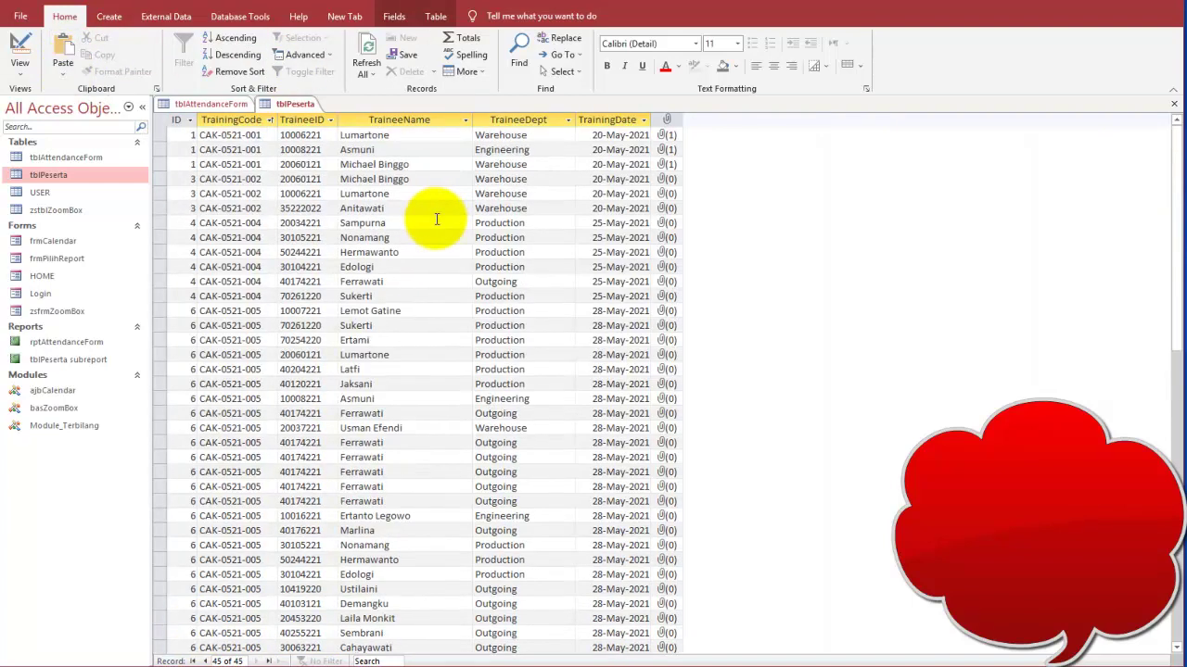
Show tblAttendanceForm in Datasheet view, compare its records with tblPeserta, and bring up the database tools.
{"action": "left_click", "coordinate": [216, 103]}
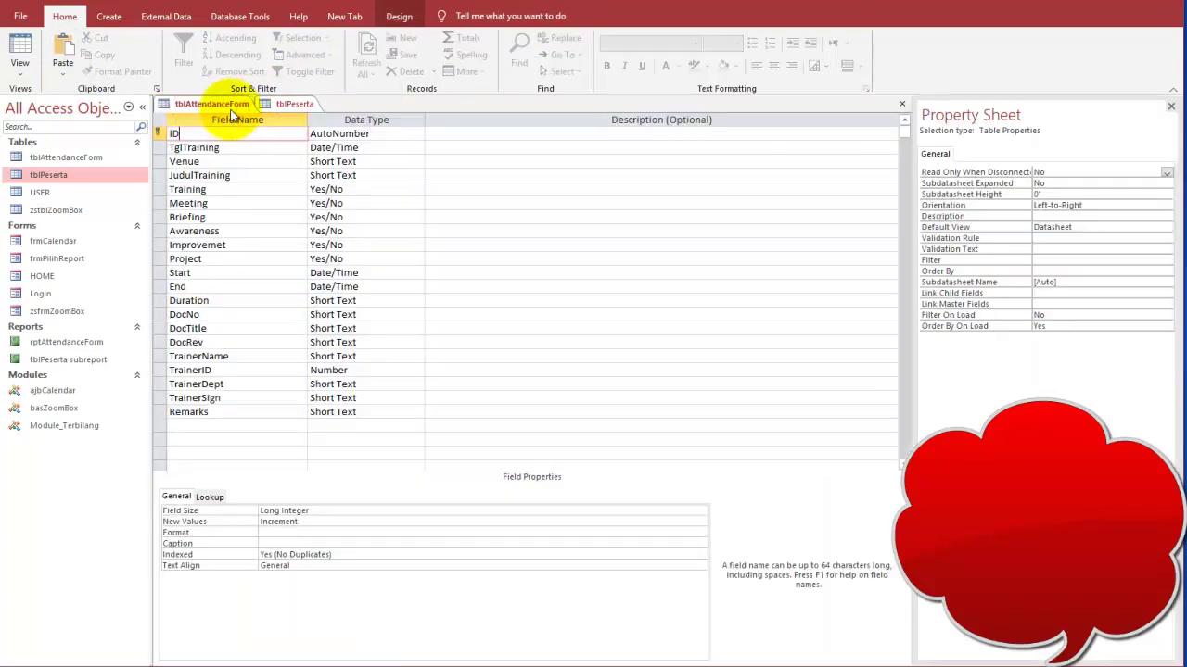
{"action": "left_click", "coordinate": [295, 104]}
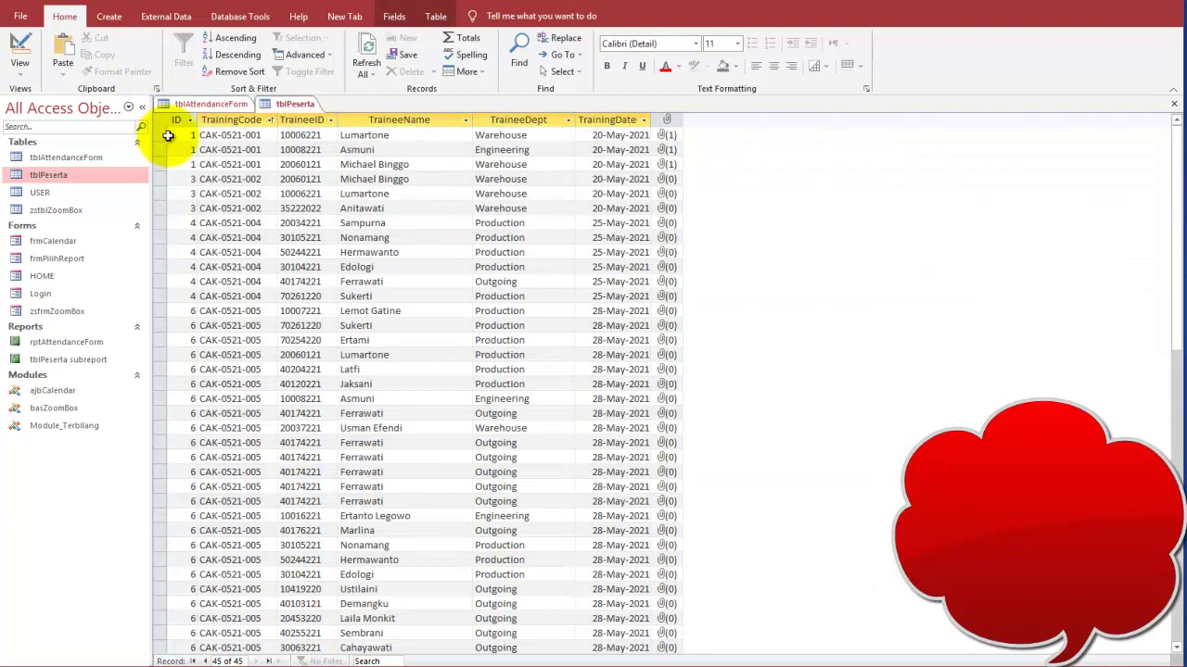
{"action": "left_click", "coordinate": [220, 107]}
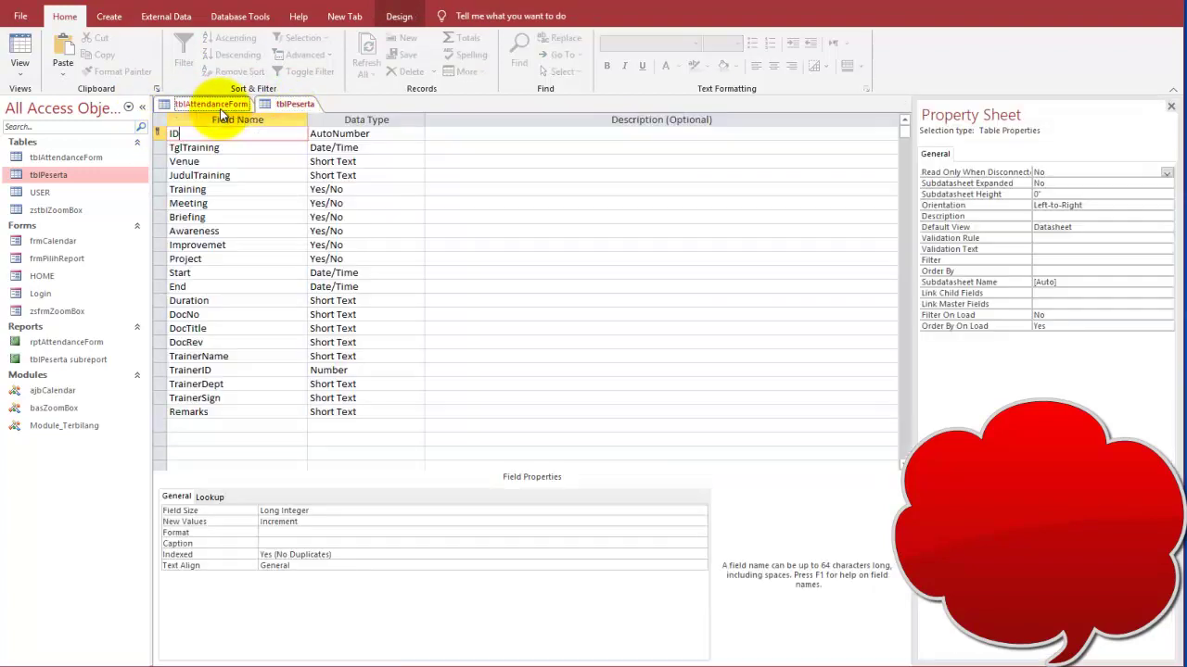
{"action": "left_click", "coordinate": [19, 51]}
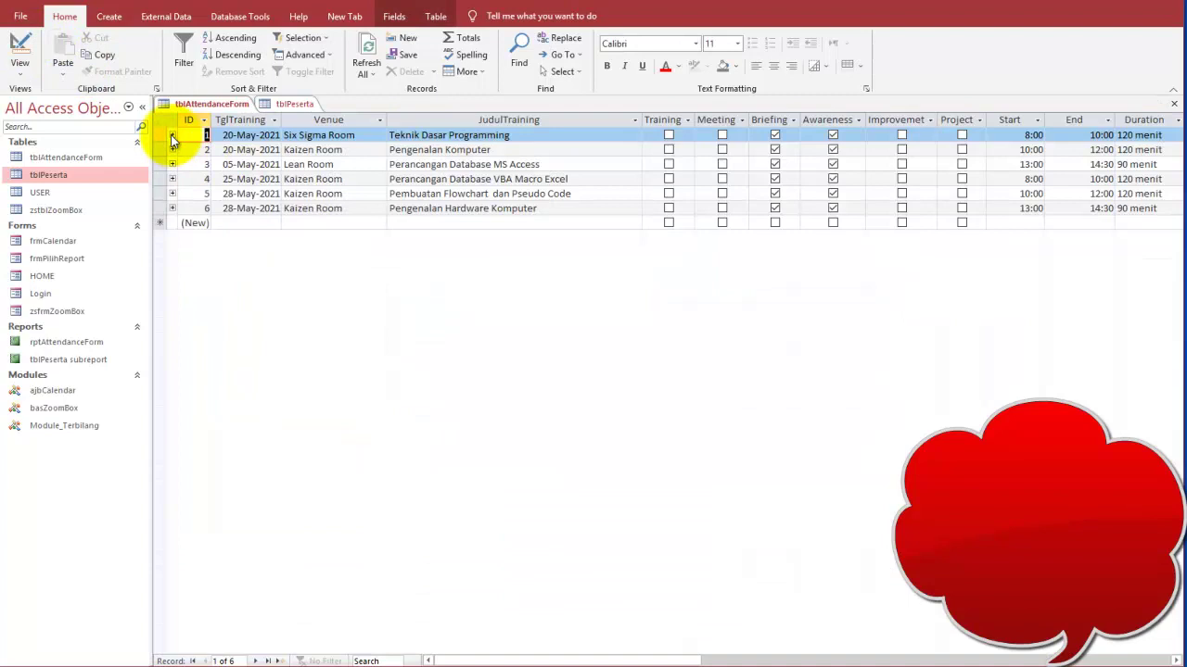
{"action": "left_click", "coordinate": [294, 104]}
{"action": "left_click", "coordinate": [180, 144]}
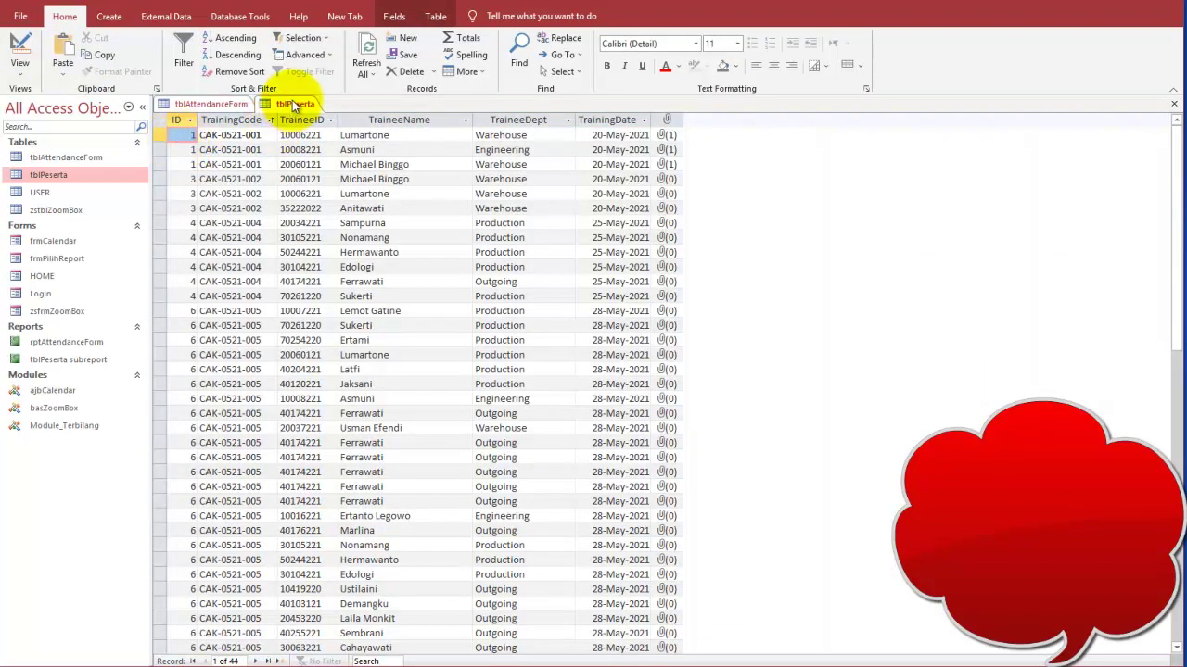
{"action": "left_click", "coordinate": [223, 104]}
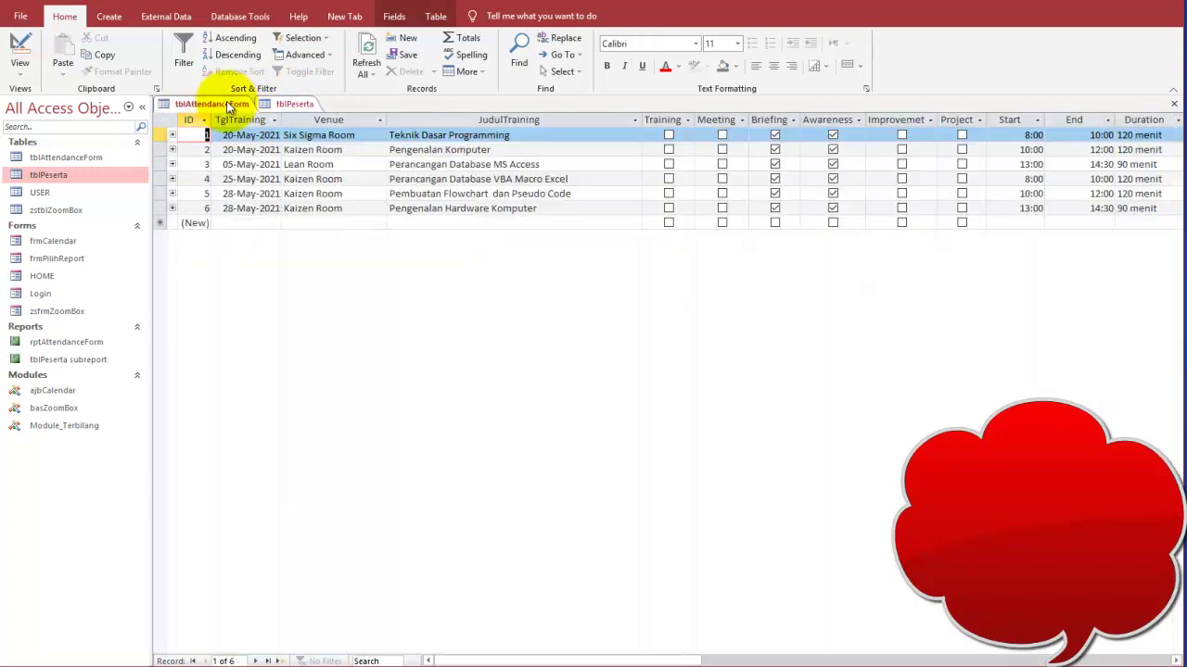
{"action": "left_click", "coordinate": [237, 18]}
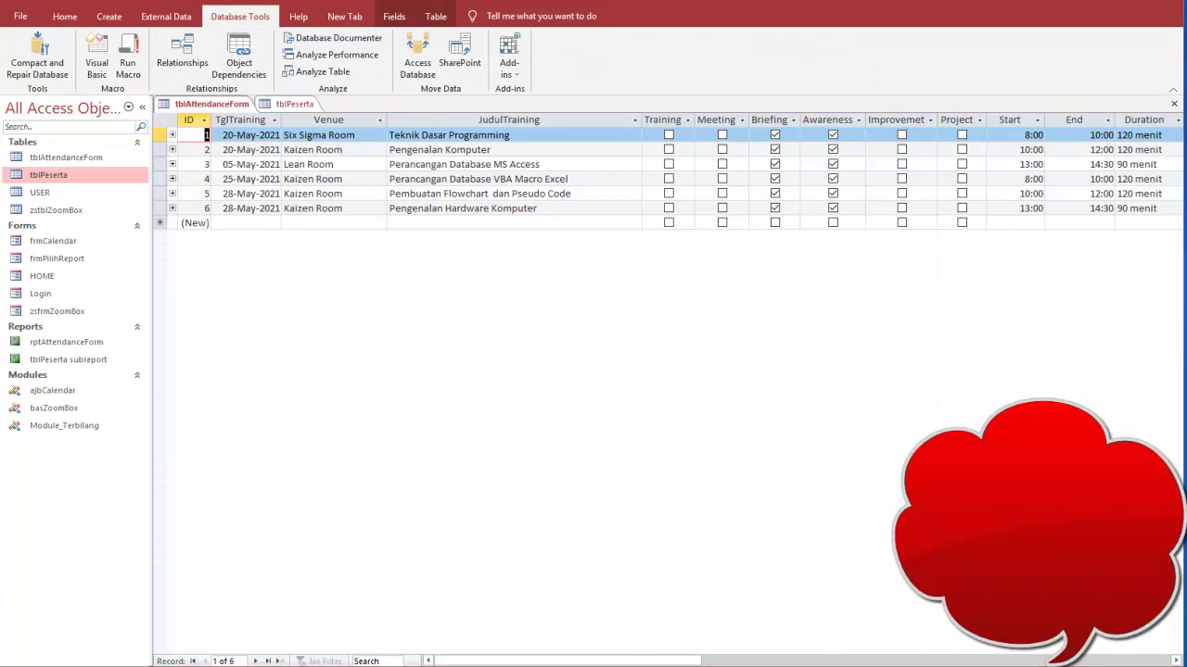
{"action": "mouse_move", "coordinate": [197, 26]}
{"action": "left_mouse_down"}
{"action": "mouse_move", "coordinate": [156, 50]}
{"action": "mouse_move", "coordinate": [202, 82]}
{"action": "mouse_move", "coordinate": [181, 46]}
{"action": "mouse_move", "coordinate": [158, 119]}
{"action": "mouse_move", "coordinate": [177, 127]}
{"action": "left_mouse_up"}
{"action": "left_click_drag", "start_coordinate": [170, 223], "coordinate": [182, 224]}
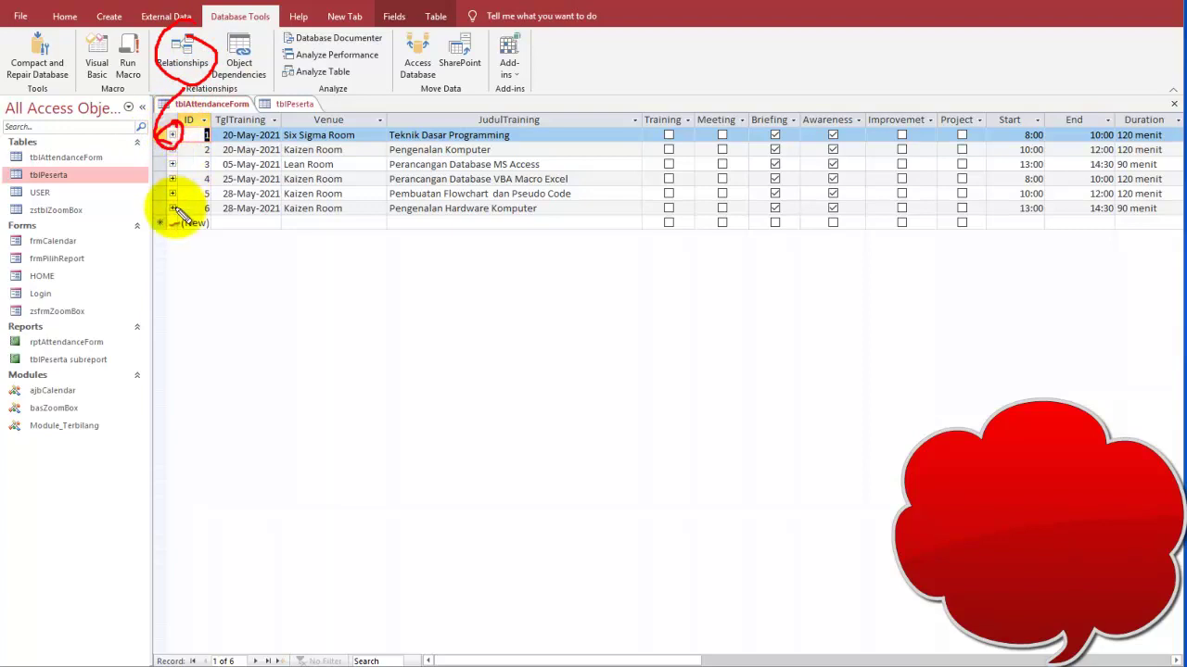
{"action": "key", "text": "ctrl+z"}
{"action": "mouse_move", "coordinate": [237, 287]}
{"action": "left_mouse_down"}
{"action": "mouse_move", "coordinate": [232, 310]}
{"action": "mouse_move", "coordinate": [252, 287]}
{"action": "mouse_move", "coordinate": [252, 305]}
{"action": "mouse_move", "coordinate": [215, 324]}
{"action": "mouse_move", "coordinate": [252, 329]}
{"action": "left_mouse_up"}
{"action": "left_click_drag", "start_coordinate": [191, 56], "coordinate": [230, 276]}
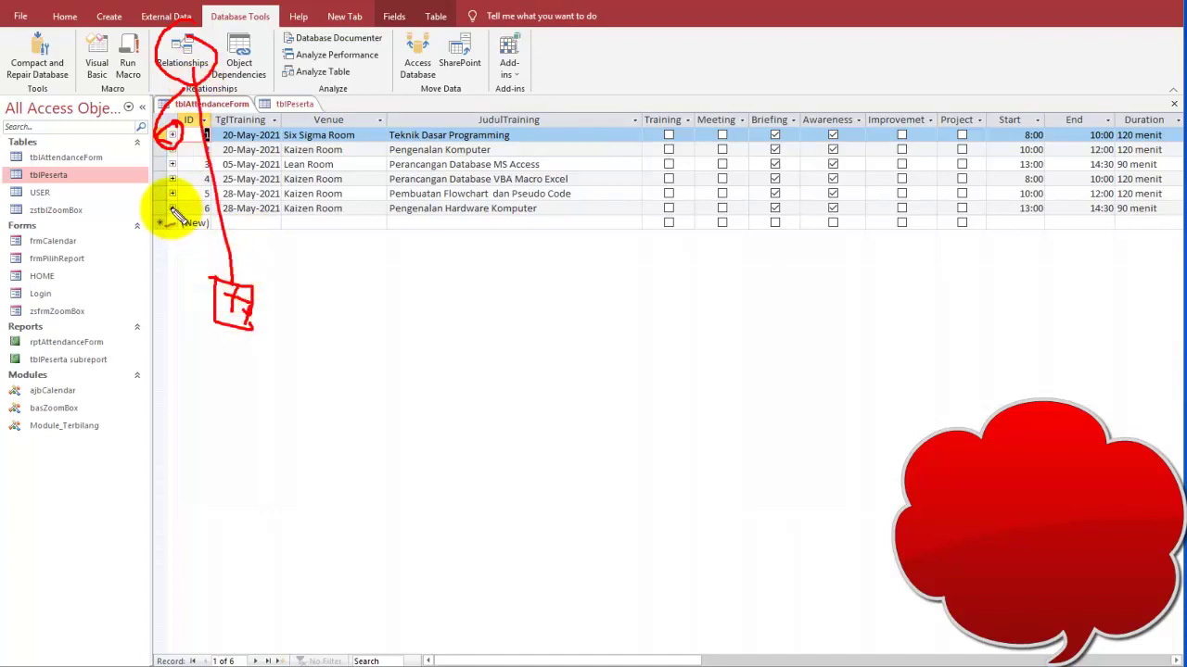
Close the tblPeserta and tblAttendanceForm tables, saving the layout changes to tblAttendanceForm.
{"action": "right_click", "coordinate": [279, 103]}
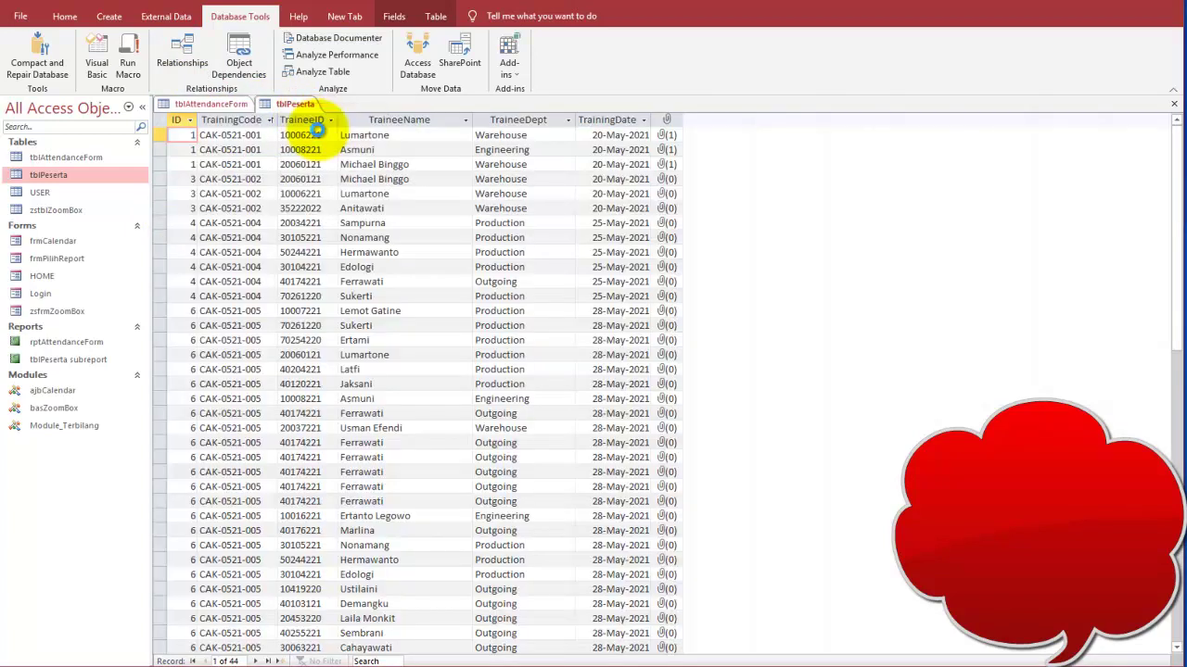
{"action": "left_click", "coordinate": [313, 131]}
{"action": "right_click", "coordinate": [239, 104]}
{"action": "left_click", "coordinate": [264, 131]}
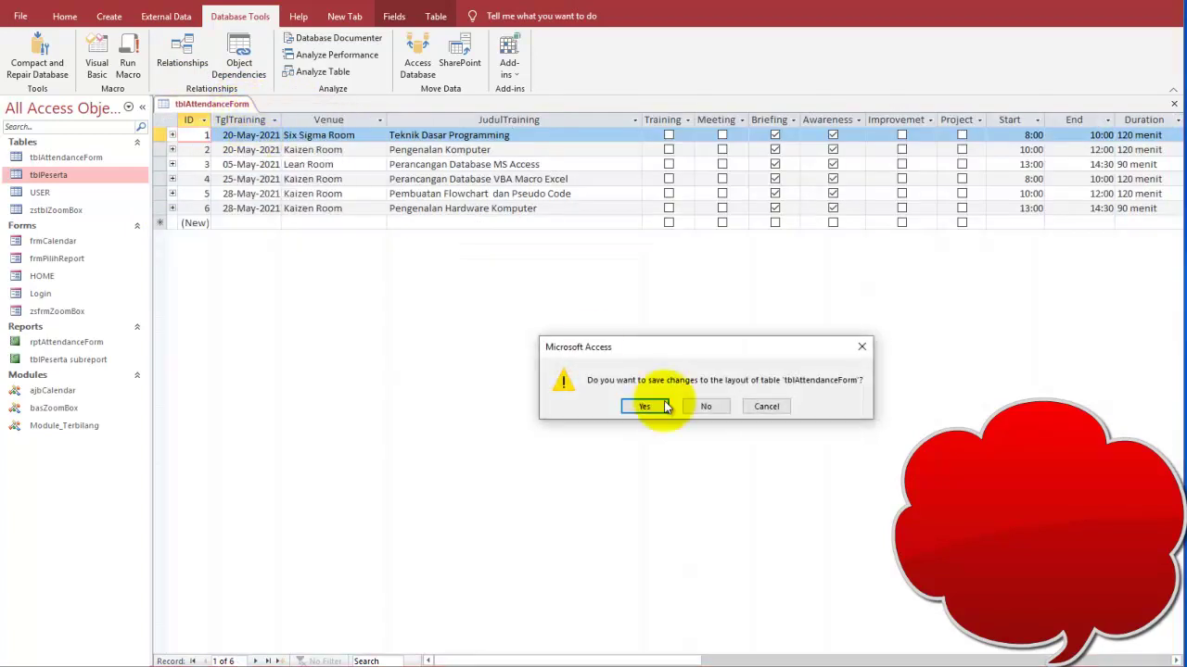
{"action": "left_click", "coordinate": [639, 409]}
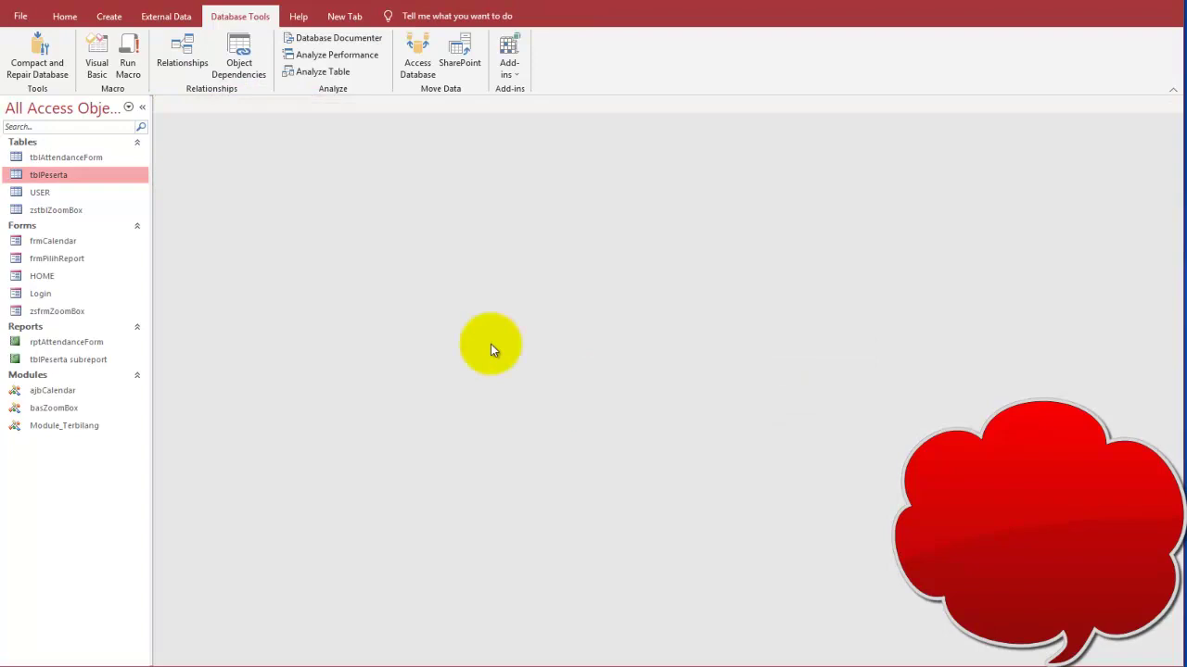
Open the Relationships window and move the tblPeserta box lower in the diagram.
{"action": "left_click", "coordinate": [186, 56]}
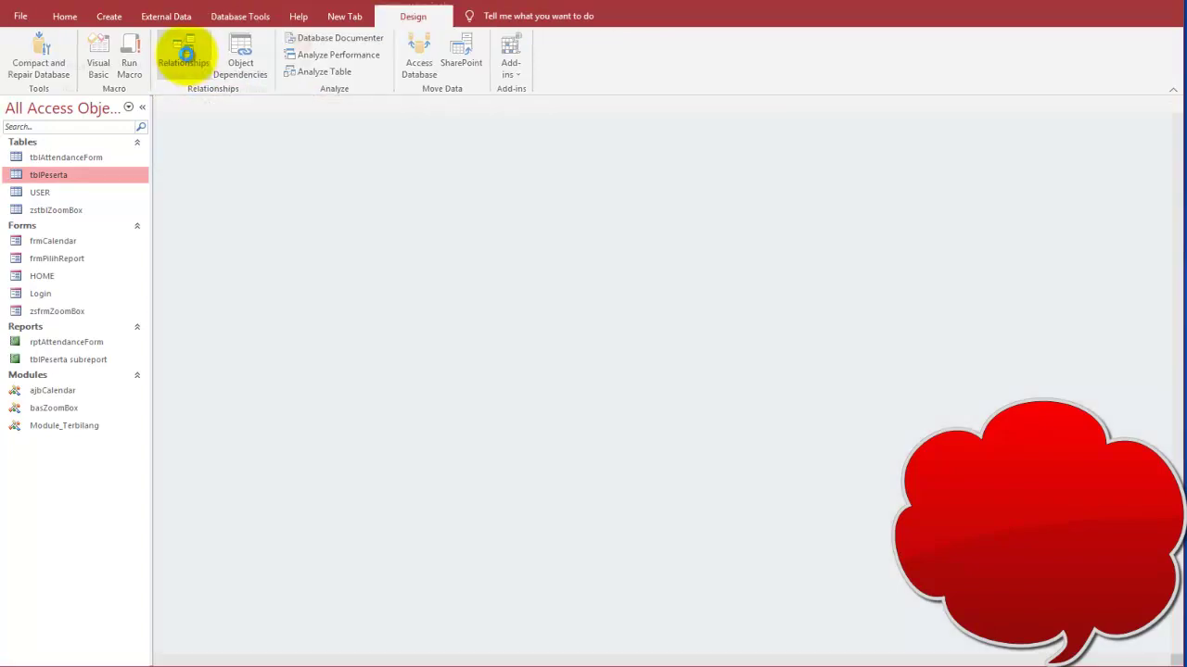
{"action": "left_click_drag", "start_coordinate": [485, 343], "coordinate": [490, 379]}
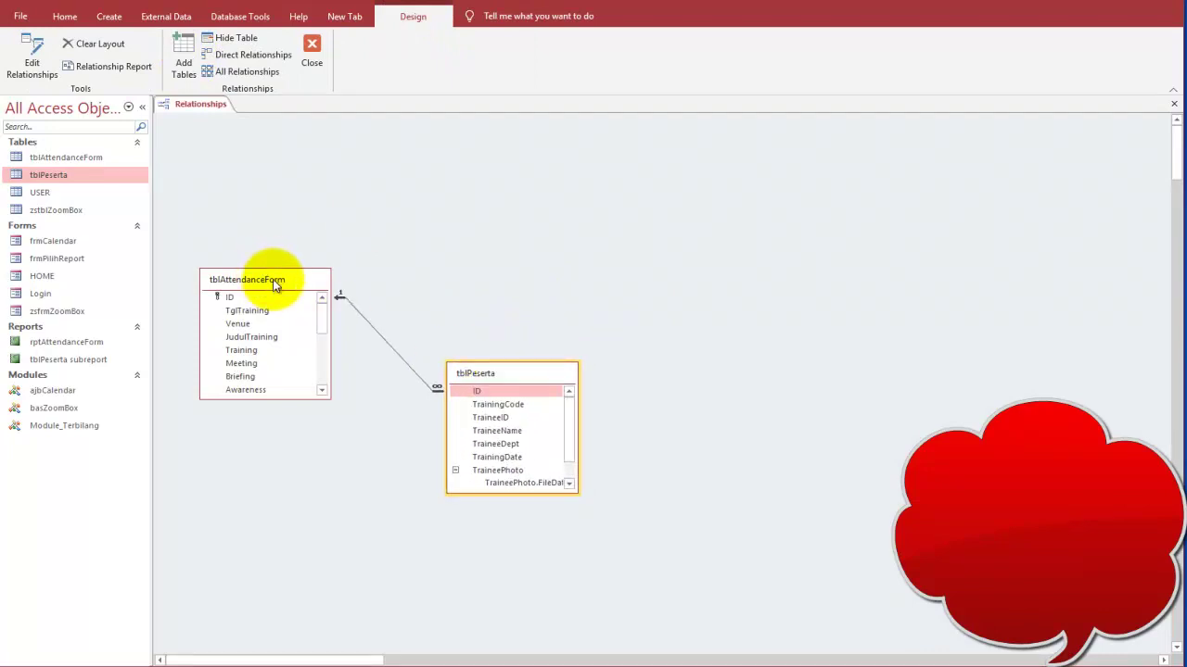
Add a second copy of tblPeserta to the relationships diagram from the list of available tables.
{"action": "right_click", "coordinate": [616, 222]}
{"action": "left_click", "coordinate": [660, 230]}
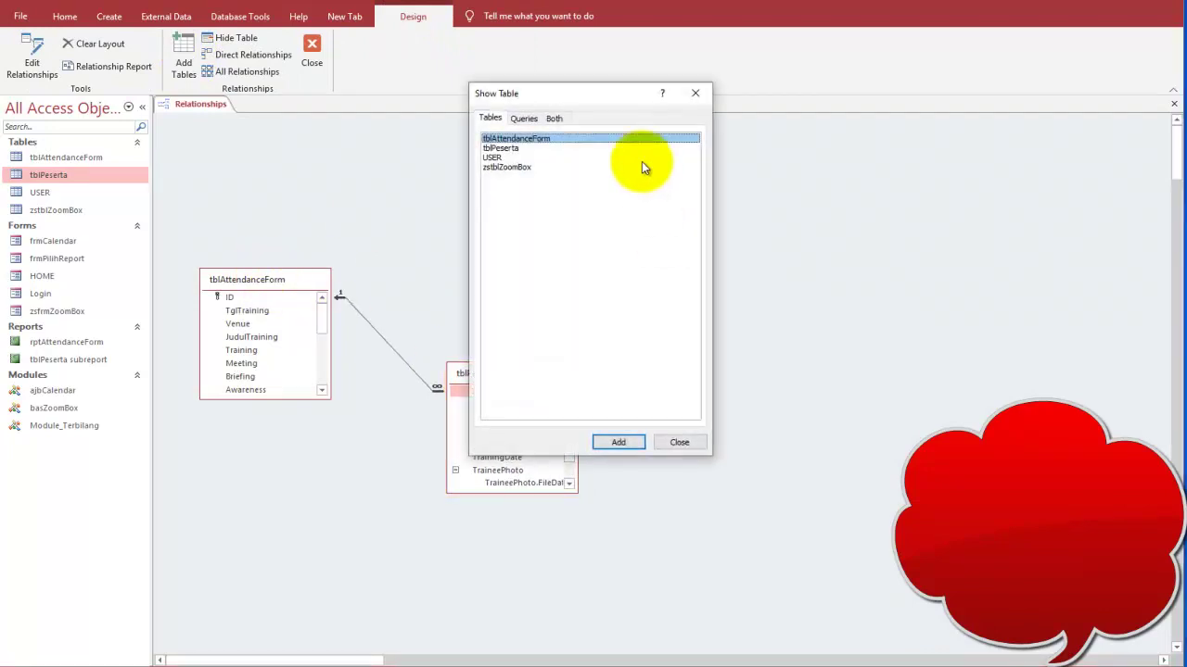
{"action": "left_click_drag", "start_coordinate": [609, 94], "coordinate": [911, 133]}
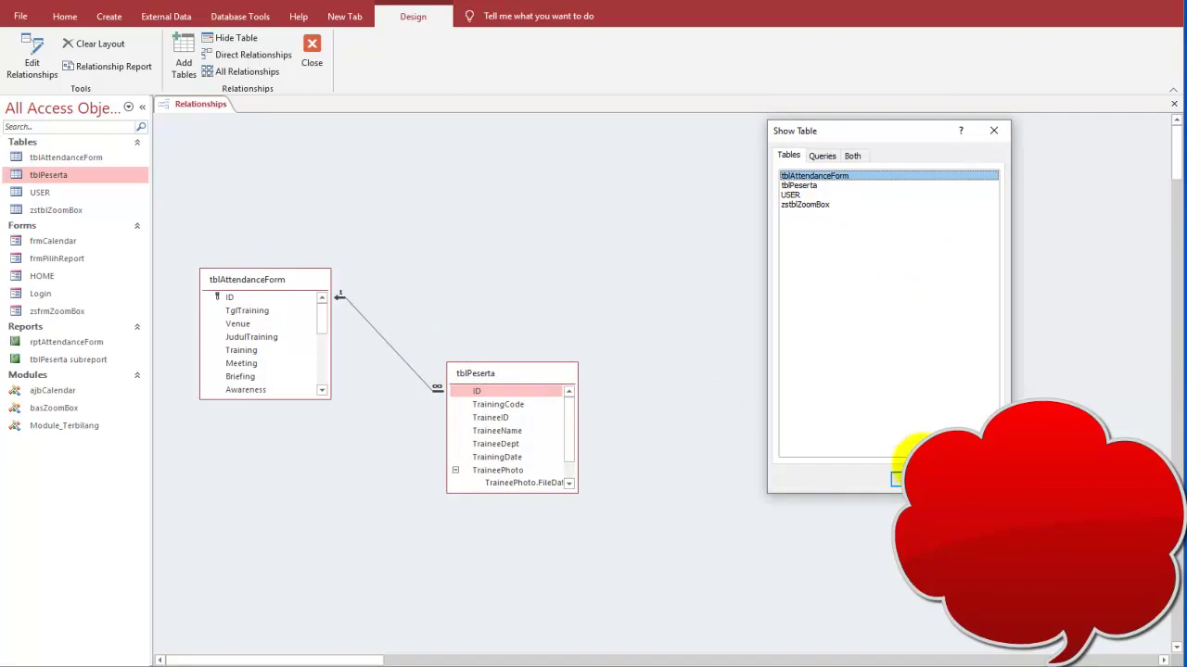
{"action": "left_click_drag", "start_coordinate": [801, 179], "coordinate": [535, 210]}
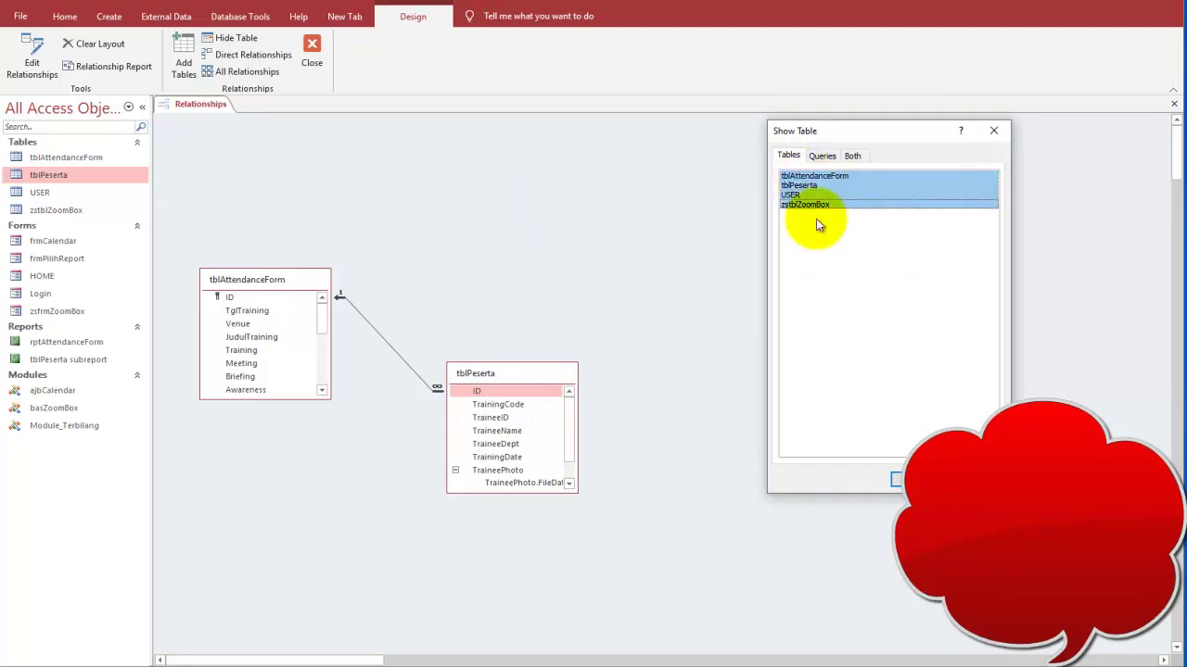
{"action": "left_click", "coordinate": [823, 177]}
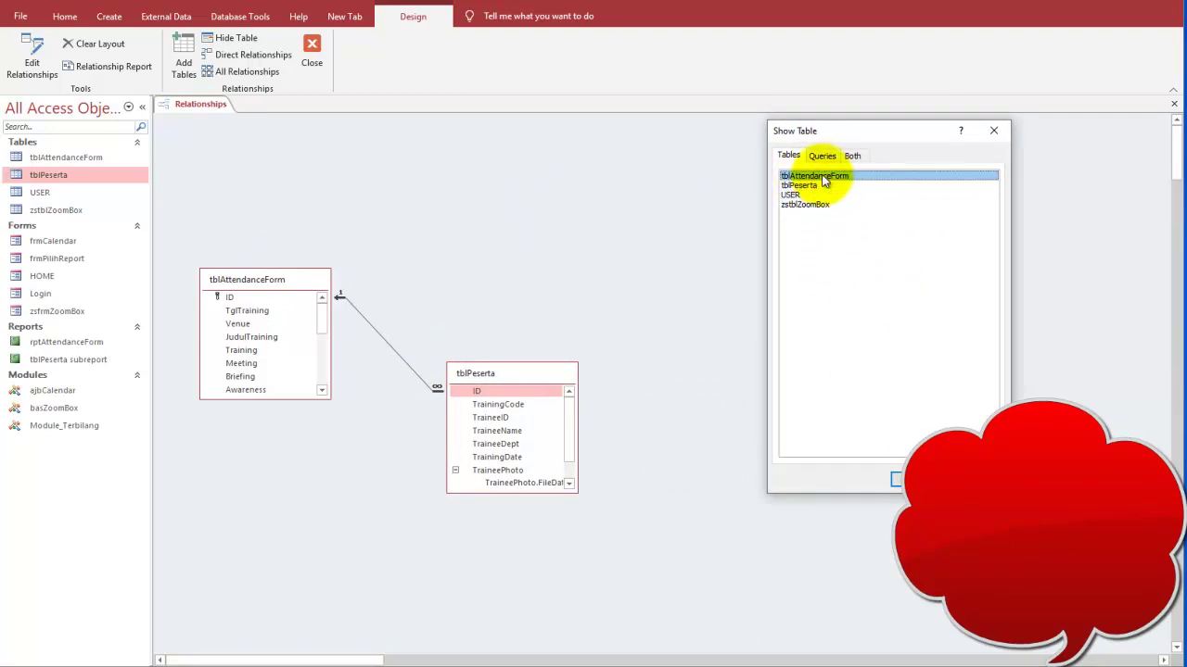
{"action": "left_click_drag", "start_coordinate": [821, 181], "coordinate": [338, 228]}
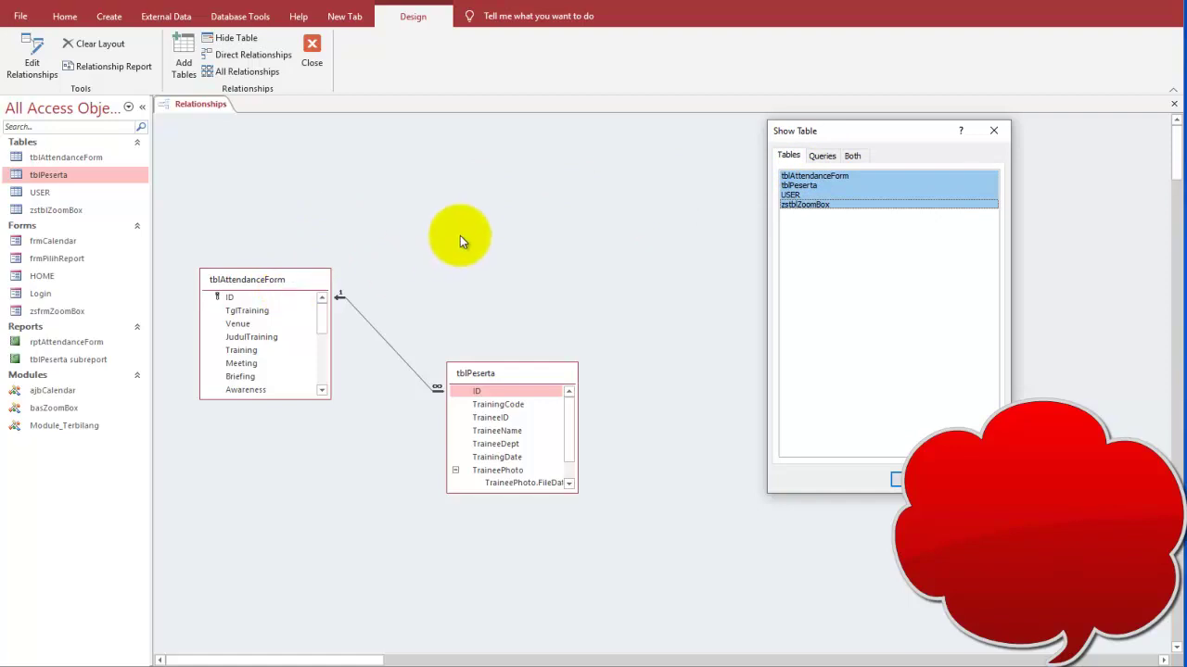
{"action": "left_click", "coordinate": [862, 252]}
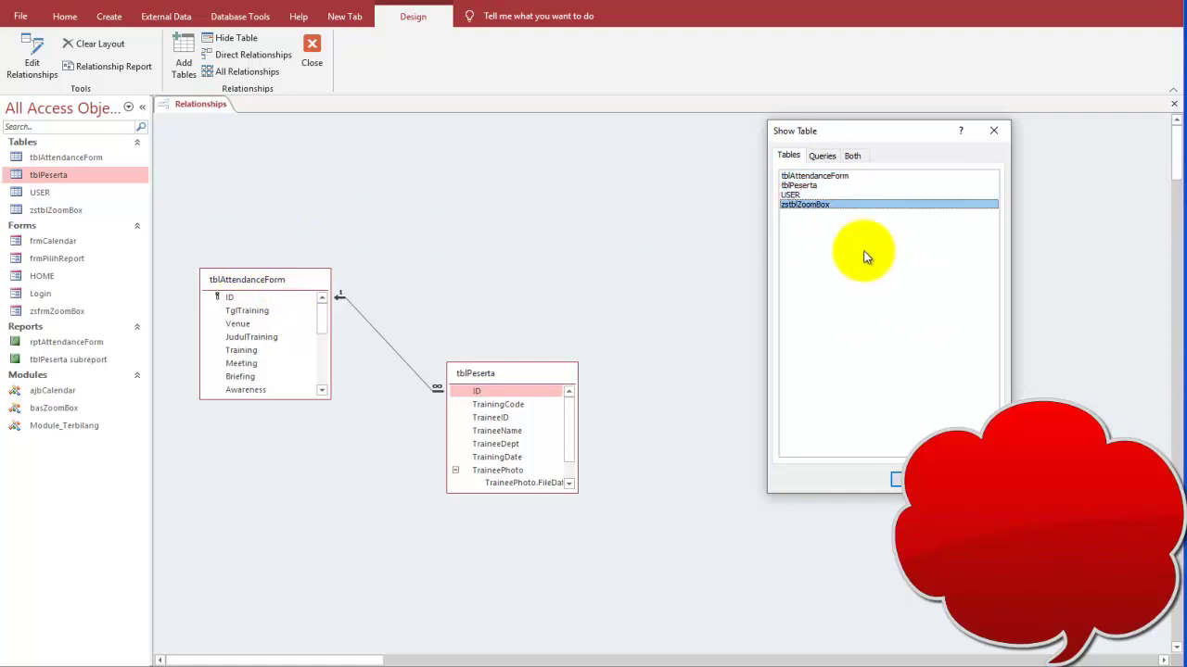
{"action": "left_click", "coordinate": [806, 187]}
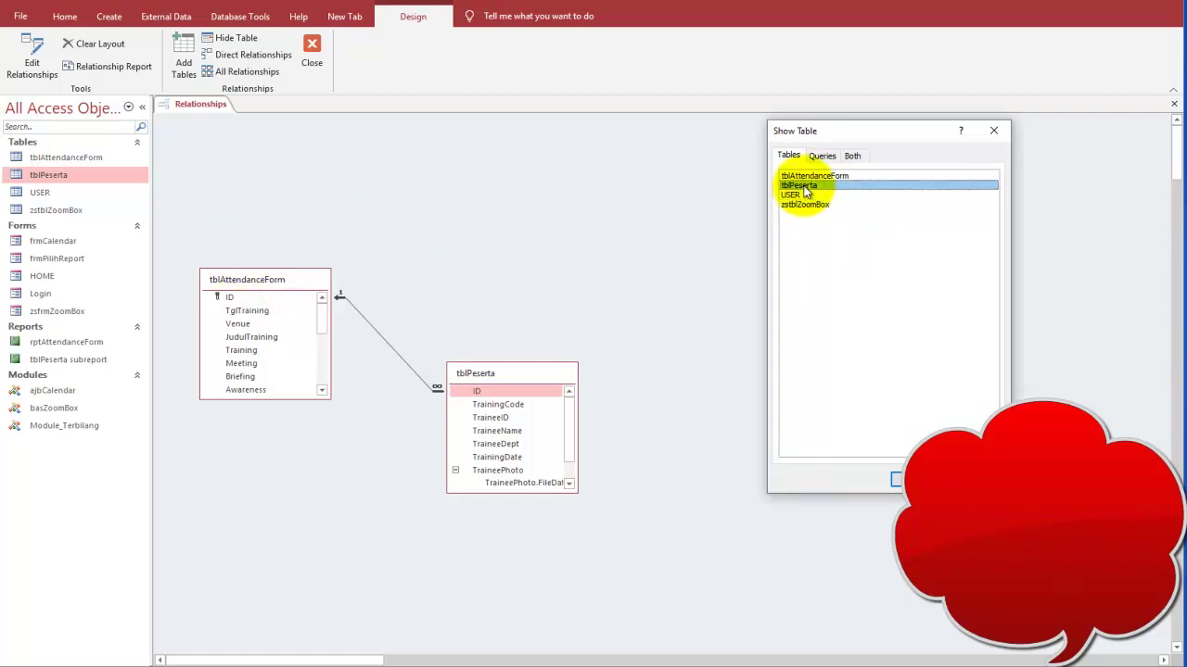
{"action": "double_click", "coordinate": [805, 187]}
Close the table list, move the duplicate tblPeserta box above the original, and remove it from the diagram.
{"action": "left_click", "coordinate": [236, 149]}
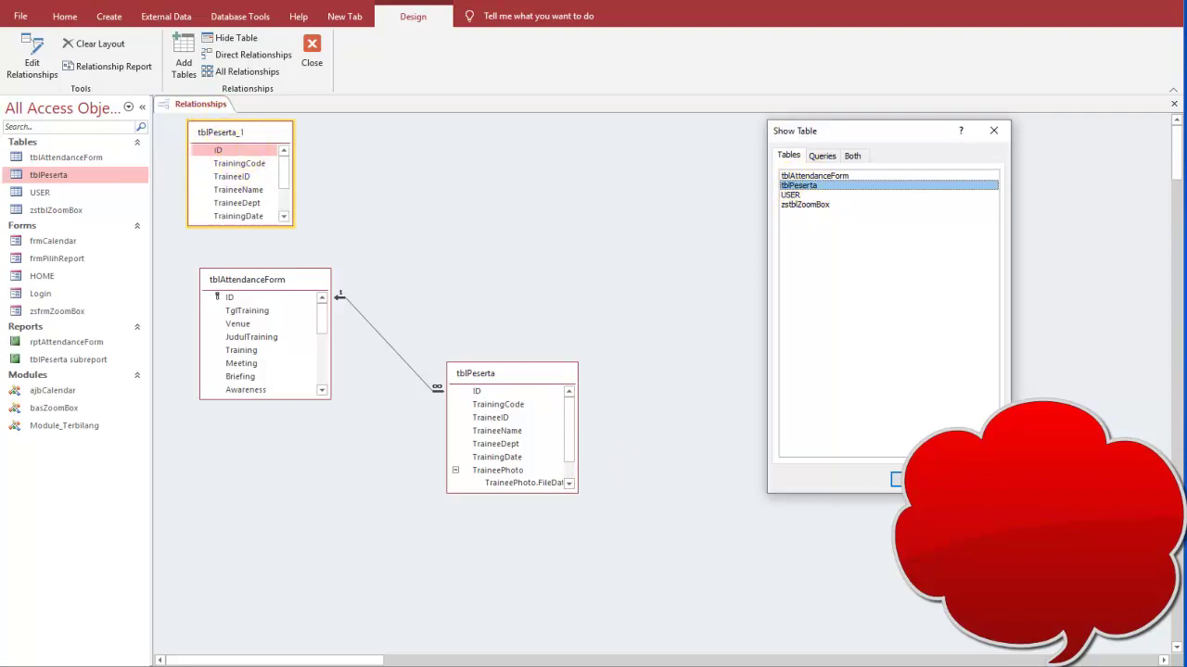
{"action": "key", "text": "Escape"}
{"action": "left_click_drag", "start_coordinate": [230, 133], "coordinate": [490, 197]}
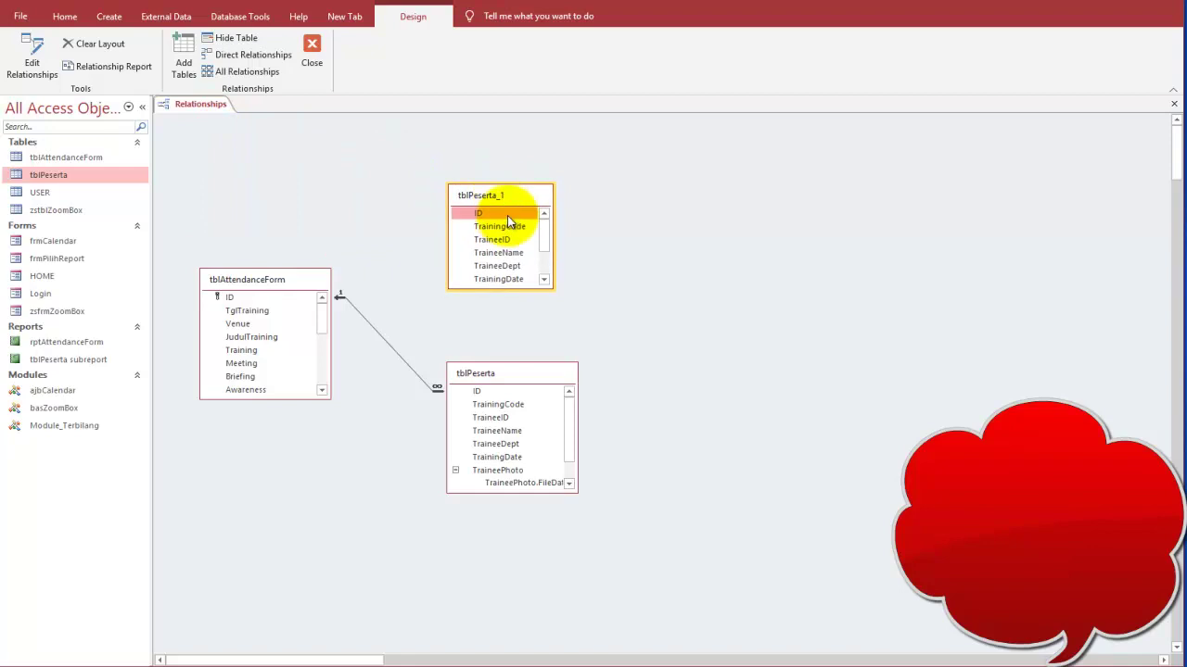
{"action": "key", "text": "Delete"}
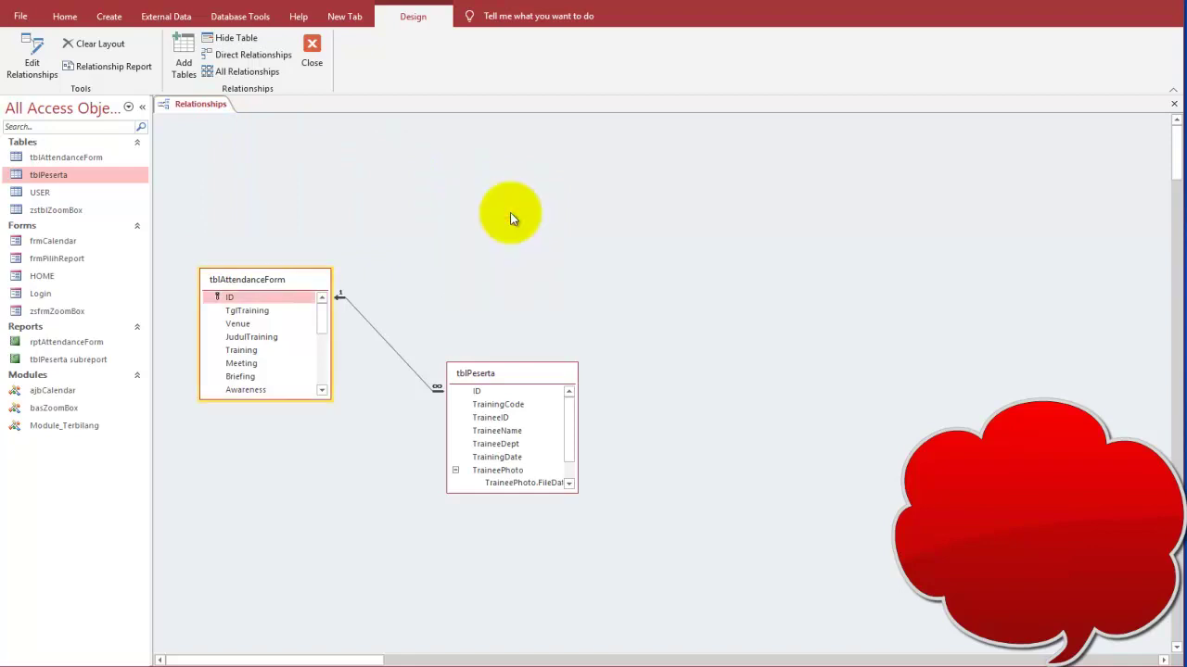
Add second copies of tblAttendanceForm and tblPeserta to the relationships diagram.
{"action": "left_click", "coordinate": [185, 57]}
{"action": "left_click_drag", "start_coordinate": [598, 97], "coordinate": [925, 159]}
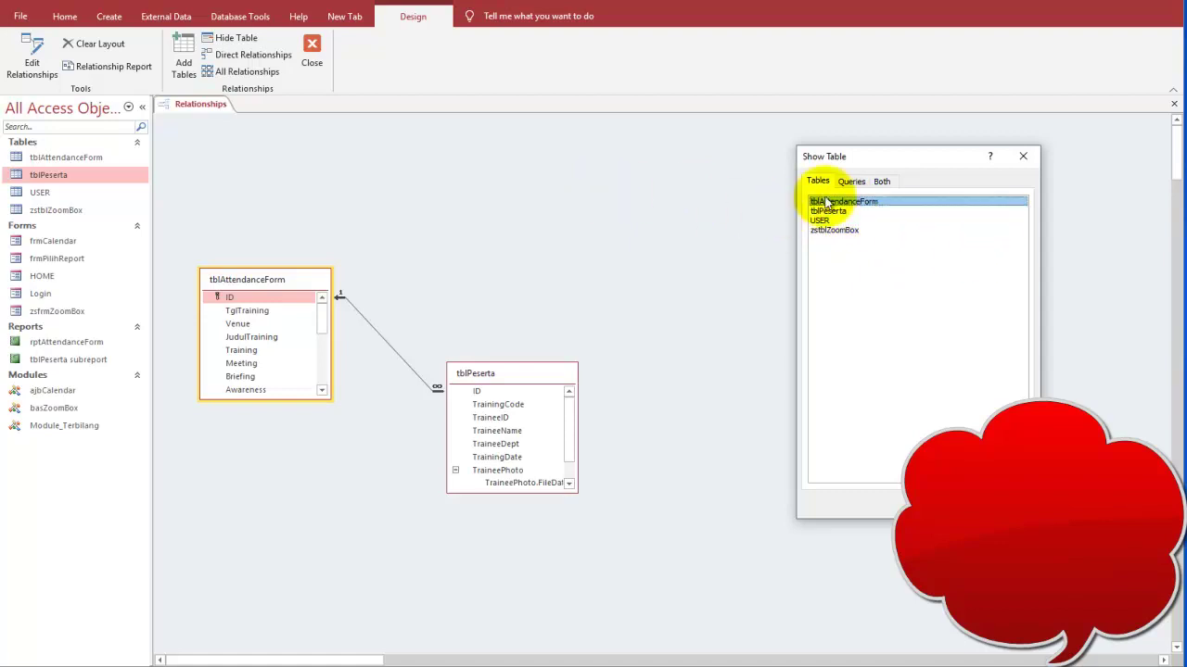
{"action": "left_click", "coordinate": [936, 502]}
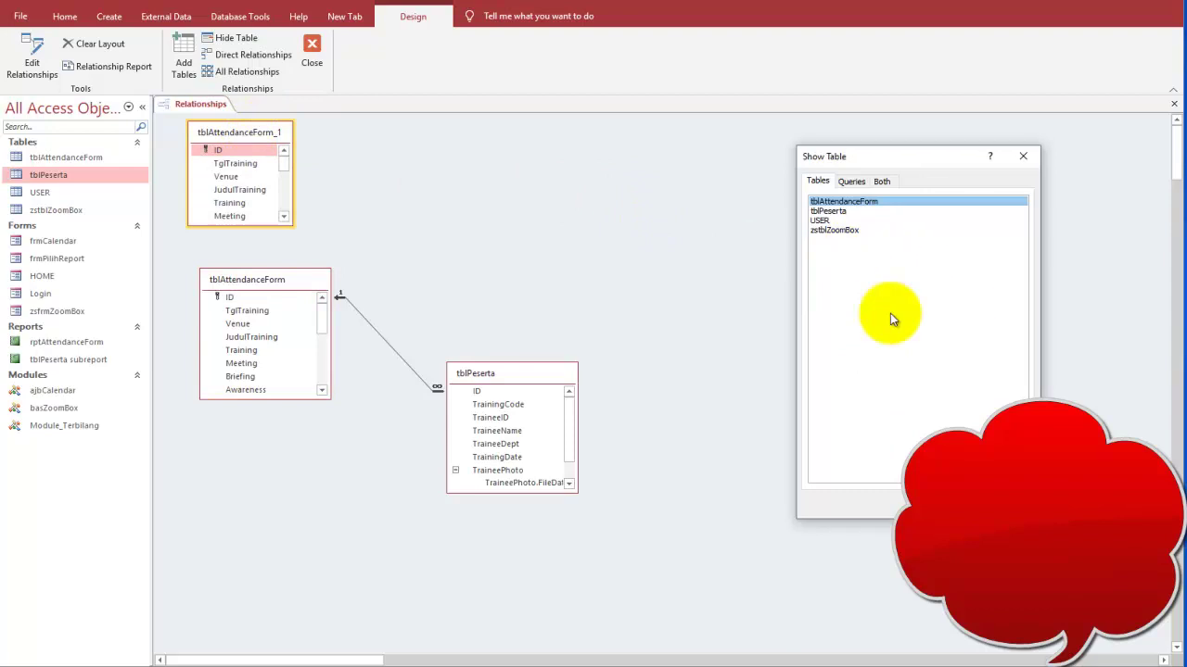
{"action": "left_click", "coordinate": [836, 211]}
{"action": "left_click", "coordinate": [936, 502]}
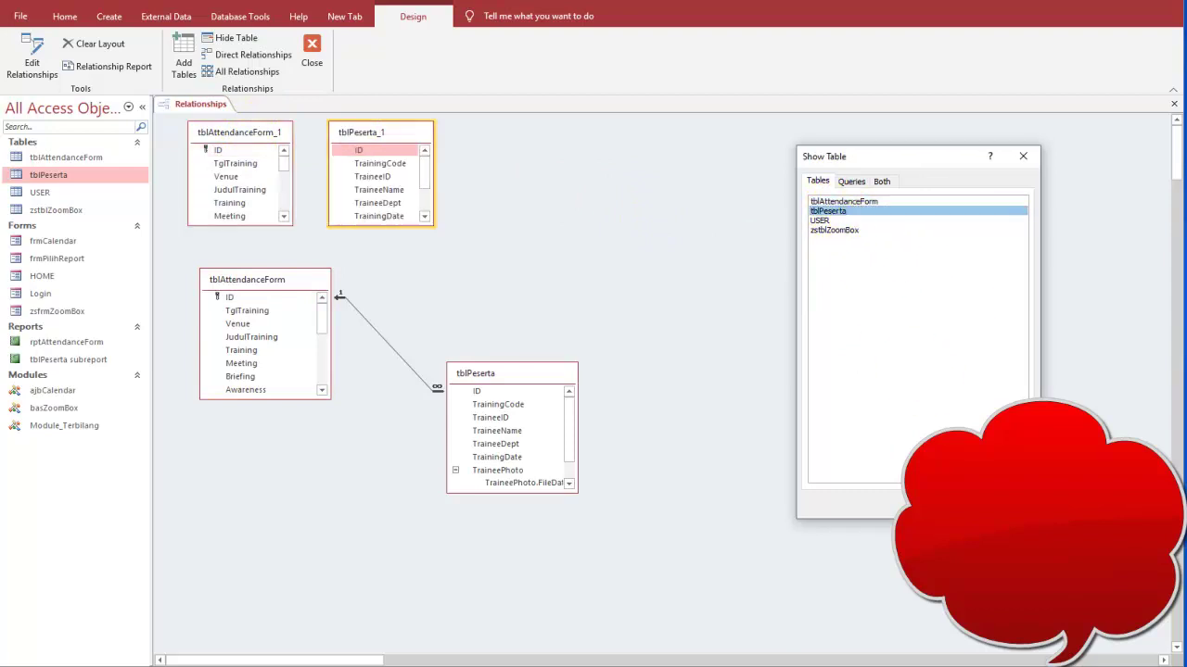
Arrange the duplicate tblAttendanceForm and tblPeserta boxes next to each other in the empty space above the original tables.
{"action": "left_click_drag", "start_coordinate": [389, 132], "coordinate": [753, 227]}
{"action": "left_click_drag", "start_coordinate": [250, 125], "coordinate": [559, 161]}
{"action": "left_click", "coordinate": [740, 235]}
{"action": "left_click_drag", "start_coordinate": [740, 234], "coordinate": [751, 217]}
{"action": "left_click", "coordinate": [528, 172]}
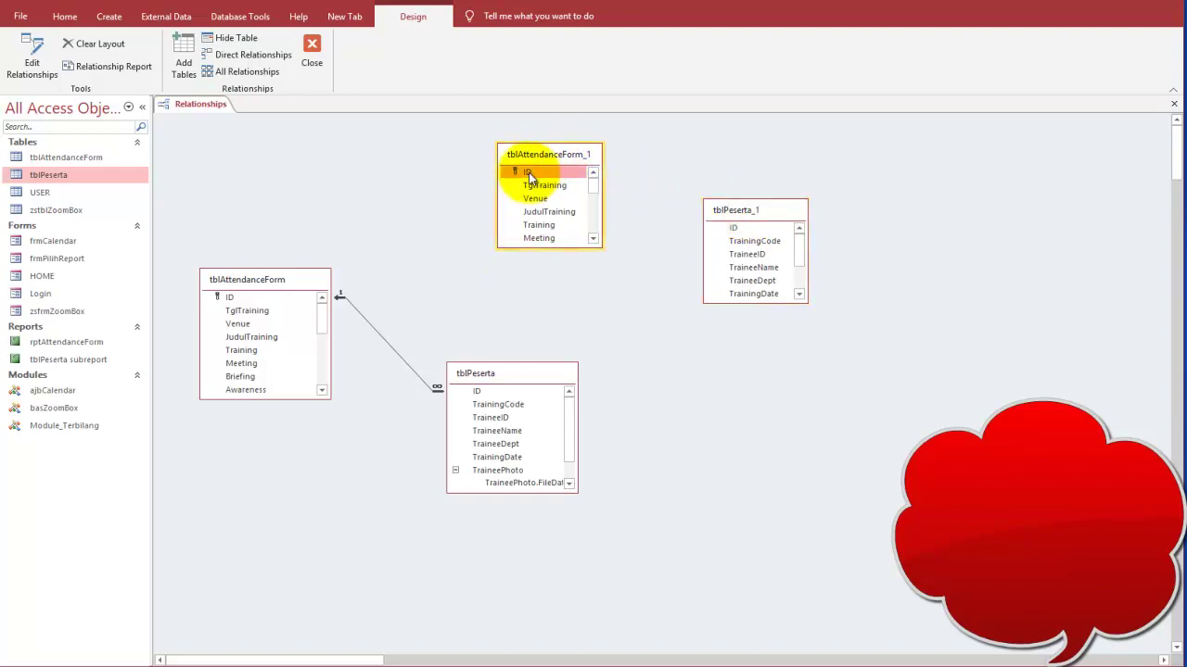
{"action": "left_click_drag", "start_coordinate": [529, 172], "coordinate": [729, 223]}
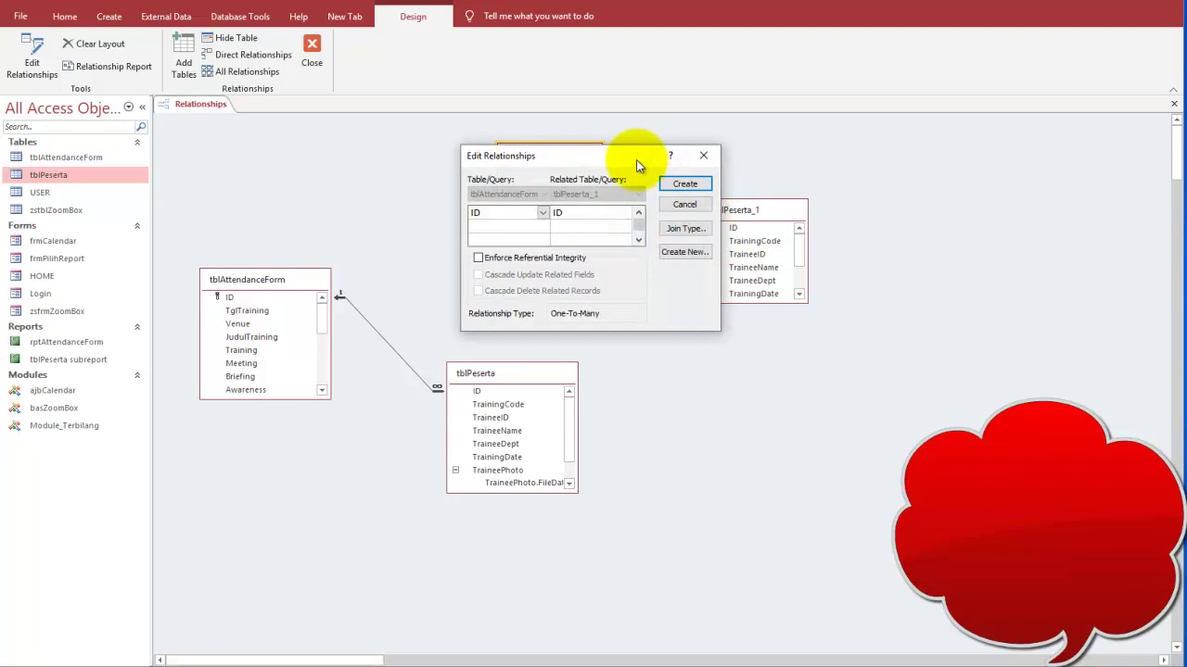
{"action": "left_click_drag", "start_coordinate": [636, 162], "coordinate": [929, 416]}
{"action": "left_click", "coordinate": [994, 407]}
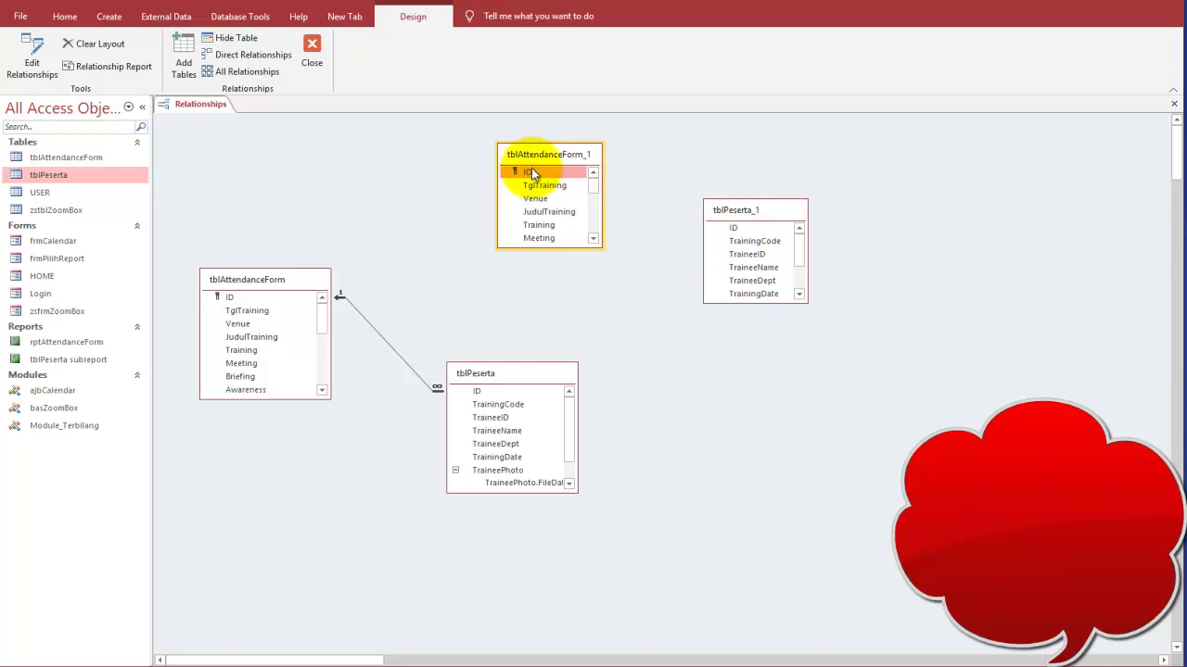
Start a relationship from the ID field of the duplicate tblAttendanceForm to the ID field of the duplicate tblPeserta.
{"action": "left_click", "coordinate": [732, 230]}
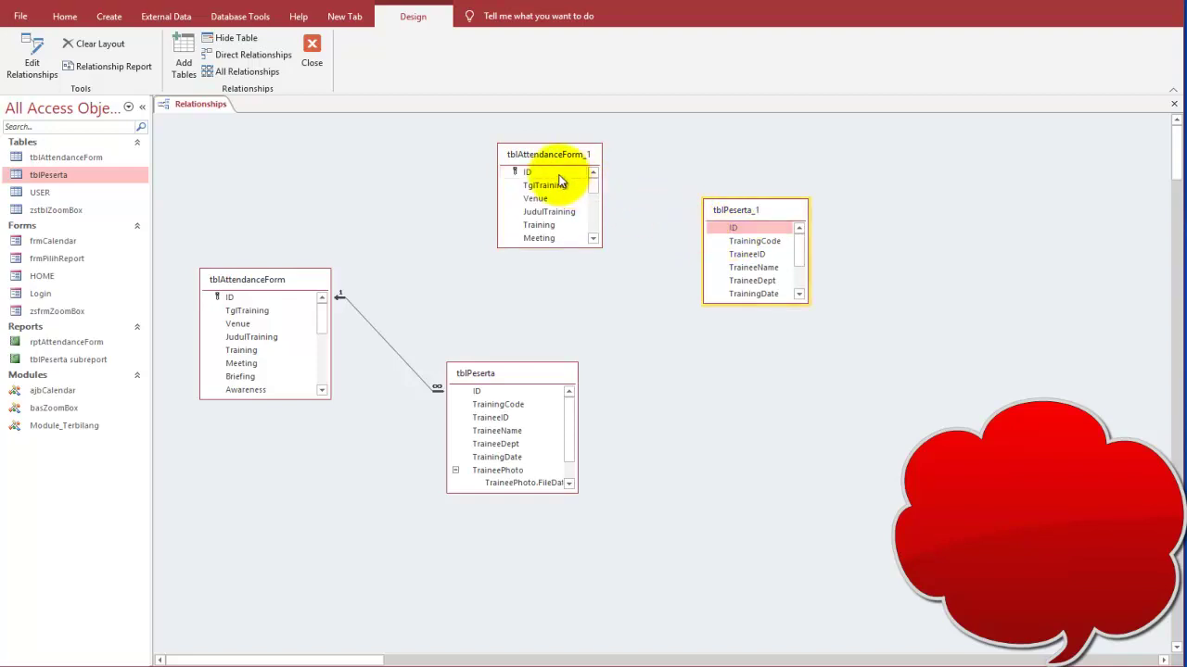
{"action": "left_click", "coordinate": [556, 173]}
{"action": "left_click", "coordinate": [732, 227]}
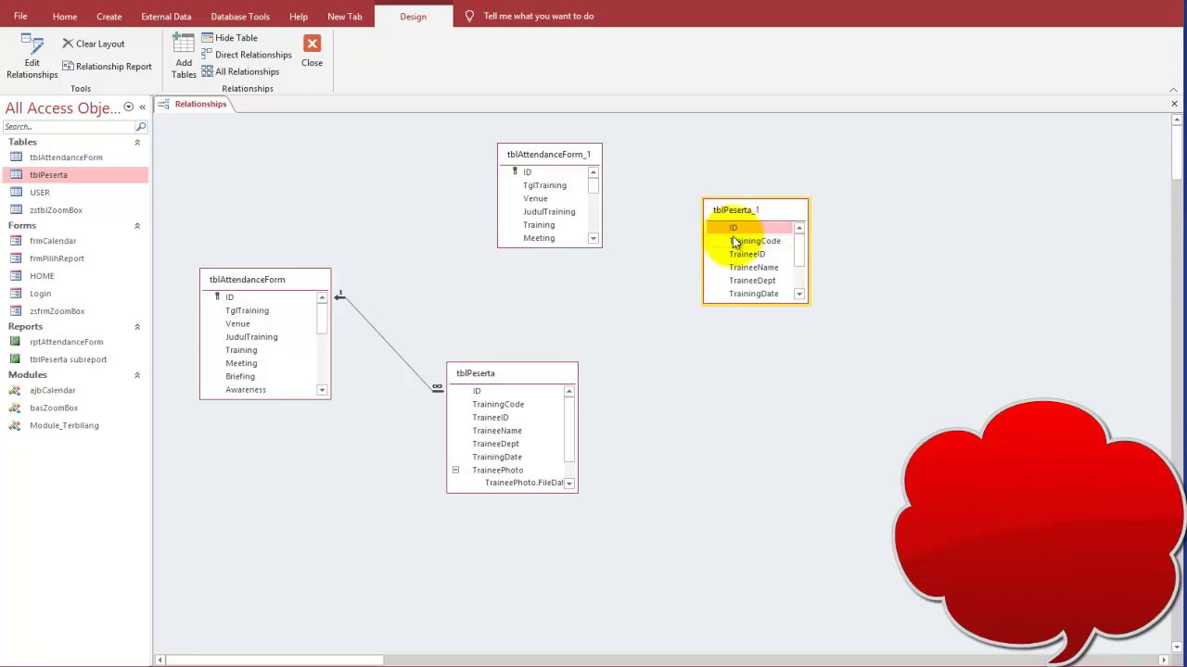
{"action": "left_click_drag", "start_coordinate": [716, 216], "coordinate": [683, 203]}
{"action": "left_click_drag", "start_coordinate": [526, 173], "coordinate": [702, 211]}
{"action": "left_click_drag", "start_coordinate": [636, 161], "coordinate": [808, 304]}
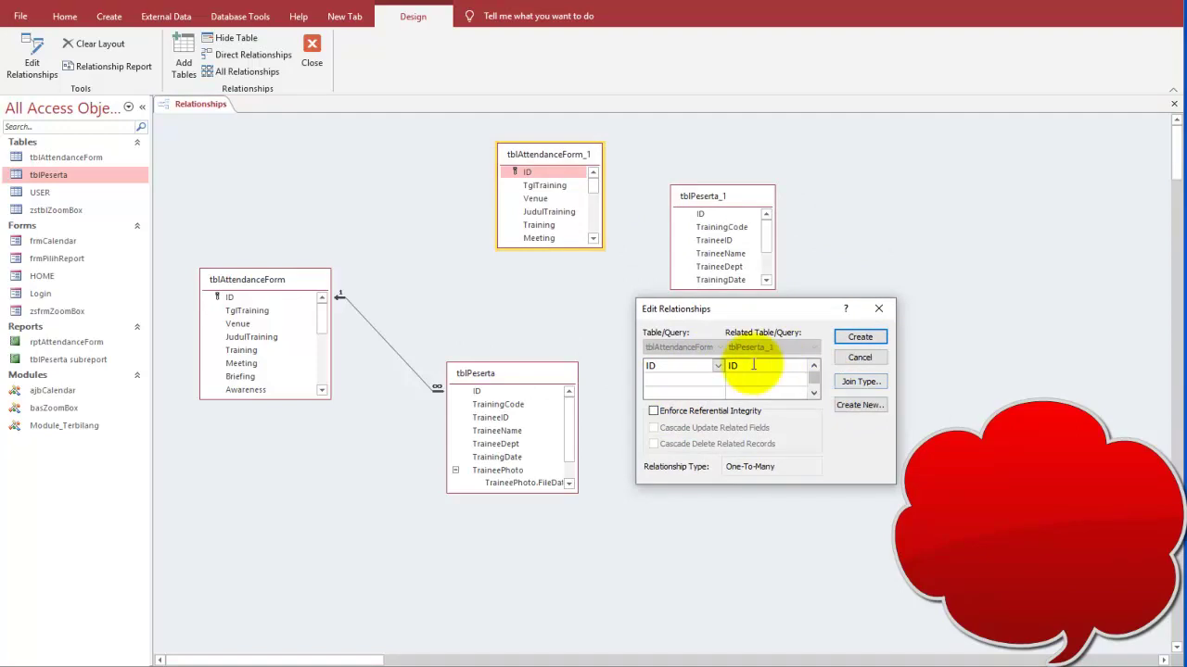
Review the join types and keep option 1, which includes only rows where the joined fields are equal.
{"action": "left_click", "coordinate": [851, 384]}
{"action": "left_click_drag", "start_coordinate": [588, 175], "coordinate": [683, 273]}
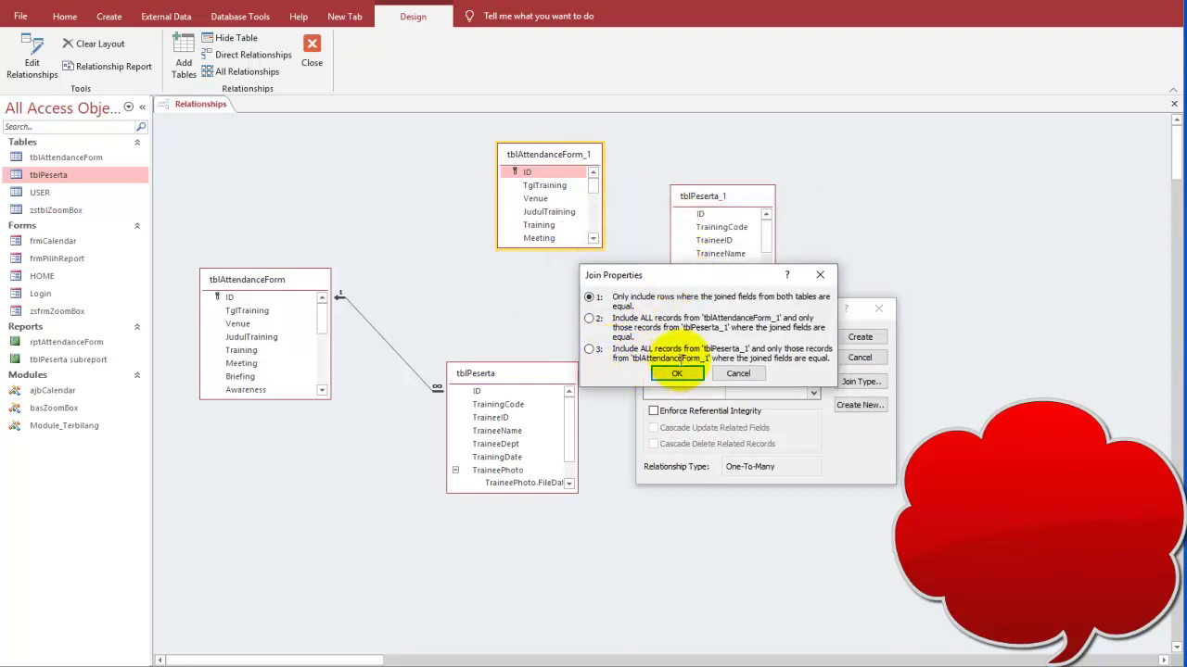
{"action": "left_click_drag", "start_coordinate": [759, 277], "coordinate": [774, 282]}
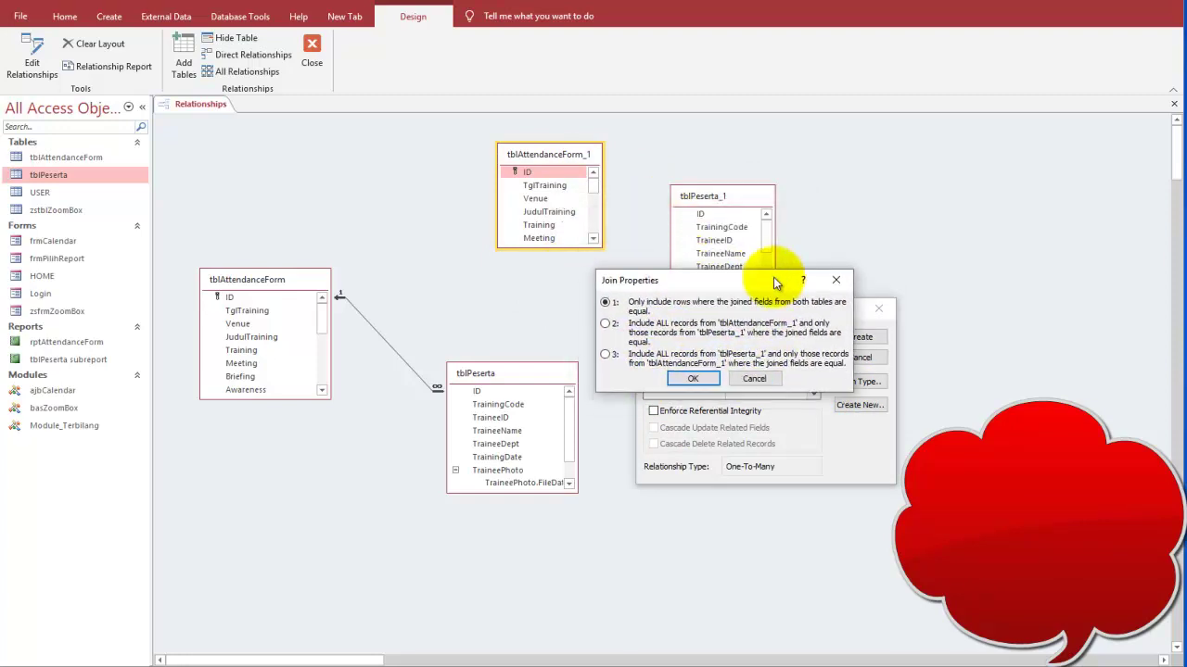
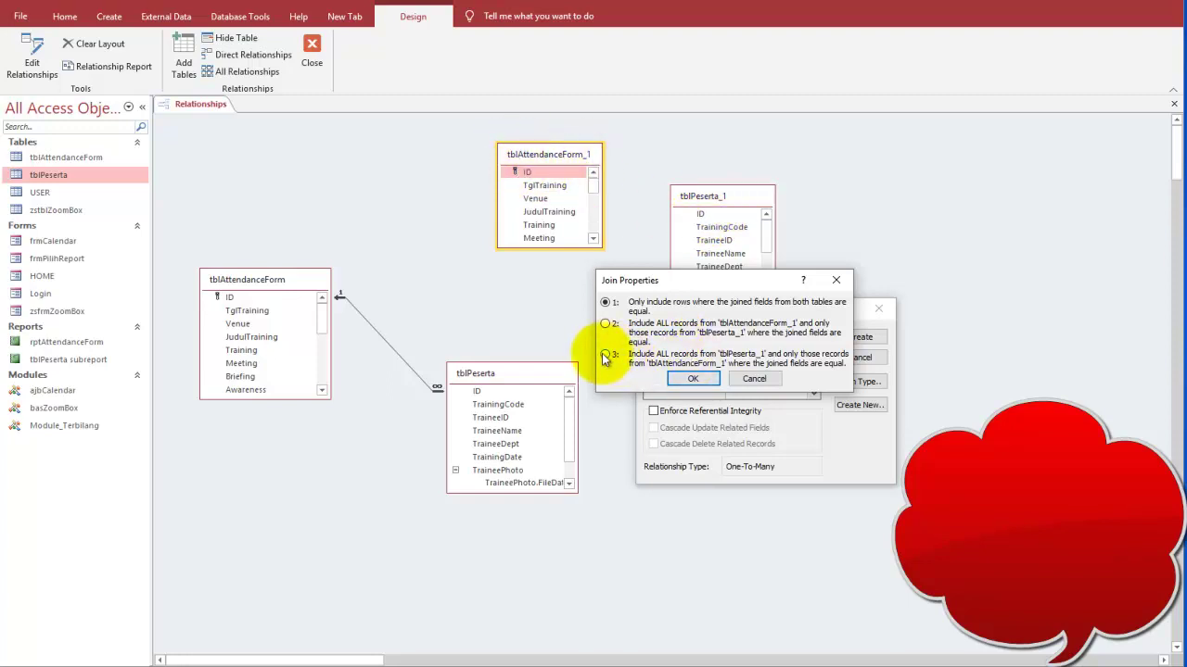
{"action": "left_click", "coordinate": [691, 380]}
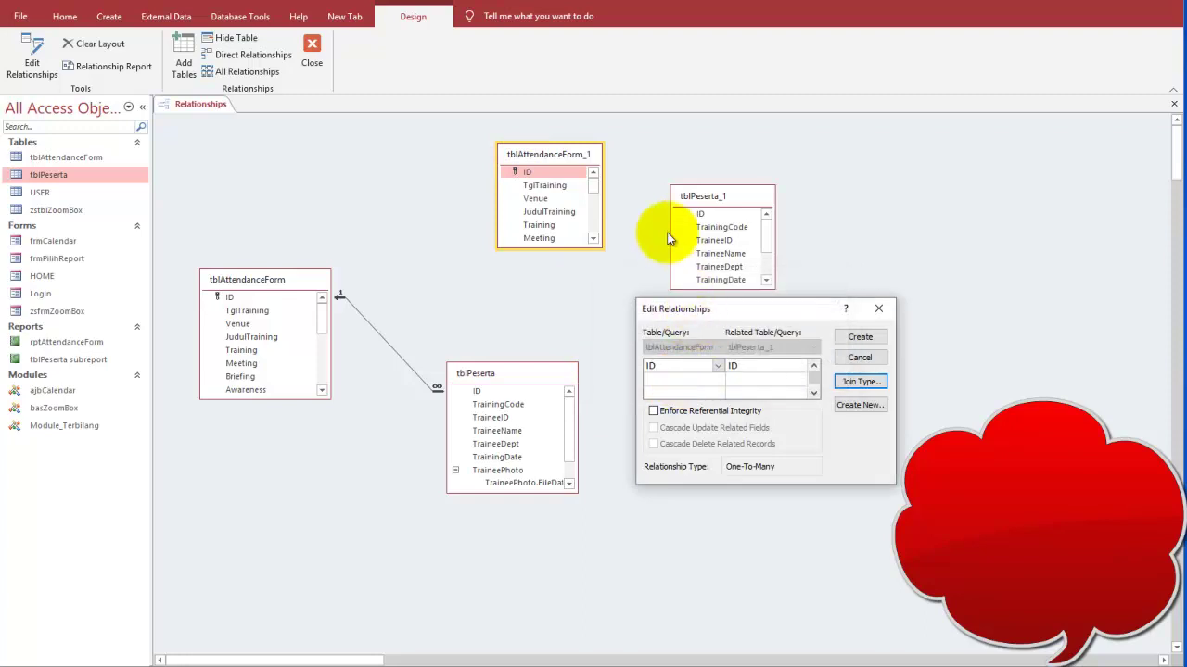
Enable Enforce Referential Integrity, Cascade Update Related Fields and Cascade Delete Related Records for the new relationship.
{"action": "mouse_move", "coordinate": [704, 309]}
{"action": "left_mouse_down"}
{"action": "mouse_move", "coordinate": [774, 314]}
{"action": "mouse_move", "coordinate": [721, 311]}
{"action": "left_mouse_up"}
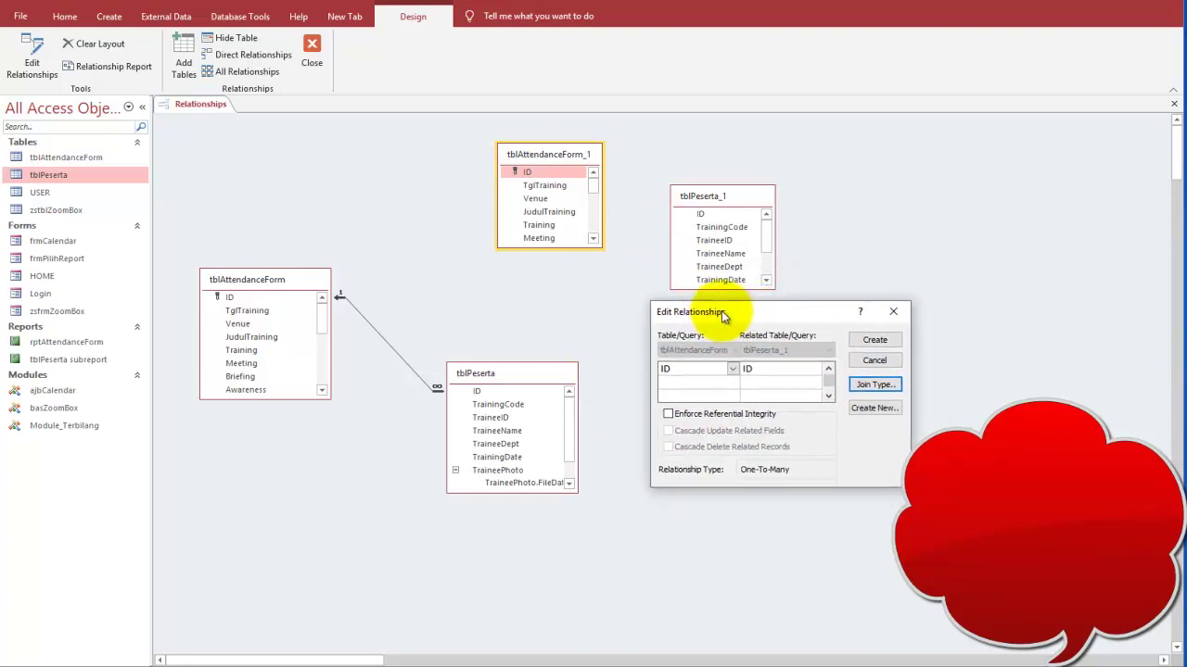
{"action": "left_click", "coordinate": [665, 417]}
{"action": "left_click", "coordinate": [664, 446]}
{"action": "left_click", "coordinate": [665, 430]}
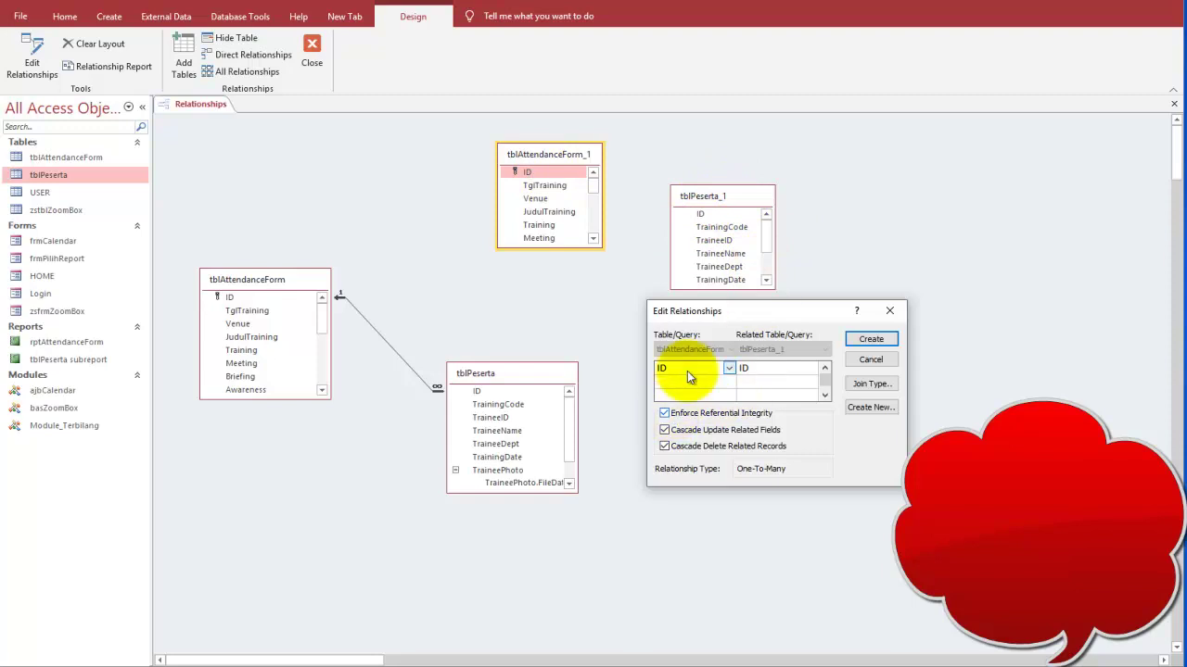
Clear and re-enable referential integrity with both cascade options, and create the one-to-many relationship between the duplicate tables.
{"action": "left_click_drag", "start_coordinate": [722, 318], "coordinate": [709, 329]}
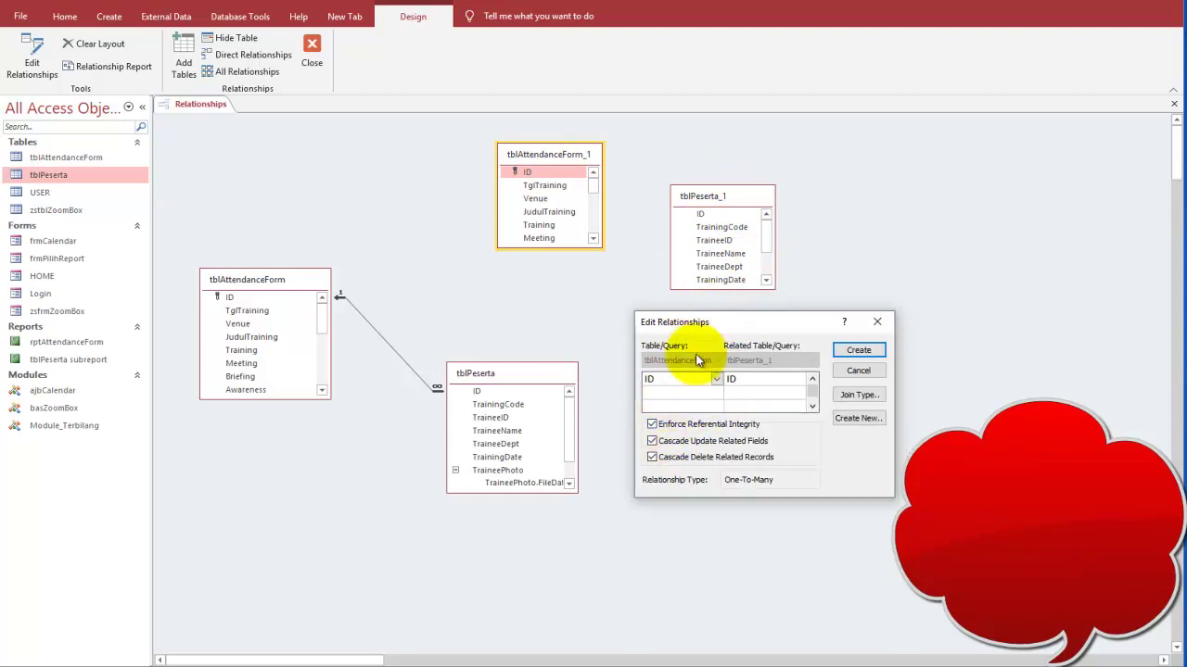
{"action": "left_click", "coordinate": [651, 424]}
{"action": "left_click", "coordinate": [652, 457]}
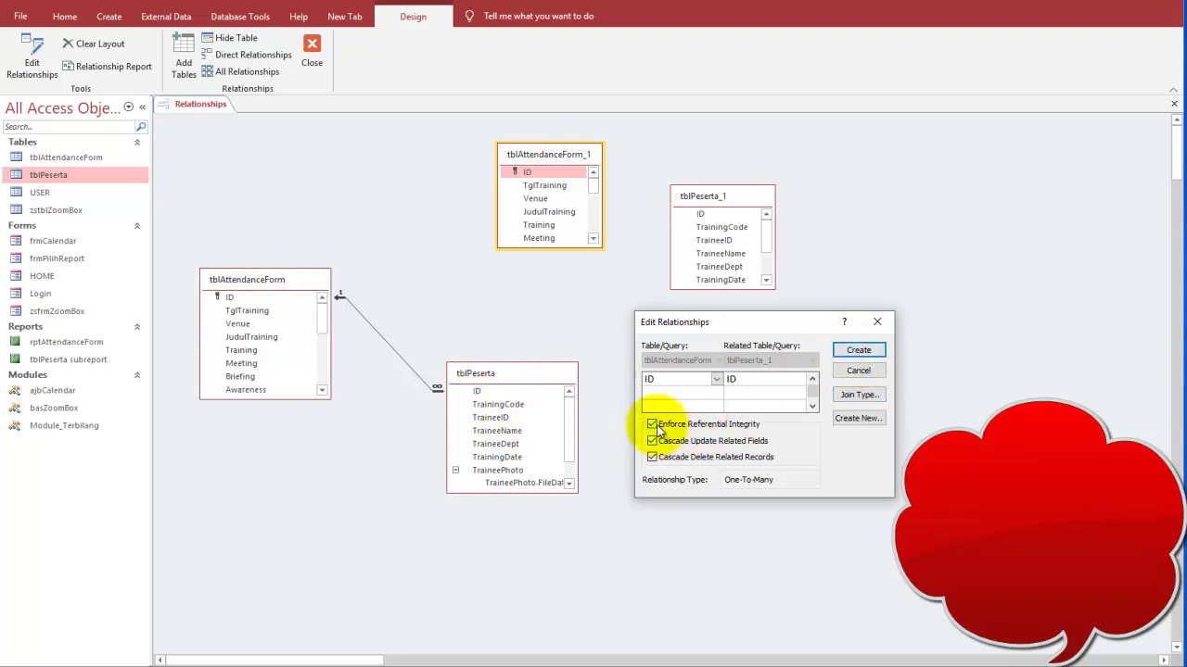
{"action": "left_click", "coordinate": [655, 426]}
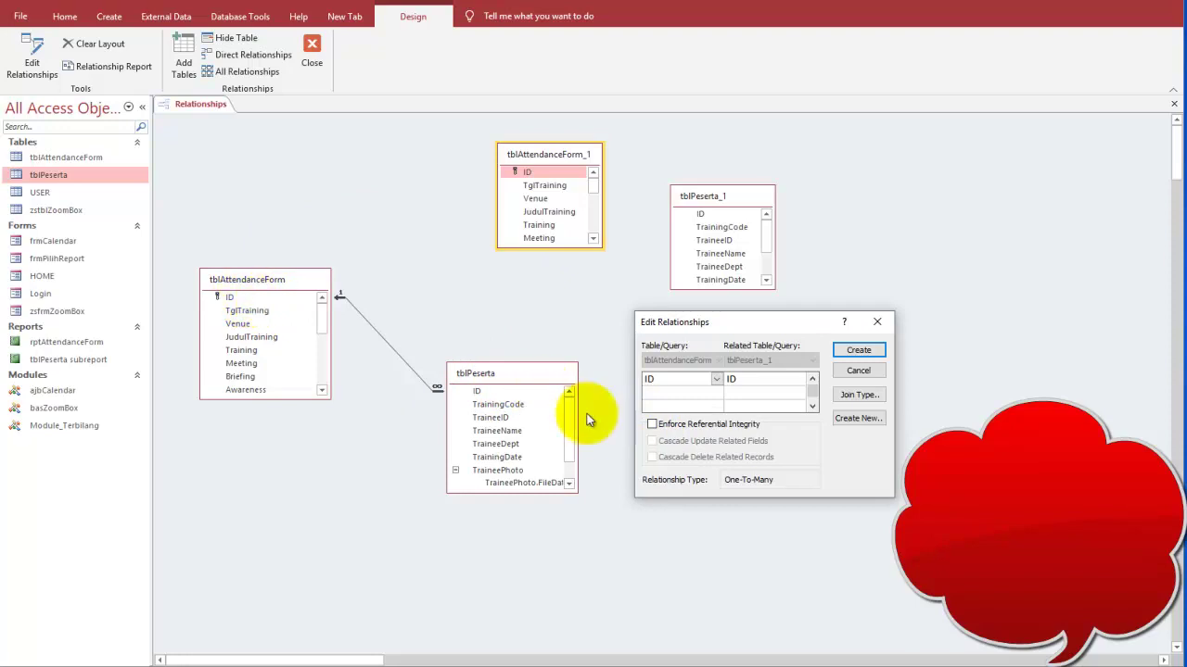
{"action": "left_click", "coordinate": [653, 424]}
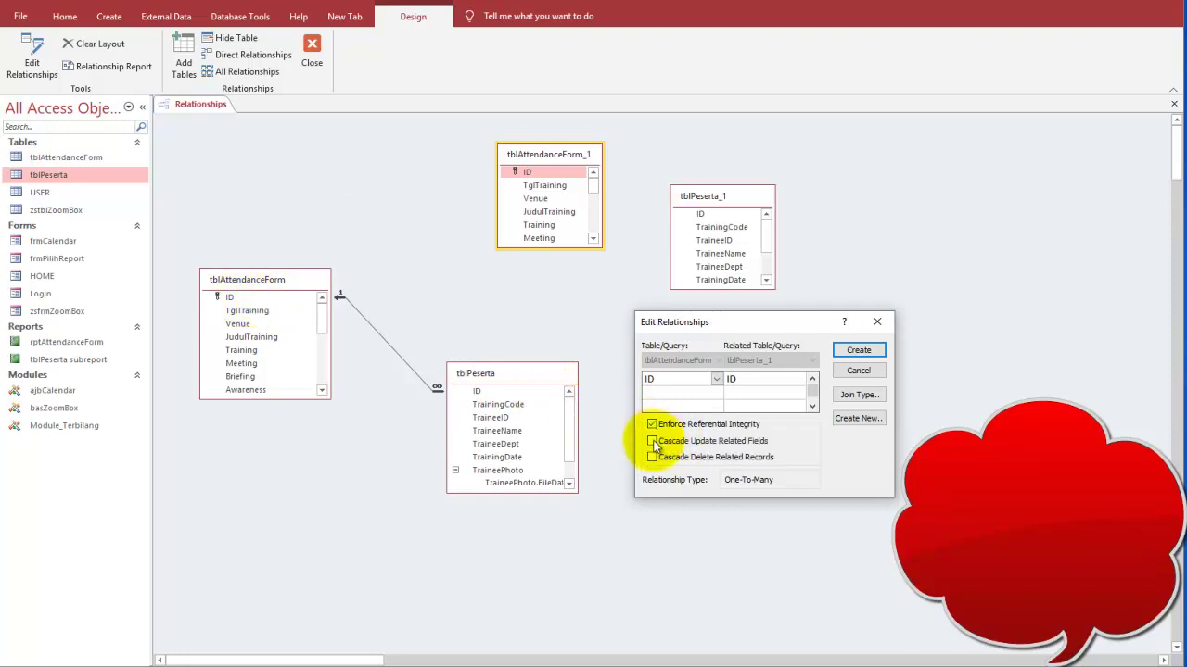
{"action": "left_click", "coordinate": [652, 442]}
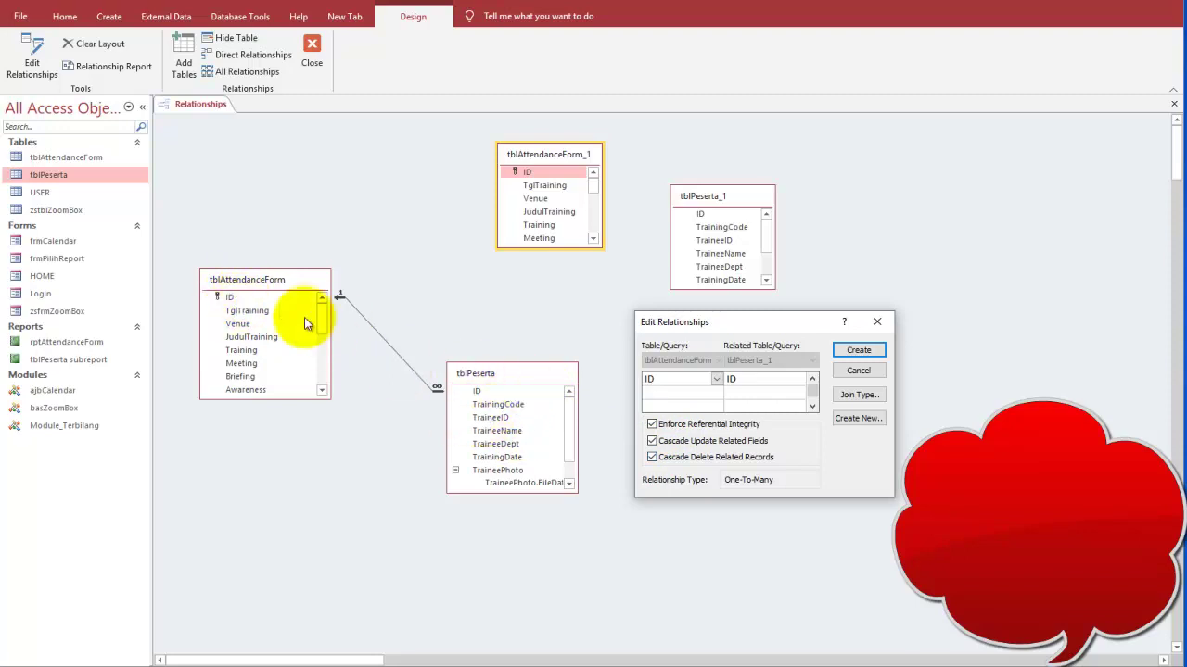
{"action": "left_click", "coordinate": [859, 352]}
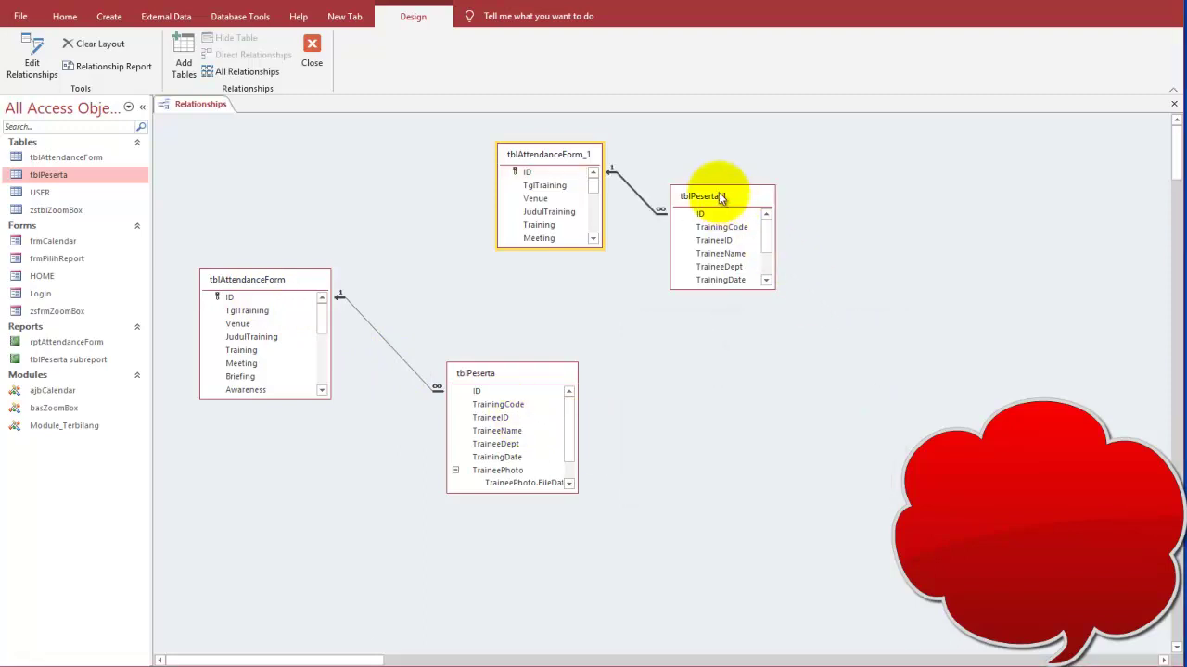
{"action": "left_click_drag", "start_coordinate": [720, 195], "coordinate": [755, 210]}
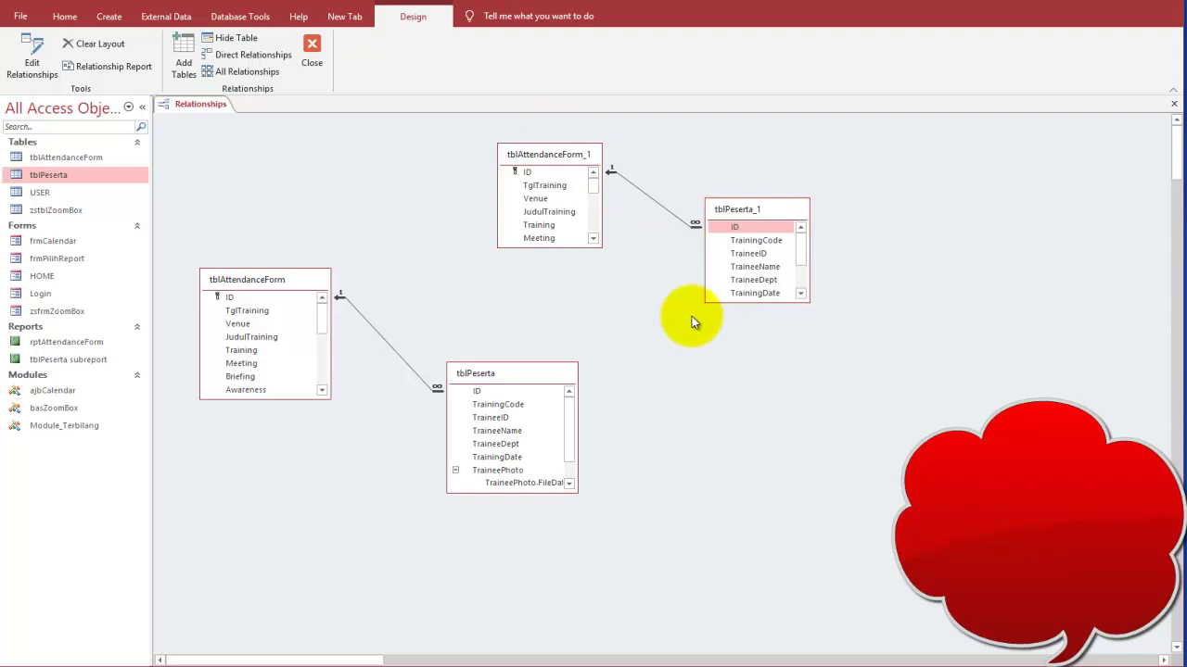
Remove the duplicate tblAttendanceForm and tblPeserta boxes from the relationships diagram.
{"action": "left_click", "coordinate": [529, 173]}
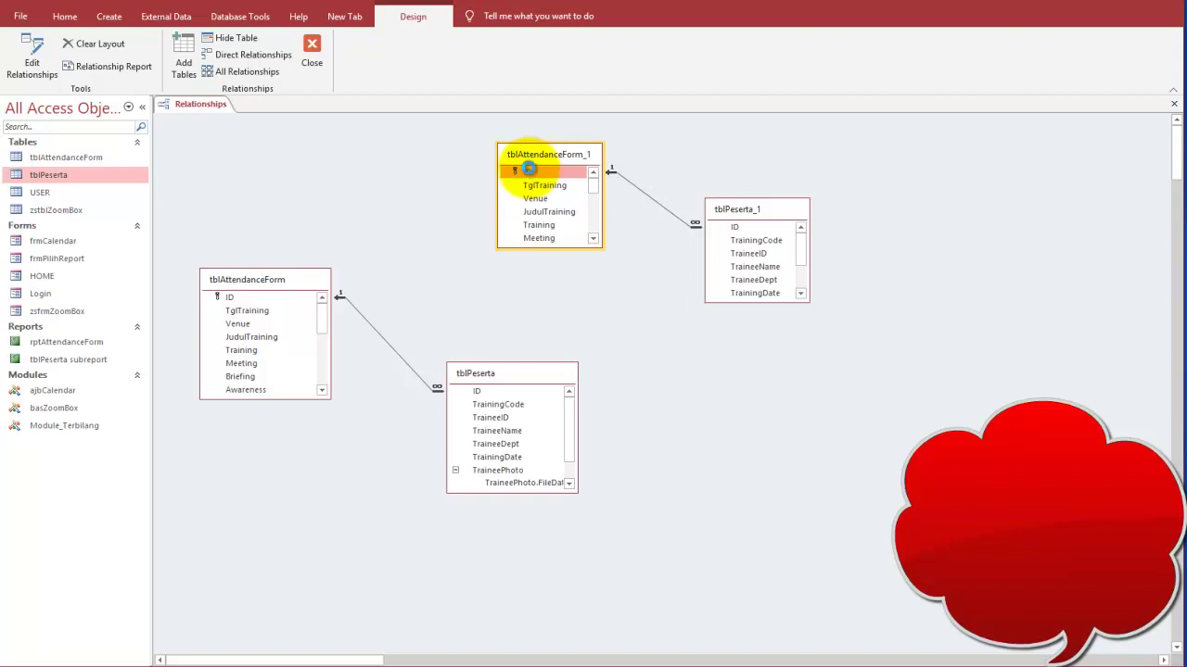
{"action": "key", "text": "Delete"}
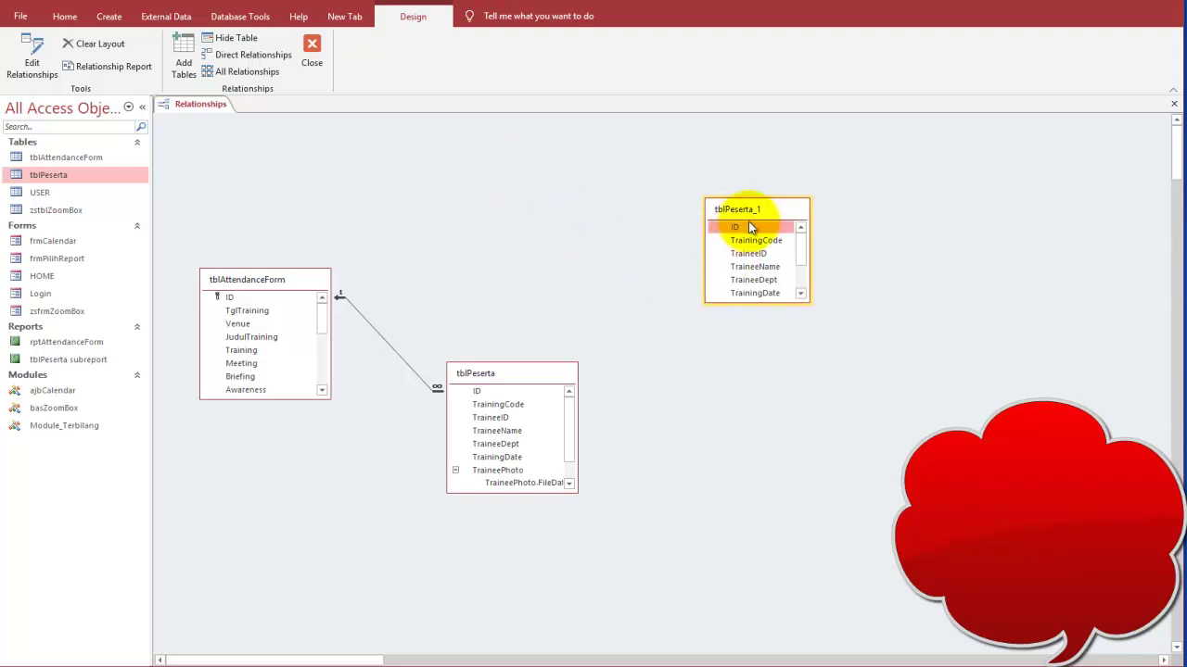
{"action": "key", "text": "Delete"}
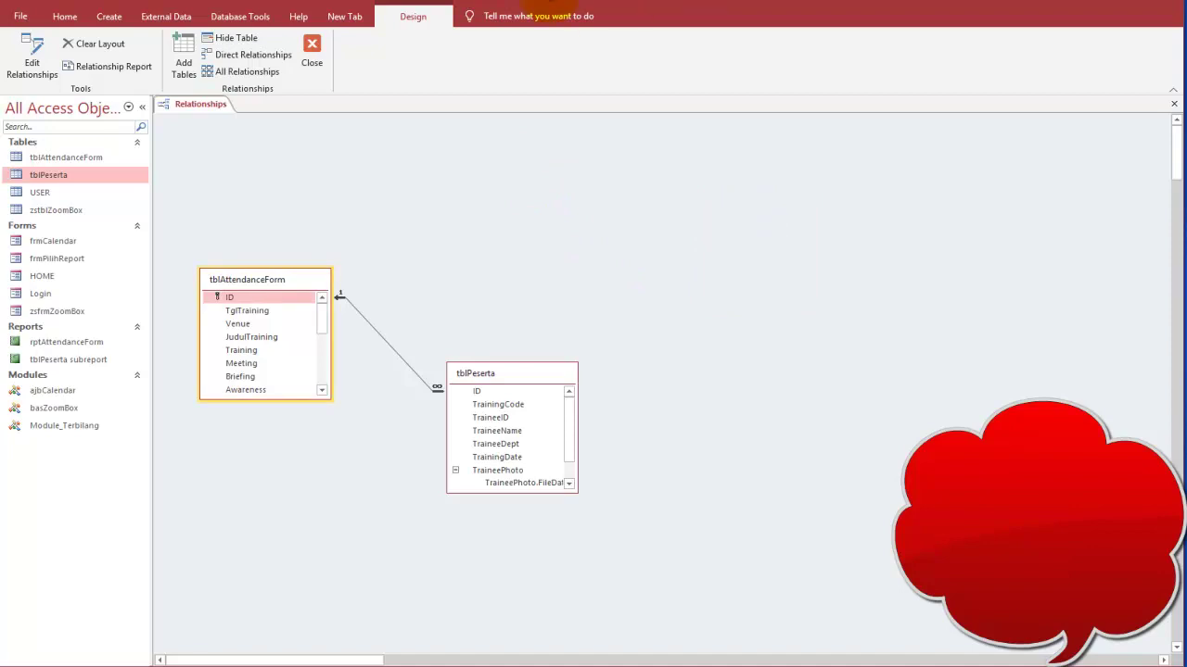
Close the relationships diagram with its layout changes saved, and view the records in tblAttendanceForm.
{"action": "left_click", "coordinate": [313, 56]}
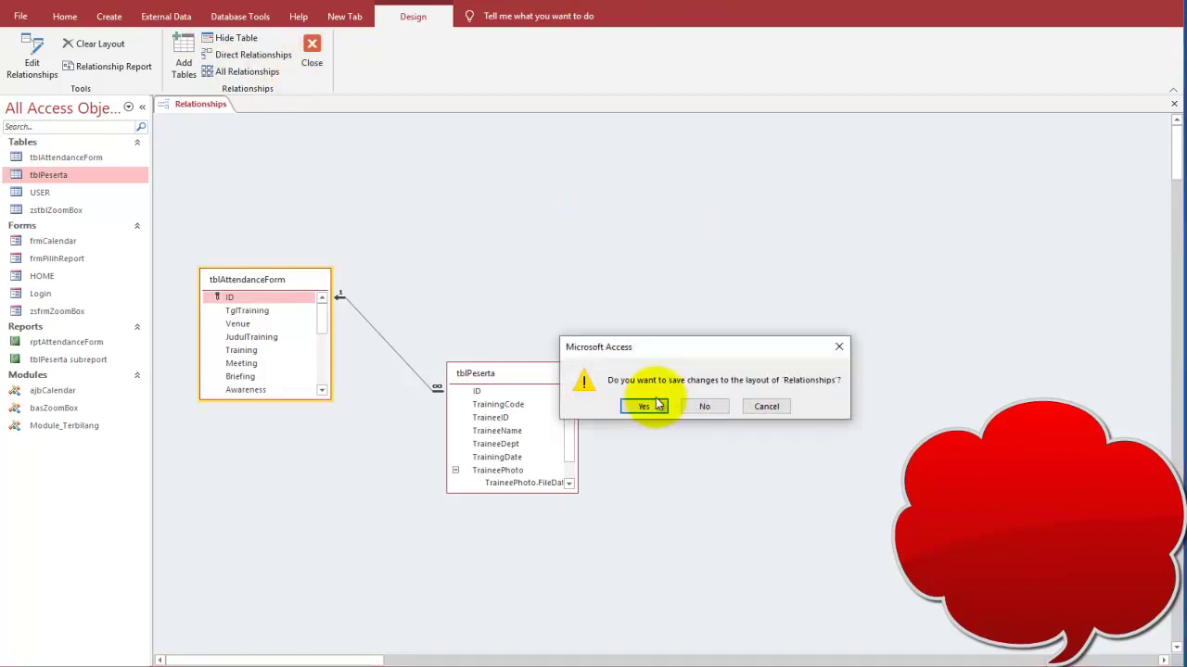
{"action": "left_click", "coordinate": [654, 406]}
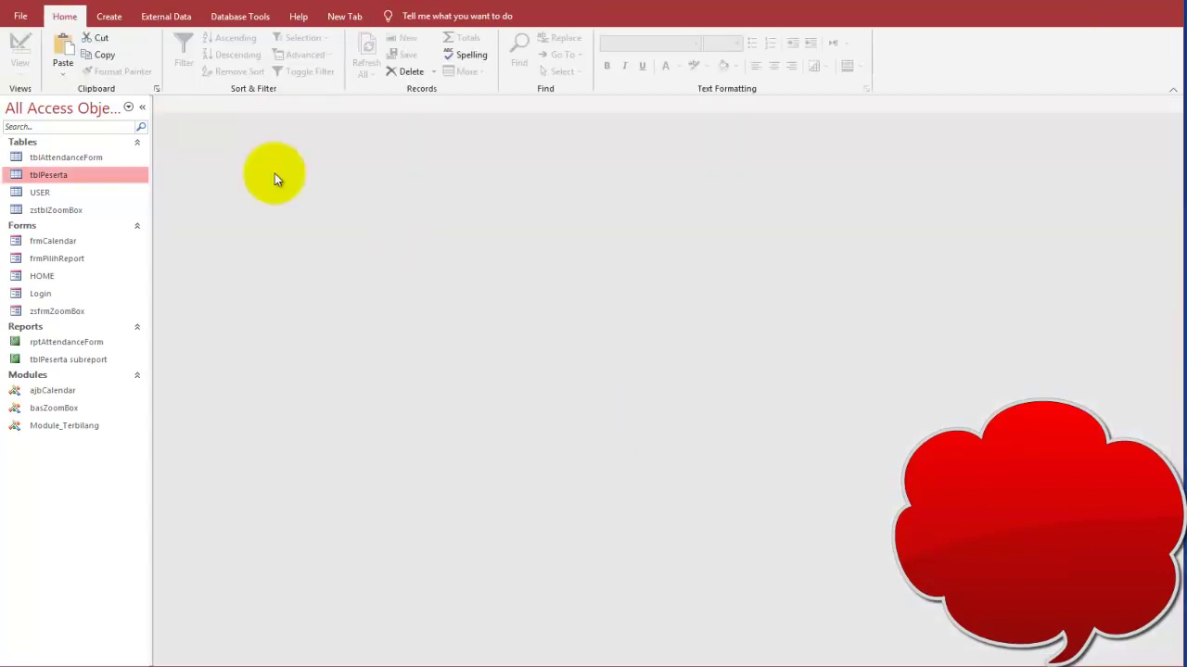
{"action": "double_click", "coordinate": [63, 158]}
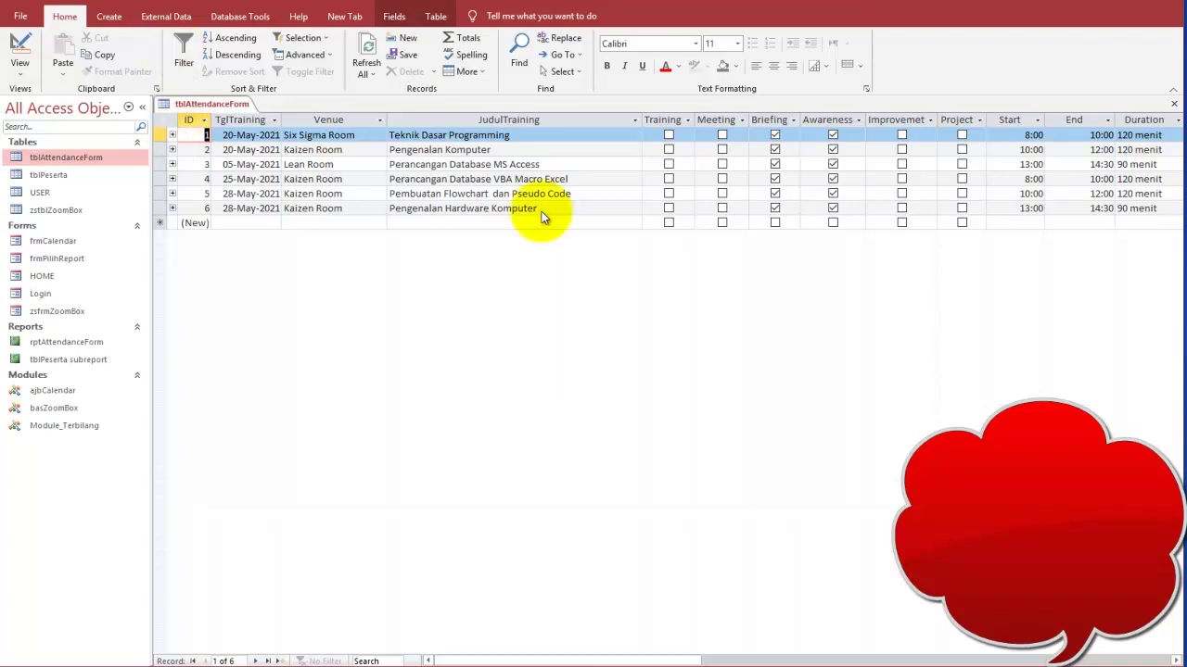
{"action": "left_click", "coordinate": [1174, 107]}
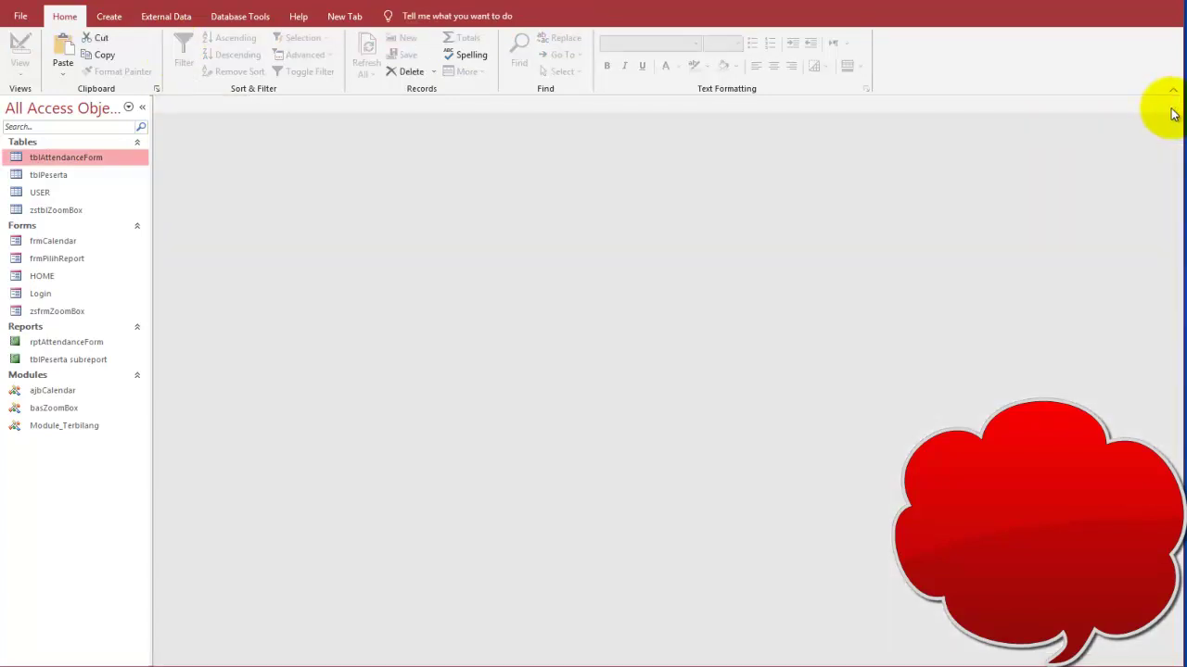
Preview the rptAttendanceForm report with its parameter prompt left blank, examine the trainee list, and close the preview.
{"action": "left_click", "coordinate": [54, 176]}
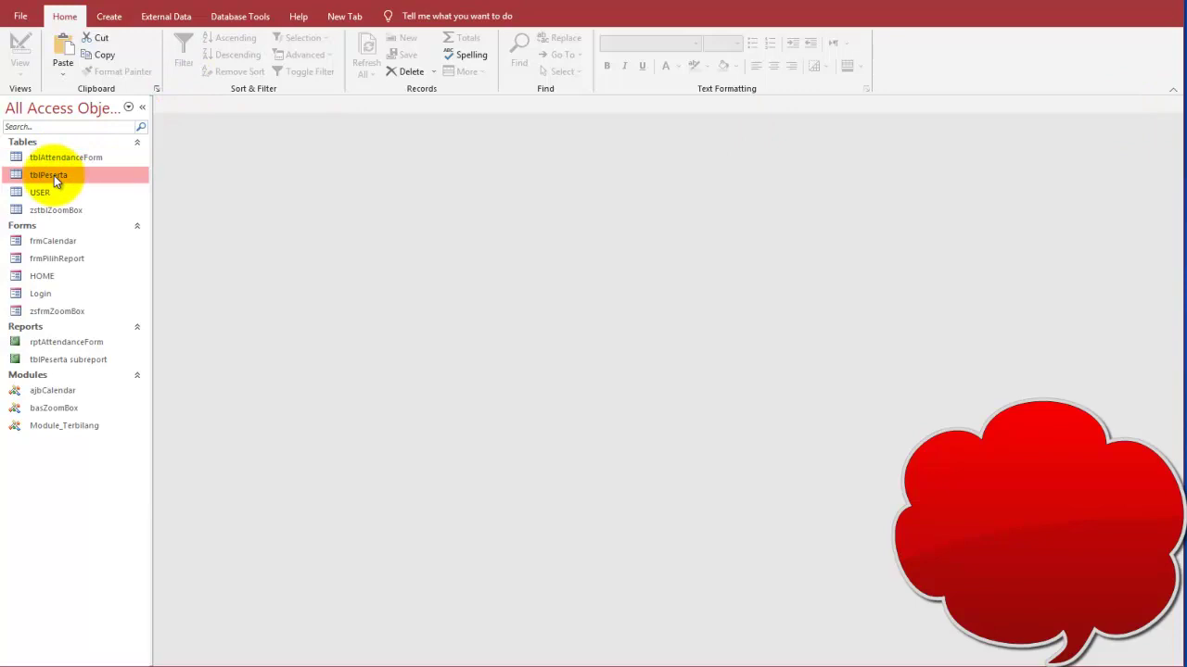
{"action": "double_click", "coordinate": [80, 345]}
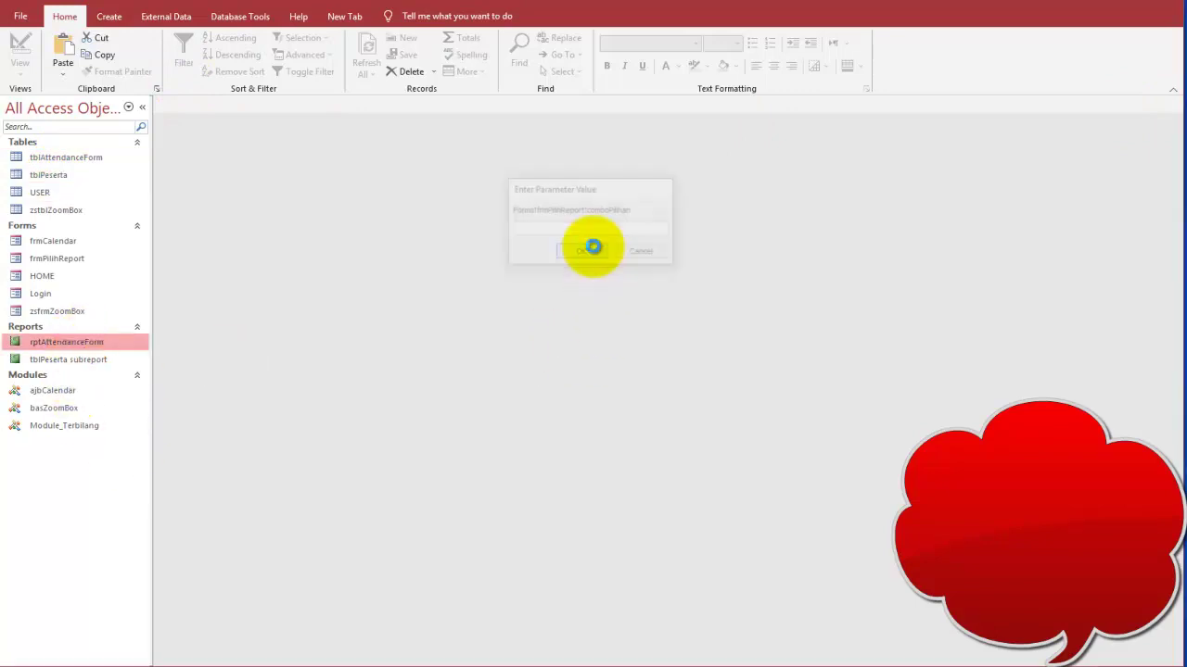
{"action": "left_click", "coordinate": [595, 250]}
{"action": "left_click", "coordinate": [601, 251]}
{"action": "left_click", "coordinate": [607, 278]}
{"action": "left_click", "coordinate": [556, 318]}
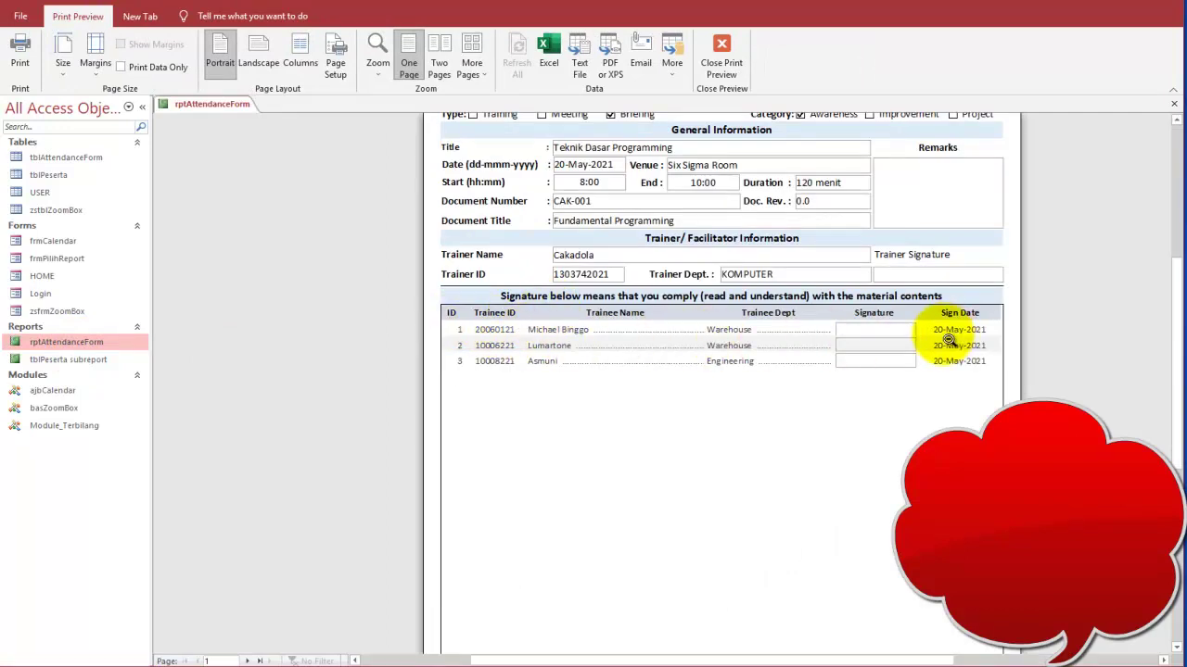
{"action": "left_click", "coordinate": [913, 158]}
{"action": "left_click", "coordinate": [722, 58]}
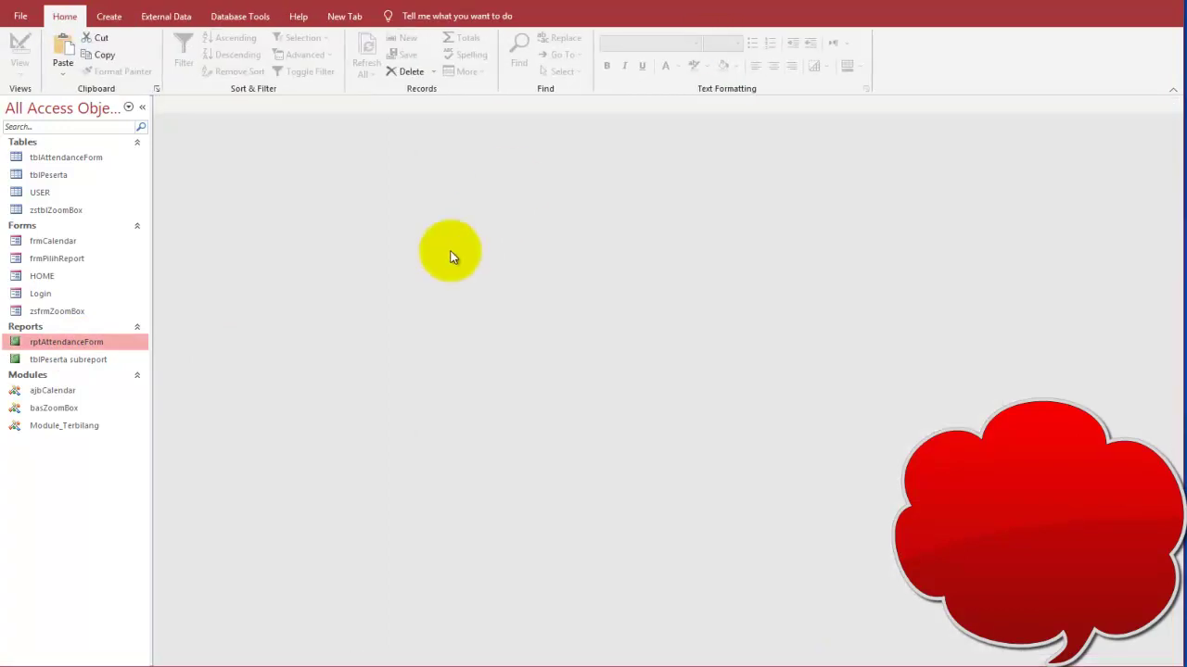
View the tblPeserta subreport that supplies the trainee rows, and close it.
{"action": "double_click", "coordinate": [98, 362]}
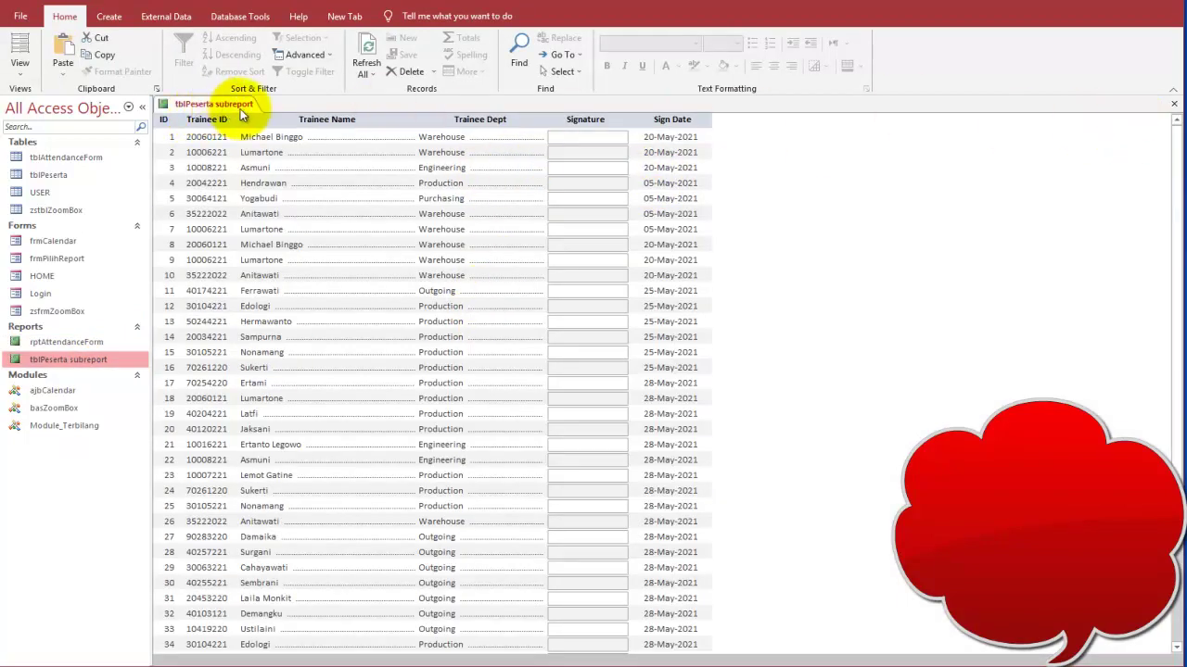
{"action": "right_click", "coordinate": [812, 208]}
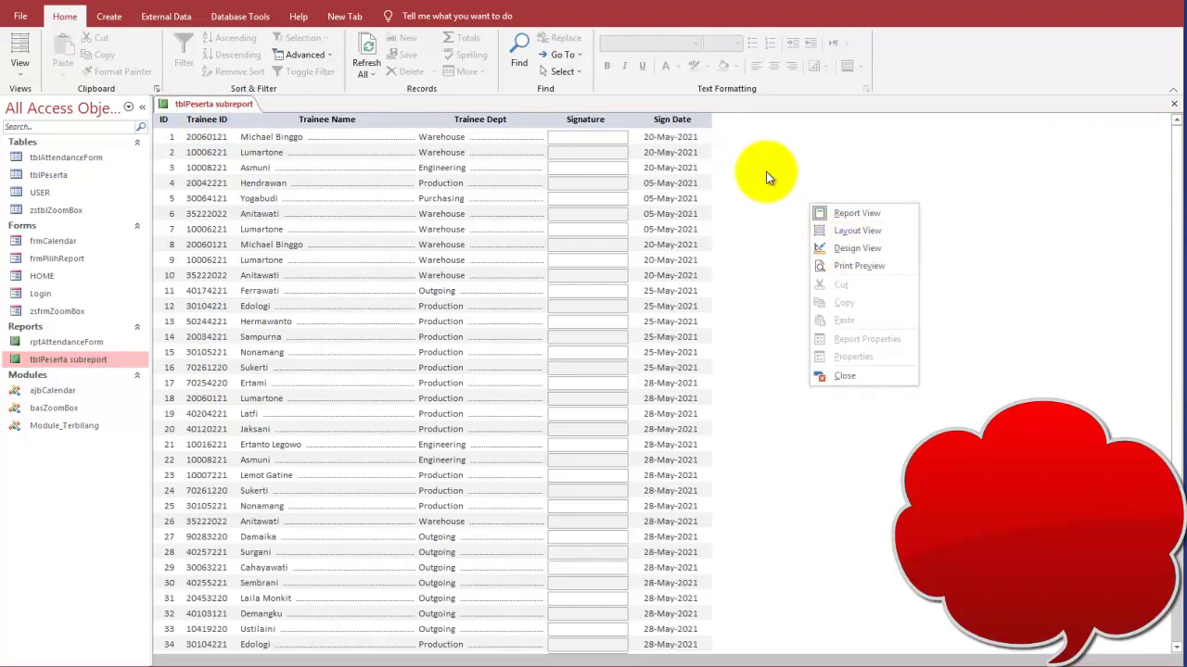
{"action": "left_click", "coordinate": [740, 141]}
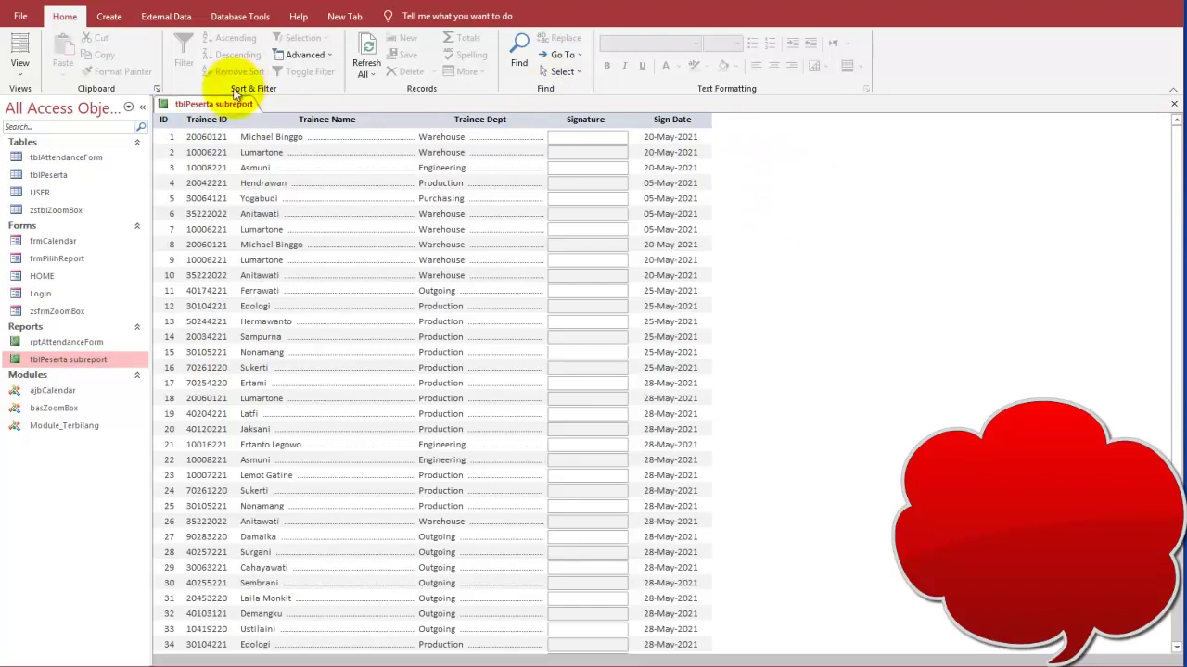
{"action": "right_click", "coordinate": [239, 108]}
{"action": "left_click", "coordinate": [268, 139]}
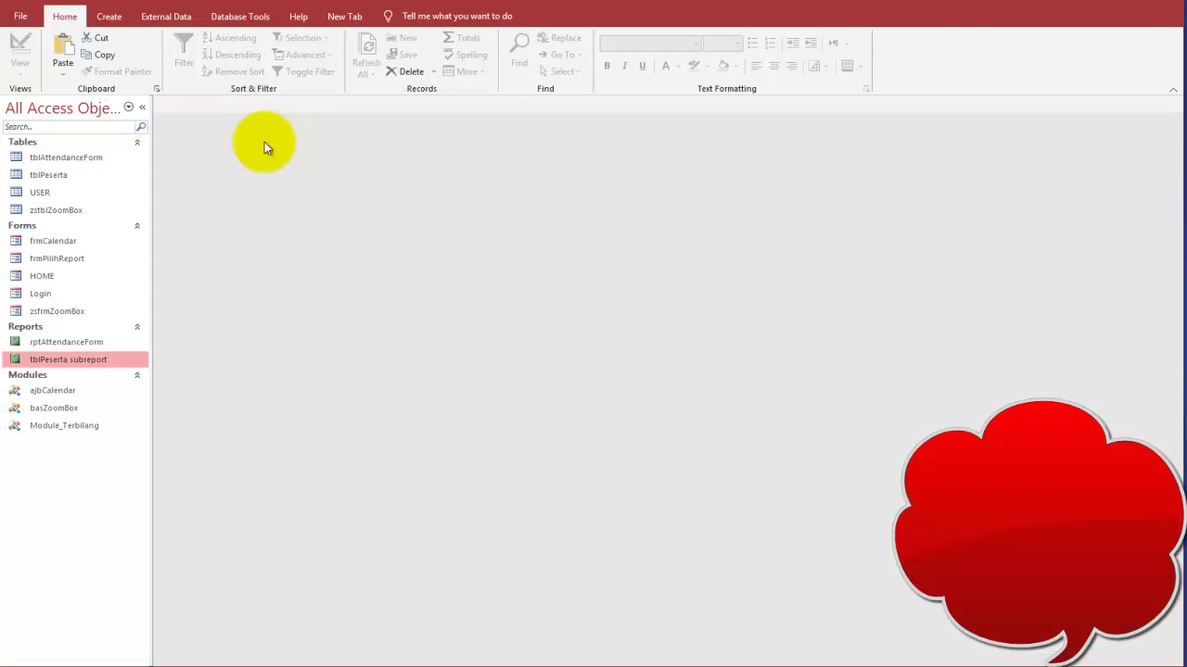
Start a Report Wizard report on tblPeserta with the fields ID, TrainingCode, TraineeID, TraineeName, TraineeDept and TrainingDate.
{"action": "left_click", "coordinate": [51, 176]}
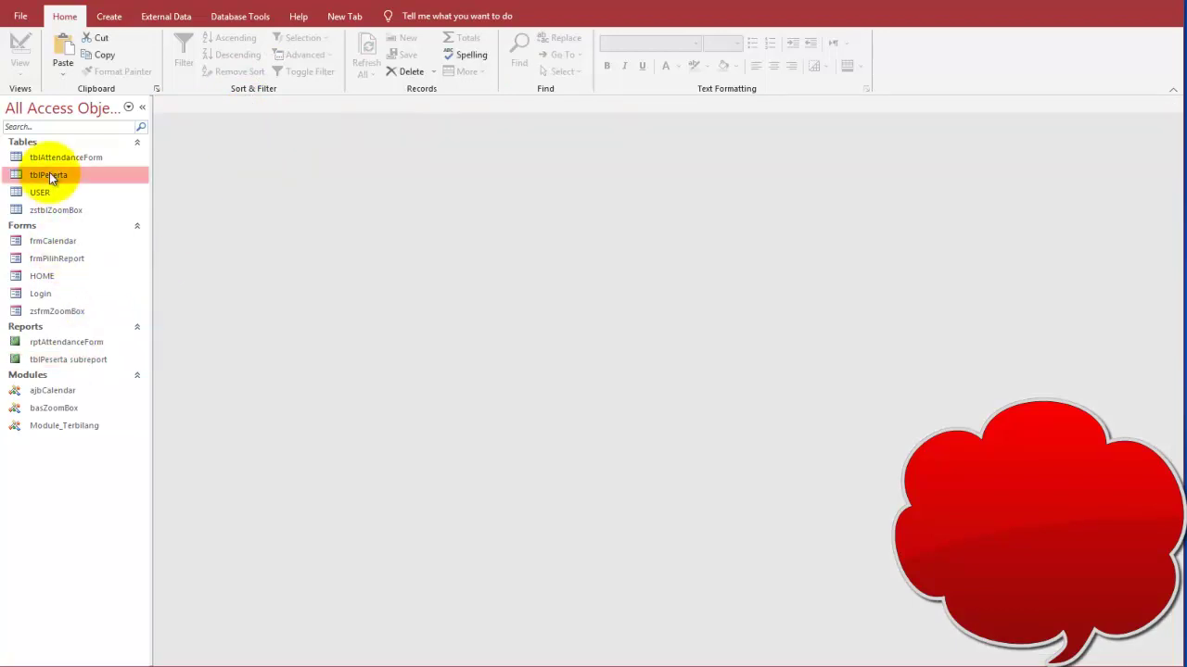
{"action": "left_click", "coordinate": [110, 16]}
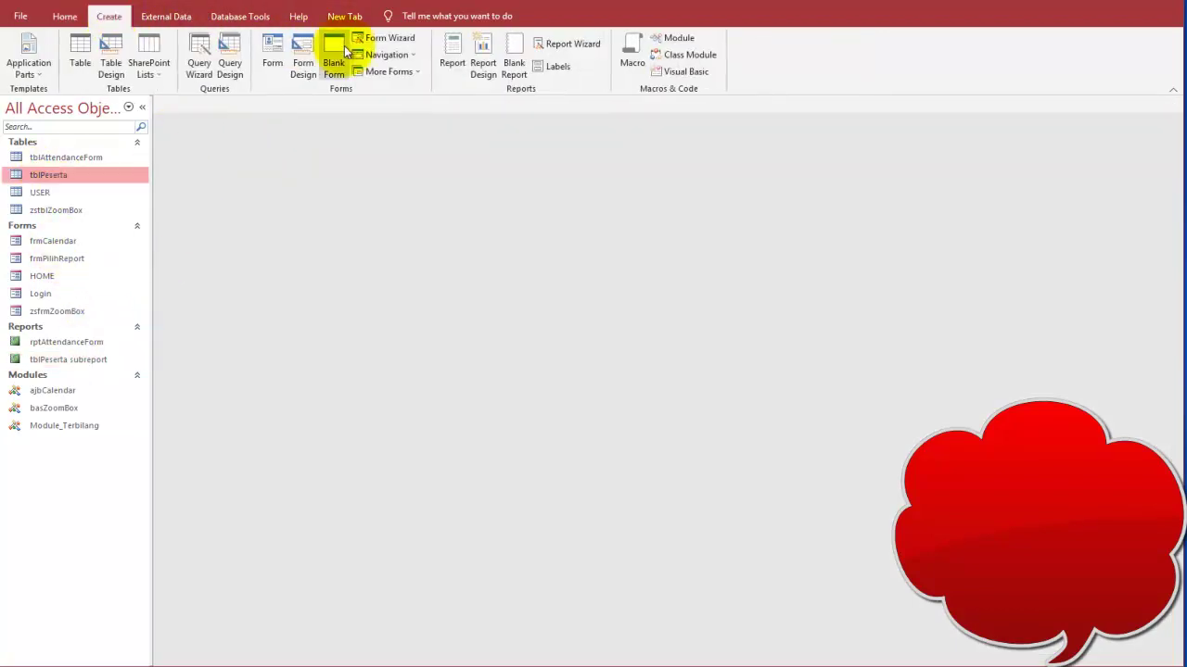
{"action": "left_click", "coordinate": [567, 45]}
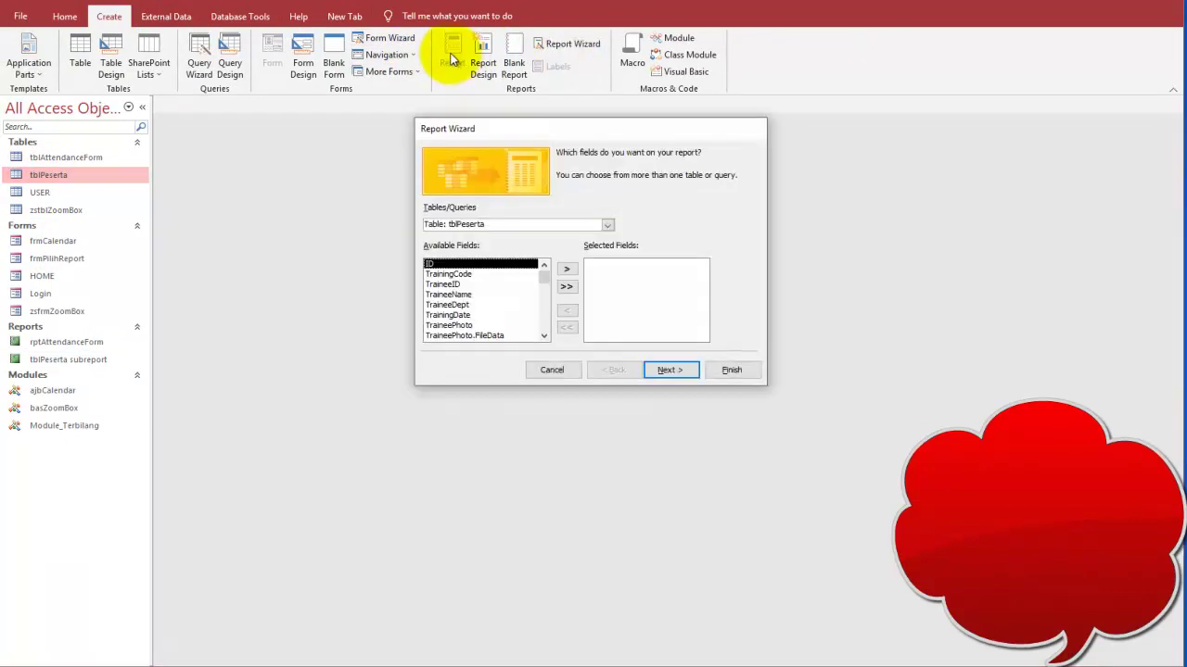
{"action": "left_click", "coordinate": [567, 289]}
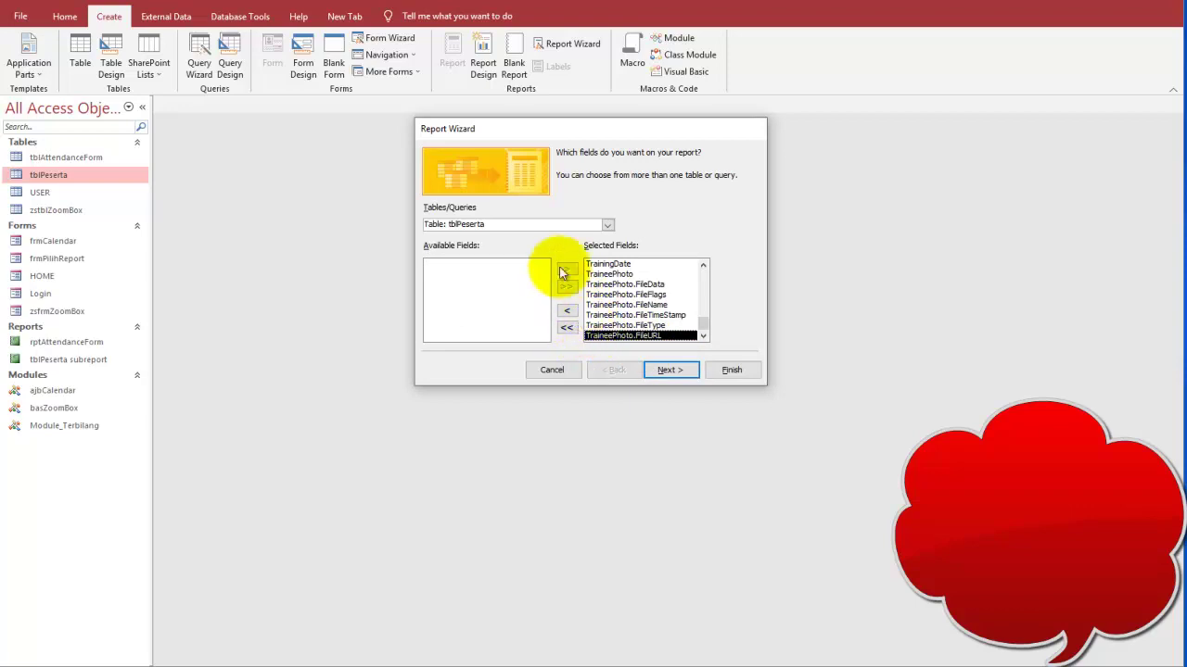
{"action": "left_click", "coordinate": [566, 327]}
{"action": "double_click", "coordinate": [567, 269]}
{"action": "double_click", "coordinate": [567, 269]}
{"action": "double_click", "coordinate": [568, 269]}
{"action": "left_click", "coordinate": [567, 269]}
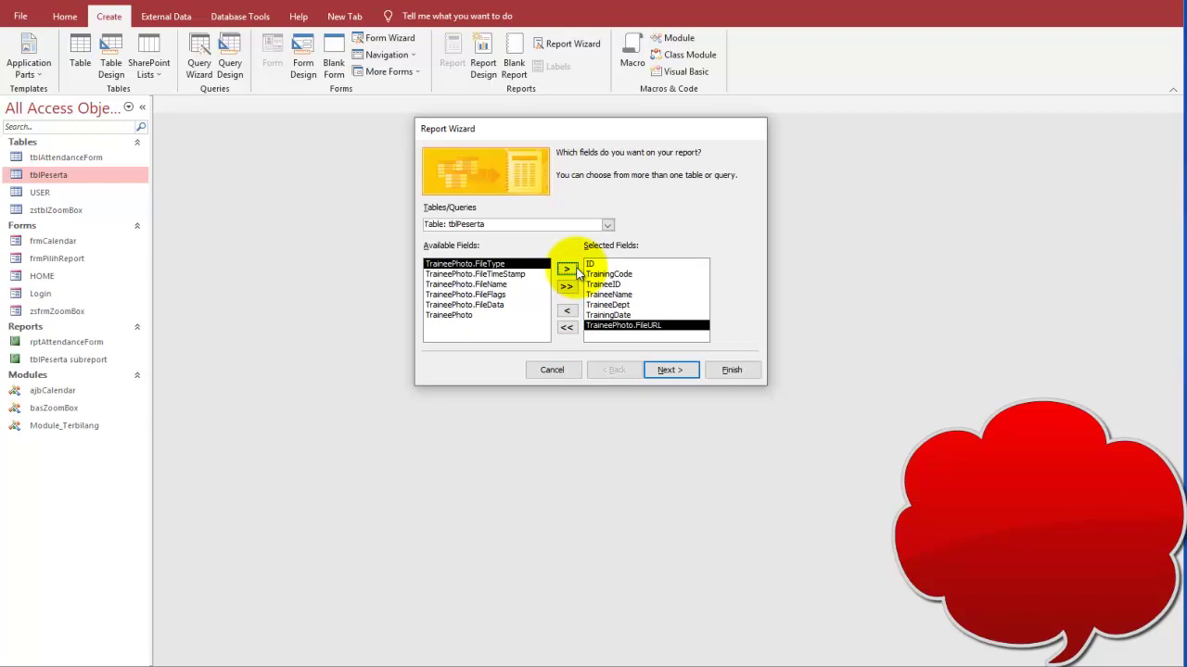
{"action": "left_click", "coordinate": [564, 313]}
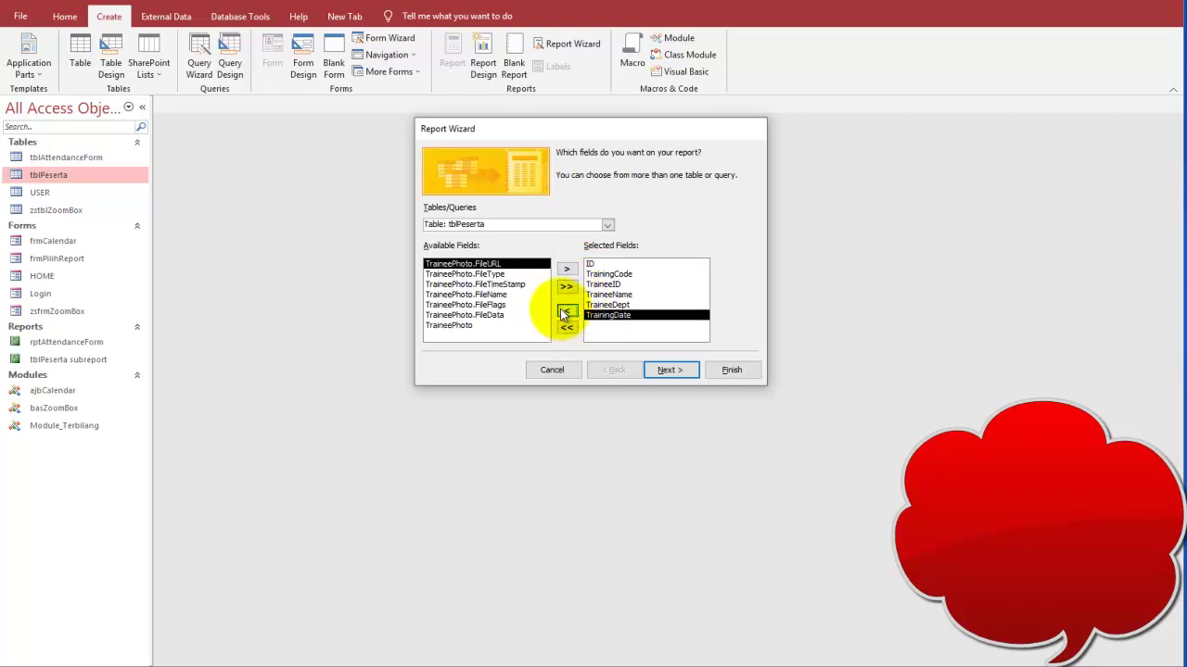
{"action": "left_click", "coordinate": [667, 370]}
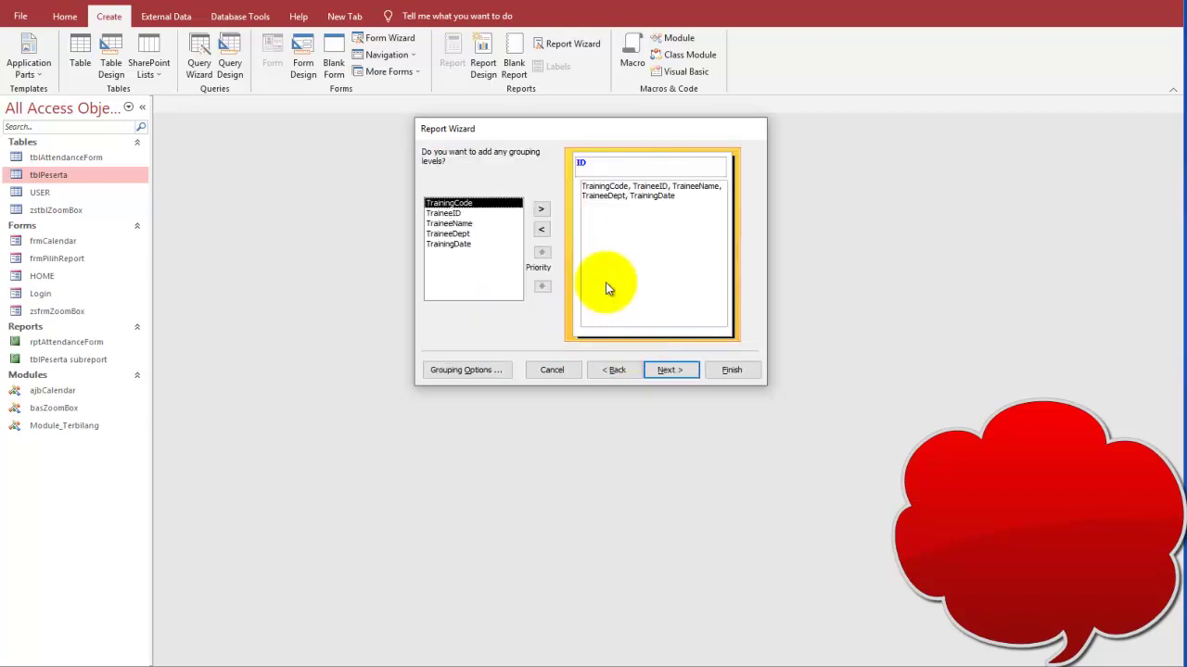
Remove the TrainingCode and ID grouping levels from the report and leave its records without a sort order.
{"action": "left_click", "coordinate": [542, 212]}
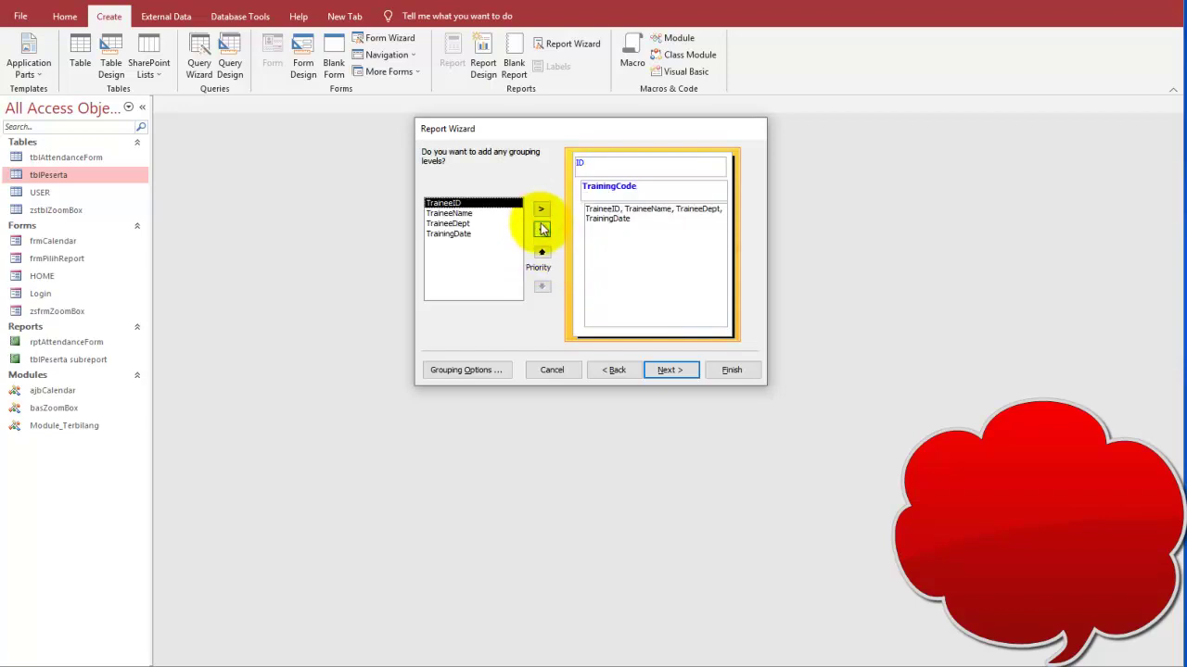
{"action": "left_click", "coordinate": [542, 230]}
{"action": "left_click", "coordinate": [542, 230]}
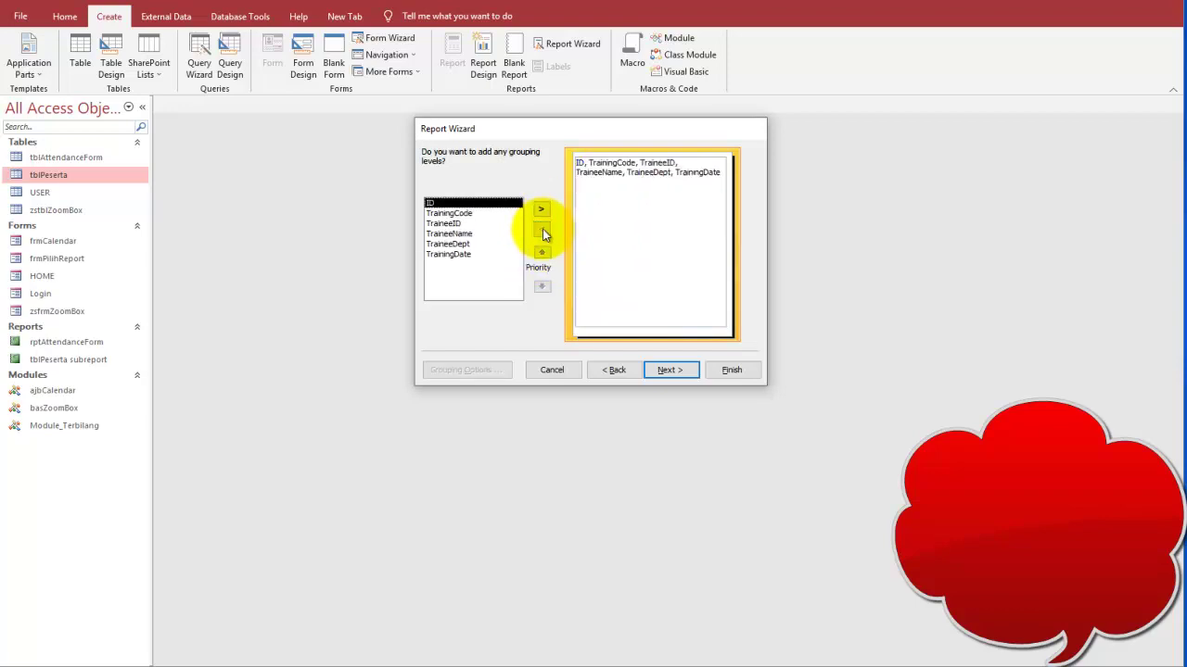
{"action": "left_click", "coordinate": [669, 370]}
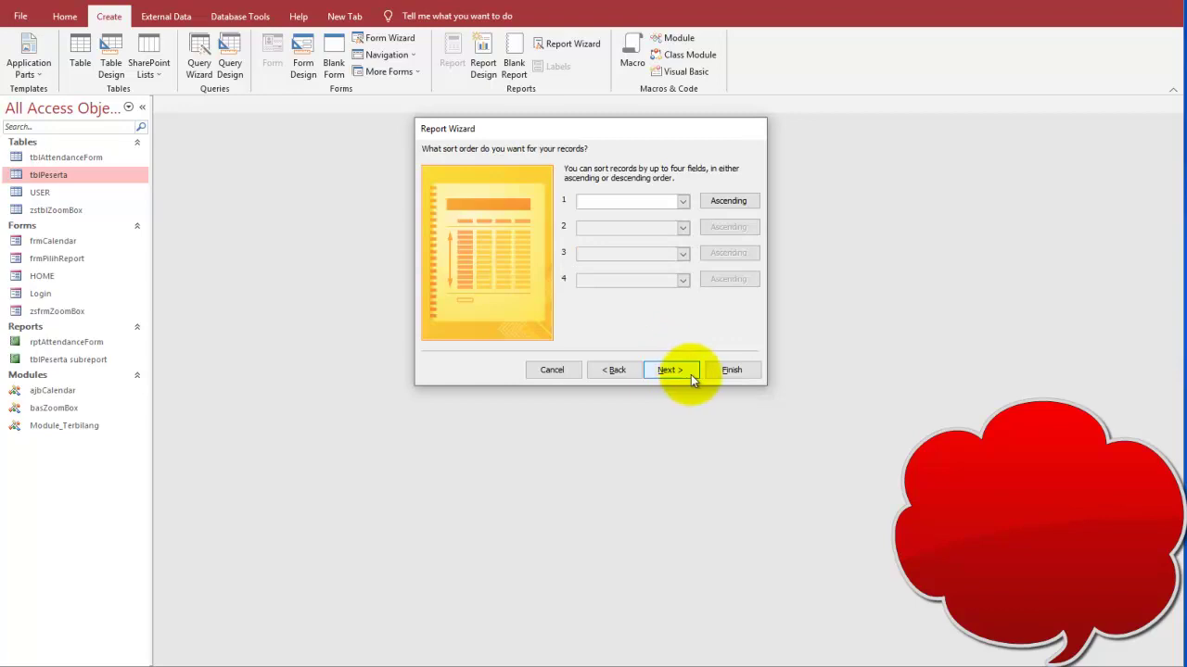
{"action": "left_click", "coordinate": [684, 370]}
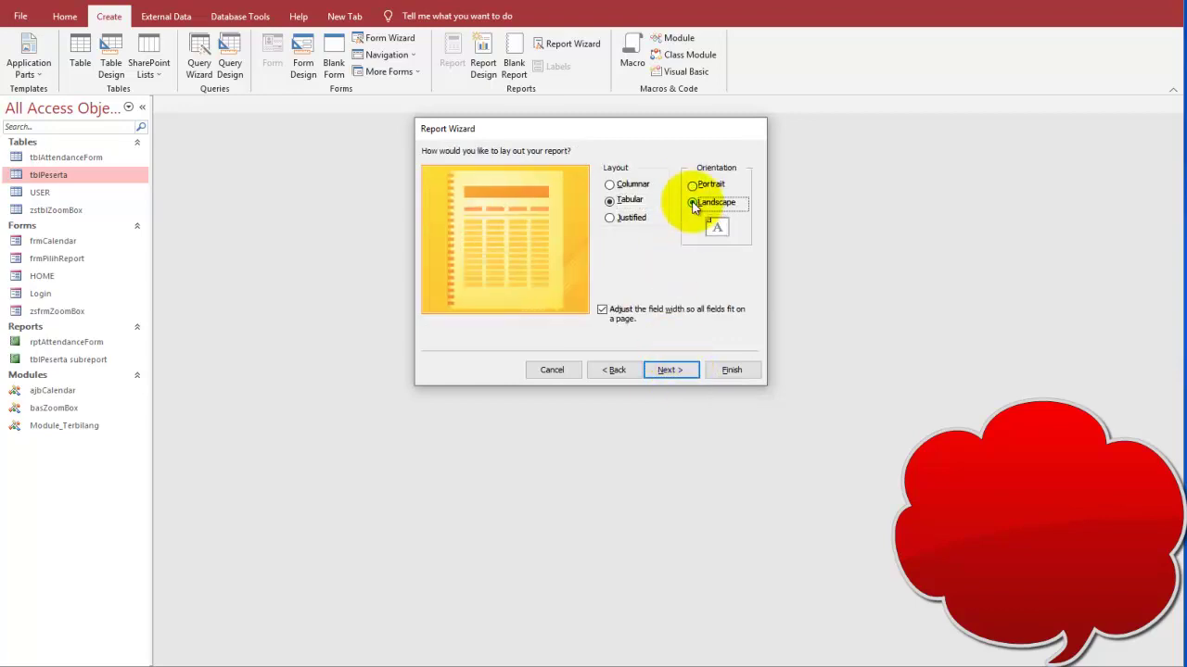
Give the report a Tabular layout in Portrait orientation and generate it with the title tblPeserta.
{"action": "left_click", "coordinate": [675, 372]}
{"action": "left_click", "coordinate": [614, 370]}
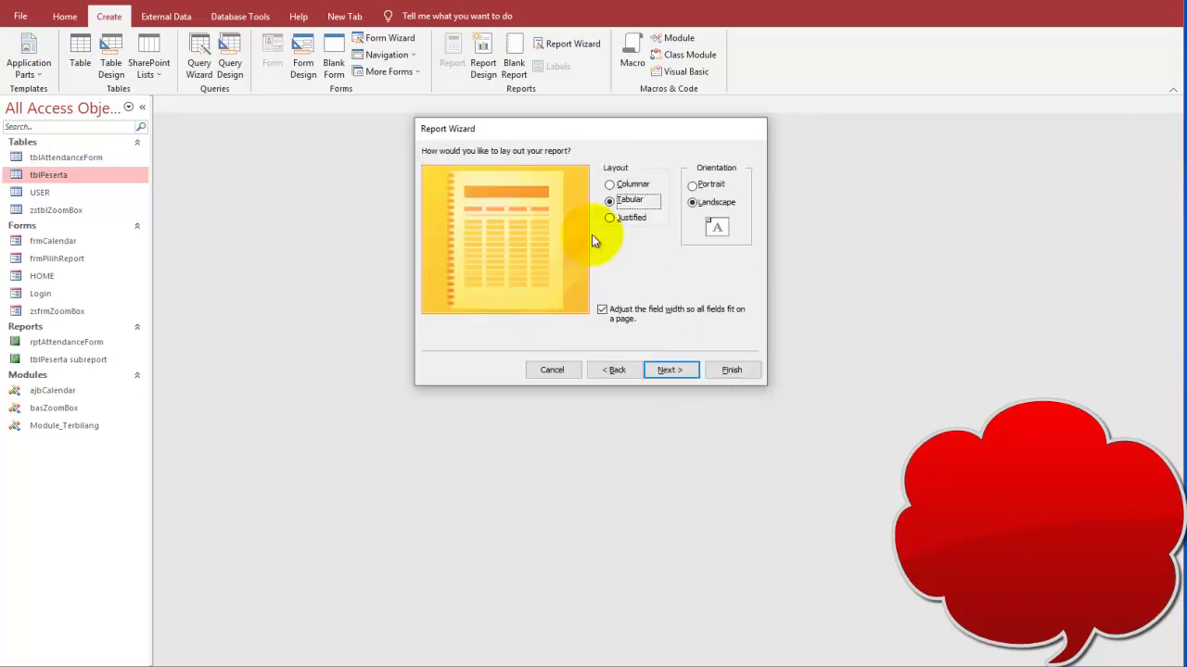
{"action": "left_click", "coordinate": [706, 185]}
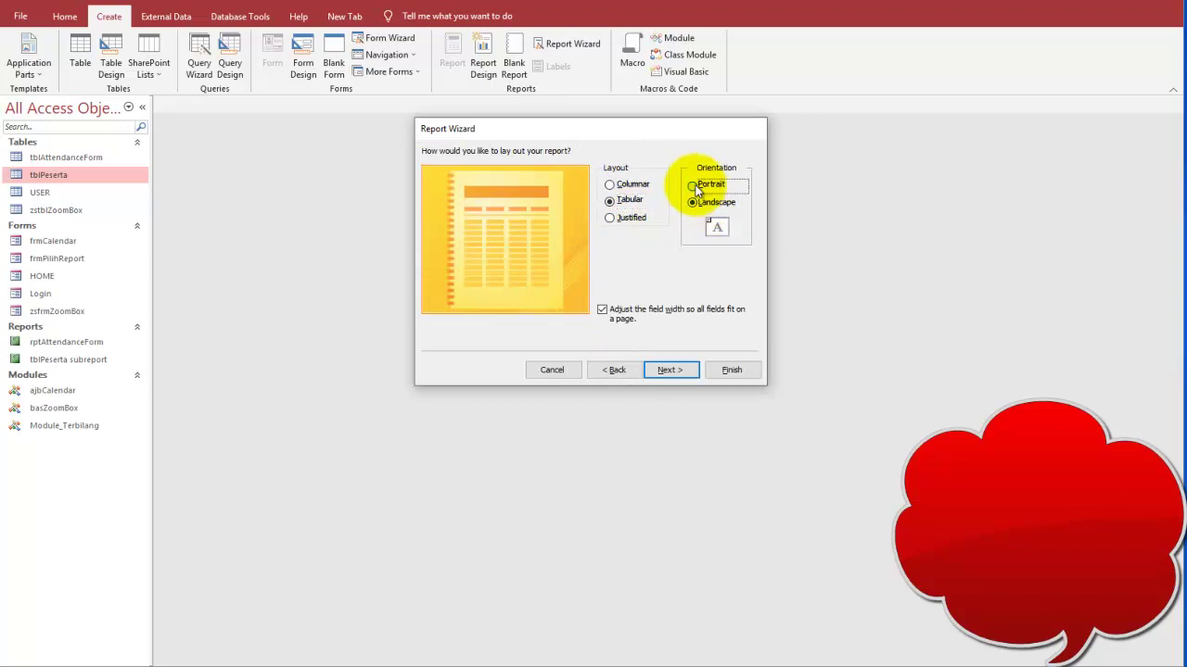
{"action": "left_click", "coordinate": [684, 369]}
{"action": "left_click", "coordinate": [733, 371]}
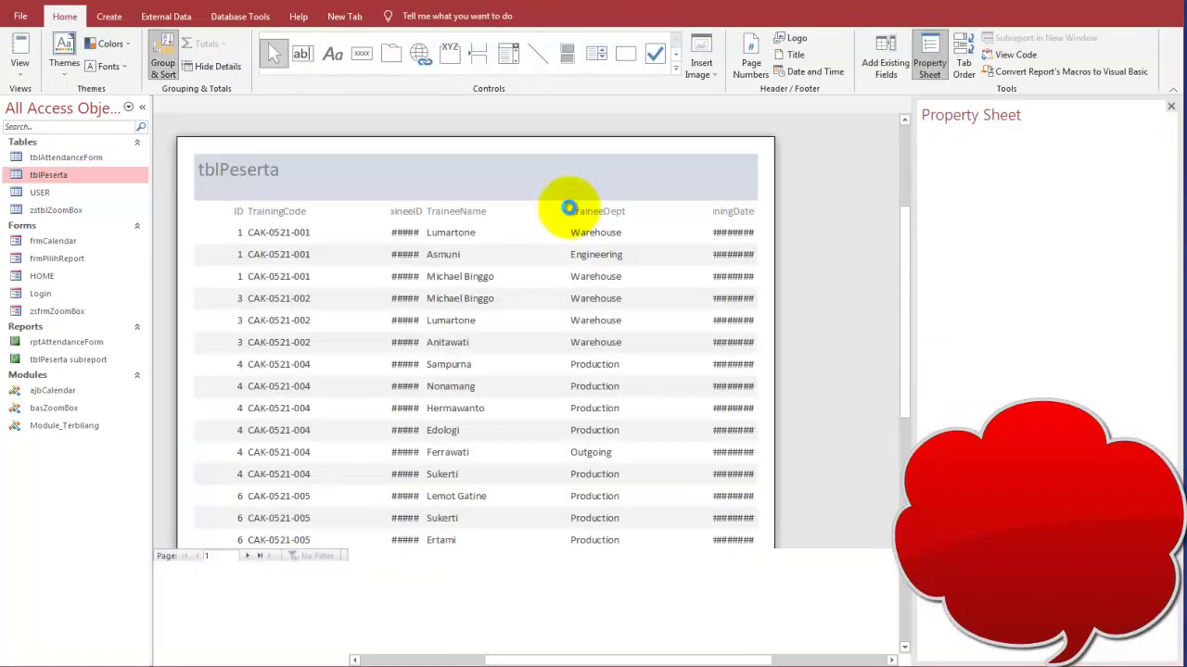
Show the tblPeserta report in Layout View and widen the TraineeID heading and values toward TrainingCode to fit the full IDs.
{"action": "right_click", "coordinate": [360, 175]}
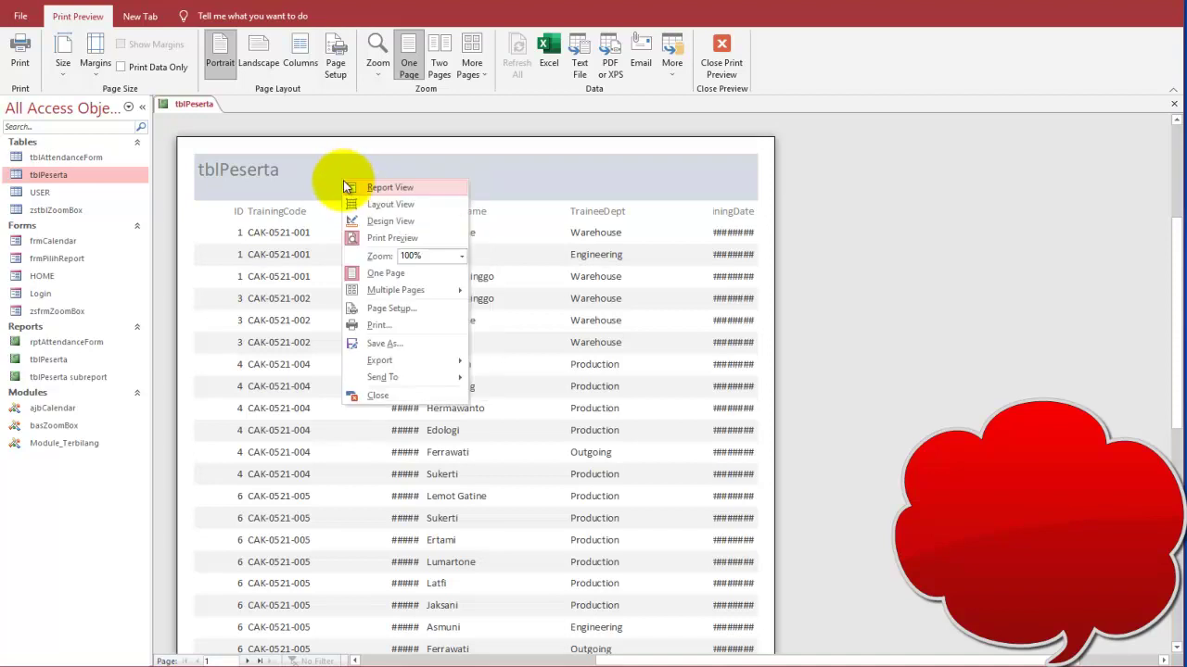
{"action": "right_click", "coordinate": [342, 178]}
{"action": "left_click", "coordinate": [379, 205]}
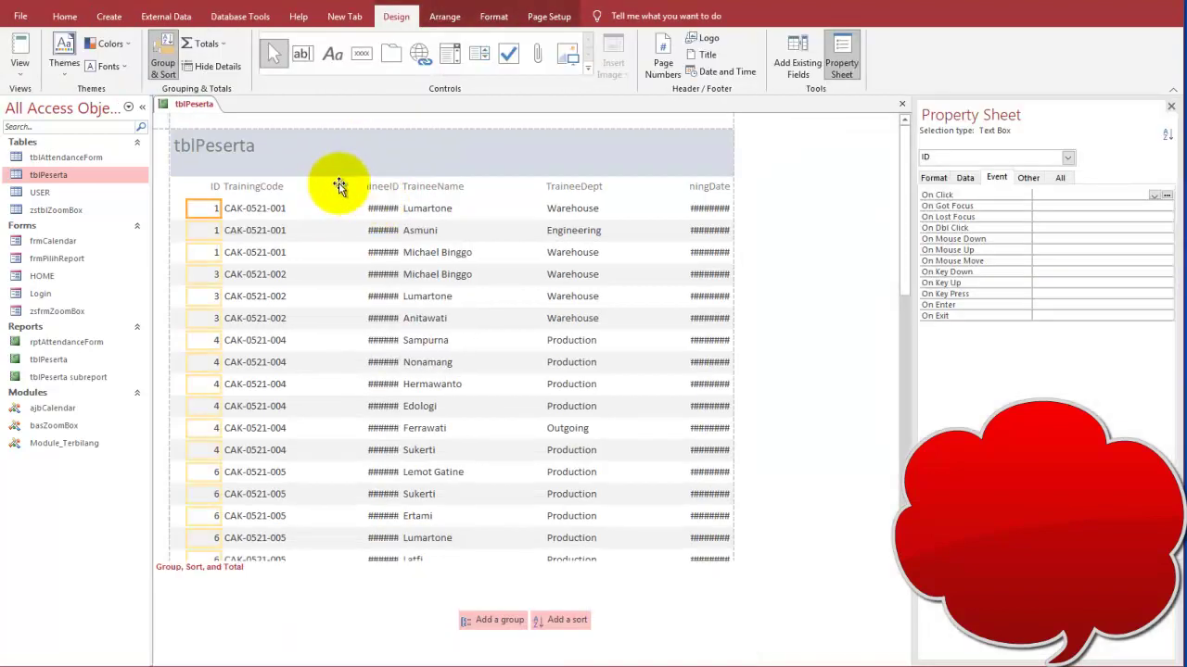
{"action": "left_click", "coordinate": [375, 188]}
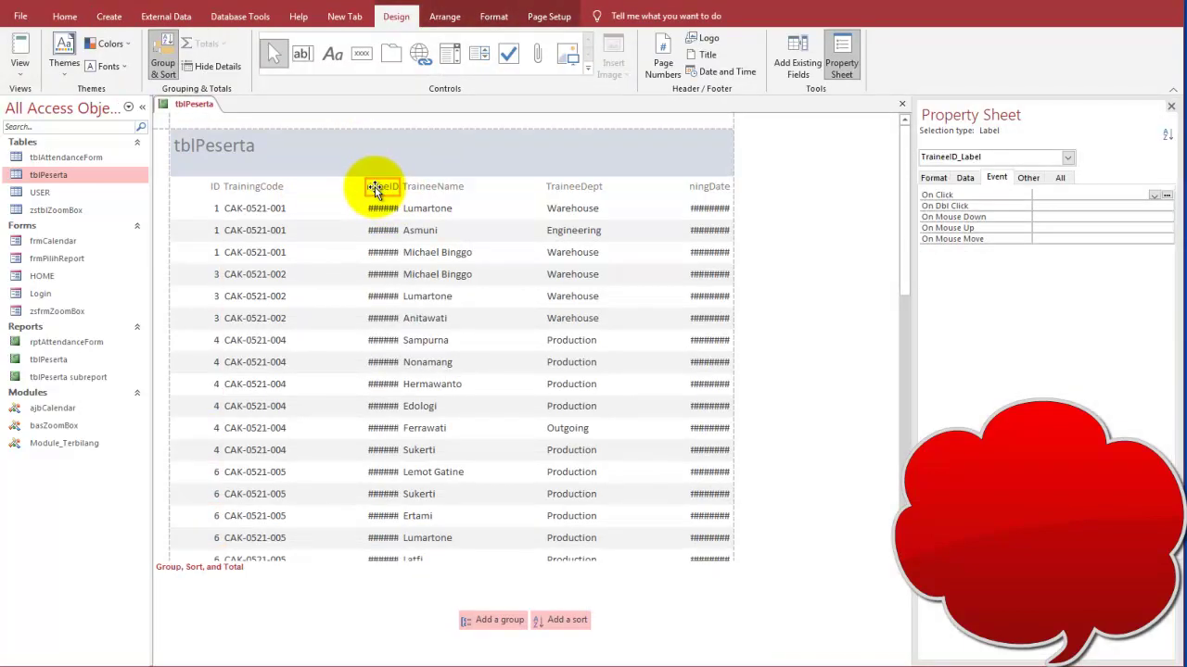
{"action": "left_click", "coordinate": [374, 209], "text": "shift"}
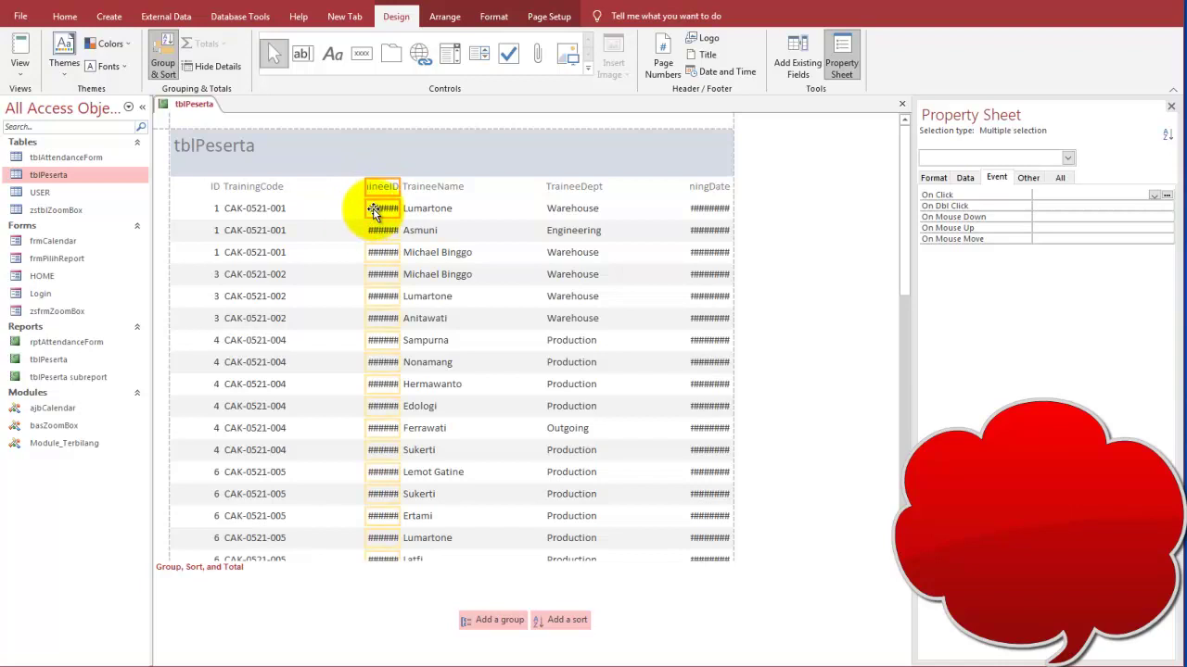
{"action": "left_click_drag", "start_coordinate": [366, 191], "coordinate": [320, 199]}
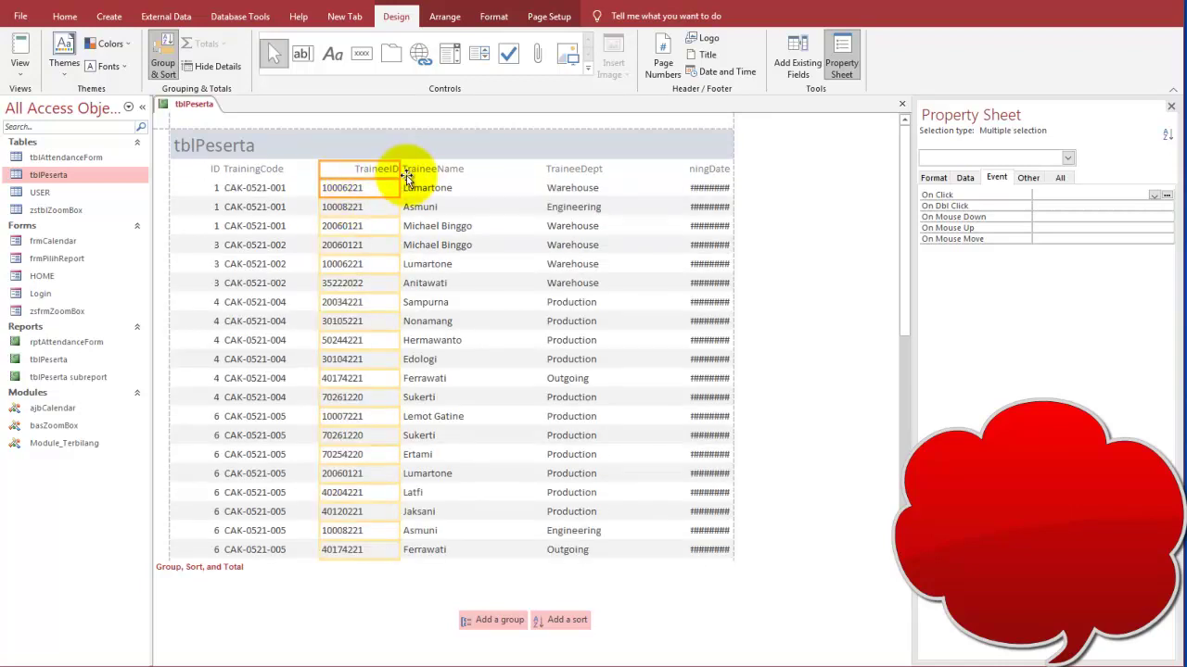
Widen the TrainingDate heading and values toward TraineeDept so the full dates fit.
{"action": "left_click", "coordinate": [697, 169]}
{"action": "left_click", "coordinate": [697, 187], "text": "shift"}
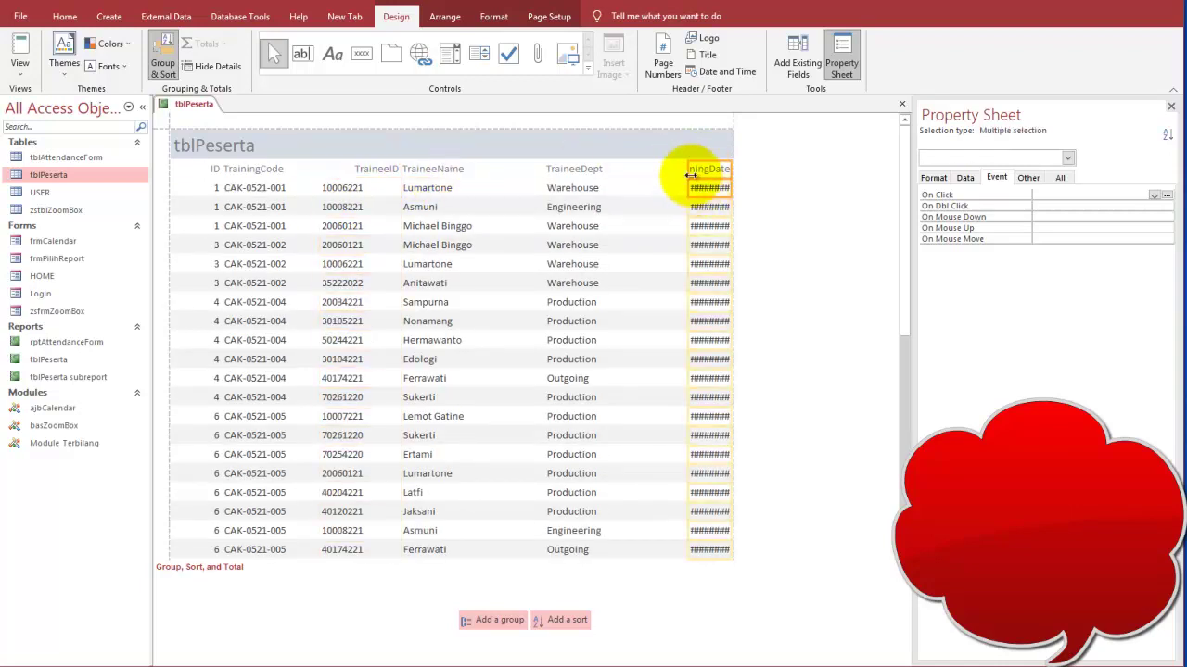
{"action": "left_click_drag", "start_coordinate": [688, 169], "coordinate": [634, 177]}
Center the TraineeID heading and its values.
{"action": "left_click", "coordinate": [354, 168]}
{"action": "left_click", "coordinate": [65, 15]}
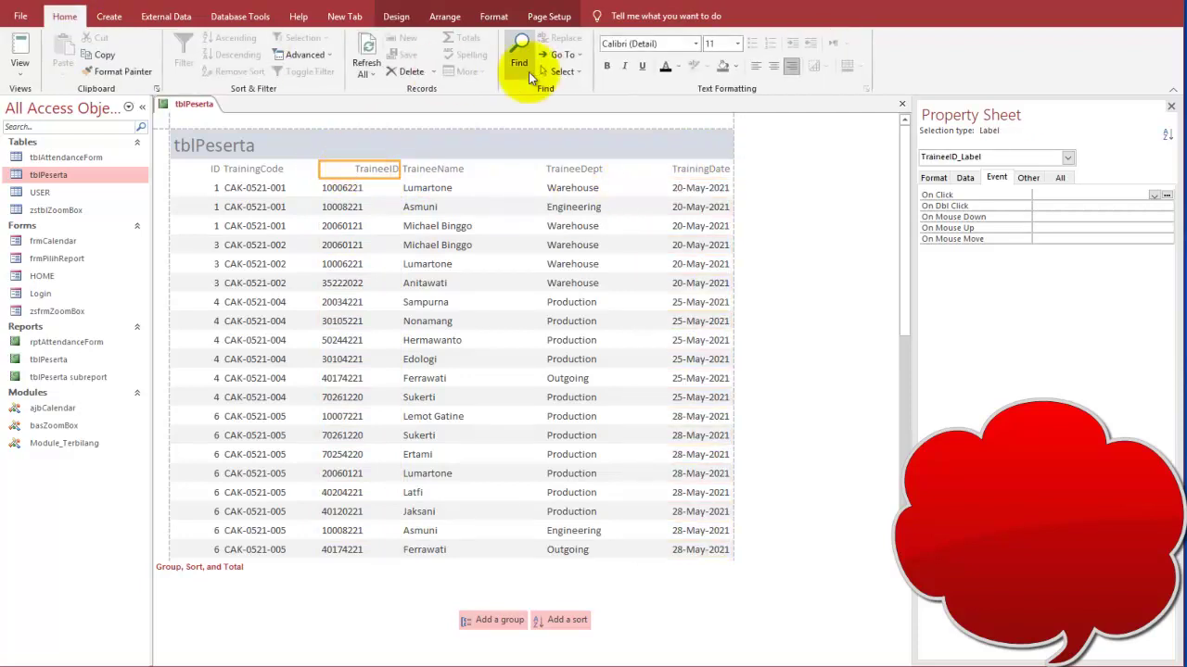
{"action": "left_click", "coordinate": [772, 66]}
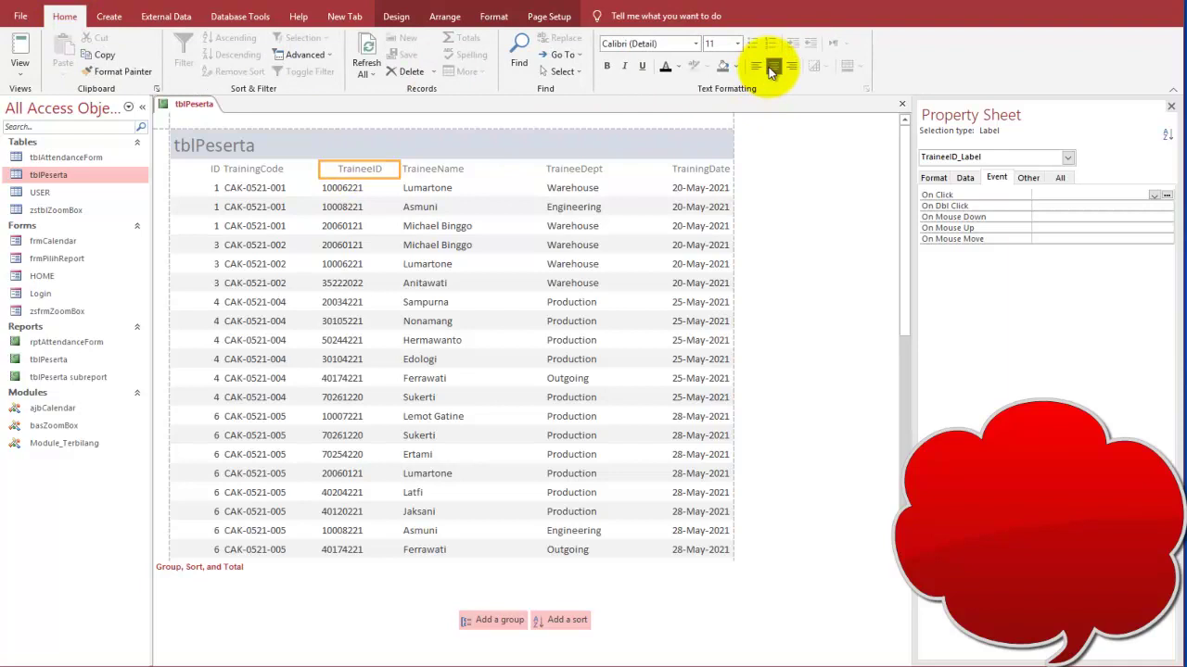
{"action": "left_click", "coordinate": [362, 189]}
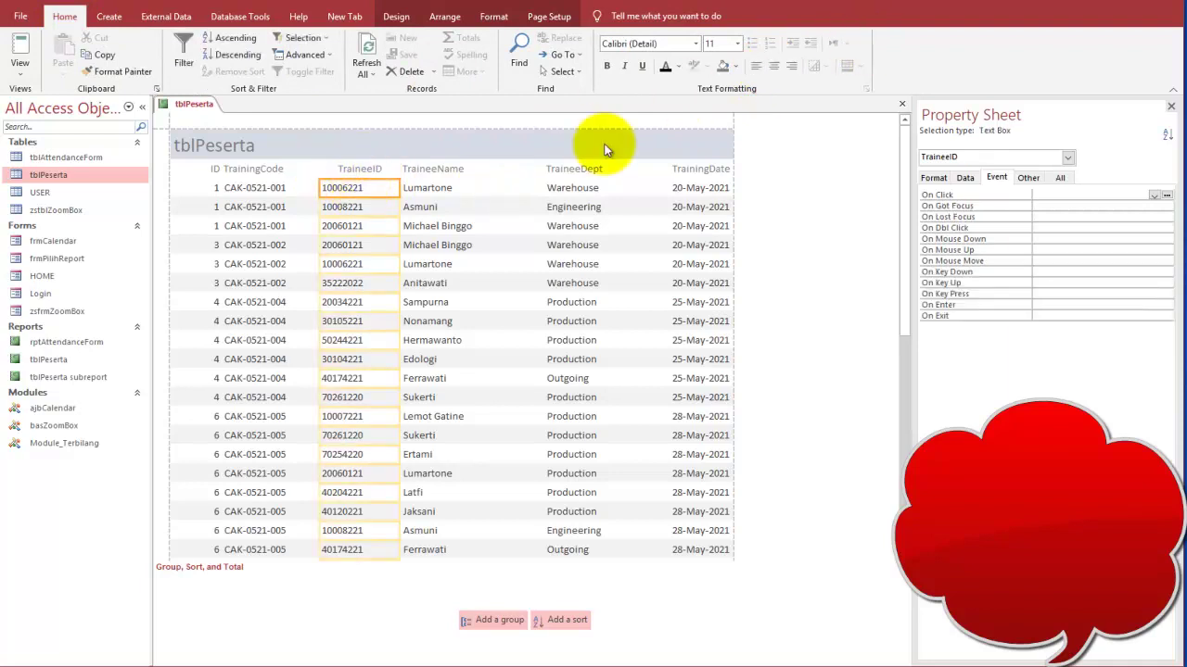
{"action": "left_click", "coordinate": [773, 66]}
Narrow the TraineeDept heading and values so they end where the TrainingDate column begins.
{"action": "left_click", "coordinate": [443, 168]}
{"action": "left_click", "coordinate": [448, 188]}
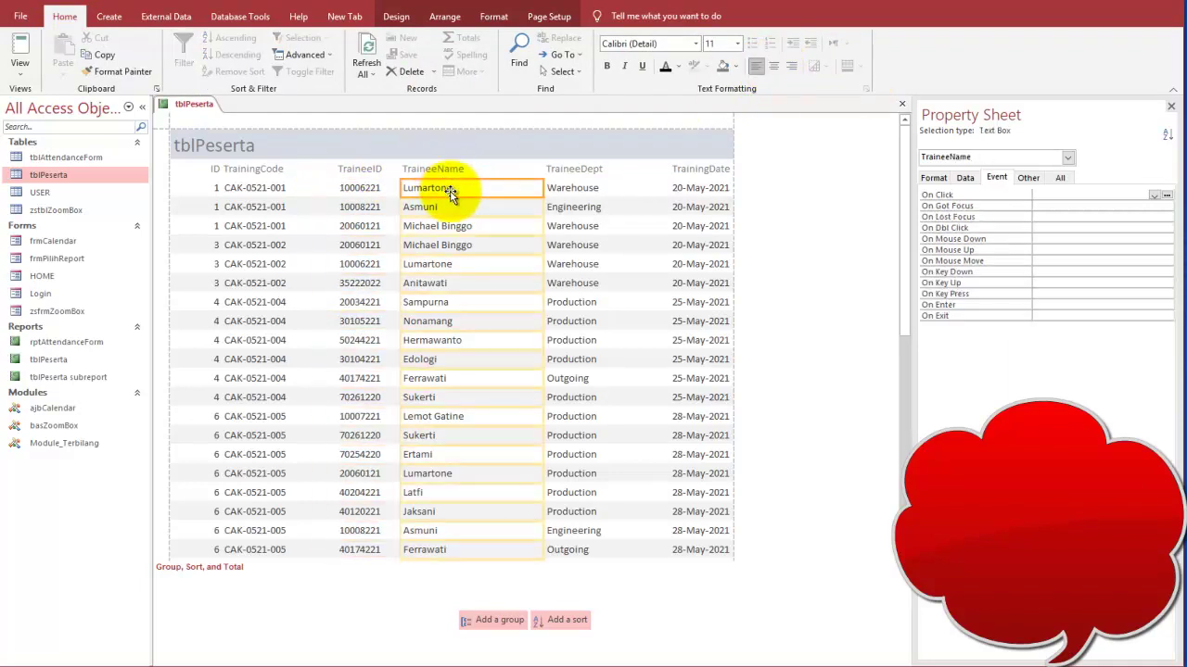
{"action": "left_click", "coordinate": [571, 189]}
{"action": "left_click", "coordinate": [597, 169]}
{"action": "left_click", "coordinate": [599, 192]}
{"action": "left_click", "coordinate": [607, 171]}
{"action": "left_click", "coordinate": [611, 190], "text": "shift"}
{"action": "left_click_drag", "start_coordinate": [682, 169], "coordinate": [654, 169]}
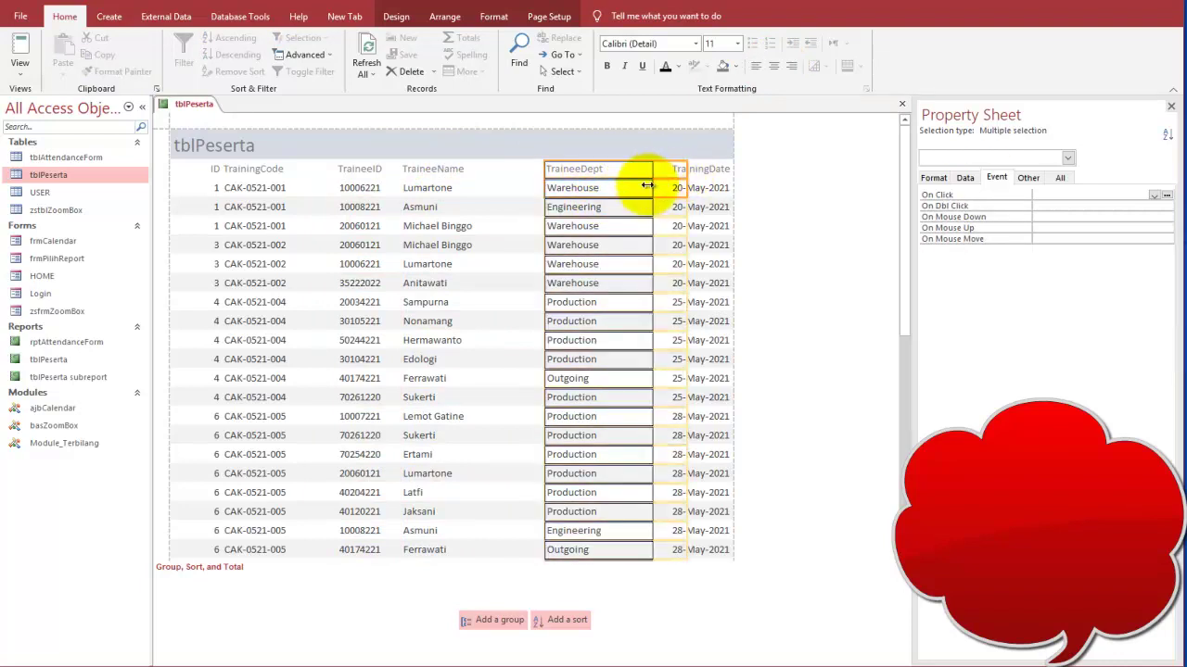
Center the TrainingDate heading and its values.
{"action": "left_click", "coordinate": [695, 169]}
{"action": "left_click", "coordinate": [686, 188], "text": "shift"}
{"action": "left_click", "coordinate": [789, 66]}
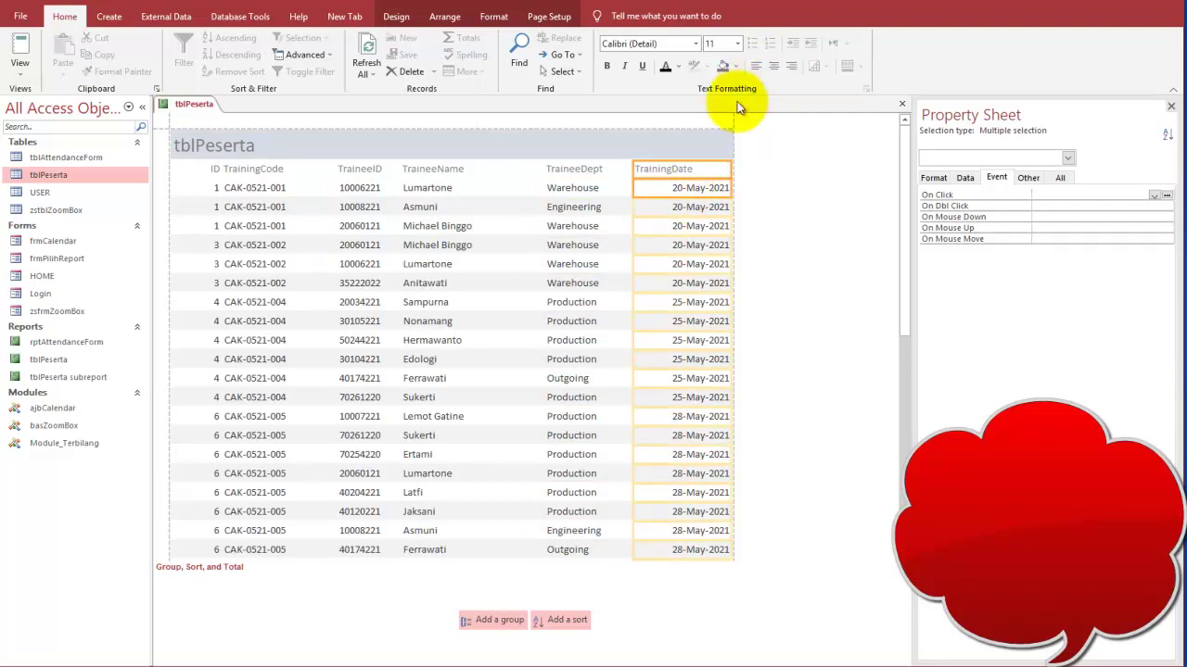
{"action": "left_click", "coordinate": [779, 69]}
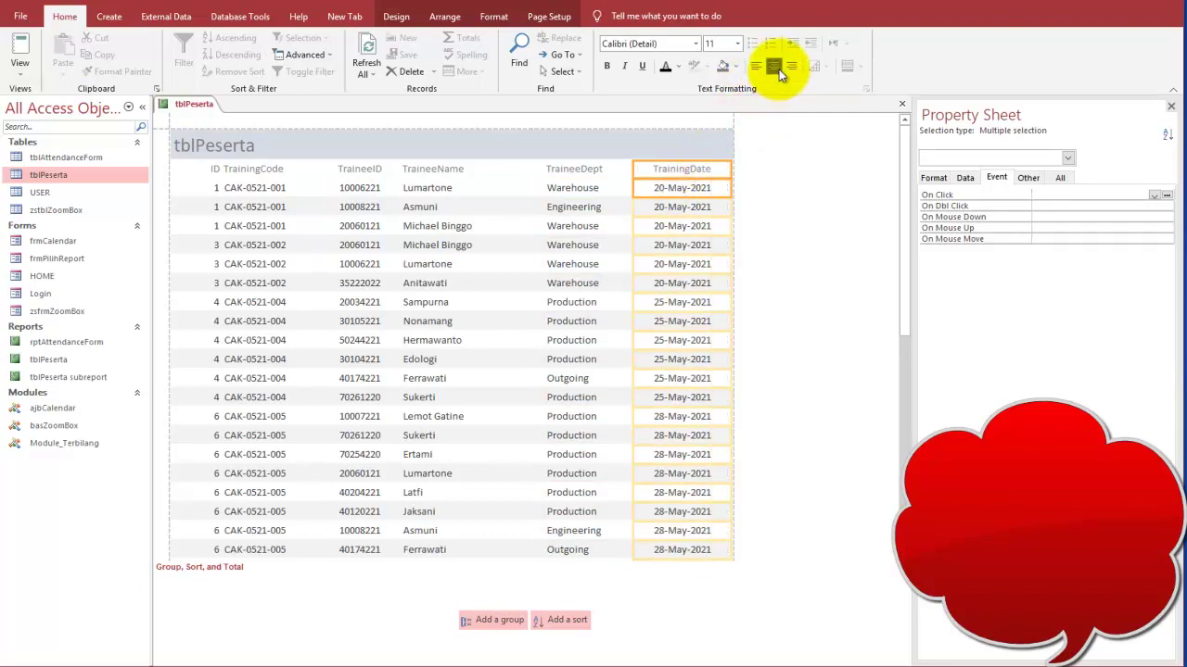
Display the tblPeserta report in Print Preview and check the whole page layout.
{"action": "left_click", "coordinate": [778, 164]}
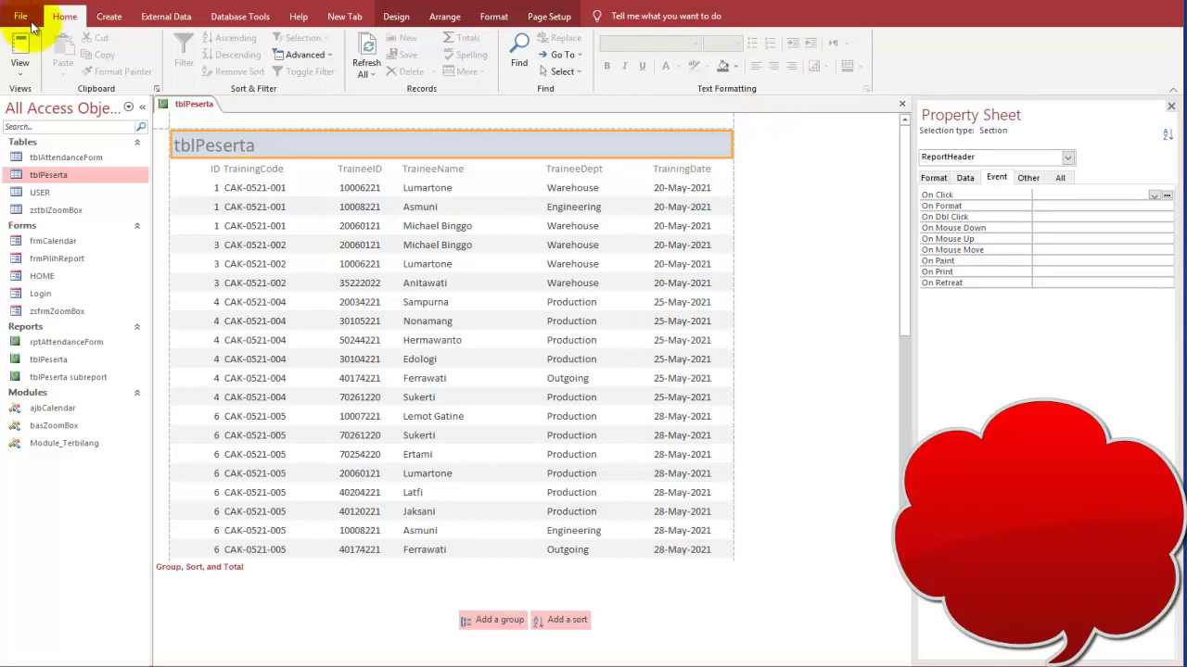
{"action": "left_click", "coordinate": [20, 48]}
{"action": "right_click", "coordinate": [832, 209]}
{"action": "left_click", "coordinate": [844, 225]}
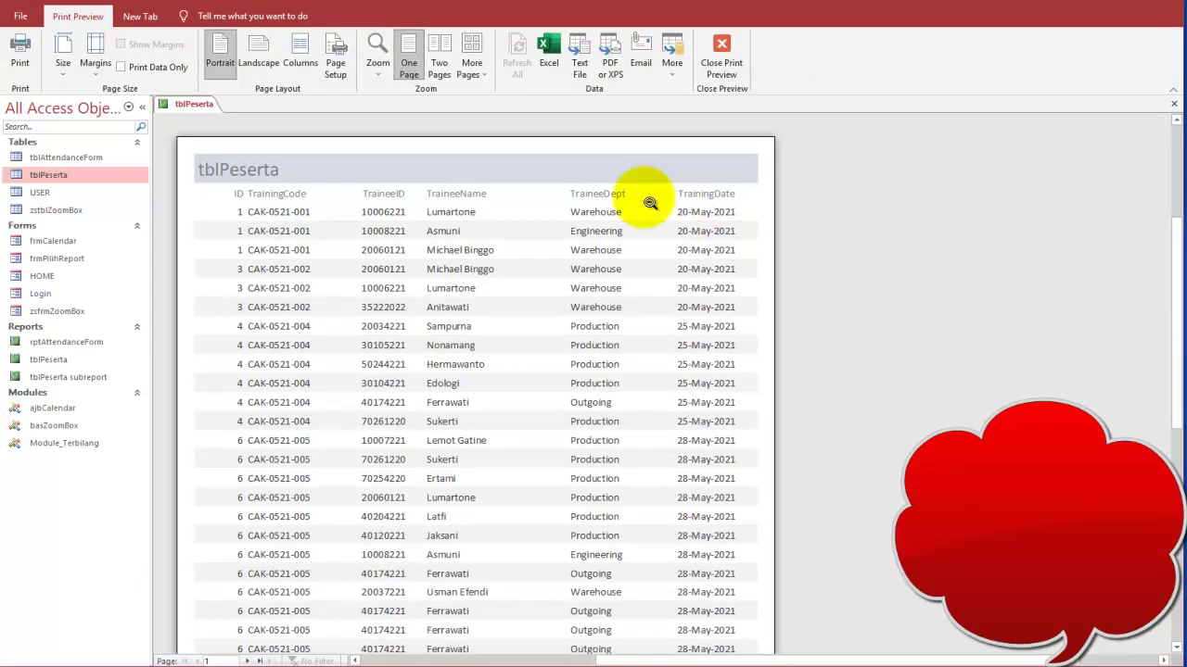
{"action": "left_click", "coordinate": [516, 210]}
{"action": "left_click", "coordinate": [482, 209]}
{"action": "left_click", "coordinate": [554, 190]}
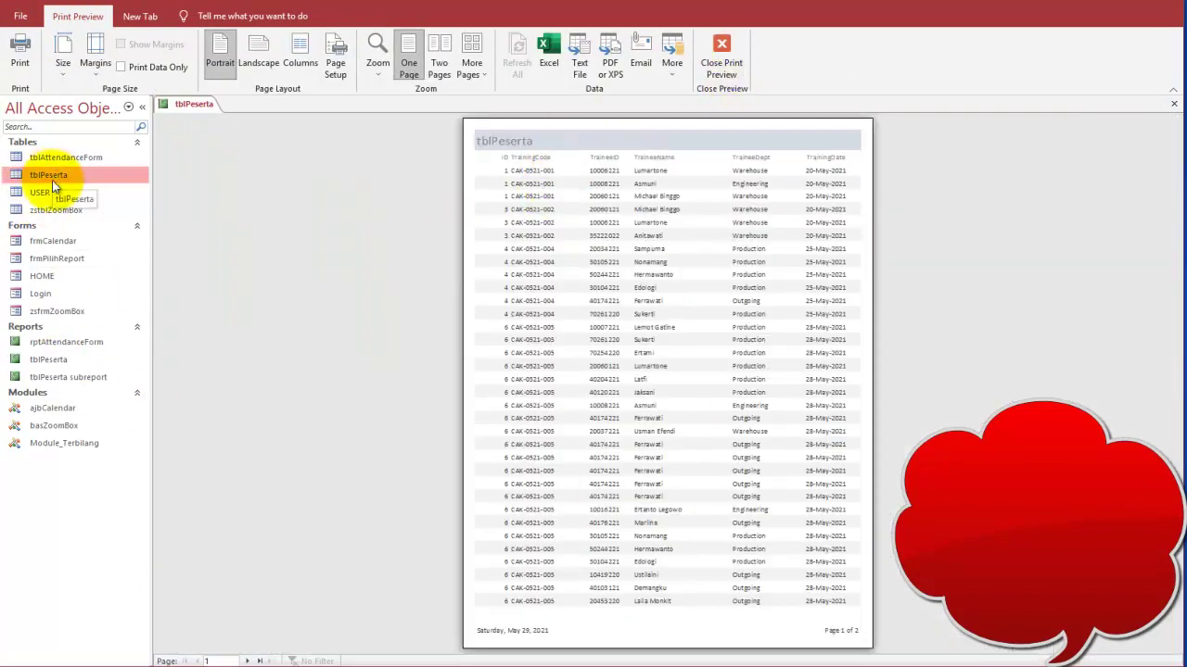
{"action": "left_click", "coordinate": [516, 183]}
{"action": "left_click", "coordinate": [506, 171]}
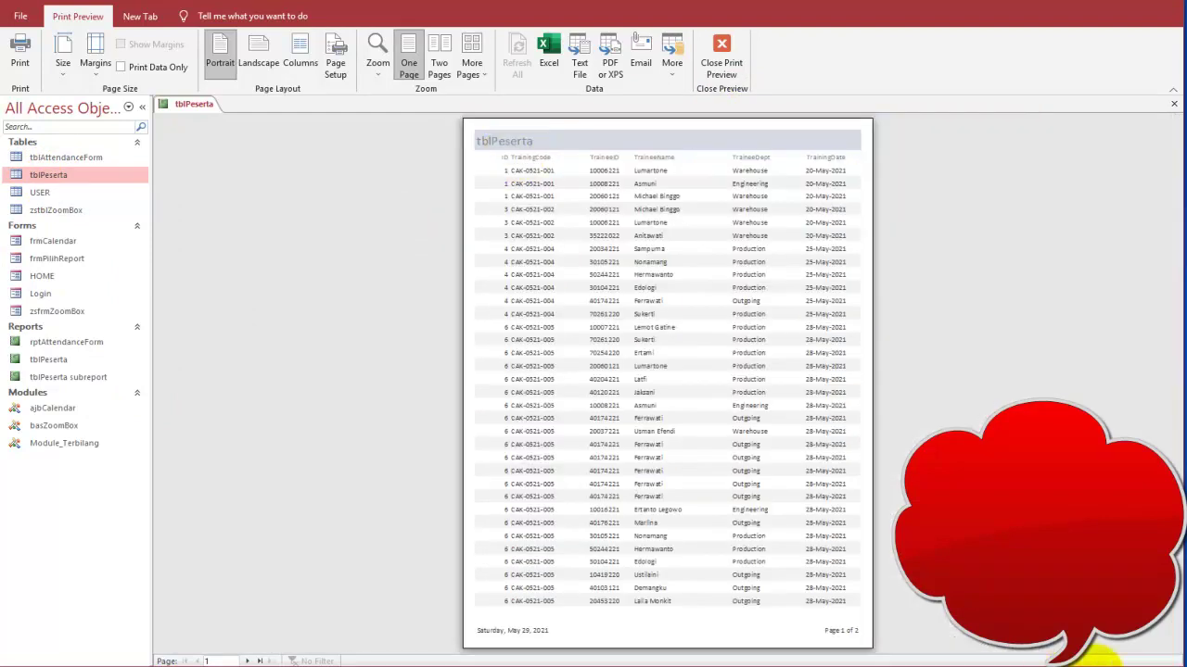
{"action": "left_click_drag", "start_coordinate": [525, 132], "coordinate": [586, 185]}
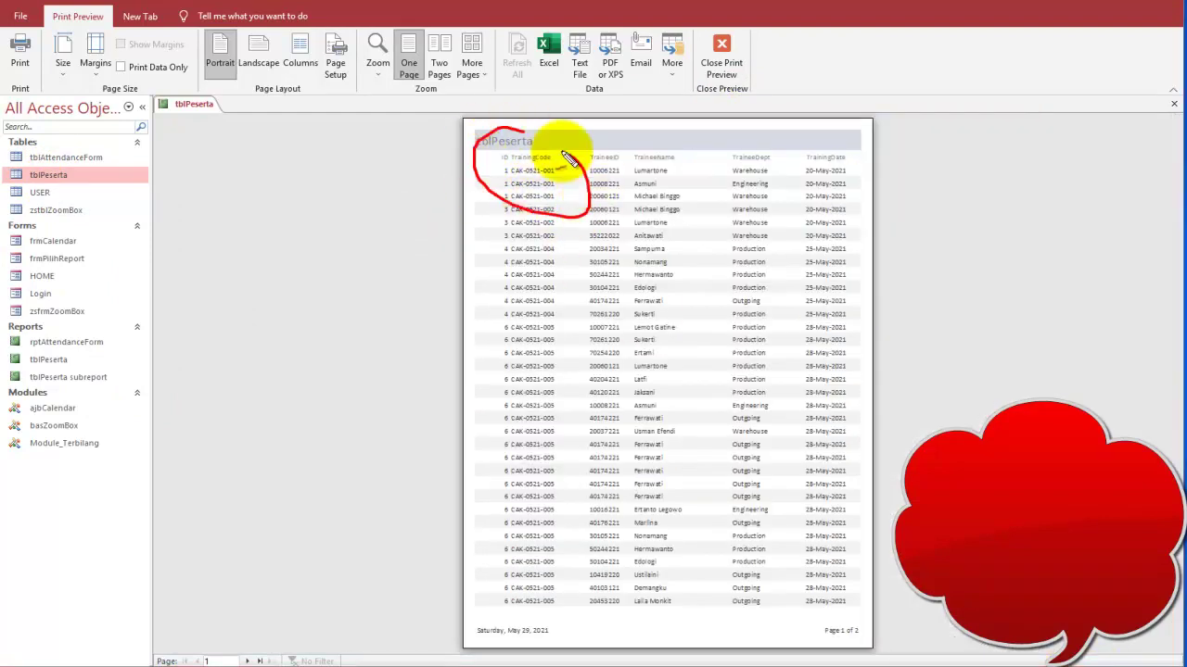
{"action": "mouse_move", "coordinate": [75, 164]}
{"action": "left_mouse_down"}
{"action": "mouse_move", "coordinate": [32, 183]}
{"action": "mouse_move", "coordinate": [470, 228]}
{"action": "mouse_move", "coordinate": [428, 257]}
{"action": "left_mouse_up"}
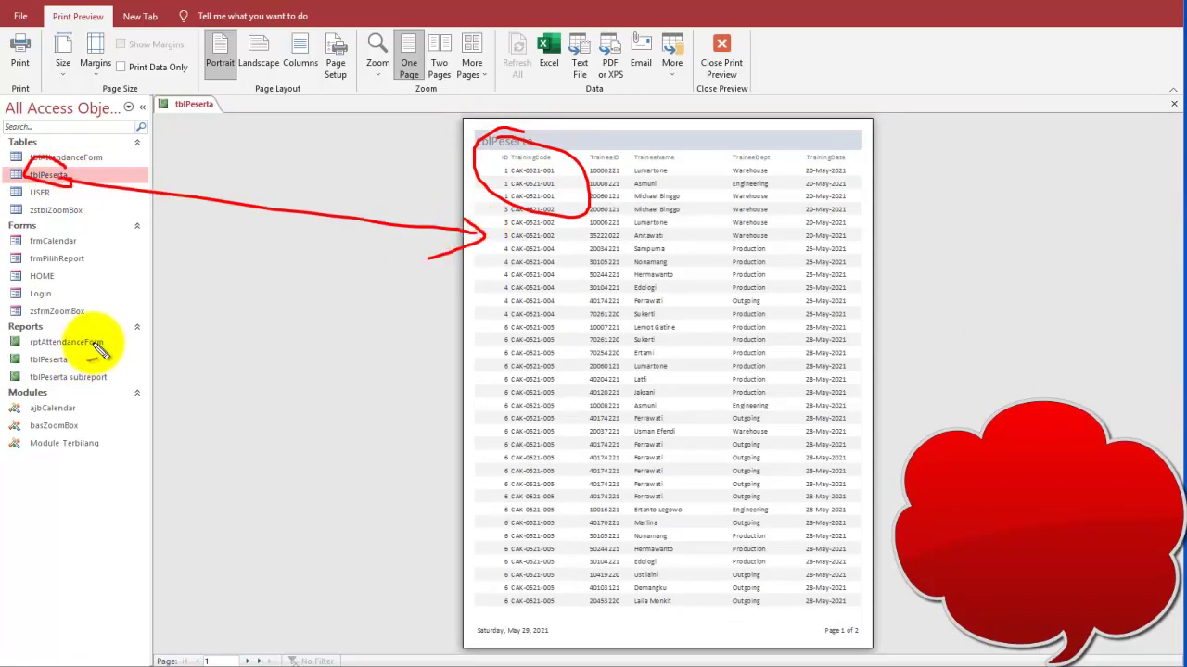
{"action": "mouse_move", "coordinate": [482, 320]}
{"action": "left_mouse_down"}
{"action": "mouse_move", "coordinate": [92, 343]}
{"action": "mouse_move", "coordinate": [93, 373]}
{"action": "mouse_move", "coordinate": [109, 365]}
{"action": "mouse_move", "coordinate": [15, 356]}
{"action": "left_mouse_up"}
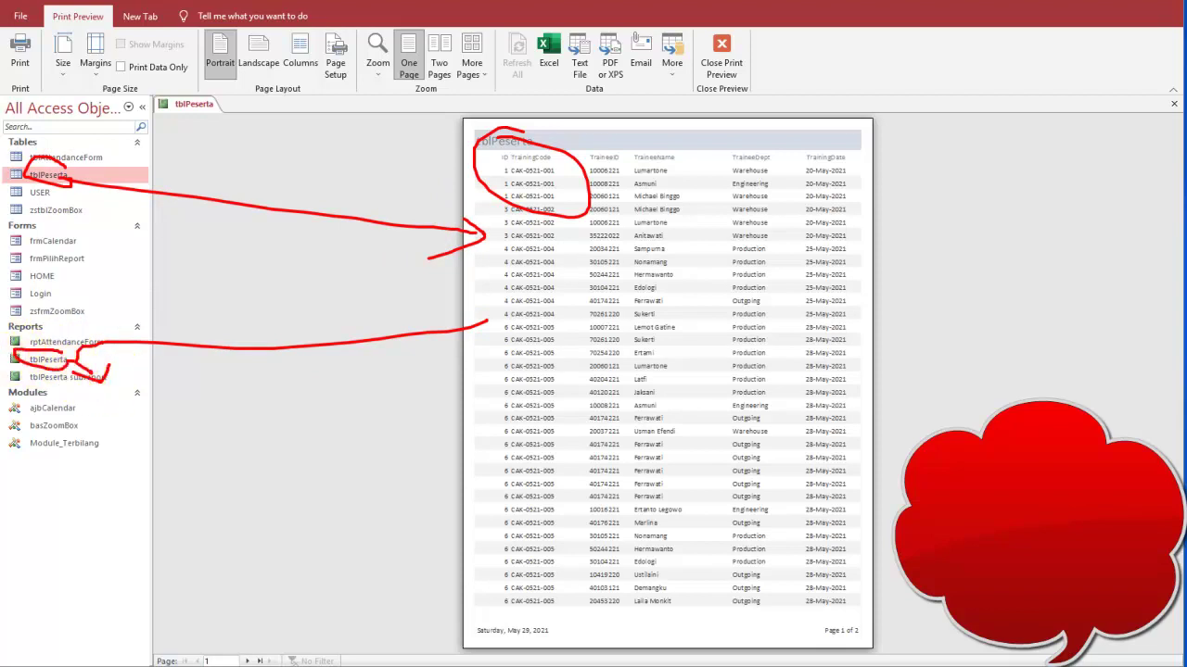
{"action": "key", "text": "Escape"}
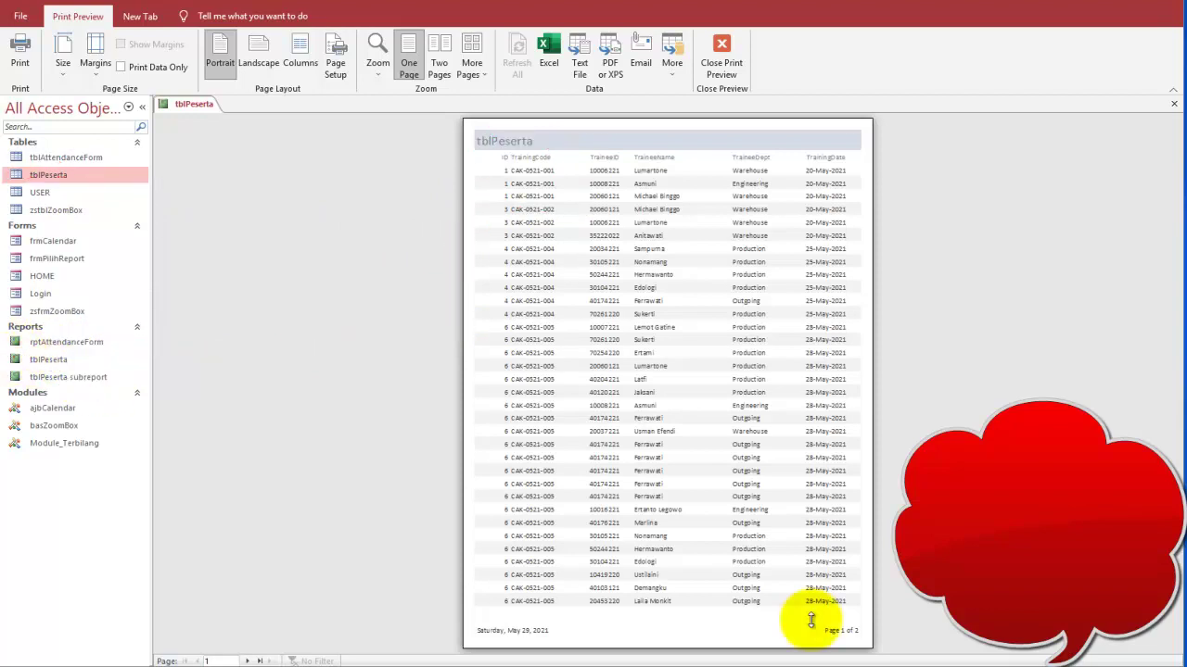
Leave Print Preview and close the tblPeserta report.
{"action": "left_click", "coordinate": [727, 44]}
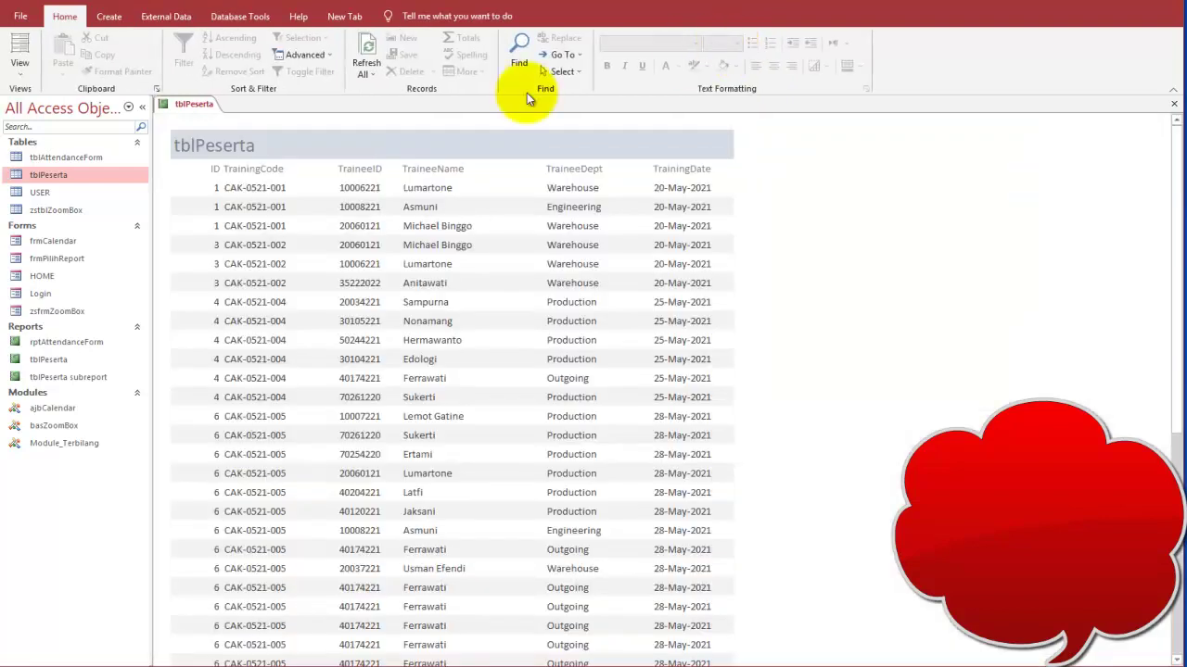
{"action": "right_click", "coordinate": [197, 110]}
{"action": "left_click", "coordinate": [226, 139]}
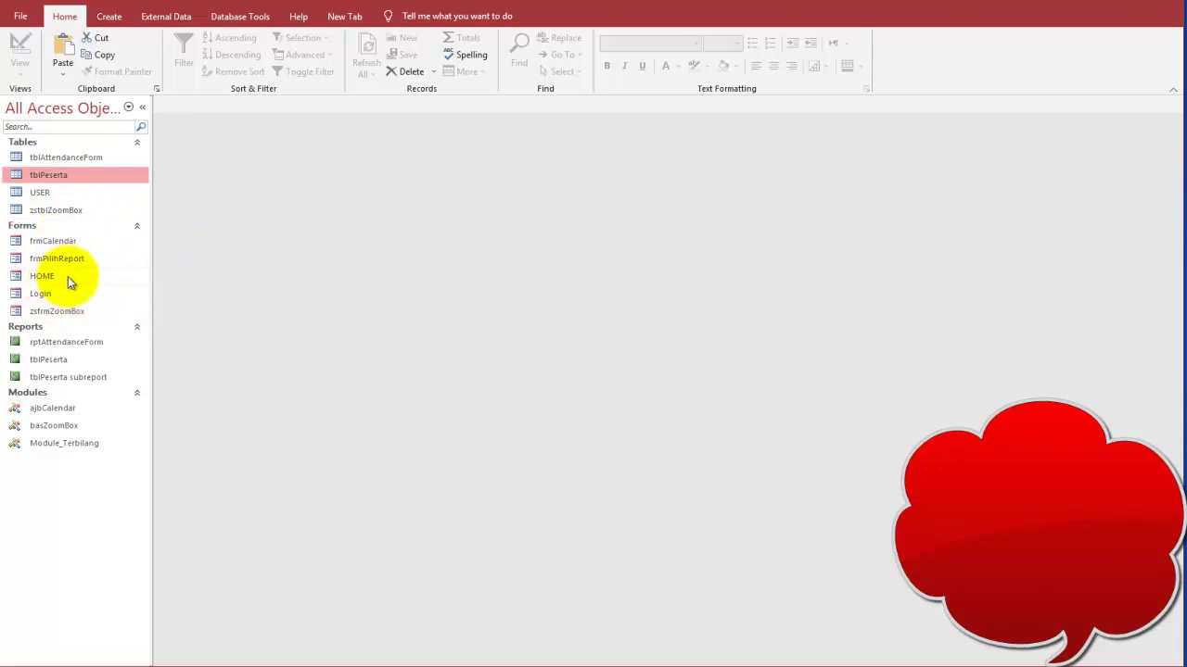
Open the rptAttendanceForm report with a blank parameter value, examine its structure in Design View and close it.
{"action": "left_click", "coordinate": [57, 345]}
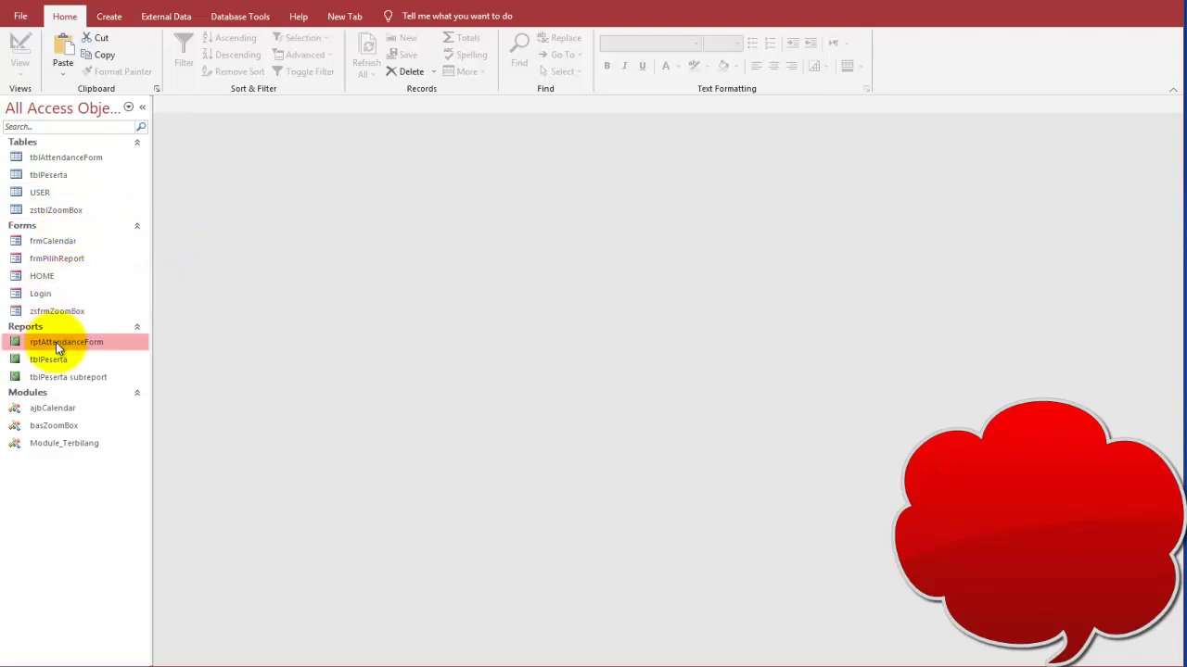
{"action": "double_click", "coordinate": [55, 342]}
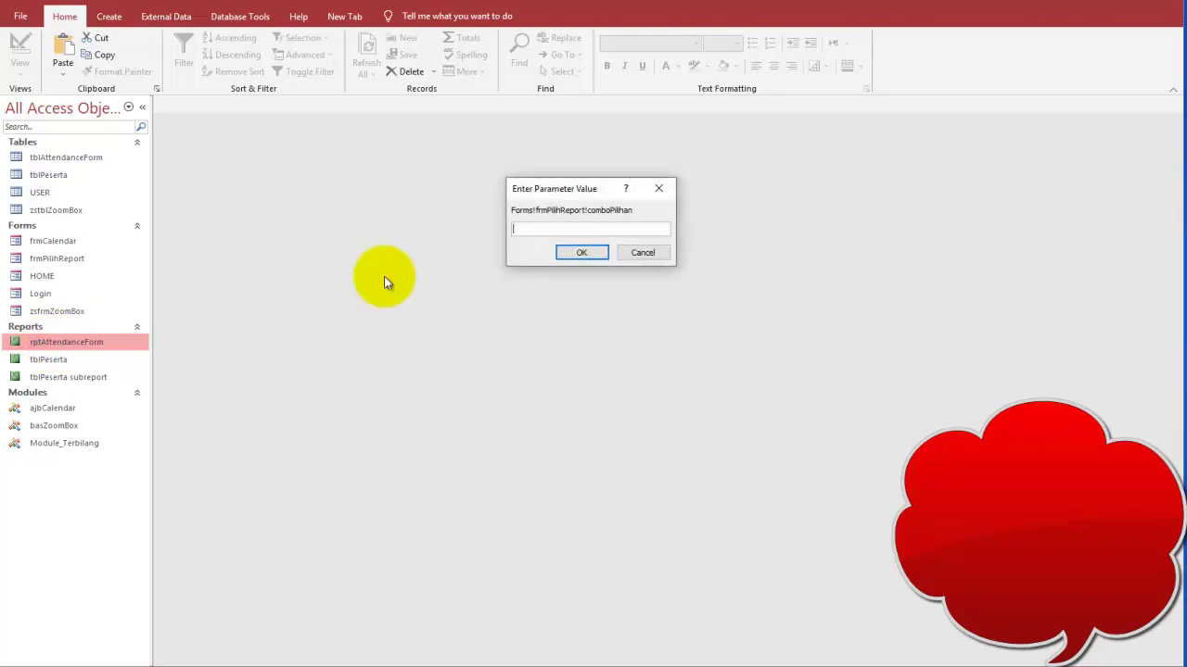
{"action": "left_click", "coordinate": [578, 256]}
{"action": "right_click", "coordinate": [561, 219]}
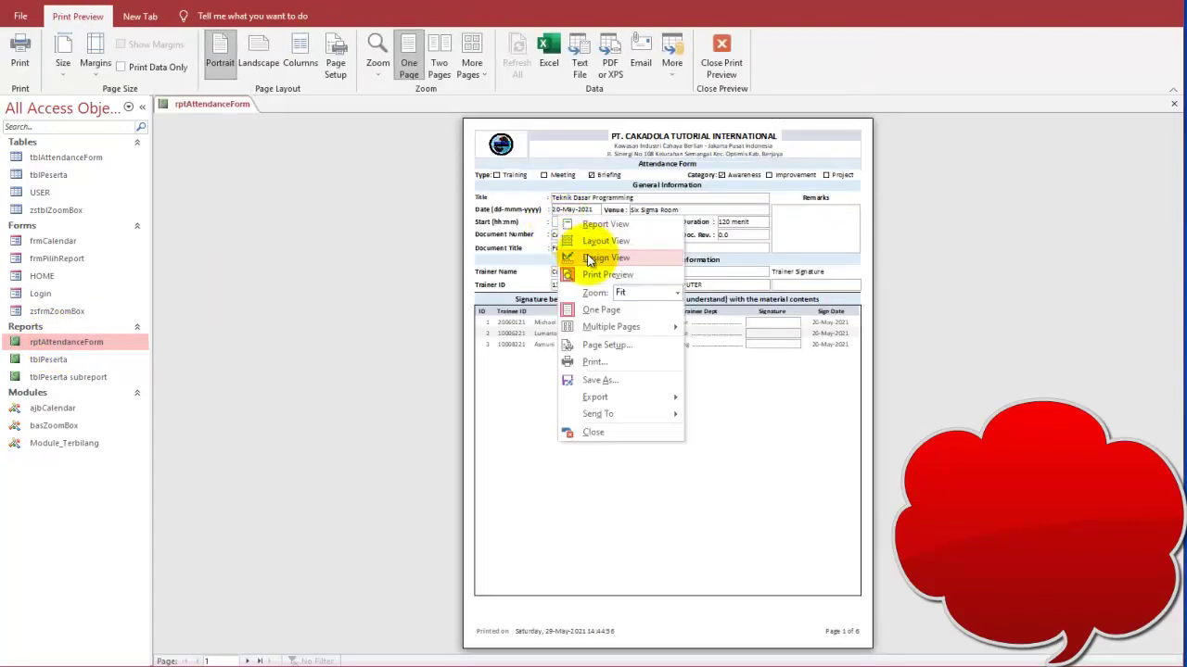
{"action": "left_click", "coordinate": [589, 257]}
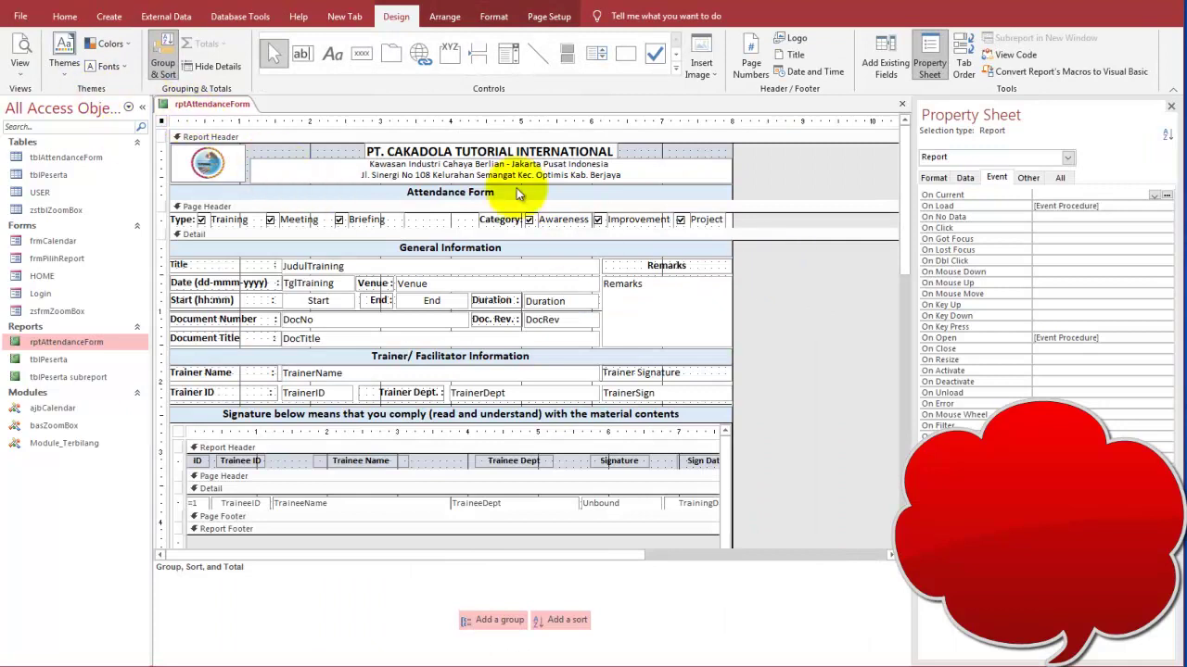
{"action": "right_click", "coordinate": [211, 108]}
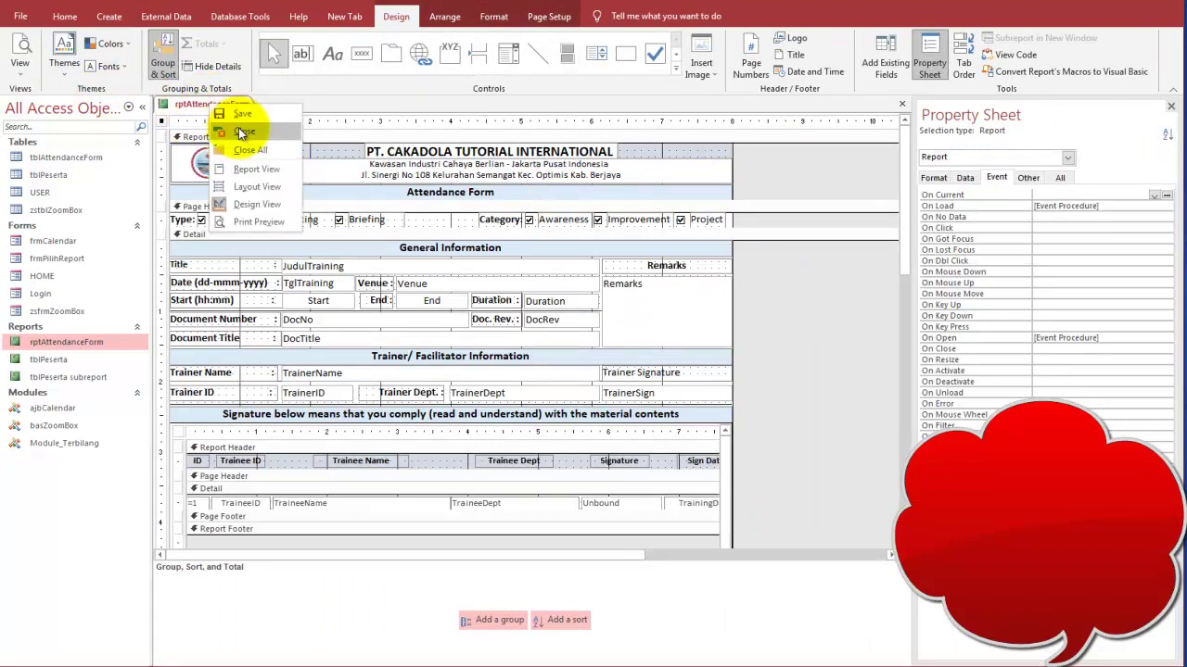
{"action": "left_click", "coordinate": [237, 126]}
Start the Report Wizard on the tblAttendanceForm table and add all its fields, from ID through Remarks.
{"action": "left_click", "coordinate": [65, 159]}
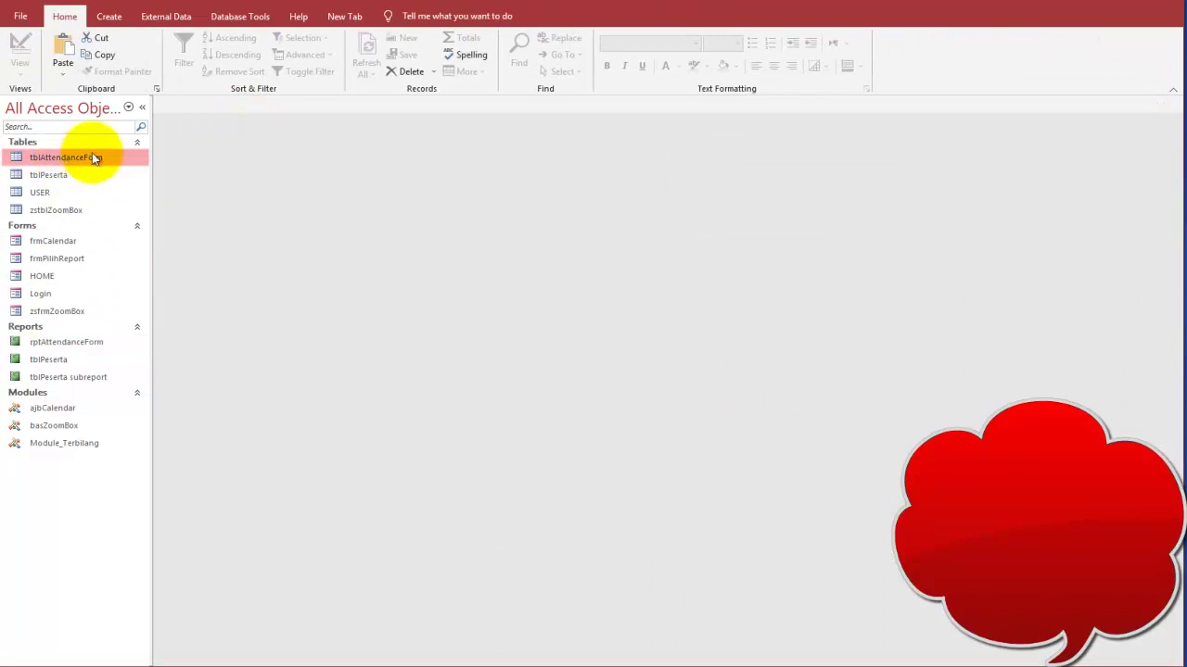
{"action": "left_click", "coordinate": [111, 18]}
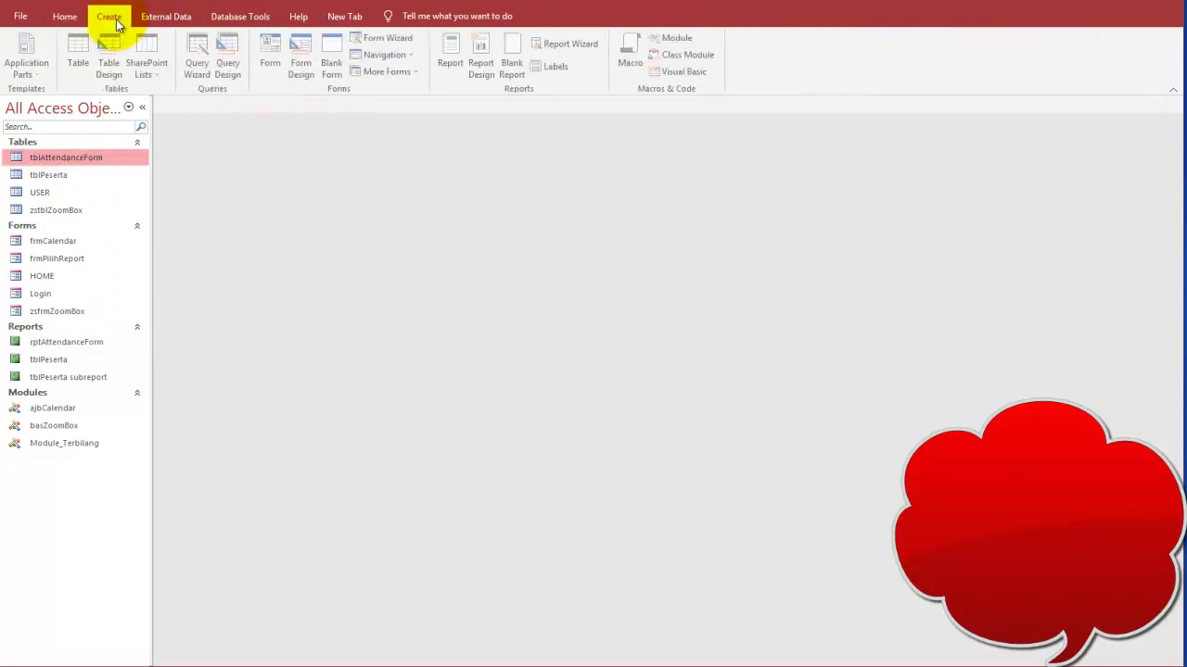
{"action": "left_click", "coordinate": [568, 44]}
{"action": "left_click", "coordinate": [567, 269]}
{"action": "left_click", "coordinate": [567, 269]}
{"action": "left_click", "coordinate": [566, 269]}
{"action": "left_click", "coordinate": [567, 269]}
{"action": "left_click", "coordinate": [567, 268]}
{"action": "left_click", "coordinate": [566, 269]}
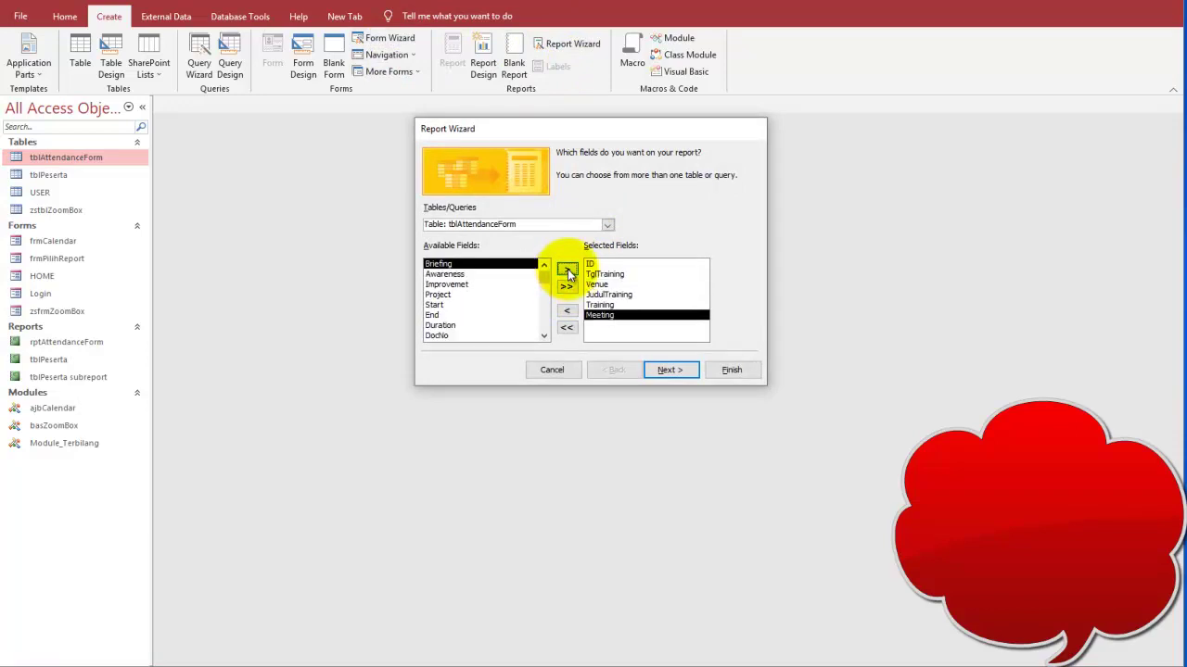
{"action": "double_click", "coordinate": [567, 269]}
{"action": "double_click", "coordinate": [566, 269]}
{"action": "double_click", "coordinate": [567, 269]}
{"action": "double_click", "coordinate": [566, 269]}
{"action": "double_click", "coordinate": [567, 268]}
{"action": "left_click", "coordinate": [566, 269]}
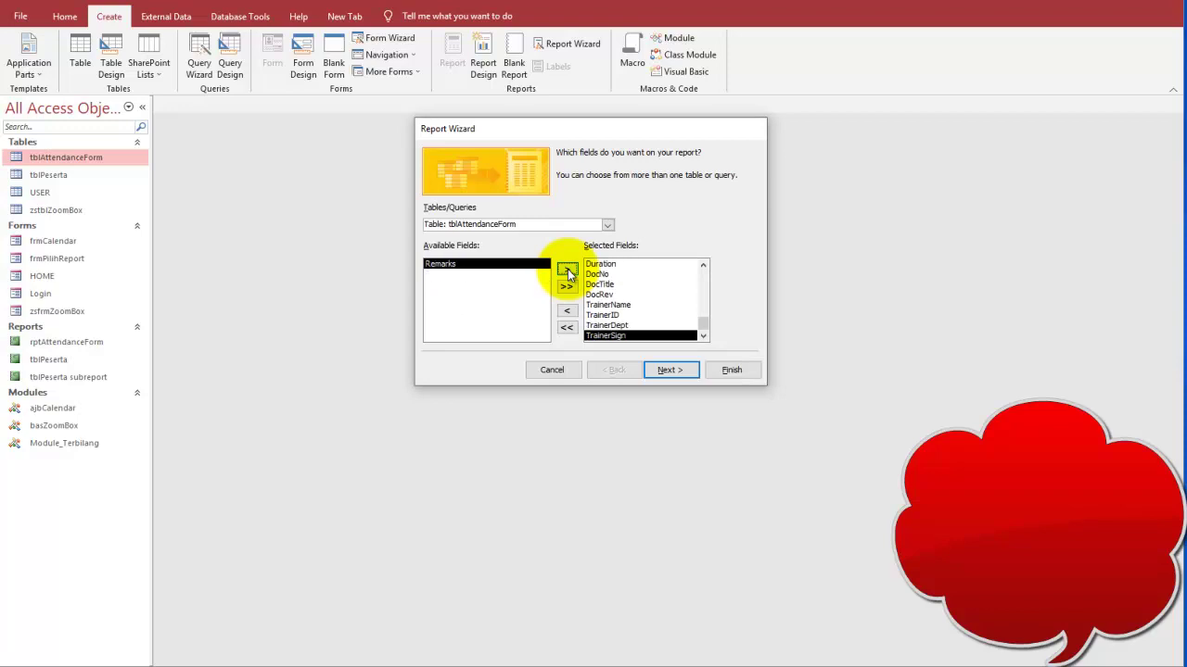
{"action": "left_click", "coordinate": [566, 268]}
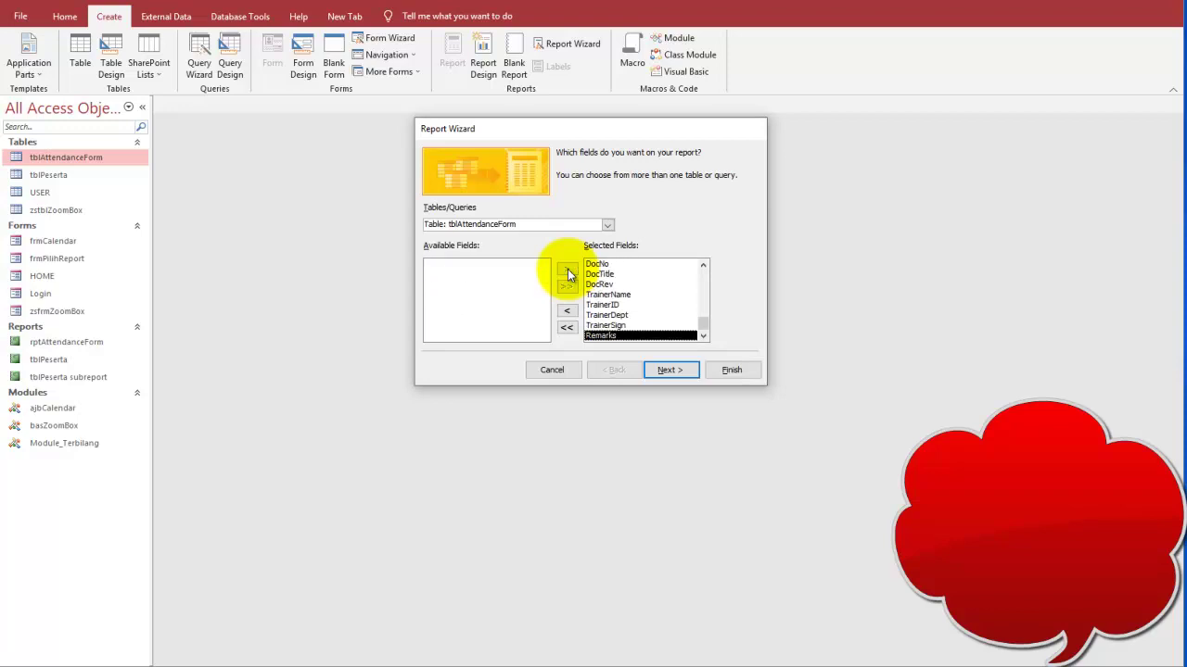
Skip the wizard's grouping and sorting, compare the layout options and settle on Columnar layout with Portrait orientation.
{"action": "left_click", "coordinate": [666, 369]}
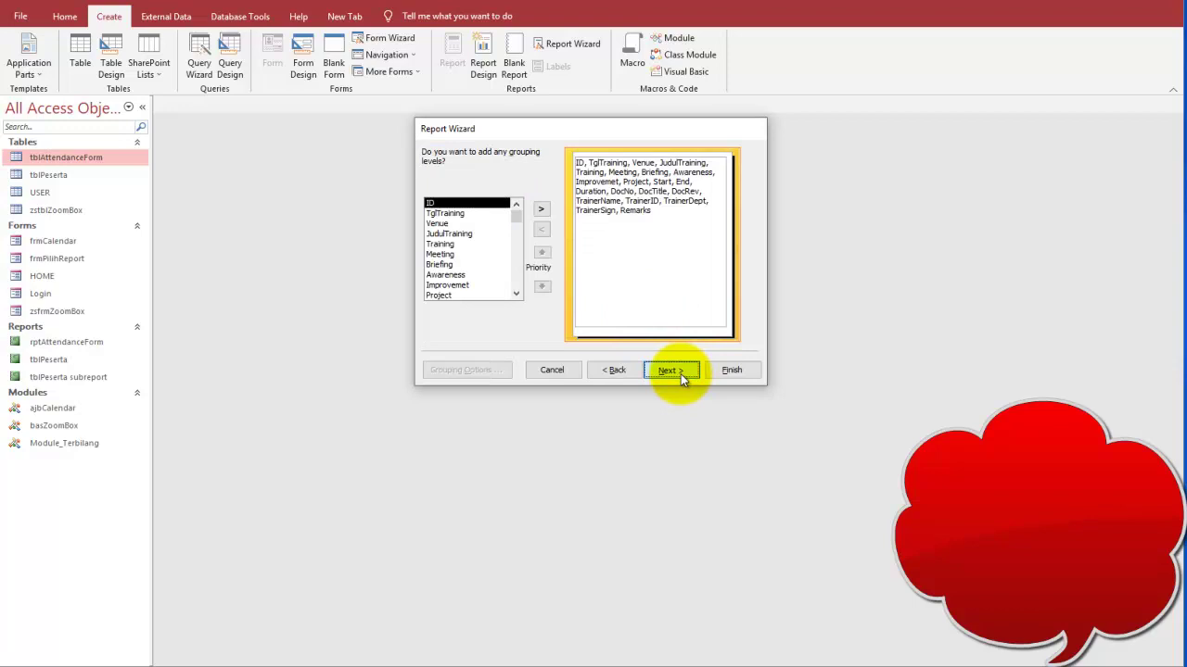
{"action": "left_click", "coordinate": [680, 374]}
{"action": "left_click", "coordinate": [665, 371]}
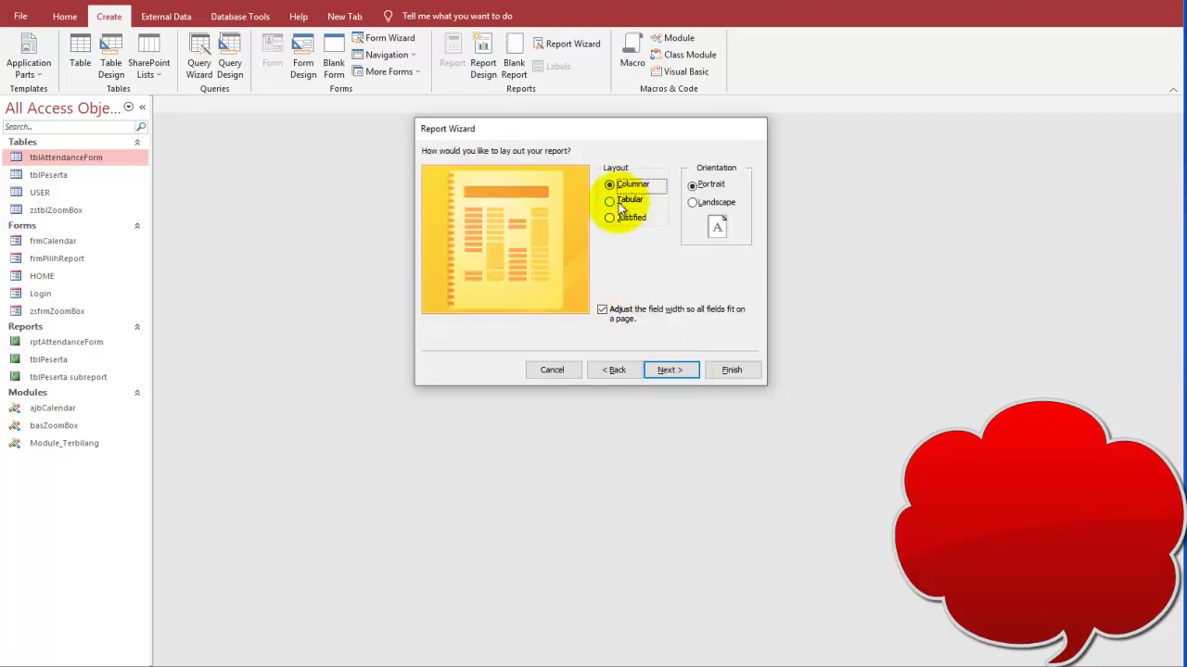
{"action": "left_click", "coordinate": [620, 206]}
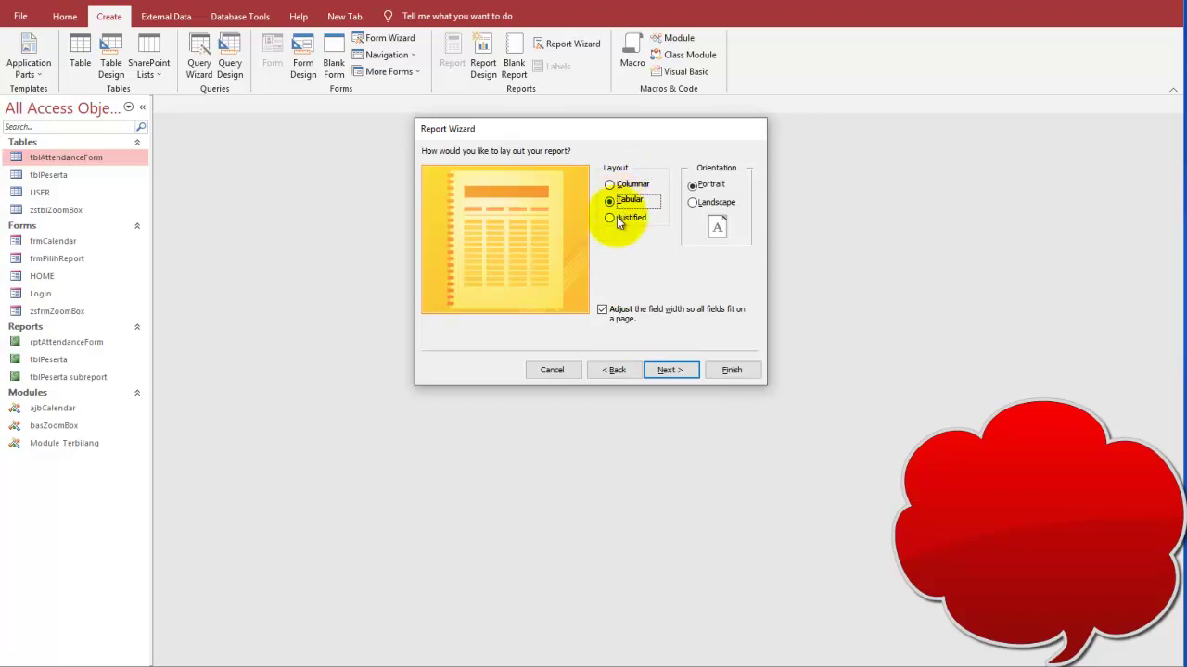
{"action": "left_click", "coordinate": [618, 218]}
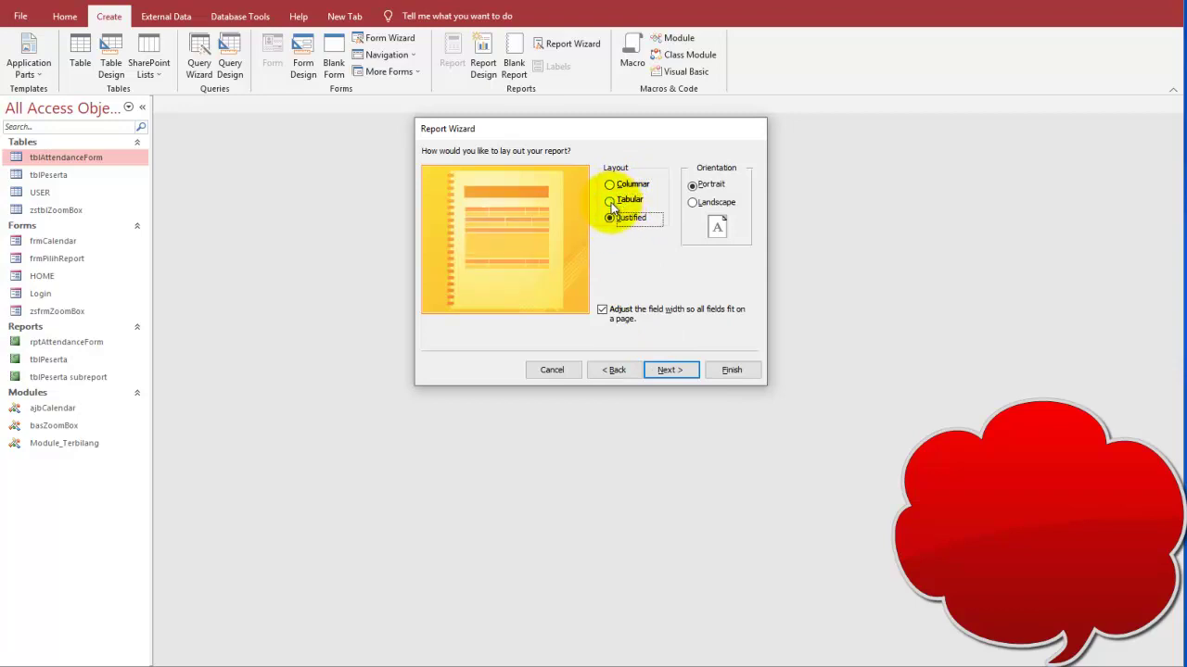
{"action": "left_click", "coordinate": [612, 207]}
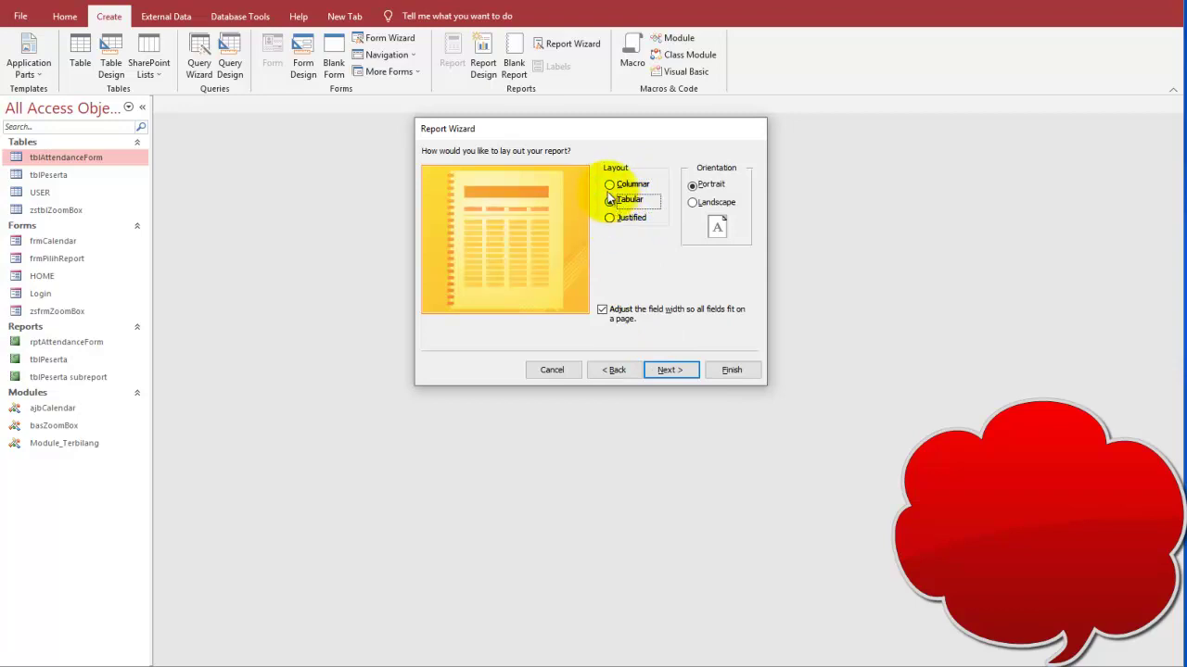
{"action": "left_click", "coordinate": [609, 185]}
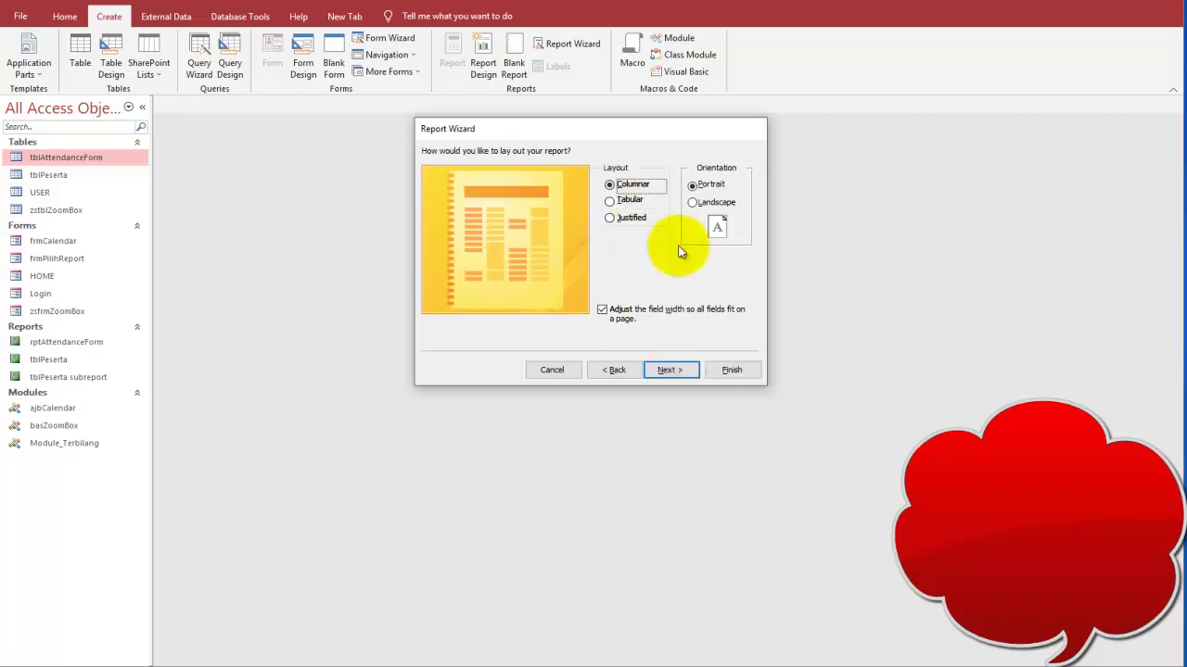
{"action": "left_click", "coordinate": [697, 202]}
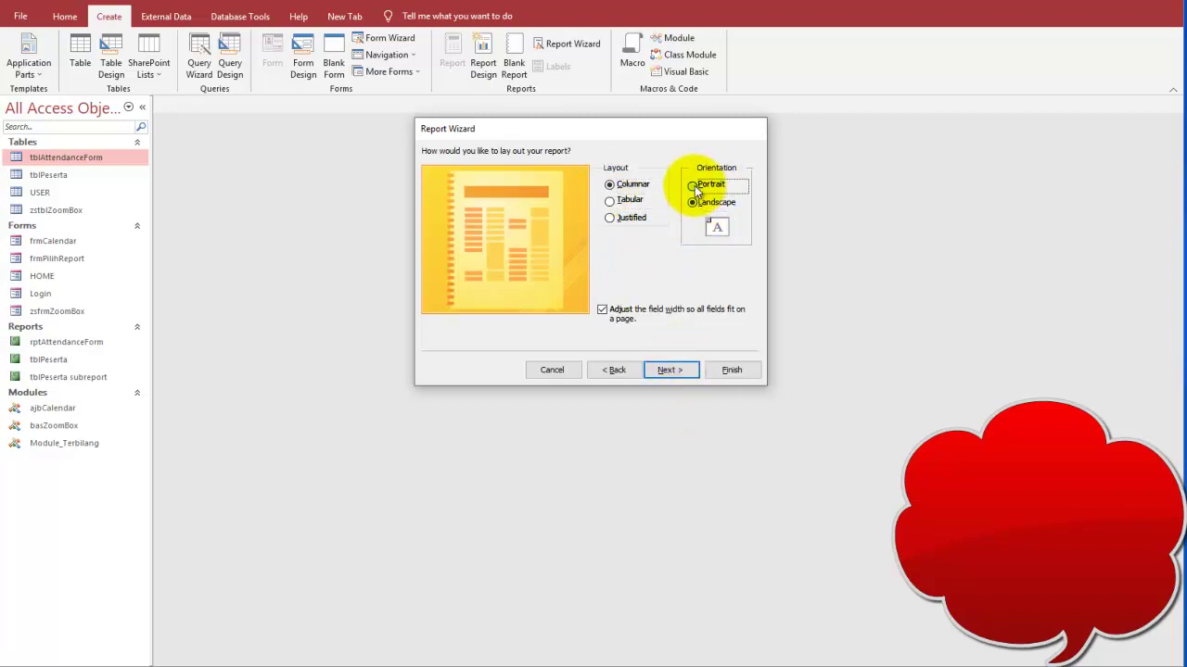
{"action": "left_click", "coordinate": [694, 185]}
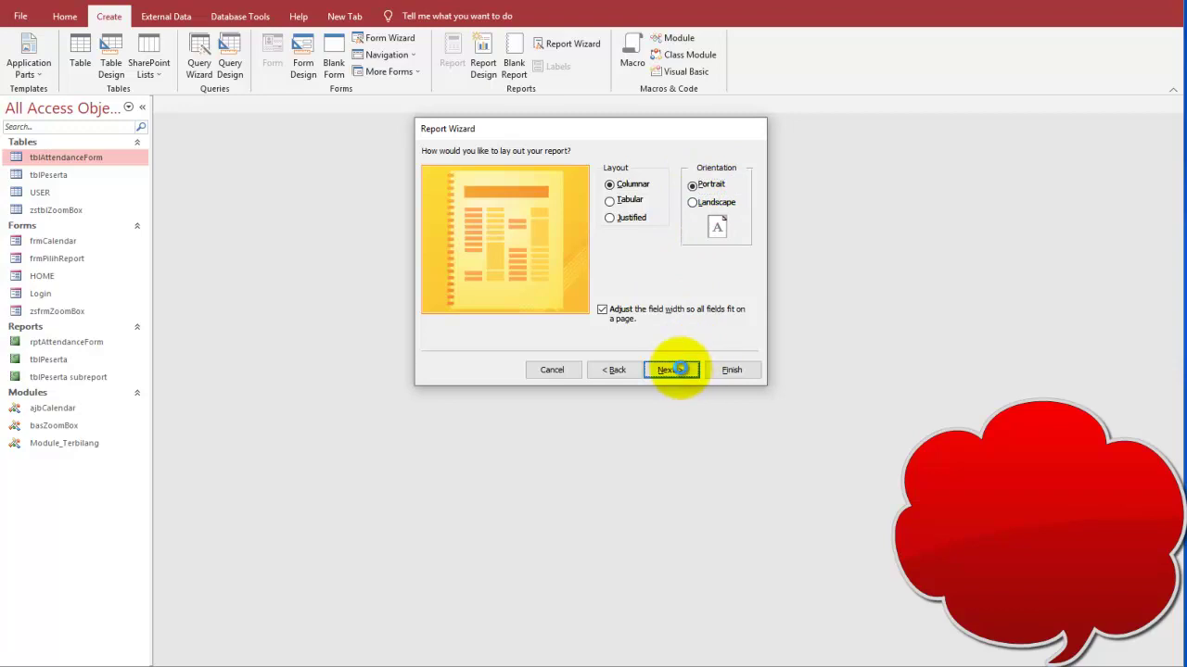
{"action": "left_click", "coordinate": [671, 369]}
Title the new report mainForm, finish the wizard and show the report in Design View.
{"action": "double_click", "coordinate": [622, 171]}
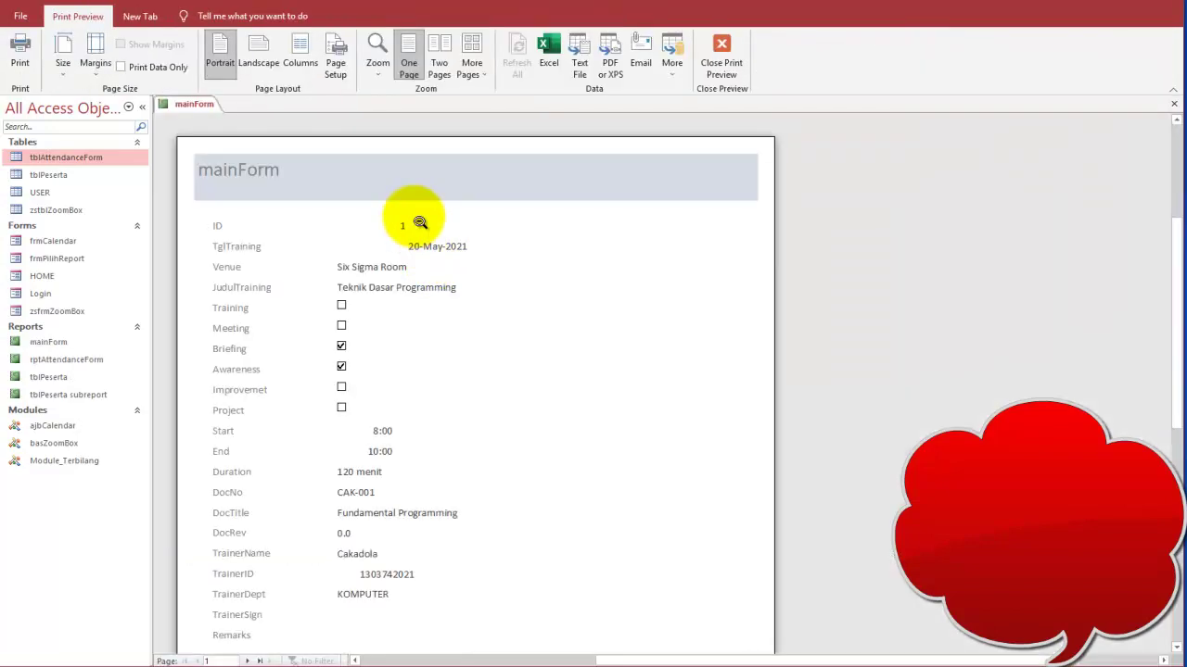
{"action": "right_click", "coordinate": [414, 219]}
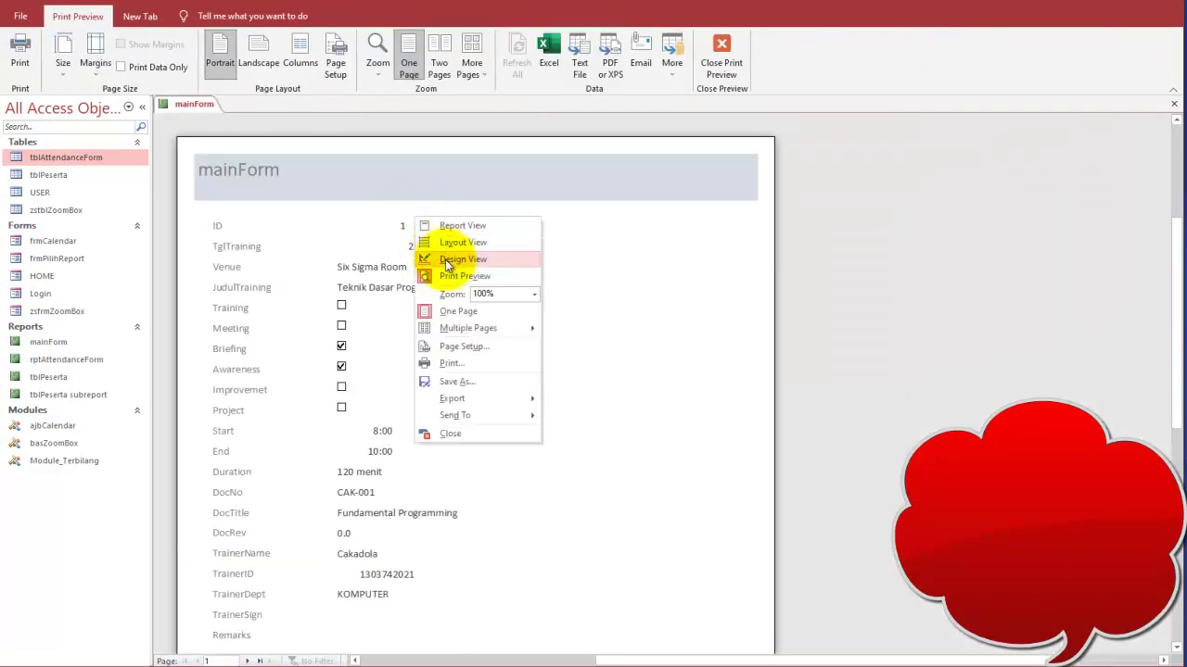
{"action": "left_click", "coordinate": [449, 264]}
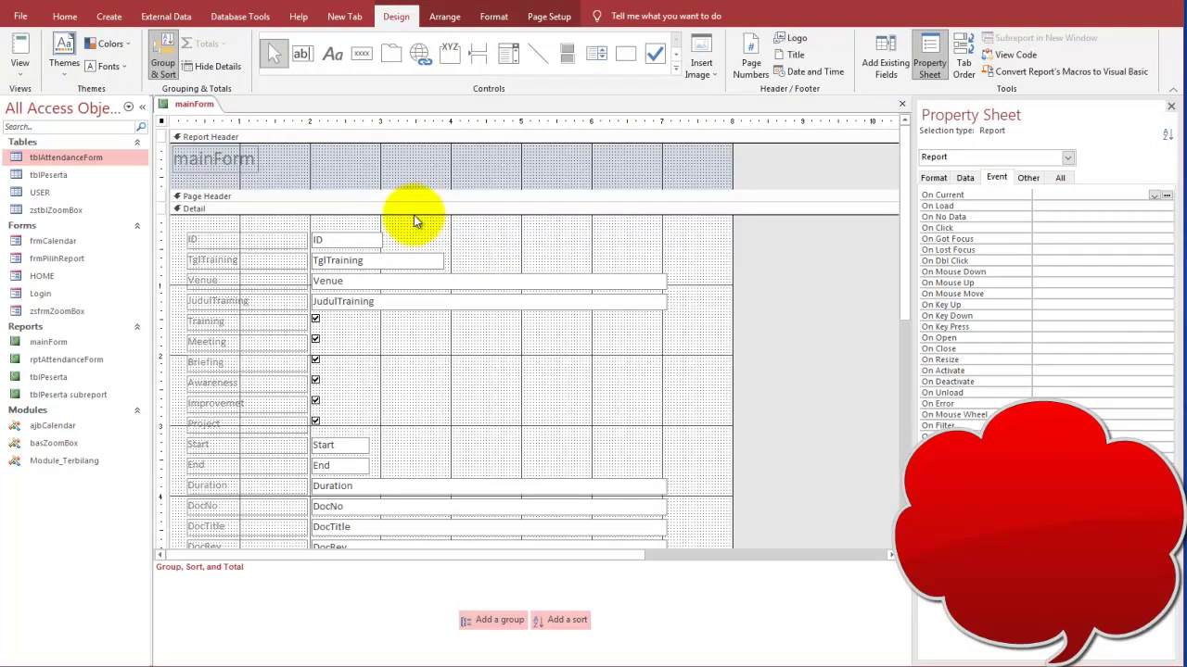
Open rptAttendanceForm in Design View with a blank parameter value and compare its layout with mainForm.
{"action": "double_click", "coordinate": [83, 360]}
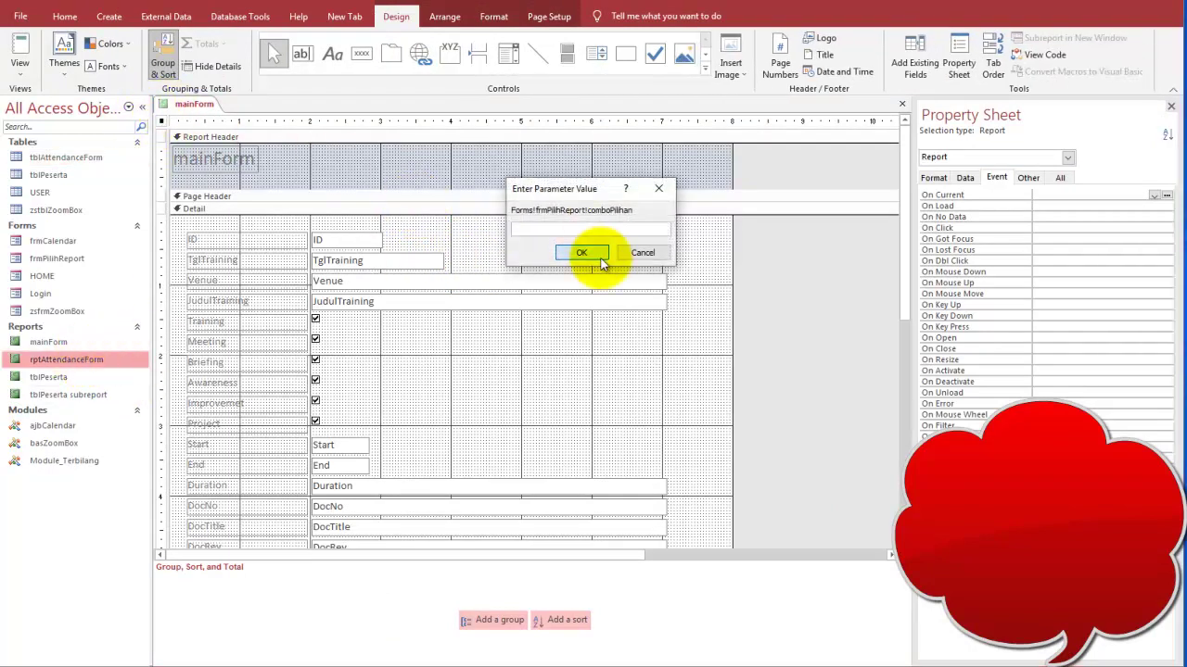
{"action": "left_click", "coordinate": [600, 262]}
{"action": "left_click", "coordinate": [536, 154]}
{"action": "right_click", "coordinate": [534, 153]}
{"action": "left_click", "coordinate": [574, 193]}
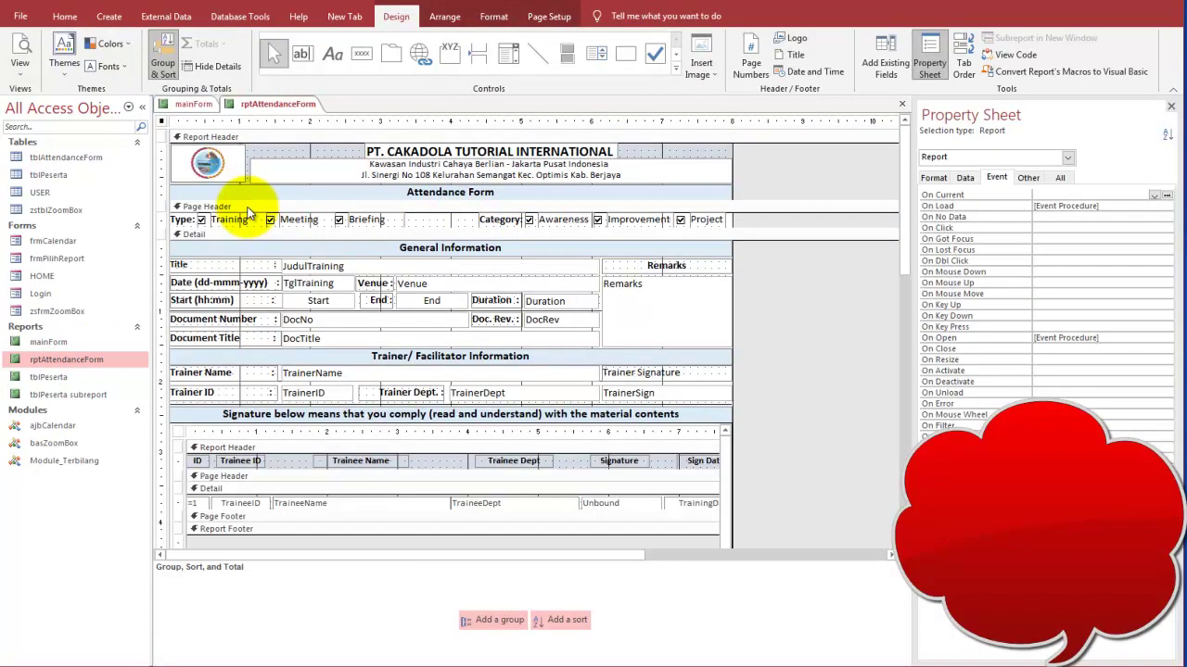
{"action": "left_click", "coordinate": [192, 104]}
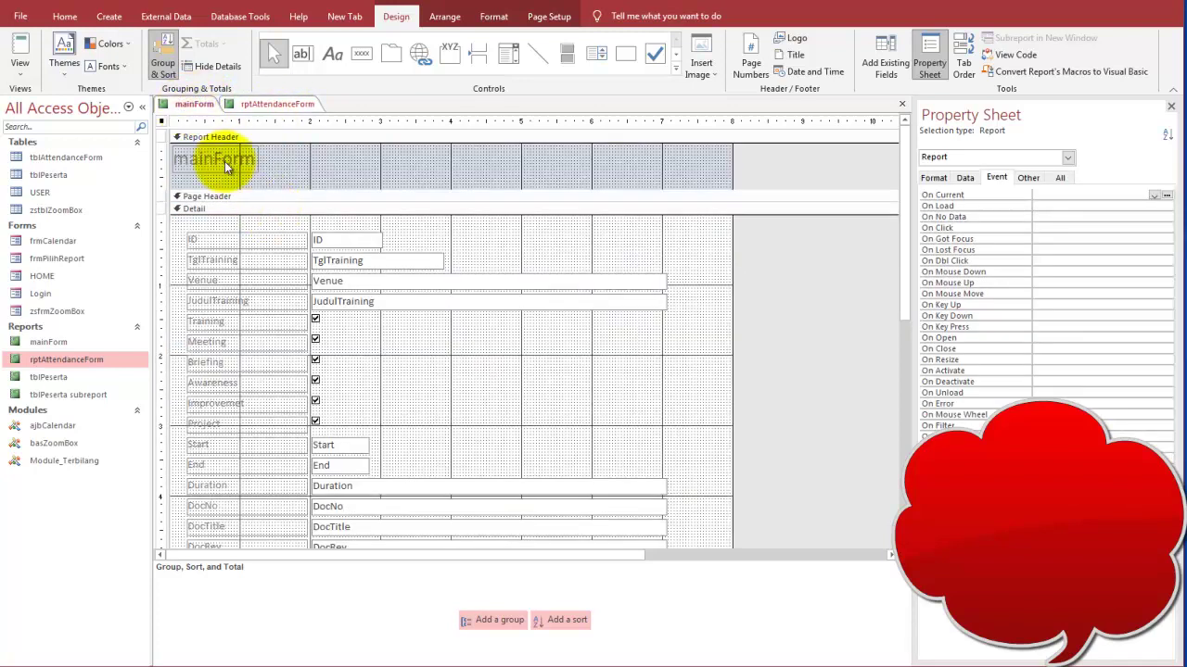
{"action": "left_click", "coordinate": [267, 106]}
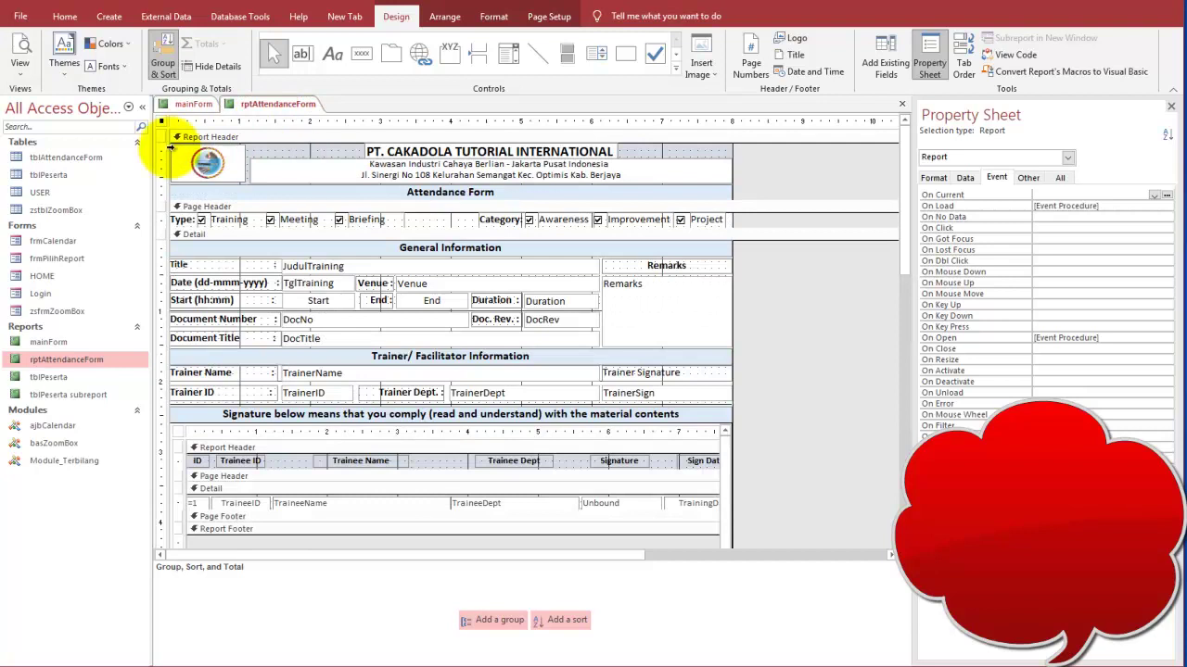
Compare mainForm's report header with the logo and company heading in rptAttendanceForm's report header.
{"action": "left_click", "coordinate": [194, 104]}
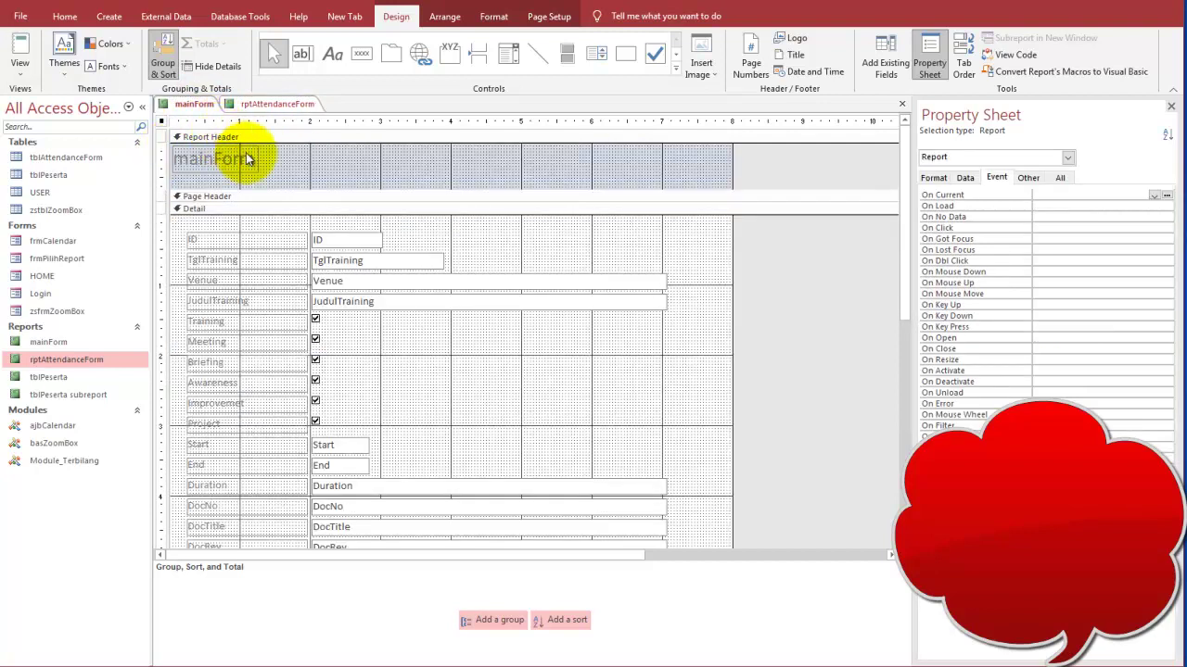
{"action": "left_click", "coordinate": [301, 164]}
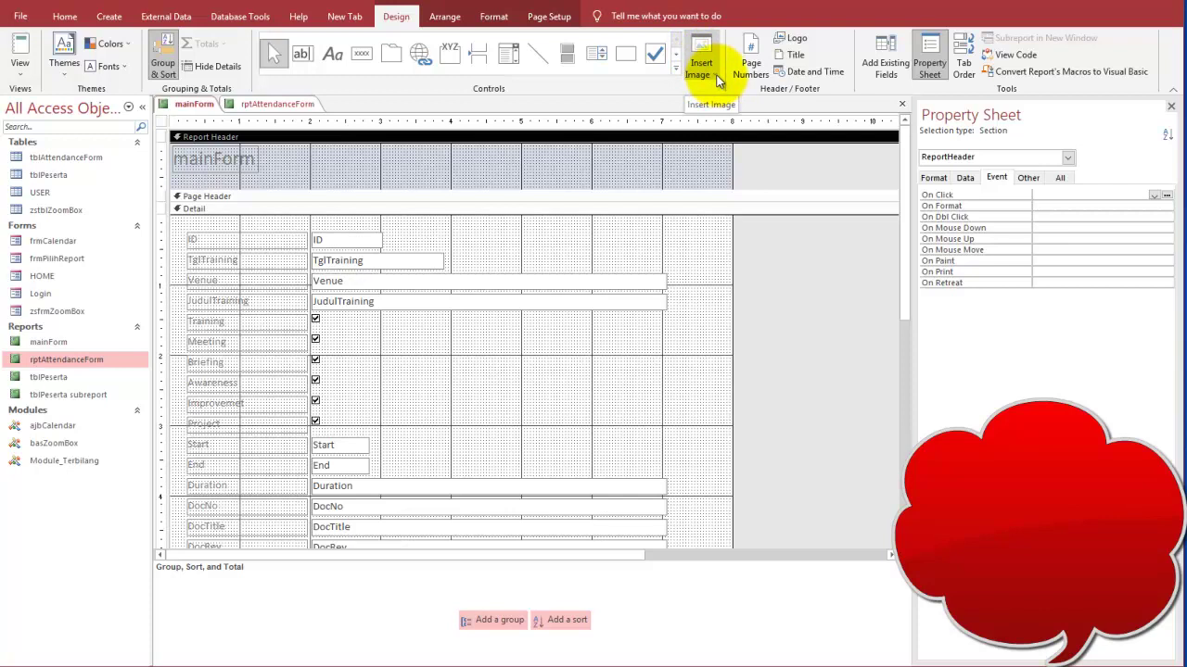
{"action": "left_click", "coordinate": [693, 67]}
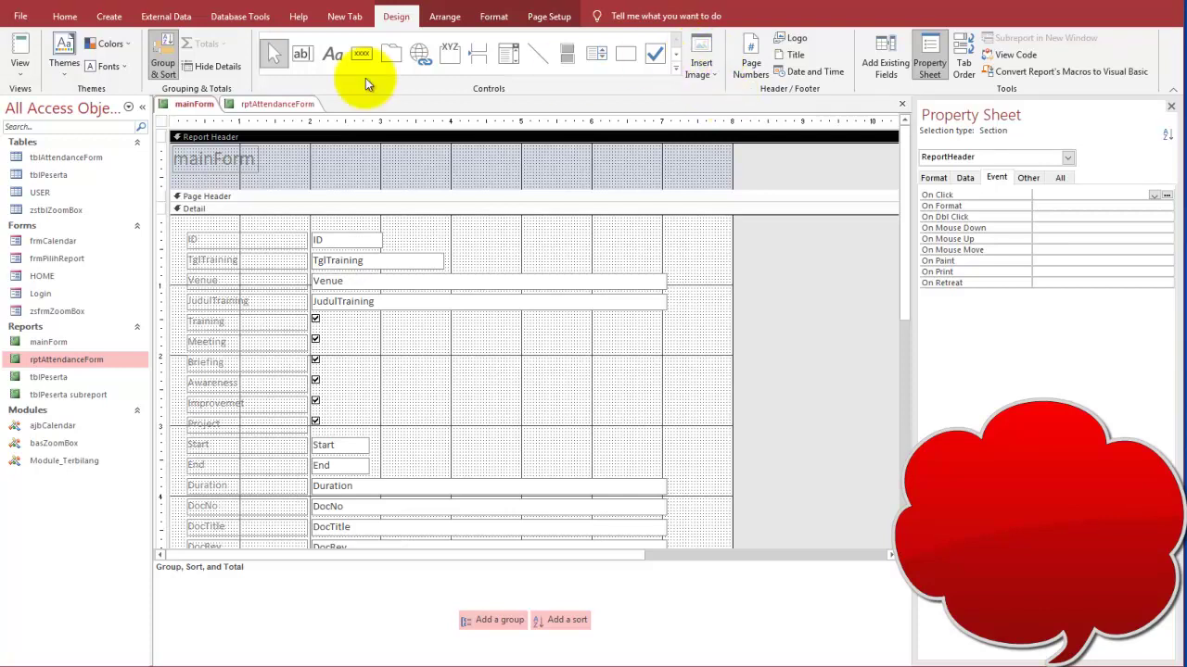
{"action": "left_click", "coordinate": [269, 104]}
{"action": "left_click", "coordinate": [227, 165]}
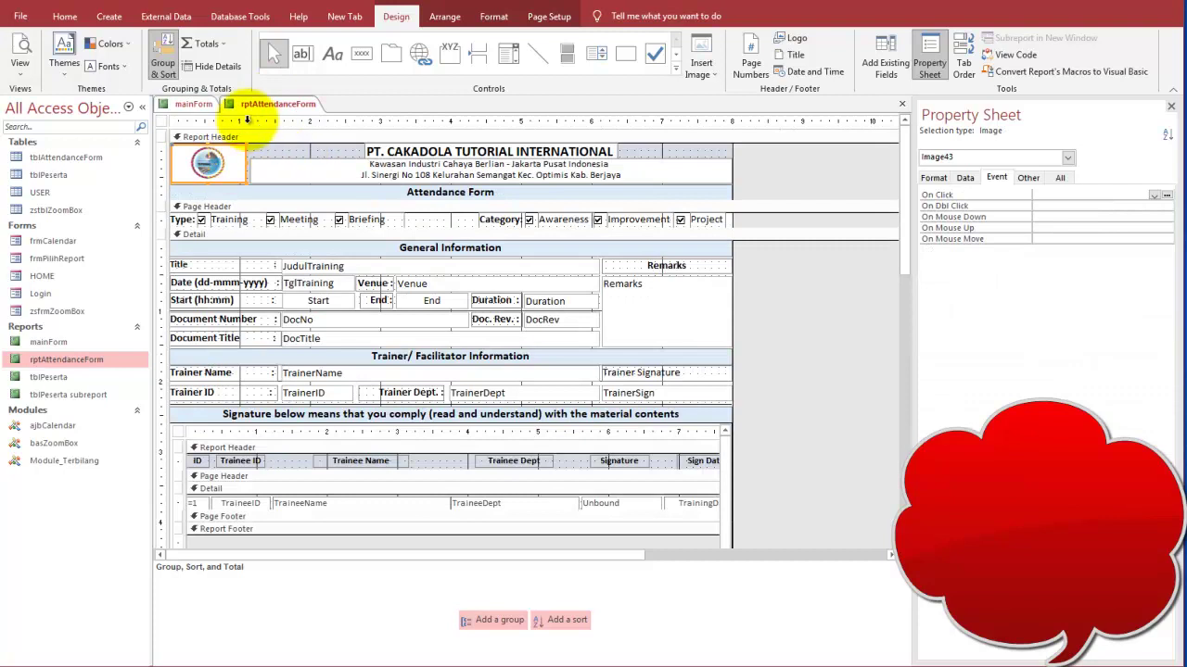
{"action": "left_click", "coordinate": [192, 105]}
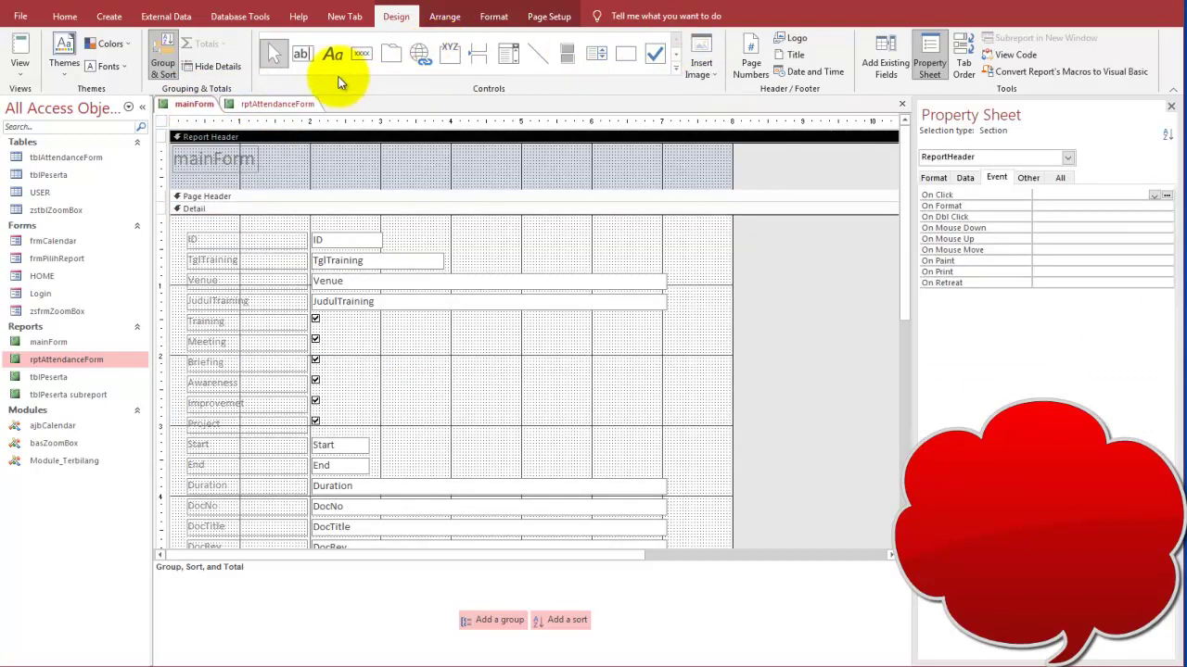
{"action": "left_click", "coordinate": [266, 106]}
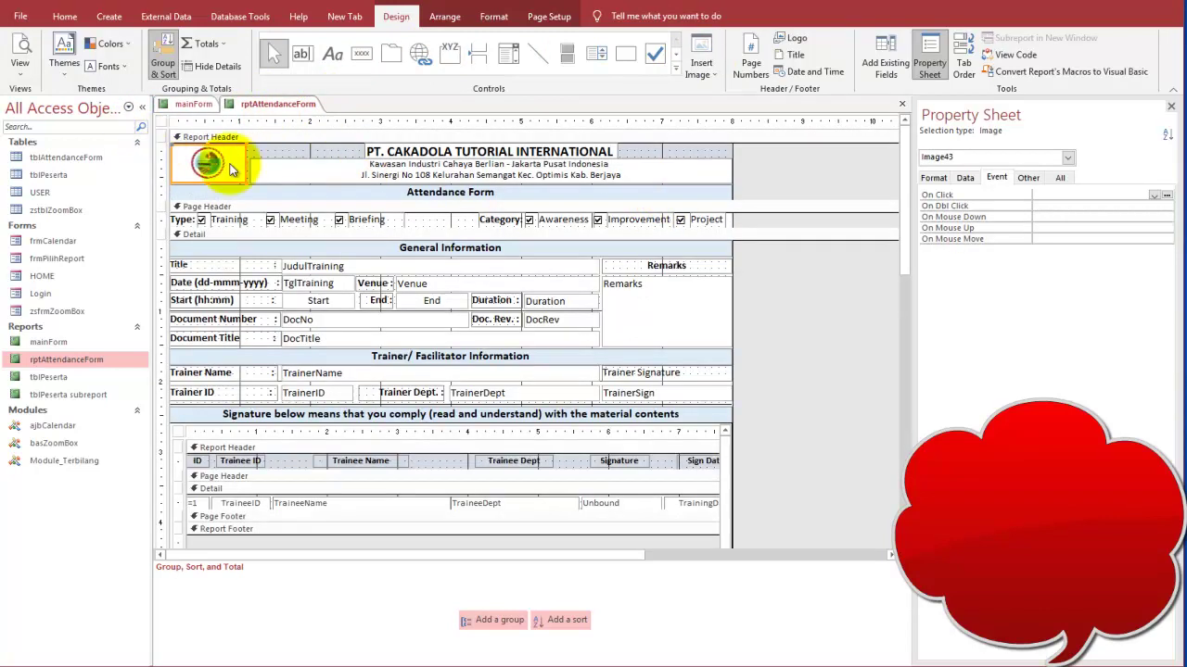
{"action": "left_click", "coordinate": [197, 104]}
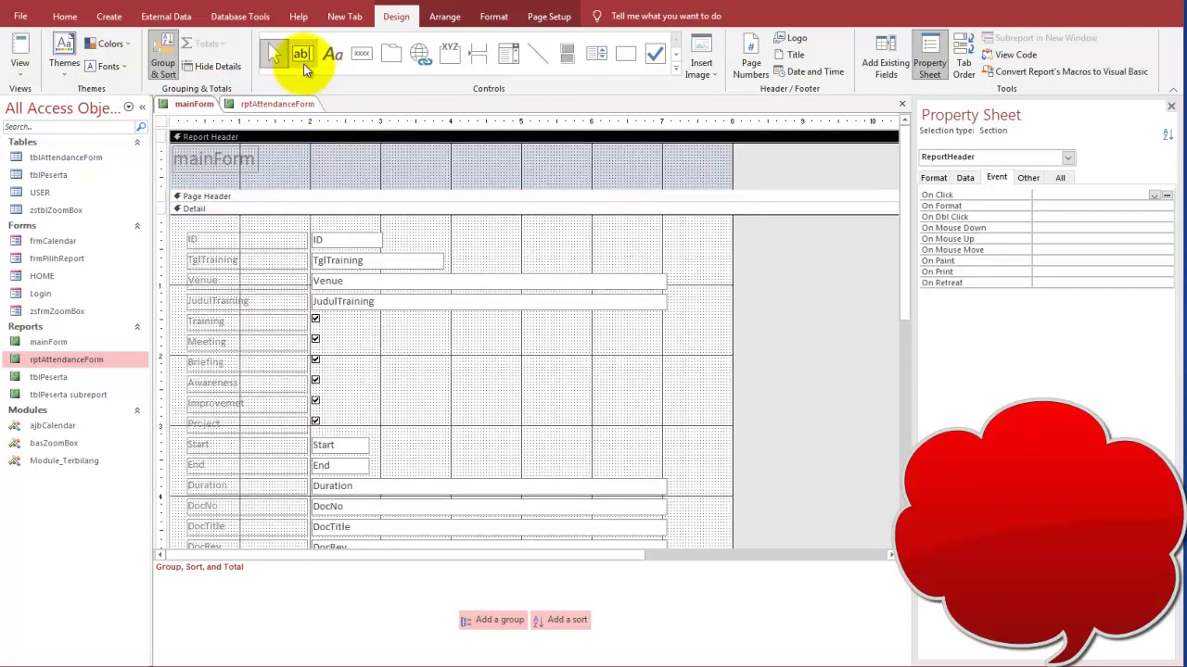
{"action": "left_click", "coordinate": [311, 54]}
{"action": "left_click_drag", "start_coordinate": [334, 160], "coordinate": [448, 186]}
{"action": "left_click", "coordinate": [393, 170]}
{"action": "left_click", "coordinate": [458, 164]}
{"action": "left_click", "coordinate": [412, 175]}
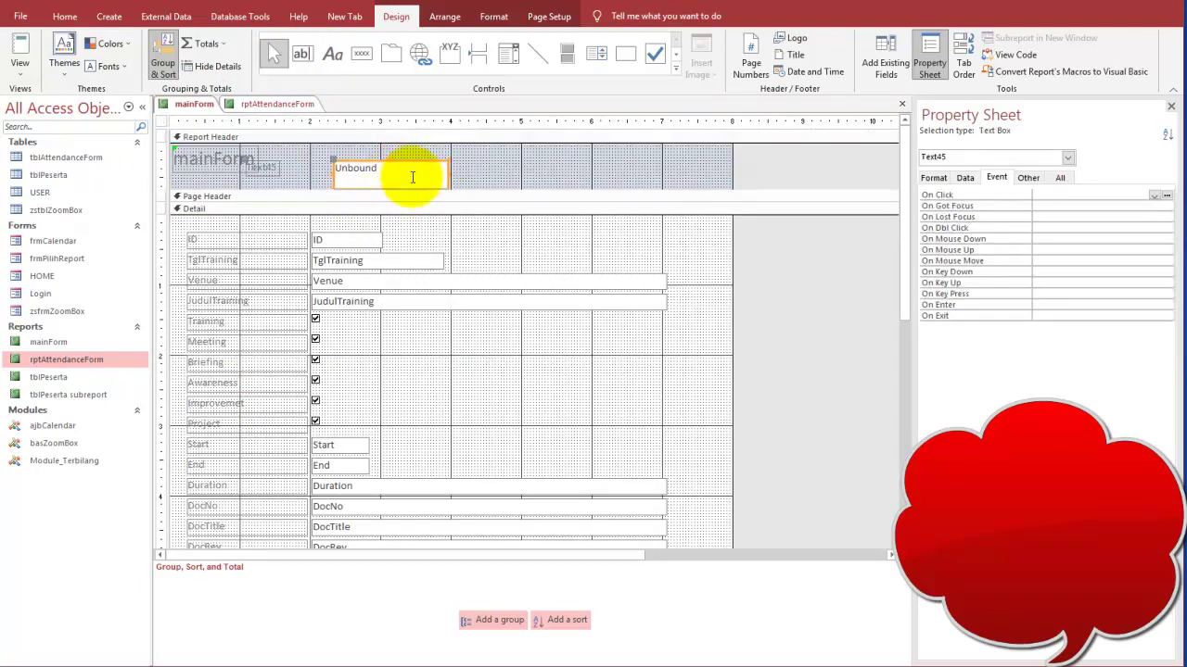
{"action": "key", "text": "Delete"}
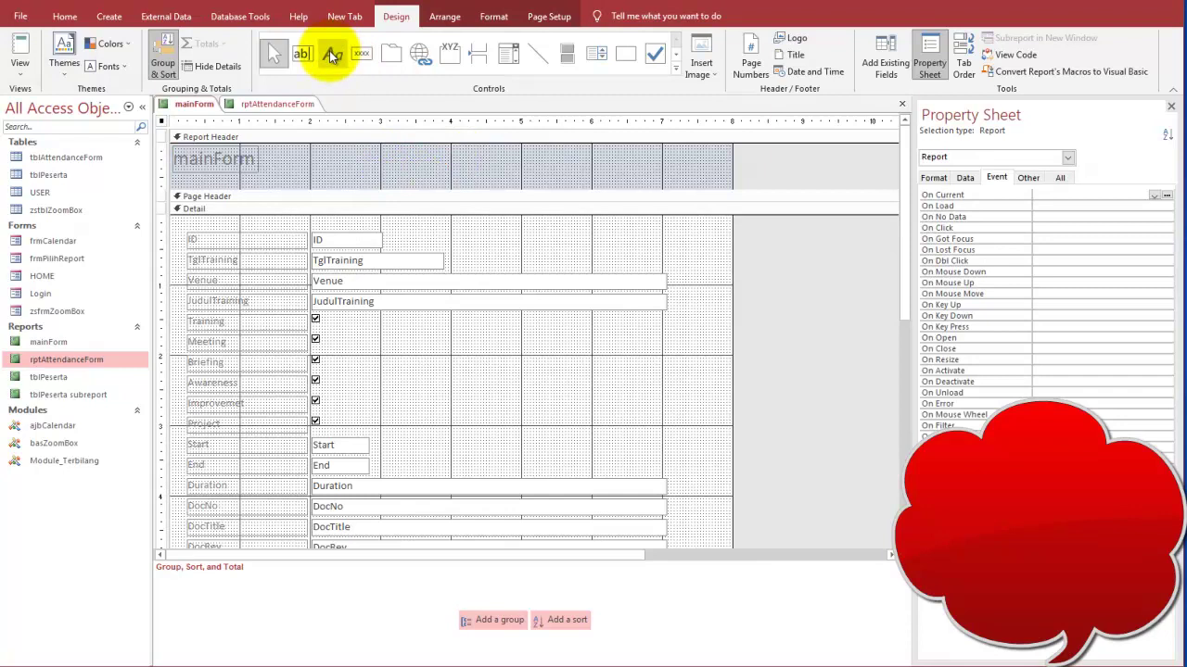
Add a label with the sample text "cvdvvbfgvnd" to mainForm's report header, beside the title.
{"action": "left_click", "coordinate": [332, 56]}
{"action": "left_click_drag", "start_coordinate": [345, 150], "coordinate": [486, 180]}
{"action": "type", "text": "cvdvvb"}
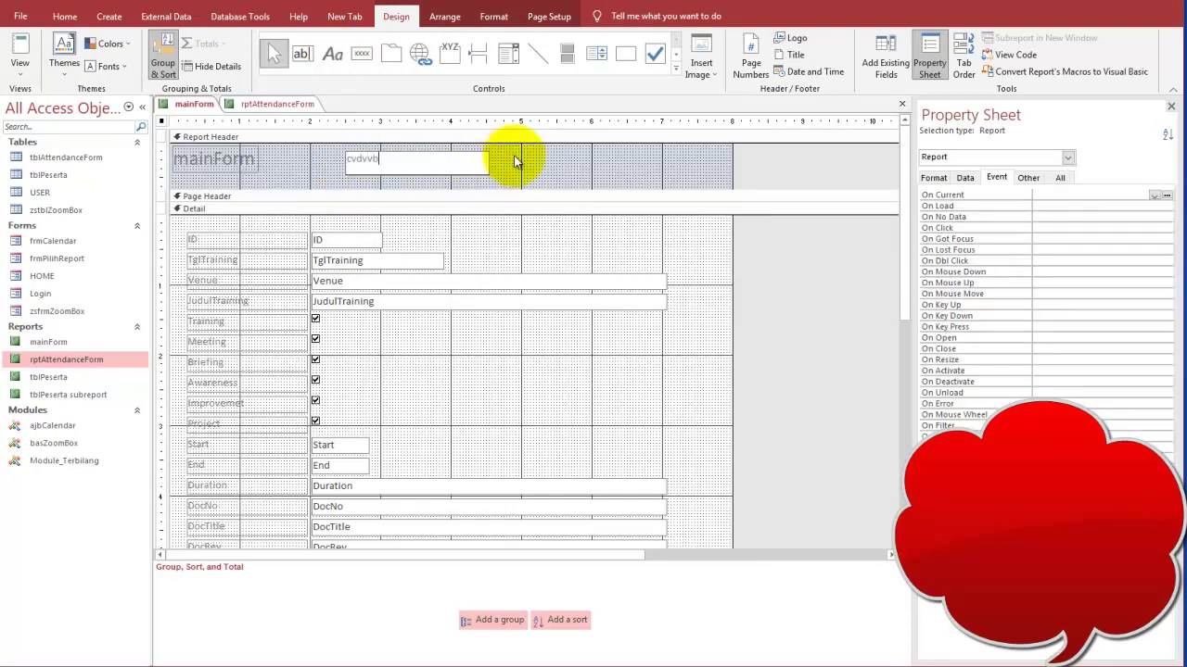
{"action": "type", "text": "sgsd"}
{"action": "left_click", "coordinate": [512, 164]}
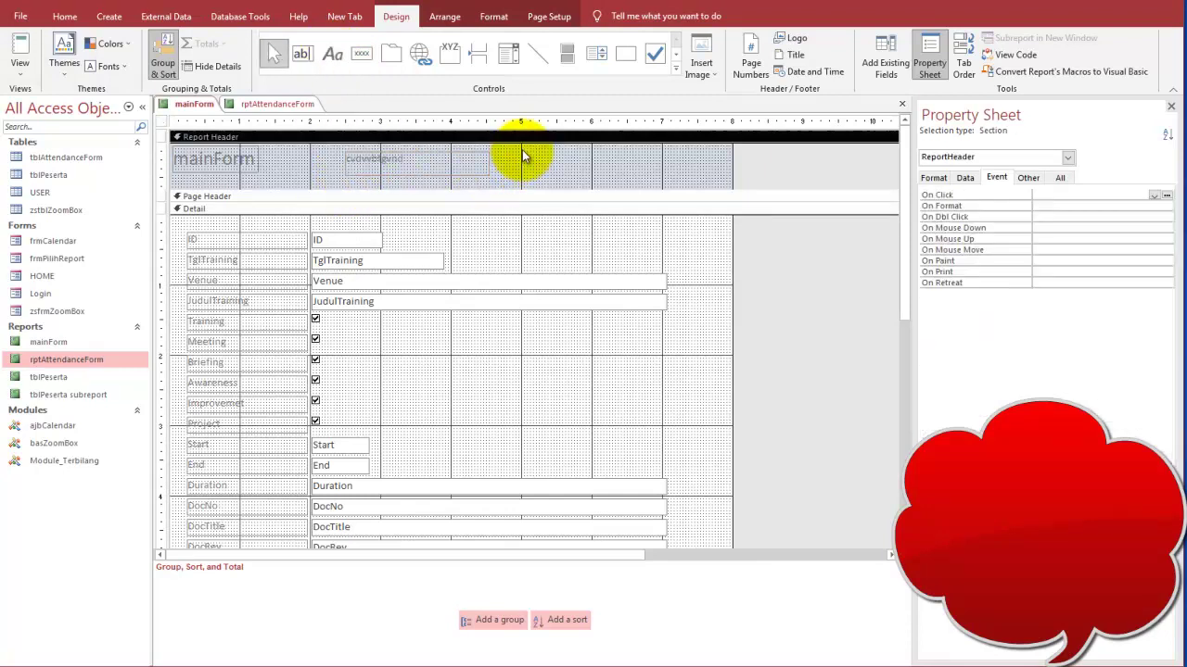
Format the sample label in the report header as bold 14-point text with a white background.
{"action": "left_click", "coordinate": [64, 16]}
{"action": "left_click", "coordinate": [384, 158]}
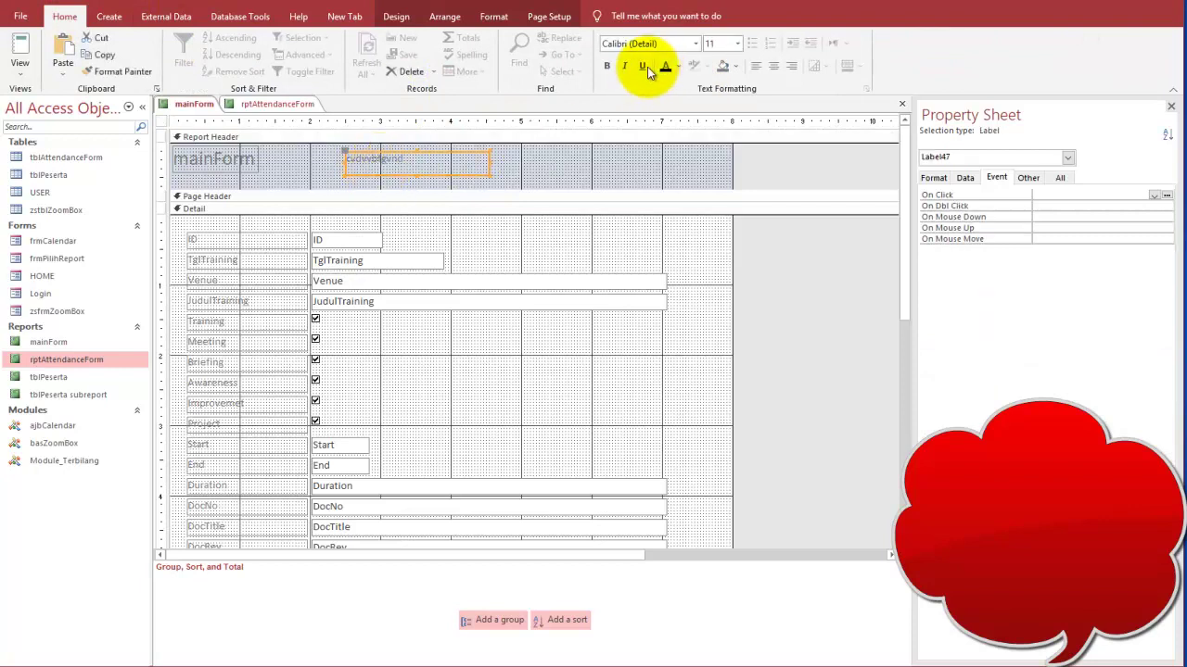
{"action": "left_click", "coordinate": [738, 44]}
{"action": "left_click", "coordinate": [715, 130]}
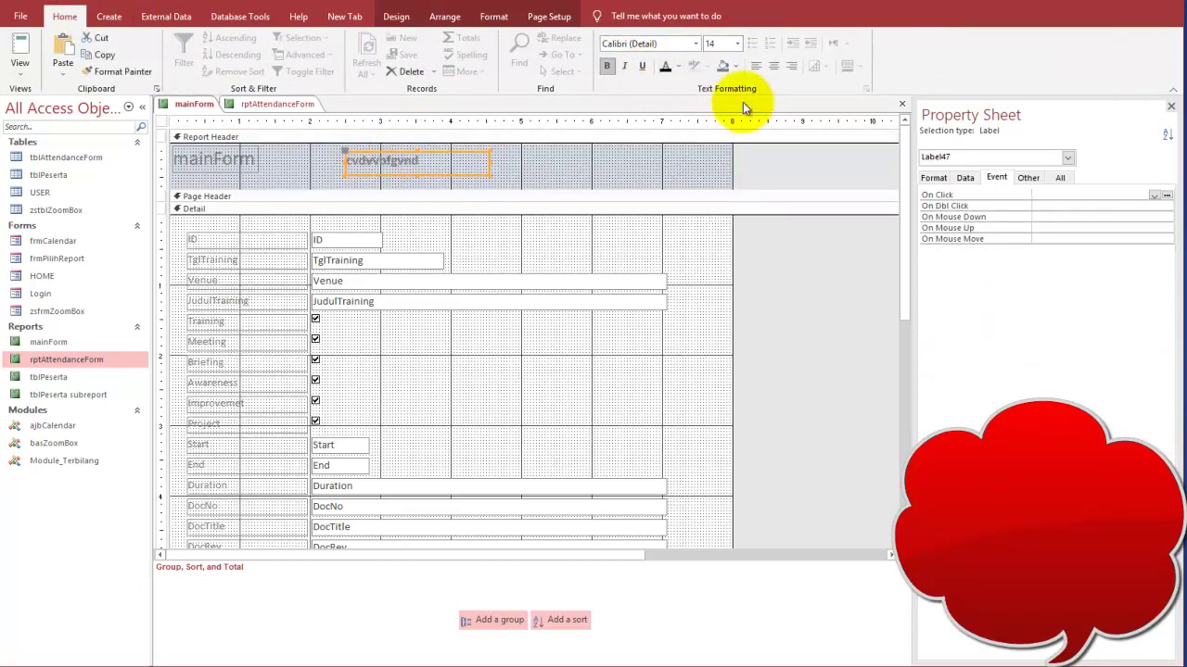
{"action": "left_click", "coordinate": [735, 66]}
{"action": "left_click", "coordinate": [728, 198]}
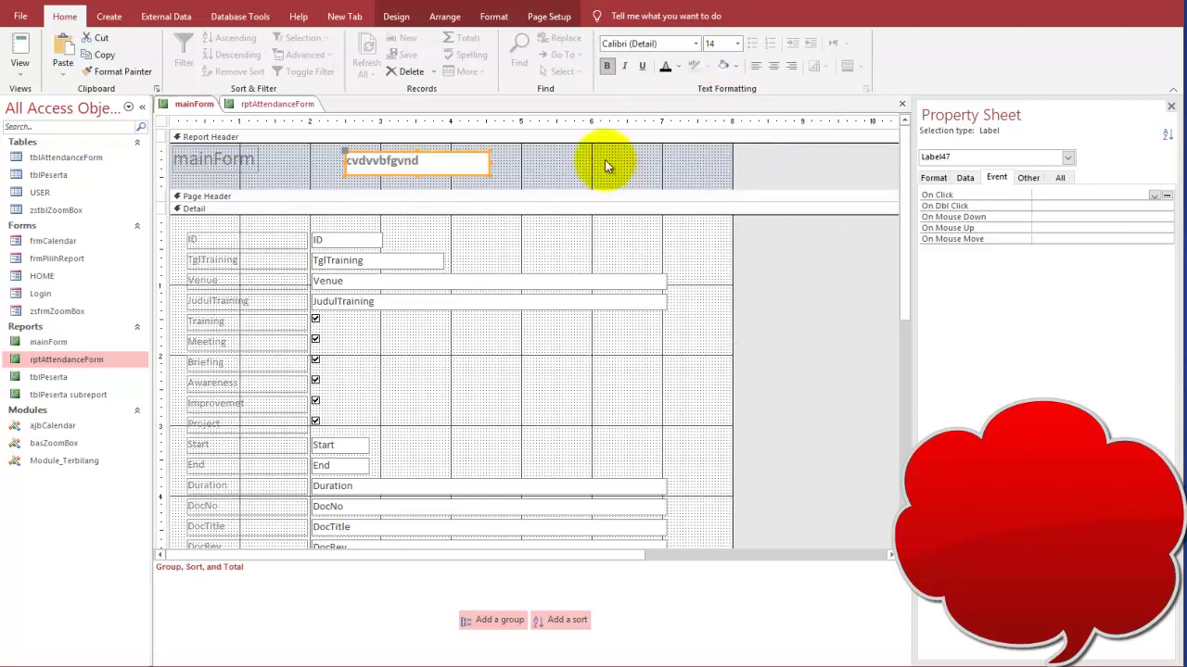
Fill mainForm's report header section with an orange theme color.
{"action": "left_click", "coordinate": [578, 141]}
{"action": "left_click", "coordinate": [738, 67]}
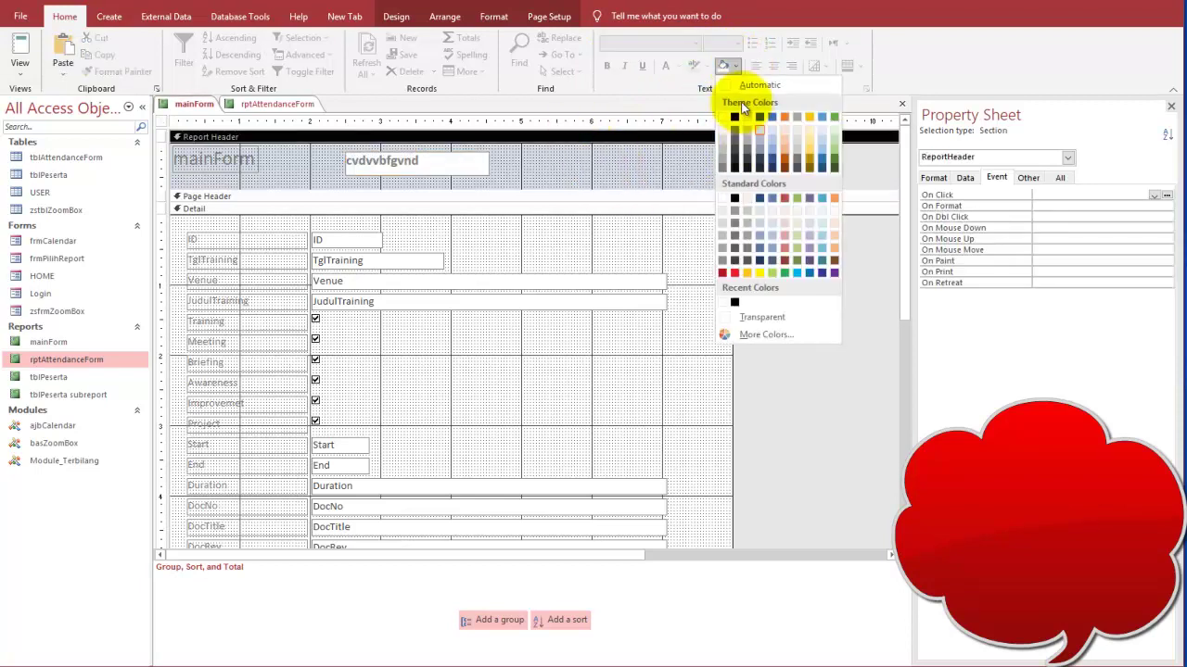
{"action": "left_click", "coordinate": [785, 147]}
{"action": "left_click", "coordinate": [768, 168]}
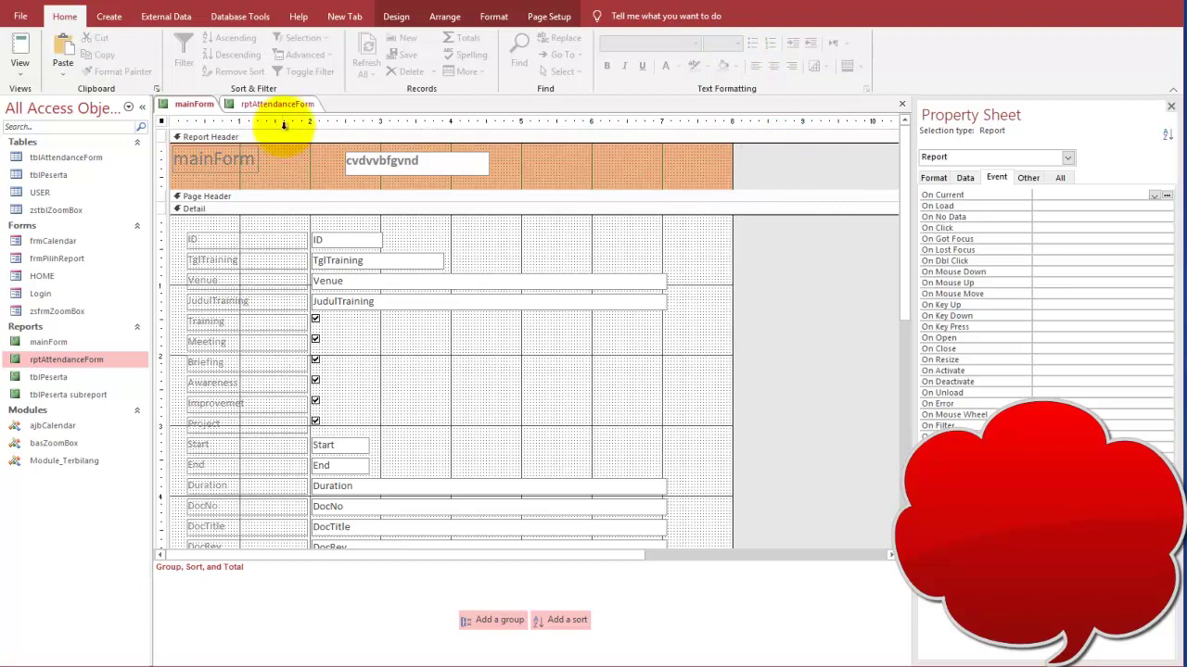
Copy the logo, company name and address controls from rptAttendanceForm's report header and return to mainForm.
{"action": "left_click", "coordinate": [278, 109]}
{"action": "left_click_drag", "start_coordinate": [165, 155], "coordinate": [167, 182]}
{"action": "key", "text": "ctrl+c"}
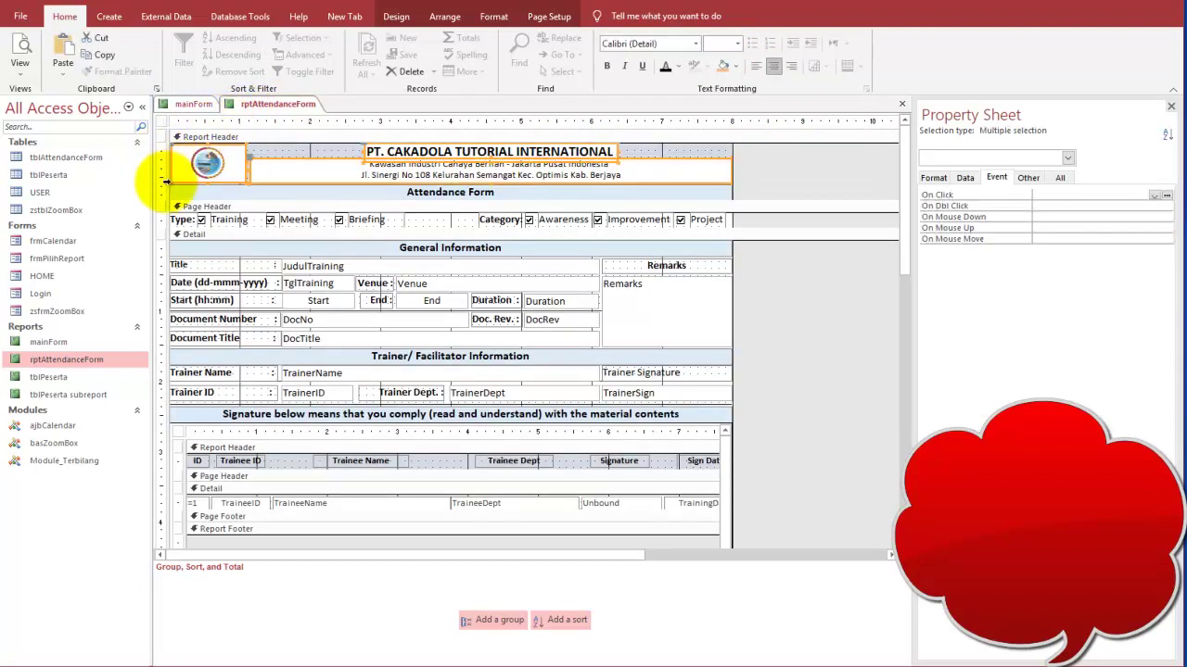
{"action": "left_click", "coordinate": [191, 103]}
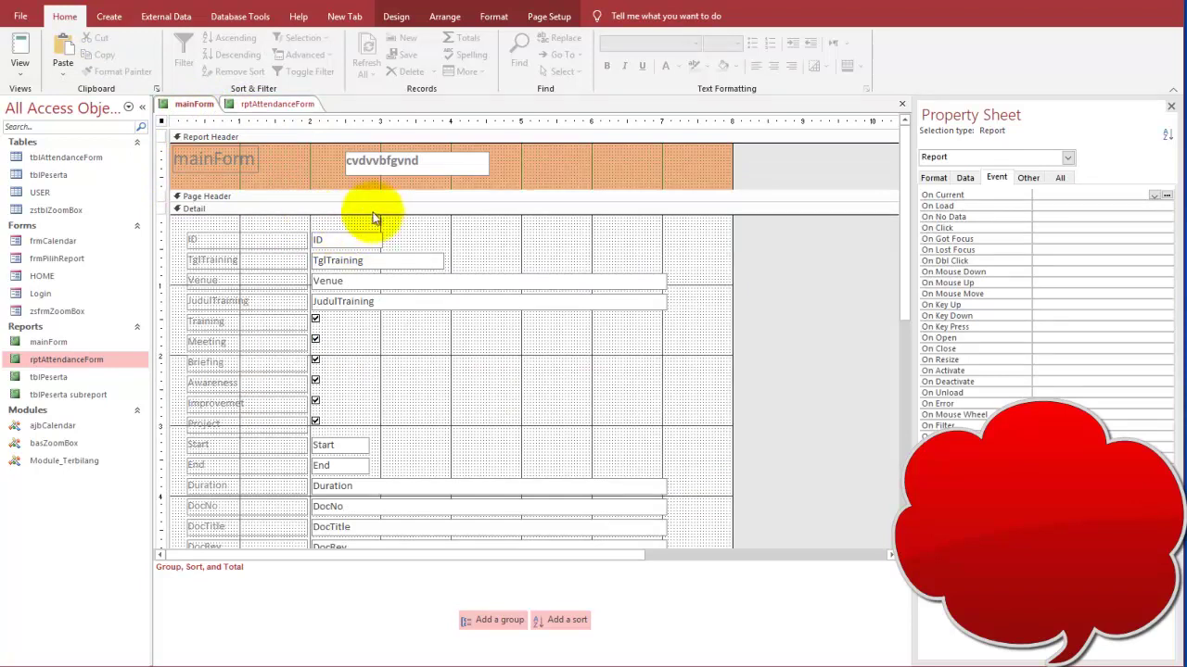
Move the ID and TglTraining fields side by side into mainForm's page header and narrow the TglTraining label and box.
{"action": "left_click_drag", "start_coordinate": [373, 199], "coordinate": [297, 254]}
{"action": "left_click", "coordinate": [408, 251]}
{"action": "left_click_drag", "start_coordinate": [400, 247], "coordinate": [557, 209]}
{"action": "left_click", "coordinate": [506, 250]}
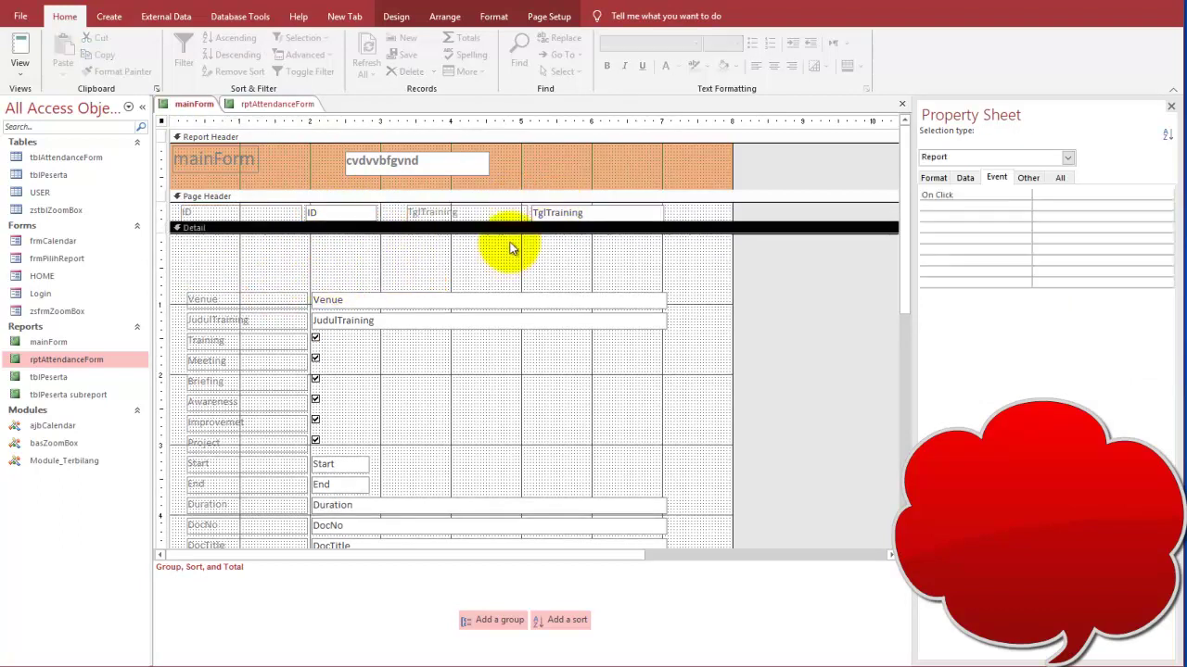
{"action": "left_click_drag", "start_coordinate": [670, 221], "coordinate": [455, 207]}
{"action": "left_click", "coordinate": [459, 243]}
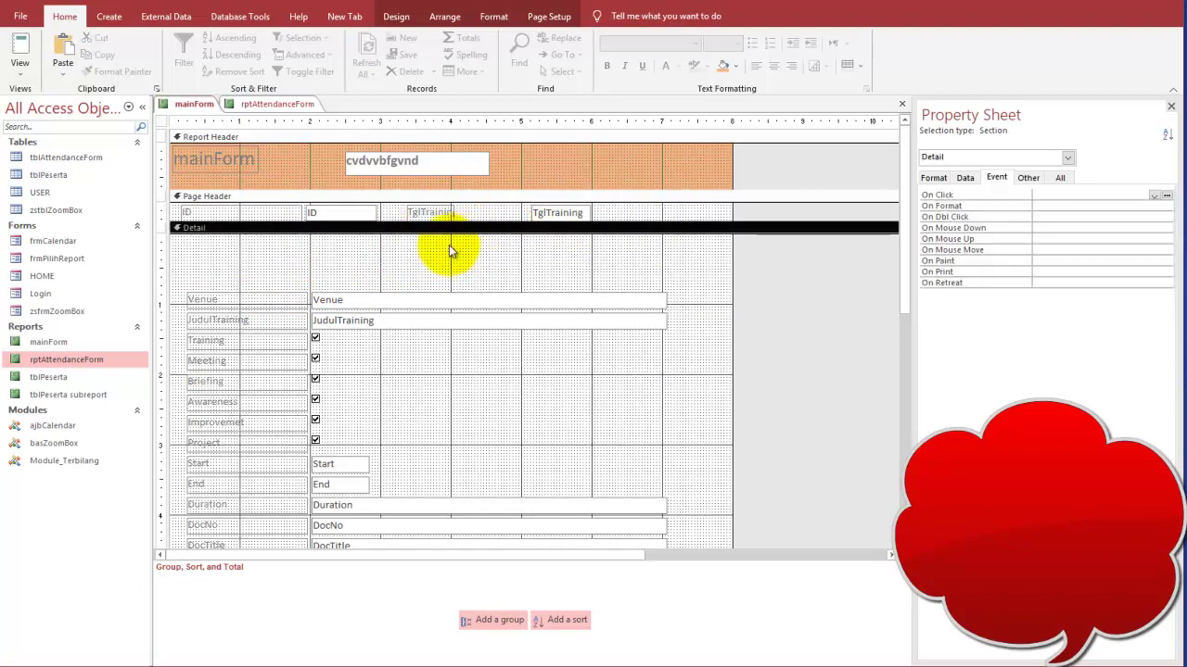
Narrow the Venue and JudulTraining boxes and move the Training, Meeting, Briefing, Awareness and Improvement checkboxes with shortened labels toward the Detail section's right side.
{"action": "left_click_drag", "start_coordinate": [535, 369], "coordinate": [564, 304]}
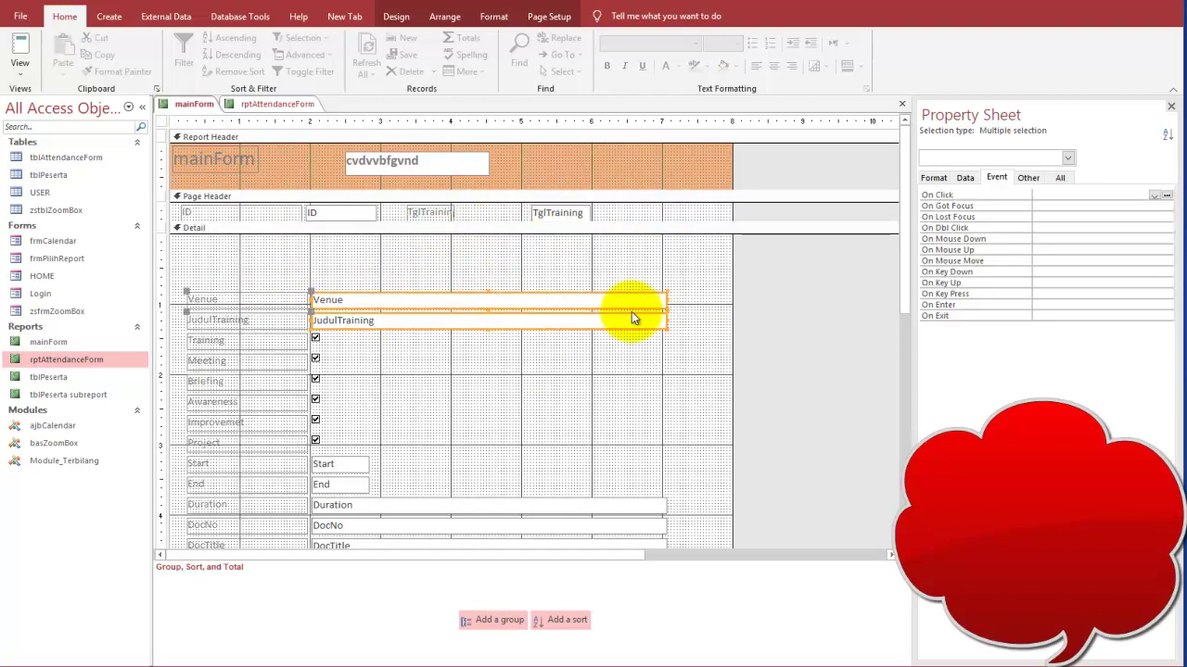
{"action": "left_click_drag", "start_coordinate": [667, 300], "coordinate": [270, 417]}
{"action": "left_click", "coordinate": [408, 370]}
{"action": "left_click_drag", "start_coordinate": [278, 339], "coordinate": [505, 370]}
{"action": "left_click", "coordinate": [550, 309]}
{"action": "left_click_drag", "start_coordinate": [508, 279], "coordinate": [590, 279]}
{"action": "left_click", "coordinate": [718, 274]}
{"action": "left_click_drag", "start_coordinate": [681, 263], "coordinate": [523, 287]}
{"action": "left_click_drag", "start_coordinate": [667, 289], "coordinate": [574, 288]}
{"action": "left_click_drag", "start_coordinate": [648, 310], "coordinate": [688, 290]}
{"action": "left_click_drag", "start_coordinate": [662, 344], "coordinate": [683, 323]}
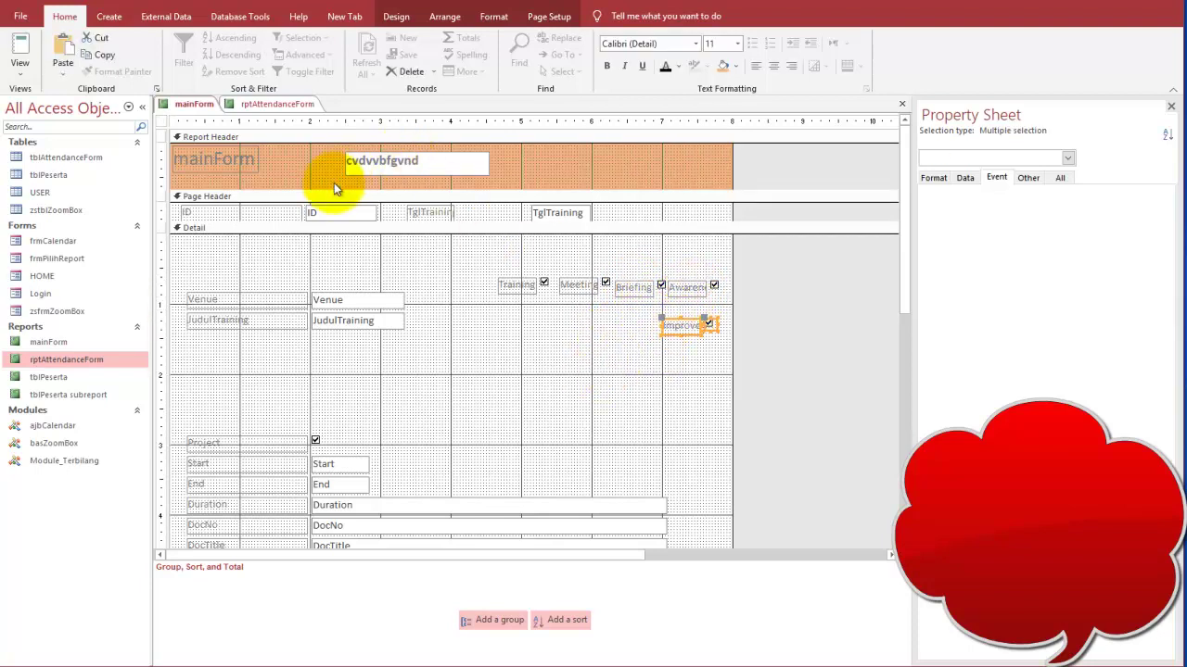
Examine rptAttendanceForm's section layout and review the view and header/footer options available for mainForm.
{"action": "left_click", "coordinate": [280, 102]}
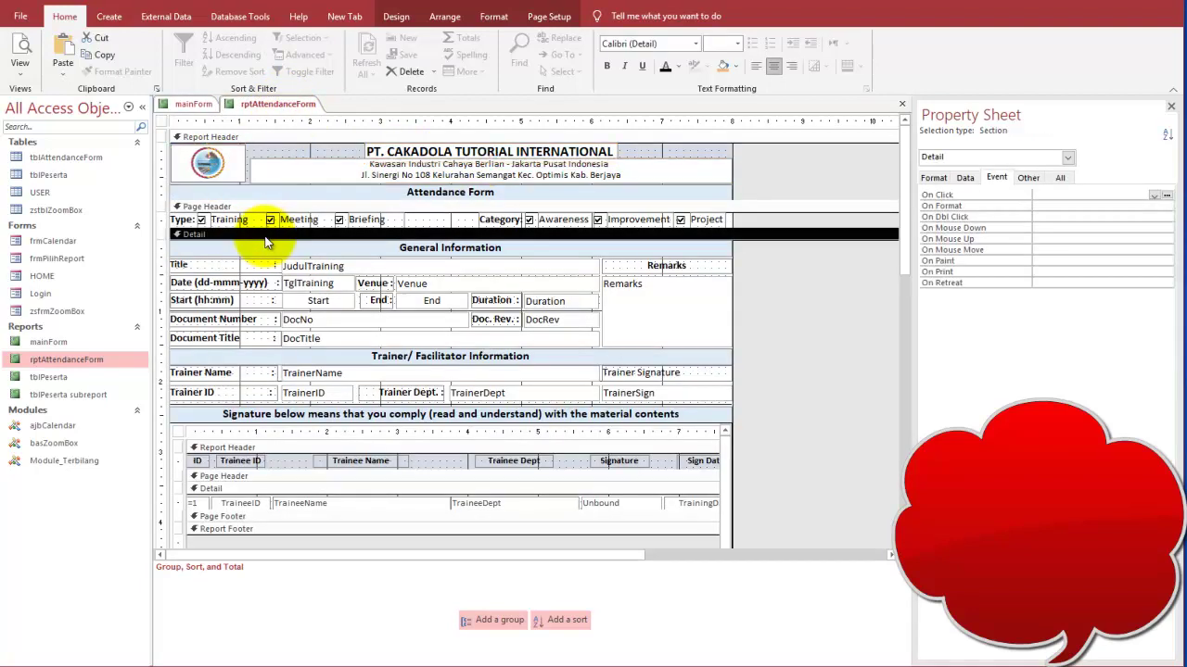
{"action": "left_click", "coordinate": [198, 206]}
{"action": "left_click", "coordinate": [189, 104]}
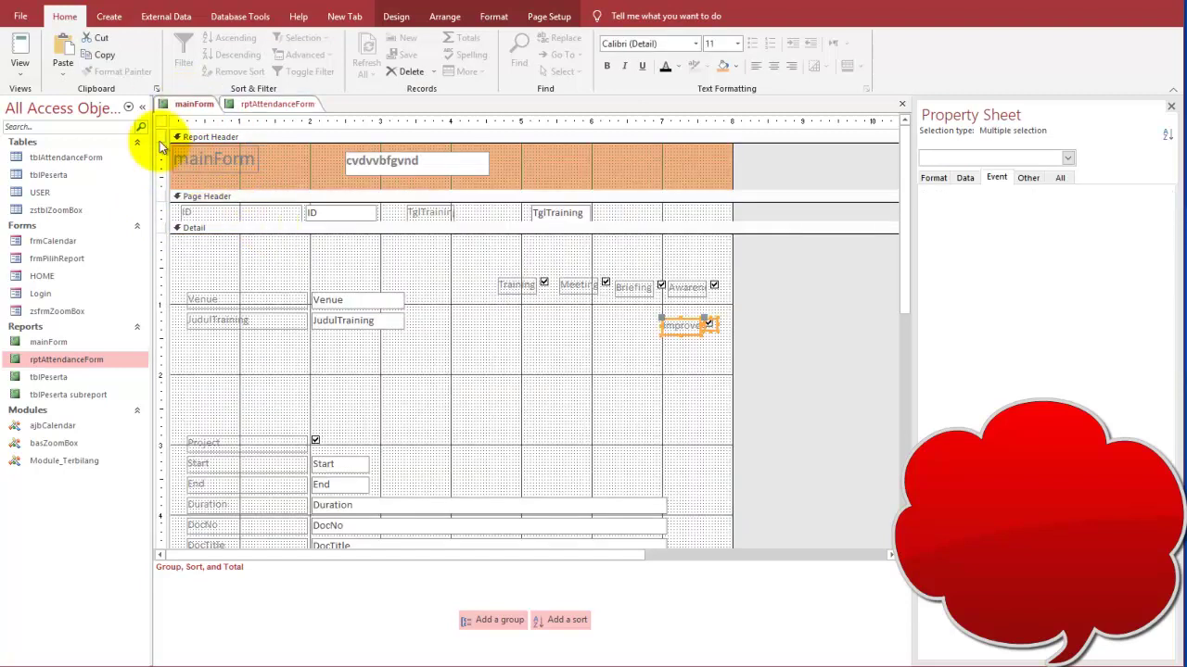
{"action": "left_click", "coordinate": [163, 123]}
{"action": "right_click", "coordinate": [164, 124]}
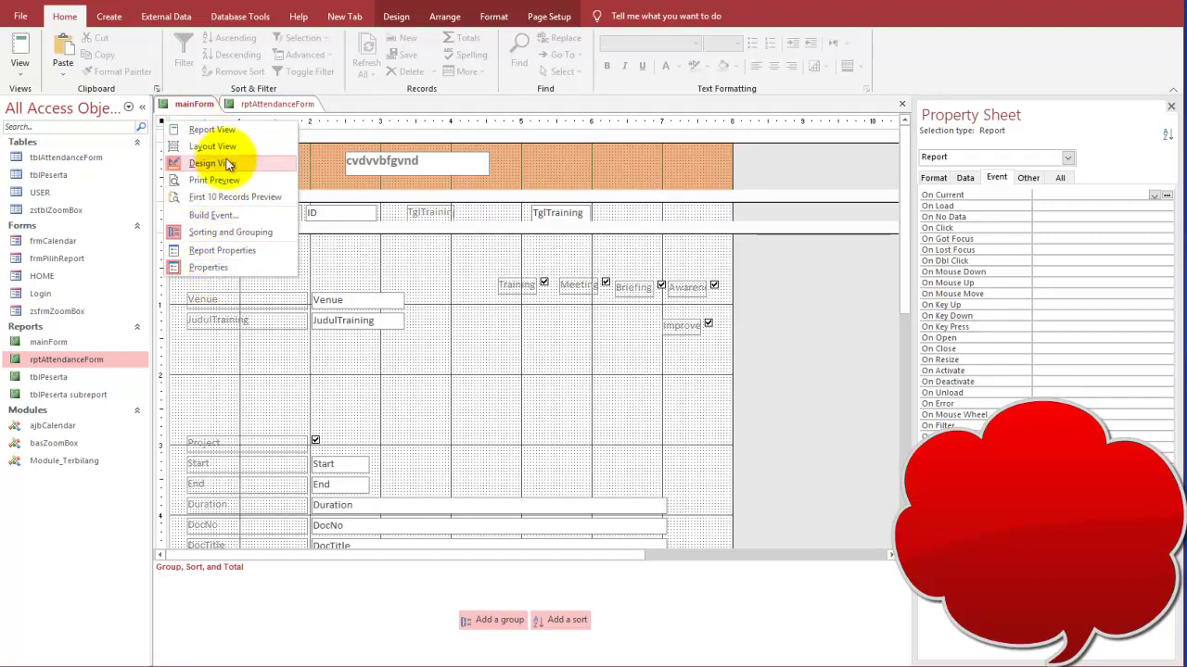
{"action": "left_click", "coordinate": [449, 138]}
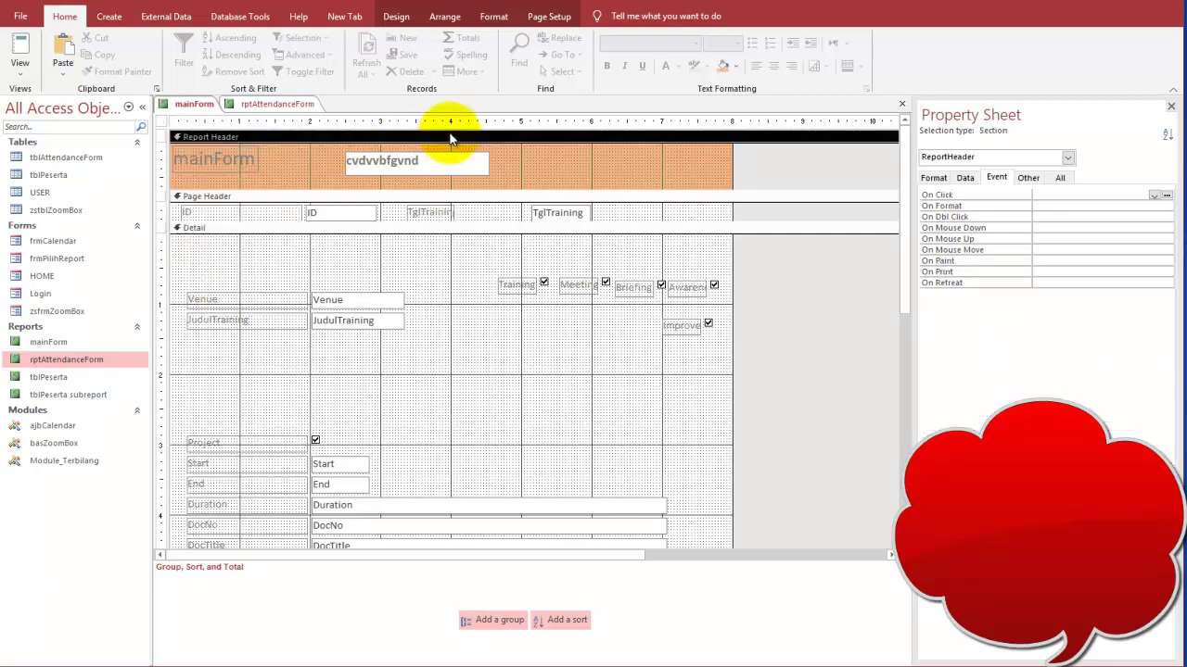
{"action": "right_click", "coordinate": [450, 138]}
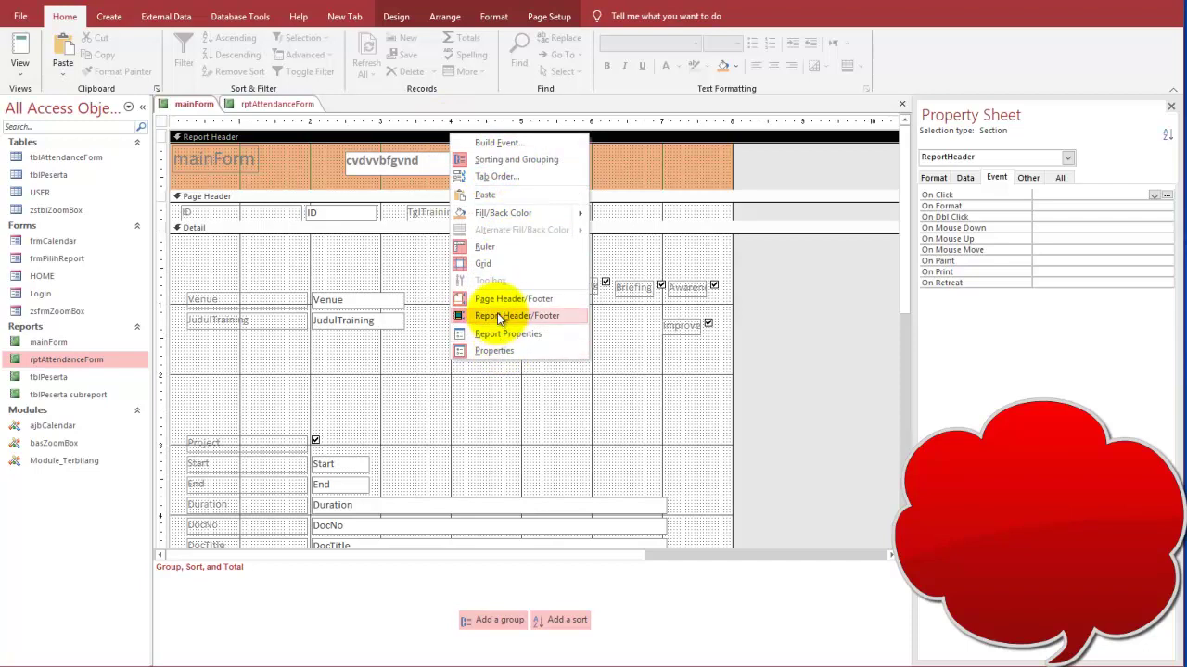
{"action": "left_click", "coordinate": [777, 259]}
Copy all controls in rptAttendanceForm from the company heading through the signature statement bar, excluding the subreport, and return to mainForm.
{"action": "left_click", "coordinate": [261, 108]}
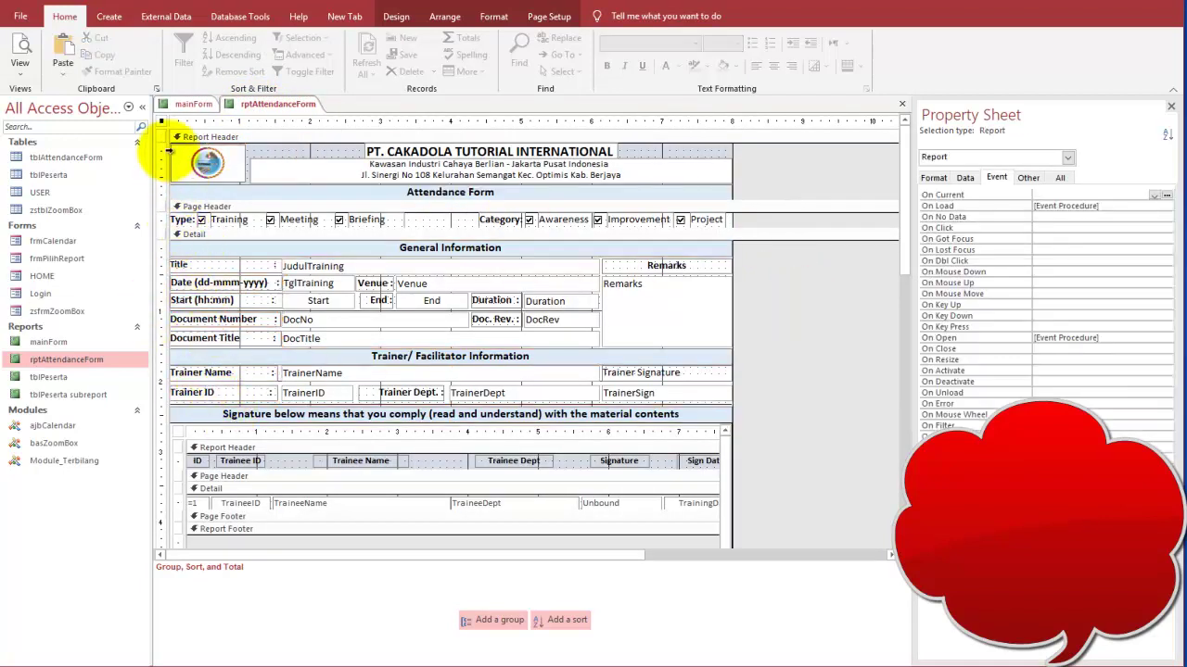
{"action": "mouse_move", "coordinate": [163, 146]}
{"action": "left_mouse_down"}
{"action": "mouse_move", "coordinate": [176, 366]}
{"action": "mouse_move", "coordinate": [195, 416]}
{"action": "mouse_move", "coordinate": [186, 426]}
{"action": "left_mouse_up"}
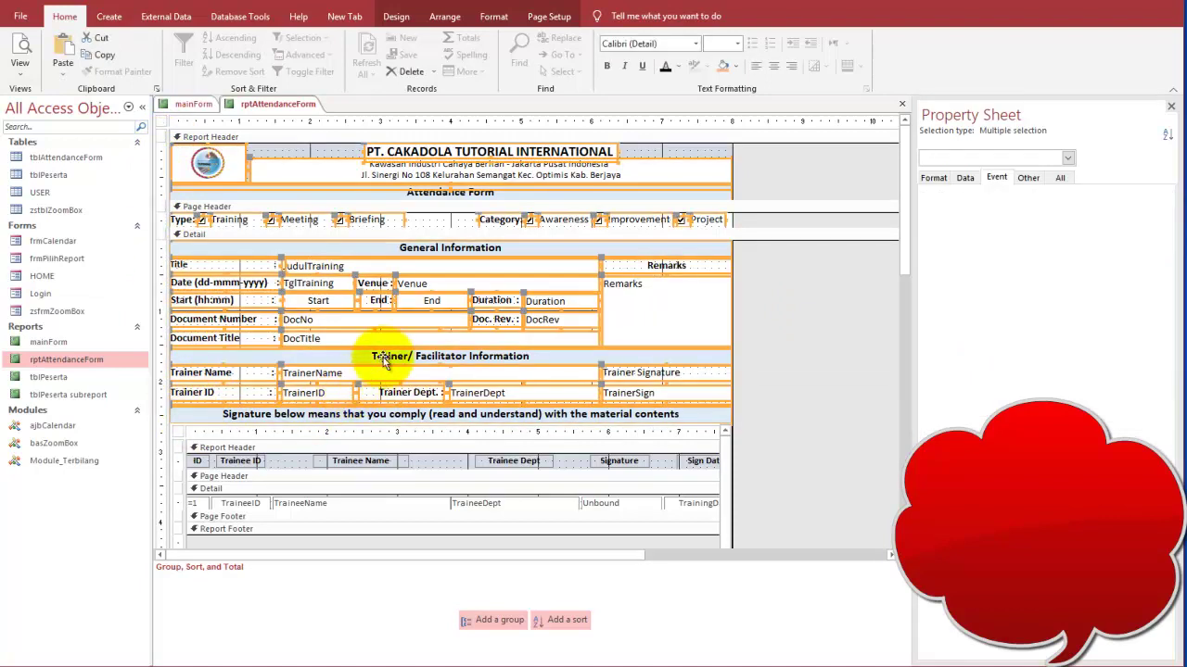
{"action": "left_click", "coordinate": [192, 103]}
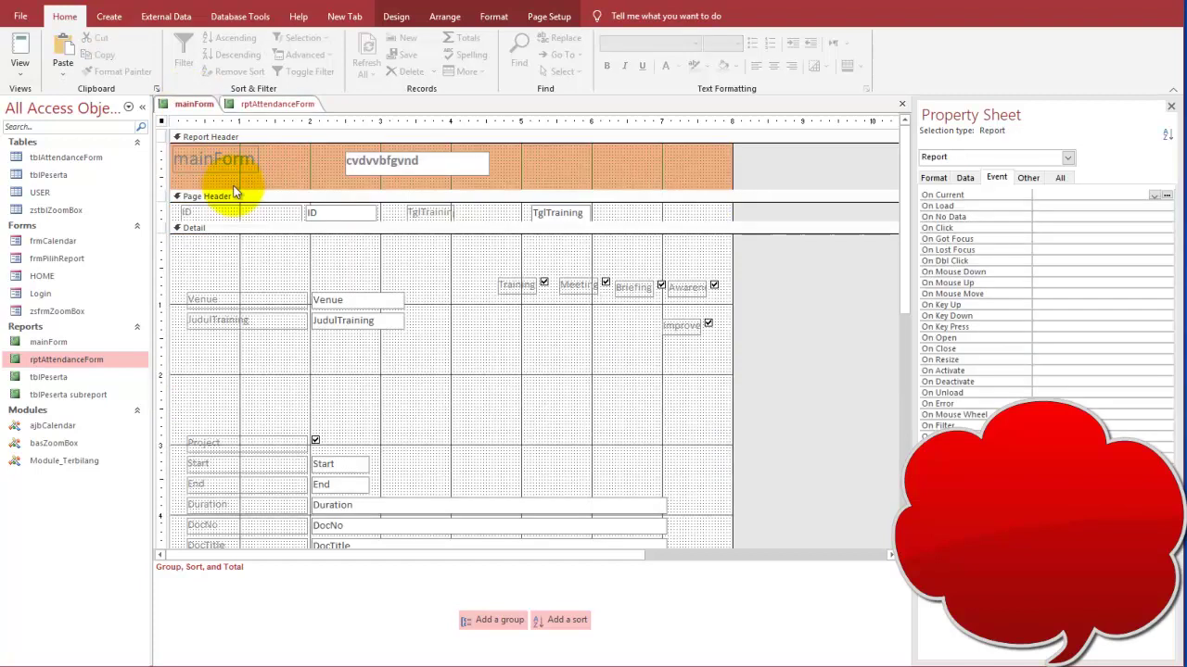
Delete all controls from mainForm's report header, page header and Detail section, keeping the page footer.
{"action": "left_click_drag", "start_coordinate": [171, 162], "coordinate": [292, 443]}
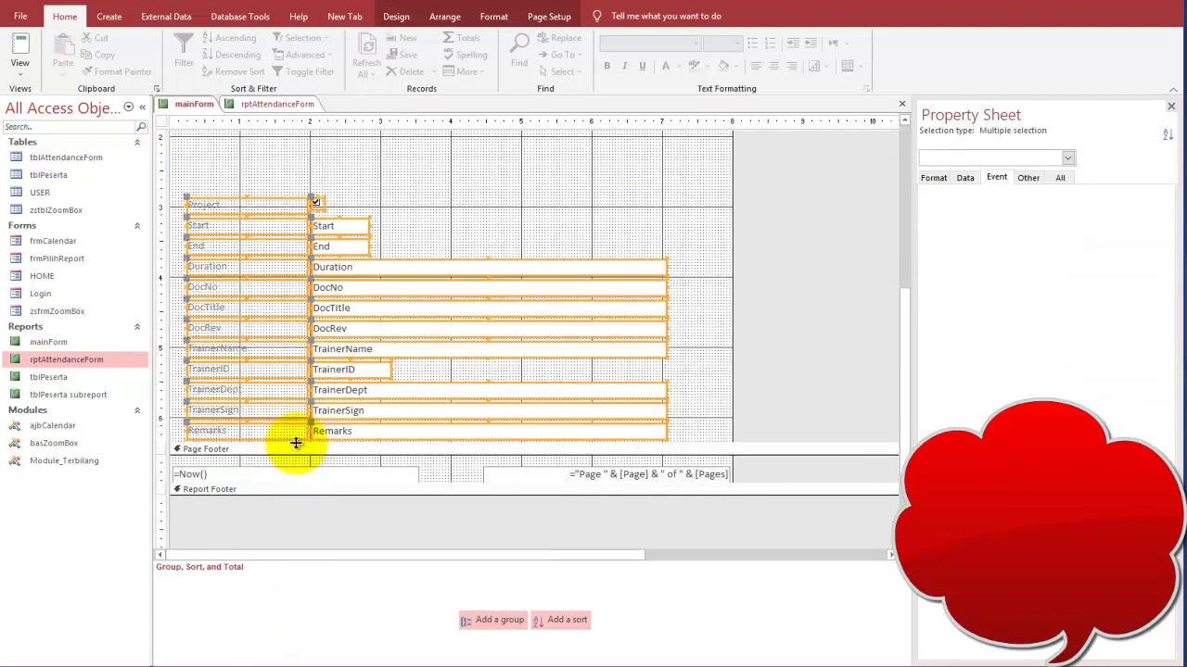
{"action": "key", "text": "Delete"}
{"action": "scroll", "coordinate": [293, 397], "scroll_direction": "up", "scroll_amount": 3}
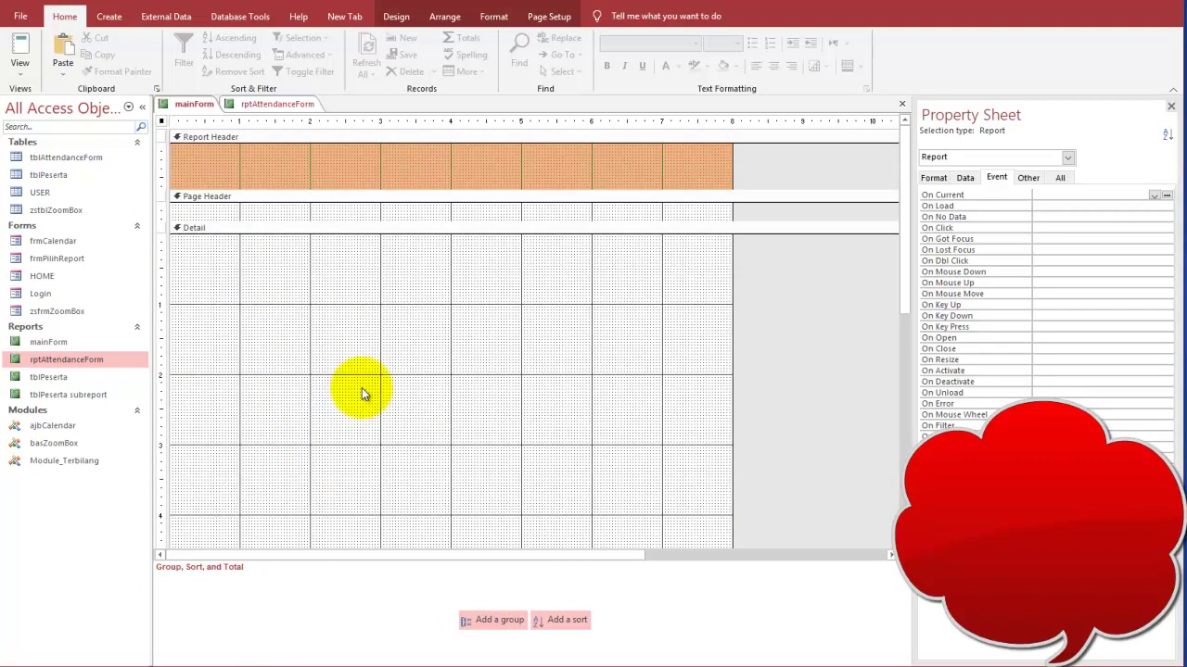
Paste the copied controls starting in mainForm's report header and shorten the Detail section to end just below the signature statement bar.
{"action": "left_click", "coordinate": [352, 146]}
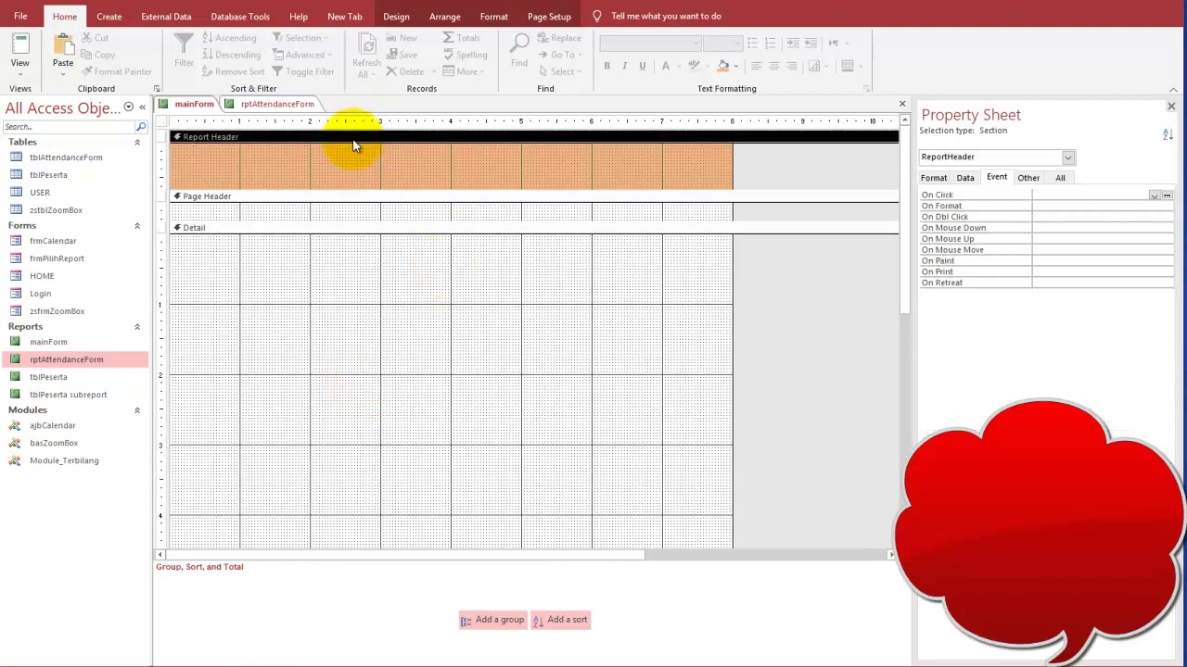
{"action": "left_click", "coordinate": [383, 161]}
{"action": "key", "text": "ctrl+v"}
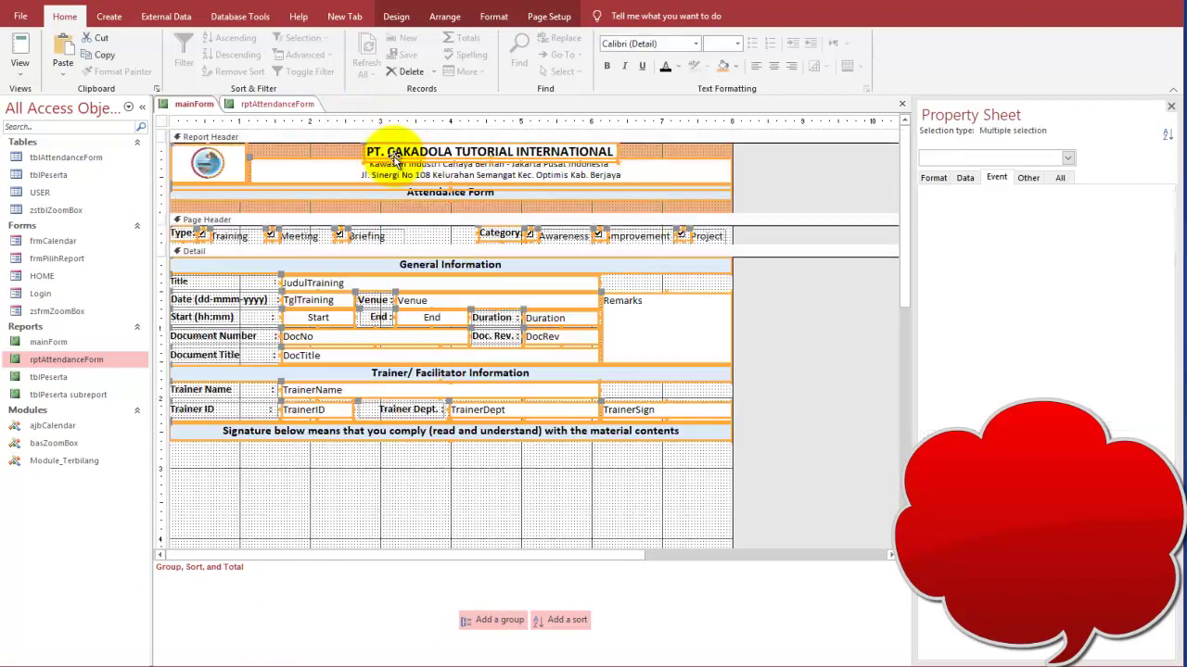
{"action": "left_click", "coordinate": [531, 500]}
{"action": "scroll", "coordinate": [530, 476], "scroll_direction": "down", "scroll_amount": 3}
{"action": "left_click_drag", "start_coordinate": [527, 421], "coordinate": [496, 160]}
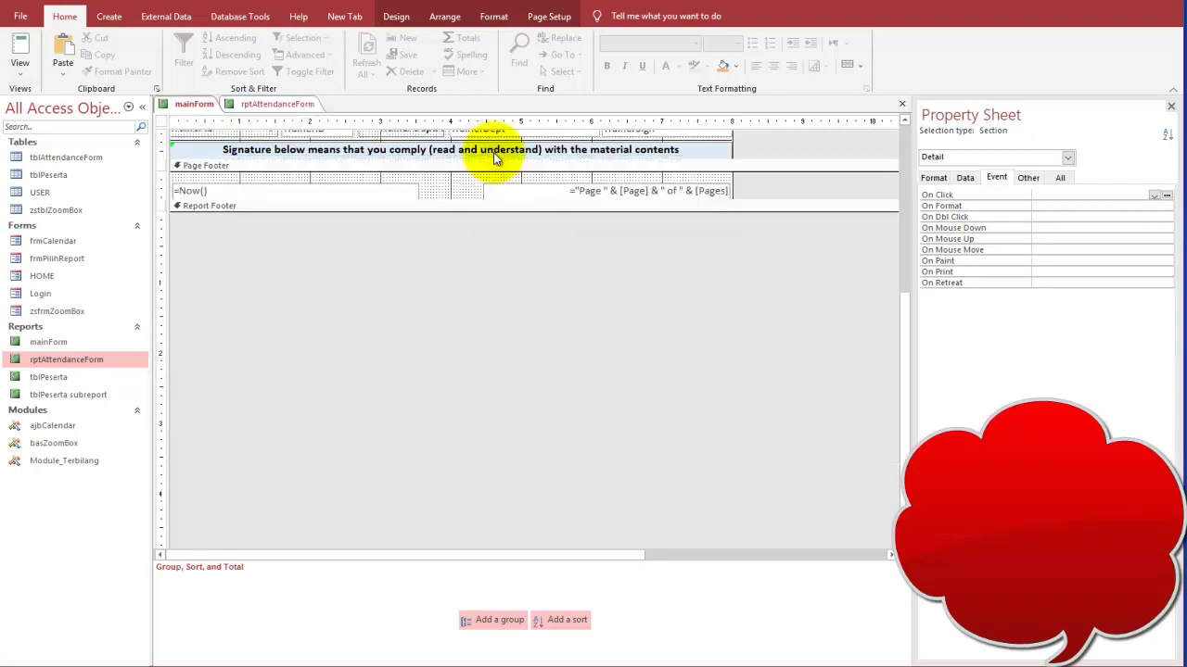
Display mainForm in Report View and examine how the pasted heading, training details and signature bar repeat for each record.
{"action": "scroll", "coordinate": [422, 306], "scroll_direction": "up", "scroll_amount": 5}
{"action": "key", "text": "ctrl+z"}
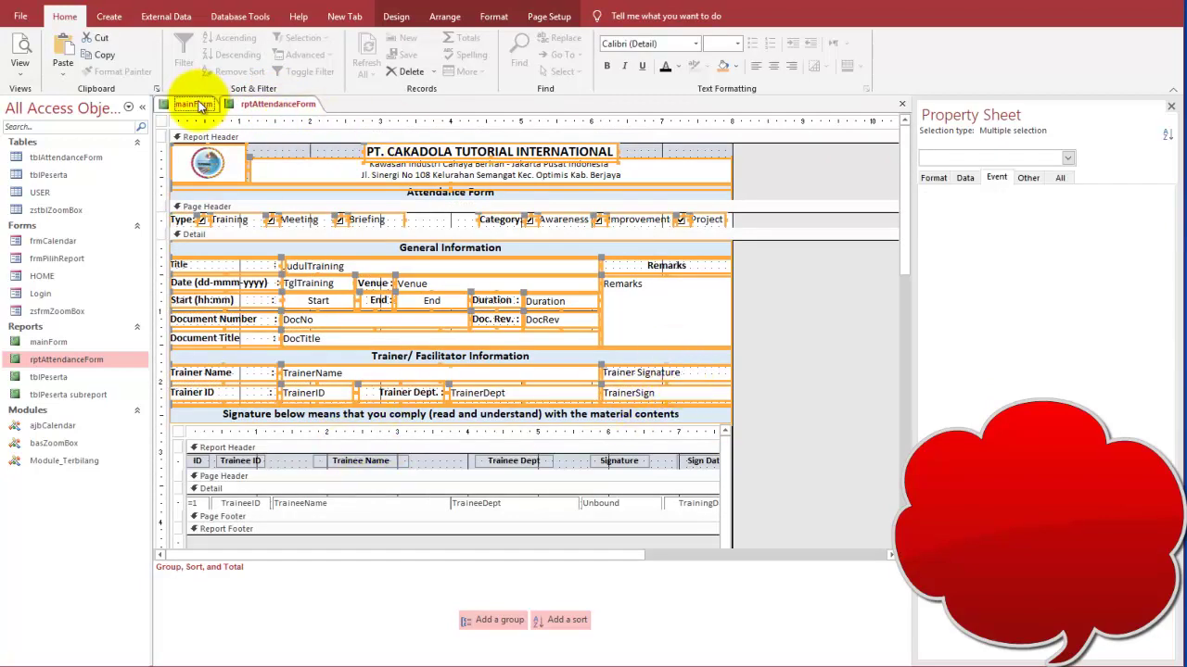
{"action": "left_click", "coordinate": [20, 54]}
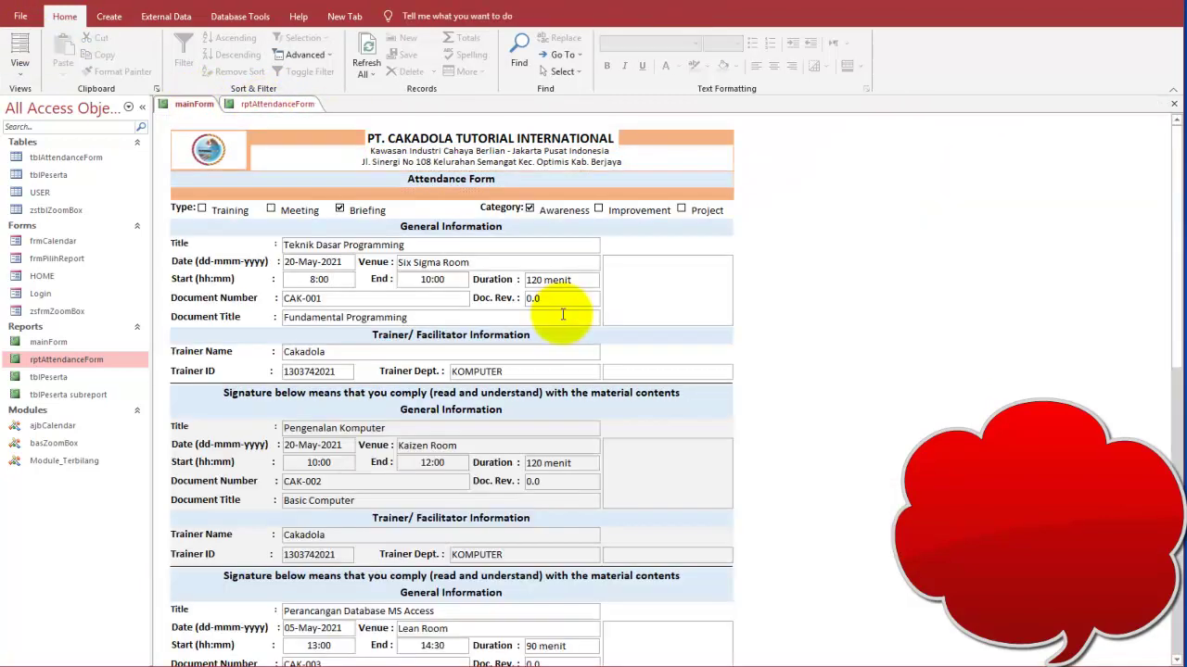
{"action": "right_click", "coordinate": [800, 265]}
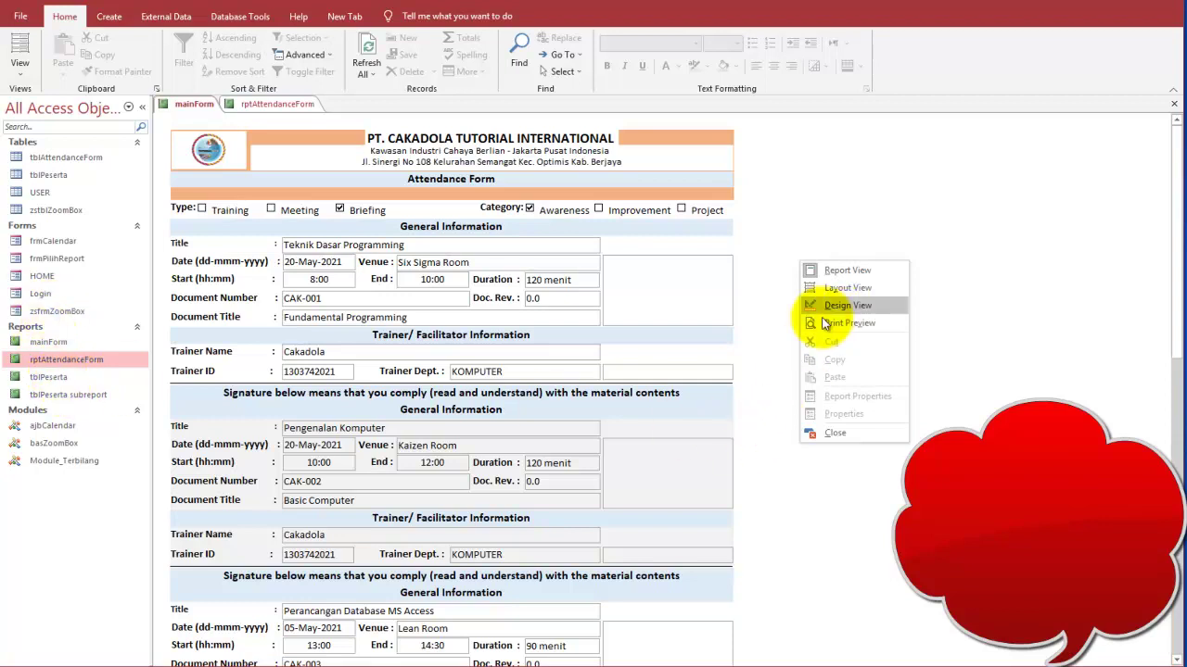
{"action": "left_click", "coordinate": [848, 287]}
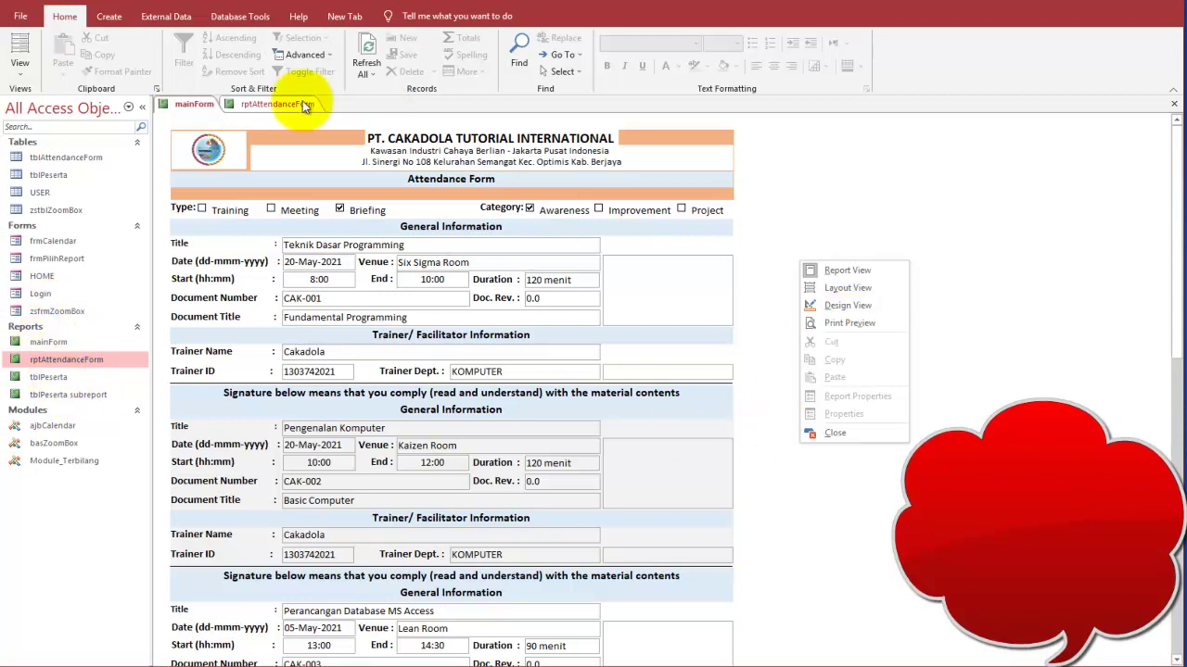
Open the tblPeserta report and compare its trainee list with rptAttendanceForm's subreport and the training records in mainForm.
{"action": "double_click", "coordinate": [53, 377]}
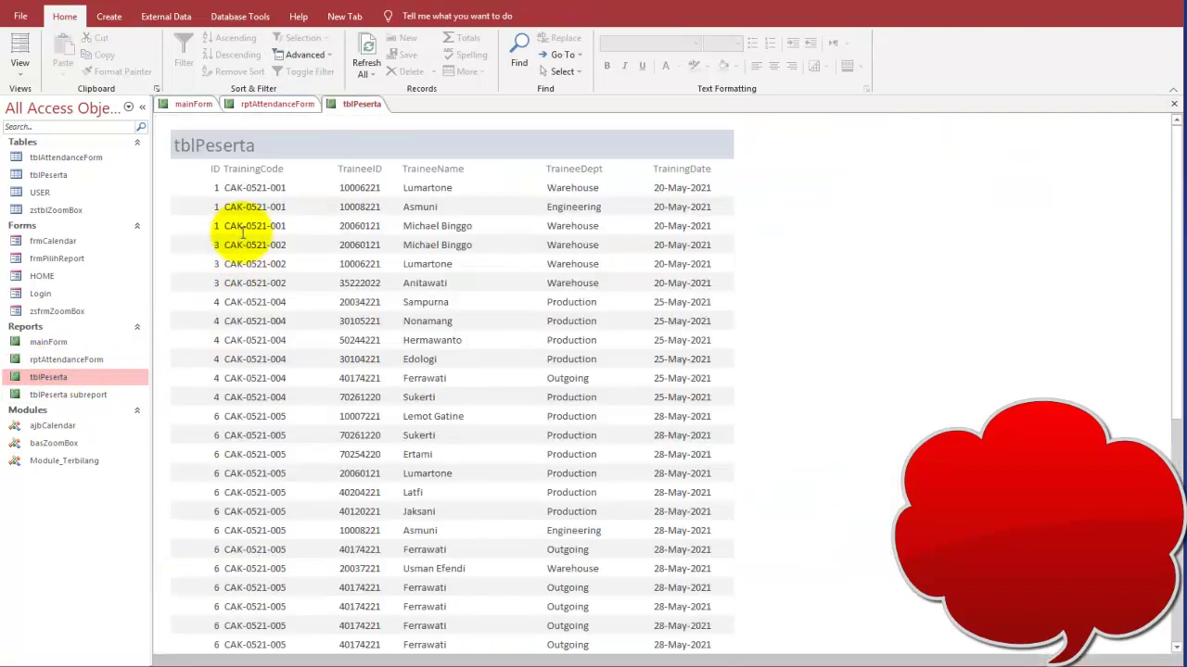
{"action": "left_click", "coordinate": [198, 103]}
{"action": "left_click", "coordinate": [275, 104]}
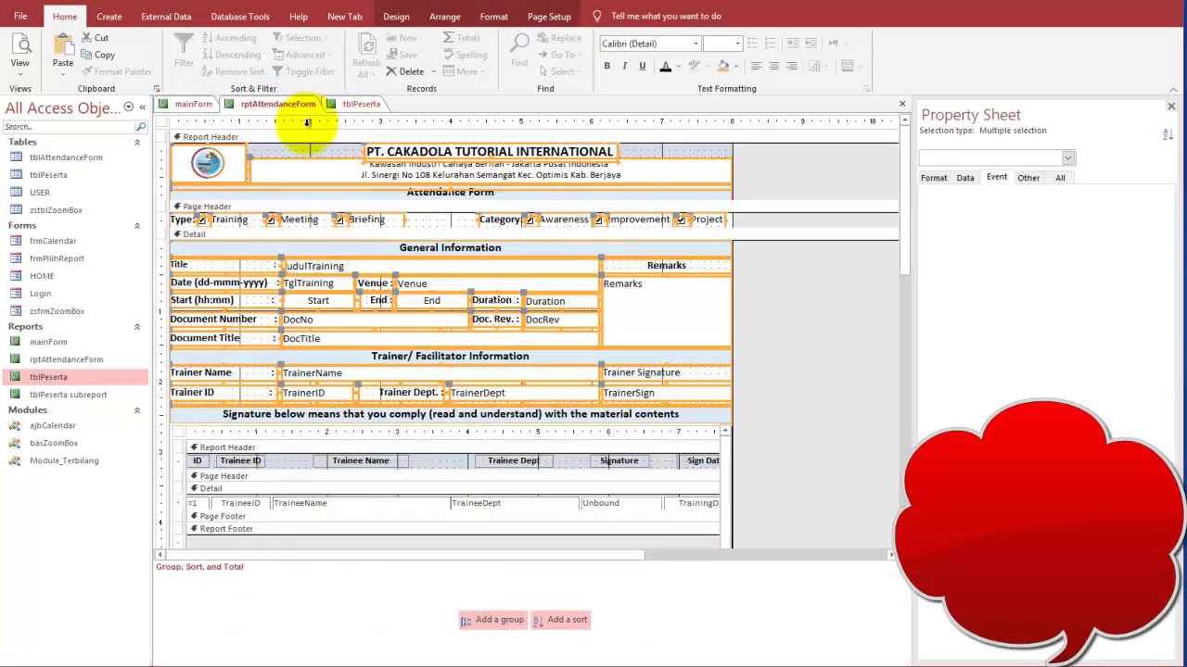
{"action": "left_click", "coordinate": [198, 102]}
{"action": "right_click", "coordinate": [802, 312]}
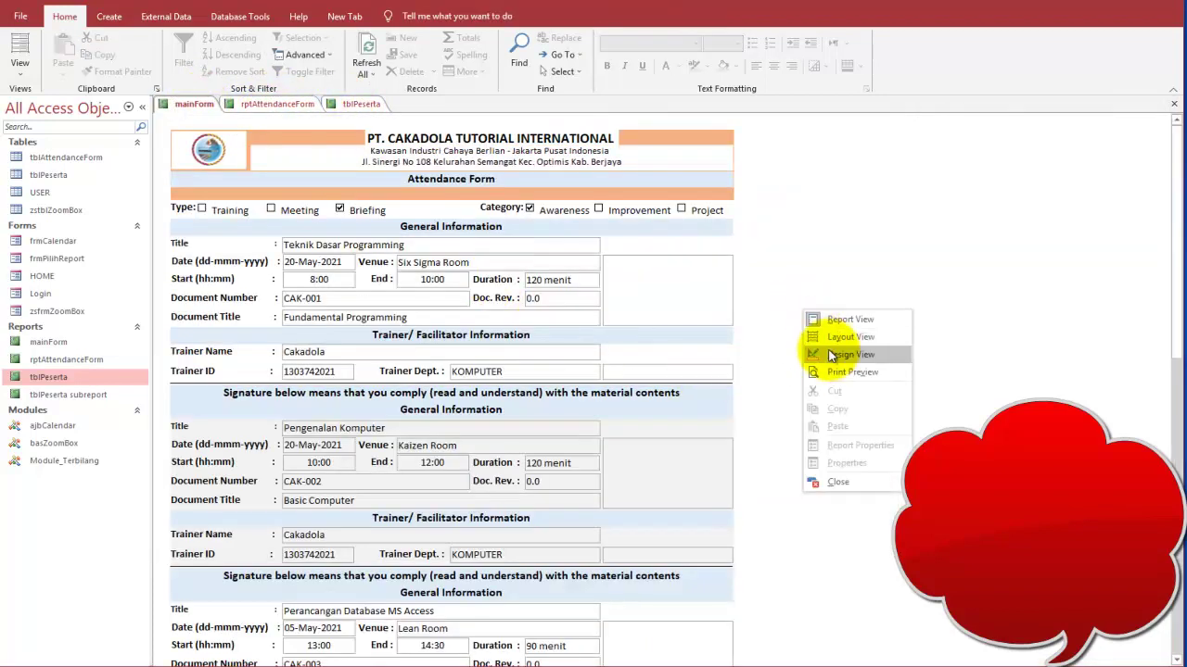
{"action": "scroll", "coordinate": [705, 352], "scroll_direction": "down", "scroll_amount": 3}
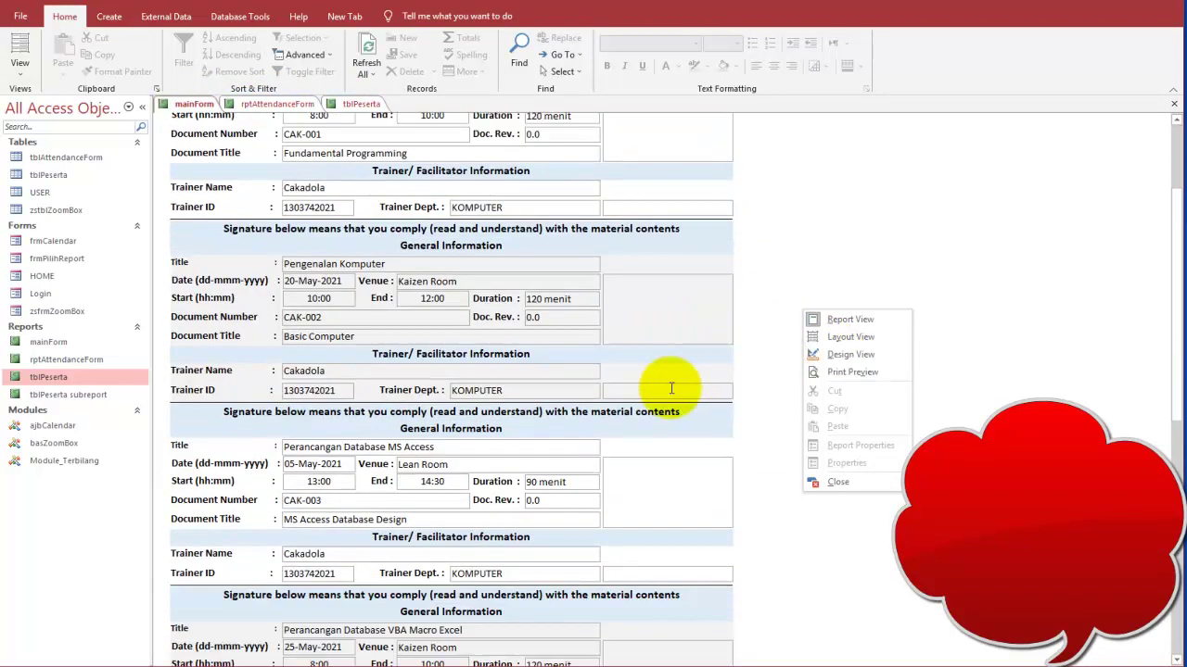
Extend mainForm's Detail section about 1 inch below the signature statement bar, insert the tblPeserta report there as a subreport and check it in Report View.
{"action": "left_click", "coordinate": [850, 356]}
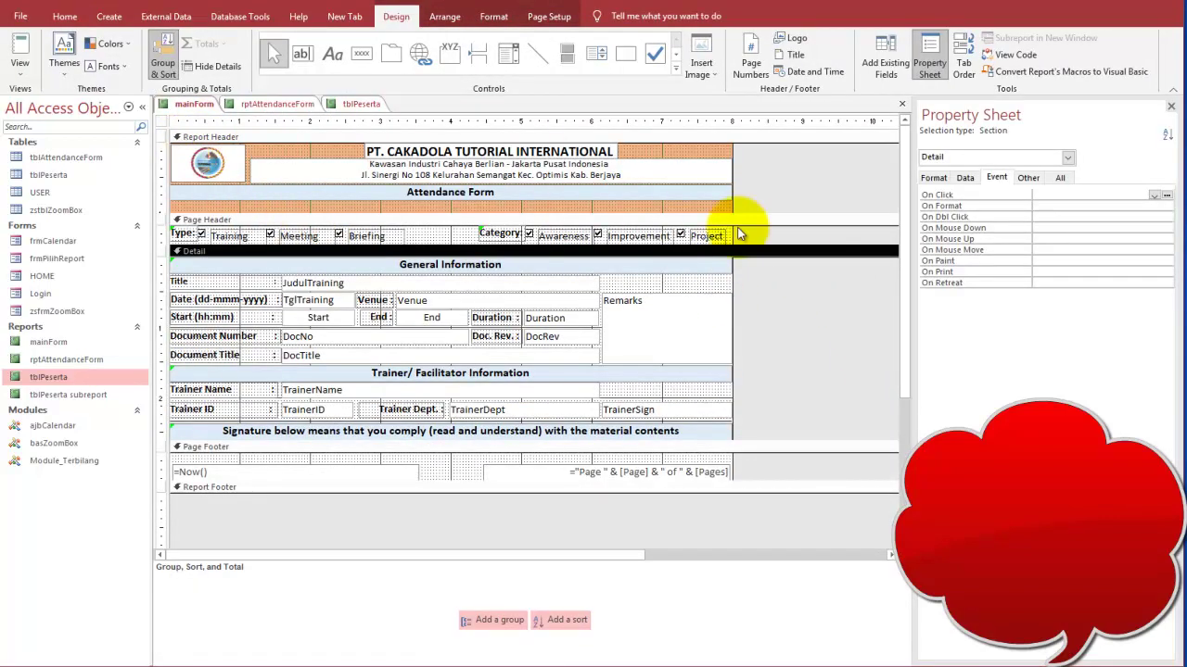
{"action": "left_click", "coordinate": [20, 51]}
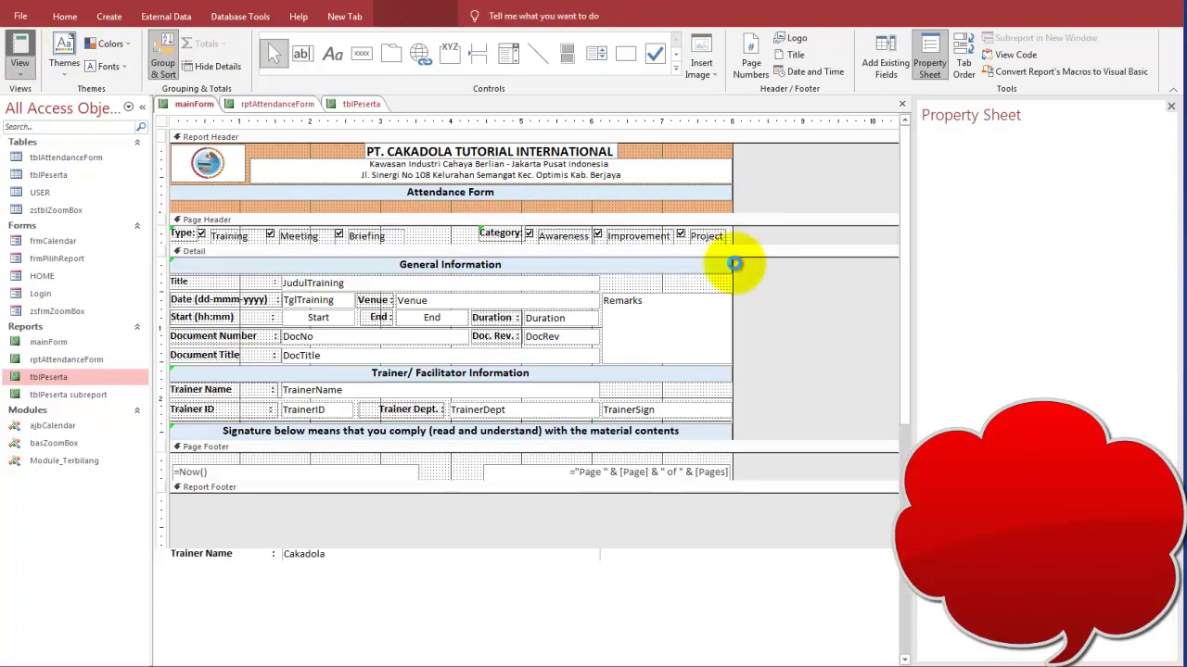
{"action": "right_click", "coordinate": [757, 277]}
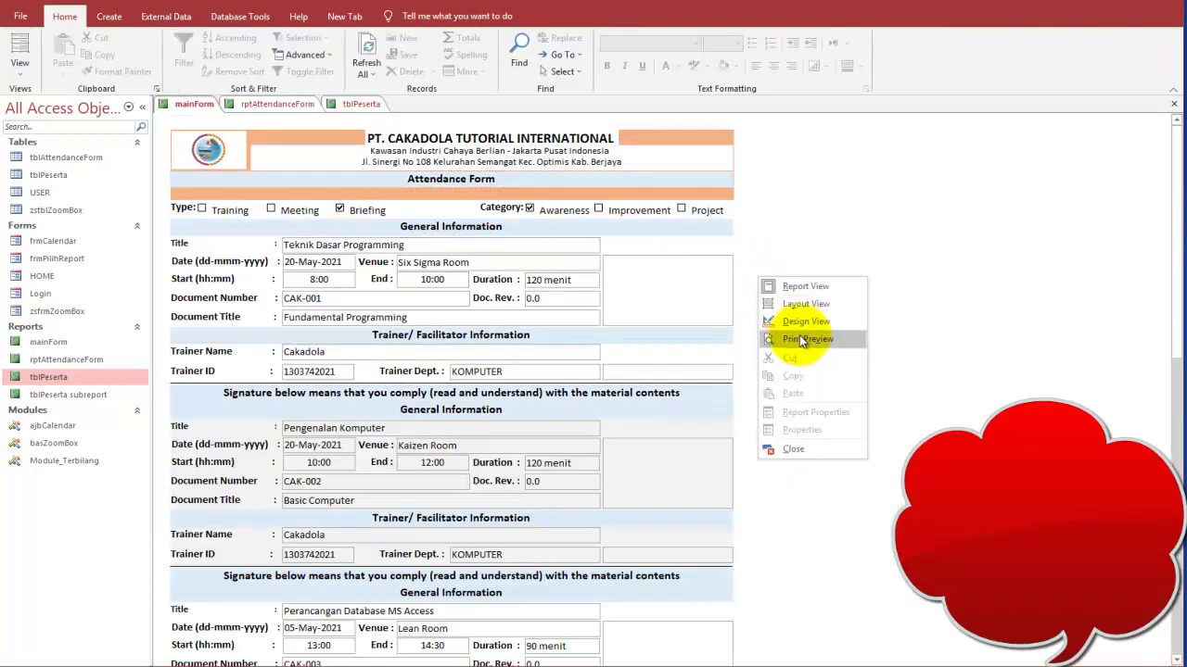
{"action": "left_click", "coordinate": [803, 321]}
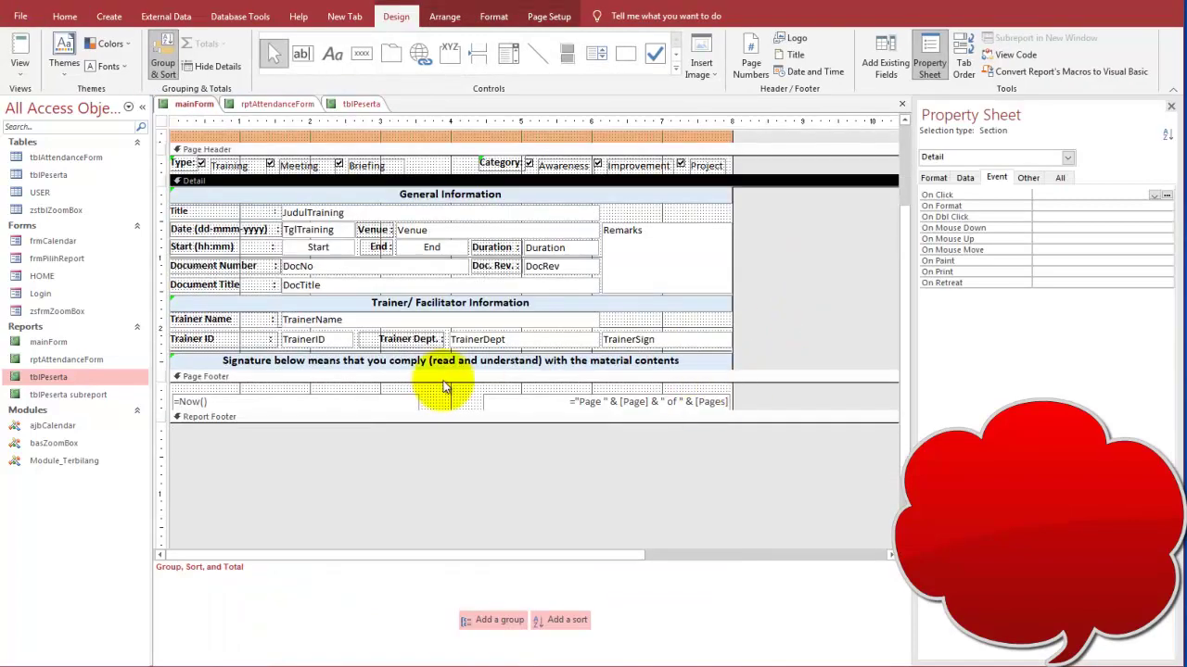
{"action": "left_click_drag", "start_coordinate": [440, 366], "coordinate": [441, 441]}
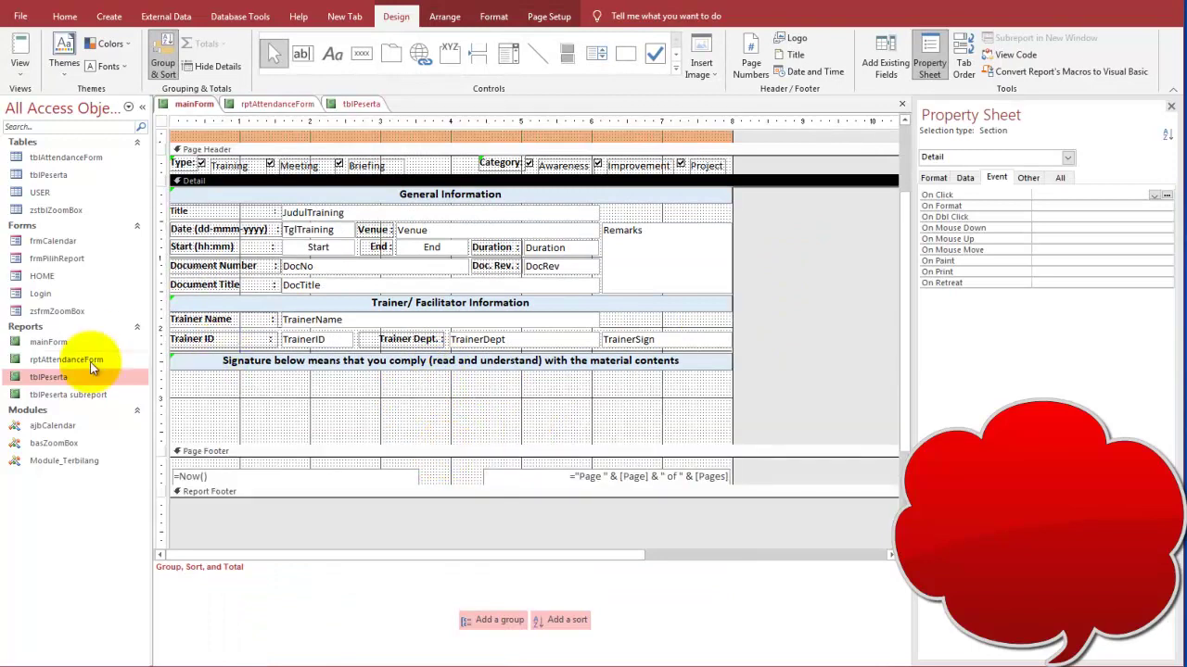
{"action": "left_click_drag", "start_coordinate": [37, 383], "coordinate": [175, 372]}
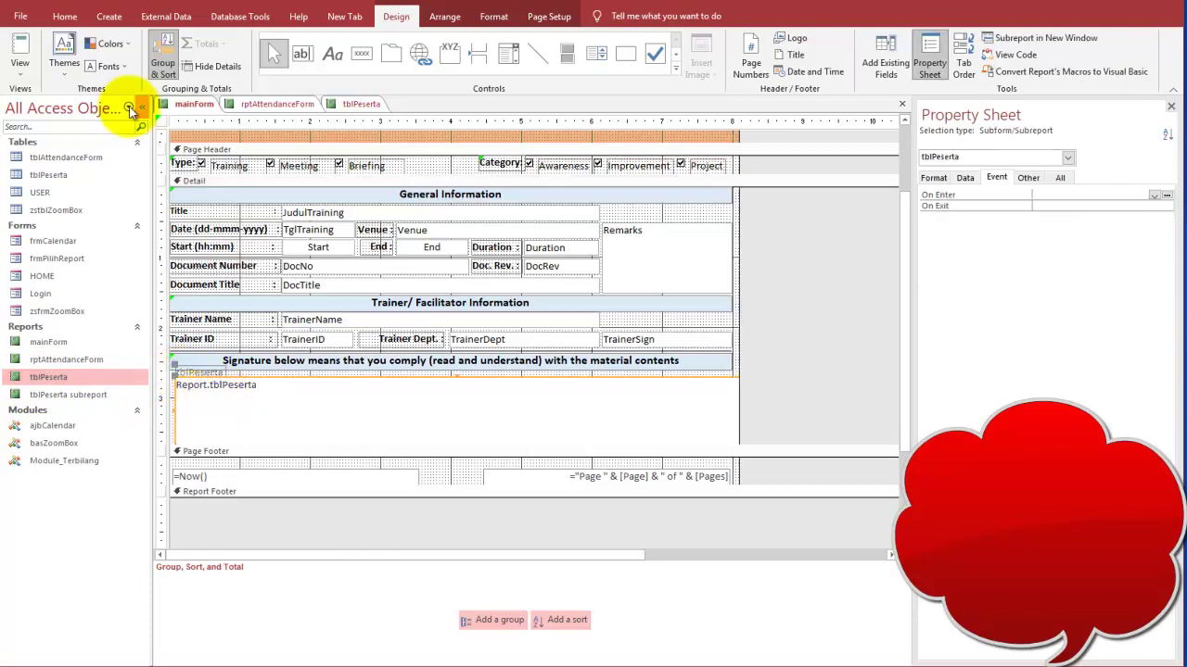
{"action": "left_click", "coordinate": [22, 46]}
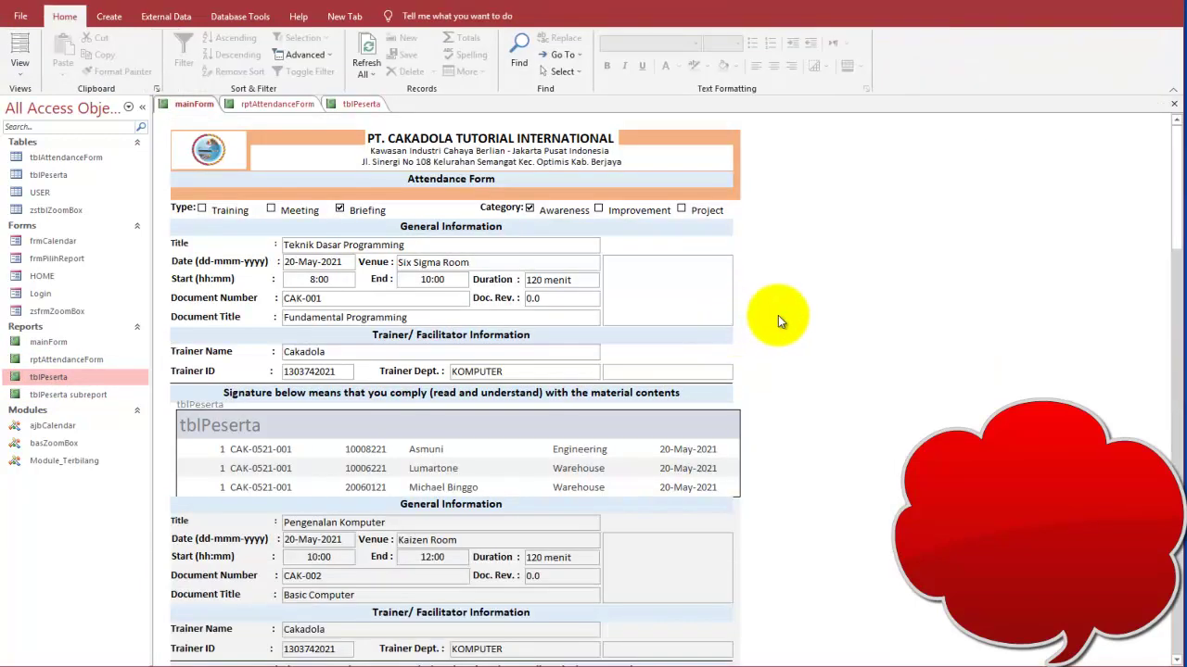
{"action": "scroll", "coordinate": [741, 343], "scroll_direction": "down", "scroll_amount": 1}
{"action": "scroll", "coordinate": [750, 338], "scroll_direction": "up", "scroll_amount": 1}
{"action": "scroll", "coordinate": [424, 470], "scroll_direction": "down", "scroll_amount": 1}
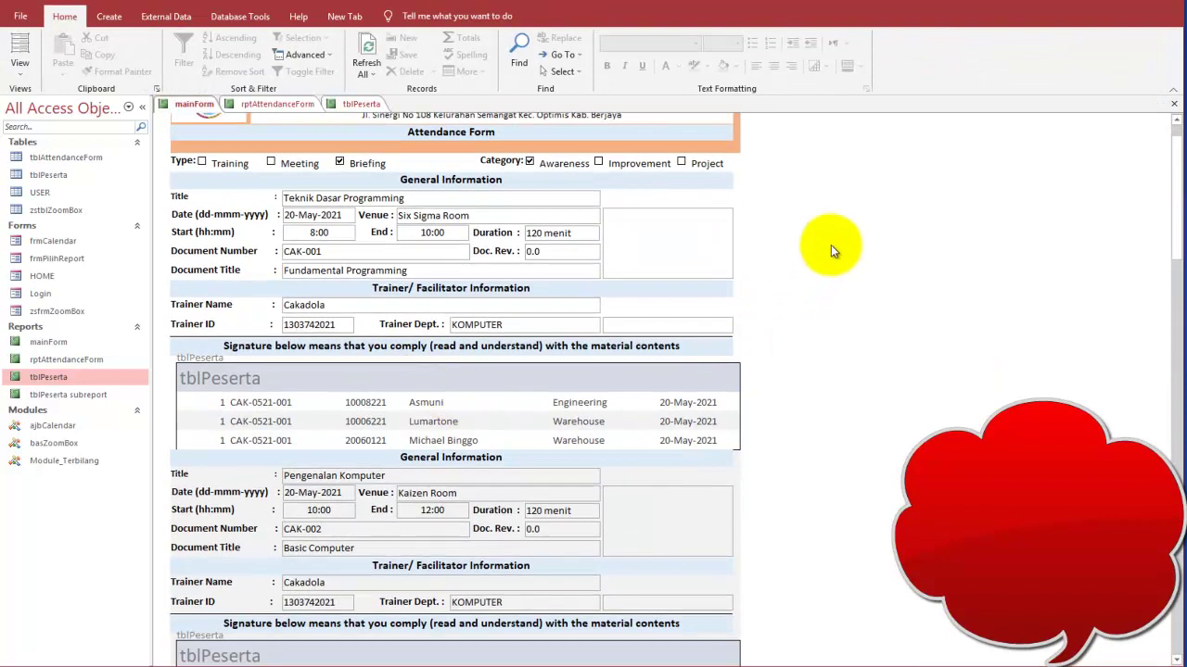
Lengthen mainForm's Detail section and tblPeserta subreport by about 1 inch, leaving a small gap below the signature bar, and check the result in Report View.
{"action": "right_click", "coordinate": [801, 265]}
{"action": "left_click", "coordinate": [824, 309]}
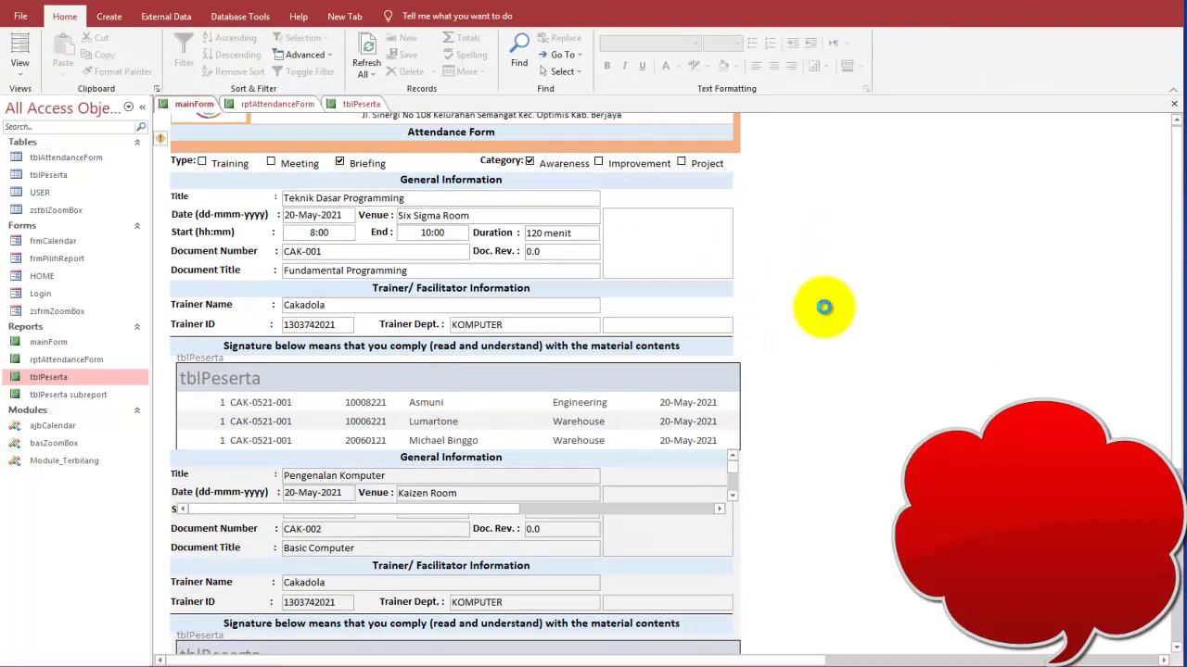
{"action": "scroll", "coordinate": [824, 307], "scroll_direction": "down", "scroll_amount": 2}
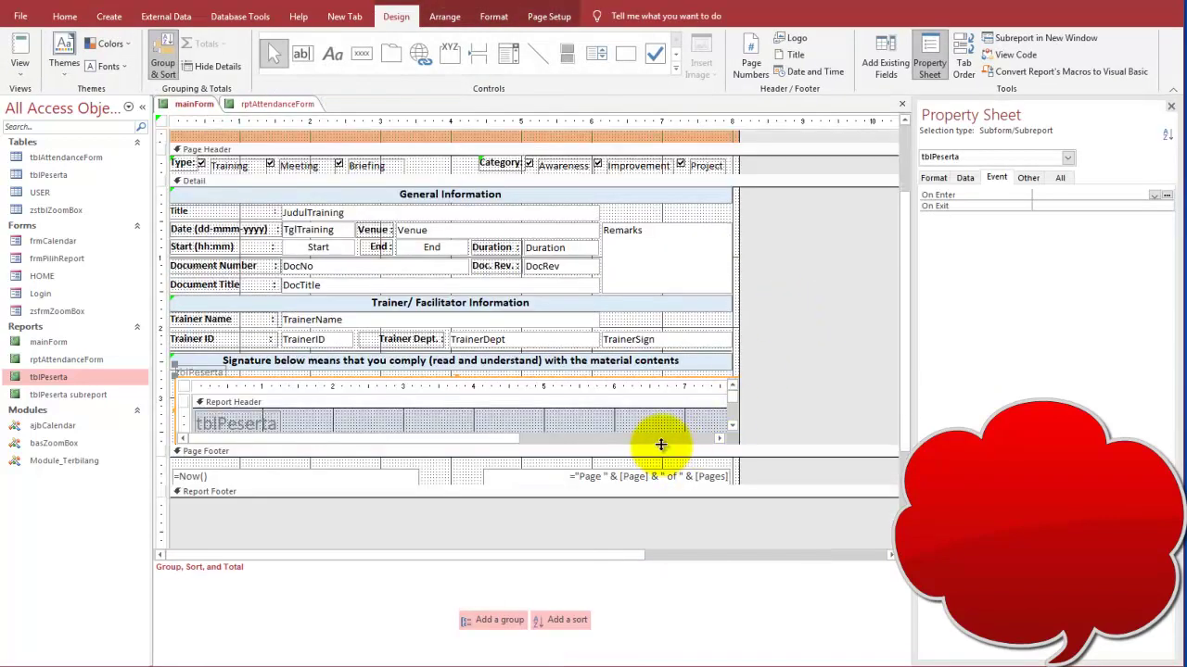
{"action": "left_click_drag", "start_coordinate": [660, 446], "coordinate": [649, 523]}
{"action": "left_click_drag", "start_coordinate": [456, 445], "coordinate": [455, 517]}
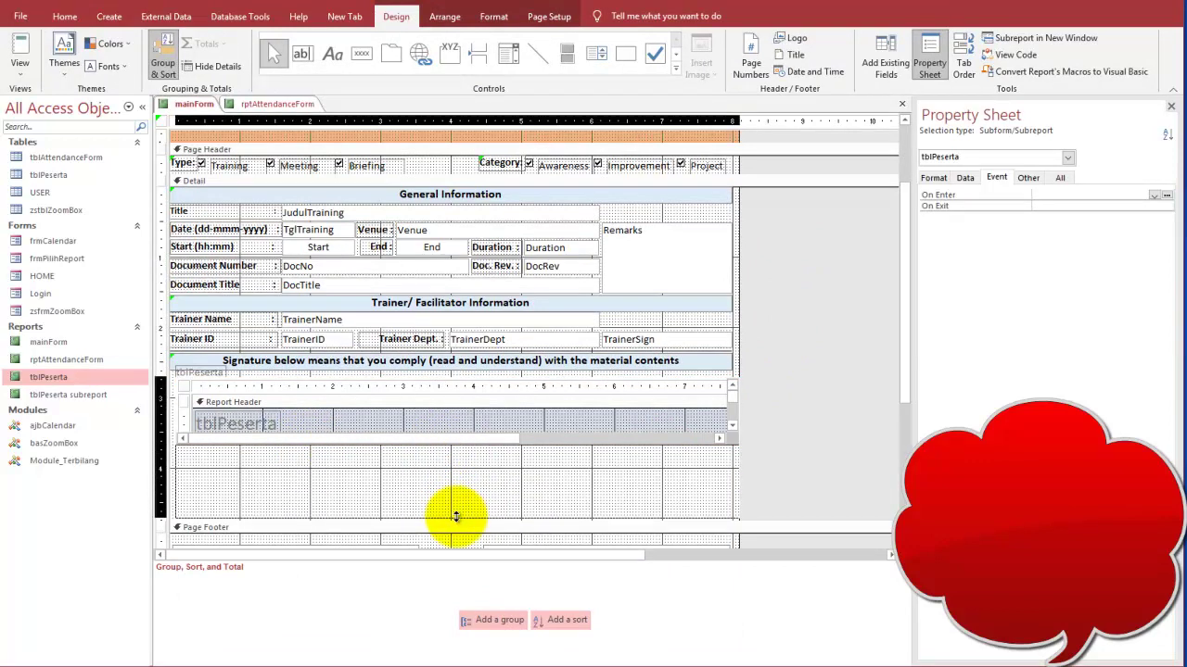
{"action": "left_click", "coordinate": [368, 380]}
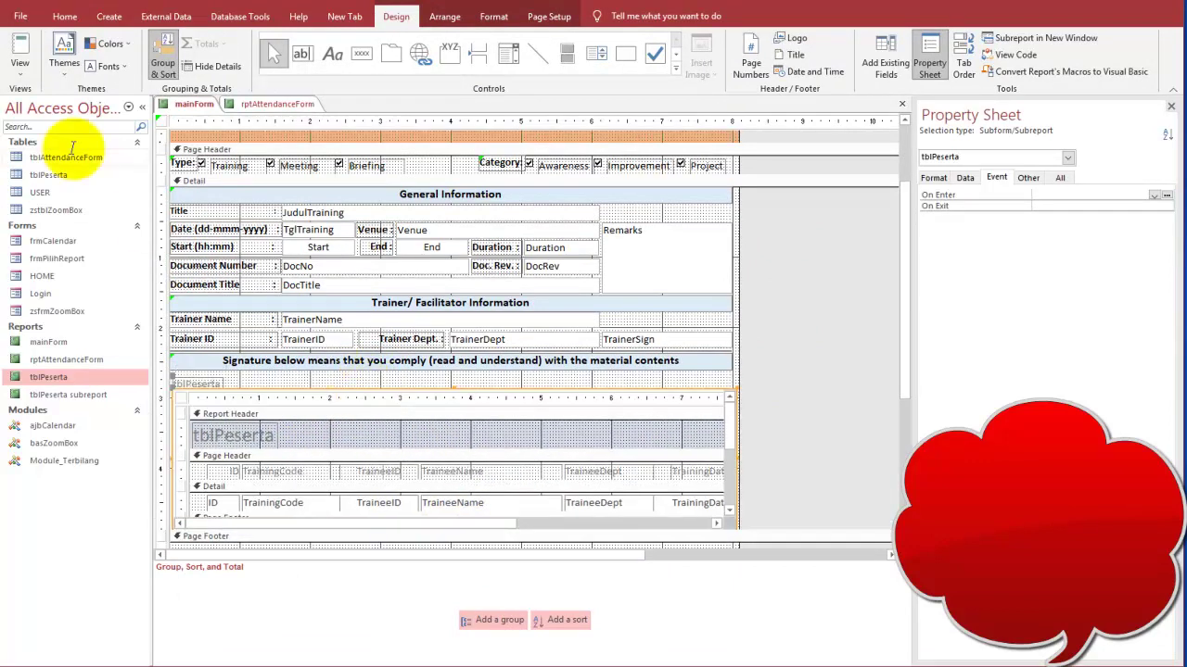
{"action": "left_click", "coordinate": [20, 46]}
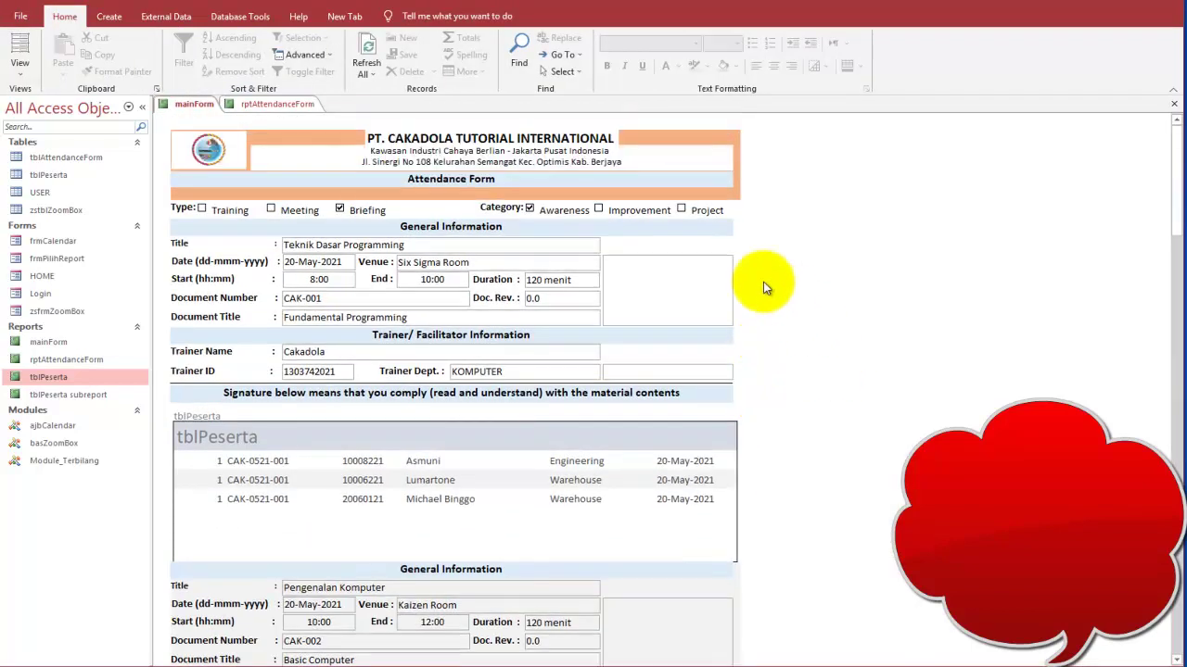
{"action": "scroll", "coordinate": [778, 295], "scroll_direction": "down", "scroll_amount": 1}
{"action": "scroll", "coordinate": [477, 331], "scroll_direction": "up", "scroll_amount": 2}
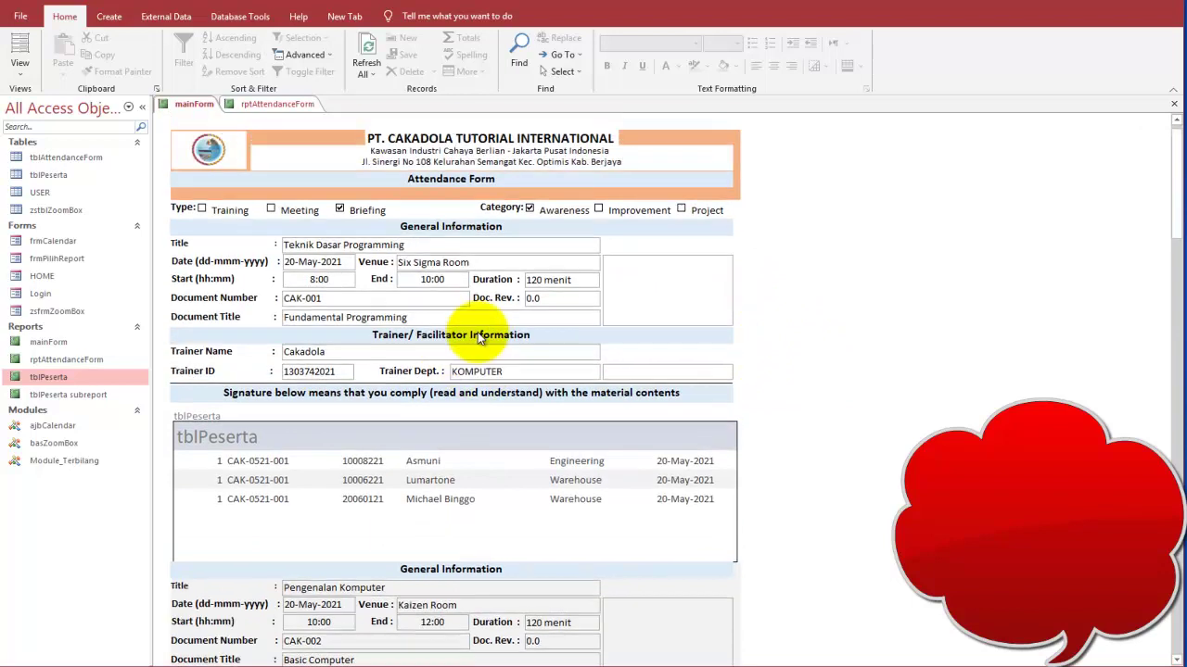
Open rptAttendanceForm in Print Preview with the comboPilihan parameter left blank and examine the attendance pages through page 4.
{"action": "left_click", "coordinate": [281, 104]}
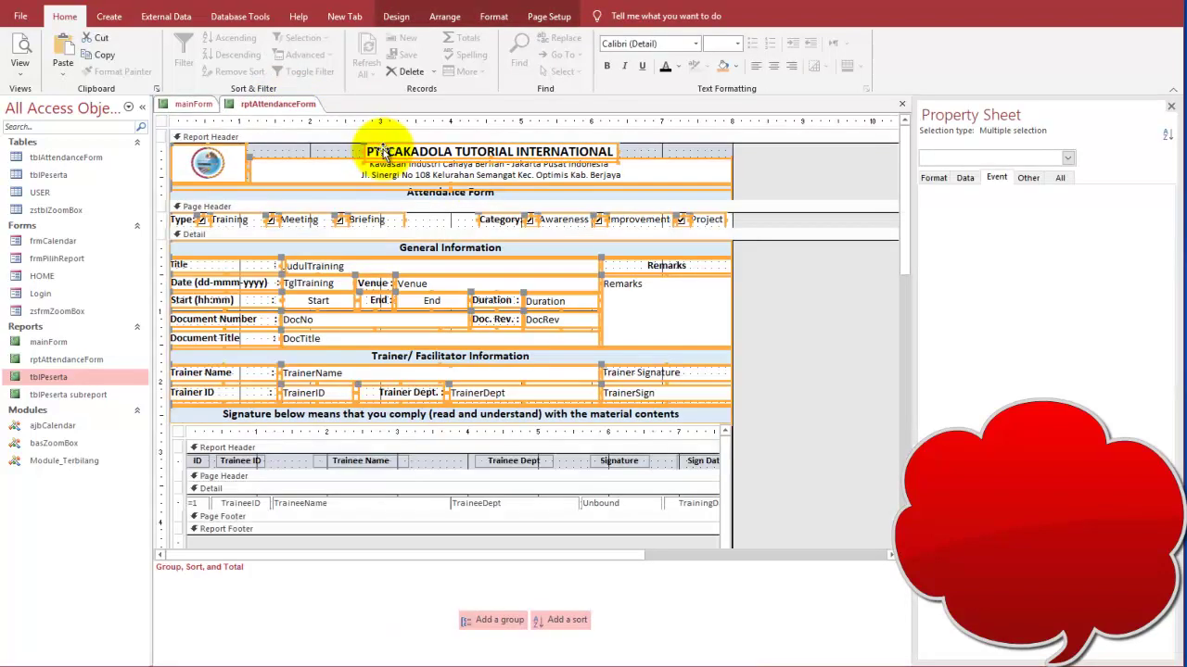
{"action": "left_click", "coordinate": [21, 51]}
{"action": "left_click_drag", "start_coordinate": [595, 190], "coordinate": [493, 190]}
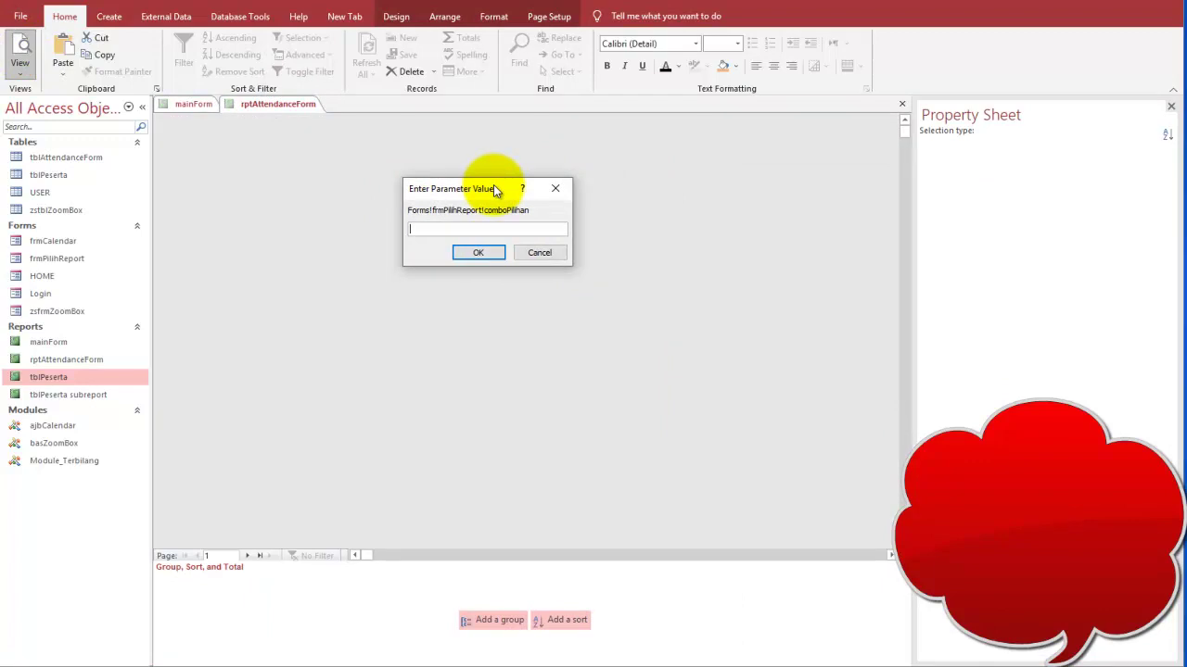
{"action": "left_click", "coordinate": [480, 251]}
{"action": "scroll", "coordinate": [536, 394], "scroll_direction": "down", "scroll_amount": 2}
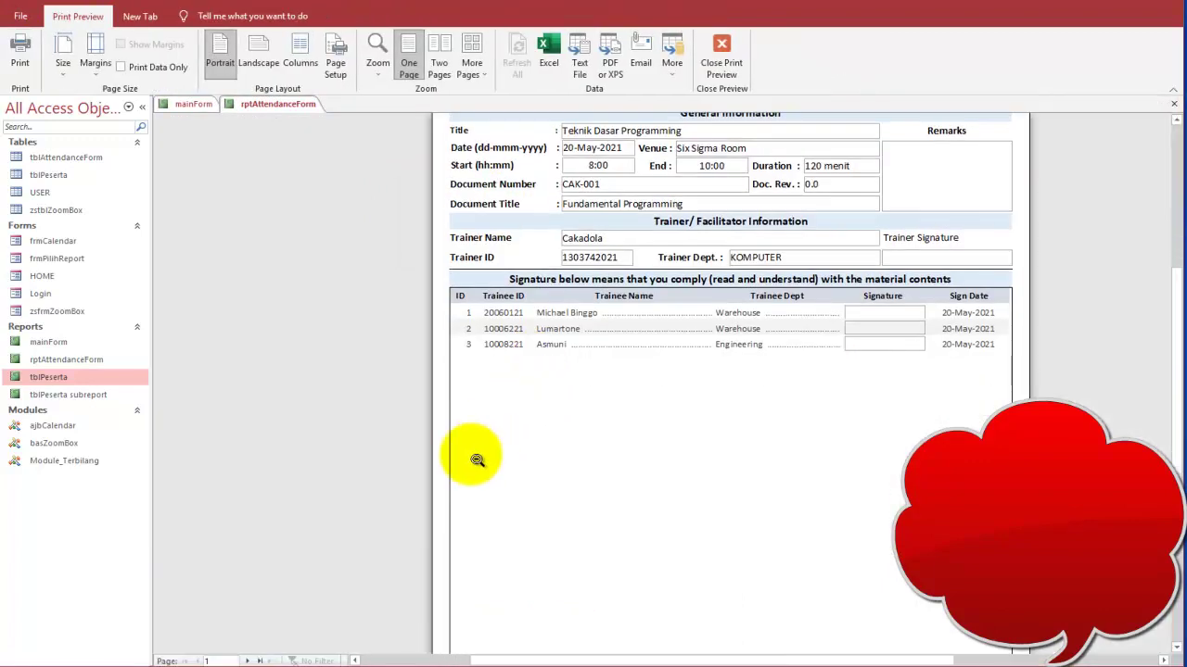
{"action": "left_click", "coordinate": [247, 661]}
{"action": "left_click", "coordinate": [248, 661]}
{"action": "left_click", "coordinate": [247, 661]}
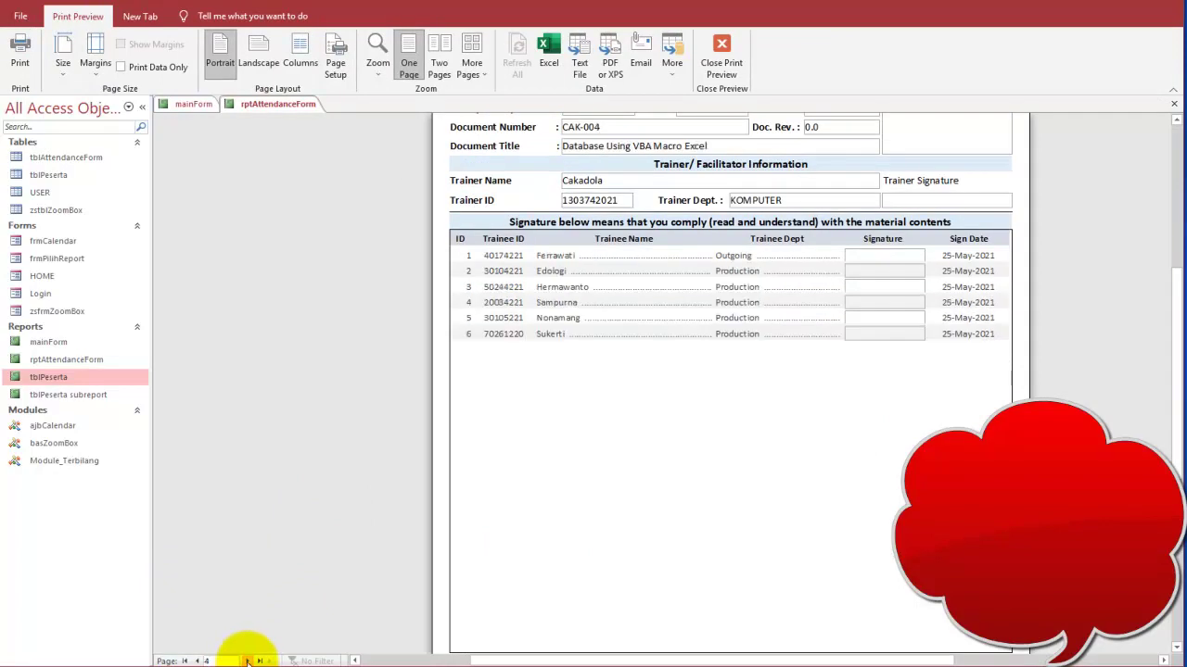
{"action": "left_click", "coordinate": [553, 398]}
{"action": "left_click", "coordinate": [574, 355]}
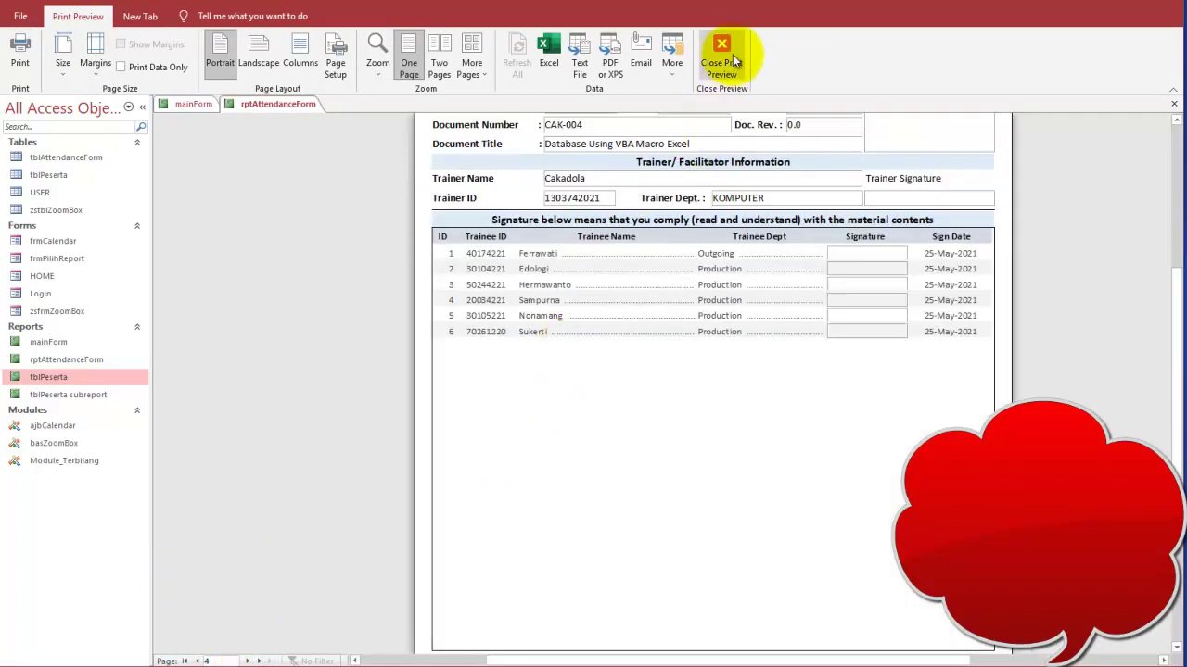
{"action": "left_click", "coordinate": [586, 175]}
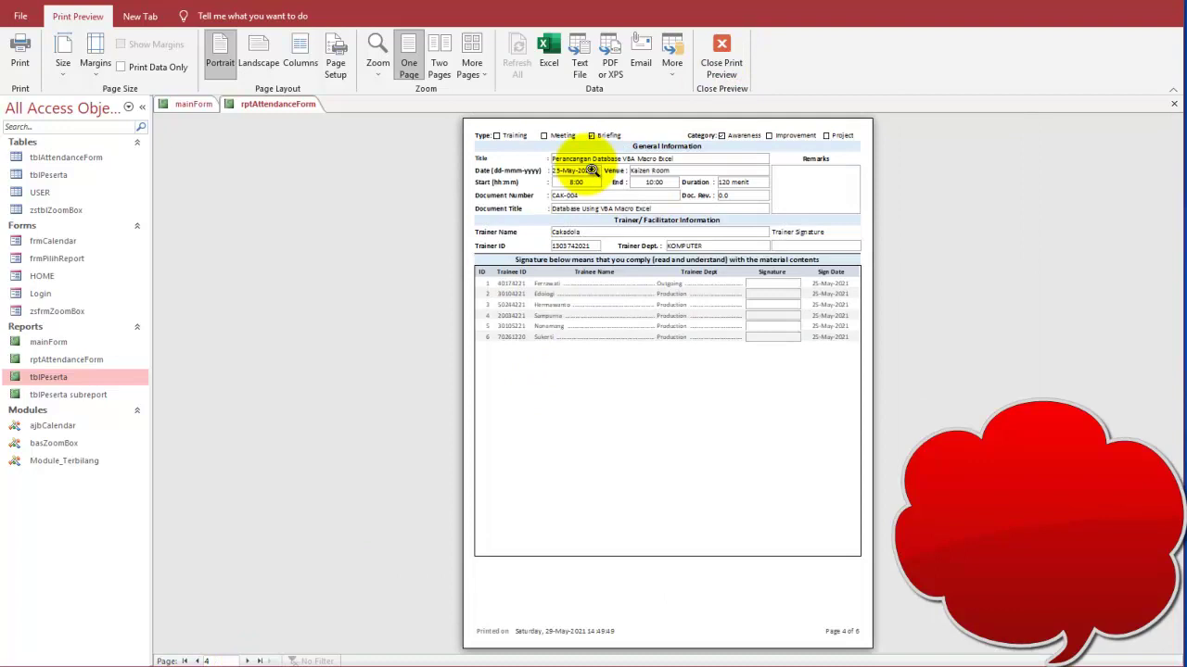
Compare how mainForm's Report View lists consecutive training records and their trainees with rptAttendanceForm's paged preview.
{"action": "left_click", "coordinate": [217, 108]}
{"action": "right_click", "coordinate": [803, 195]}
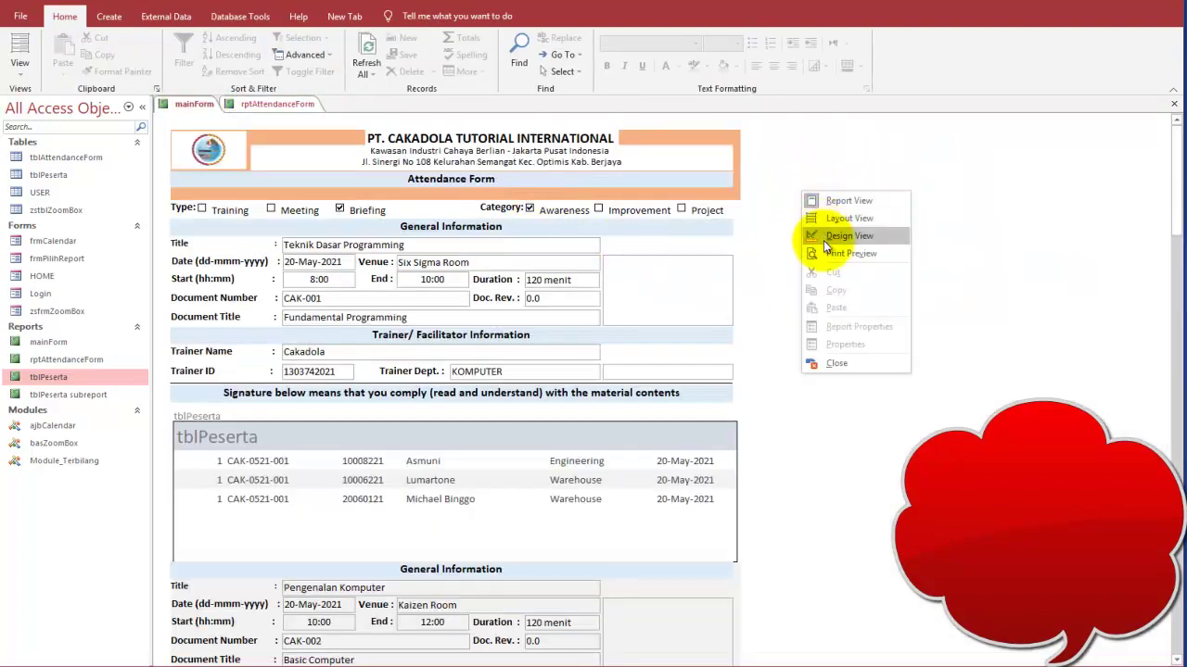
{"action": "left_click", "coordinate": [722, 303]}
{"action": "left_click", "coordinate": [689, 309]}
{"action": "scroll", "coordinate": [506, 397], "scroll_direction": "down", "scroll_amount": 2}
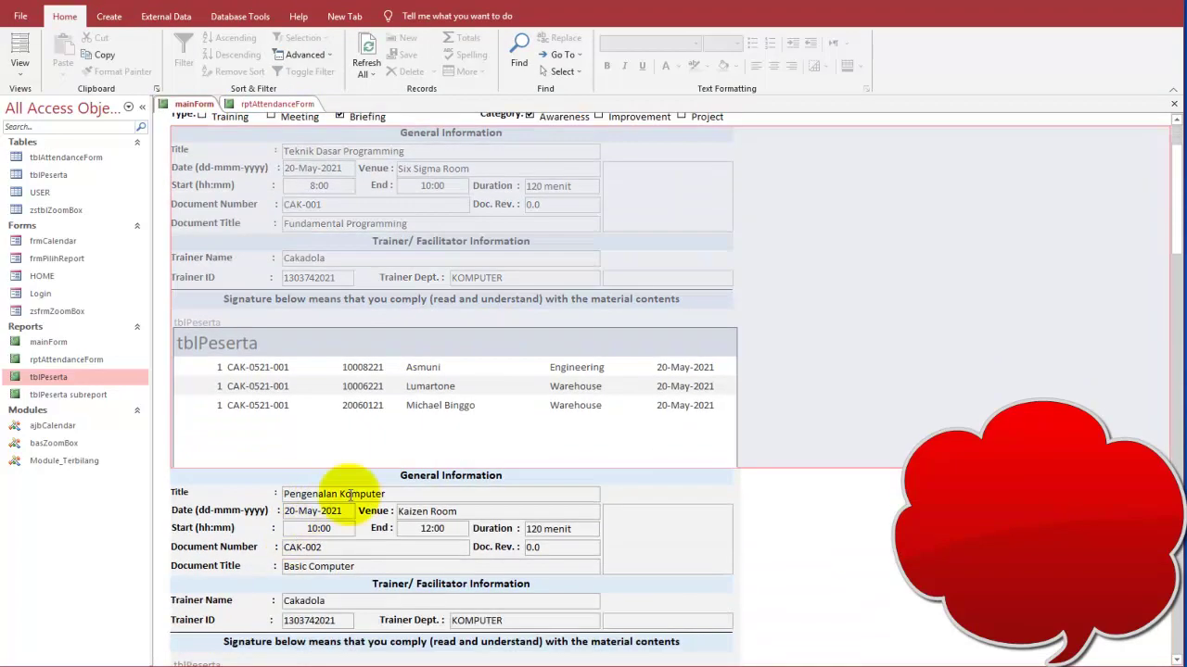
{"action": "scroll", "coordinate": [451, 172], "scroll_direction": "up", "scroll_amount": 1}
{"action": "left_click", "coordinate": [270, 109]}
{"action": "left_click", "coordinate": [204, 109]}
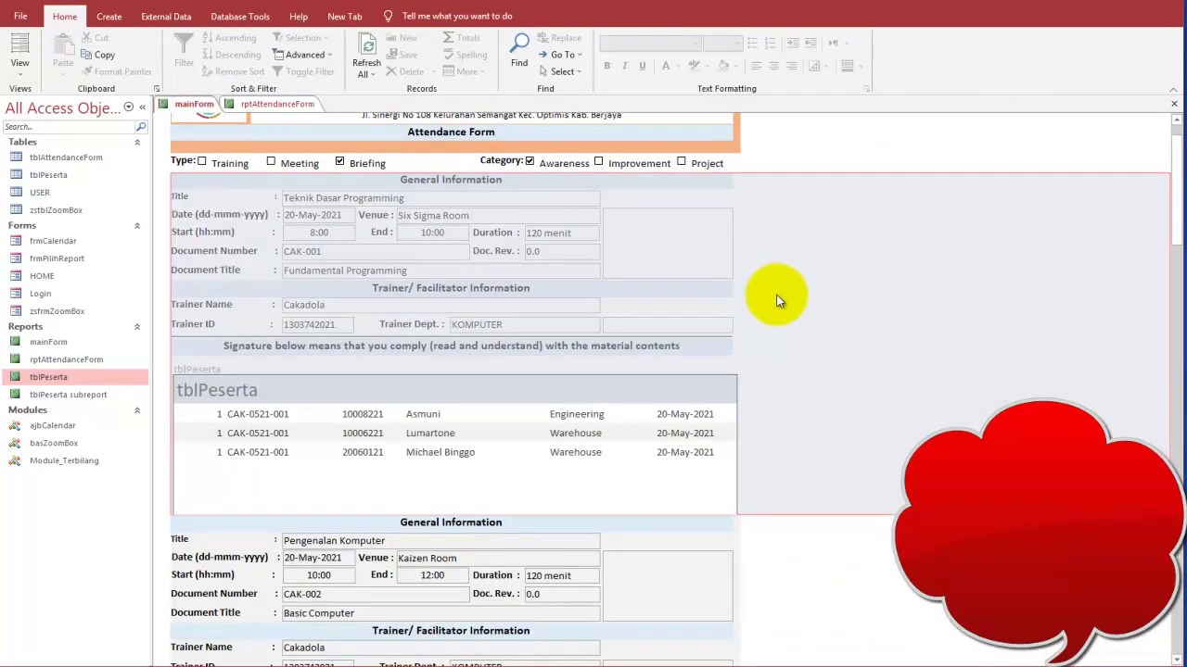
{"action": "scroll", "coordinate": [775, 297], "scroll_direction": "up", "scroll_amount": 1}
Close rptAttendanceForm and show mainForm in Print Preview.
{"action": "left_click", "coordinate": [260, 105]}
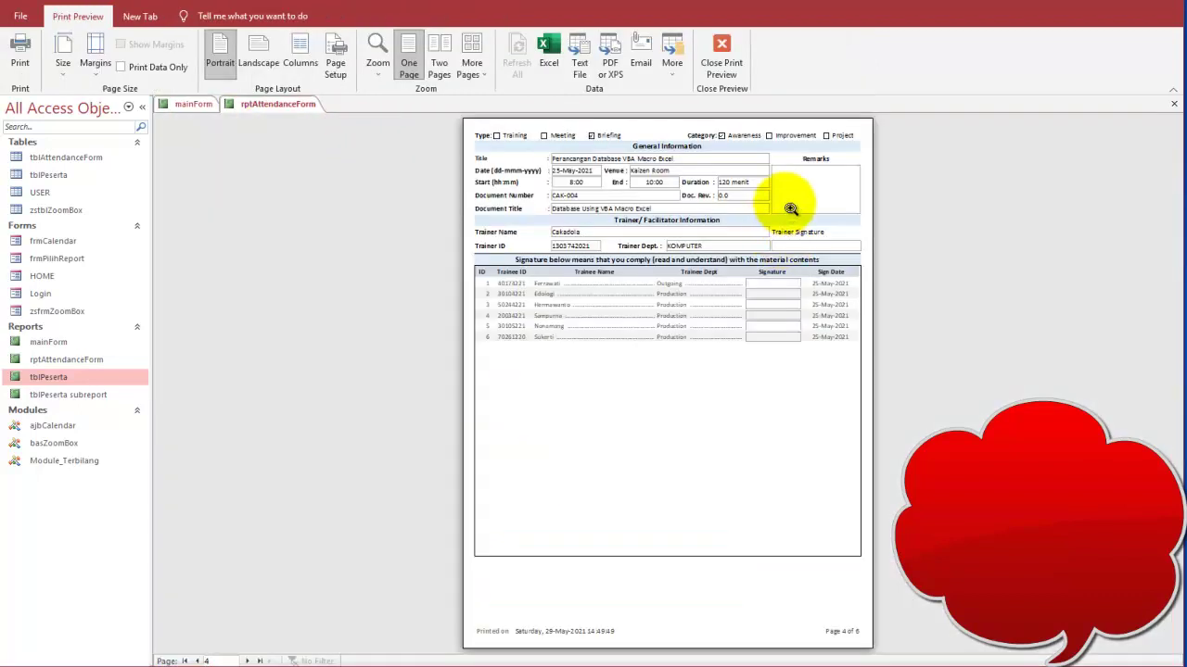
{"action": "left_click", "coordinate": [787, 211]}
{"action": "right_click", "coordinate": [691, 203]}
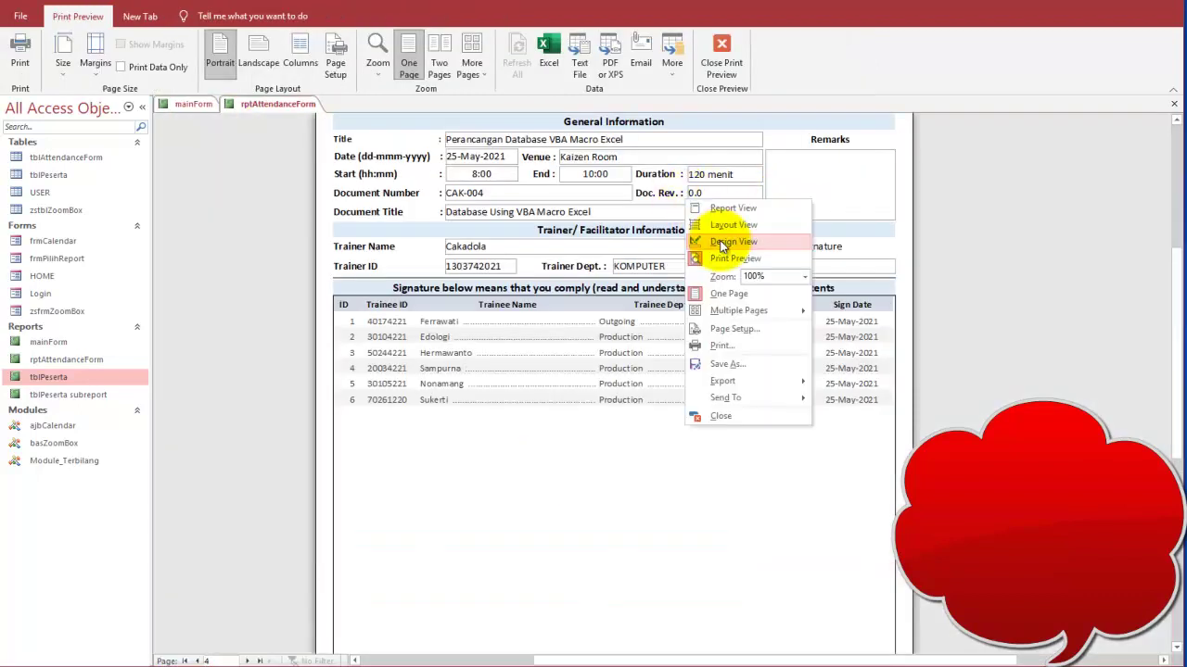
{"action": "left_click", "coordinate": [723, 418]}
{"action": "right_click", "coordinate": [785, 215]}
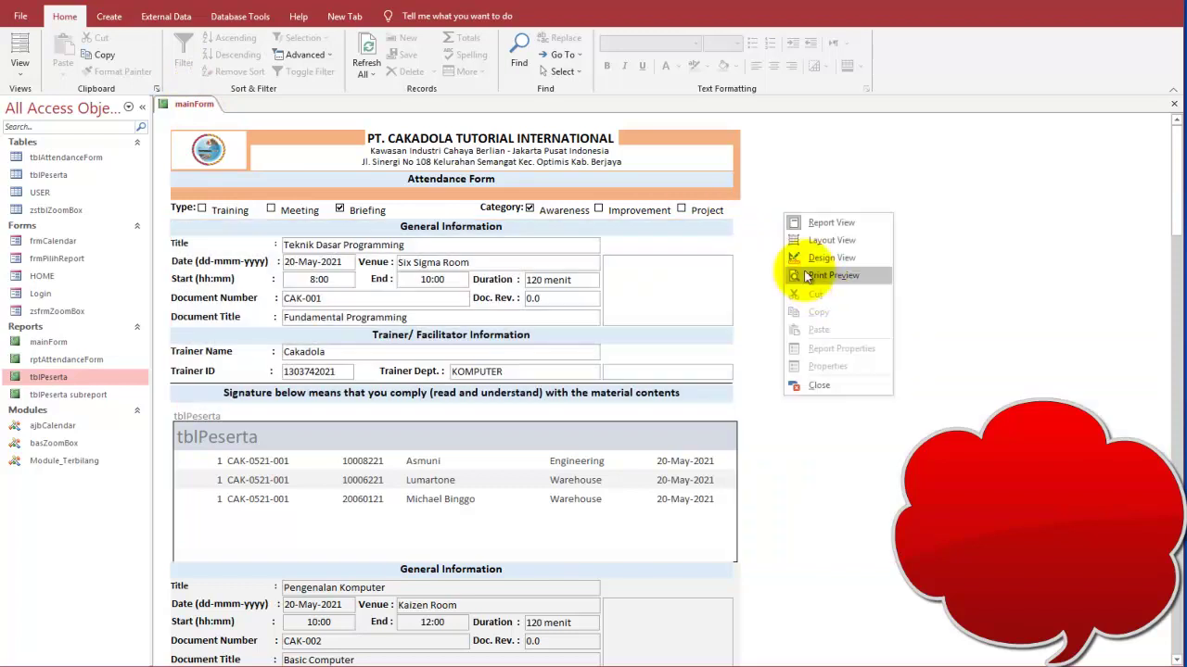
{"action": "left_click", "coordinate": [823, 278]}
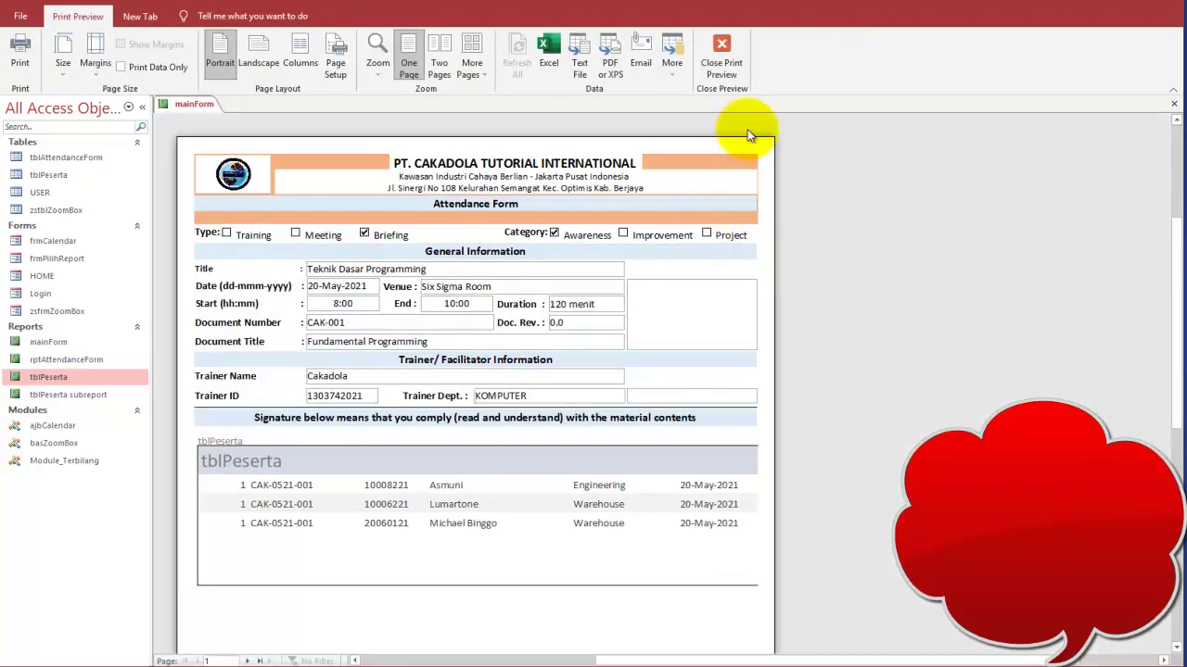
Examine mainForm's first attendance page in Print Preview, first close up and again as a whole page.
{"action": "scroll", "coordinate": [564, 352], "scroll_direction": "down", "scroll_amount": 3}
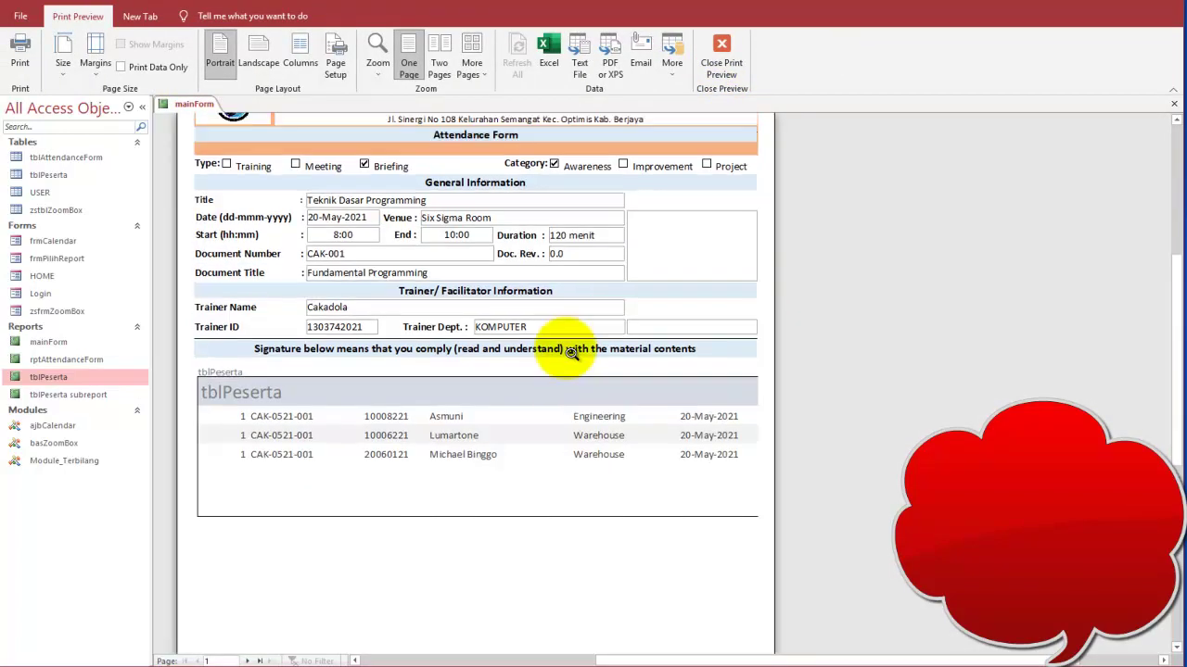
{"action": "scroll", "coordinate": [510, 355], "scroll_direction": "up", "scroll_amount": 1}
{"action": "scroll", "coordinate": [510, 355], "scroll_direction": "up", "scroll_amount": 2}
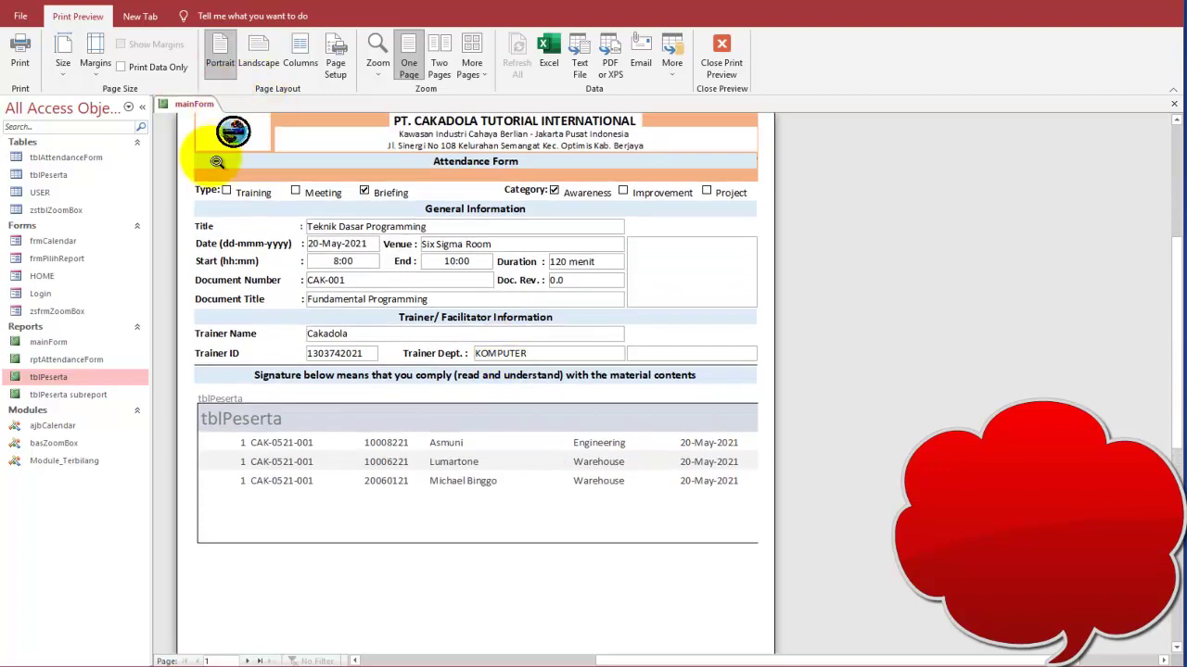
{"action": "scroll", "coordinate": [408, 325], "scroll_direction": "down", "scroll_amount": 2}
{"action": "left_click", "coordinate": [484, 264]}
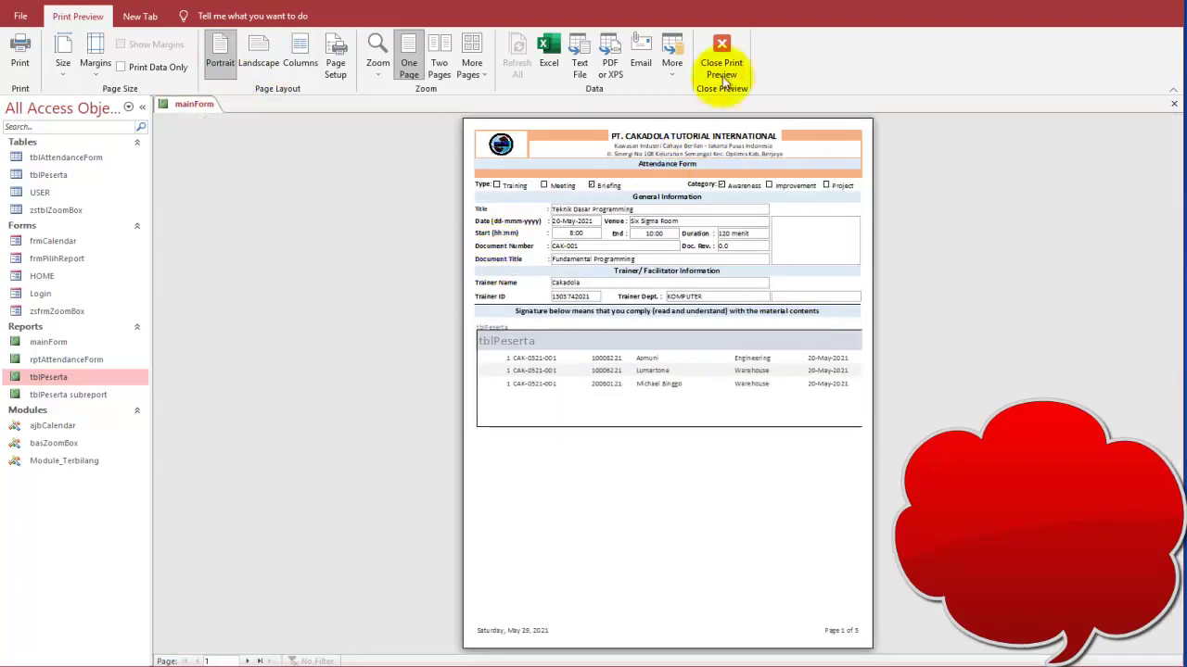
Look at mainForm in Layout View, return to Print Preview and page through to the last page.
{"action": "right_click", "coordinate": [754, 184]}
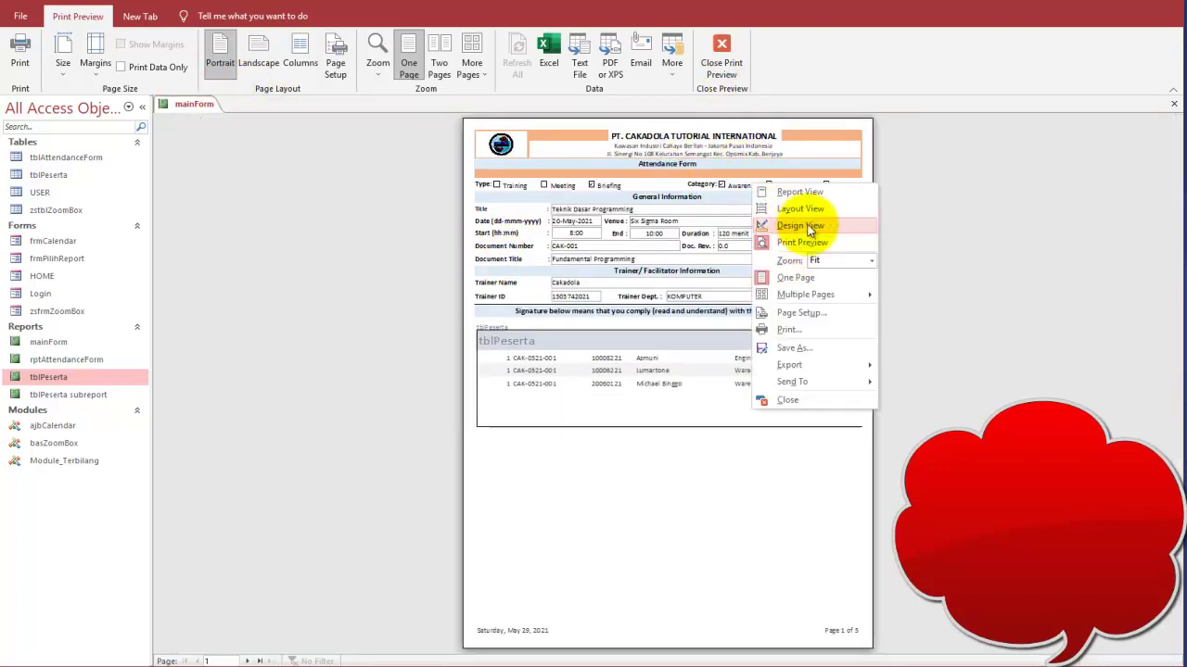
{"action": "left_click", "coordinate": [808, 208]}
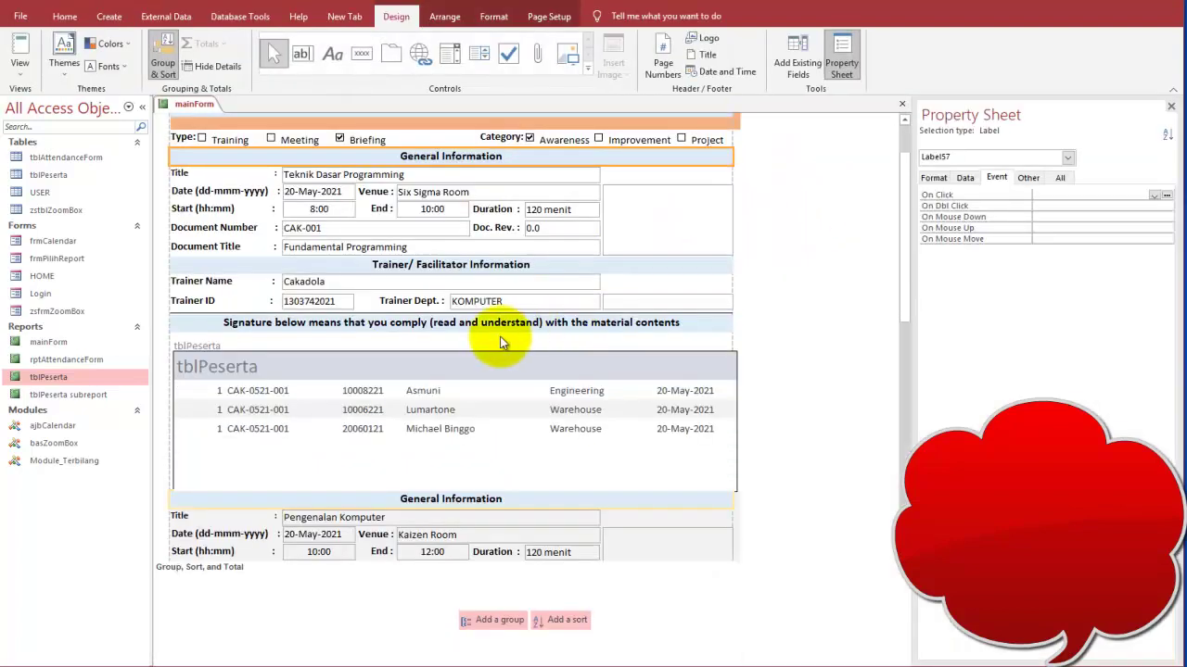
{"action": "right_click", "coordinate": [795, 227]}
{"action": "left_click", "coordinate": [827, 284]}
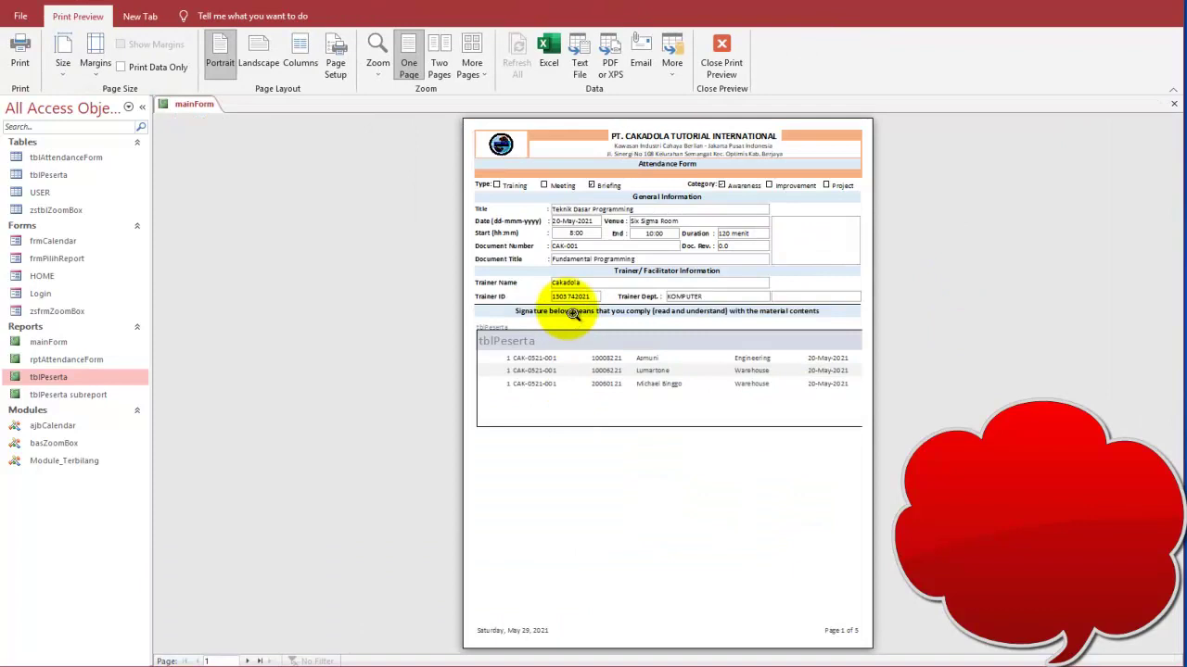
{"action": "left_click", "coordinate": [247, 661]}
{"action": "left_click", "coordinate": [247, 662]}
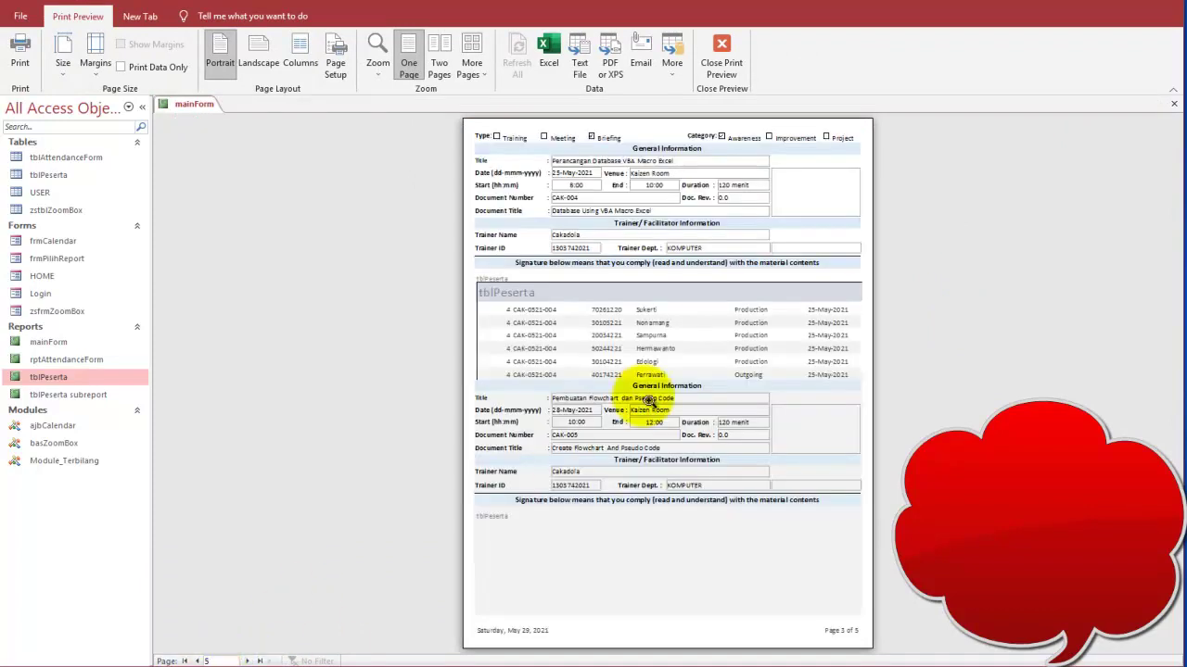
{"action": "left_click", "coordinate": [252, 661]}
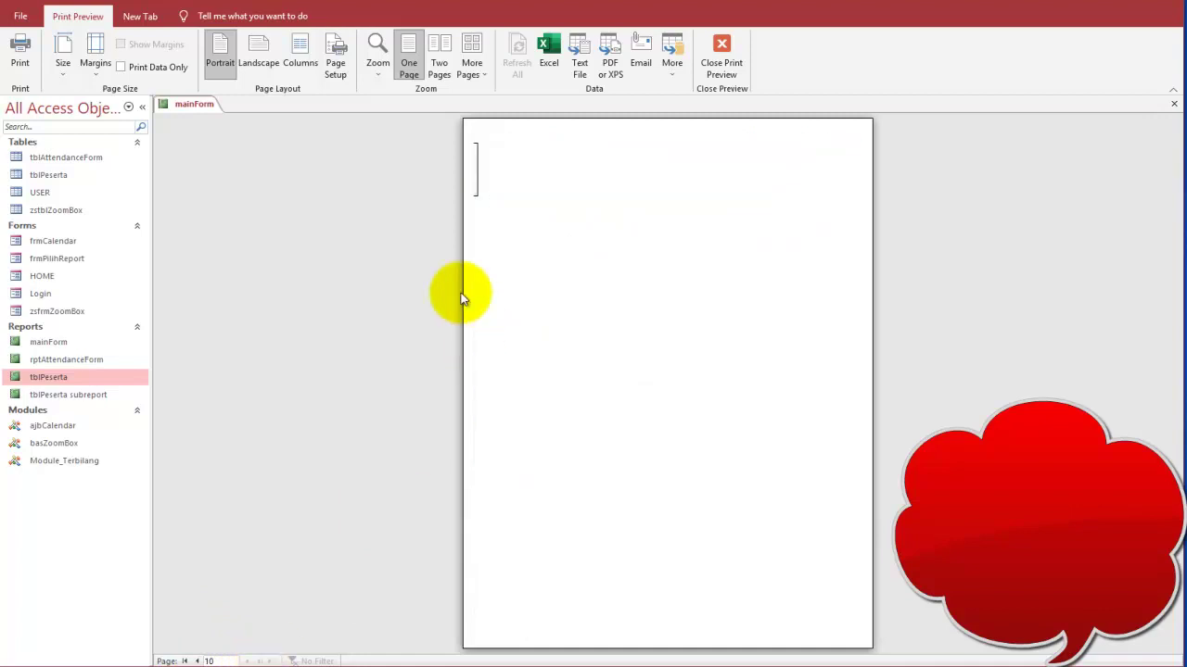
In Design View, narrow mainForm's report width to the edge of the tblPeserta subreport and show the result in Report View.
{"action": "right_click", "coordinate": [515, 178]}
{"action": "left_click", "coordinate": [557, 220]}
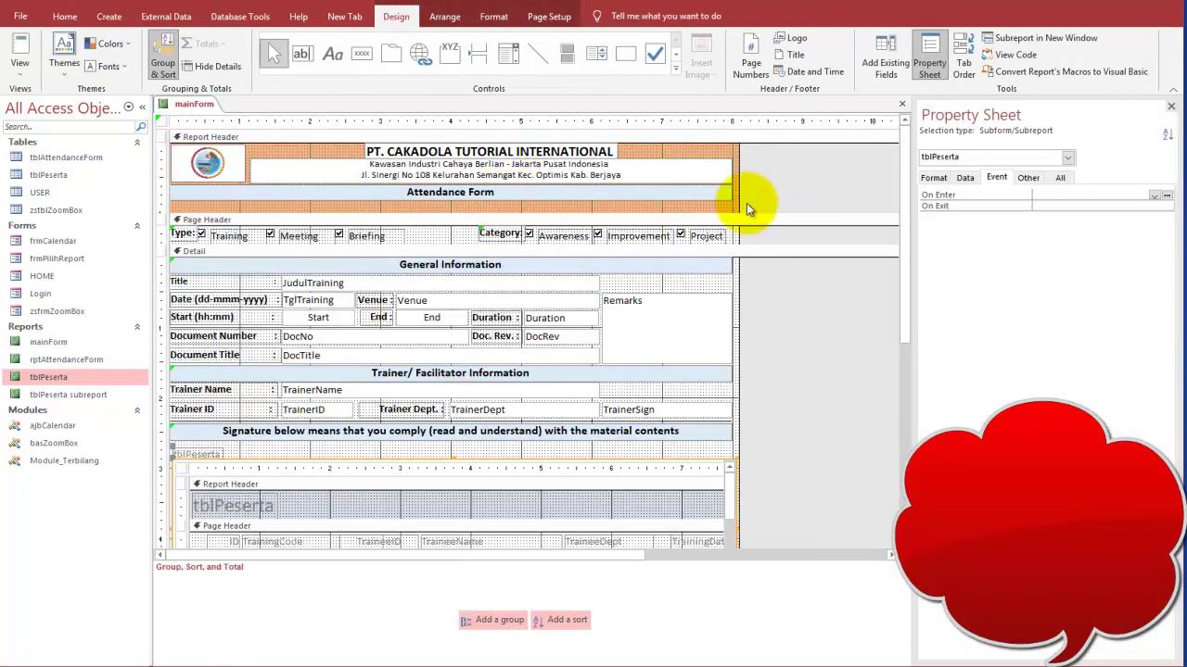
{"action": "left_click_drag", "start_coordinate": [739, 197], "coordinate": [630, 197]}
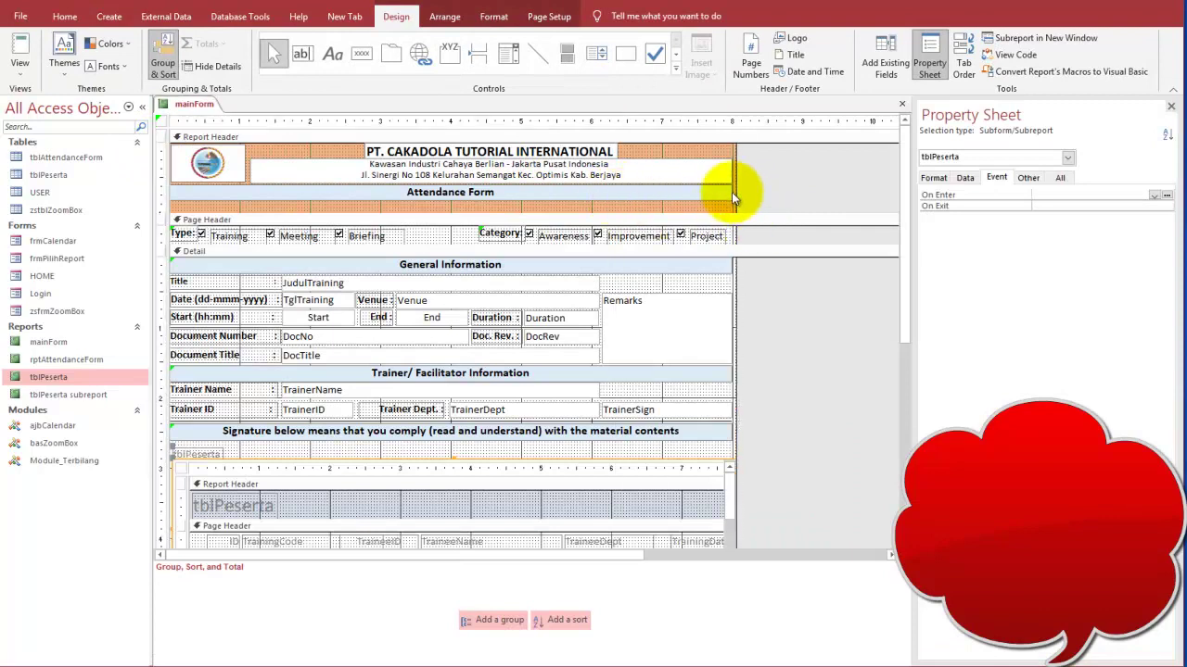
{"action": "left_click", "coordinate": [901, 352]}
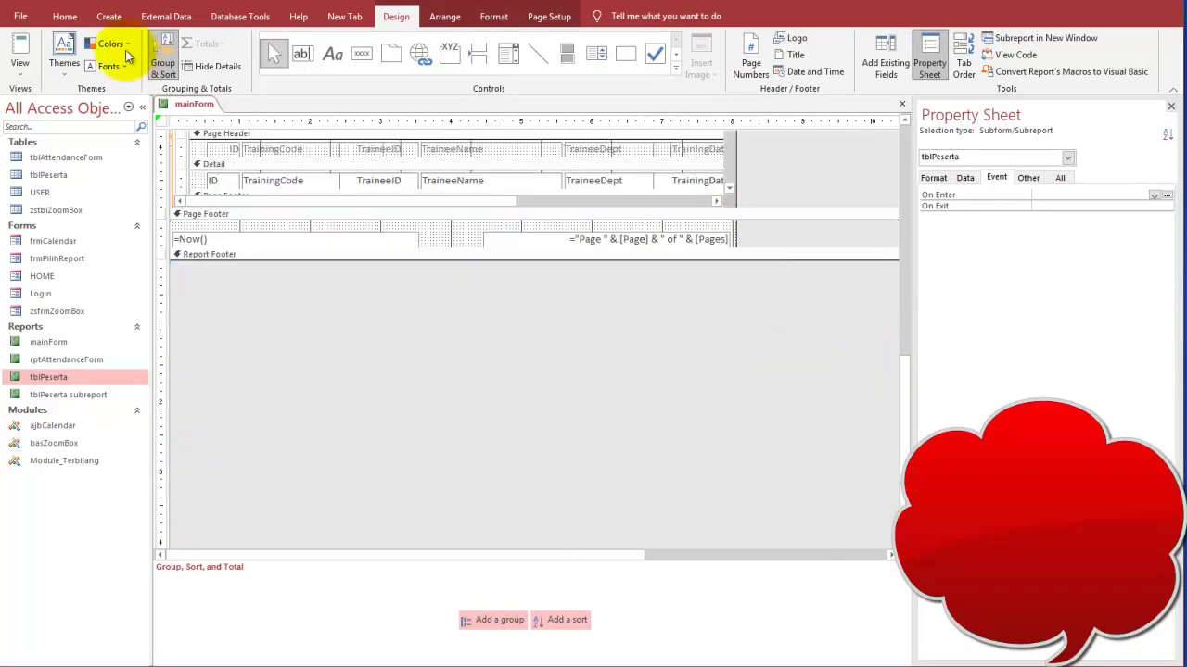
{"action": "left_click", "coordinate": [28, 46]}
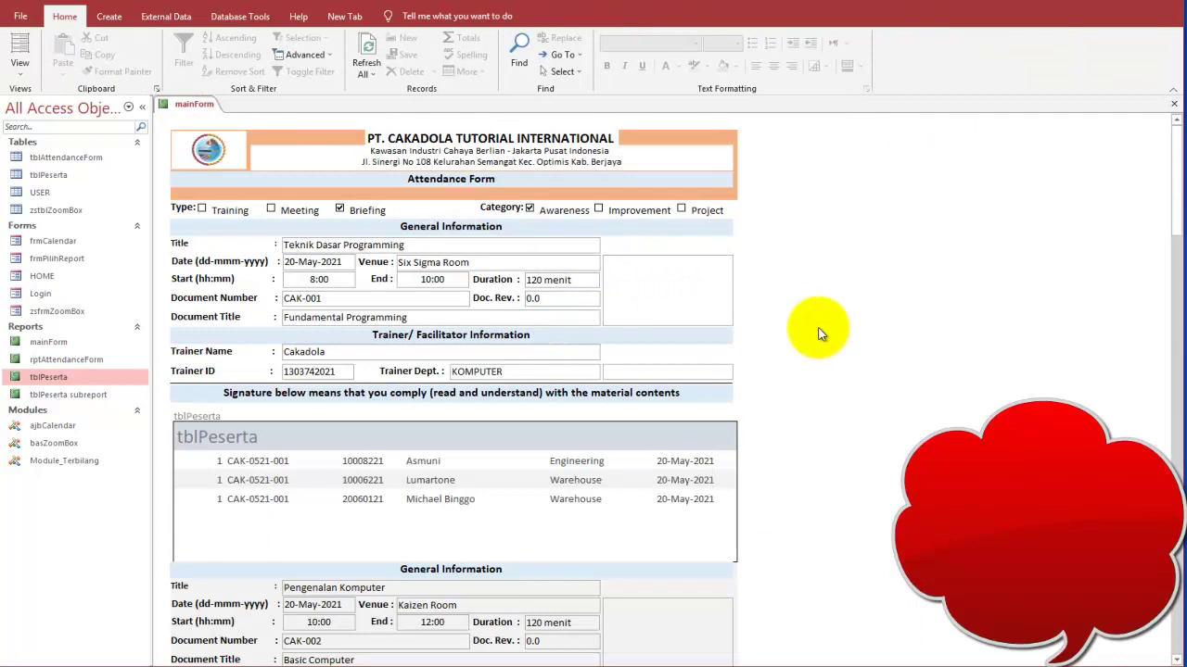
Show mainForm in Print Preview and inspect the first page's header and trainee list close up.
{"action": "right_click", "coordinate": [822, 334]}
{"action": "left_click", "coordinate": [837, 387]}
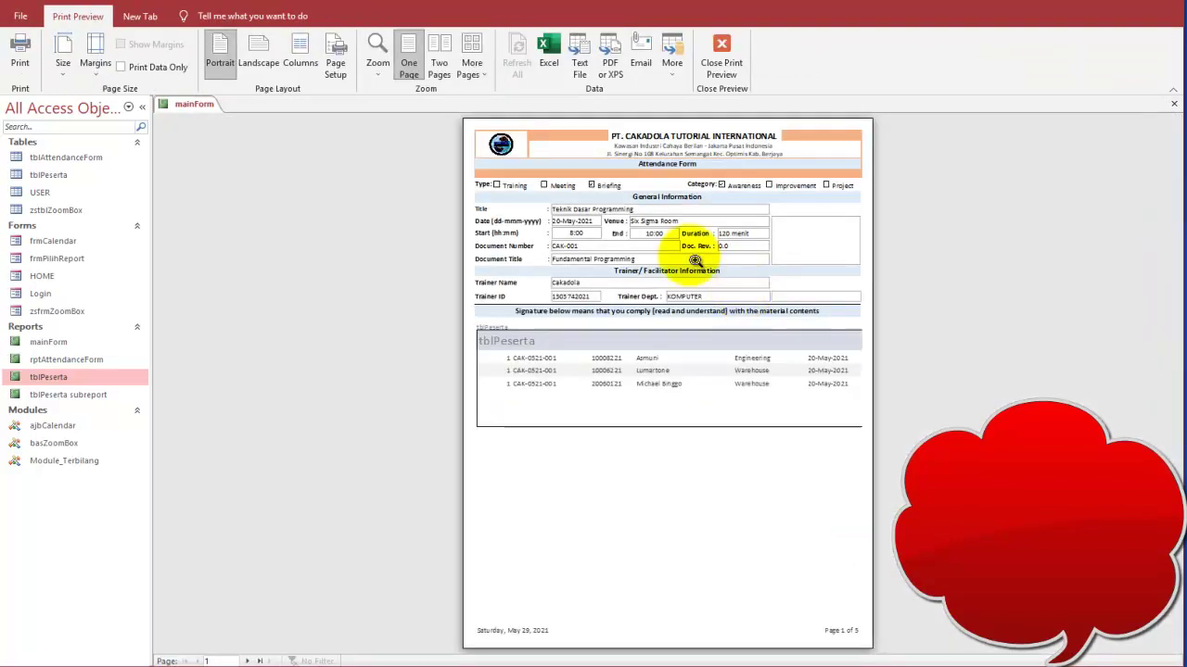
{"action": "left_click", "coordinate": [607, 220]}
{"action": "left_click", "coordinate": [570, 202]}
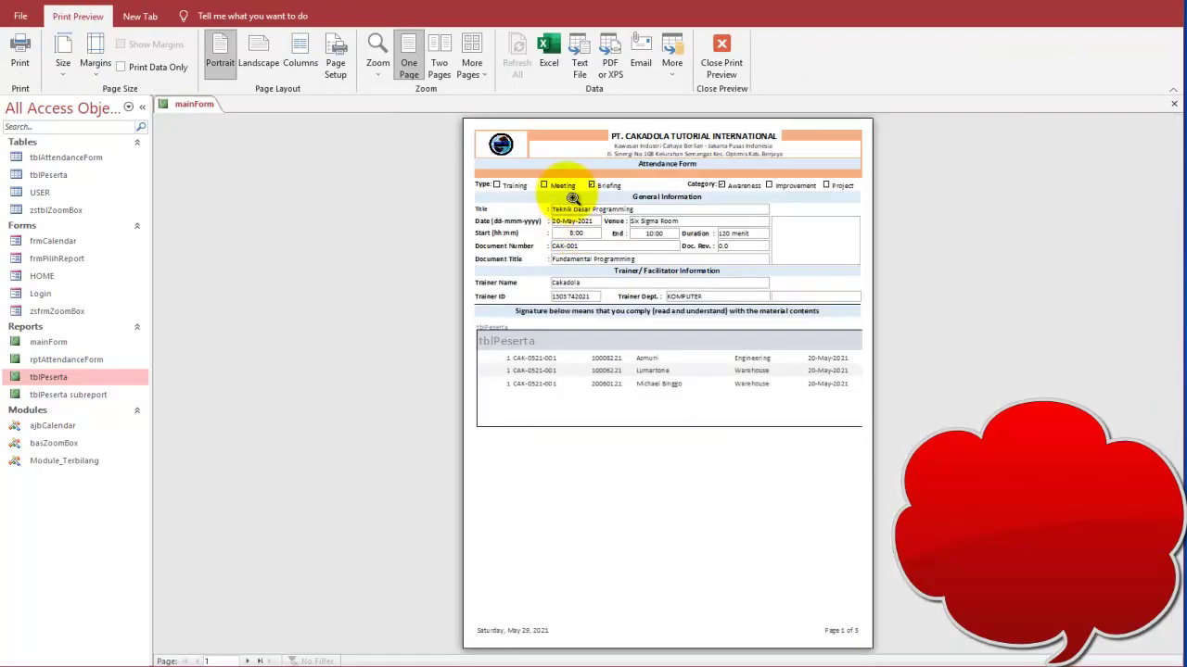
{"action": "left_click", "coordinate": [598, 205]}
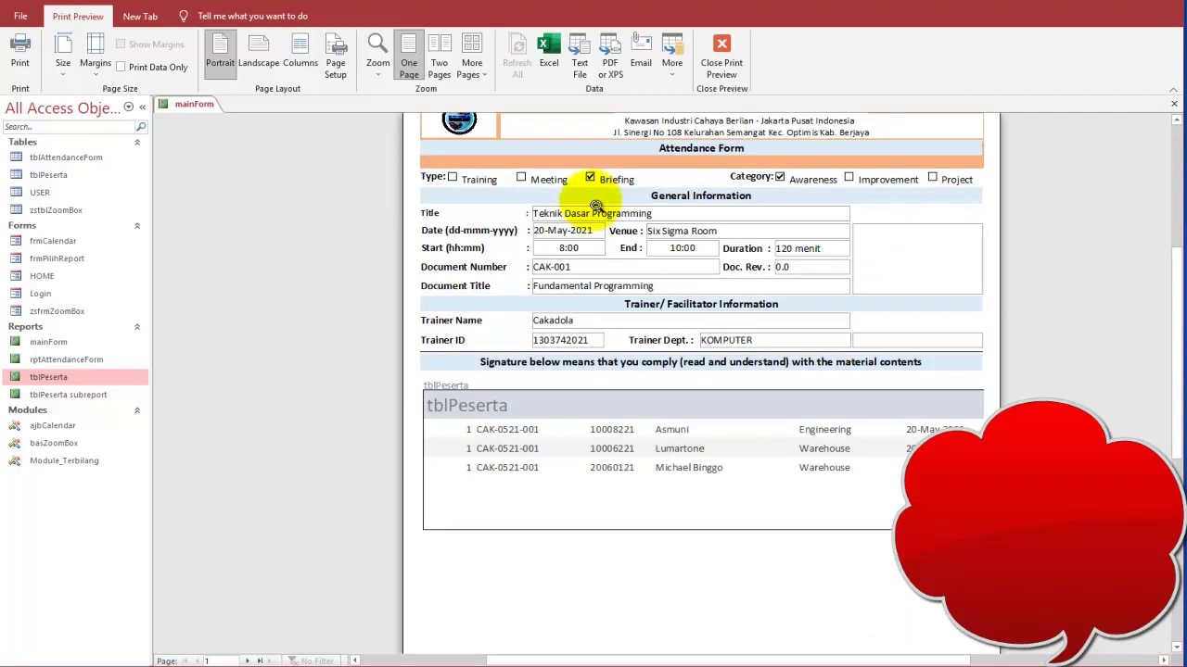
{"action": "scroll", "coordinate": [626, 212], "scroll_direction": "up", "scroll_amount": 1}
{"action": "scroll", "coordinate": [629, 215], "scroll_direction": "up", "scroll_amount": 4}
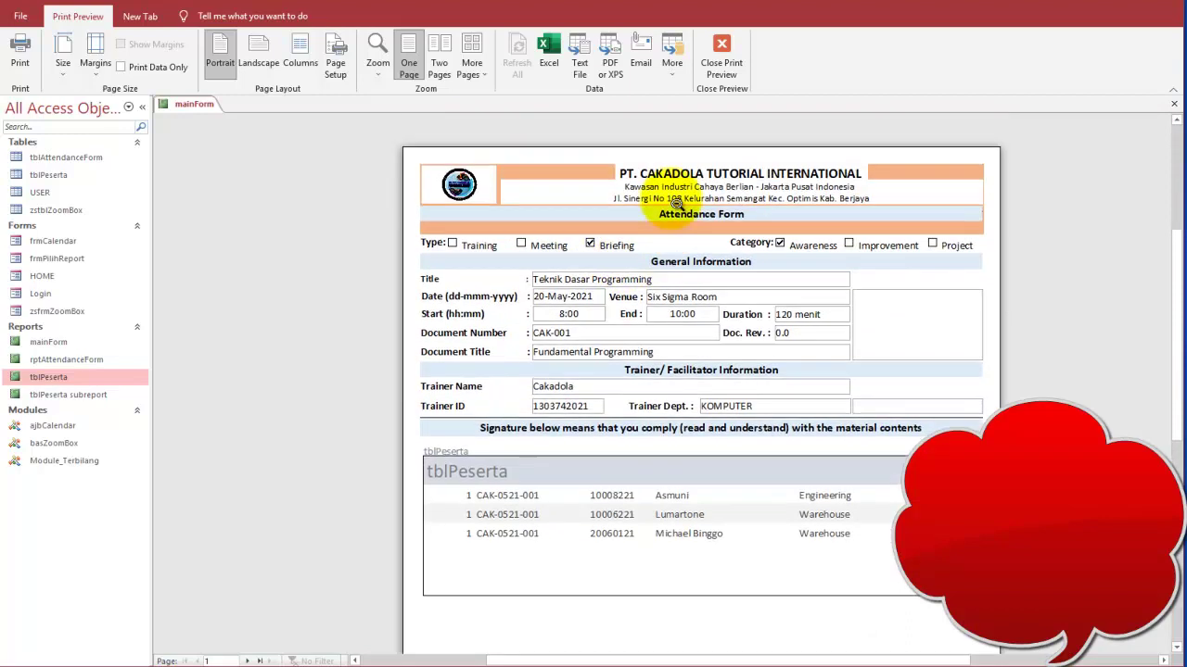
In Design View, shift the Detail and Page Footer controls of the tblPeserta subreport slightly to the left.
{"action": "right_click", "coordinate": [675, 223]}
{"action": "left_click", "coordinate": [705, 264]}
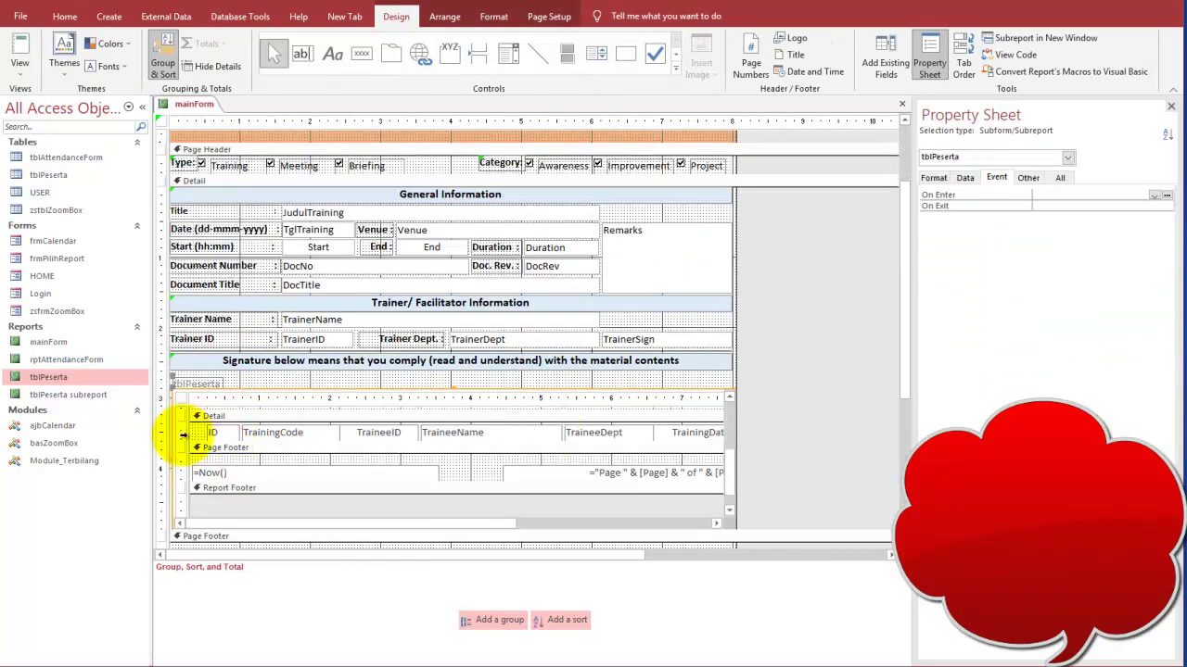
{"action": "left_click_drag", "start_coordinate": [173, 436], "coordinate": [182, 477]}
{"action": "left_click_drag", "start_coordinate": [266, 438], "coordinate": [236, 437]}
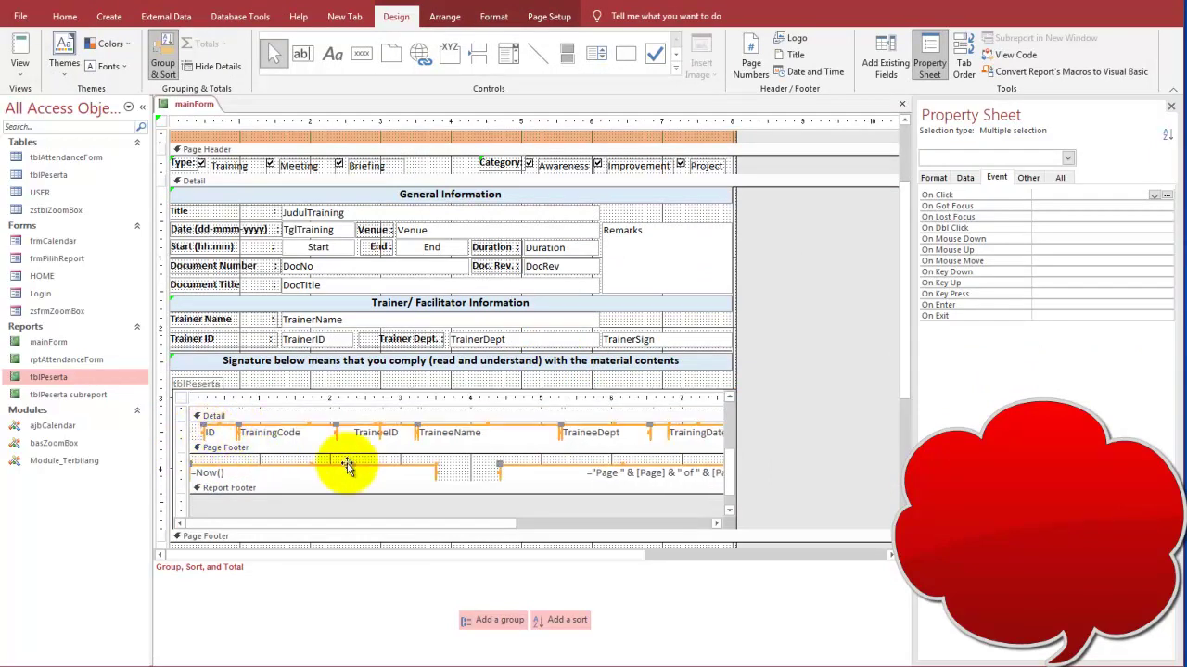
{"action": "left_click", "coordinate": [247, 416]}
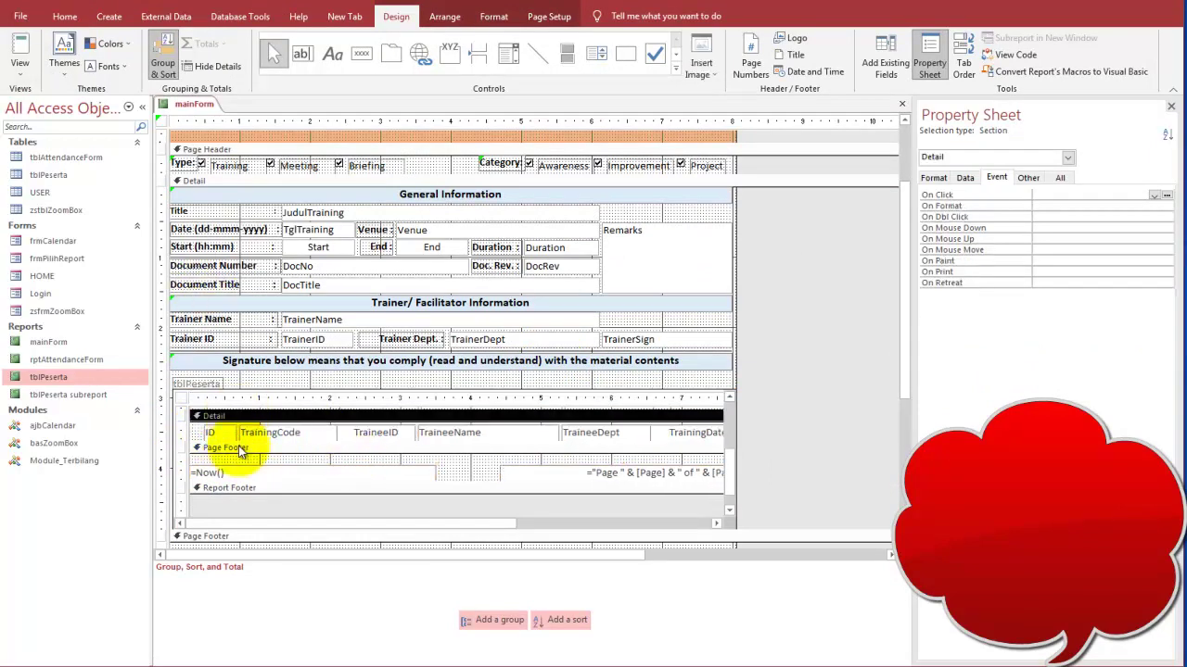
Move the subreport's Page Header labels and Detail fields about 0.25 inch left and check mainForm in Report View and Print Preview.
{"action": "left_click", "coordinate": [186, 430]}
{"action": "left_click", "coordinate": [186, 430]}
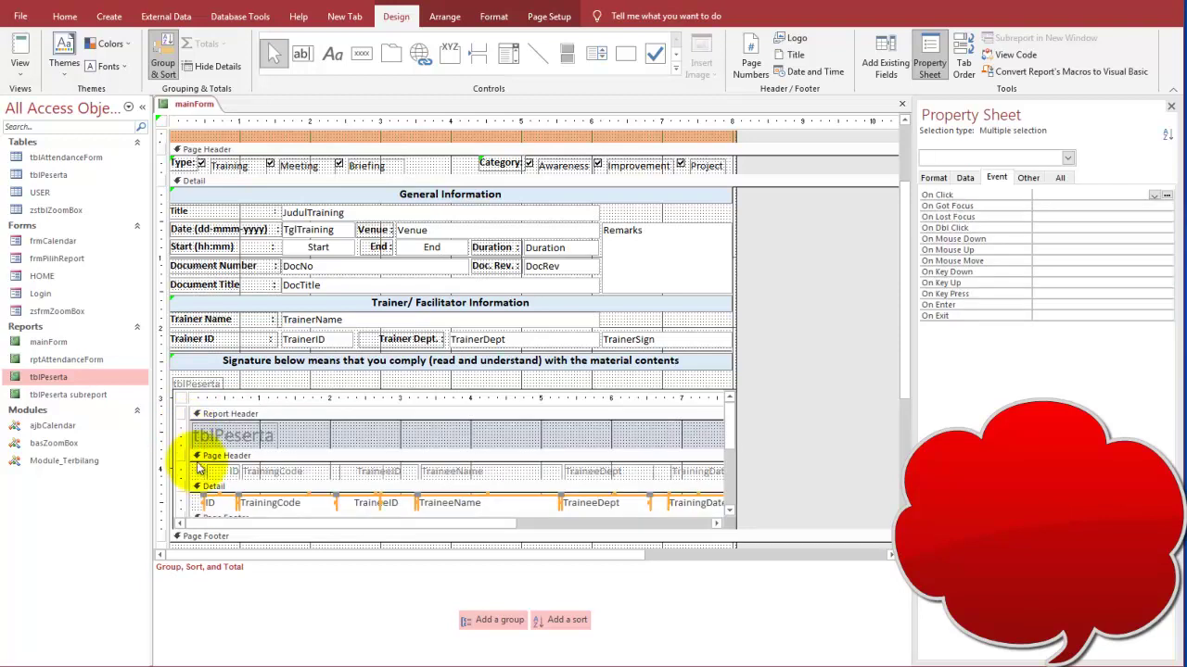
{"action": "left_click", "coordinate": [188, 471]}
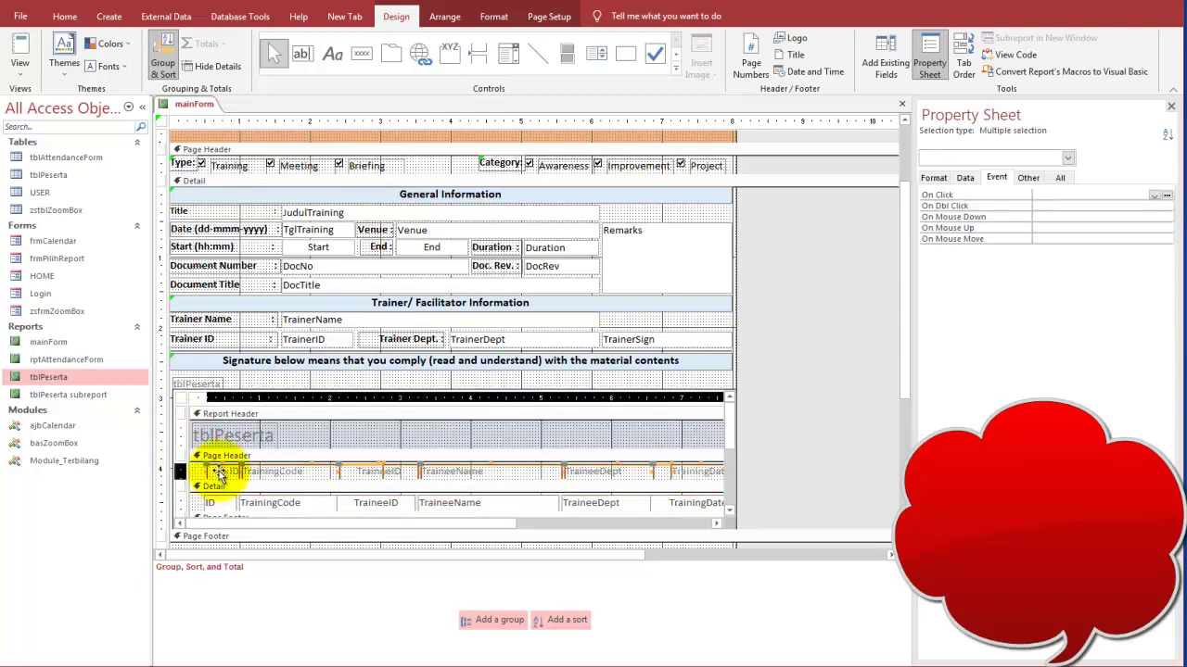
{"action": "left_click", "coordinate": [198, 498]}
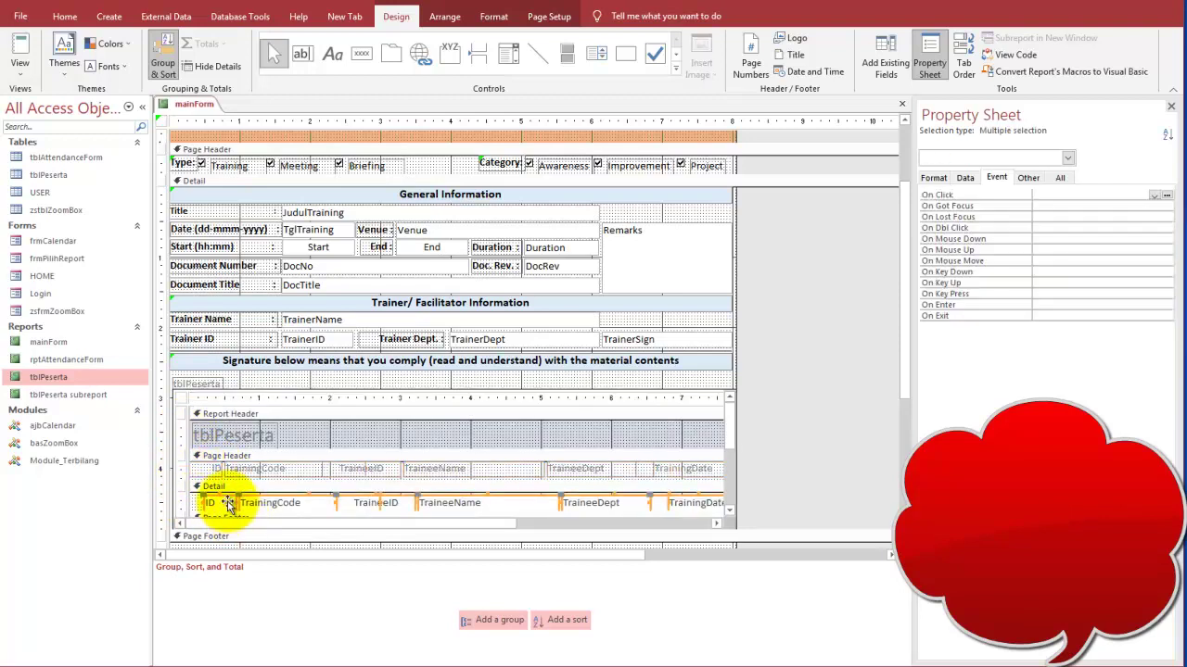
{"action": "left_click", "coordinate": [25, 53]}
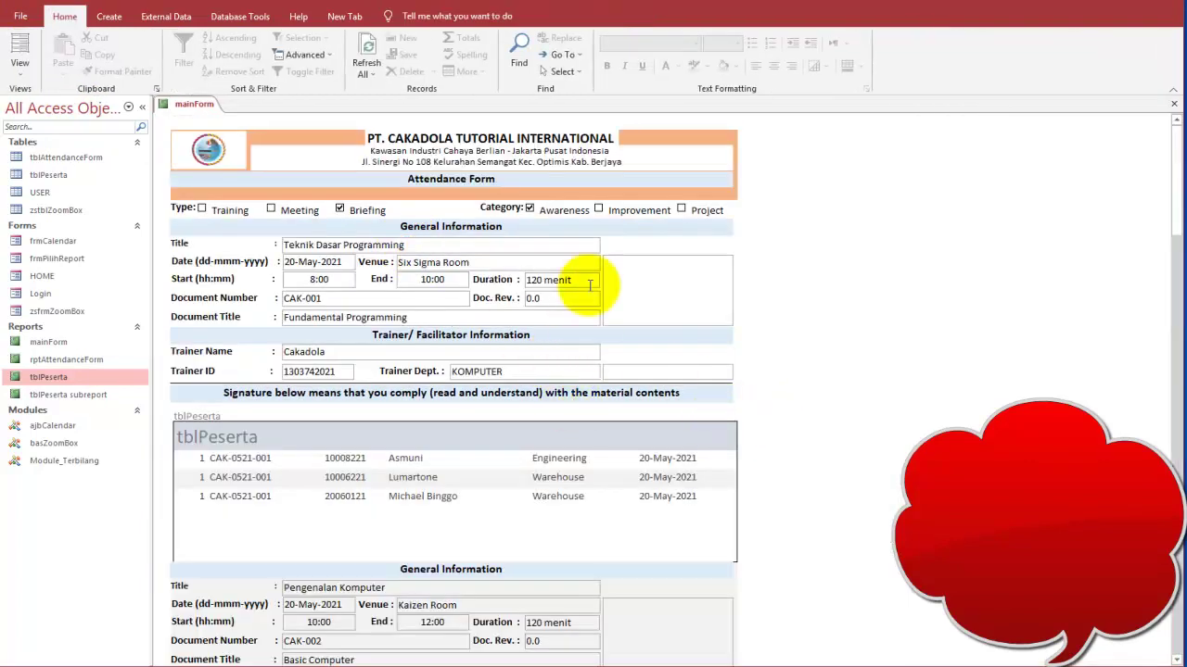
{"action": "right_click", "coordinate": [765, 277]}
{"action": "left_click", "coordinate": [823, 340]}
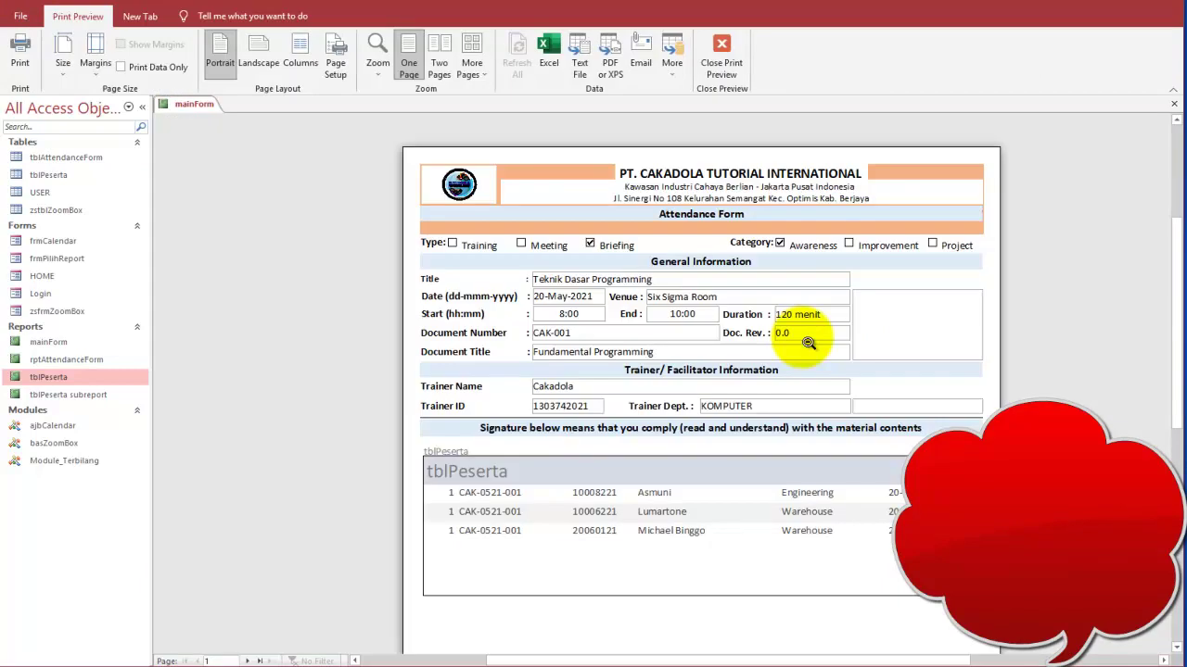
In Design View, delete the tblPeserta title label from the subreport's Report Header and collapse that section to zero height.
{"action": "right_click", "coordinate": [769, 282]}
{"action": "left_click", "coordinate": [806, 324]}
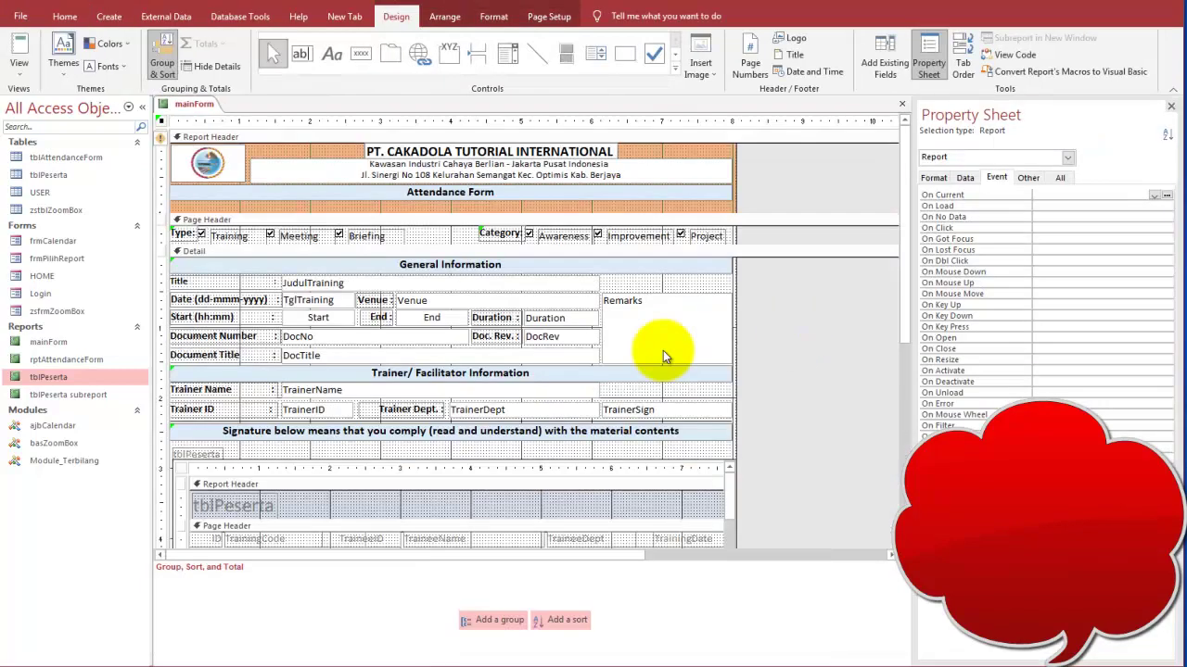
{"action": "left_click", "coordinate": [269, 436]}
{"action": "left_click", "coordinate": [269, 435]}
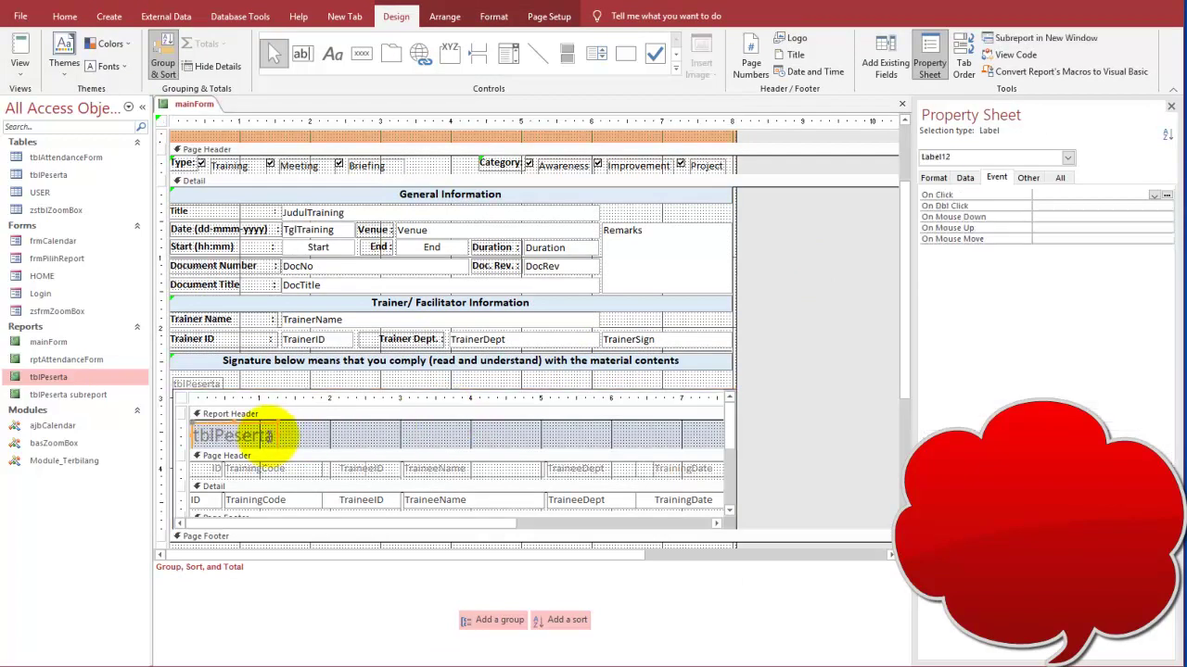
{"action": "key", "text": "Delete"}
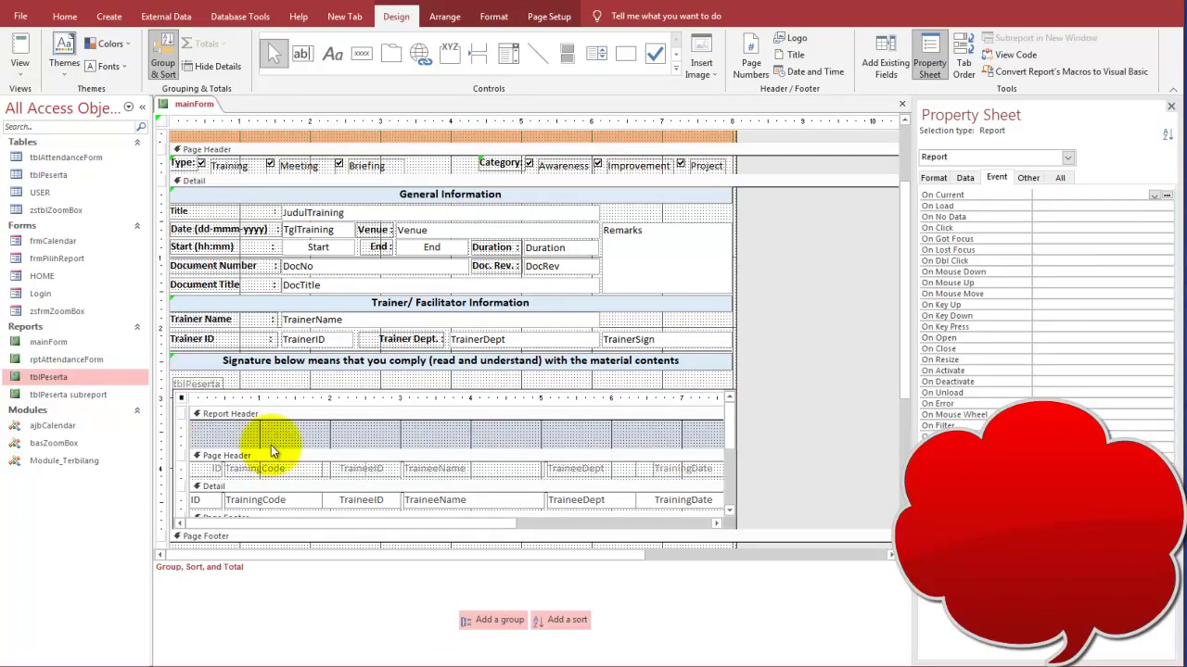
{"action": "left_click", "coordinate": [272, 455]}
{"action": "left_click_drag", "start_coordinate": [272, 449], "coordinate": [278, 411]}
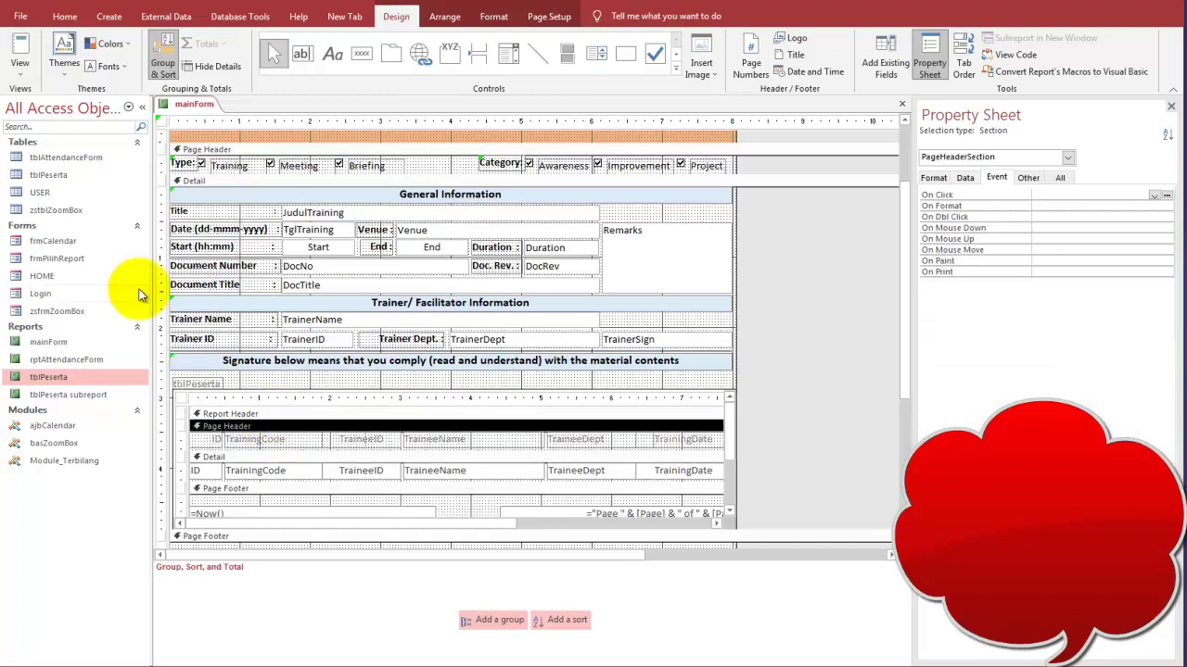
Check mainForm without the subreport title in Report View and on the first two pages of Print Preview.
{"action": "left_click", "coordinate": [20, 49]}
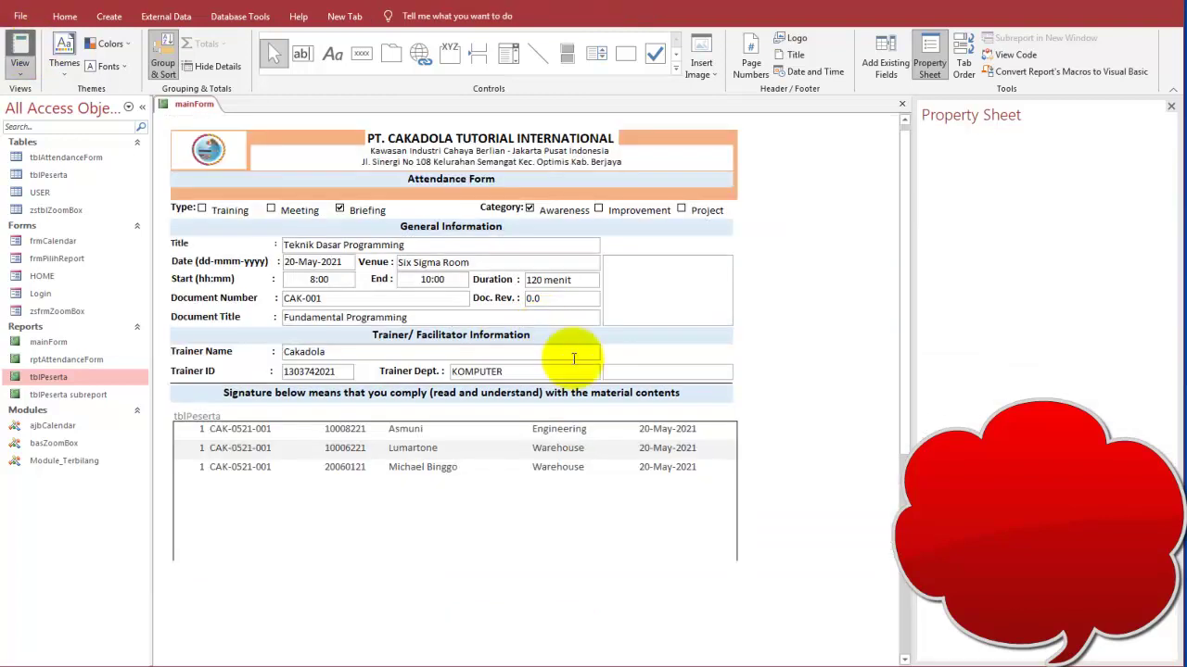
{"action": "right_click", "coordinate": [789, 365]}
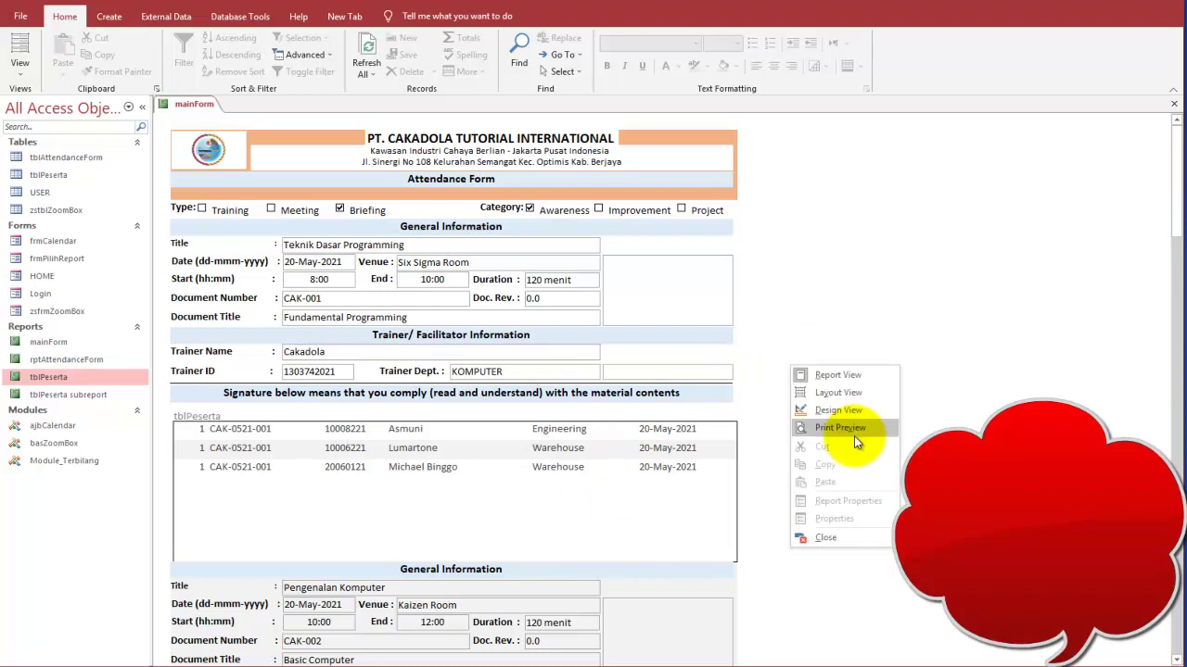
{"action": "left_click", "coordinate": [851, 429]}
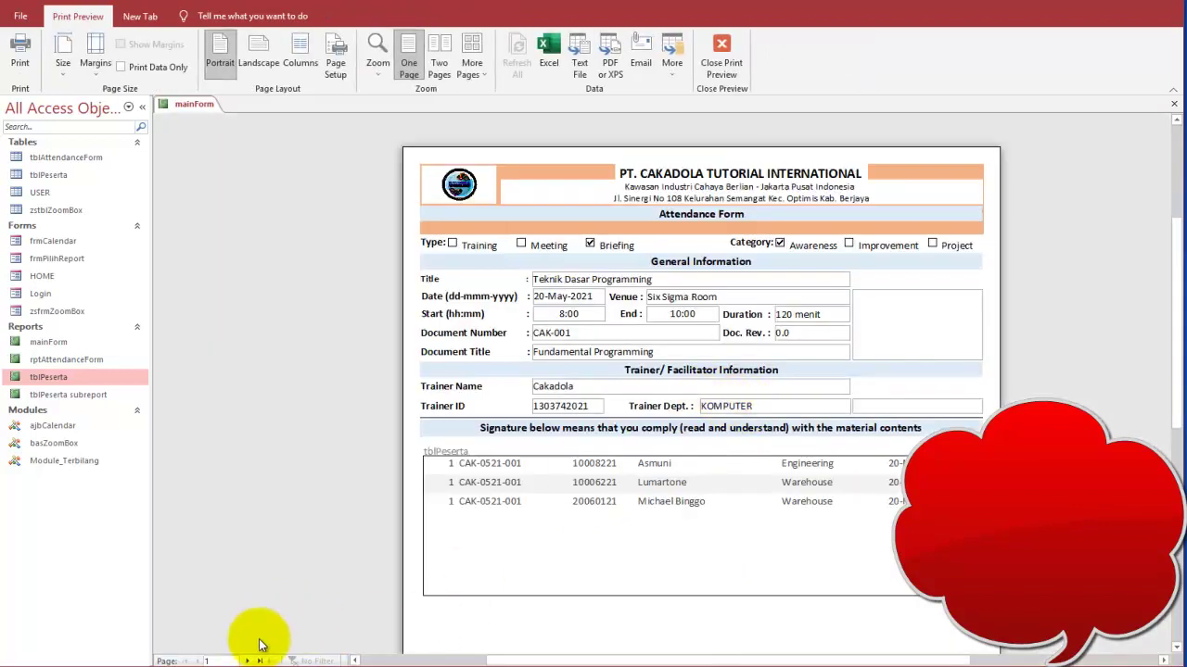
{"action": "left_click", "coordinate": [248, 660]}
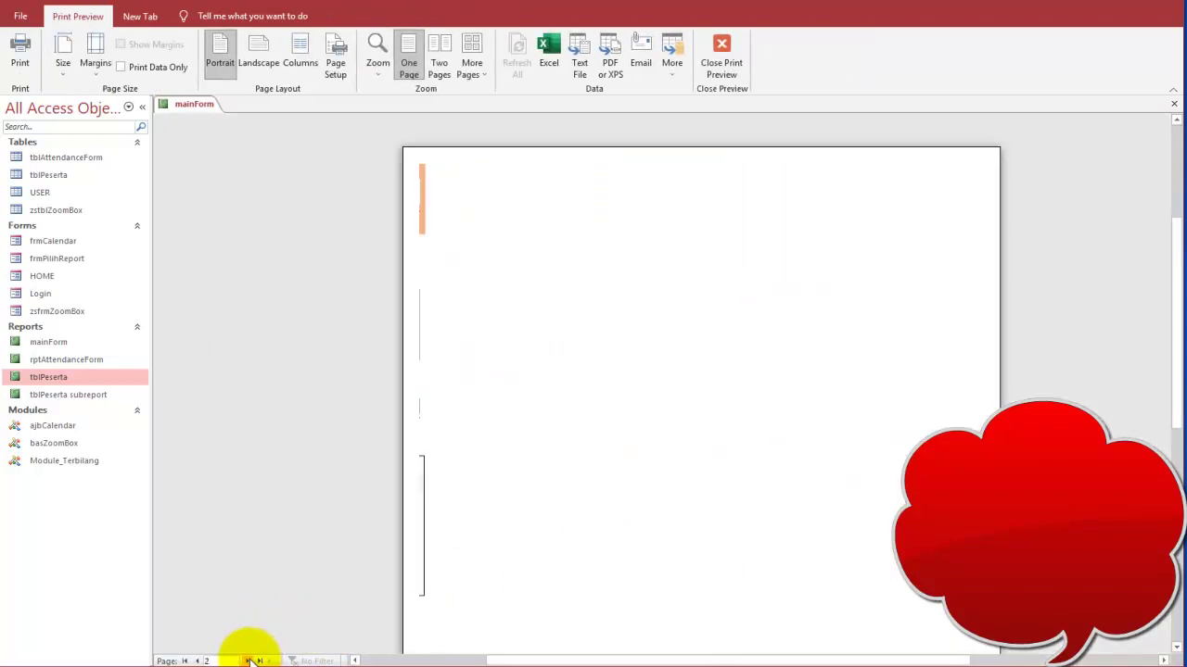
In Design View, nudge the tblPeserta subreport slightly left and narrow mainForm's width to about 8 inches.
{"action": "right_click", "coordinate": [524, 441]}
{"action": "left_click", "coordinate": [565, 482]}
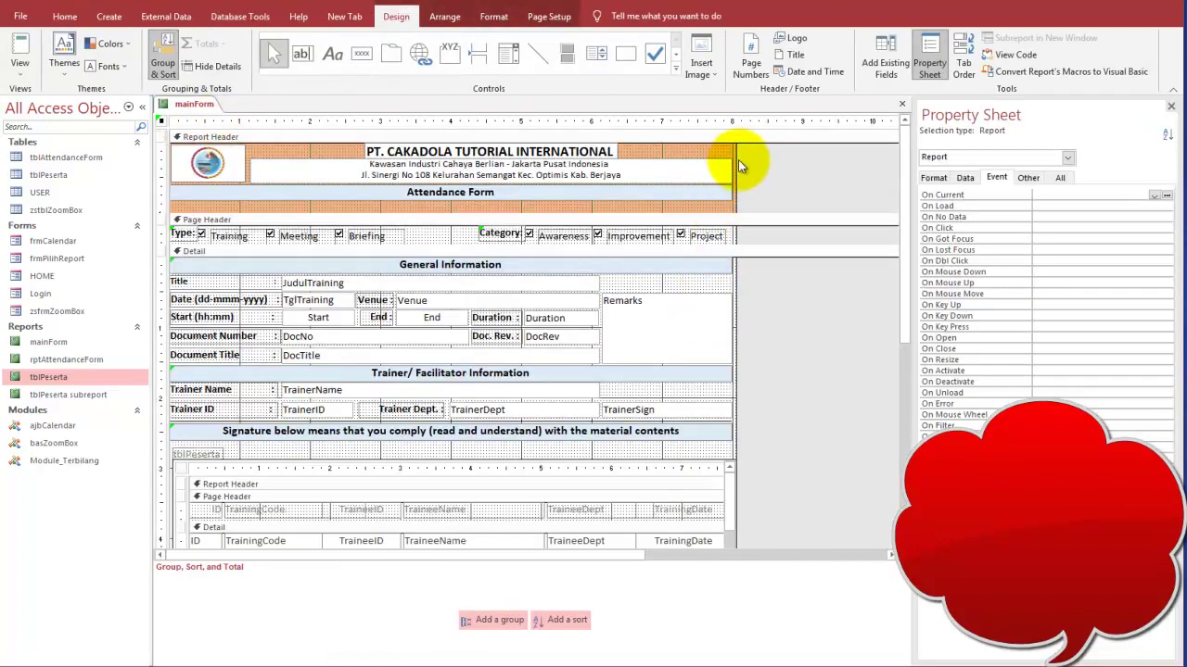
{"action": "scroll", "coordinate": [830, 364], "scroll_direction": "down", "scroll_amount": 3}
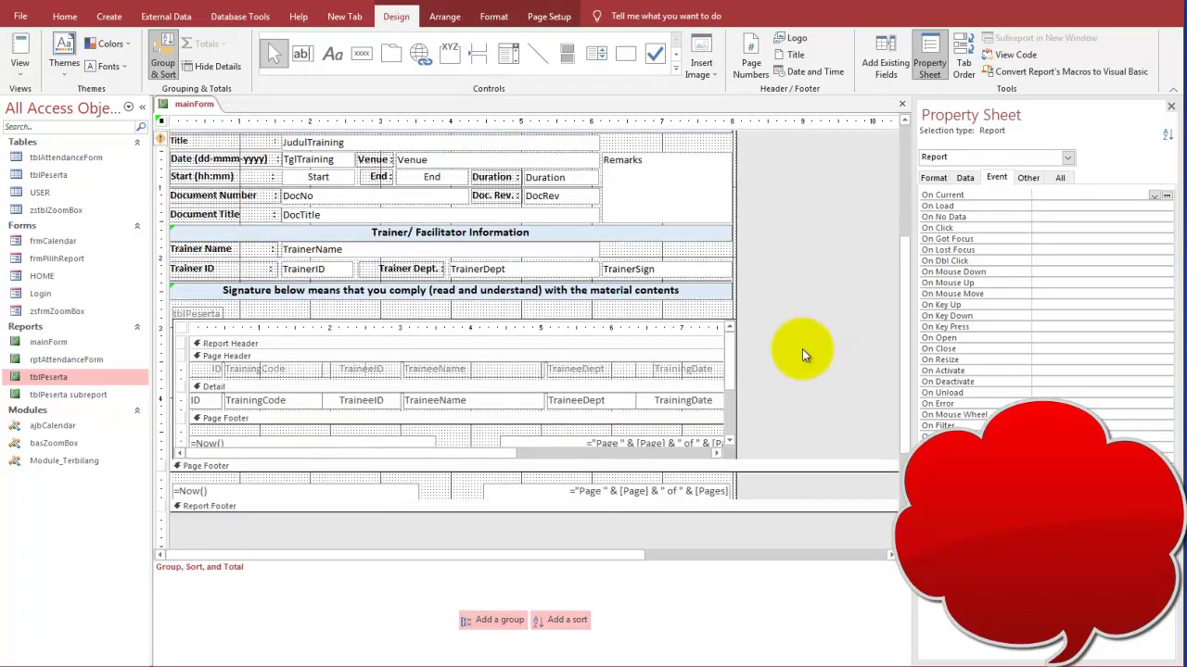
{"action": "left_click", "coordinate": [662, 330]}
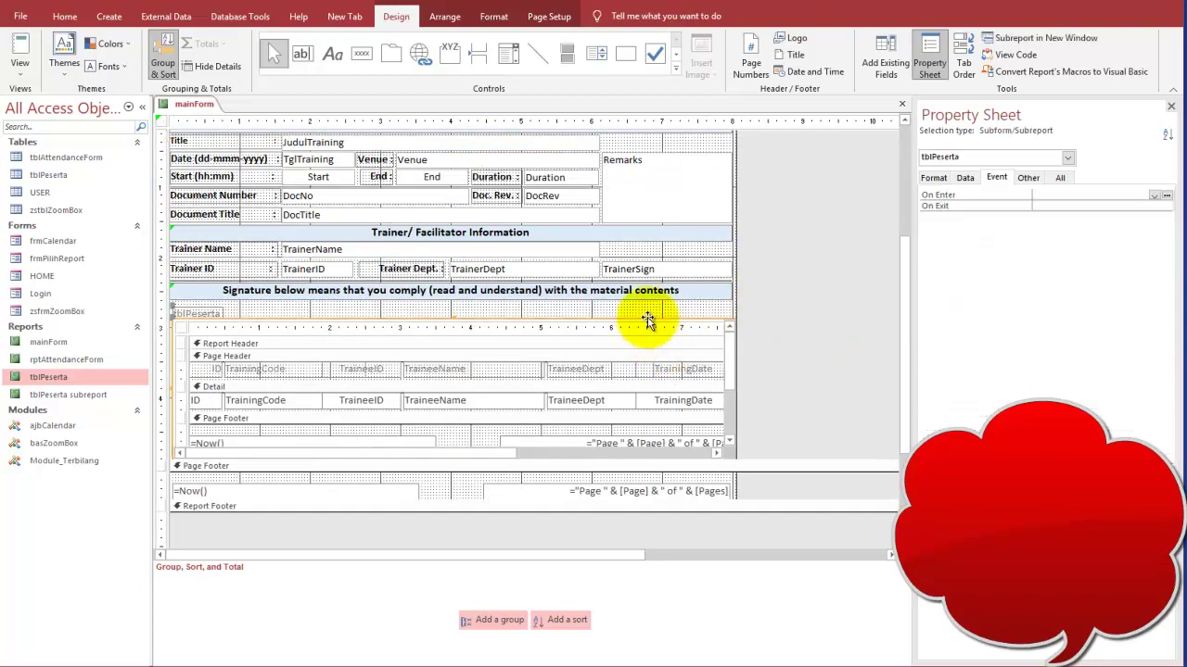
{"action": "left_click_drag", "start_coordinate": [574, 323], "coordinate": [573, 323]}
{"action": "left_click_drag", "start_coordinate": [737, 307], "coordinate": [737, 306]}
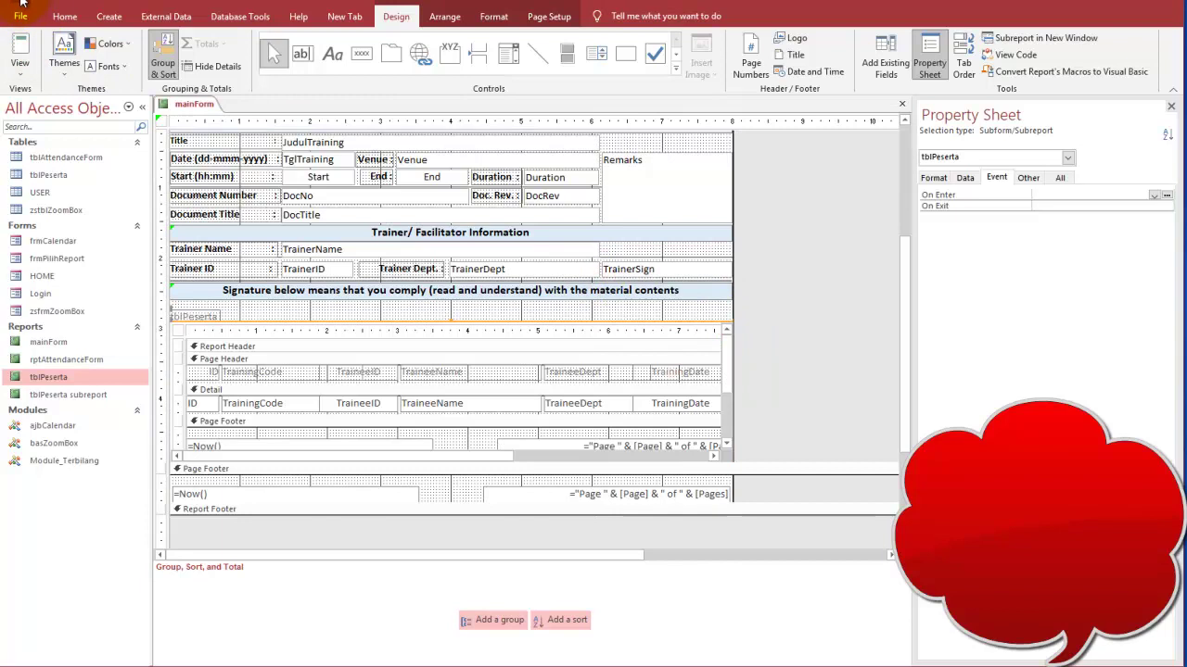
Check the first two pages of mainForm in Print Preview at both zoom levels and close the report.
{"action": "left_click", "coordinate": [21, 49]}
{"action": "right_click", "coordinate": [769, 254]}
{"action": "left_click", "coordinate": [823, 319]}
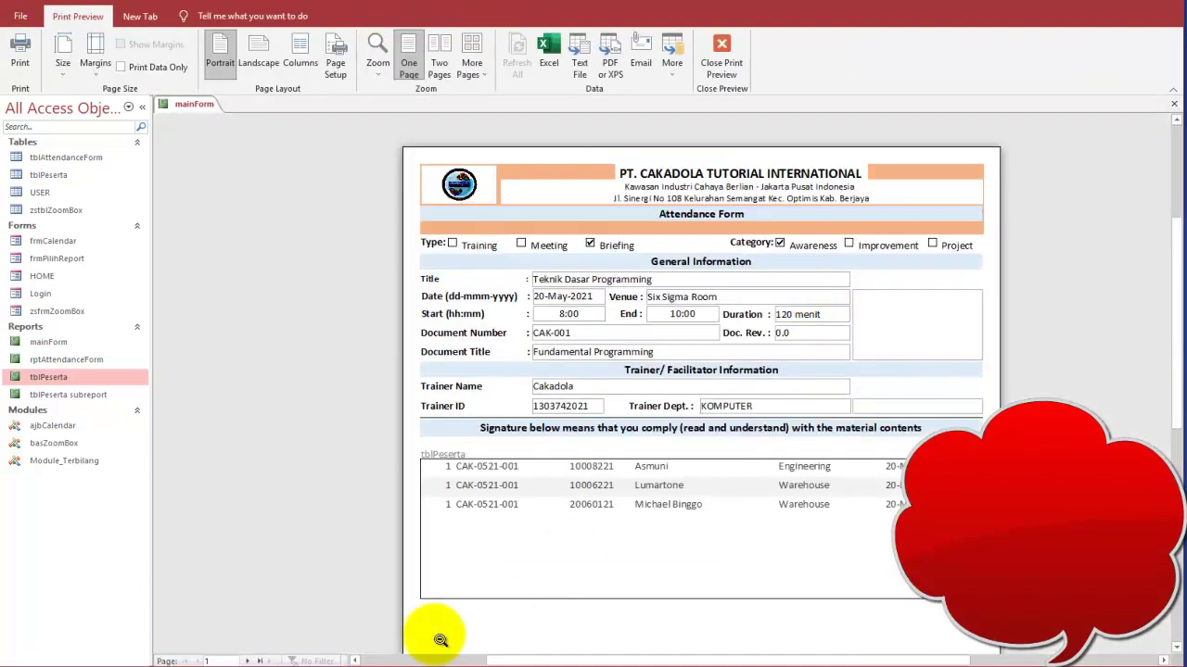
{"action": "left_click", "coordinate": [248, 661]}
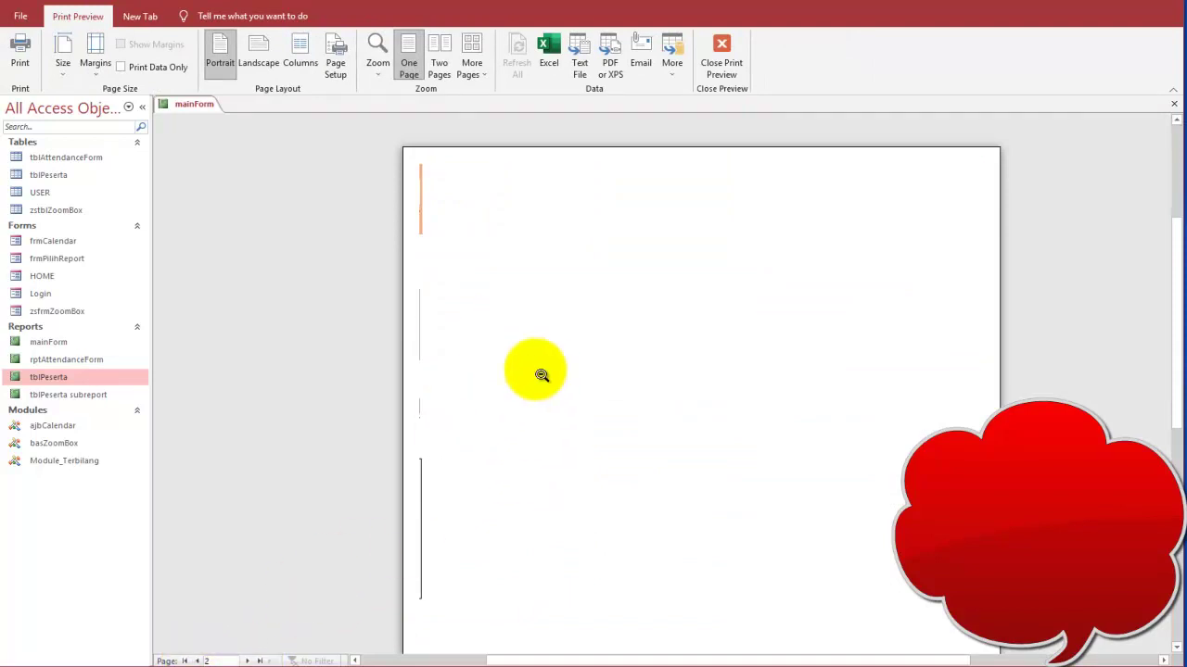
{"action": "left_click", "coordinate": [201, 660]}
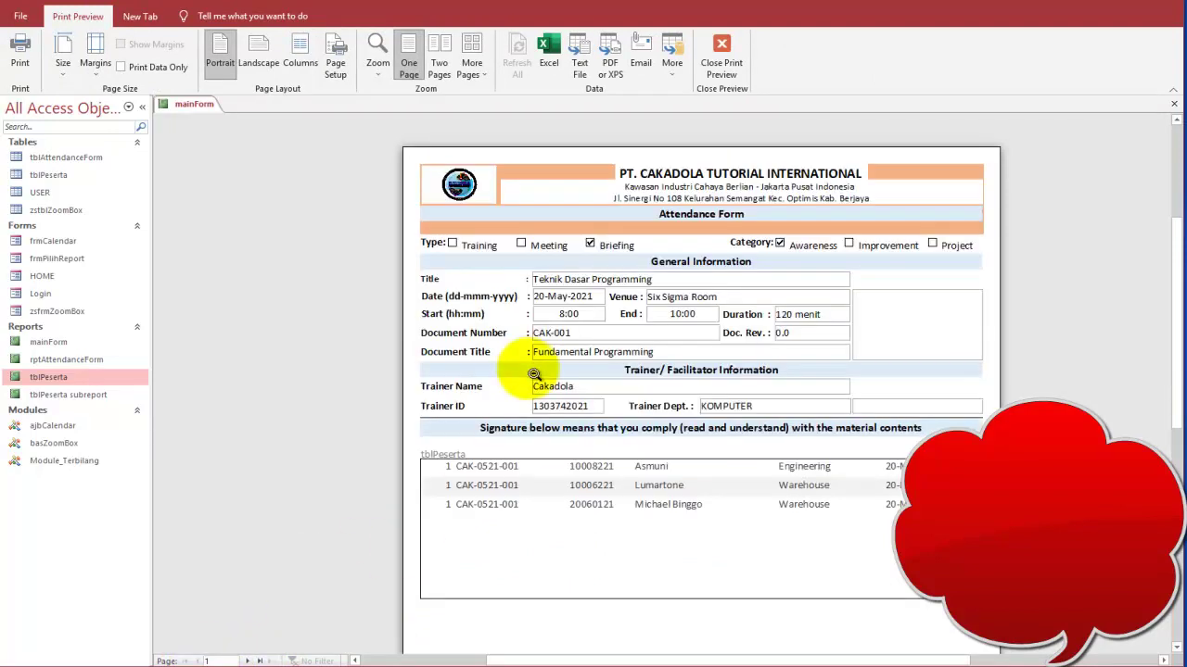
{"action": "scroll", "coordinate": [686, 408], "scroll_direction": "down", "scroll_amount": 1}
{"action": "scroll", "coordinate": [686, 371], "scroll_direction": "up", "scroll_amount": 1}
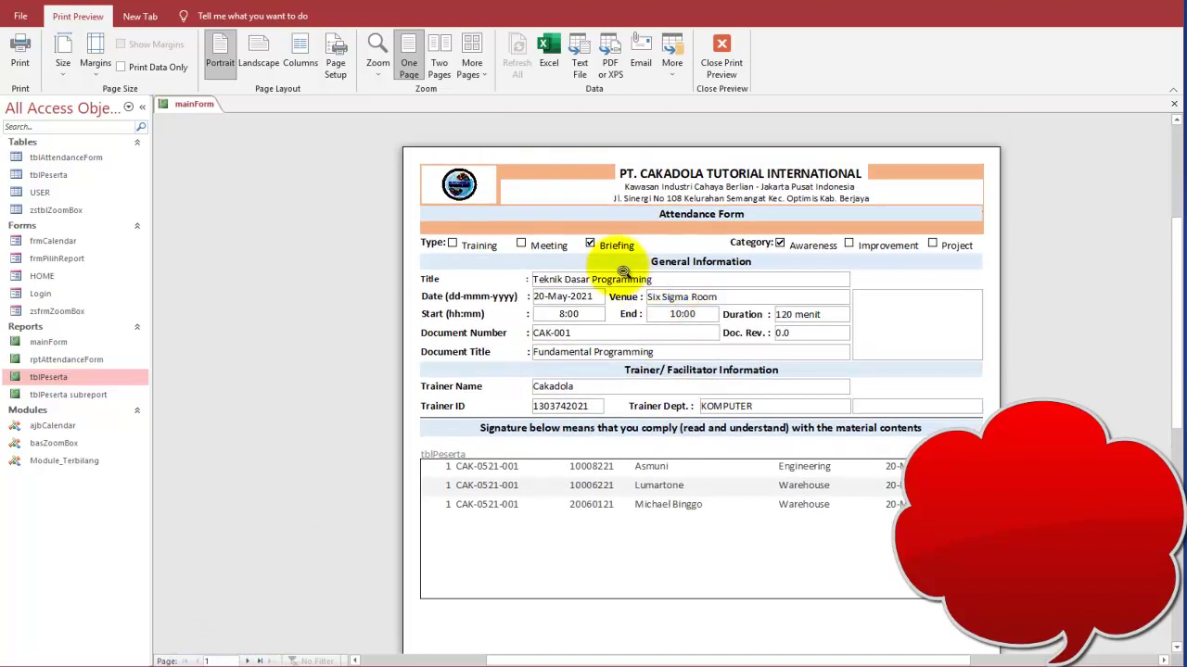
{"action": "left_click", "coordinate": [589, 245]}
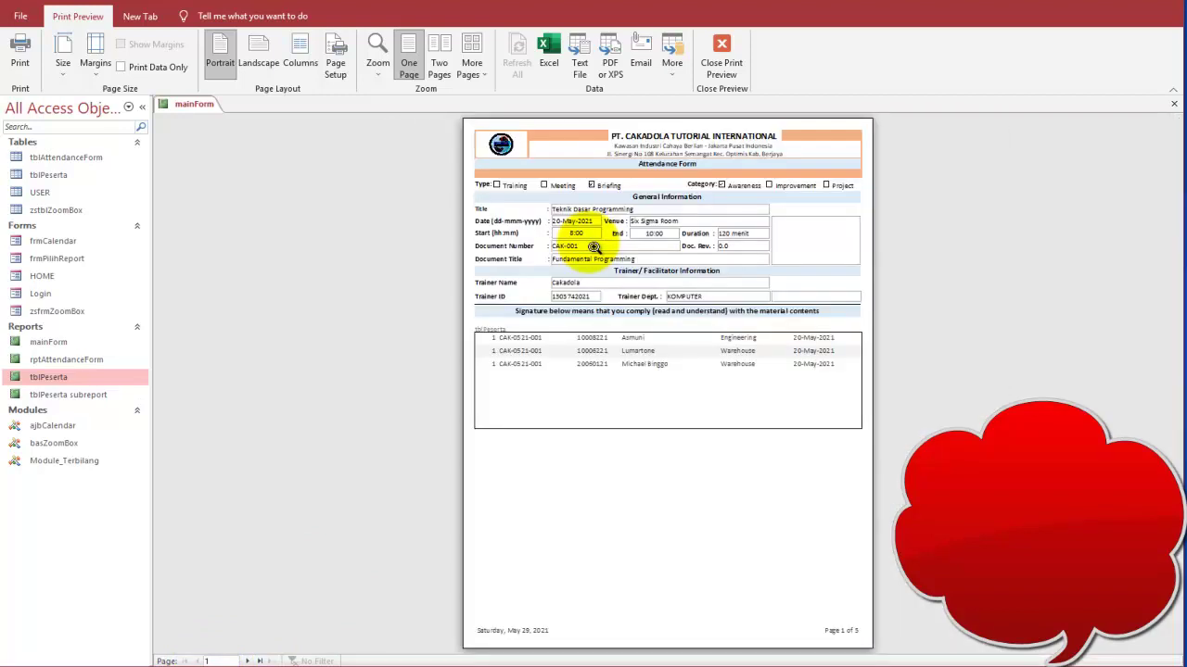
{"action": "left_click", "coordinate": [724, 55]}
{"action": "right_click", "coordinate": [193, 103]}
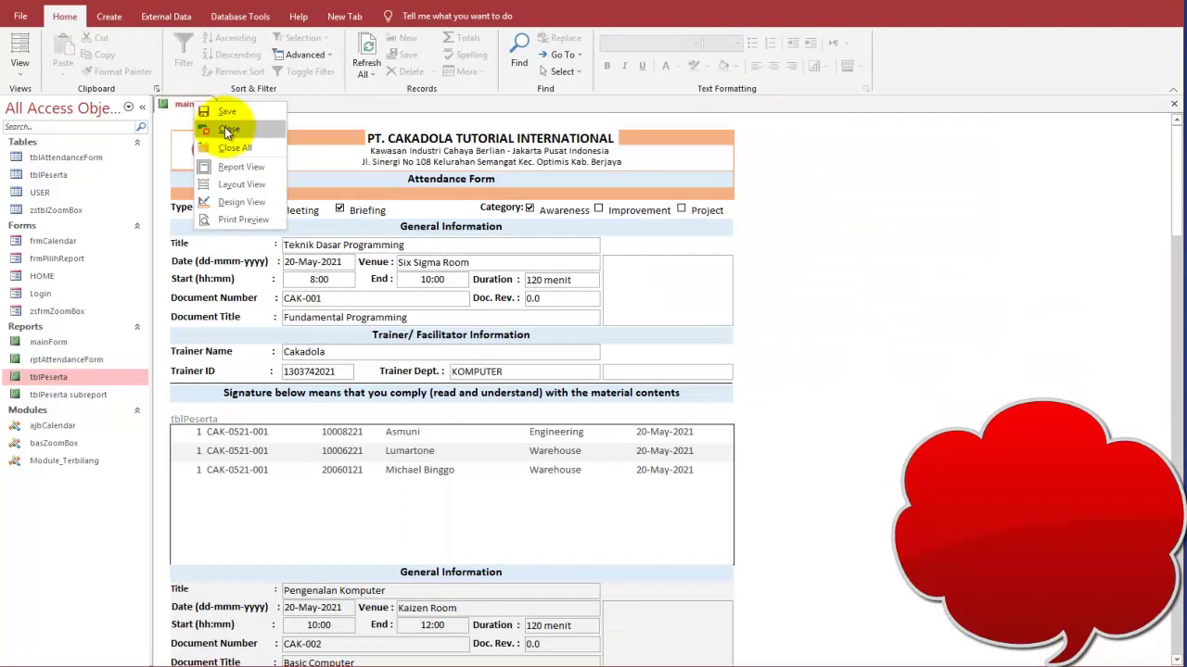
{"action": "left_click", "coordinate": [227, 130]}
Open the frmPilihReport form and use it to preview rptAttendanceForm for training 2, Pengenalan Komputer.
{"action": "double_click", "coordinate": [92, 360]}
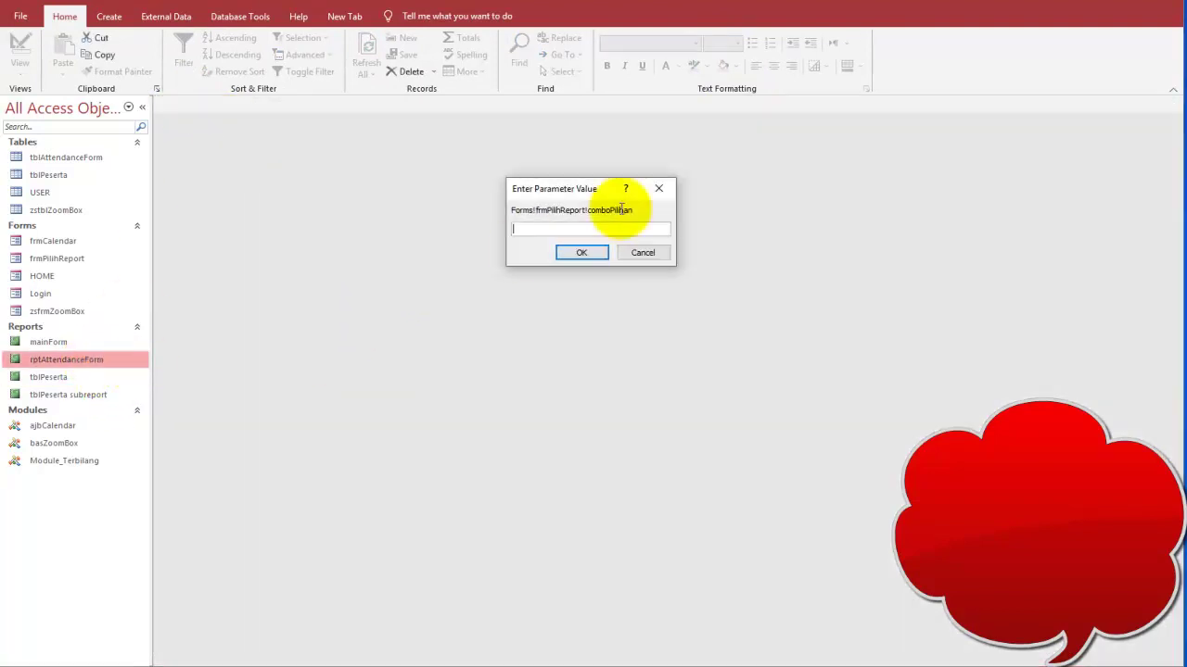
{"action": "left_click", "coordinate": [667, 253]}
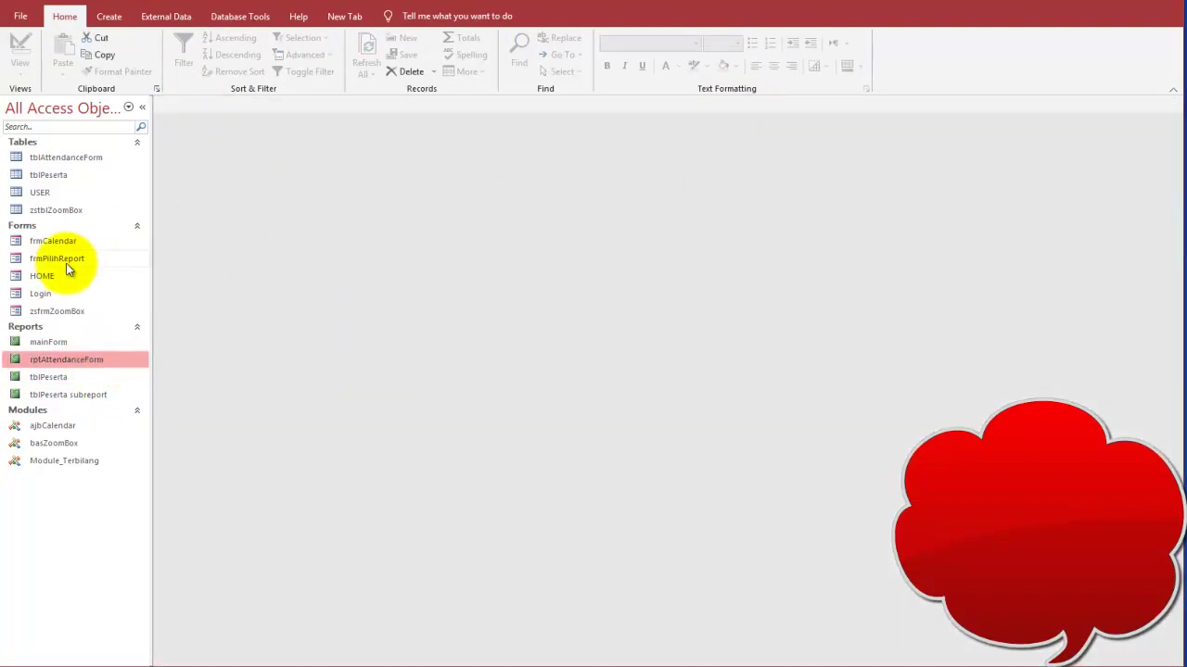
{"action": "double_click", "coordinate": [57, 263]}
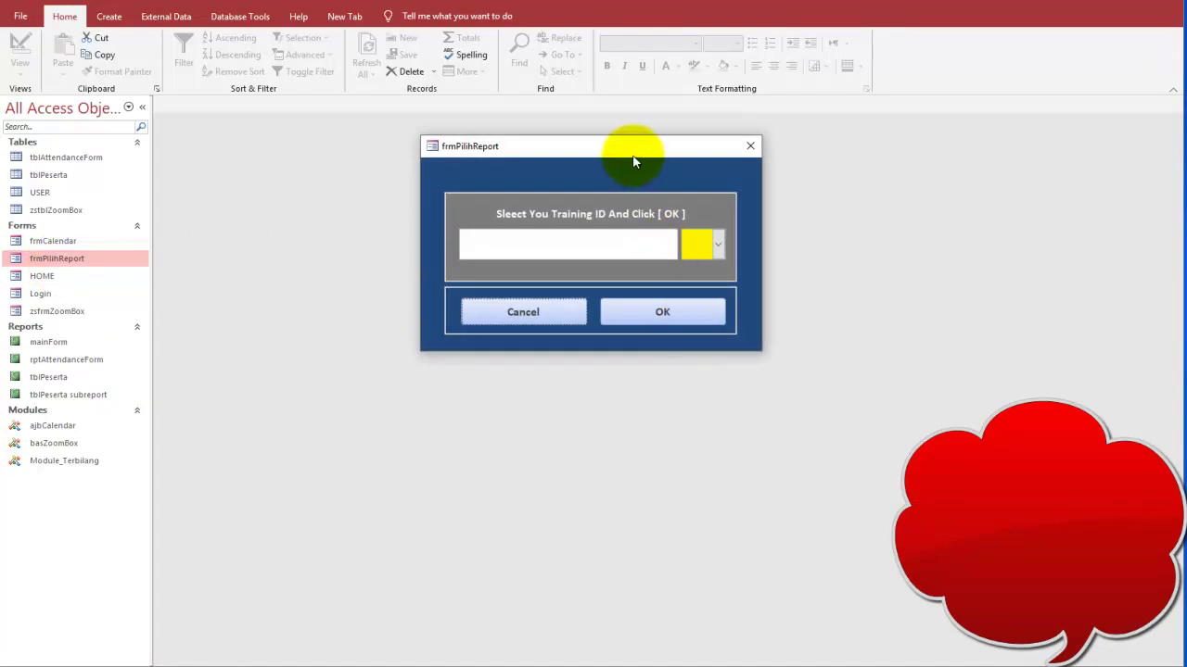
{"action": "left_click_drag", "start_coordinate": [634, 162], "coordinate": [637, 230]}
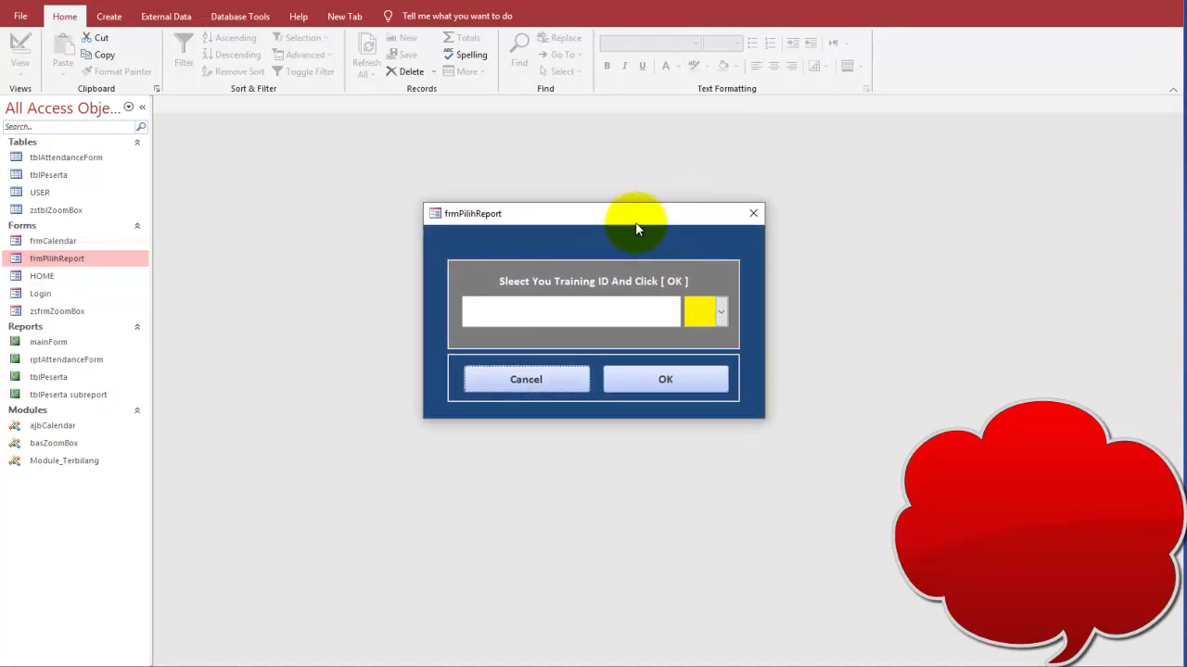
{"action": "left_click", "coordinate": [720, 316]}
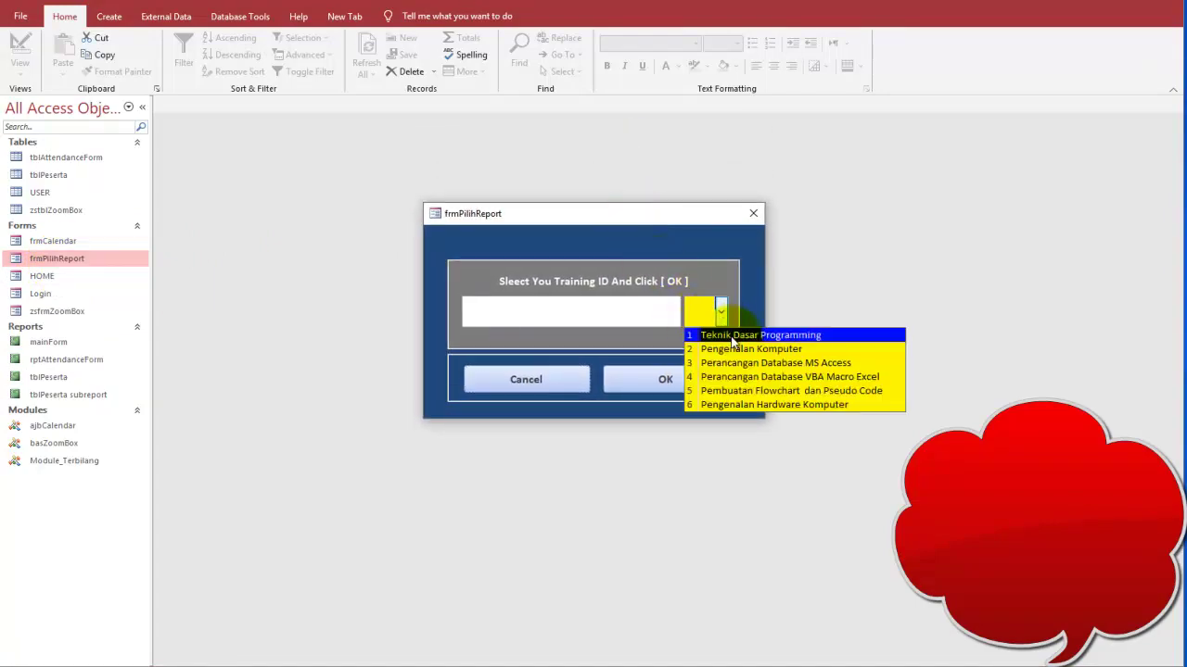
{"action": "left_click", "coordinate": [713, 346]}
{"action": "left_click", "coordinate": [658, 379]}
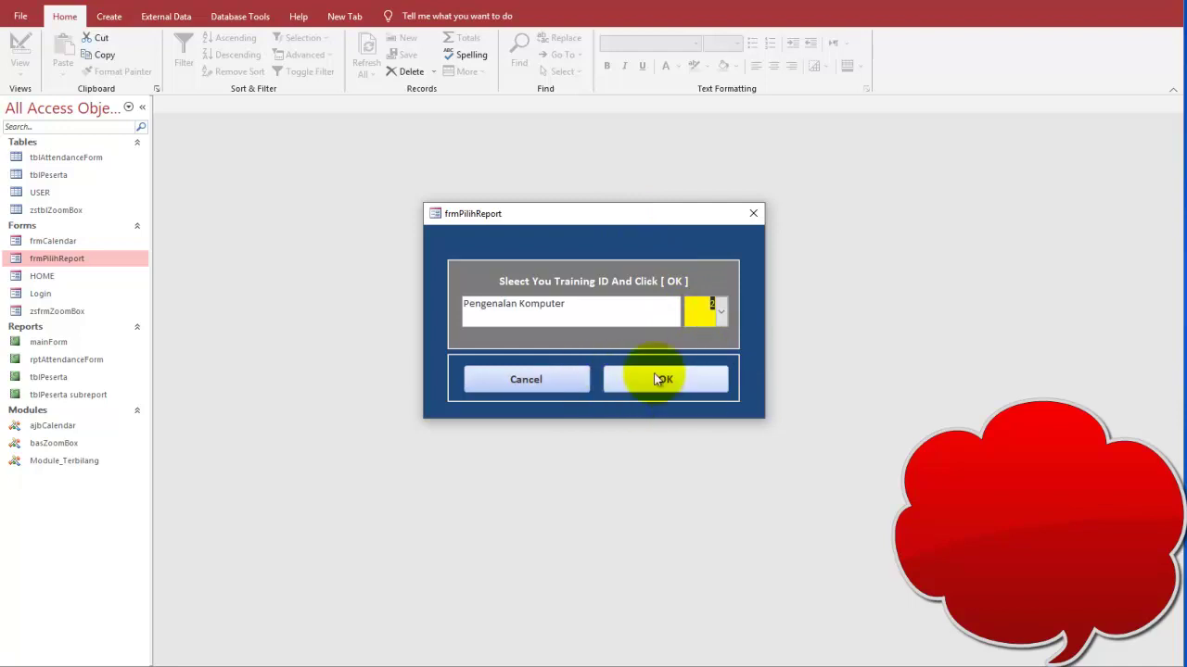
{"action": "left_click_drag", "start_coordinate": [646, 208], "coordinate": [722, 378]}
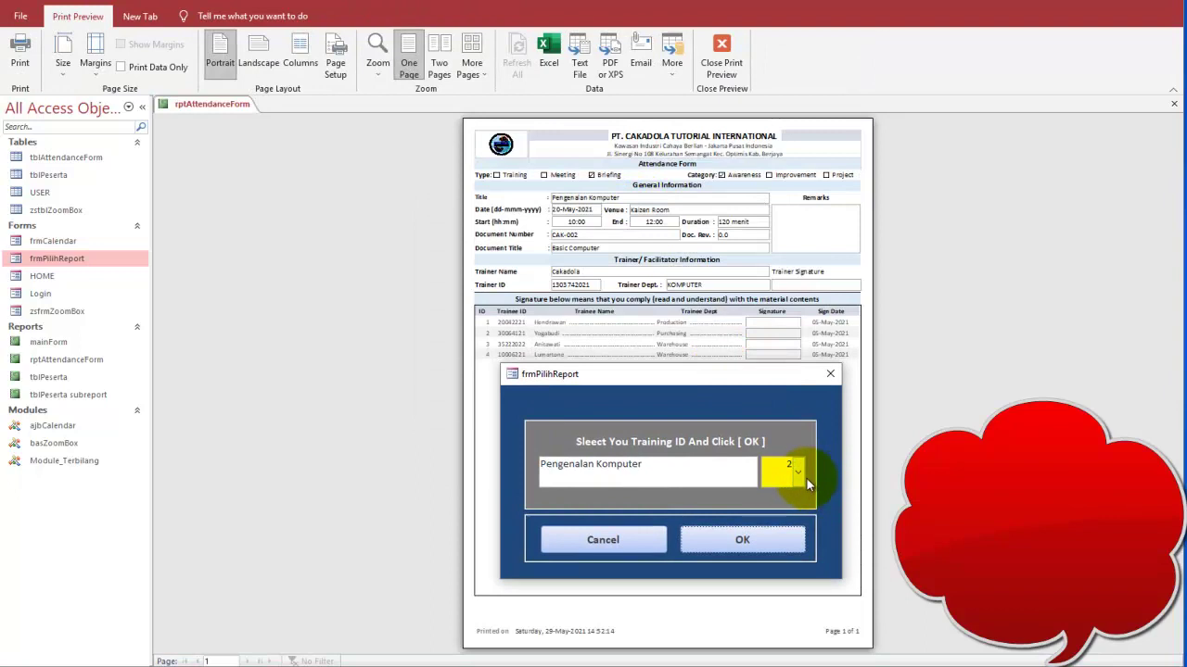
Preview rptAttendanceForm for training 3, Perancangan Database MS Access, and examine its printed date and page number in the footer.
{"action": "left_click", "coordinate": [803, 477]}
{"action": "left_click", "coordinate": [806, 529]}
{"action": "left_click", "coordinate": [758, 535]}
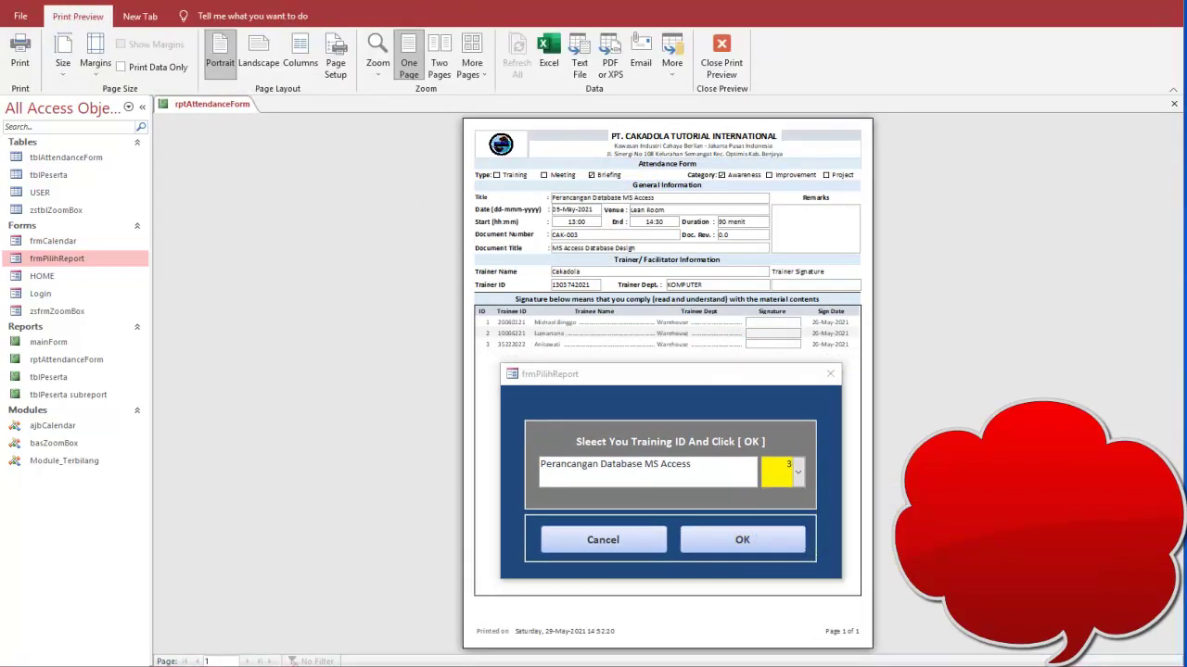
{"action": "mouse_move", "coordinate": [613, 611]}
{"action": "left_mouse_down"}
{"action": "mouse_move", "coordinate": [507, 596]}
{"action": "mouse_move", "coordinate": [619, 654]}
{"action": "mouse_move", "coordinate": [636, 637]}
{"action": "left_mouse_up"}
{"action": "mouse_move", "coordinate": [867, 651]}
{"action": "left_mouse_down"}
{"action": "mouse_move", "coordinate": [797, 631]}
{"action": "mouse_move", "coordinate": [874, 625]}
{"action": "left_mouse_up"}
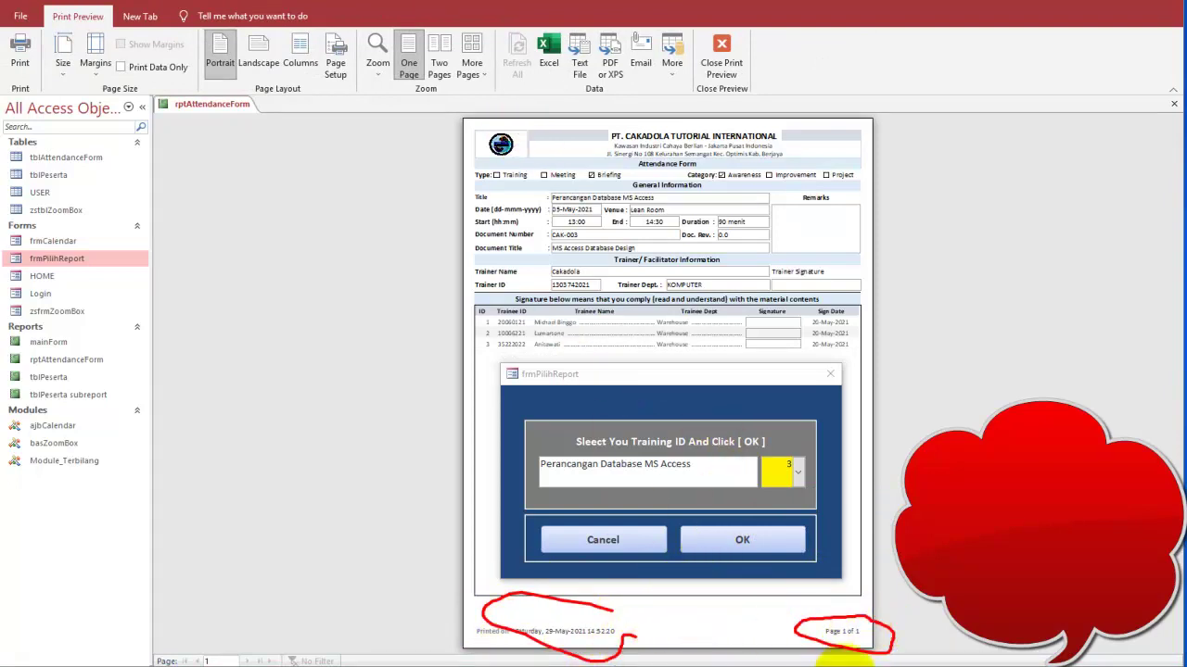
{"action": "left_click", "coordinate": [739, 424]}
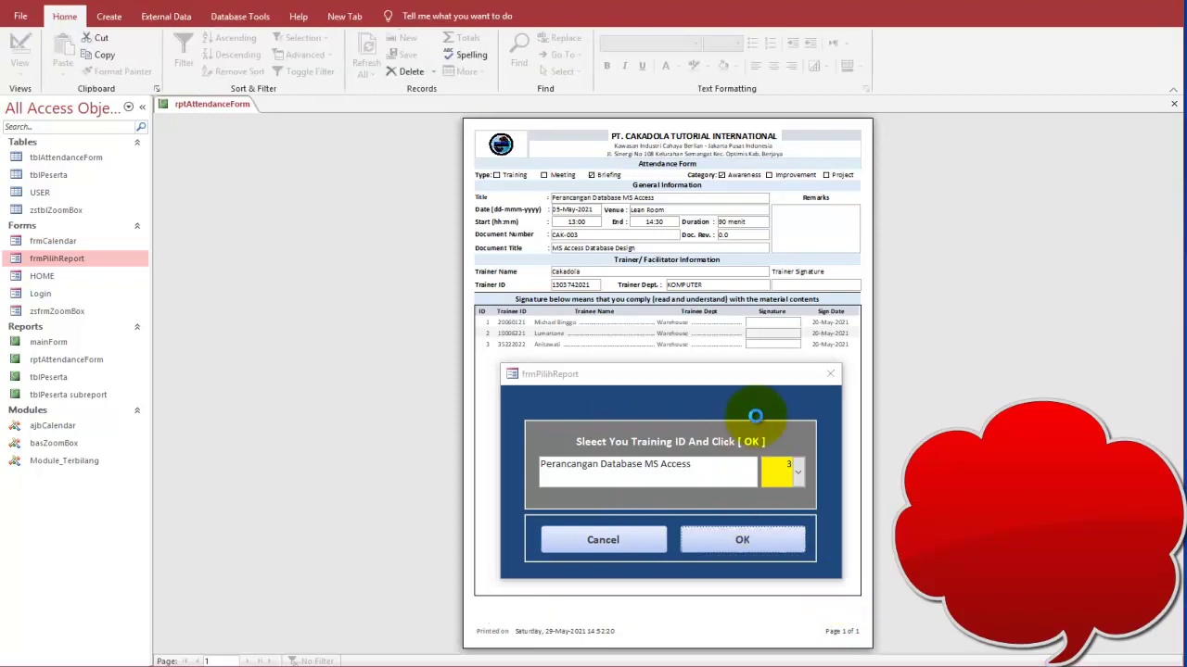
Close frmPilihReport and examine the uncovered rptAttendanceForm preview up close and as a full page.
{"action": "left_click_drag", "start_coordinate": [823, 377], "coordinate": [715, 200]}
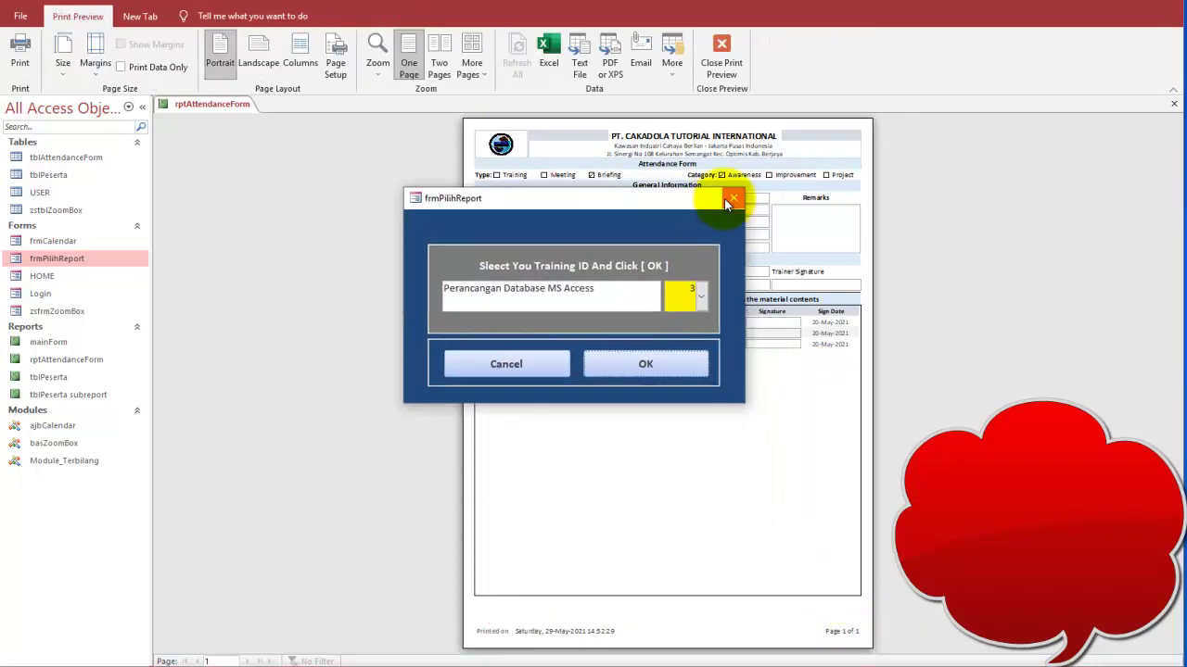
{"action": "left_click", "coordinate": [731, 199]}
{"action": "left_click", "coordinate": [822, 120]}
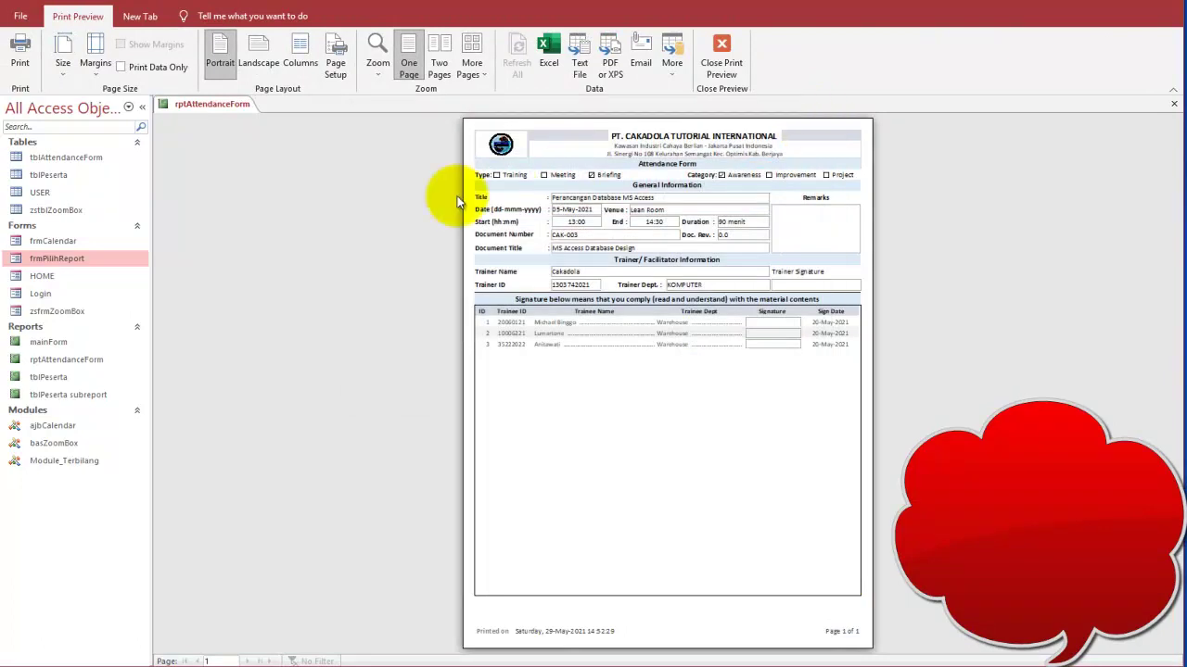
{"action": "left_click", "coordinate": [632, 220]}
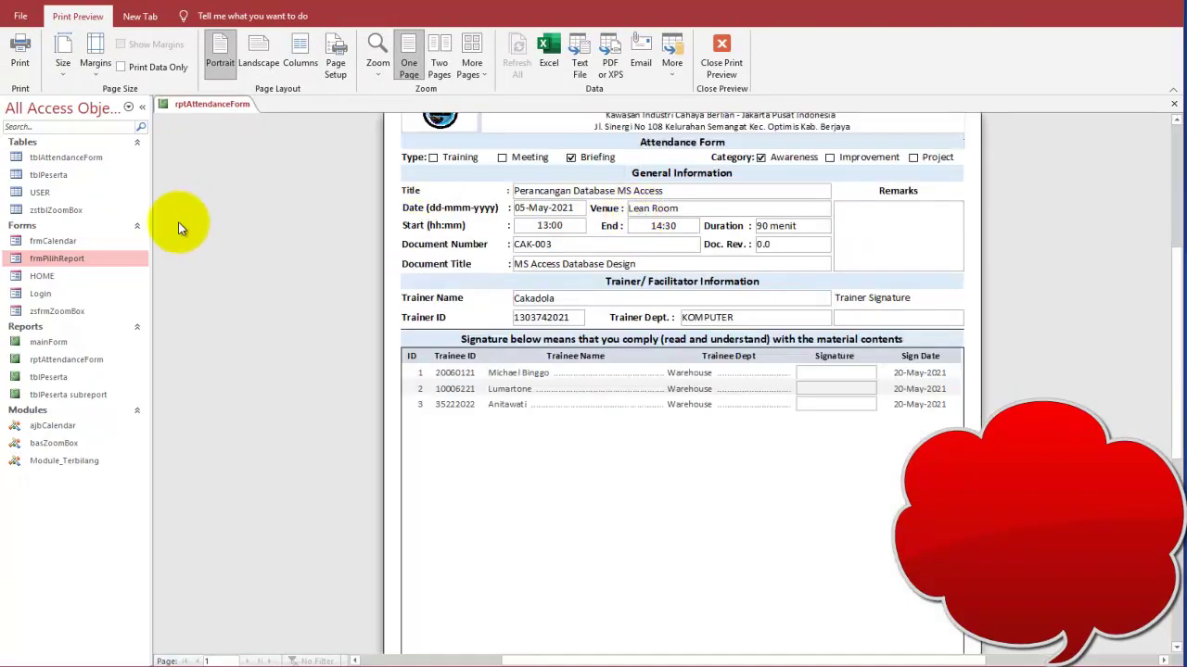
{"action": "double_click", "coordinate": [519, 184]}
{"action": "left_click", "coordinate": [511, 188]}
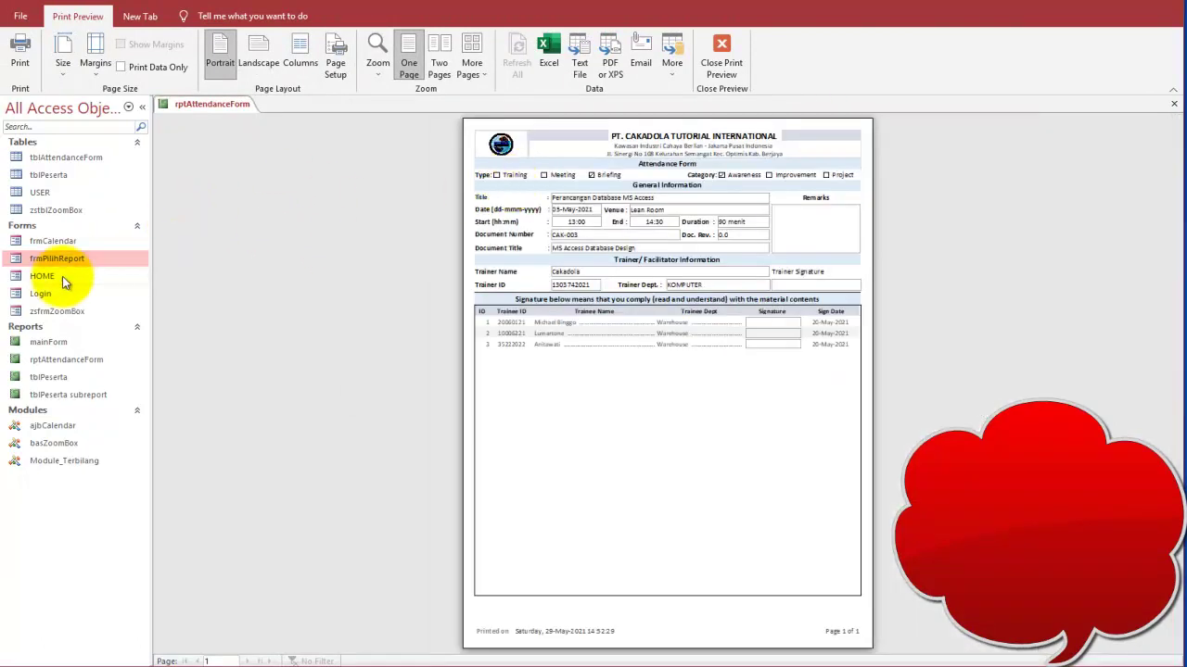
Open the Login form and log in to the training database with the prefilled credentials.
{"action": "double_click", "coordinate": [47, 295]}
{"action": "left_click_drag", "start_coordinate": [569, 126], "coordinate": [658, 352]}
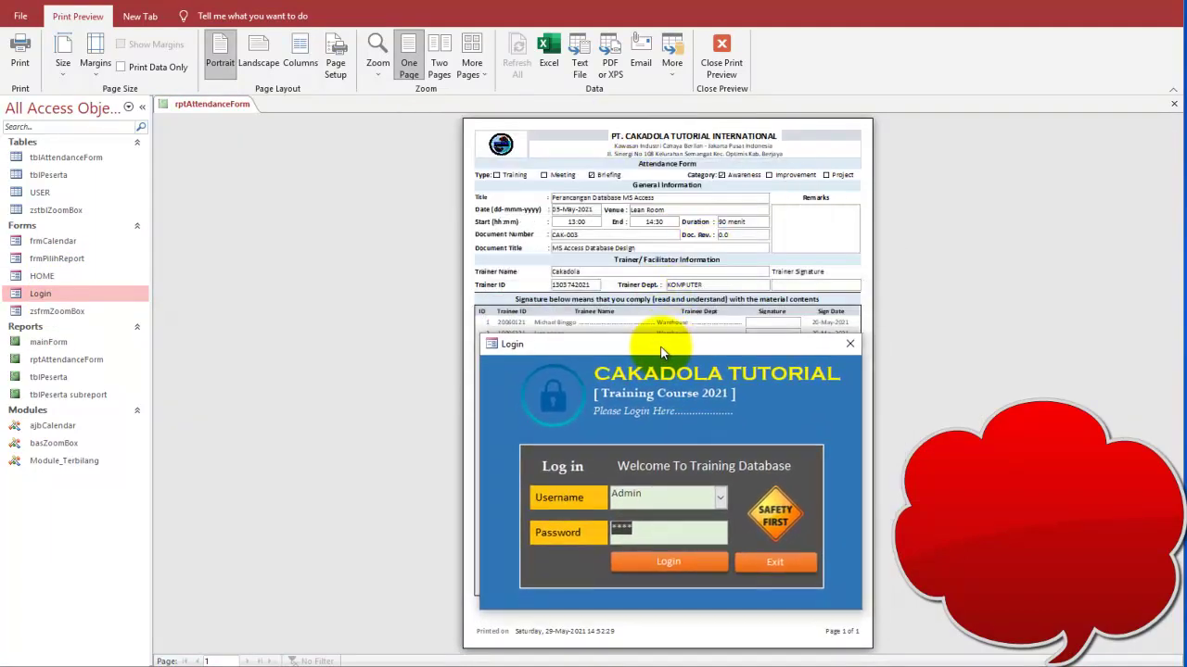
{"action": "left_click", "coordinate": [667, 562]}
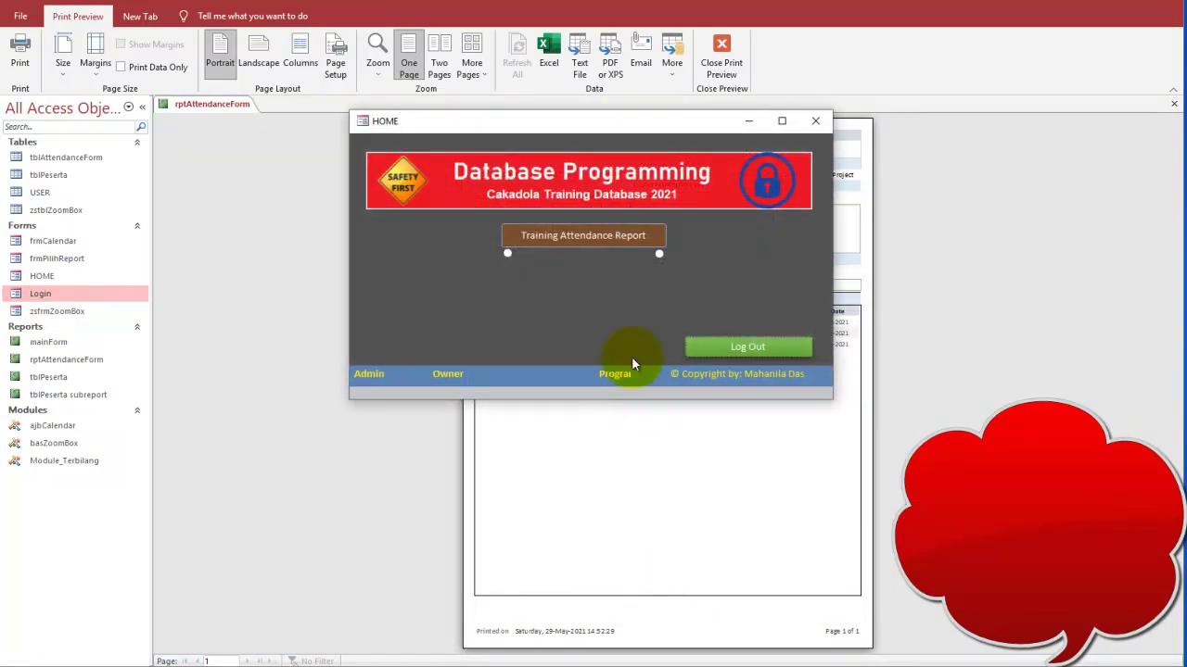
Open the Training Attendance Report selector from HOME and preview training 3, Perancangan Database MS Access.
{"action": "left_click", "coordinate": [596, 243]}
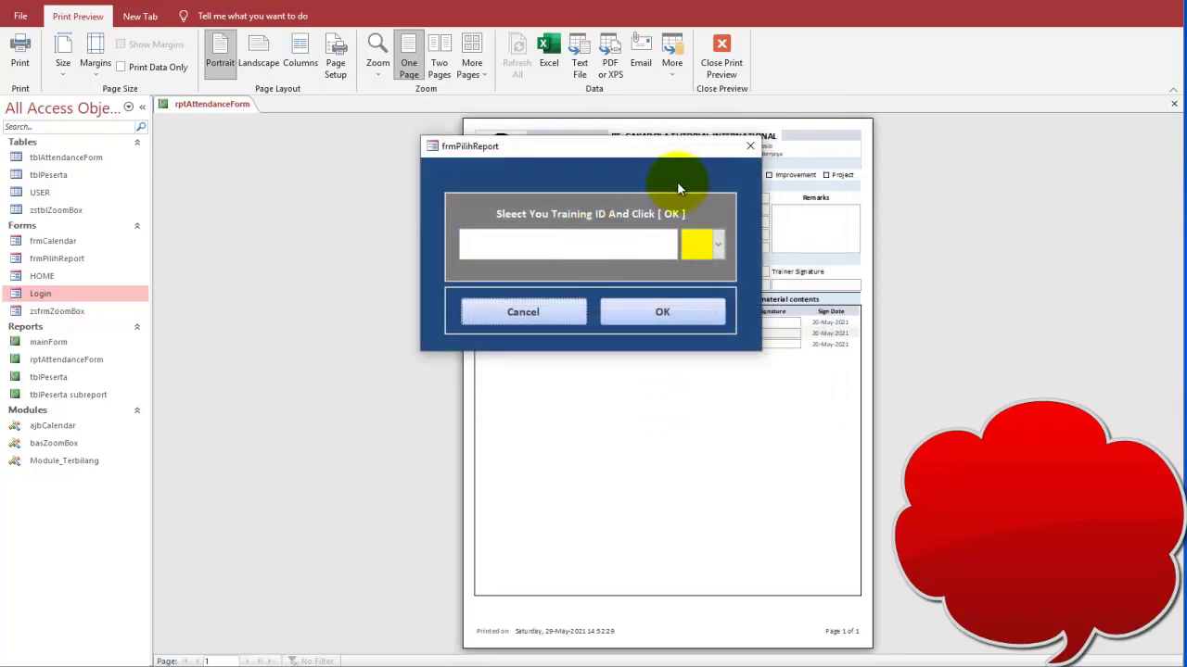
{"action": "left_click", "coordinate": [717, 248]}
{"action": "left_click", "coordinate": [723, 291]}
{"action": "left_click", "coordinate": [662, 311]}
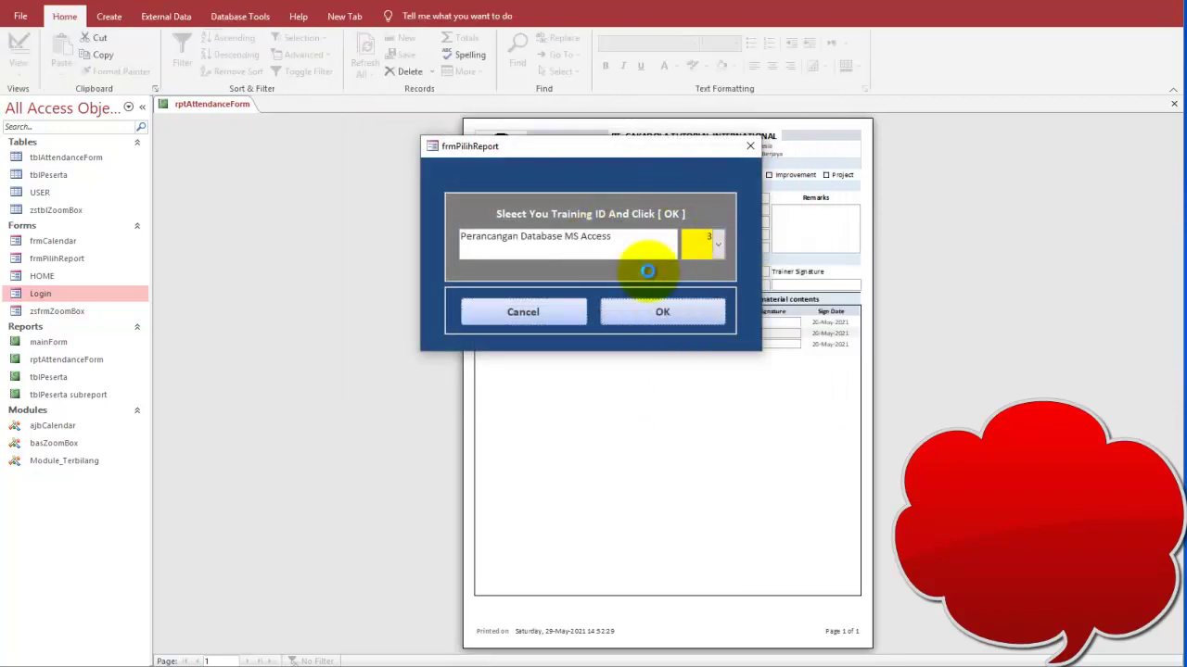
{"action": "left_click_drag", "start_coordinate": [621, 162], "coordinate": [691, 377]}
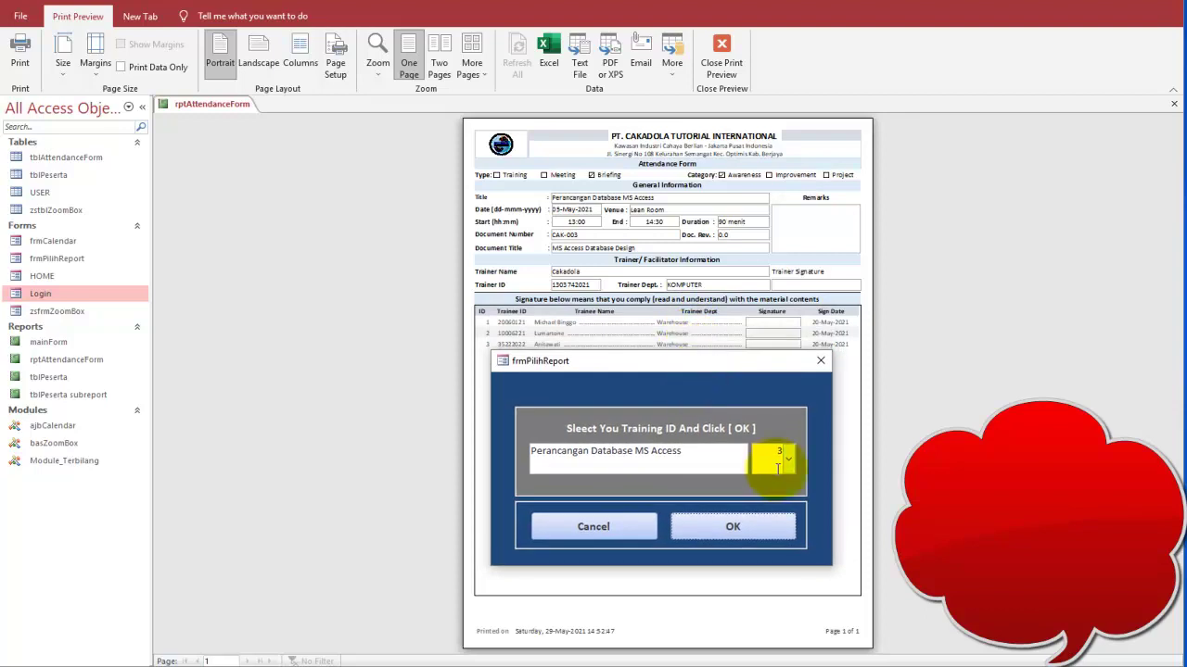
Preview the attendance report for training 6, Pengenalan Hardware Komputer, and examine its trainee list and header.
{"action": "left_click", "coordinate": [786, 454]}
{"action": "left_click", "coordinate": [802, 552]}
{"action": "left_click", "coordinate": [759, 532]}
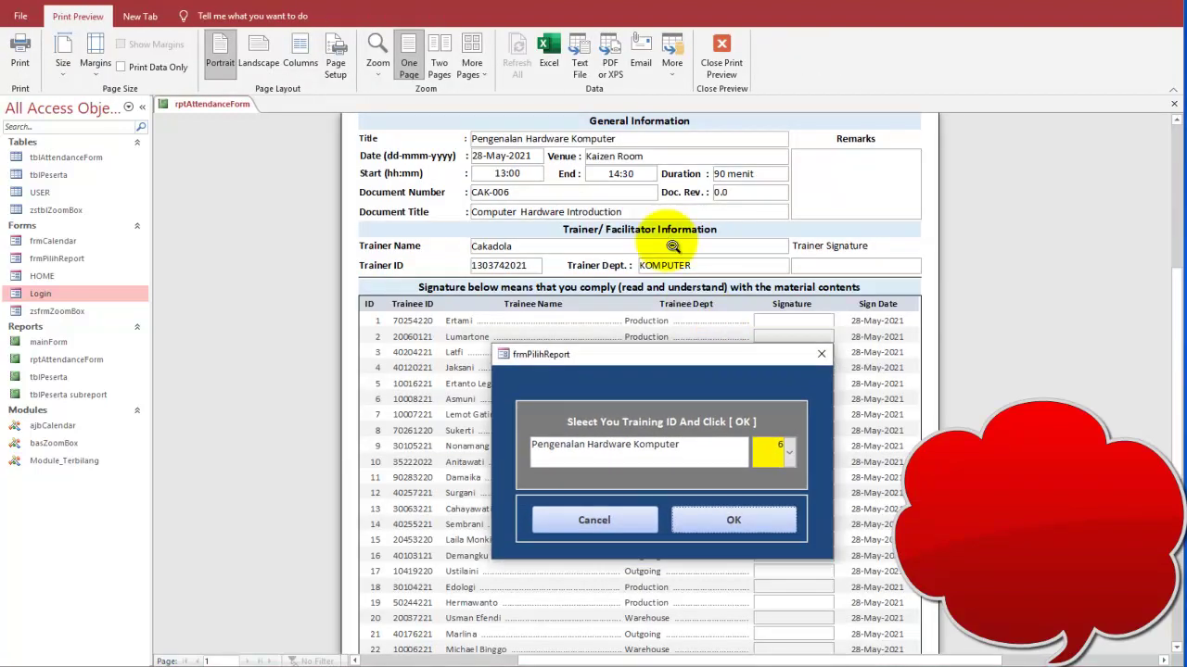
{"action": "left_click", "coordinate": [705, 306]}
{"action": "left_click", "coordinate": [673, 236]}
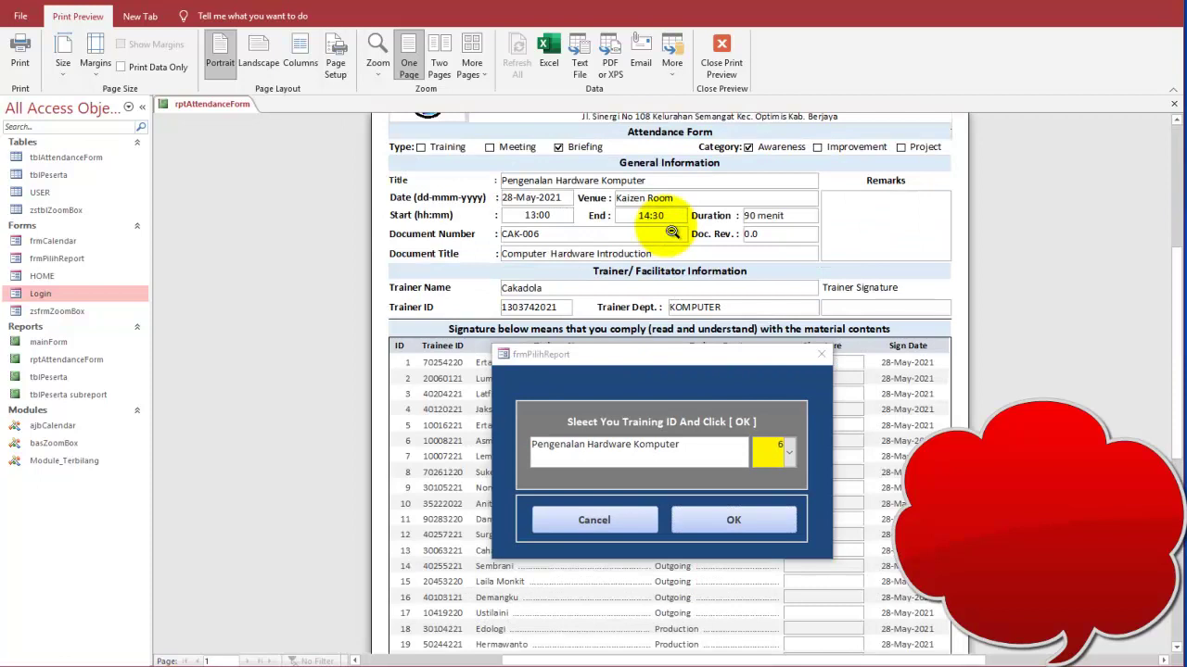
{"action": "left_click", "coordinate": [693, 130]}
Close the frmPilihReport and HOME forms, keeping the attendance report preview open.
{"action": "left_click", "coordinate": [824, 361]}
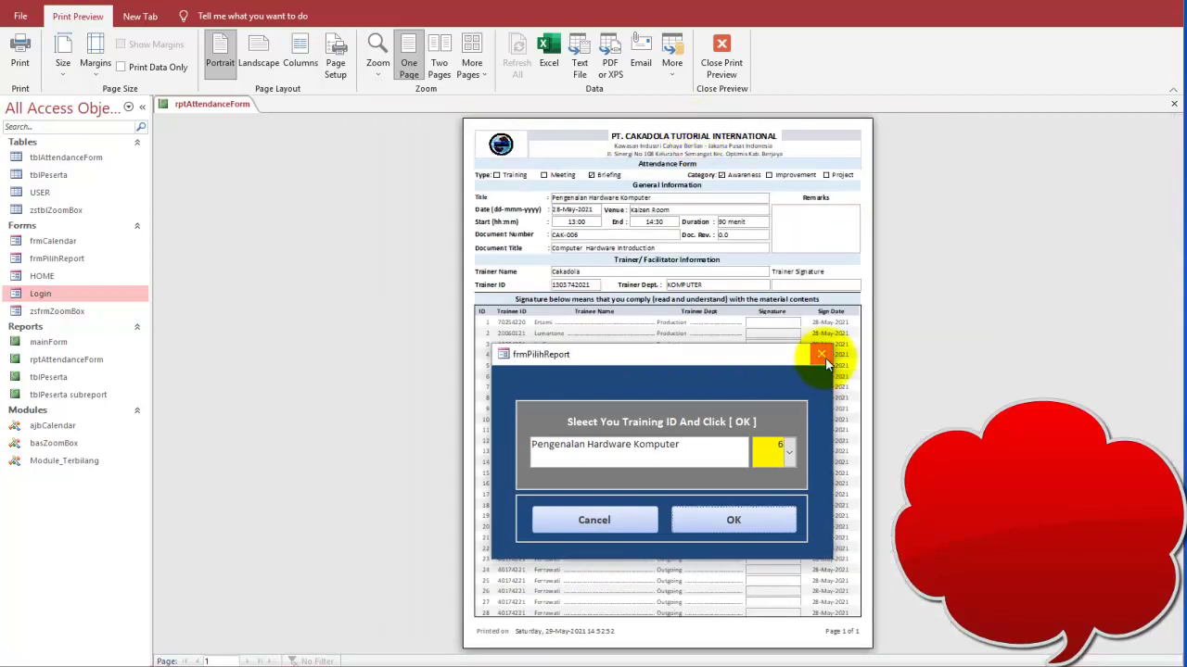
{"action": "left_click", "coordinate": [823, 357]}
{"action": "left_click", "coordinate": [816, 128]}
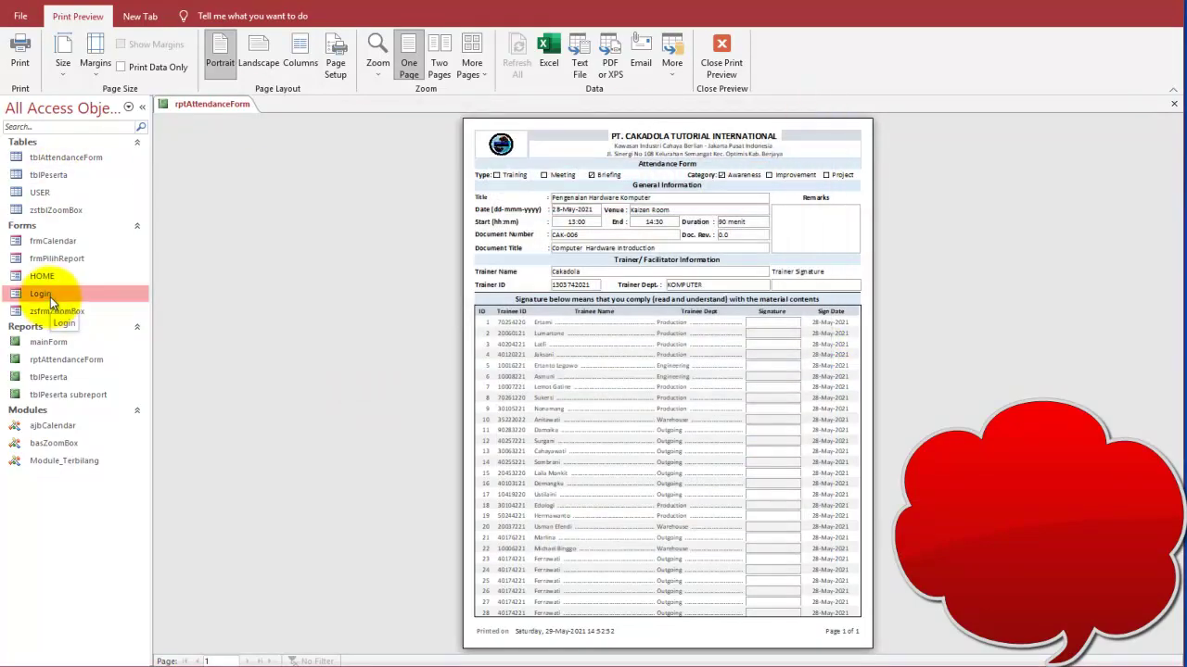
Open the frmPilihReport form in Design View.
{"action": "left_click", "coordinate": [61, 259]}
{"action": "right_click", "coordinate": [66, 258]}
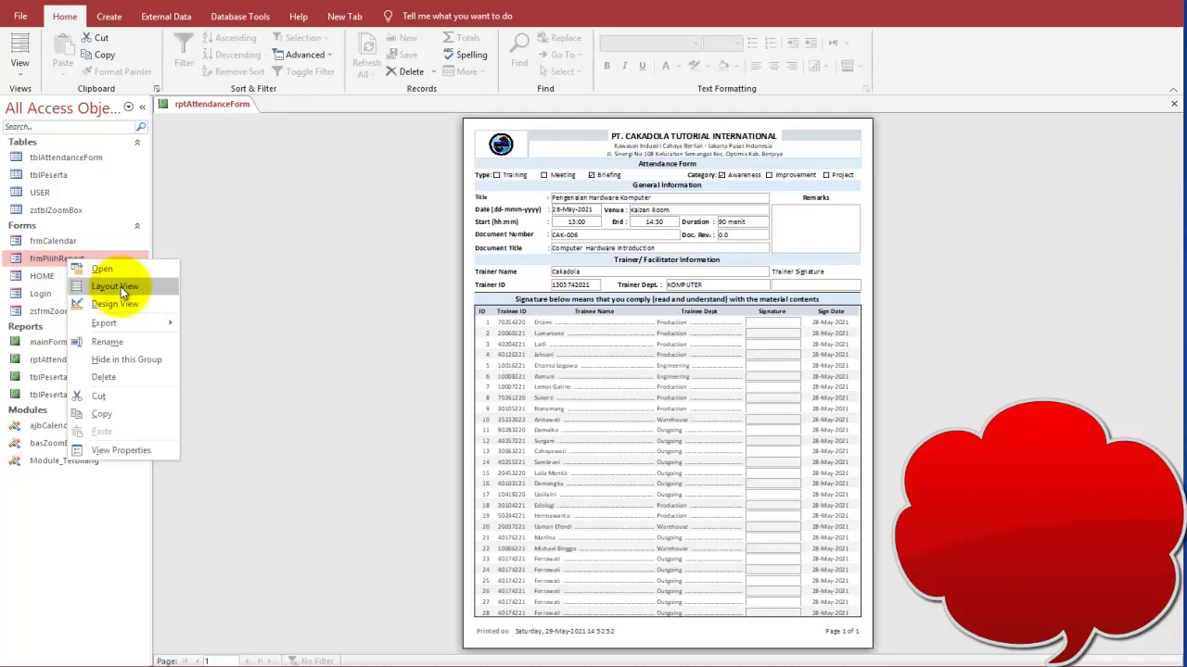
{"action": "left_click", "coordinate": [124, 305]}
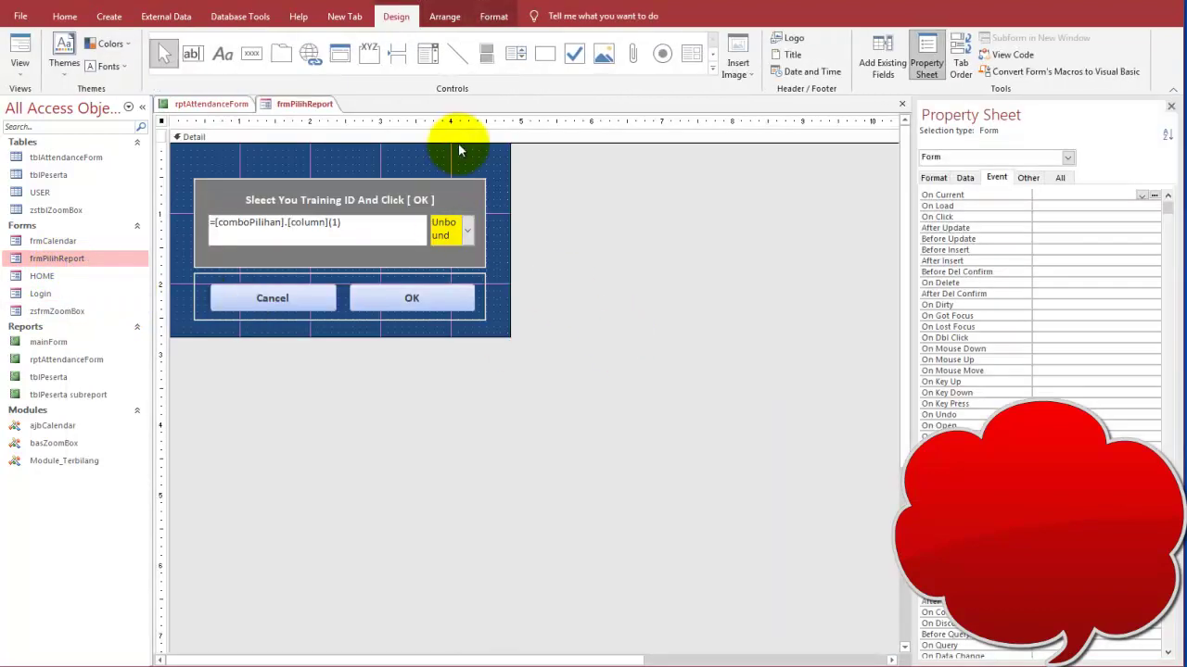
Open the Row Source query of comboPilihan in the Query Builder and enlarge the tblAttendanceForm field list.
{"action": "left_click", "coordinate": [395, 230]}
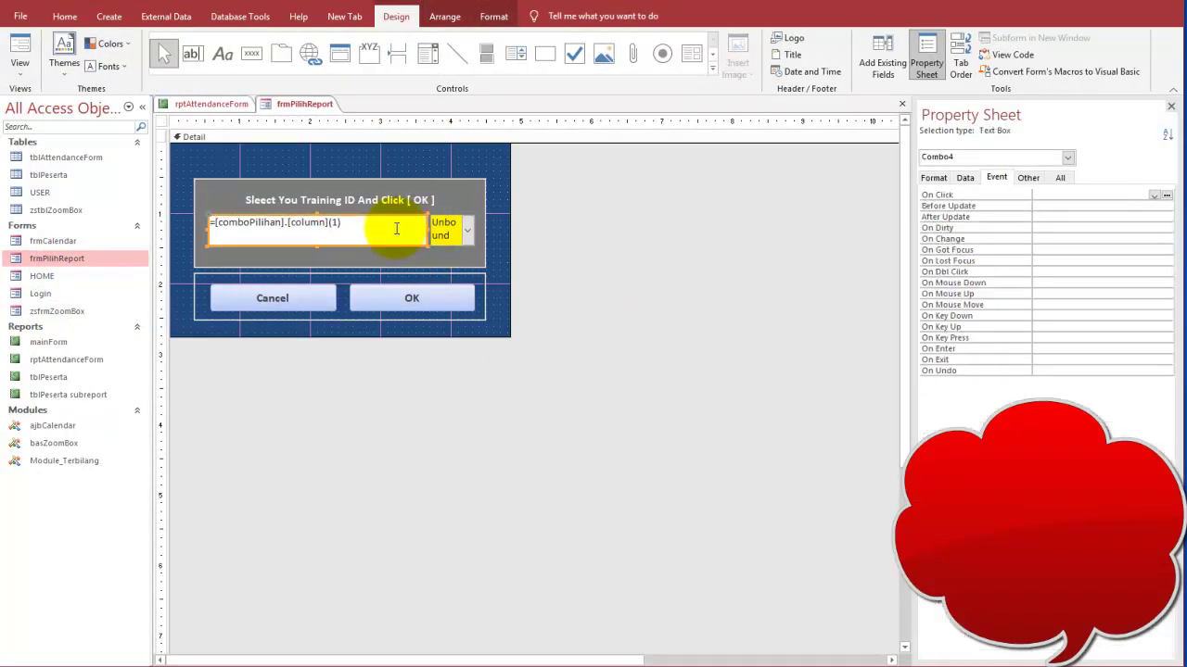
{"action": "left_click", "coordinate": [547, 204]}
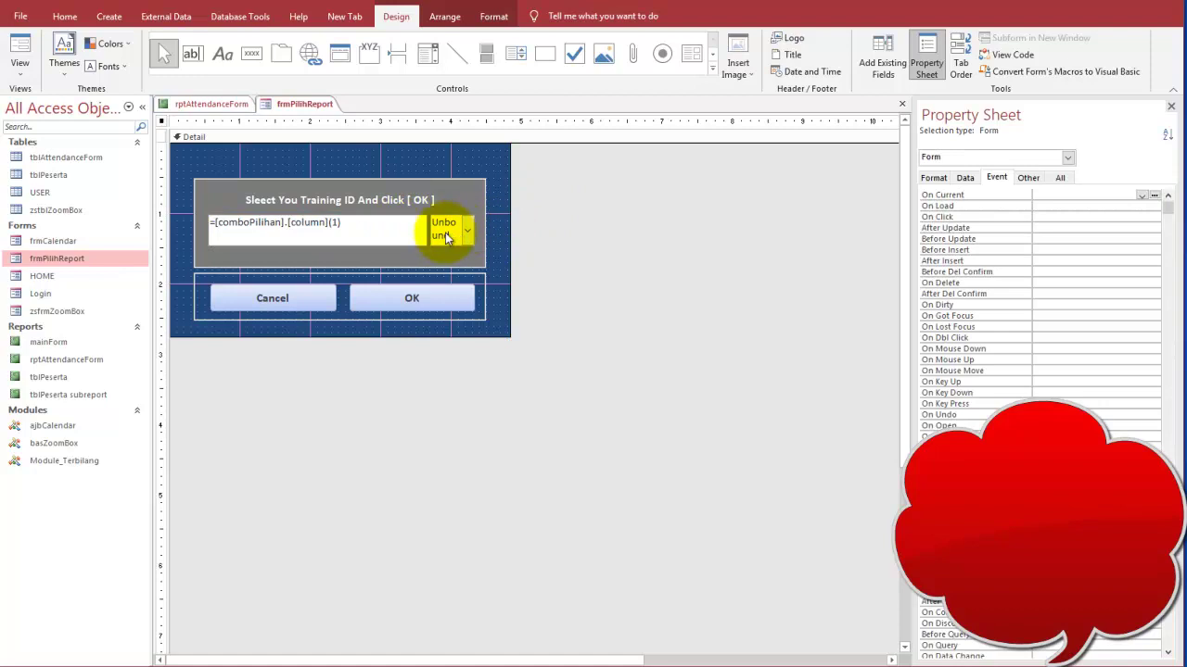
{"action": "left_click", "coordinate": [445, 233]}
{"action": "left_click", "coordinate": [964, 178]}
{"action": "left_click", "coordinate": [1082, 205]}
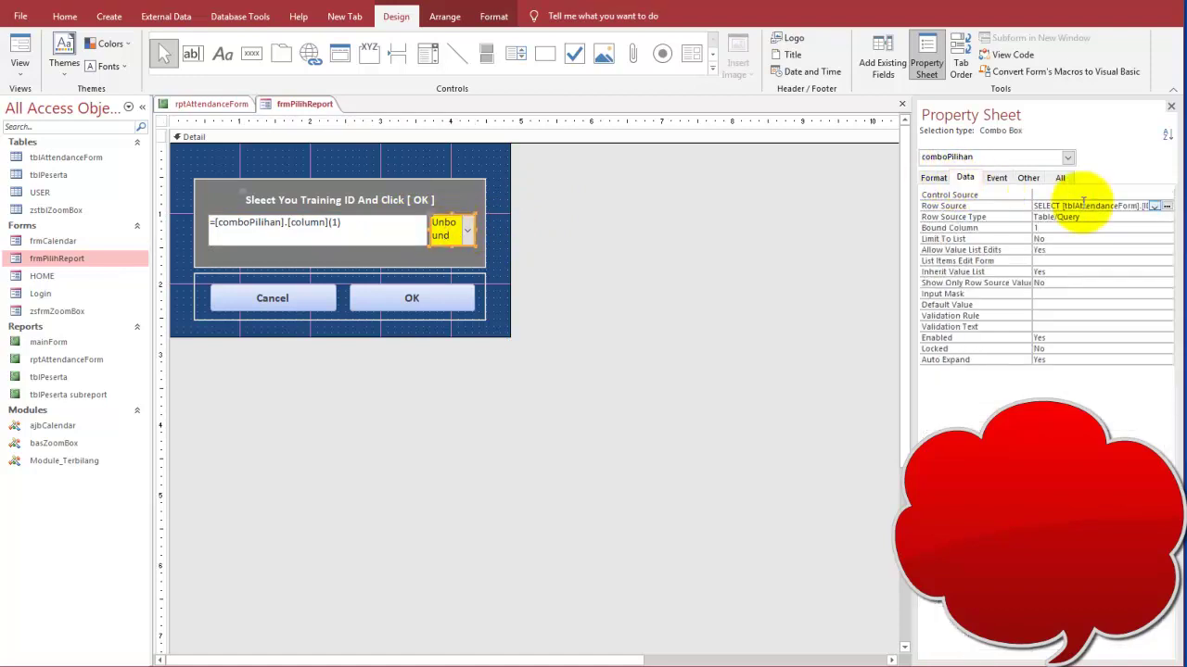
{"action": "left_click", "coordinate": [1167, 206]}
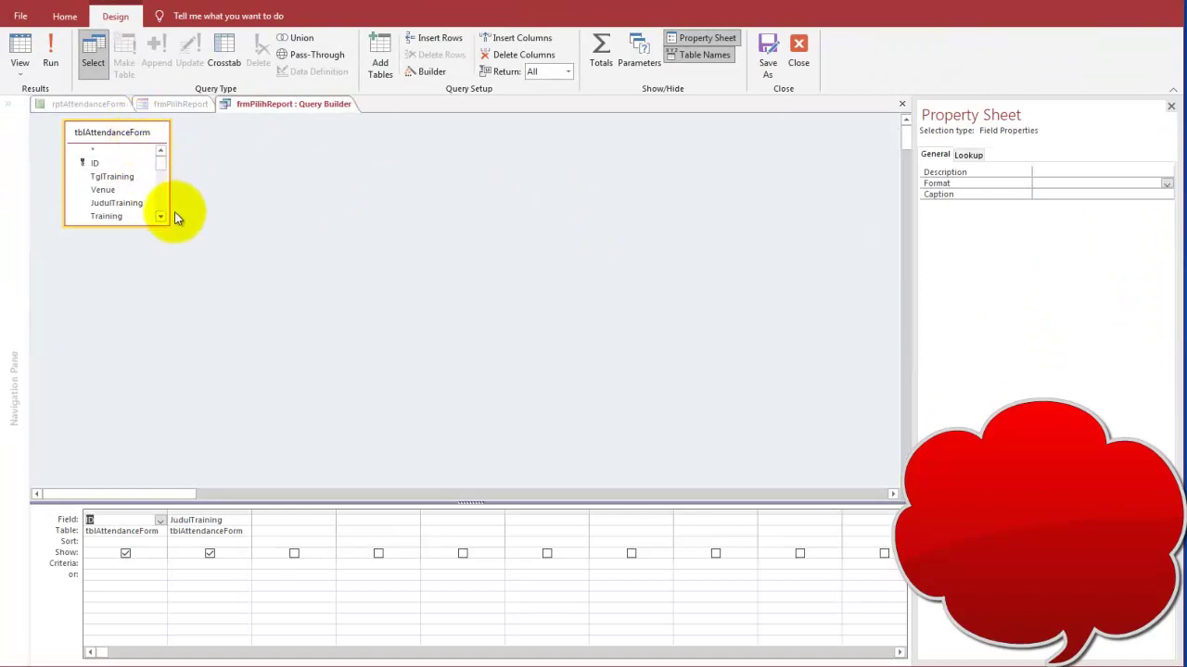
{"action": "left_click_drag", "start_coordinate": [162, 225], "coordinate": [192, 245]}
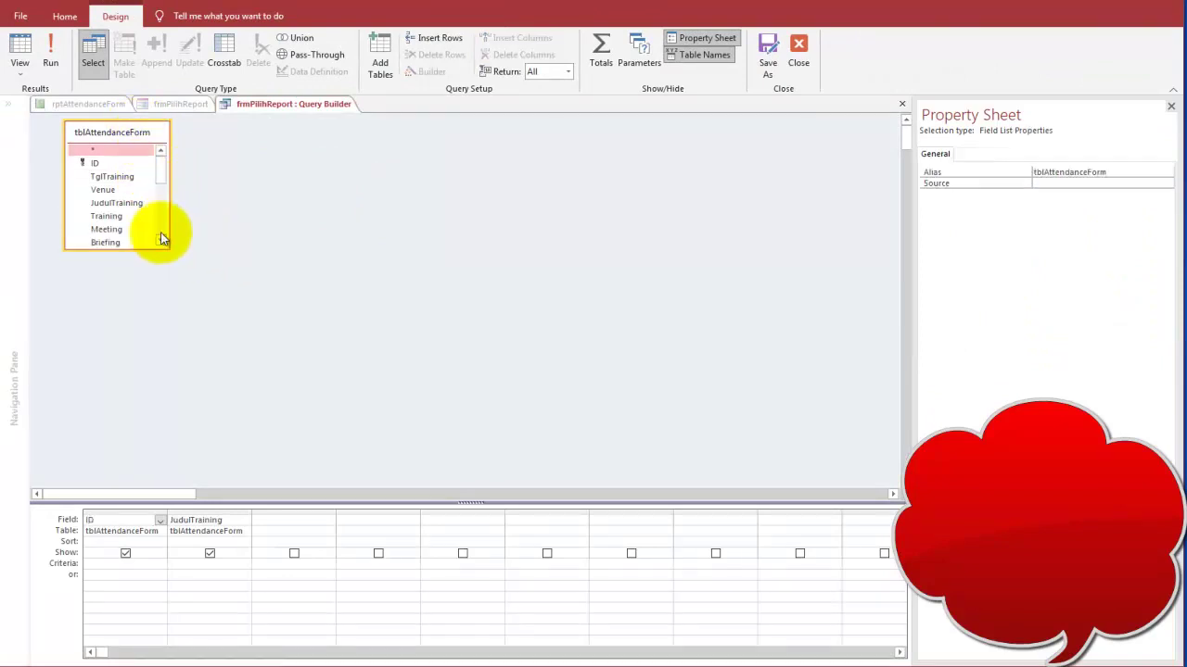
Add Group By totals to the row source query and sort the ID field in Ascending order.
{"action": "left_click", "coordinate": [146, 544]}
{"action": "left_click", "coordinate": [601, 56]}
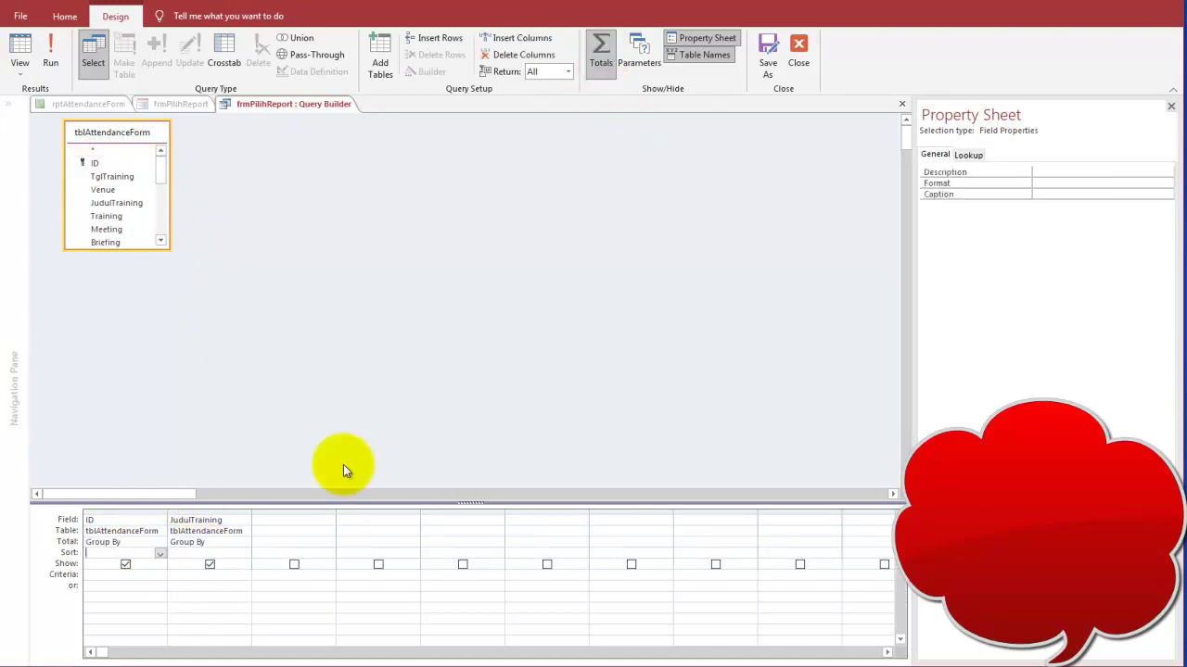
{"action": "left_click", "coordinate": [159, 553]}
{"action": "left_click", "coordinate": [139, 564]}
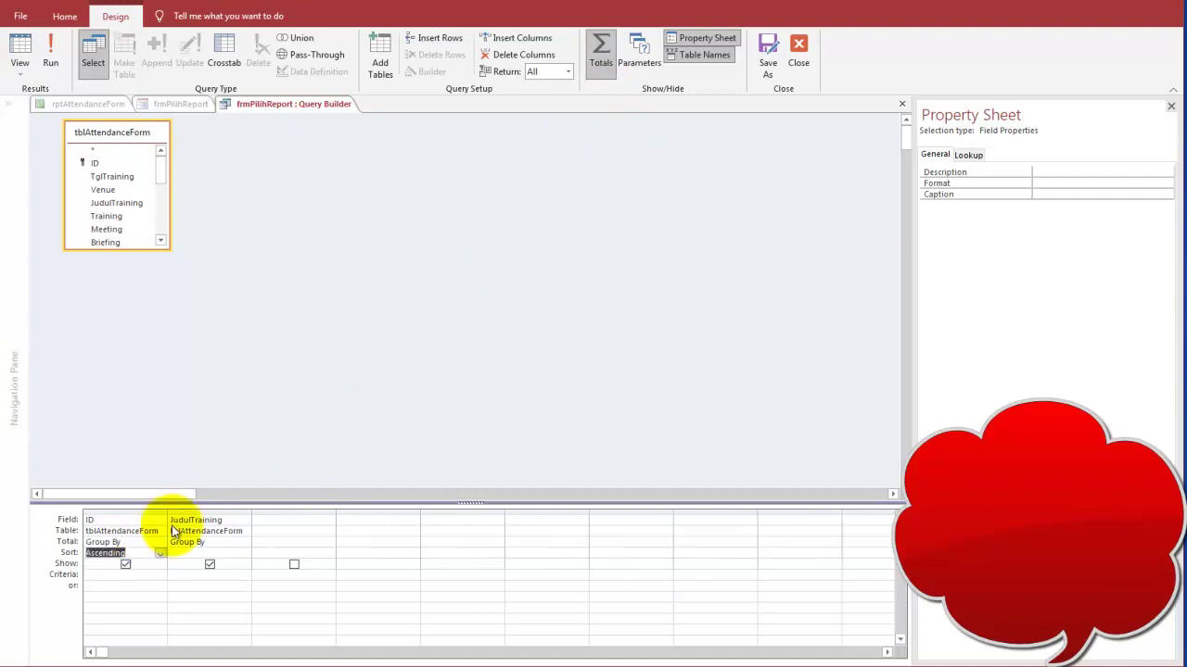
Check the query's training list in Datasheet View, fit the ID column width, and close the Query Builder keeping the changes.
{"action": "left_click", "coordinate": [19, 43]}
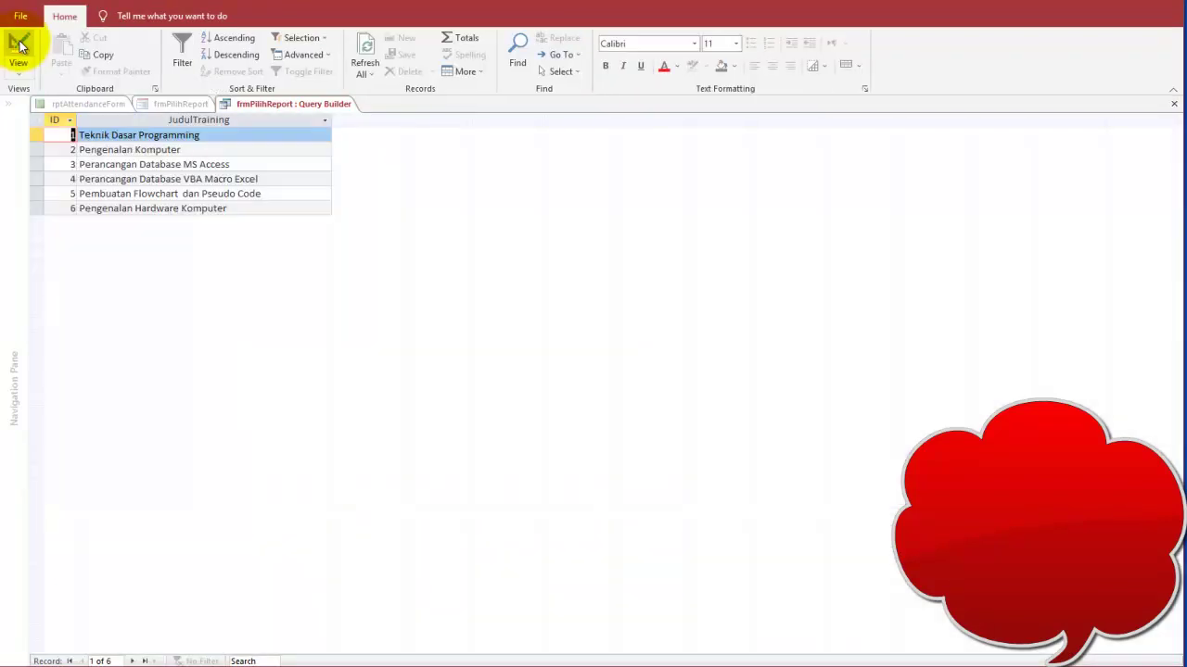
{"action": "double_click", "coordinate": [80, 117]}
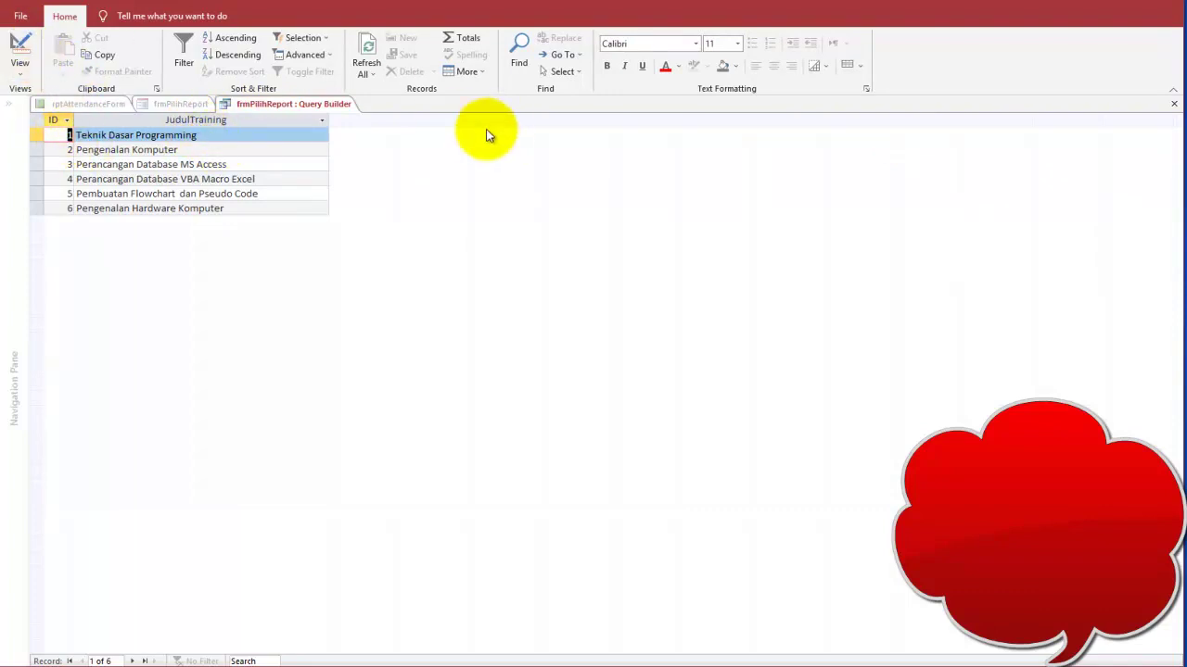
{"action": "left_click", "coordinate": [22, 45]}
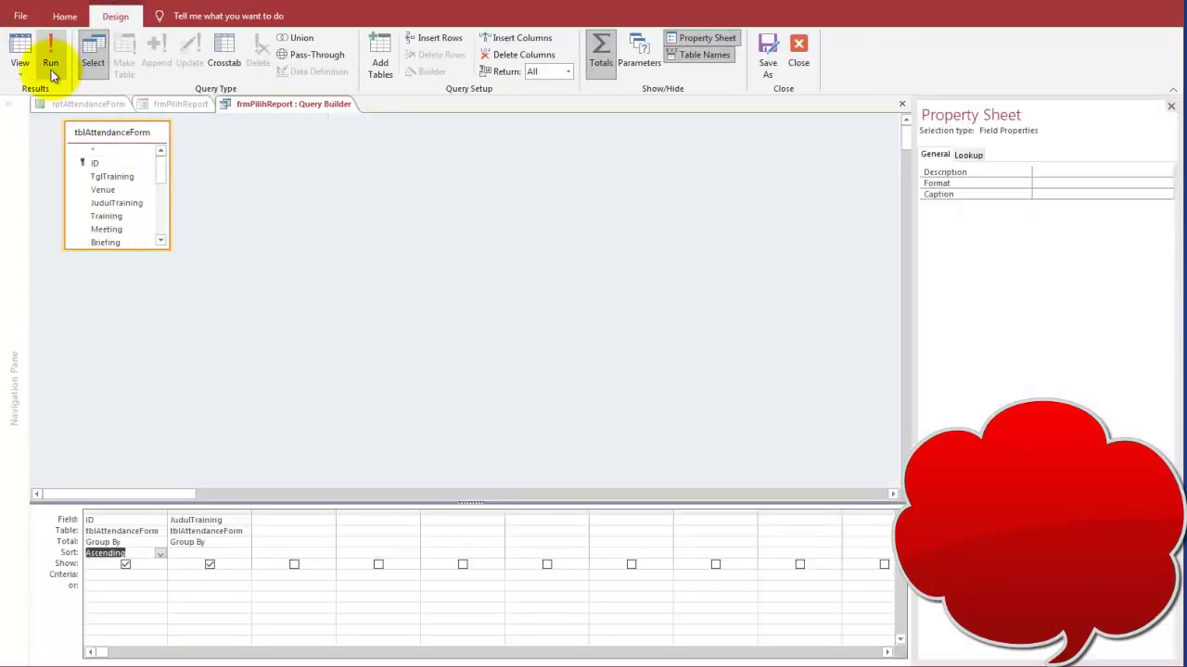
{"action": "left_click", "coordinate": [21, 44]}
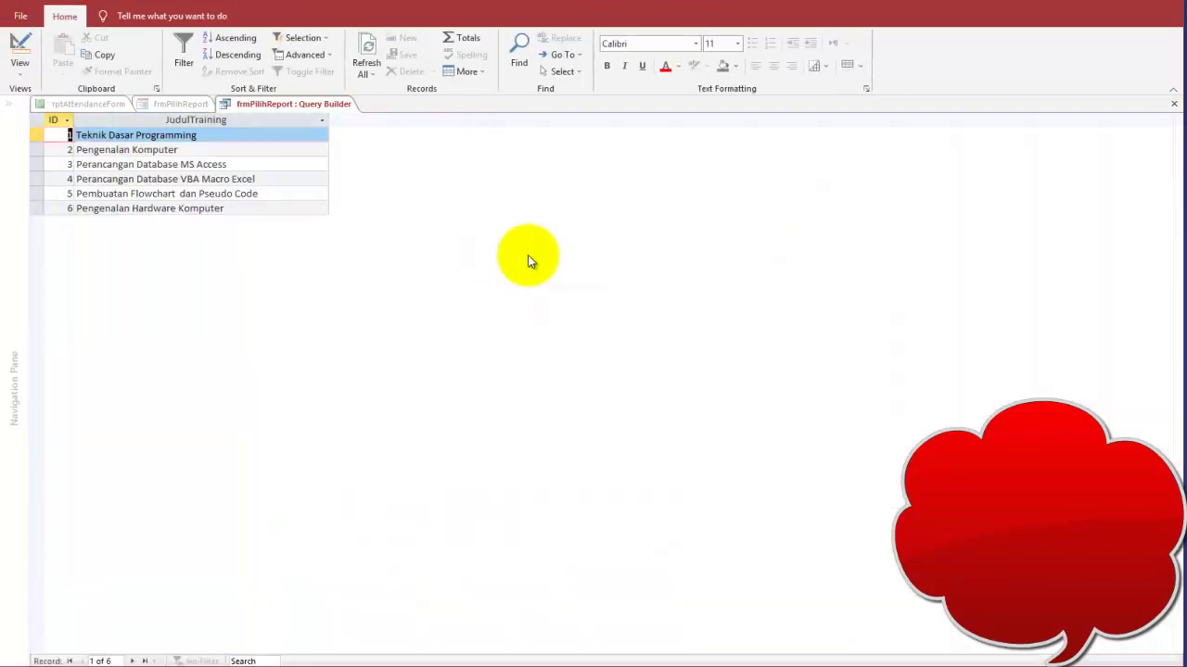
{"action": "left_click", "coordinate": [1174, 104]}
View frmPilihReport in Form View, return it to Design View, and close the HOME form.
{"action": "left_click", "coordinate": [20, 46]}
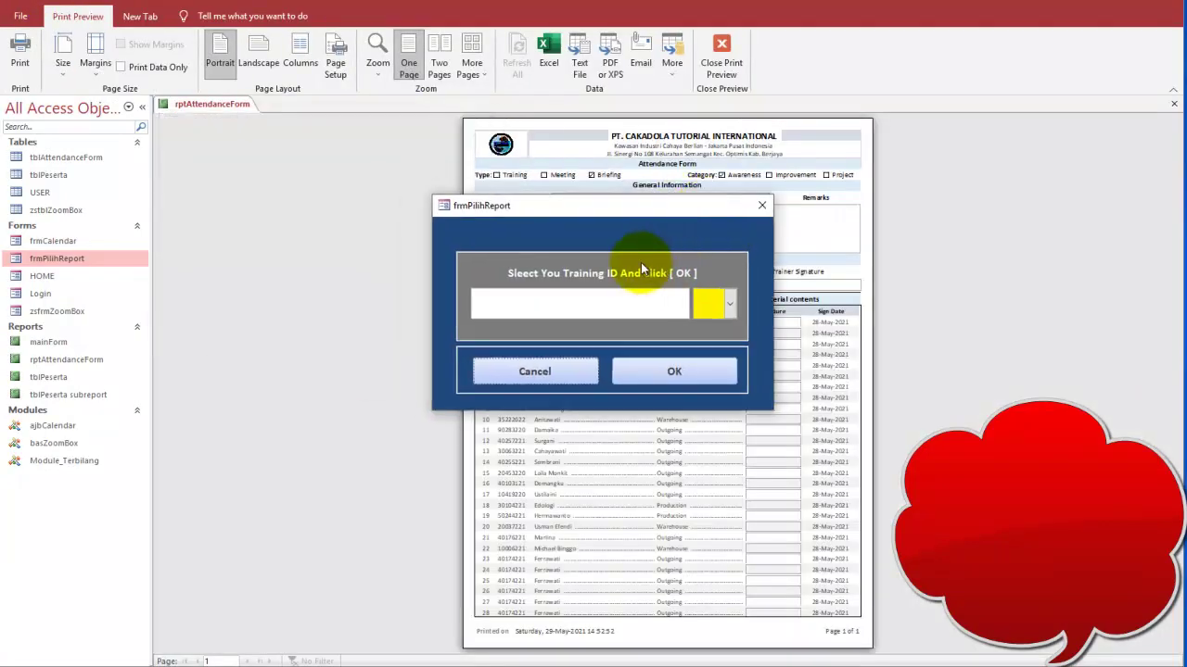
{"action": "right_click", "coordinate": [619, 241]}
{"action": "left_click", "coordinate": [655, 274]}
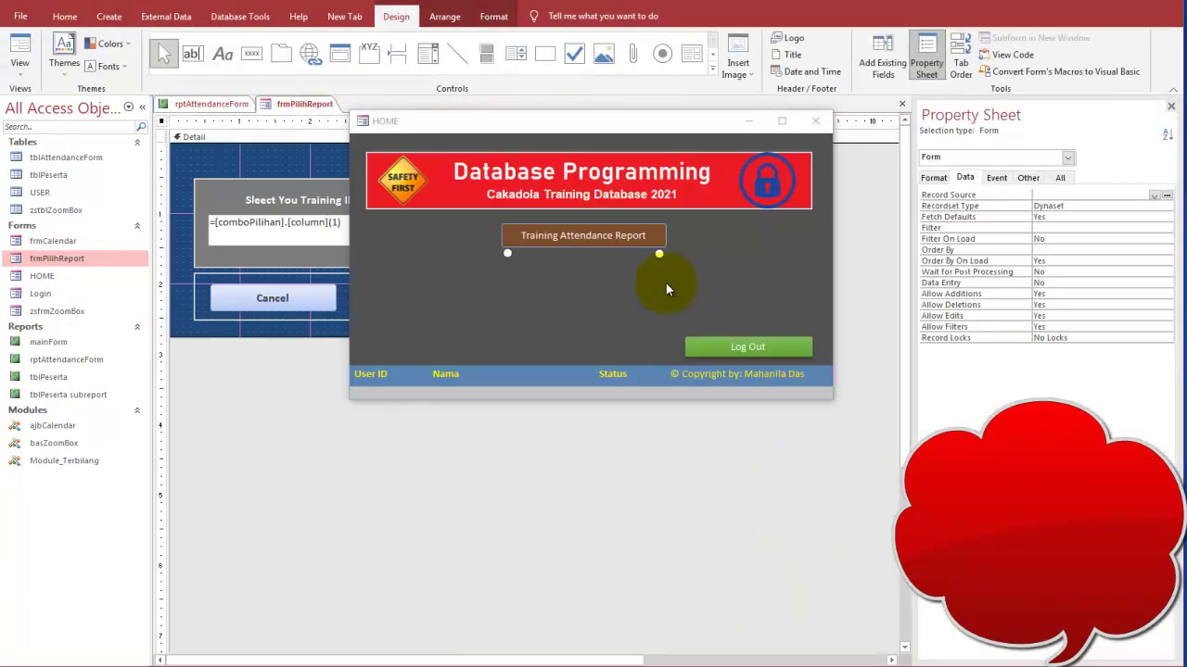
{"action": "left_click", "coordinate": [816, 120]}
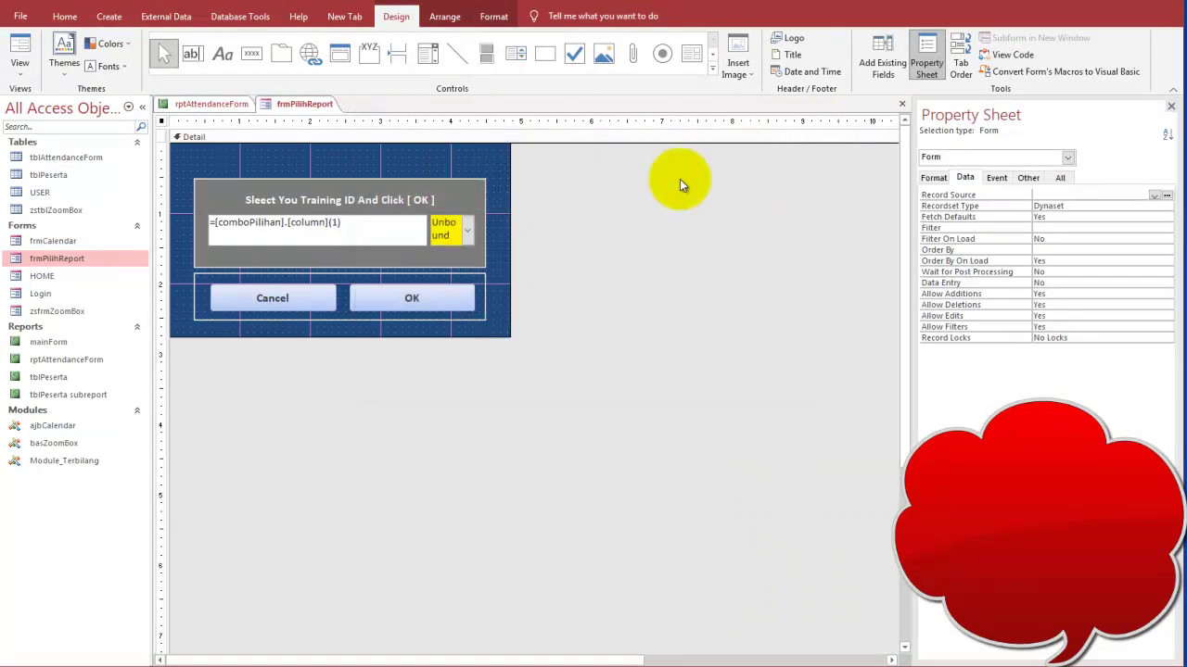
Examine the data properties of comboPilihan and the Control Source of the training title text box.
{"action": "left_click", "coordinate": [469, 231]}
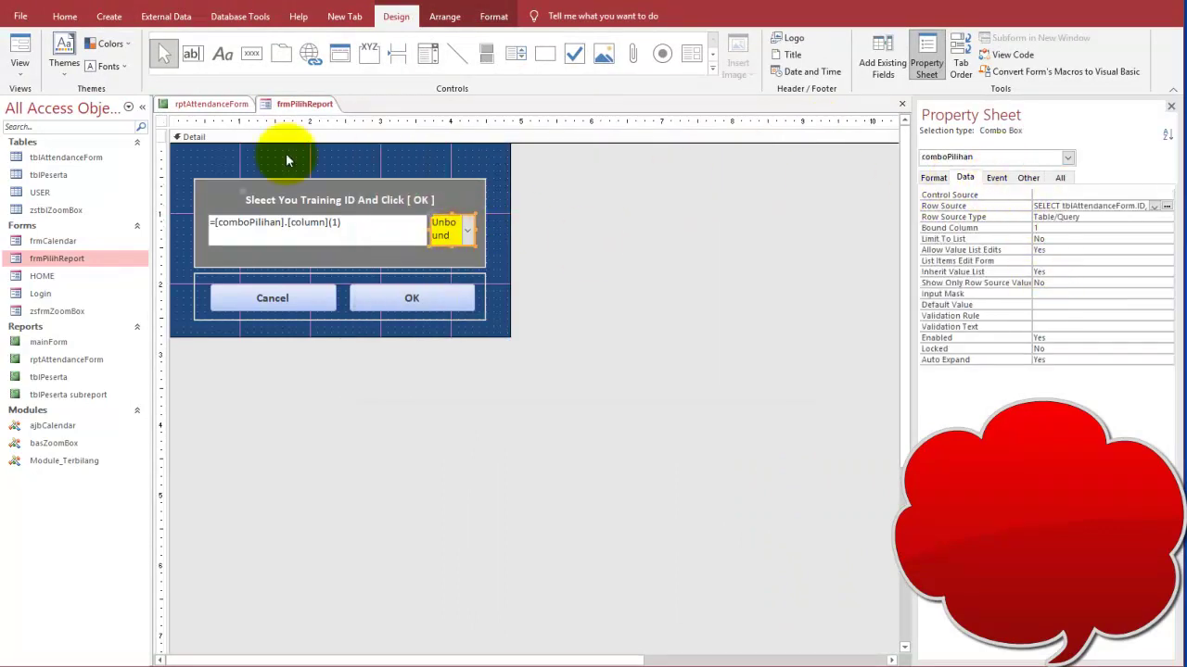
{"action": "left_click", "coordinate": [402, 229]}
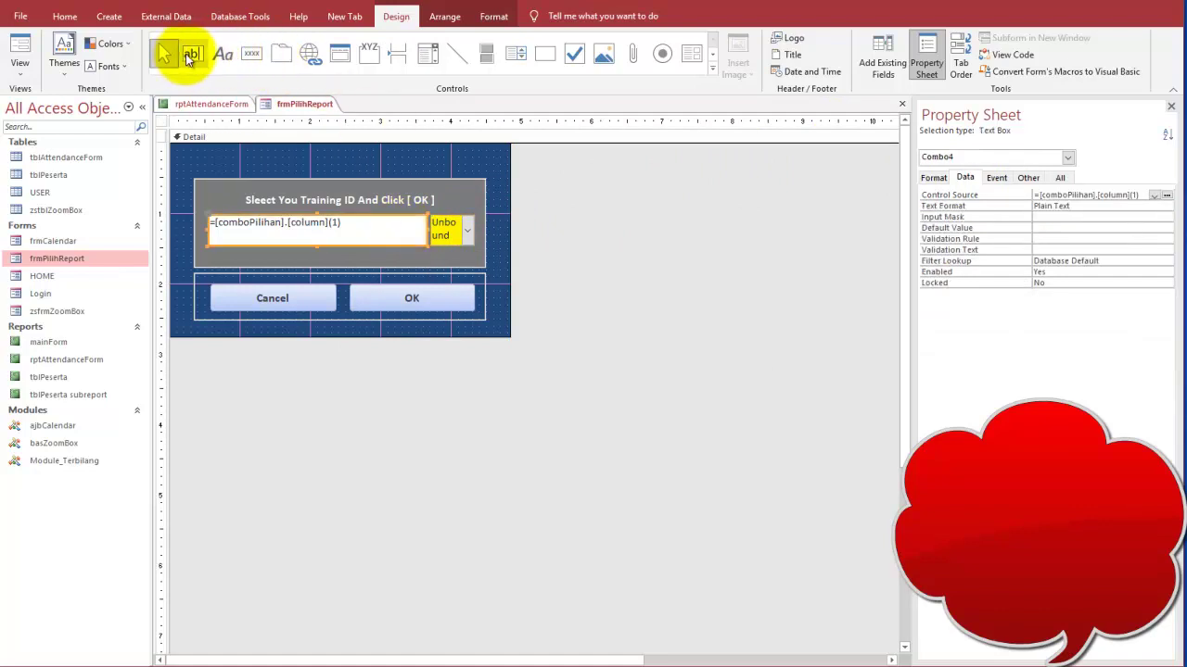
{"action": "left_click", "coordinate": [271, 167]}
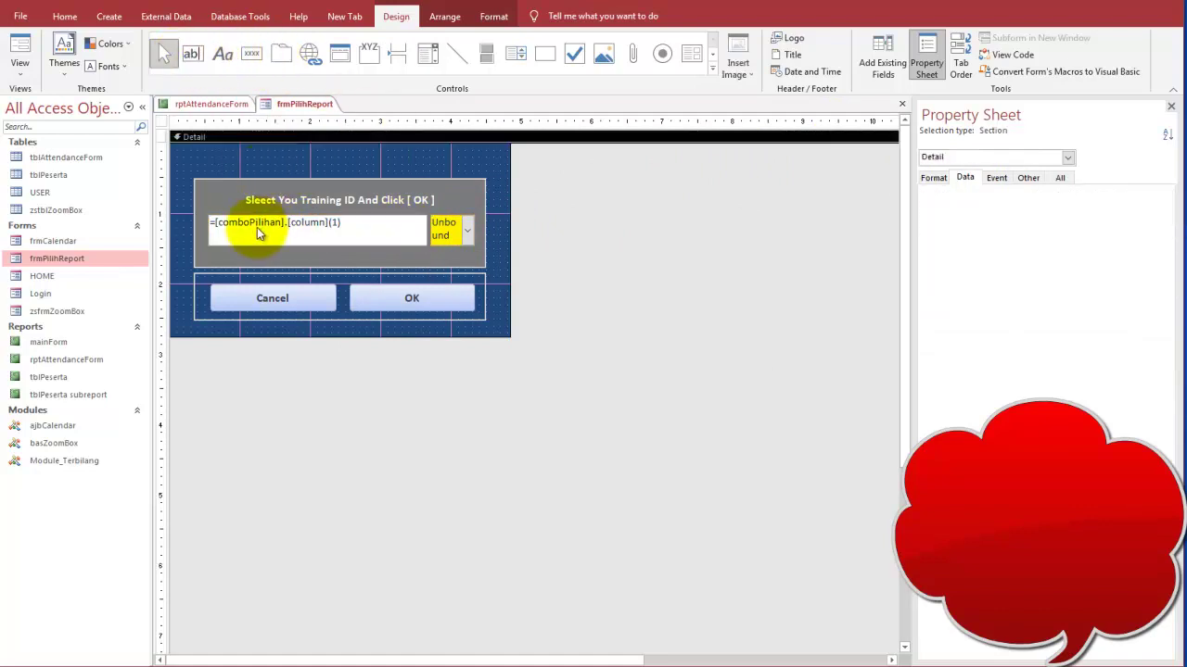
{"action": "left_click", "coordinate": [257, 227]}
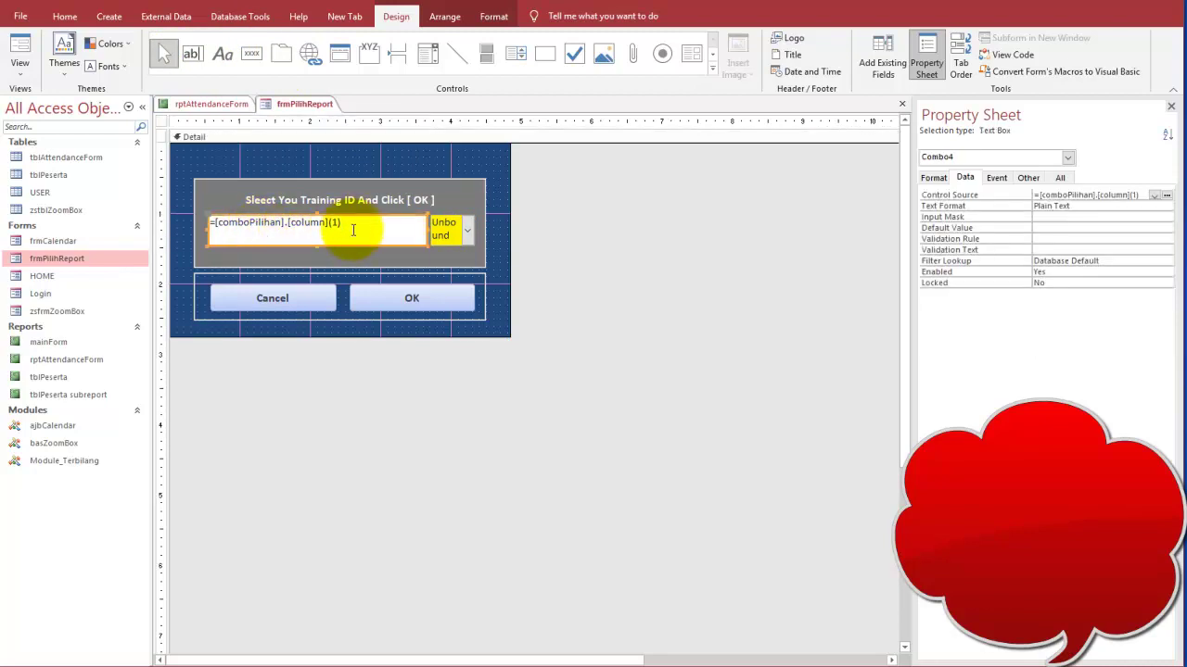
Set Column Heads to Yes for comboPilihan and widen the Property Sheet.
{"action": "left_click", "coordinate": [446, 236]}
{"action": "left_click", "coordinate": [932, 178]}
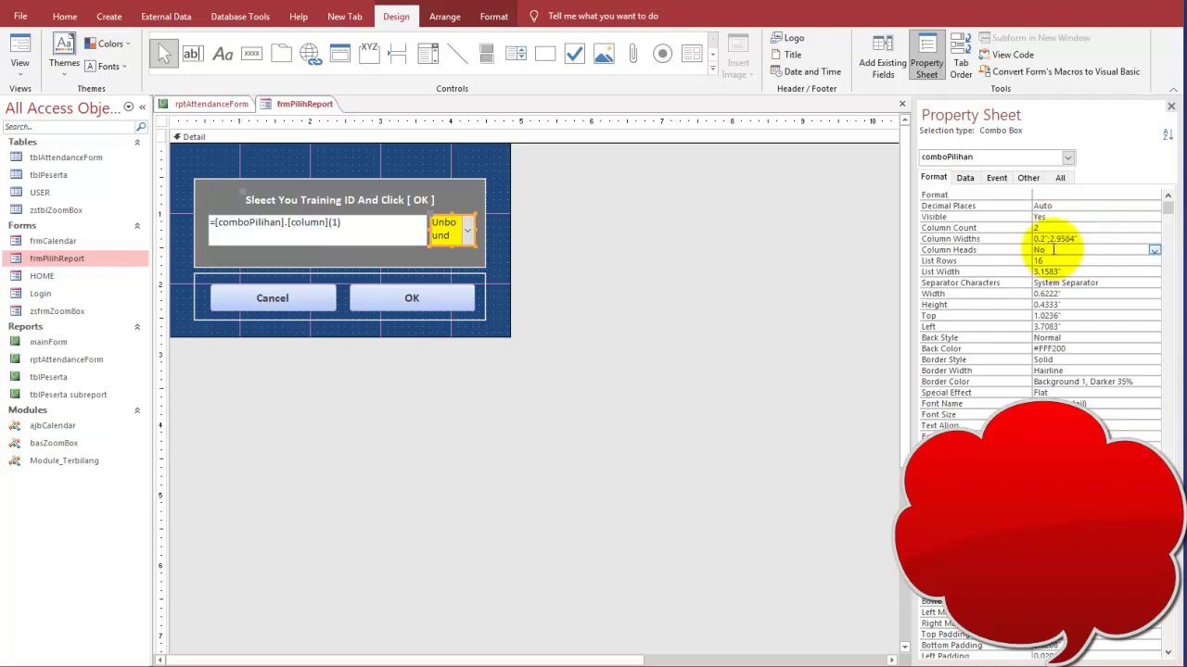
{"action": "left_click", "coordinate": [1154, 251]}
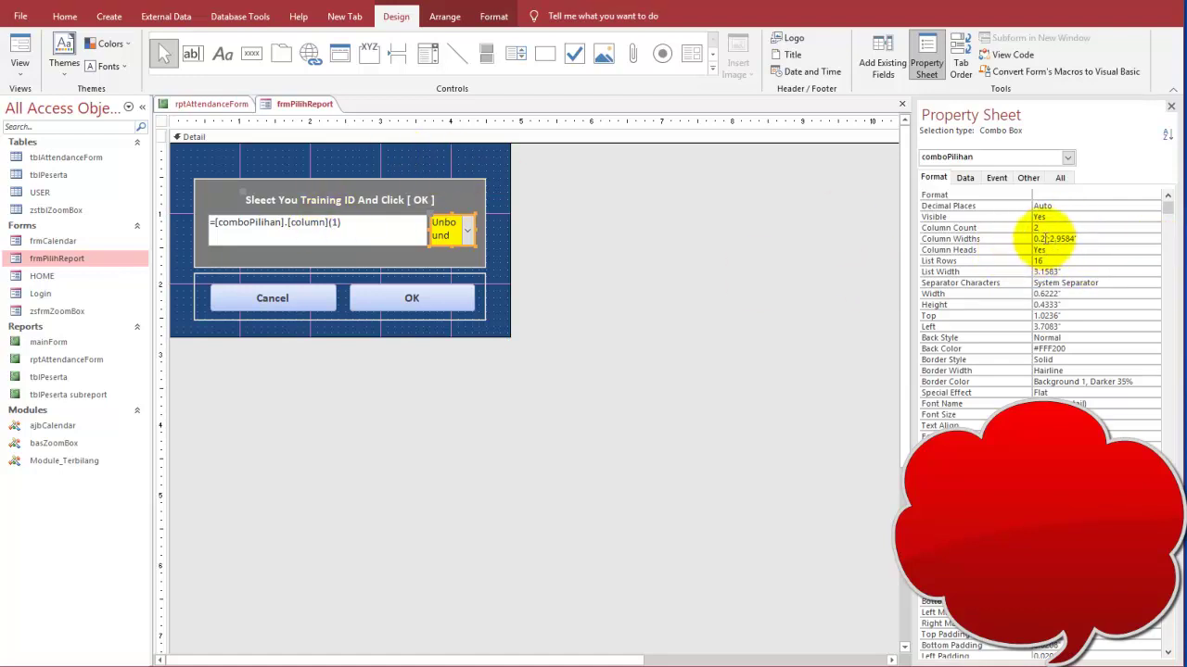
{"action": "left_click", "coordinate": [1040, 239]}
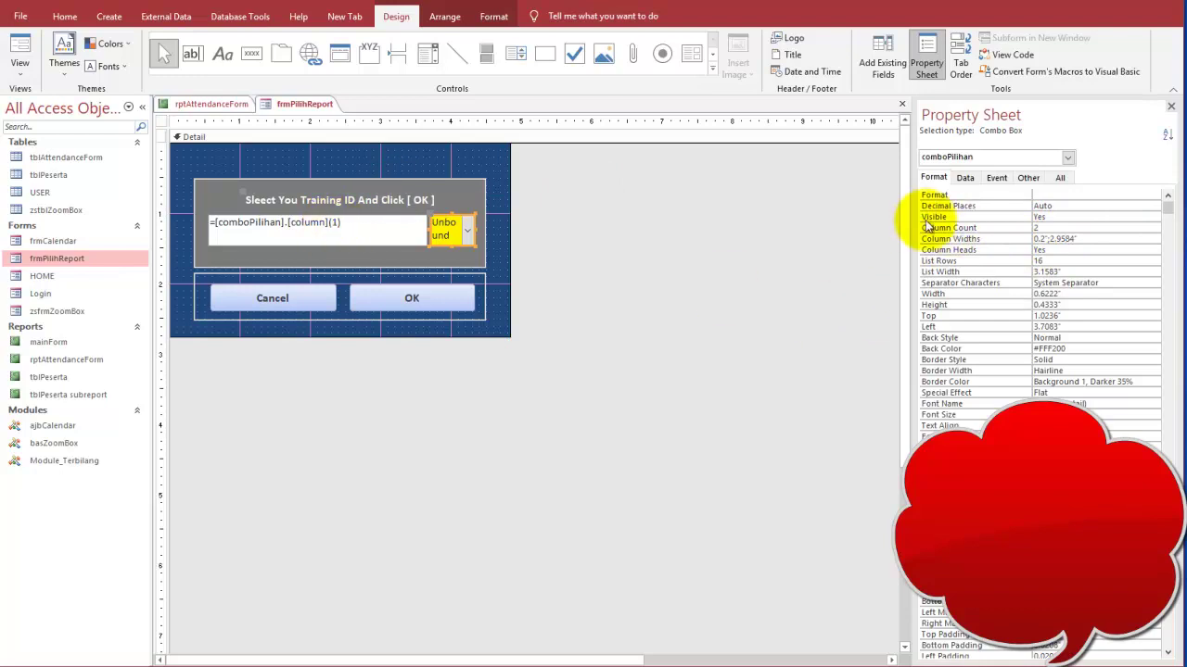
{"action": "left_click_drag", "start_coordinate": [902, 222], "coordinate": [576, 250]}
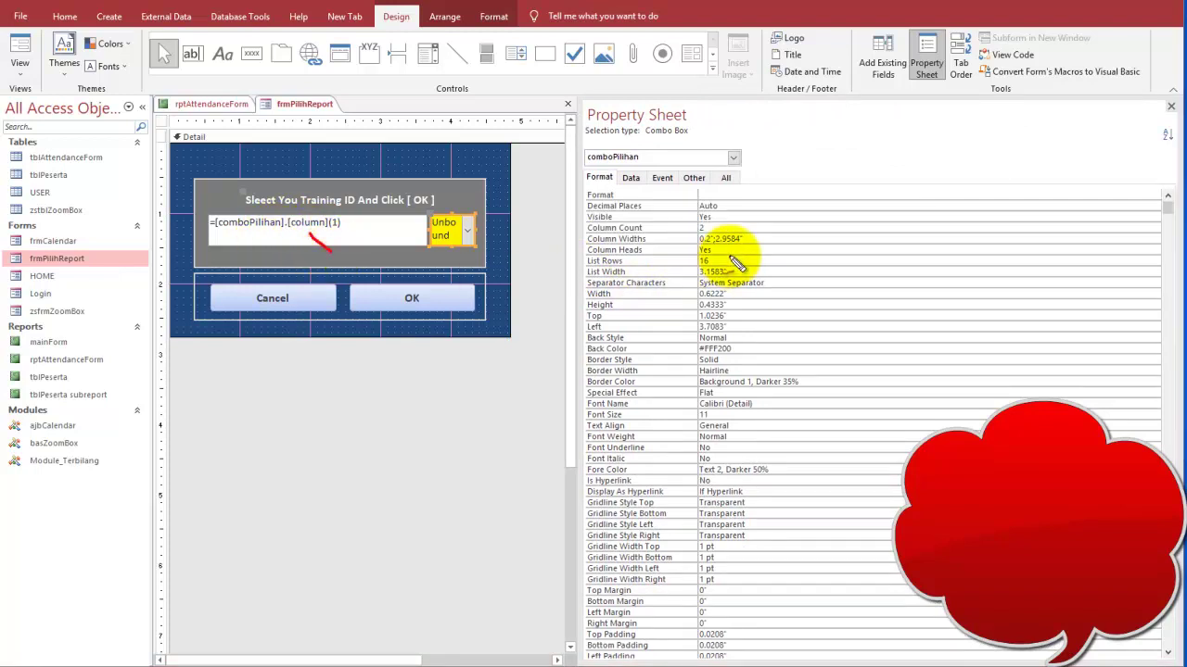
{"action": "mouse_move", "coordinate": [714, 253]}
{"action": "left_mouse_down"}
{"action": "mouse_move", "coordinate": [734, 242]}
{"action": "mouse_move", "coordinate": [707, 244]}
{"action": "mouse_move", "coordinate": [795, 192]}
{"action": "mouse_move", "coordinate": [834, 193]}
{"action": "left_mouse_up"}
{"action": "left_click_drag", "start_coordinate": [844, 169], "coordinate": [854, 214]}
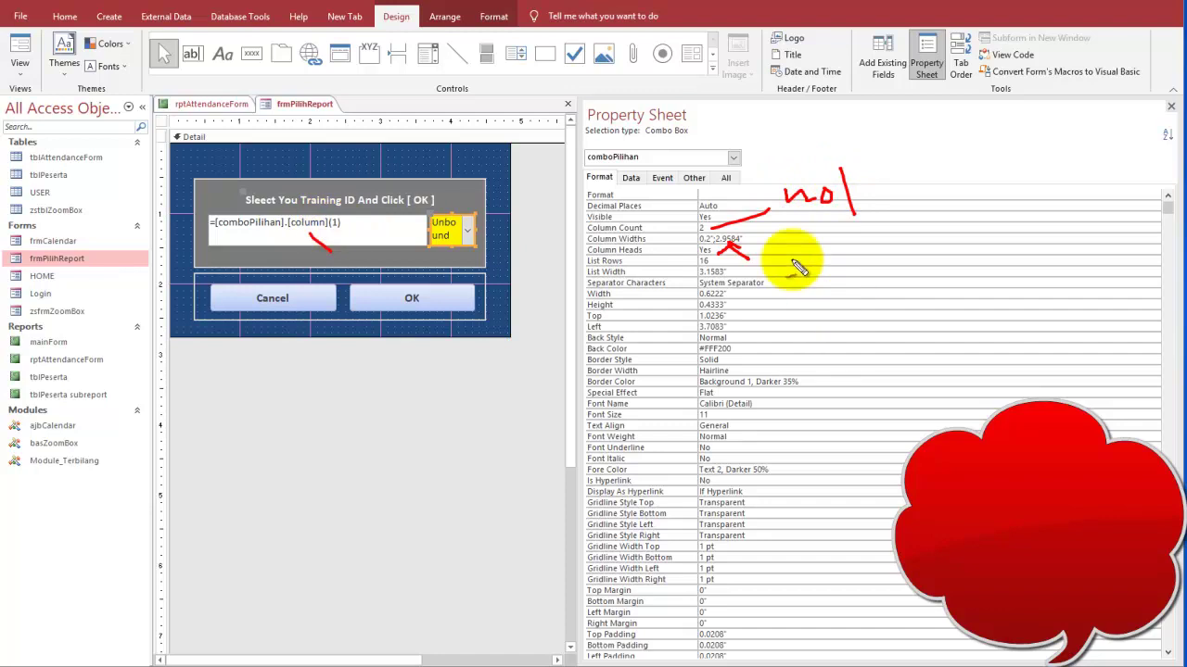
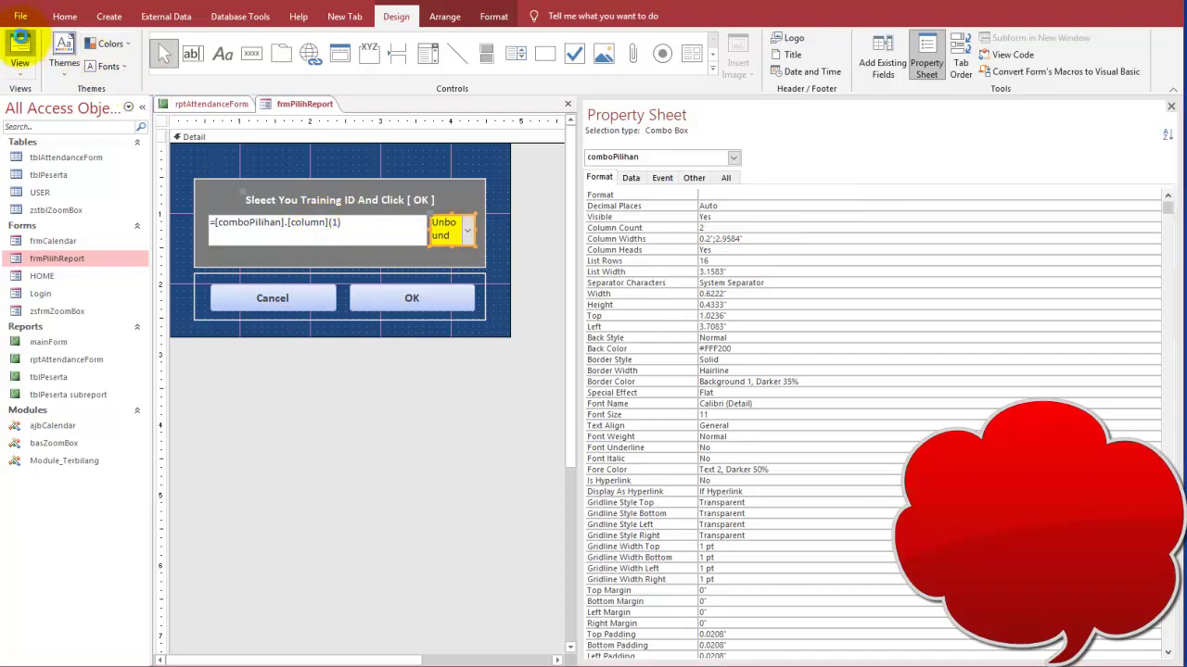
Test the selector in Form View with trainings 2 and 4, and preview the report for training 6, Pengenalan Hardware Komputer.
{"action": "left_click", "coordinate": [23, 43]}
{"action": "left_click", "coordinate": [456, 226]}
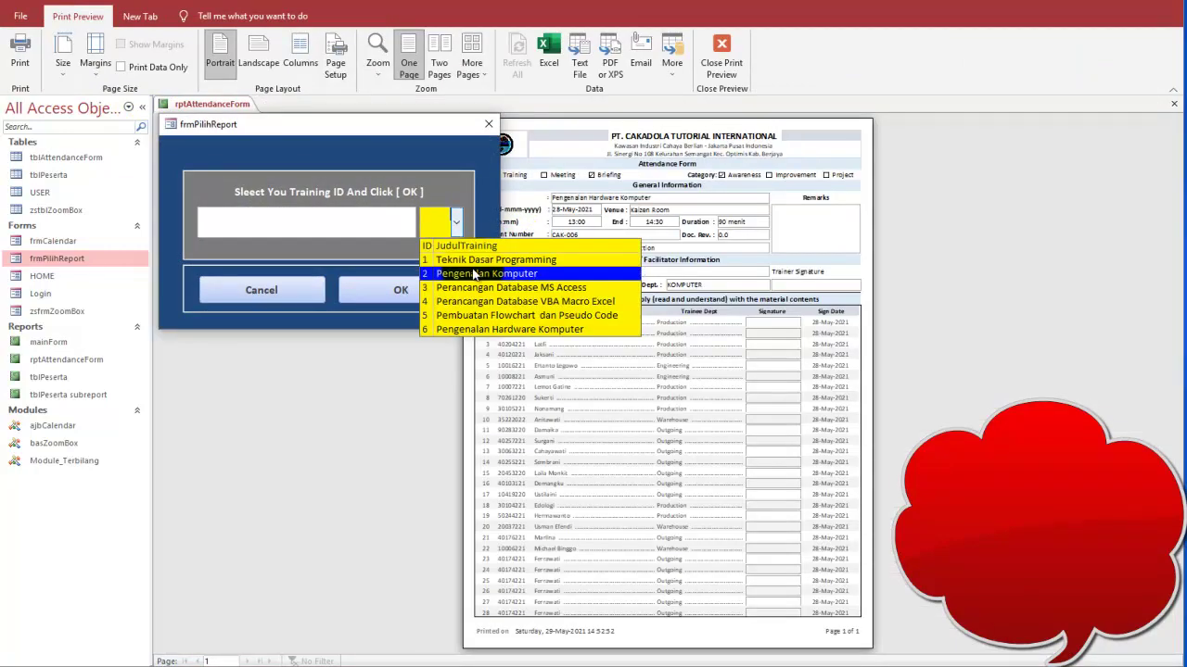
{"action": "left_click", "coordinate": [470, 280]}
{"action": "left_click", "coordinate": [452, 219]}
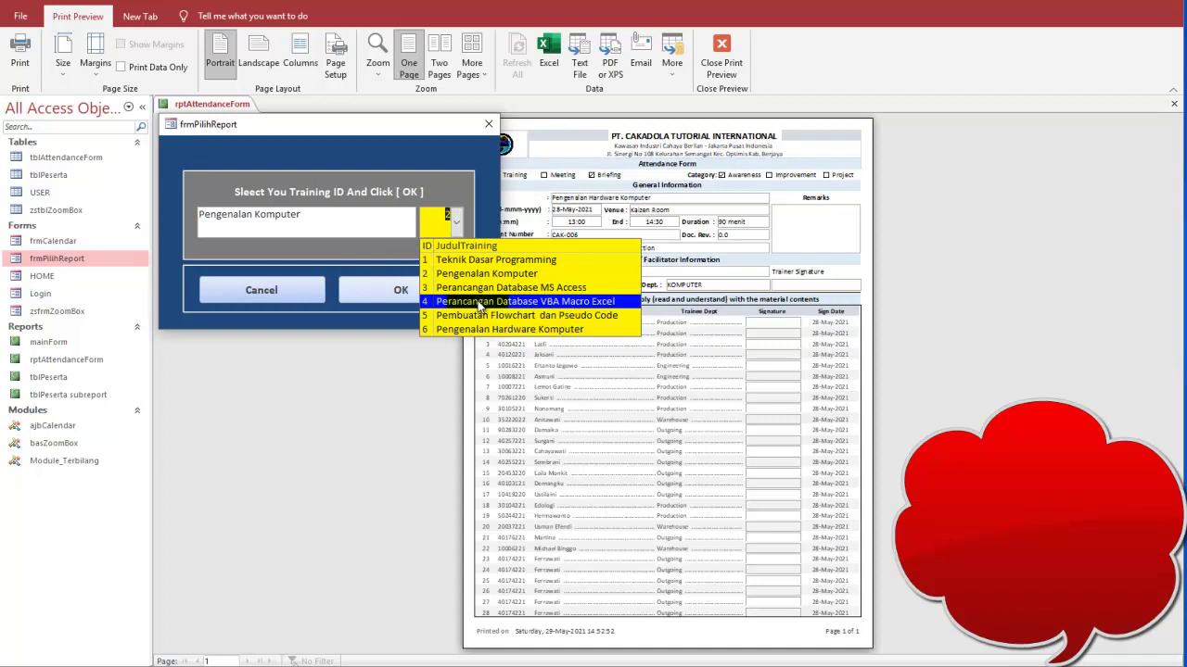
{"action": "left_click", "coordinate": [482, 304]}
{"action": "left_click", "coordinate": [455, 224]}
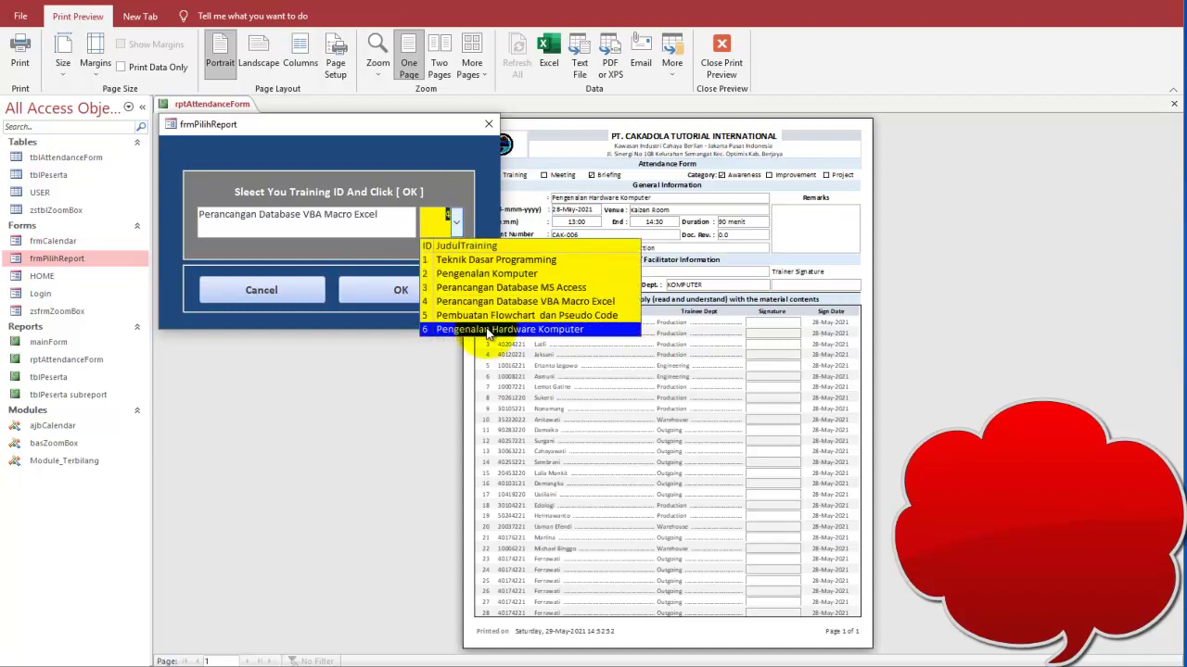
{"action": "left_click", "coordinate": [488, 330]}
{"action": "left_click_drag", "start_coordinate": [389, 124], "coordinate": [448, 204]}
{"action": "left_click", "coordinate": [489, 374]}
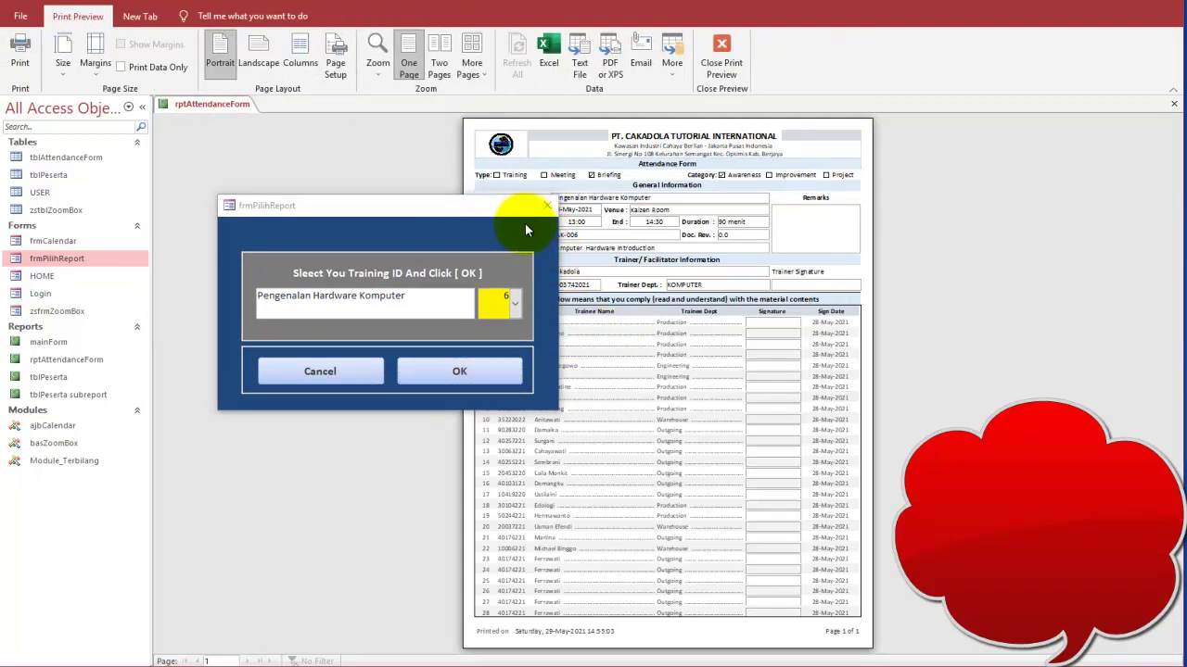
Preview the attendance report for training 3, Perancangan Database MS Access, and move the selector form clear of the report's data.
{"action": "left_click", "coordinate": [514, 304]}
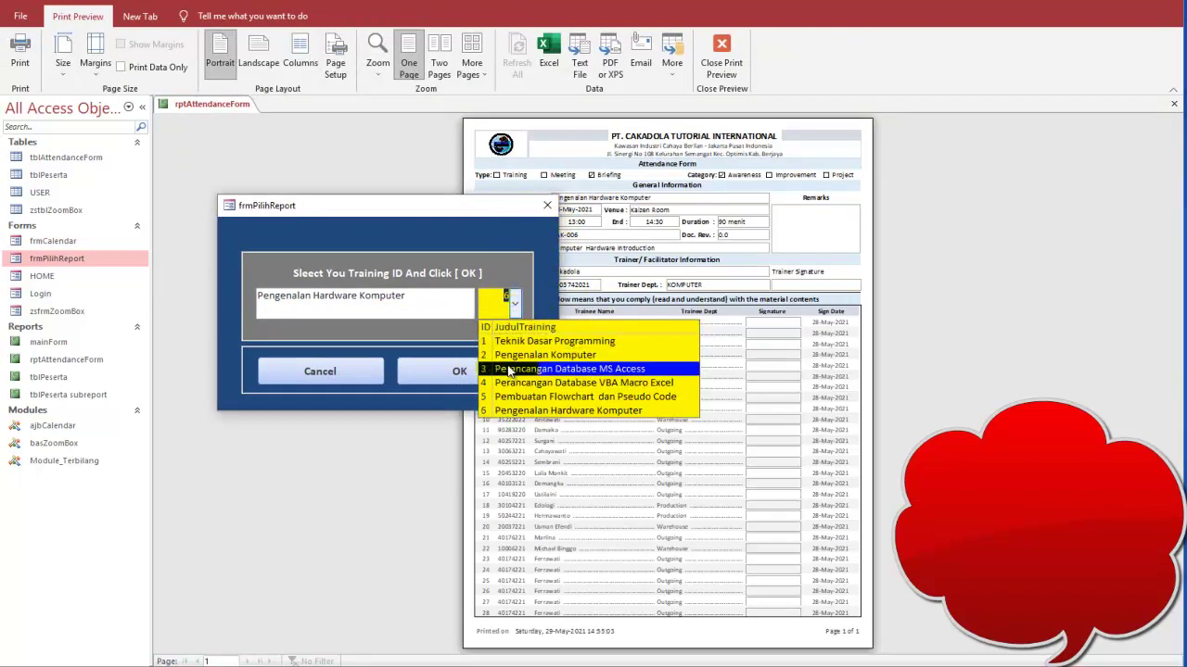
{"action": "left_click", "coordinate": [508, 369]}
{"action": "left_click", "coordinate": [492, 373]}
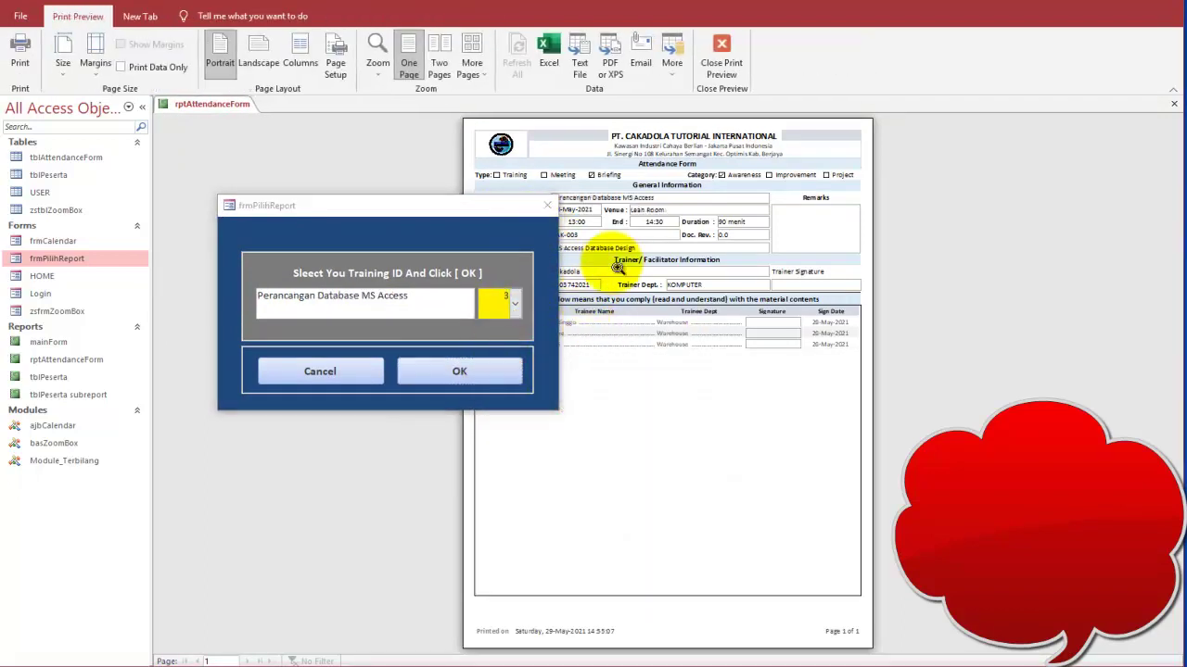
{"action": "left_click_drag", "start_coordinate": [496, 211], "coordinate": [757, 388]}
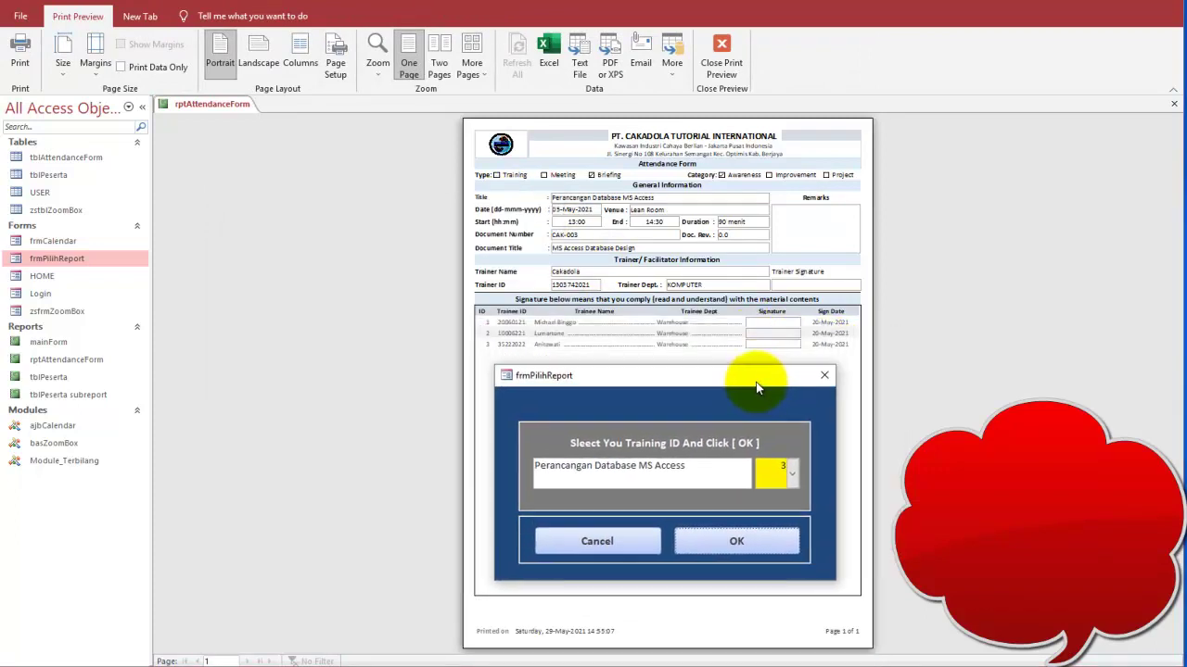
Return frmPilihReport to Design View and close the HOME form.
{"action": "right_click", "coordinate": [757, 388]}
{"action": "left_click", "coordinate": [769, 410]}
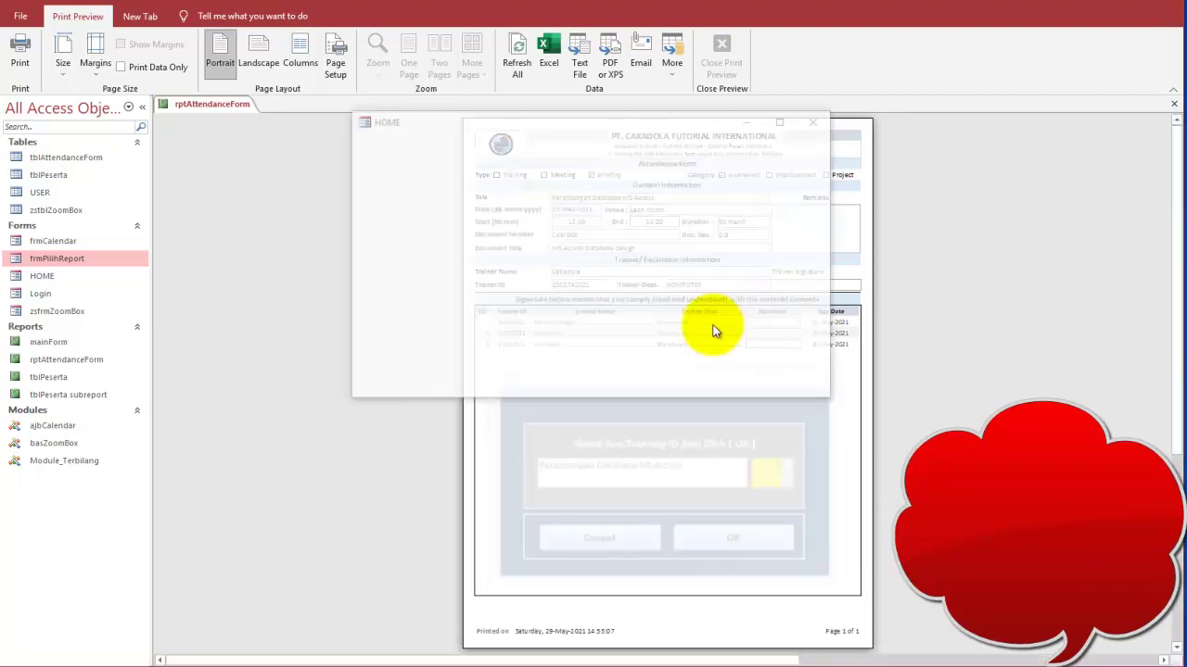
{"action": "left_click", "coordinate": [820, 118]}
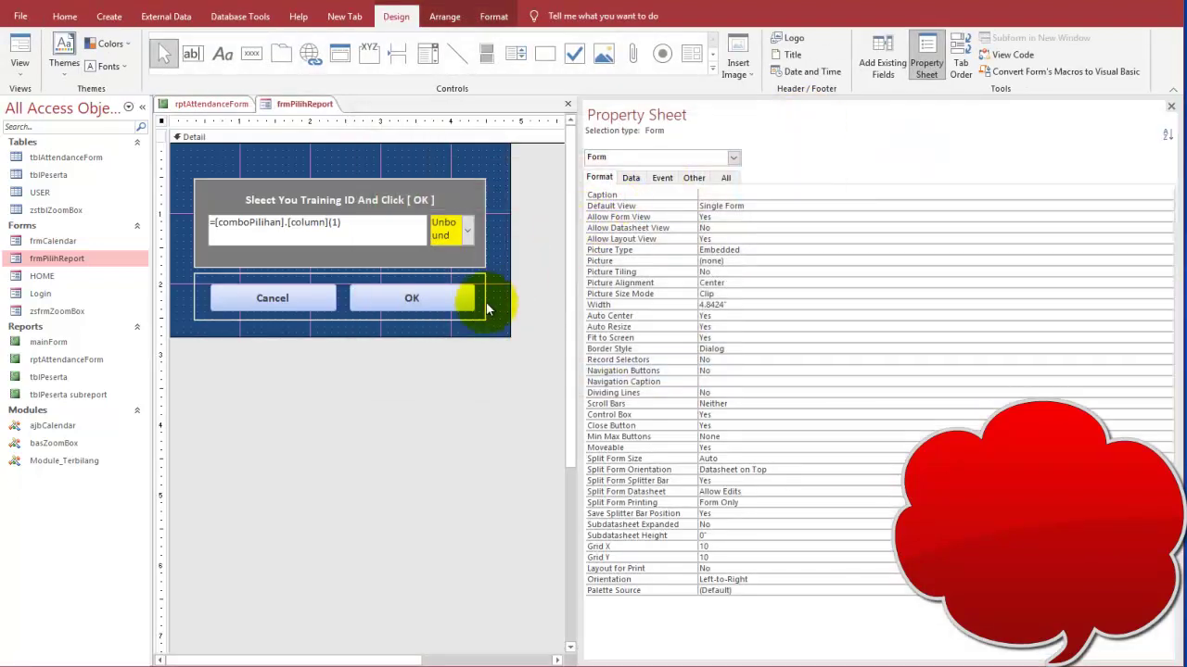
Open the On Click event procedure of the OK button in the code editor.
{"action": "left_click", "coordinate": [464, 298]}
{"action": "left_click", "coordinate": [630, 177]}
{"action": "left_click", "coordinate": [661, 177]}
{"action": "left_click", "coordinate": [800, 195]}
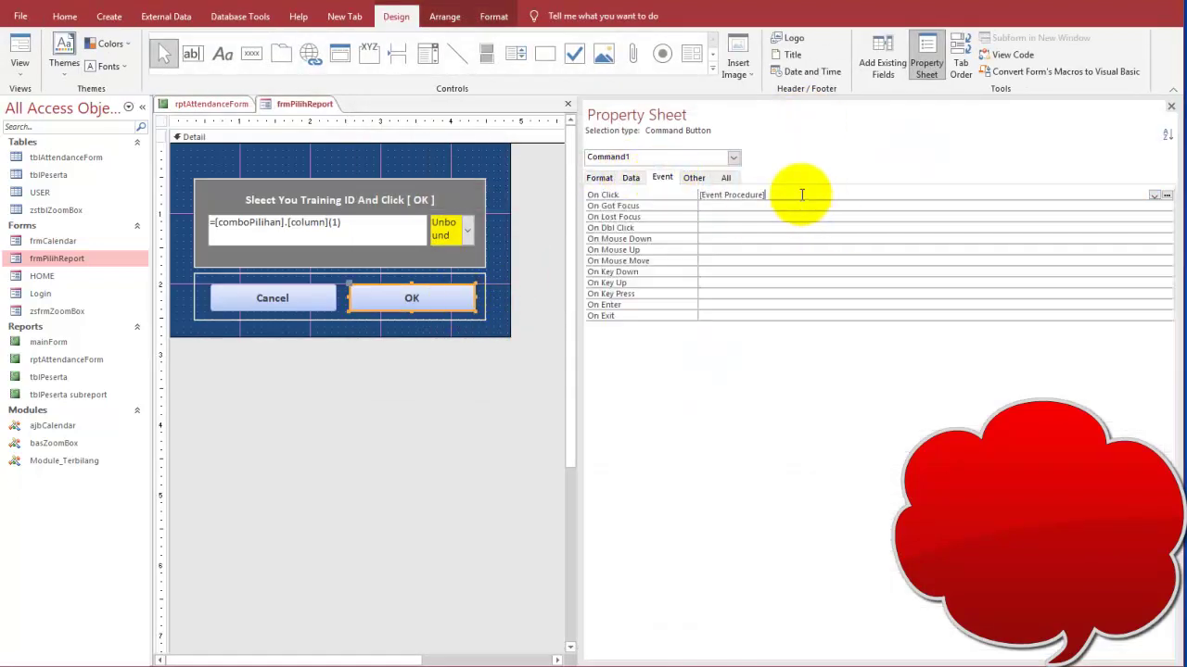
{"action": "left_click", "coordinate": [1168, 194]}
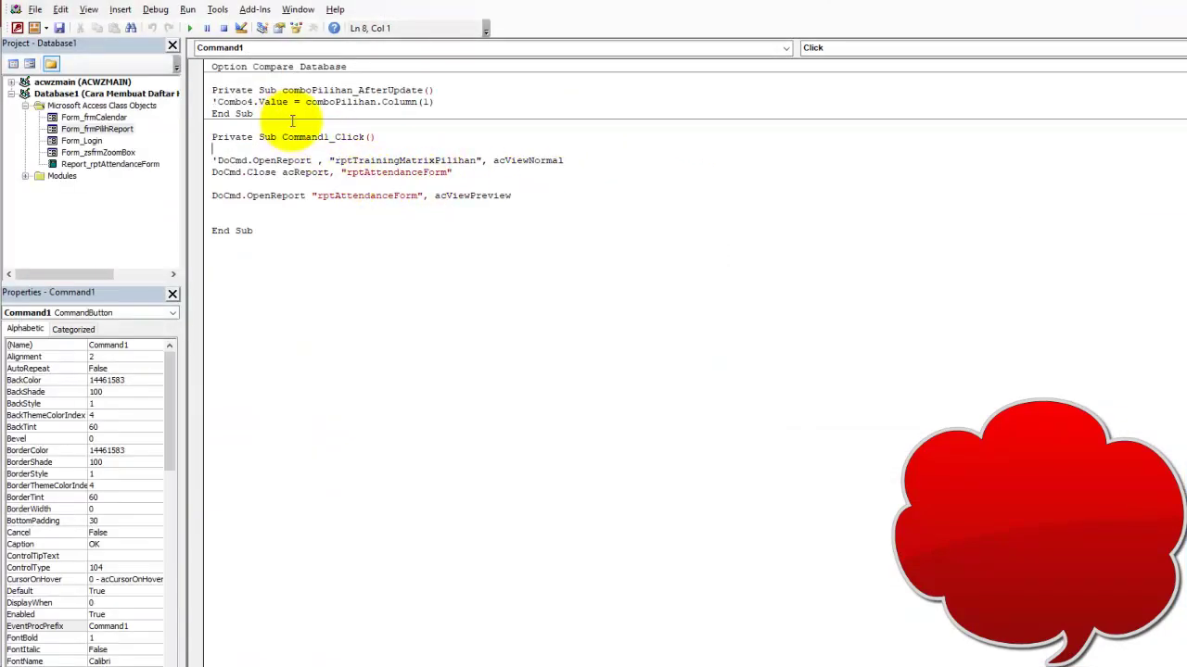
Separate the DoCmd.Close line from the commented line with a blank line and remove the blank line before the active DoCmd.OpenReport.
{"action": "left_click", "coordinate": [213, 172]}
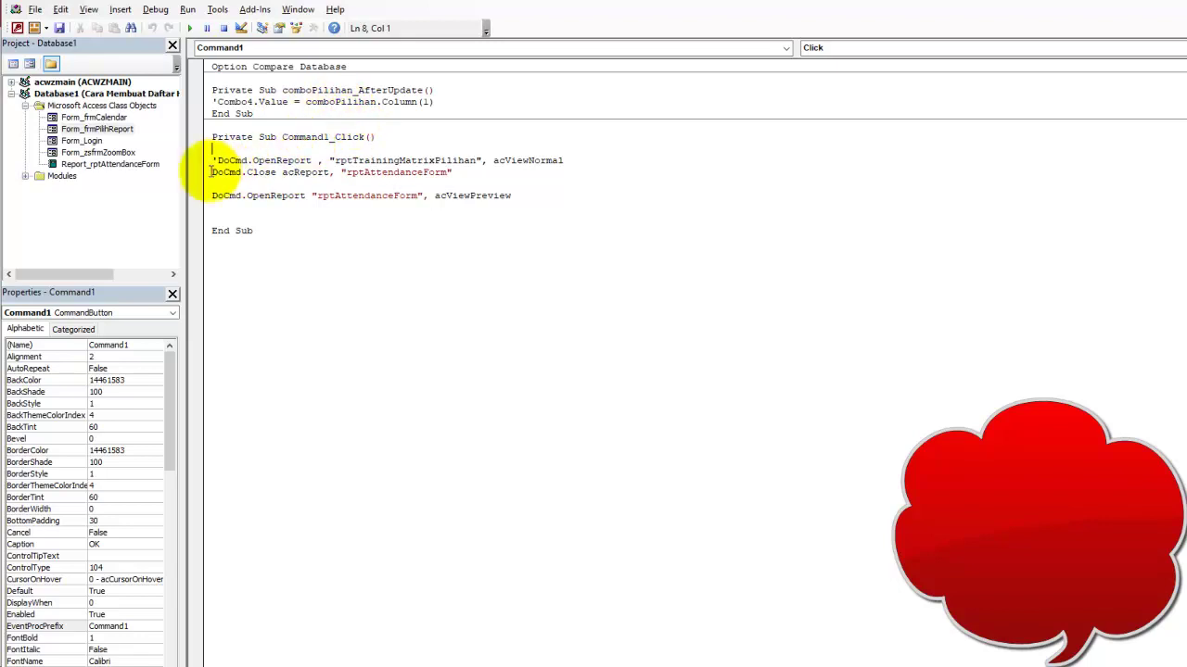
{"action": "key", "text": "Return"}
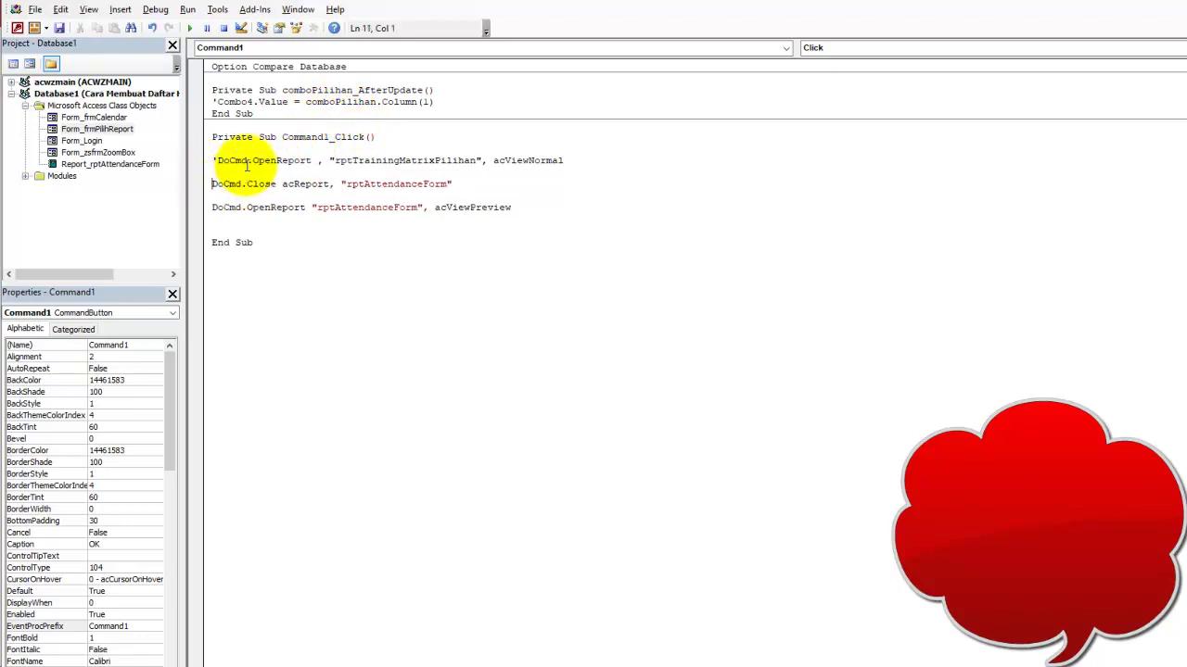
{"action": "key", "text": "Delete"}
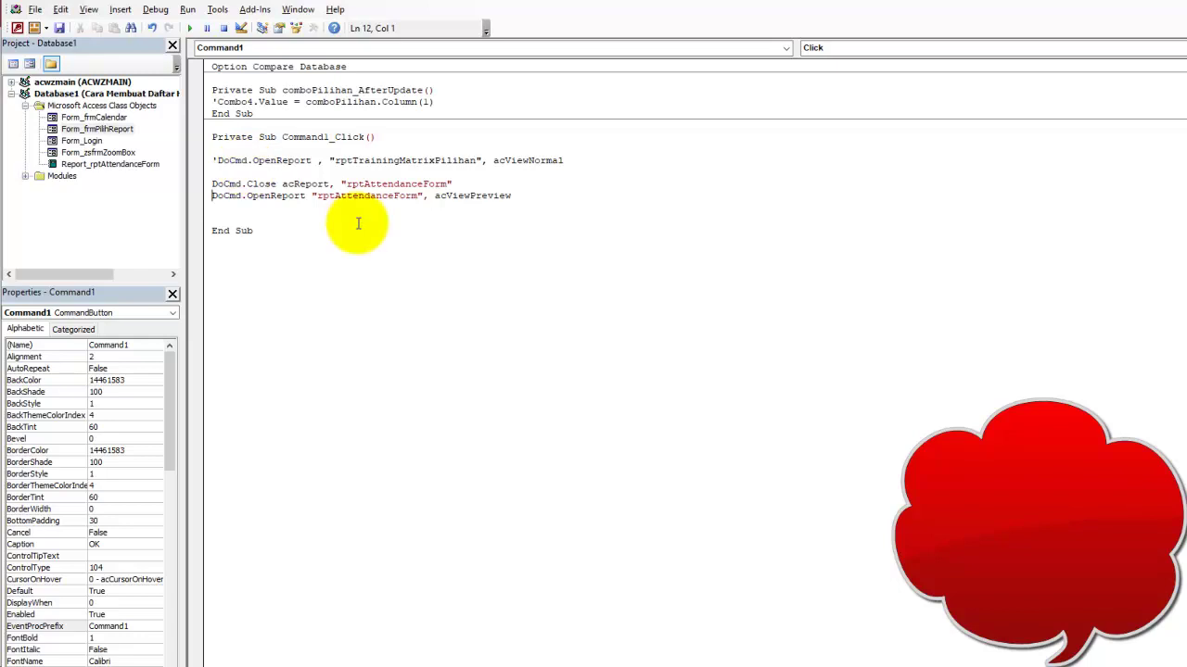
Copy the DoCmd.Close and DoCmd.OpenReport statements for rptAttendanceForm into Notepad, review the report name in both, and minimise Notepad.
{"action": "left_click_drag", "start_coordinate": [511, 197], "coordinate": [223, 181]}
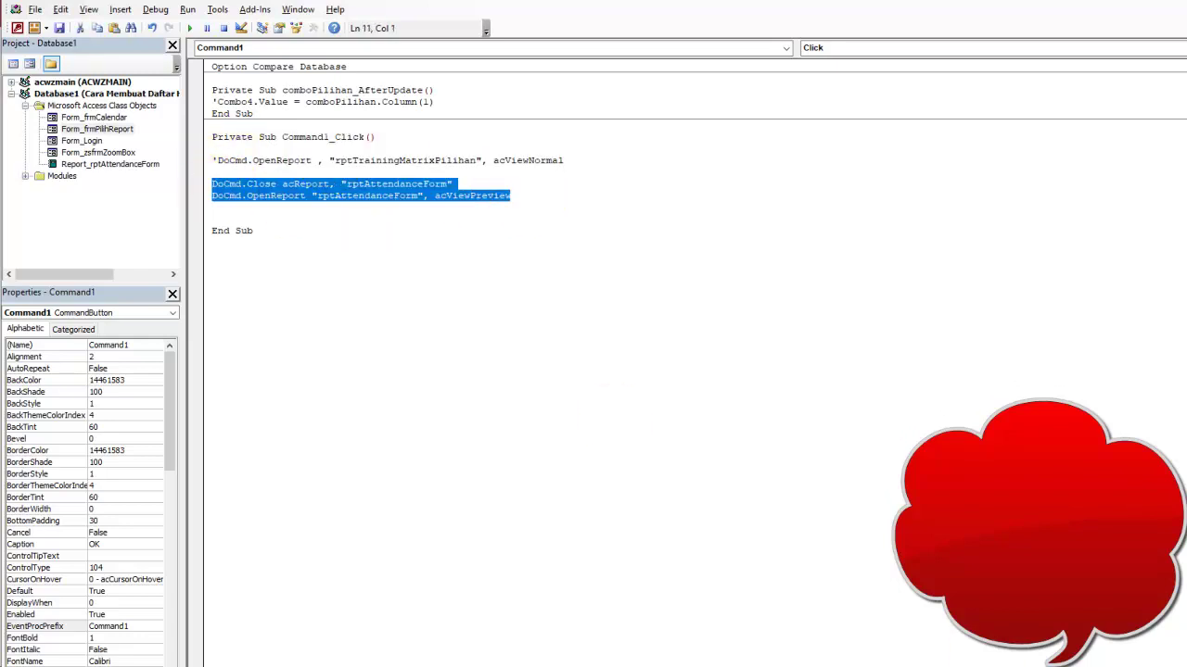
{"action": "left_click", "coordinate": [740, 666]}
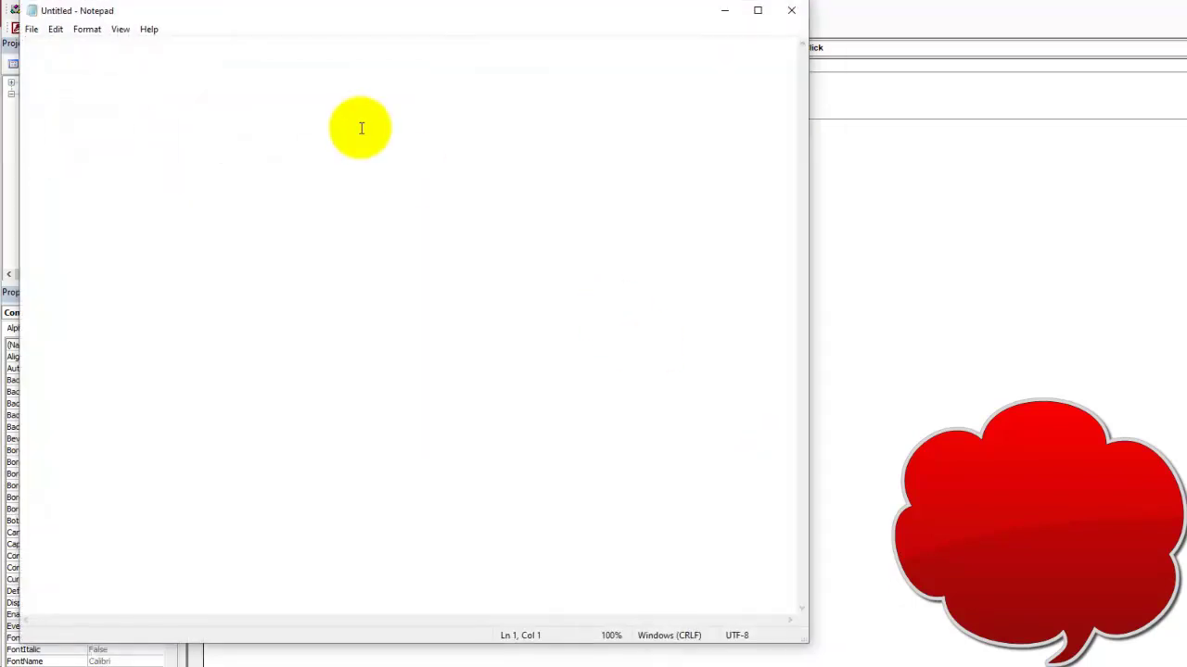
{"action": "type", "text": "DoCmd.Close acReport, \"rptAttendanceForm\" DoCmd.OpenReport \"rptAttendanceForm\", acViewPreview"}
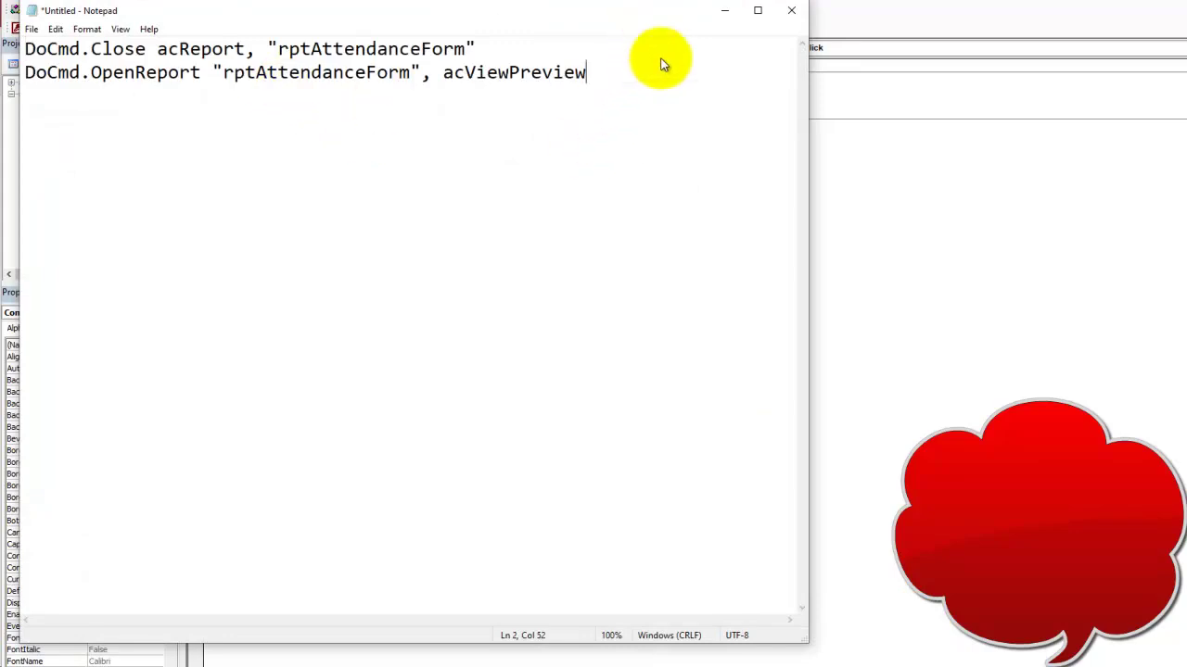
{"action": "left_click_drag", "start_coordinate": [652, 19], "coordinate": [674, 93]}
{"action": "left_click_drag", "start_coordinate": [670, 164], "coordinate": [23, 68]}
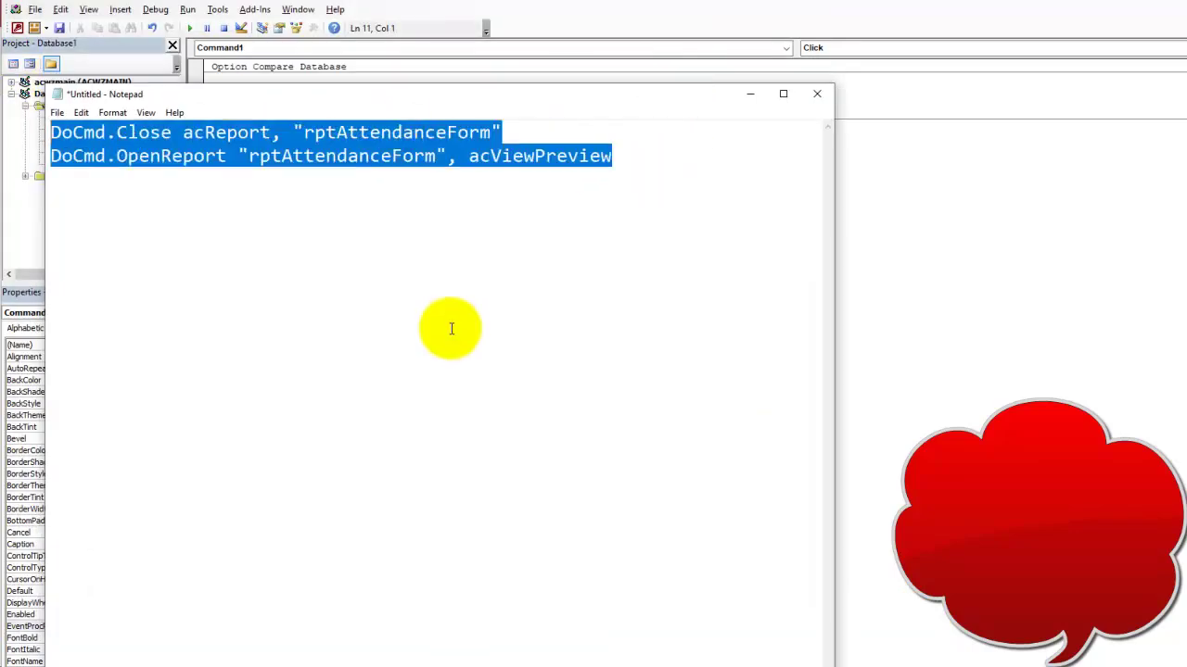
{"action": "left_click", "coordinate": [449, 313]}
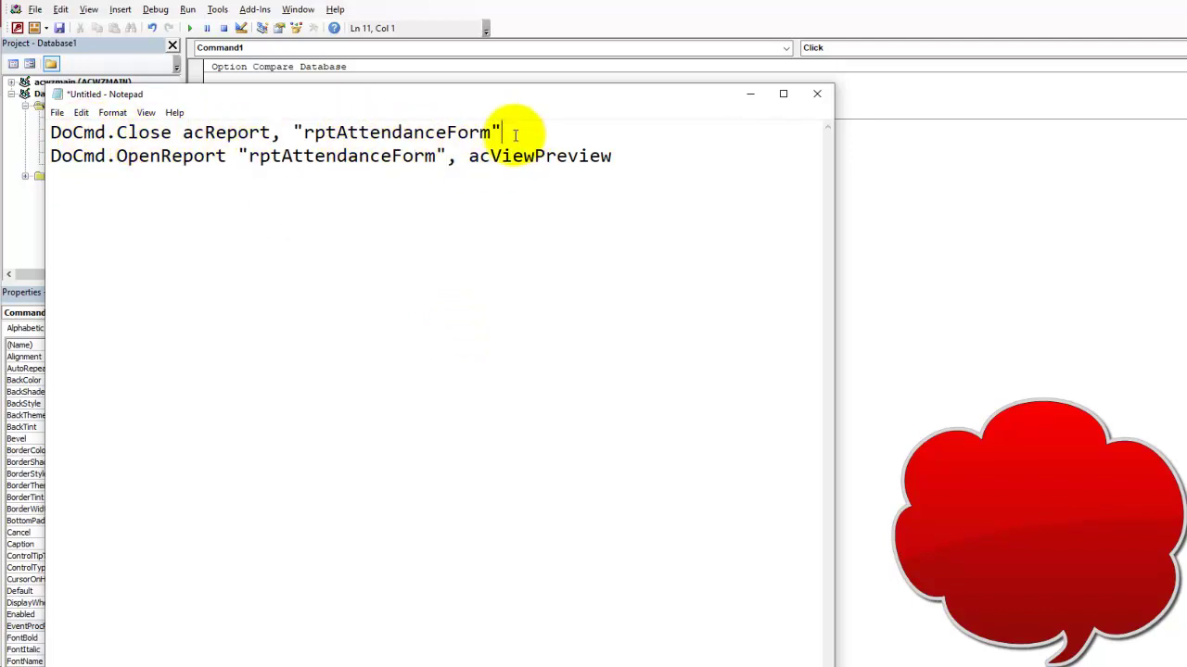
{"action": "left_click_drag", "start_coordinate": [501, 132], "coordinate": [293, 133]}
{"action": "double_click", "coordinate": [232, 156]}
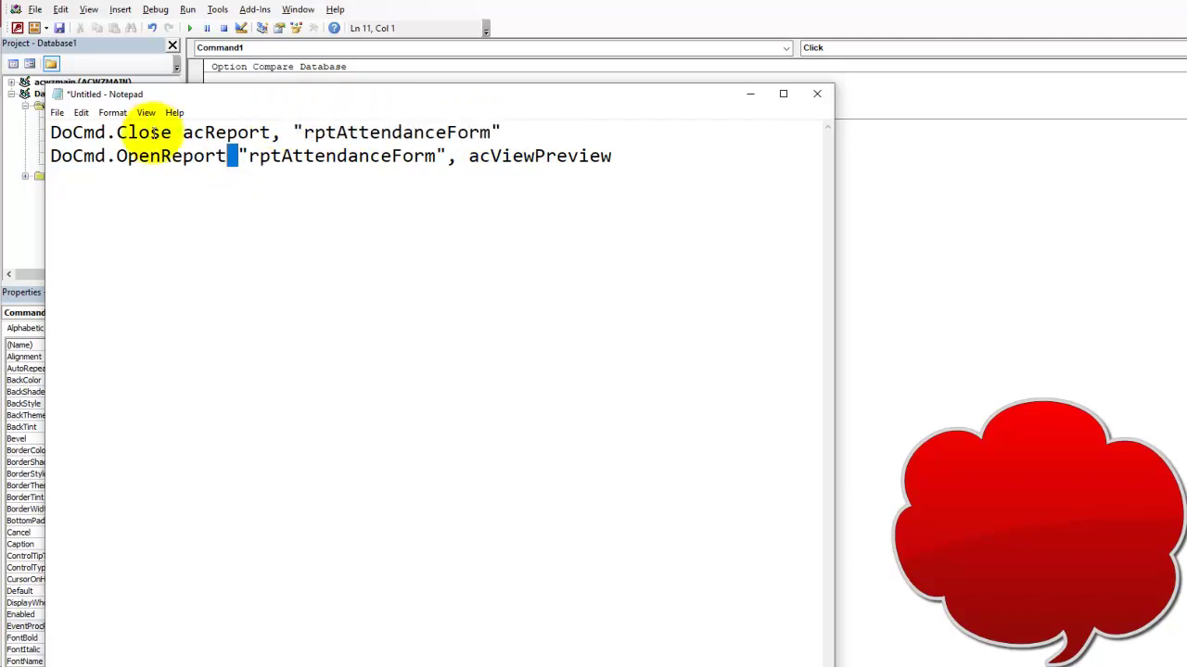
{"action": "left_click", "coordinate": [239, 165]}
{"action": "left_click", "coordinate": [436, 151]}
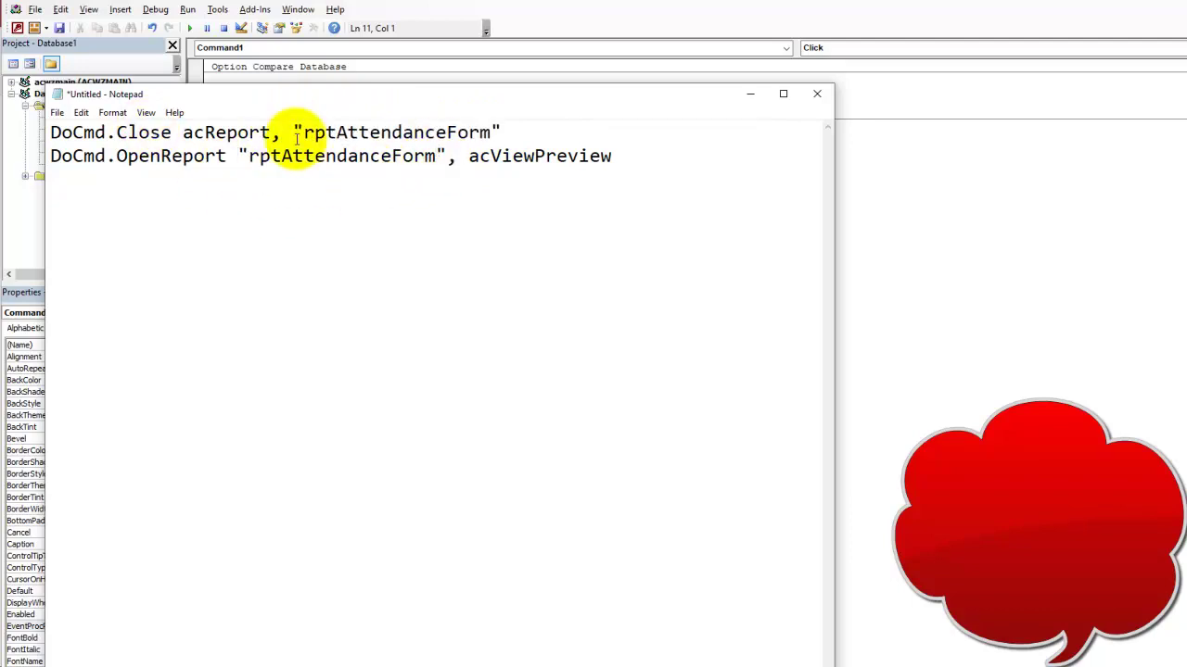
{"action": "left_click", "coordinate": [414, 133]}
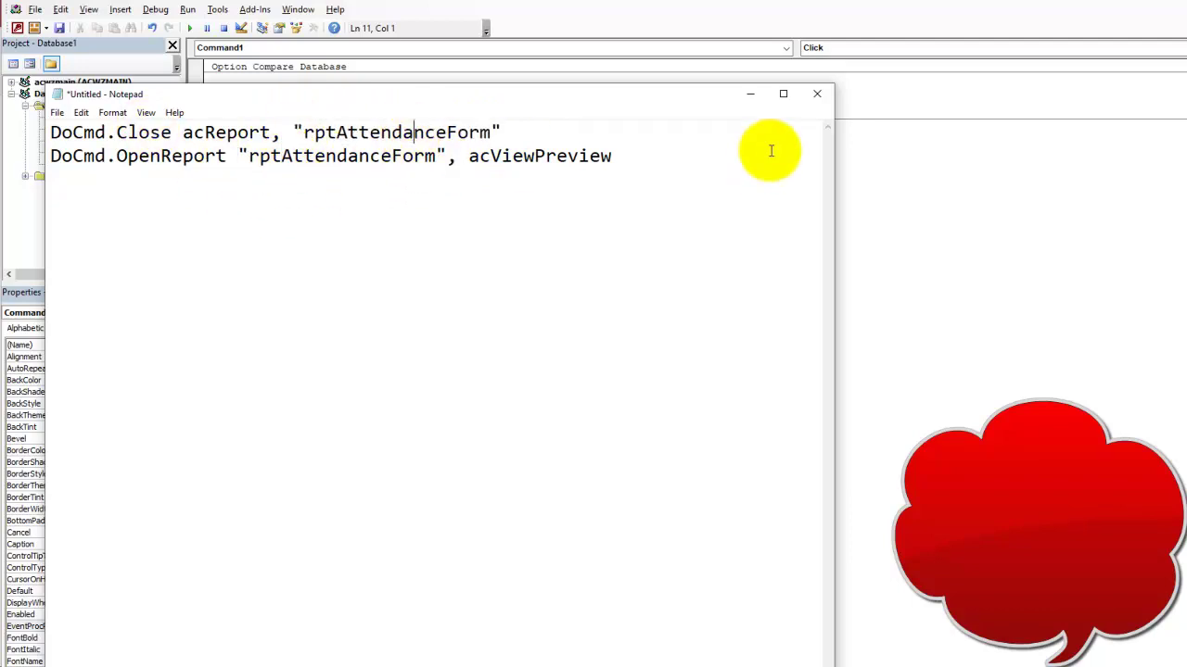
{"action": "left_click", "coordinate": [752, 98]}
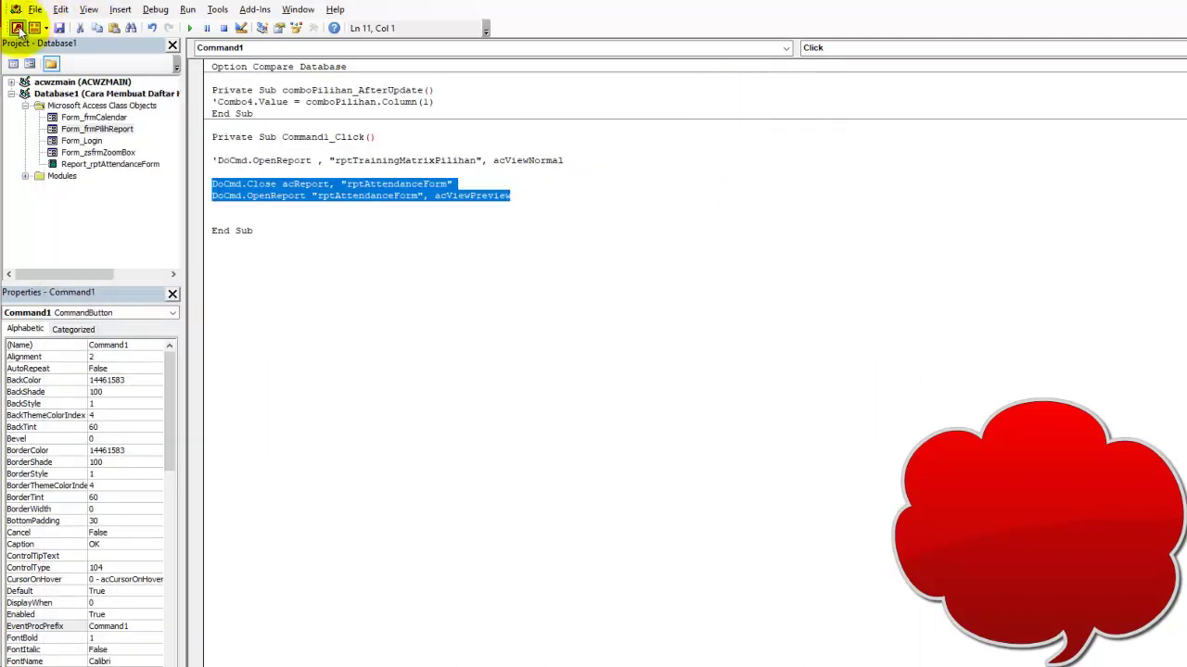
Delete the commented-out DoCmd.OpenReport line for rptTrainingMatrixPilihan from Command1_Click.
{"action": "left_click", "coordinate": [355, 217]}
{"action": "left_click", "coordinate": [201, 165]}
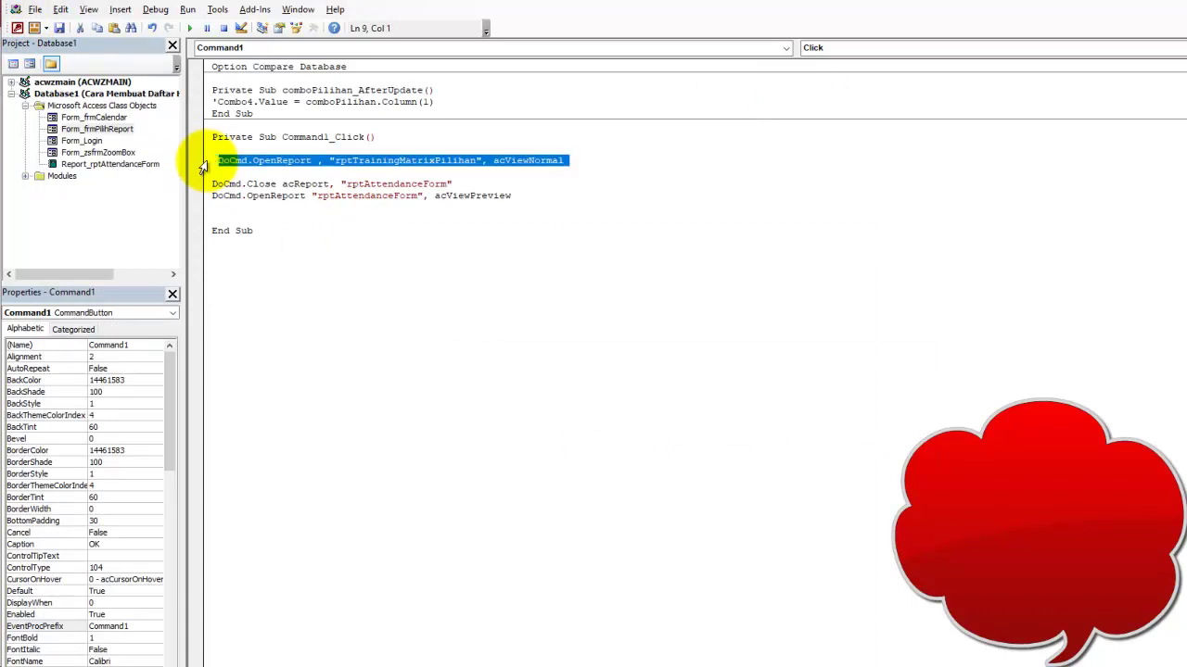
{"action": "key", "text": "Delete"}
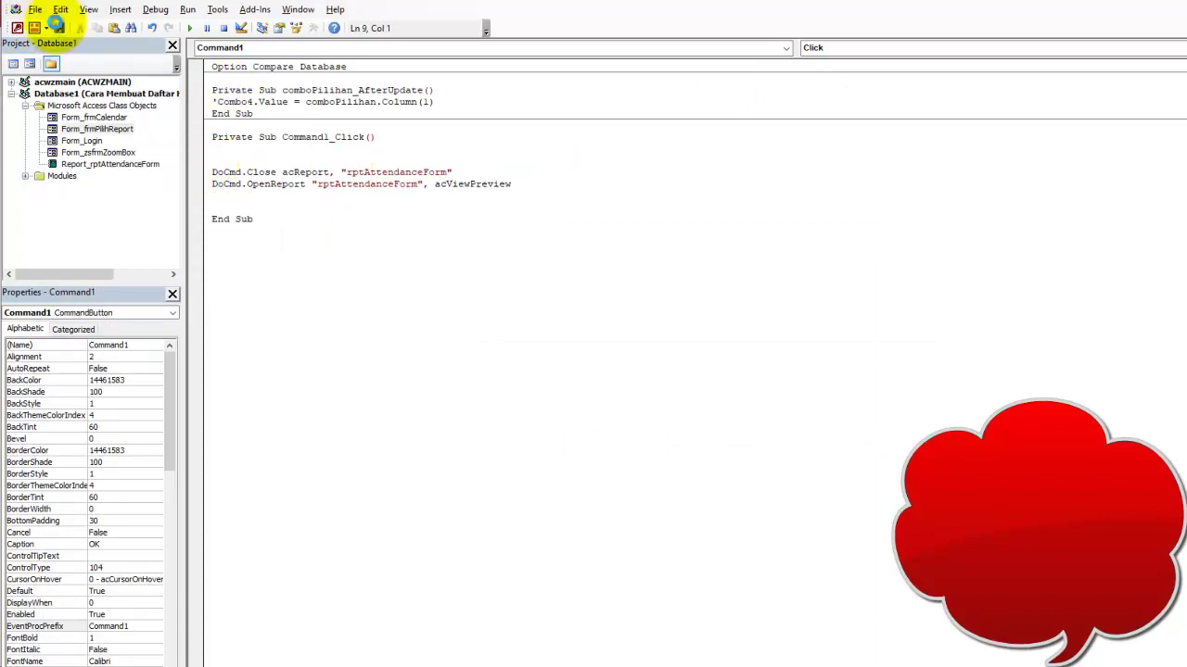
Return to Access, put rptAttendanceForm in Design View and open its Record Source in the Query Builder.
{"action": "left_click", "coordinate": [17, 27]}
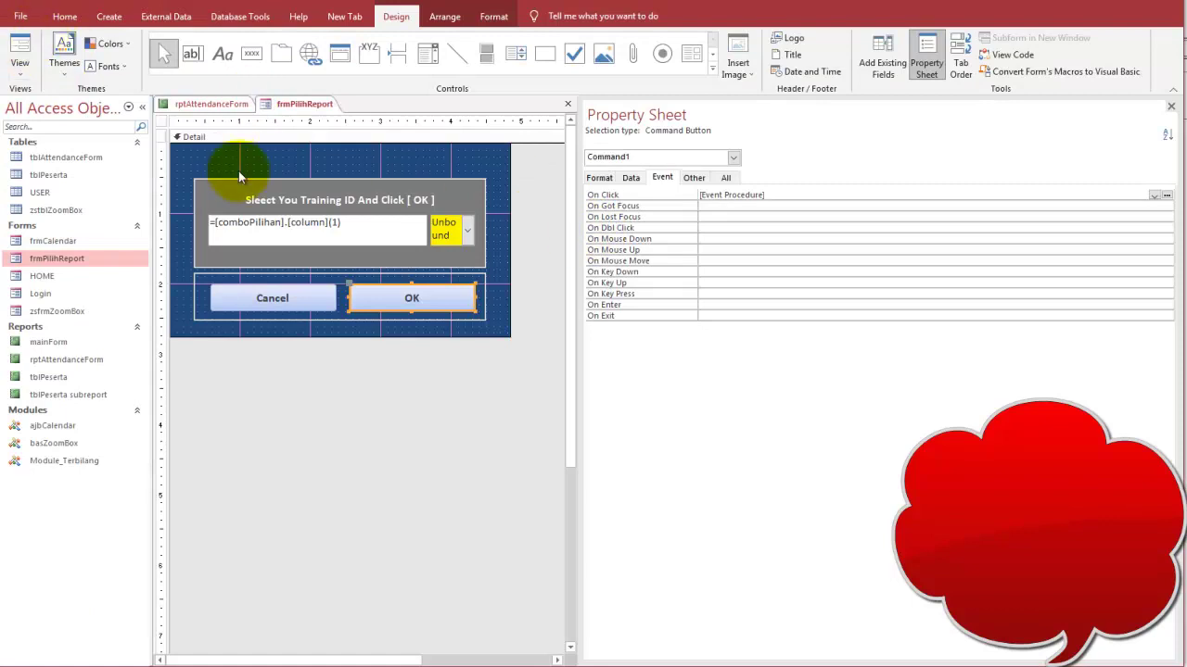
{"action": "left_click", "coordinate": [224, 105]}
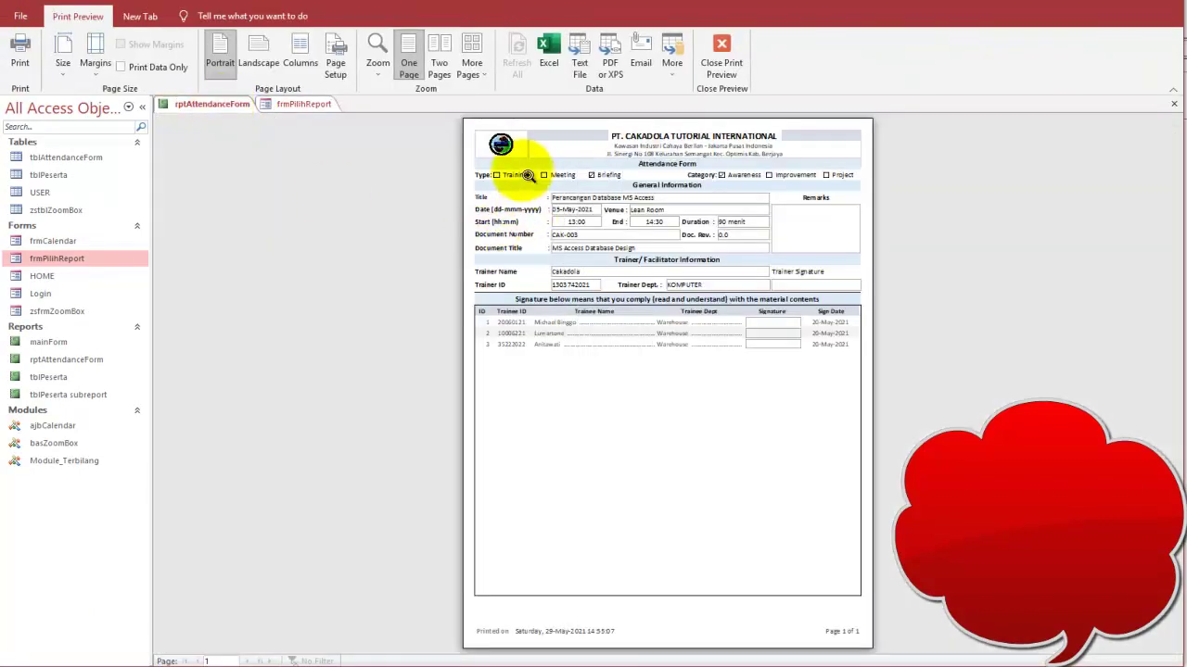
{"action": "right_click", "coordinate": [527, 175]}
{"action": "left_click", "coordinate": [567, 215]}
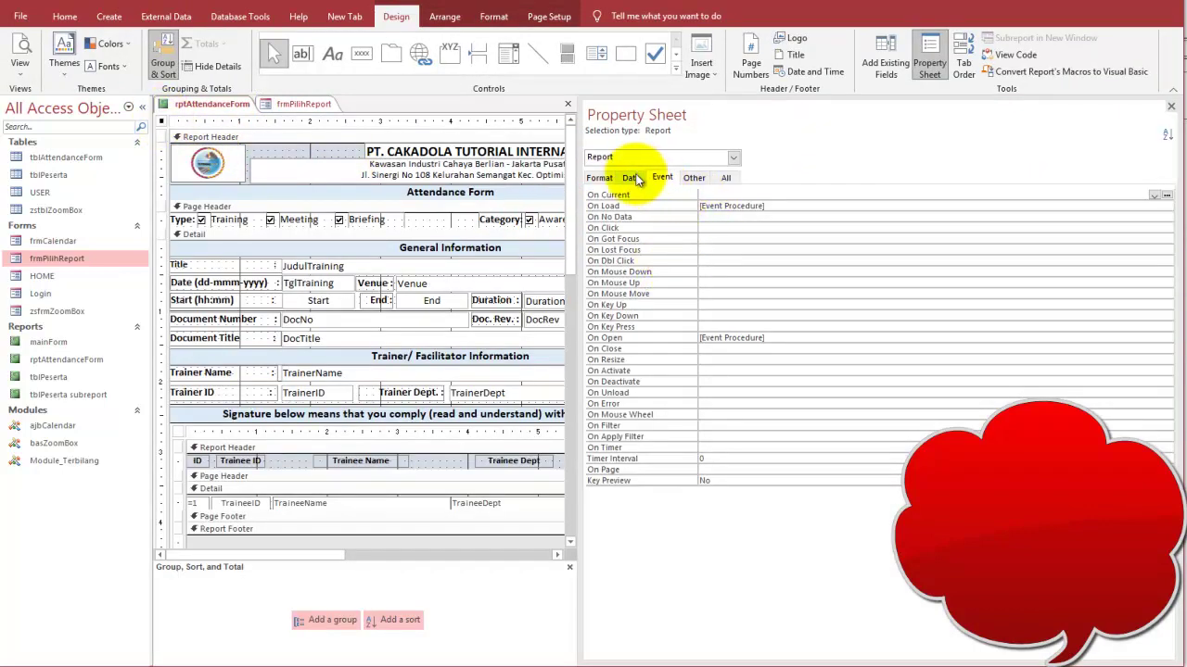
{"action": "left_click", "coordinate": [632, 178]}
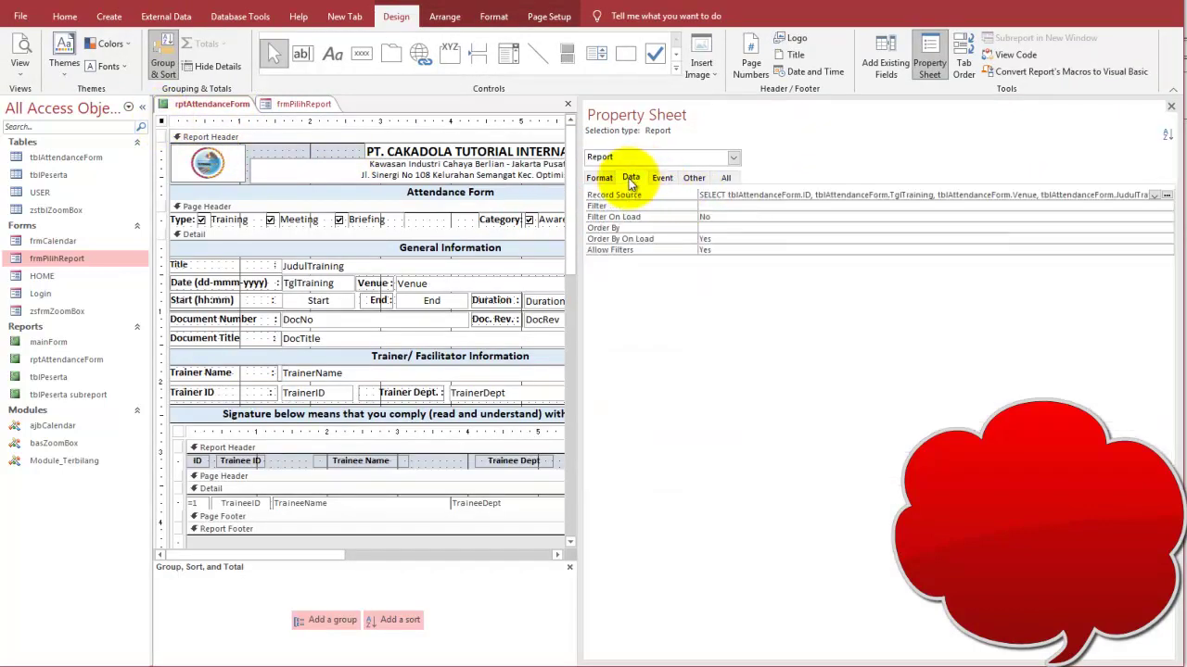
{"action": "left_click", "coordinate": [1166, 195]}
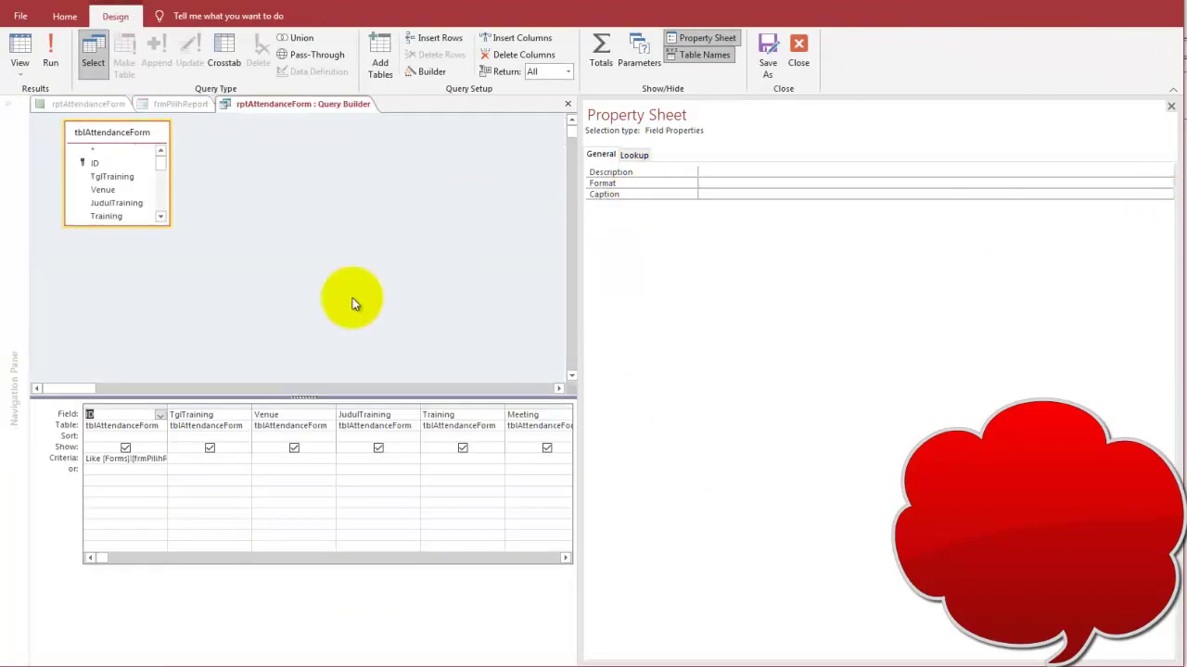
Widen the query's ID column and copy its criterion Like [Forms]![frmPilihReport]![comboPilihan] into Notepad, two blank lines below the code.
{"action": "double_click", "coordinate": [167, 409]}
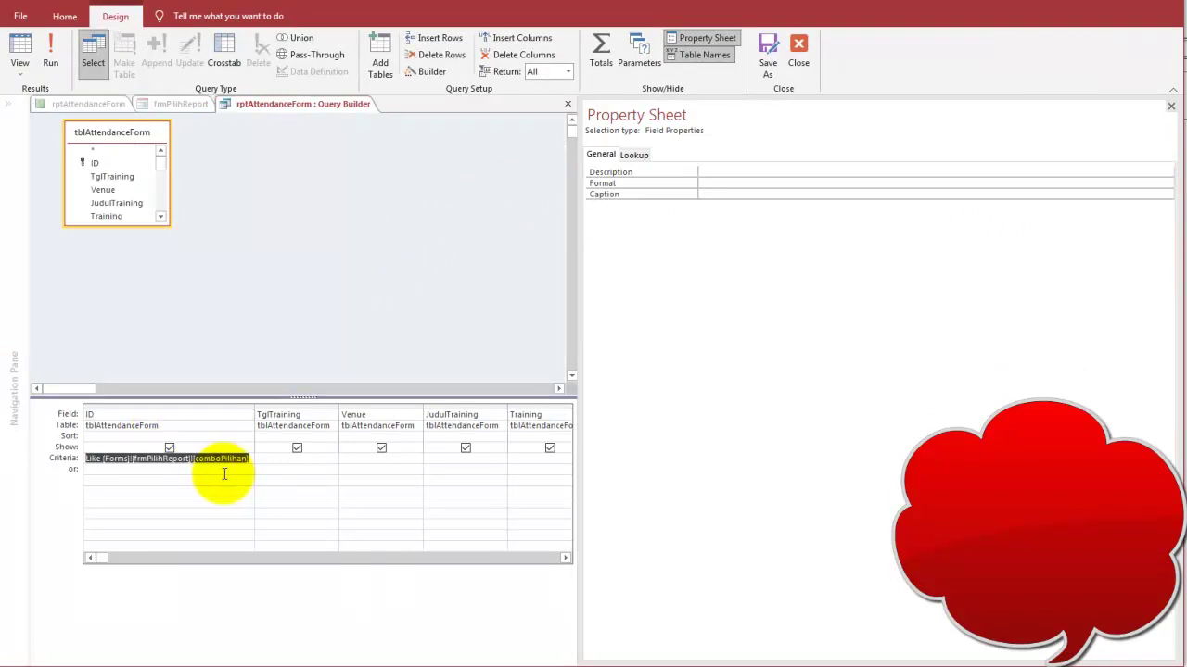
{"action": "left_click", "coordinate": [594, 666]}
{"action": "left_click_drag", "start_coordinate": [625, 196], "coordinate": [646, 143]}
{"action": "key", "text": "End"}
{"action": "key", "text": "Return"}
{"action": "key", "text": "Return"}
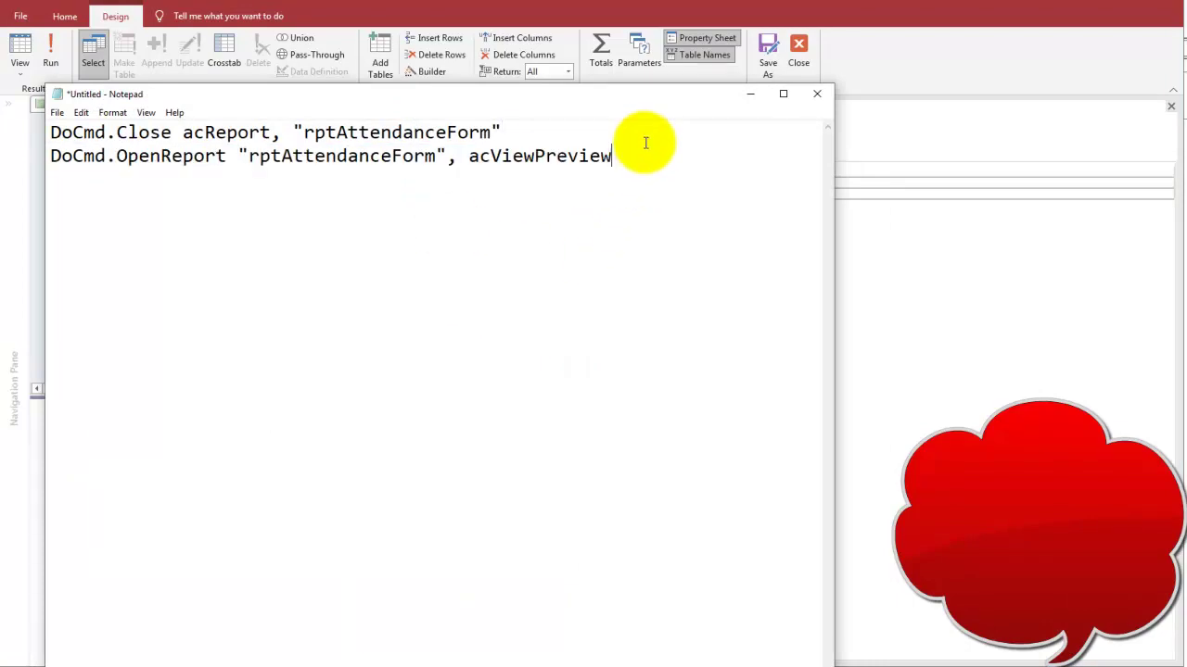
{"action": "type", "text": "Like [Forms]![frmPilihReport]![comboPilihan]"}
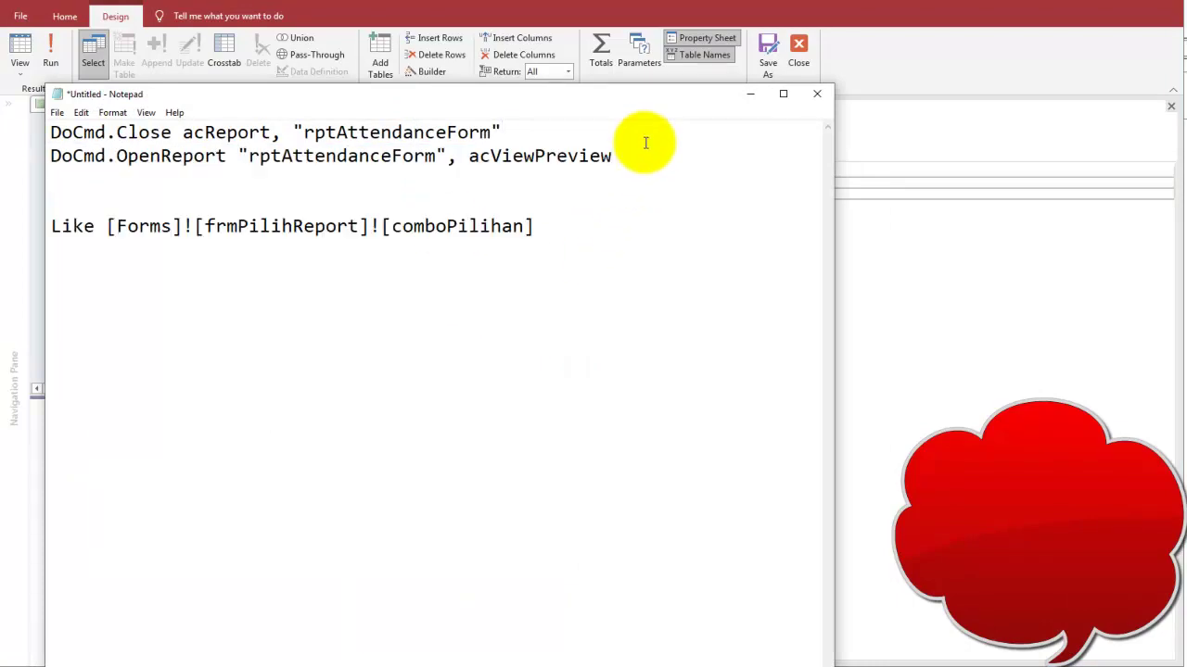
{"action": "left_click_drag", "start_coordinate": [535, 101], "coordinate": [803, 215]}
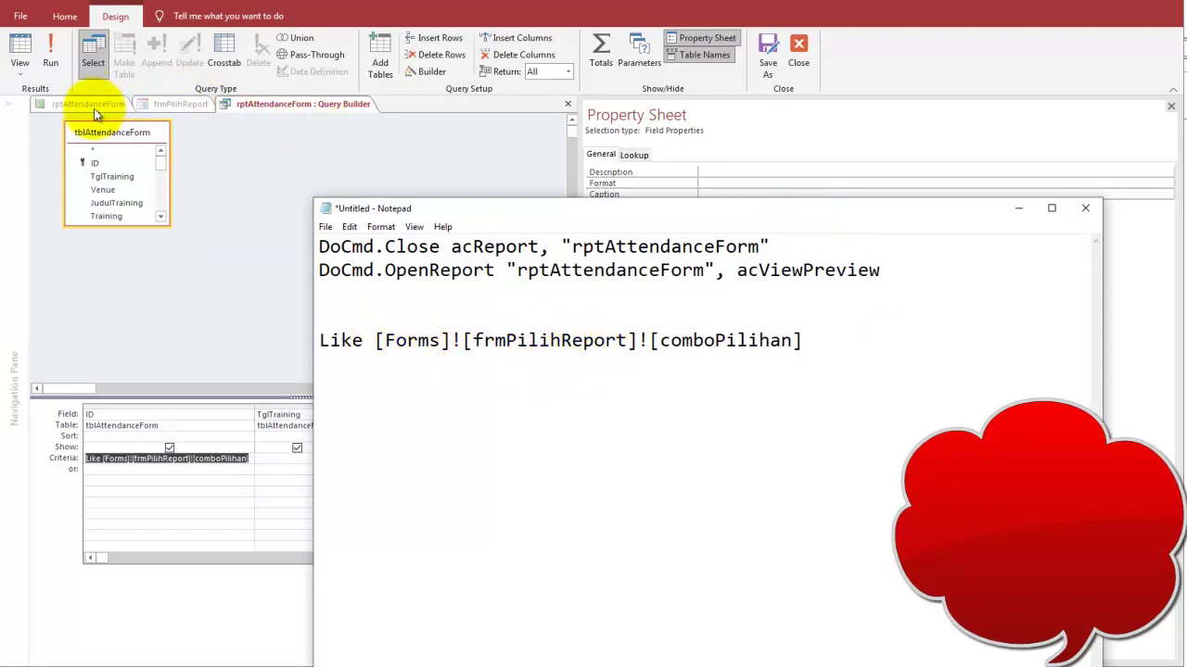
View the record source query's results in Datasheet View and close the Query Builder.
{"action": "left_click", "coordinate": [169, 104]}
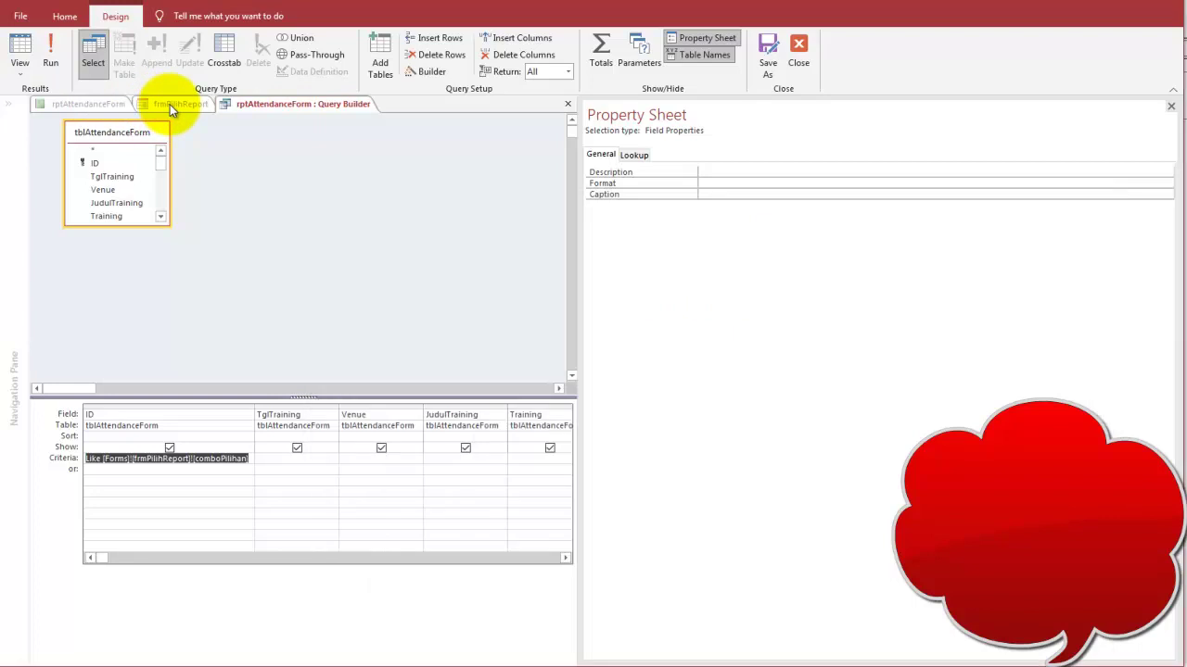
{"action": "left_click", "coordinate": [1006, 666]}
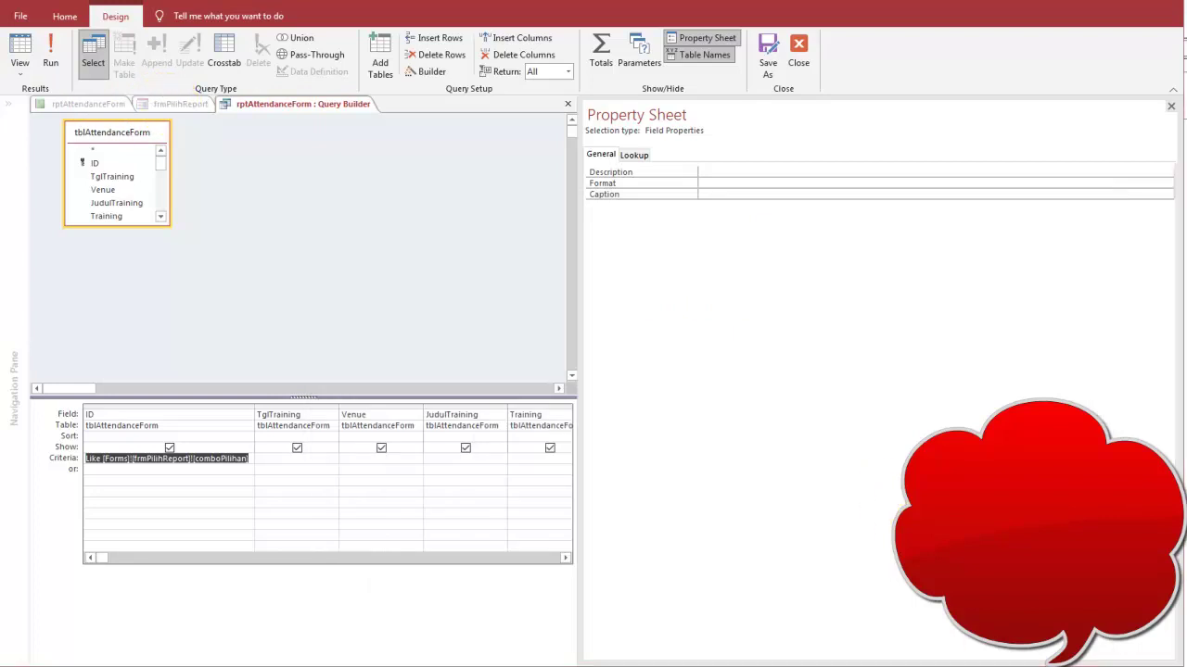
{"action": "left_click", "coordinate": [508, 152]}
{"action": "left_click", "coordinate": [21, 46]}
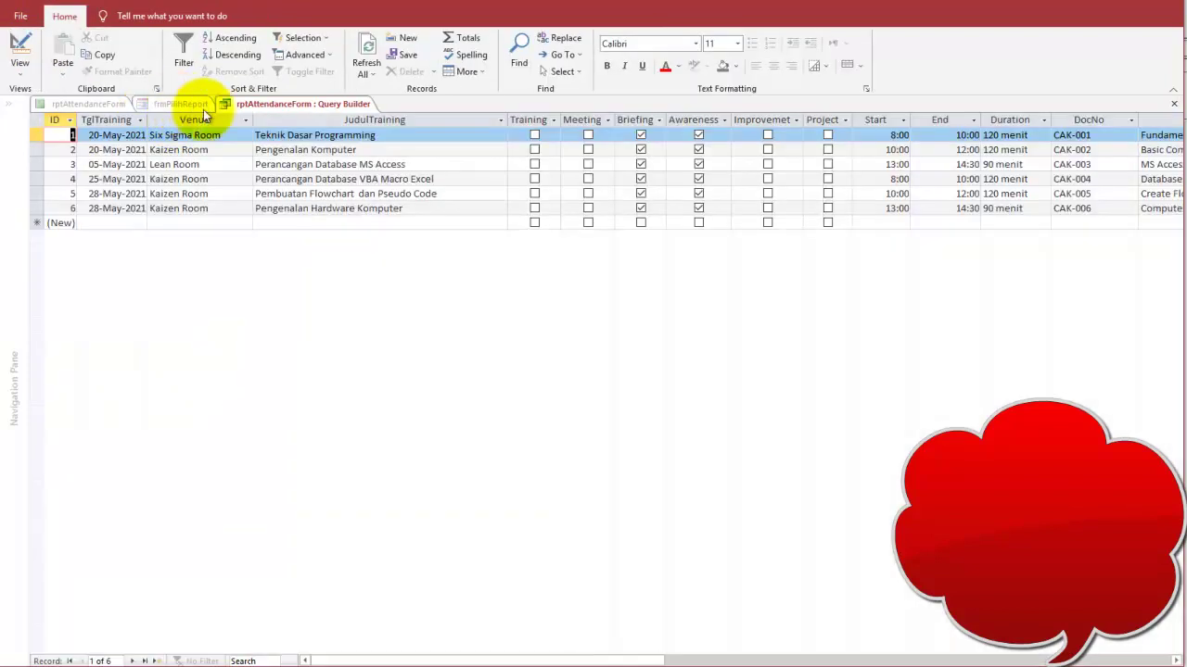
{"action": "left_click", "coordinate": [282, 108]}
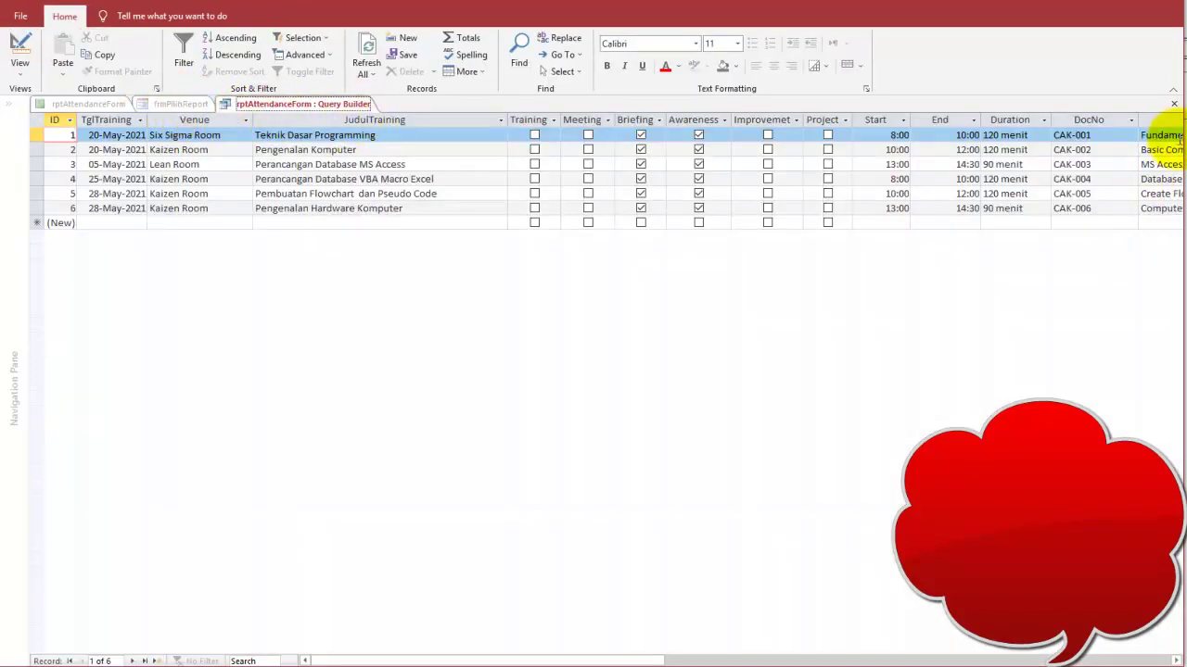
{"action": "left_click", "coordinate": [1174, 104]}
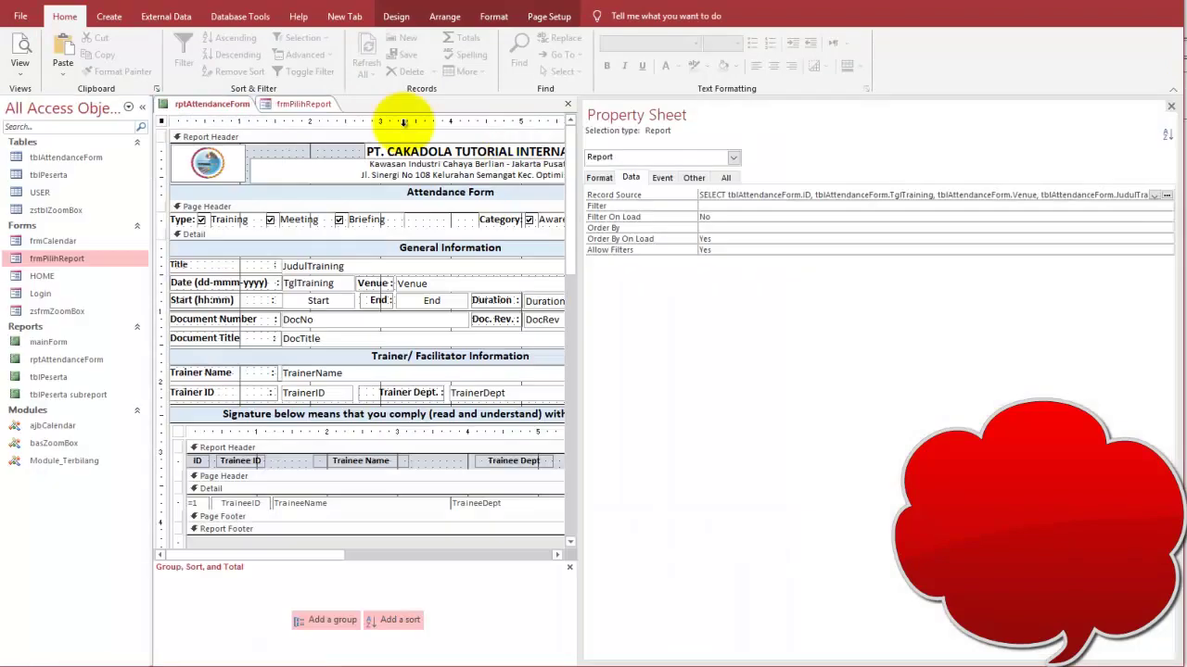
Open frmPilihReport in Form View, preview the attendance report for training 2, Pengenalan Komputer, and move the form below the trainee rows.
{"action": "left_click", "coordinate": [309, 104]}
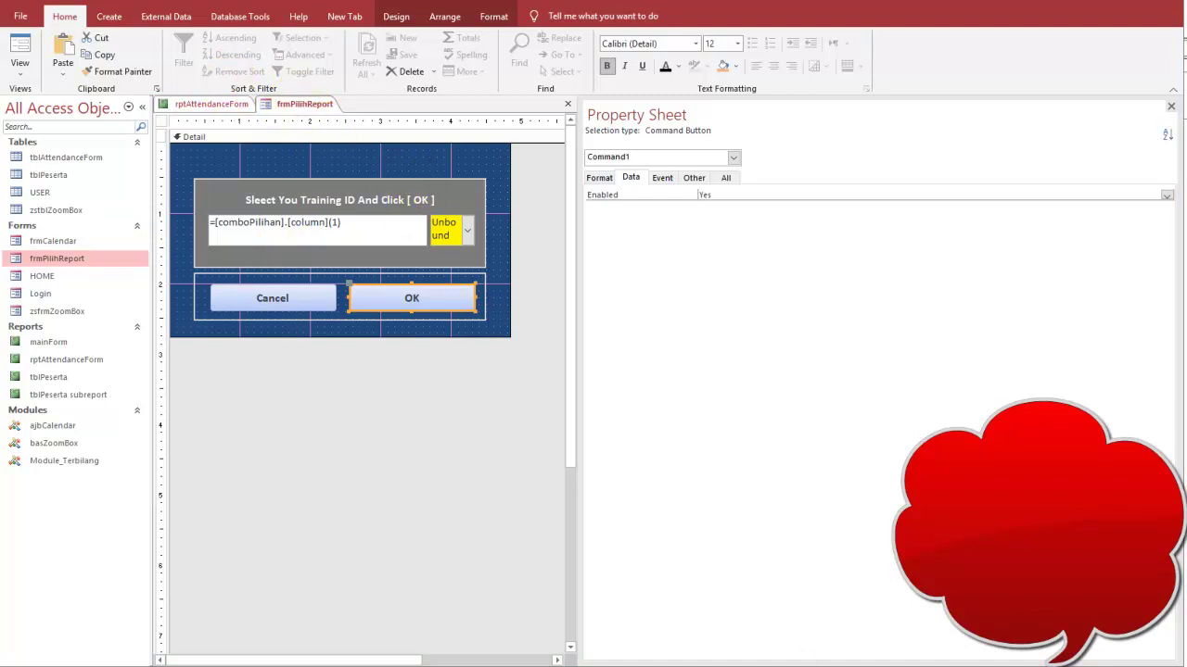
{"action": "mouse_move", "coordinate": [307, 85]}
{"action": "left_mouse_down"}
{"action": "mouse_move", "coordinate": [268, 102]}
{"action": "mouse_move", "coordinate": [315, 99]}
{"action": "left_mouse_up"}
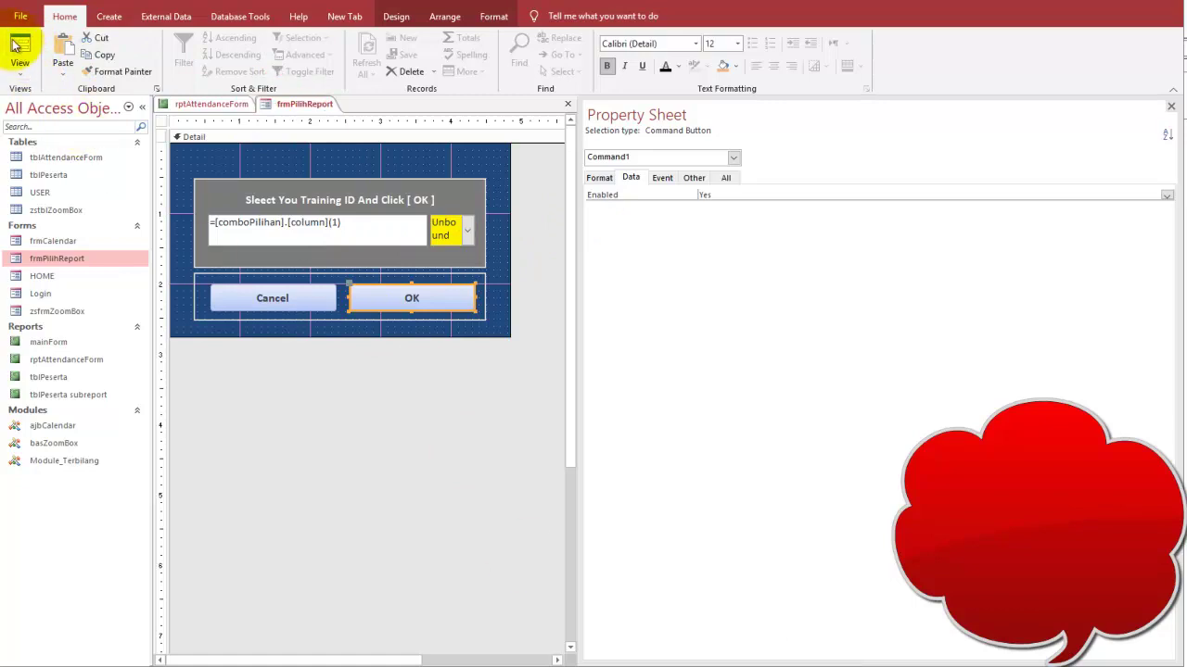
{"action": "left_click", "coordinate": [18, 42]}
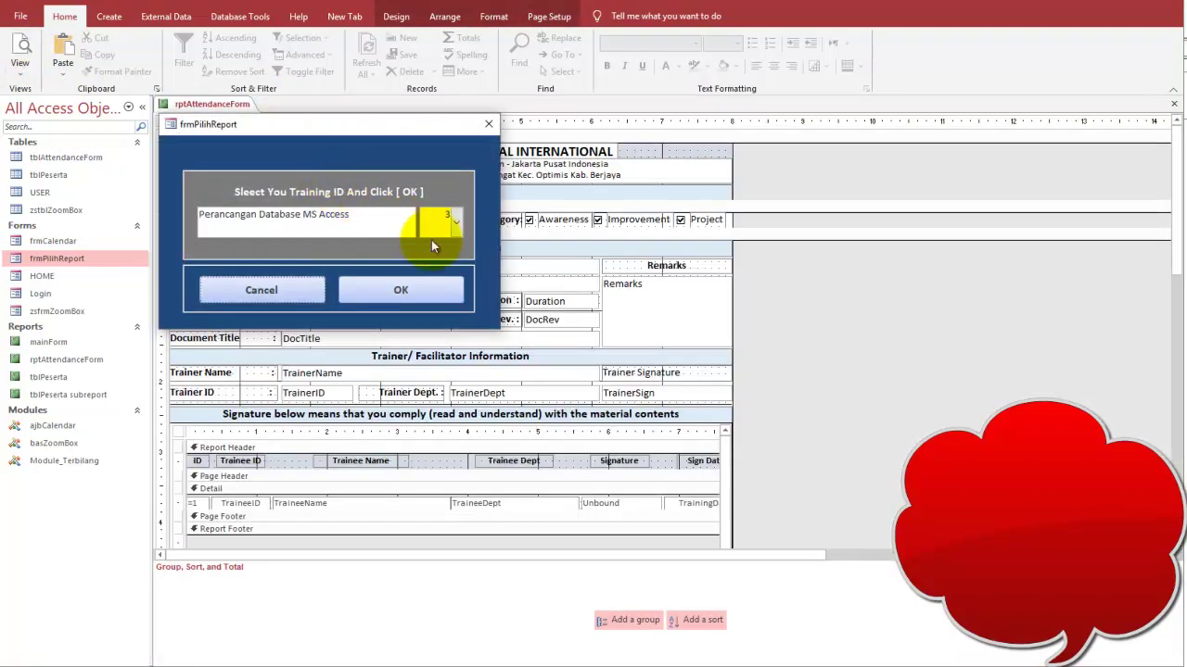
{"action": "left_click", "coordinate": [455, 220]}
{"action": "left_click", "coordinate": [477, 276]}
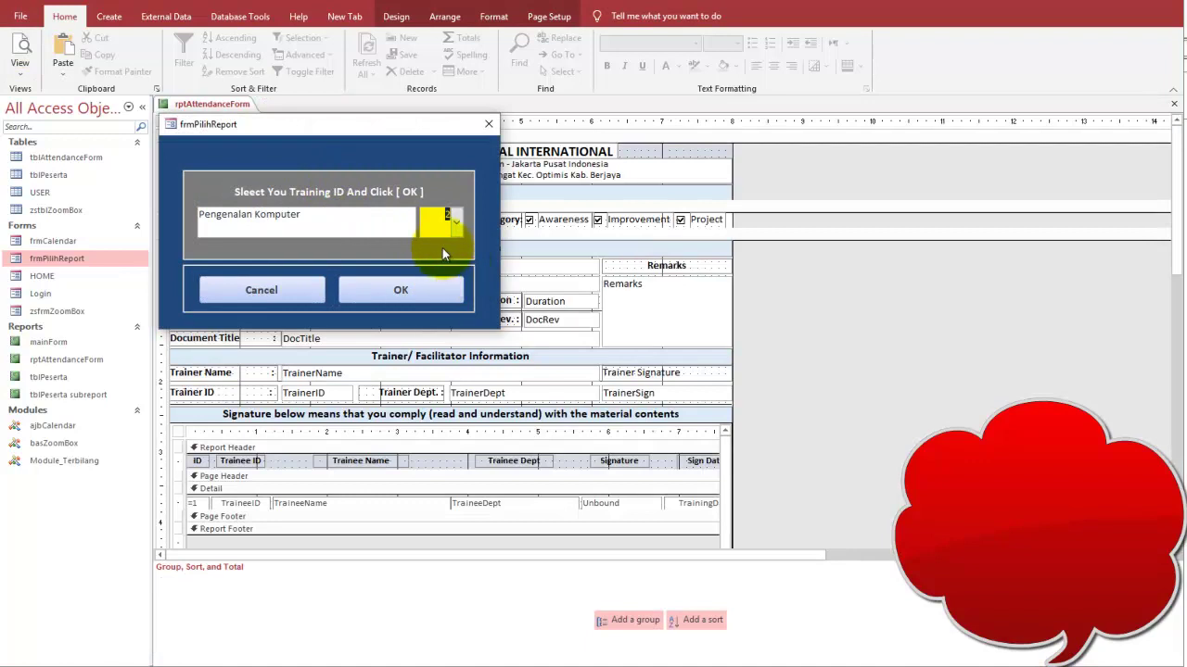
{"action": "left_click", "coordinate": [416, 293]}
{"action": "left_click_drag", "start_coordinate": [397, 132], "coordinate": [739, 347]}
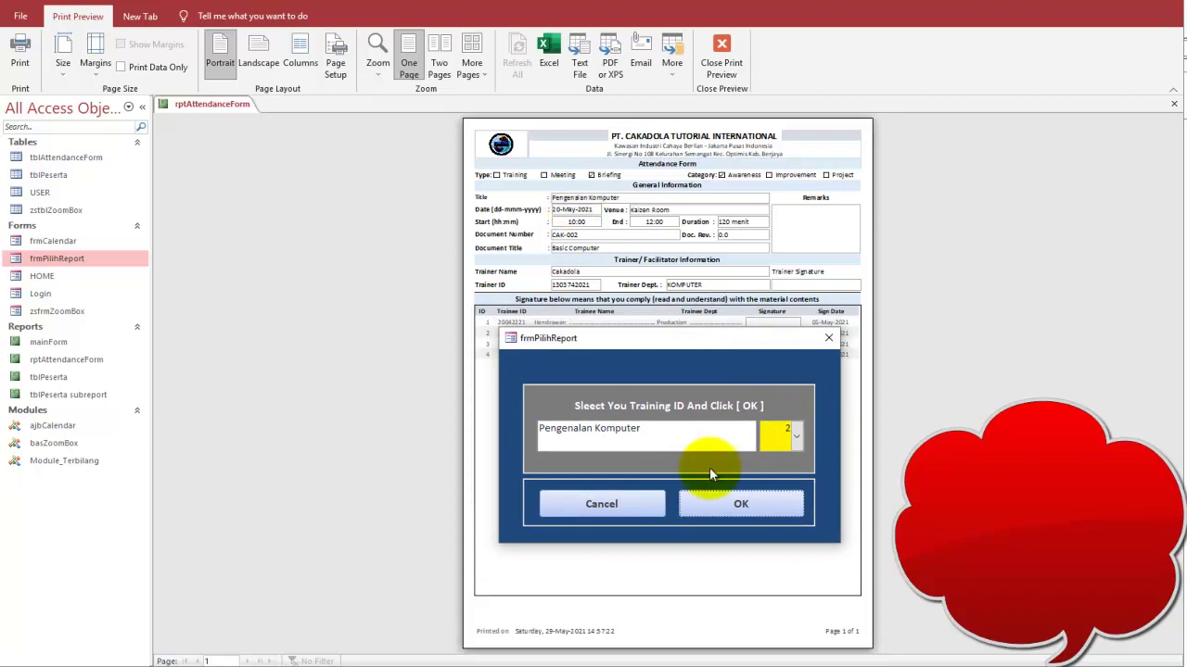
{"action": "left_click_drag", "start_coordinate": [617, 344], "coordinate": [647, 376]}
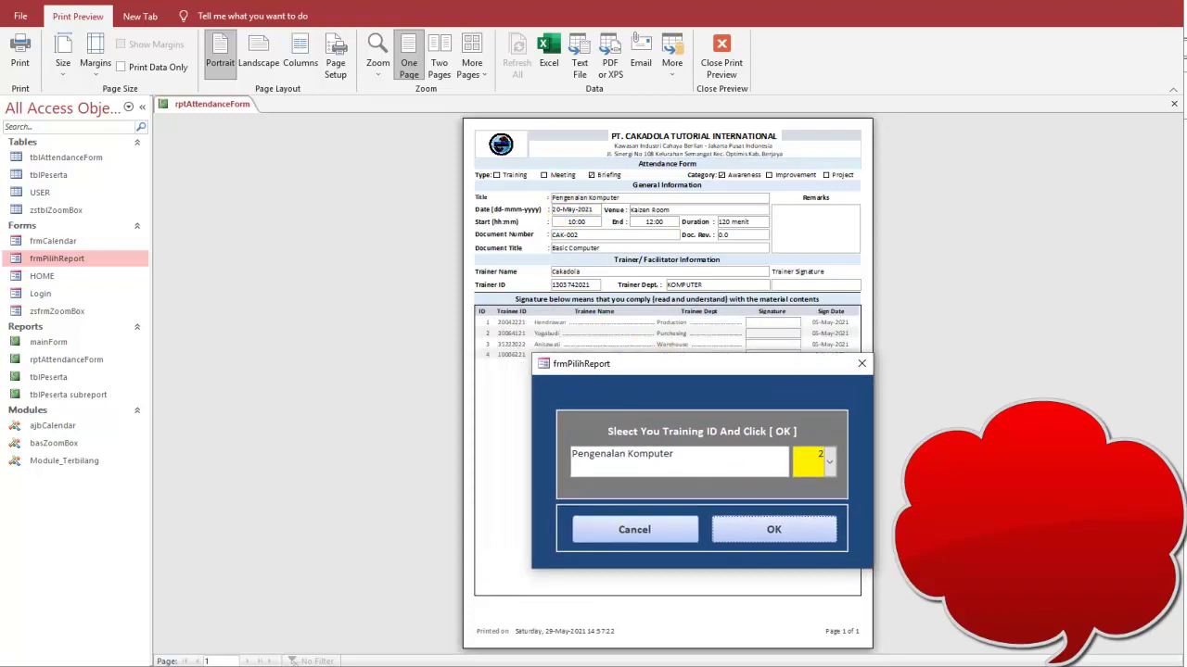
{"action": "mouse_move", "coordinate": [827, 449]}
{"action": "left_mouse_down"}
{"action": "mouse_move", "coordinate": [800, 462]}
{"action": "mouse_move", "coordinate": [828, 454]}
{"action": "left_mouse_up"}
{"action": "mouse_move", "coordinate": [663, 431]}
{"action": "left_mouse_down"}
{"action": "mouse_move", "coordinate": [569, 429]}
{"action": "mouse_move", "coordinate": [649, 455]}
{"action": "left_mouse_up"}
{"action": "mouse_move", "coordinate": [584, 193]}
{"action": "left_mouse_down"}
{"action": "mouse_move", "coordinate": [559, 199]}
{"action": "mouse_move", "coordinate": [591, 197]}
{"action": "mouse_move", "coordinate": [575, 190]}
{"action": "left_mouse_up"}
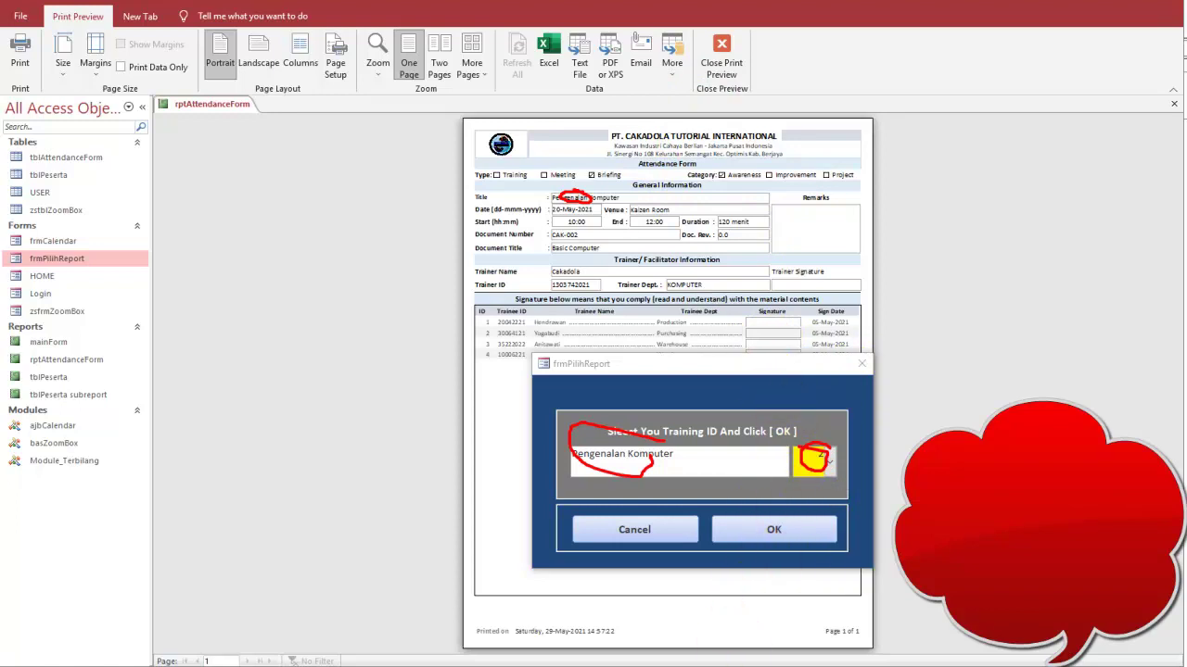
Rerun the report for training 2, switch rptAttendanceForm to Design View and shorten the JudulTraining text box by about one ruler unit.
{"action": "left_click", "coordinate": [760, 529]}
{"action": "right_click", "coordinate": [725, 270]}
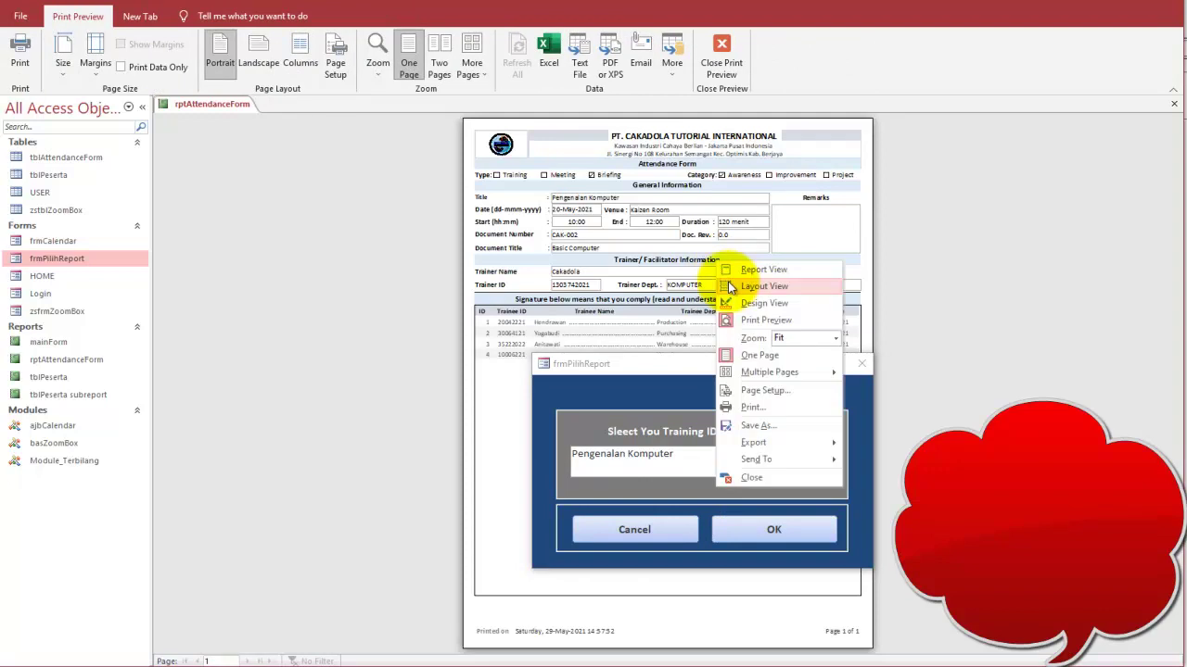
{"action": "left_click", "coordinate": [749, 301]}
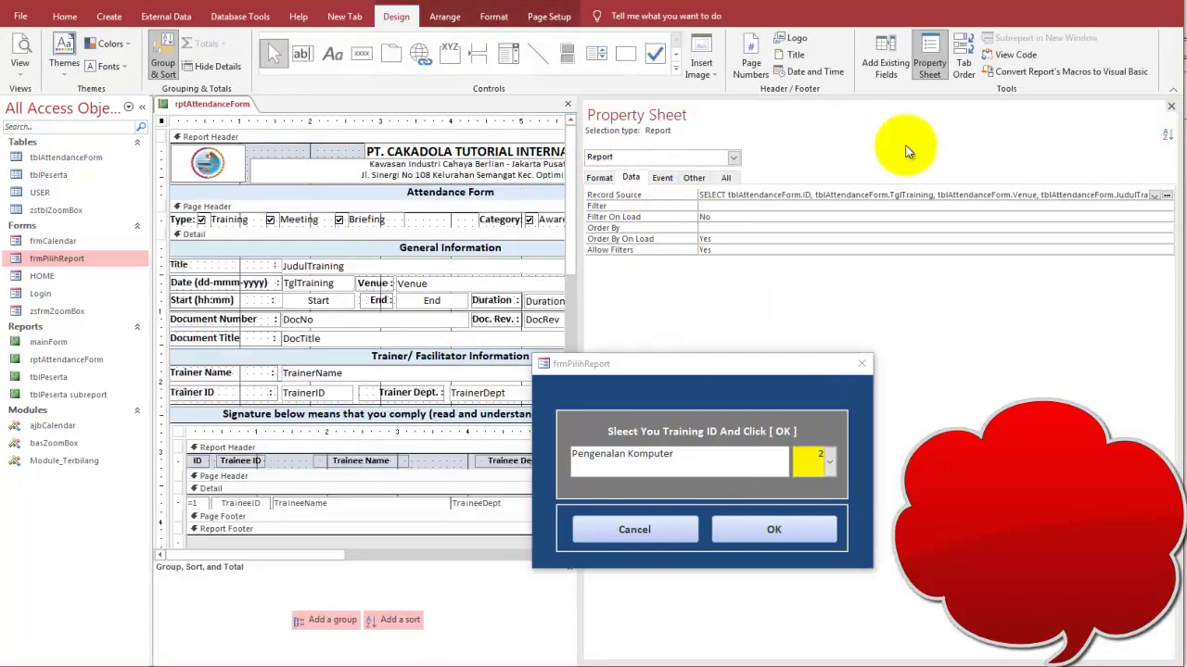
{"action": "left_click", "coordinate": [1172, 109]}
{"action": "left_click", "coordinate": [550, 267]}
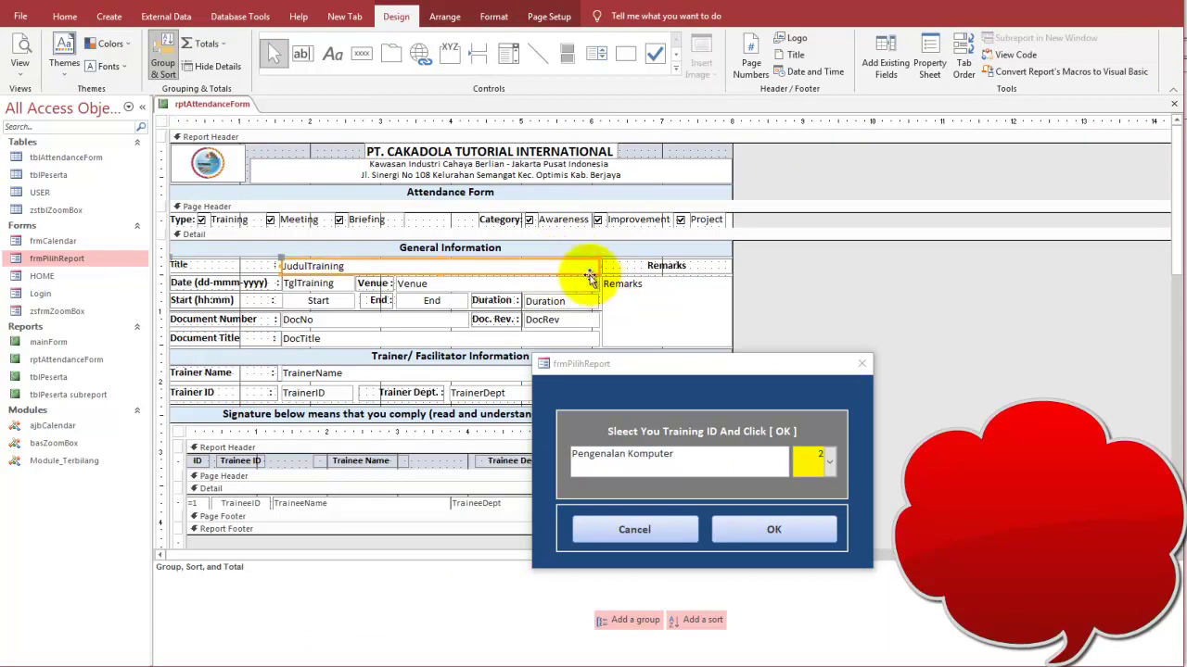
{"action": "left_click_drag", "start_coordinate": [597, 266], "coordinate": [529, 255]}
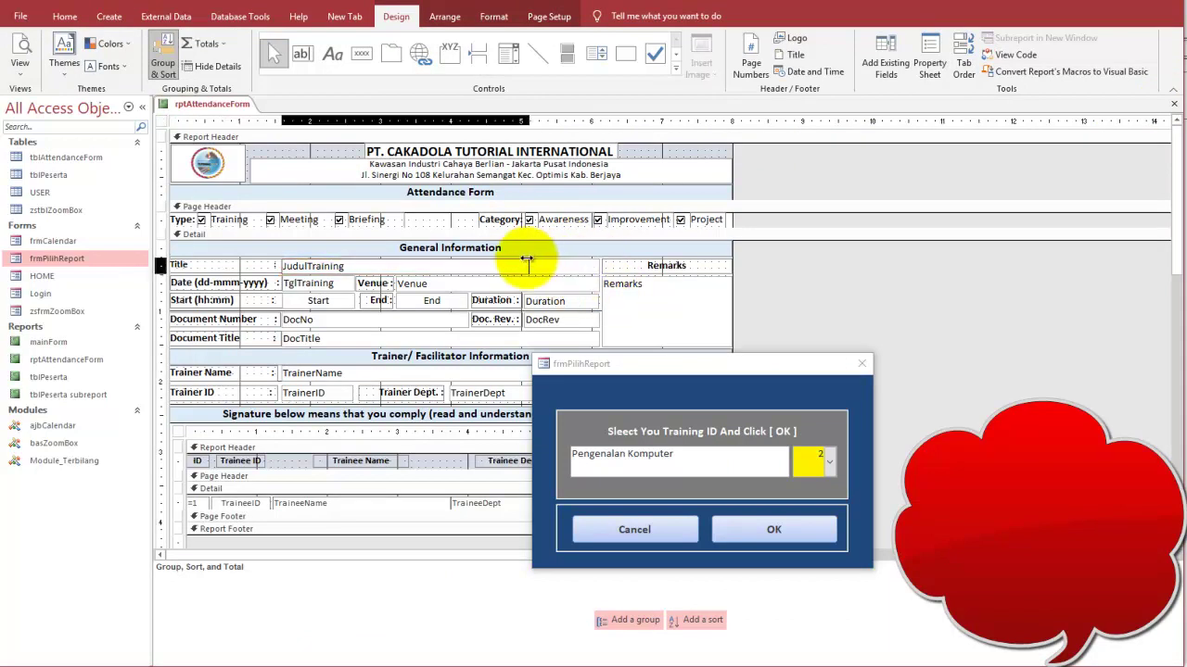
Add the ID field after JudulTraining, bring its label and text box together, and shorten the box to end at the Remarks block.
{"action": "left_click", "coordinate": [889, 70]}
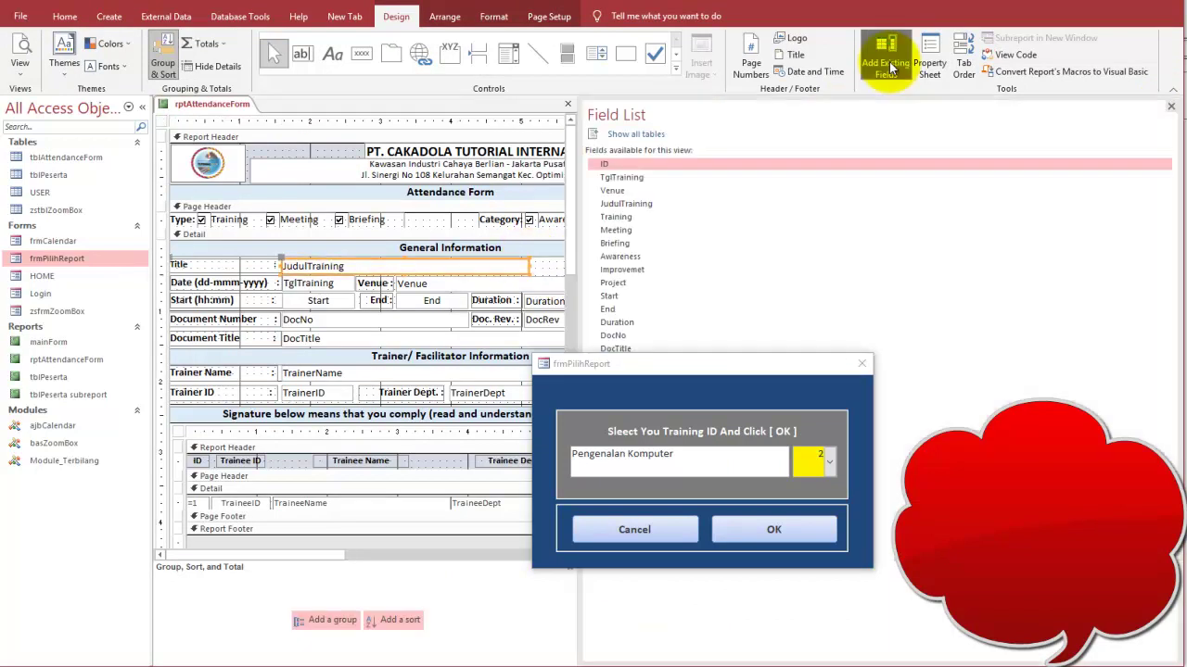
{"action": "left_click_drag", "start_coordinate": [602, 165], "coordinate": [540, 266]}
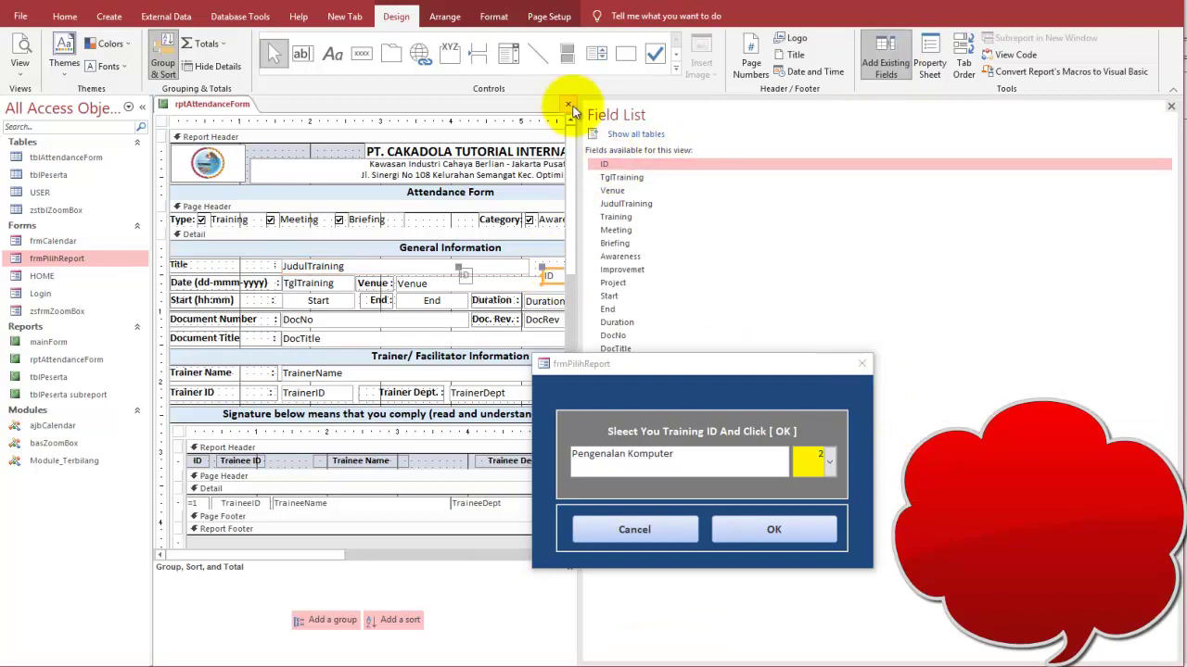
{"action": "left_click_drag", "start_coordinate": [570, 111], "coordinate": [899, 111]}
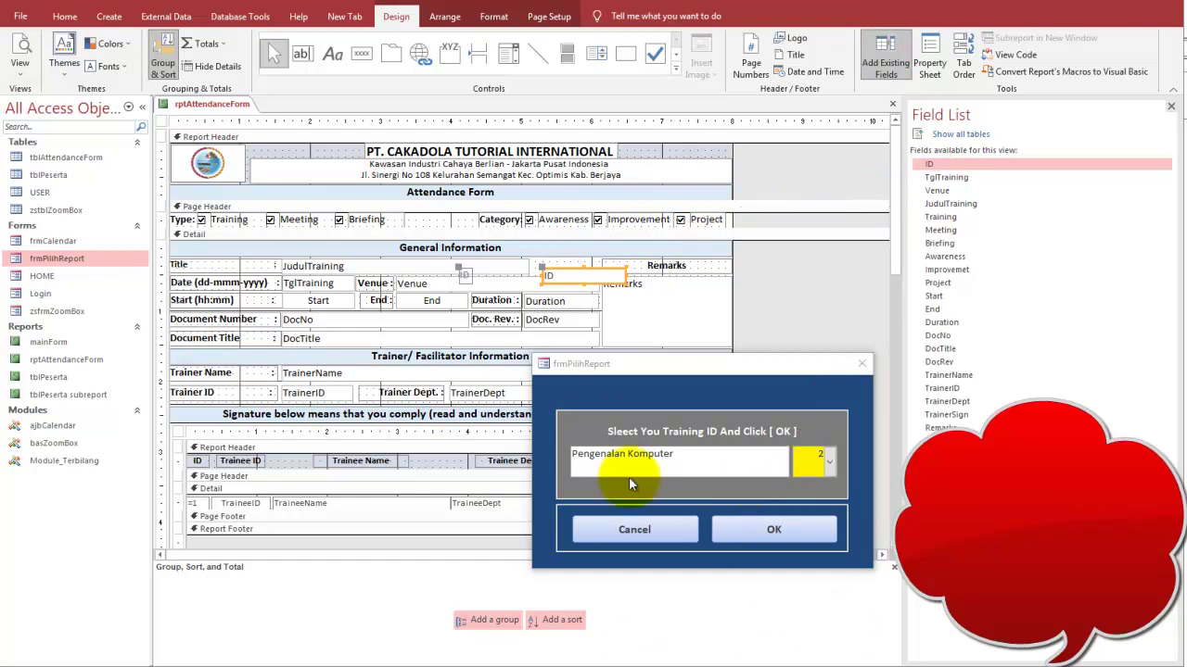
{"action": "left_click", "coordinate": [557, 269]}
{"action": "mouse_move", "coordinate": [556, 266]}
{"action": "left_mouse_down"}
{"action": "mouse_move", "coordinate": [467, 265]}
{"action": "mouse_move", "coordinate": [535, 263]}
{"action": "left_mouse_up"}
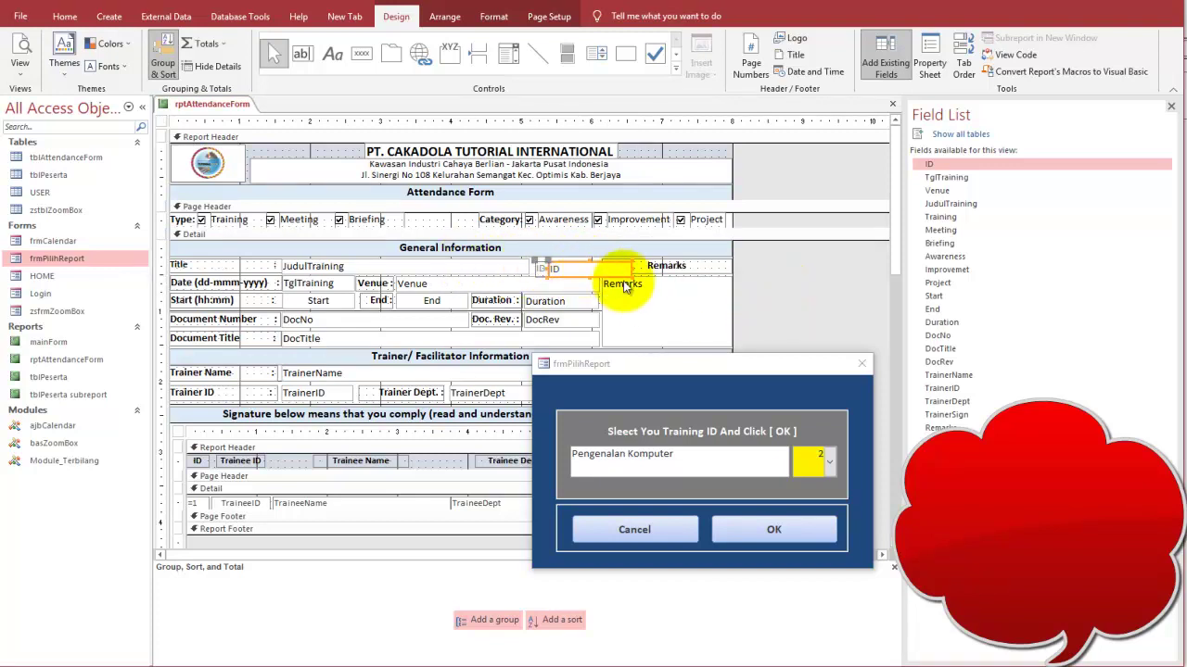
{"action": "left_click_drag", "start_coordinate": [633, 269], "coordinate": [601, 266]}
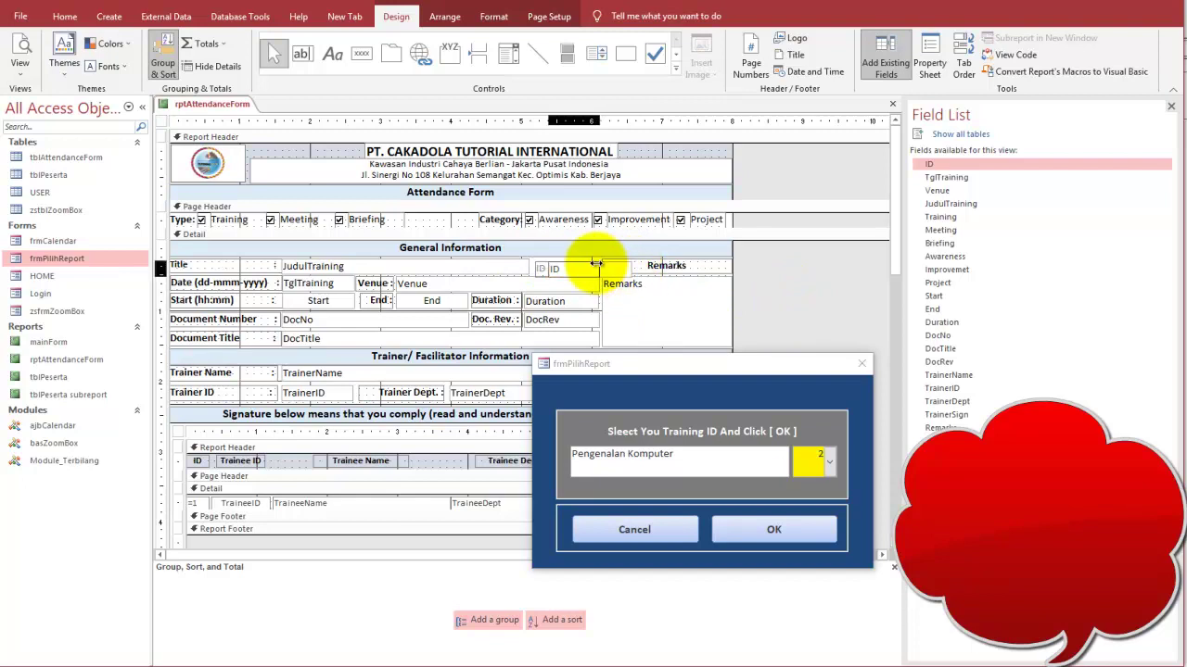
Align the ID label and text box level with JudulTraining and narrow the box from its label side to free label space.
{"action": "left_click", "coordinate": [538, 266], "text": "shift"}
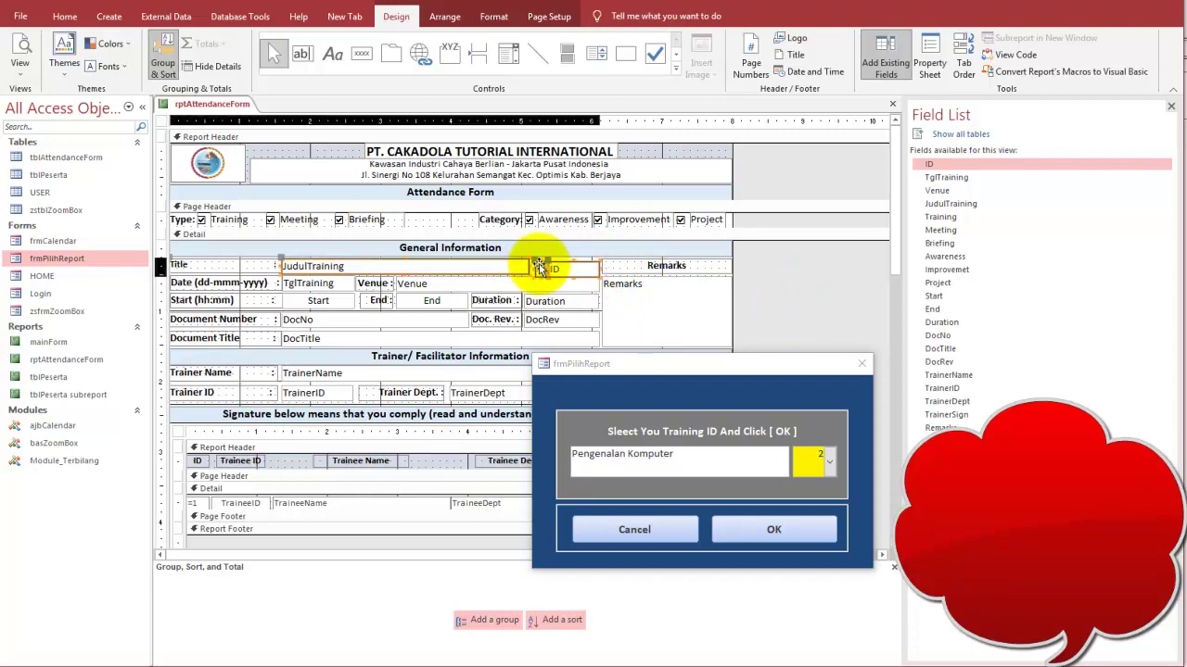
{"action": "left_click", "coordinate": [444, 16]}
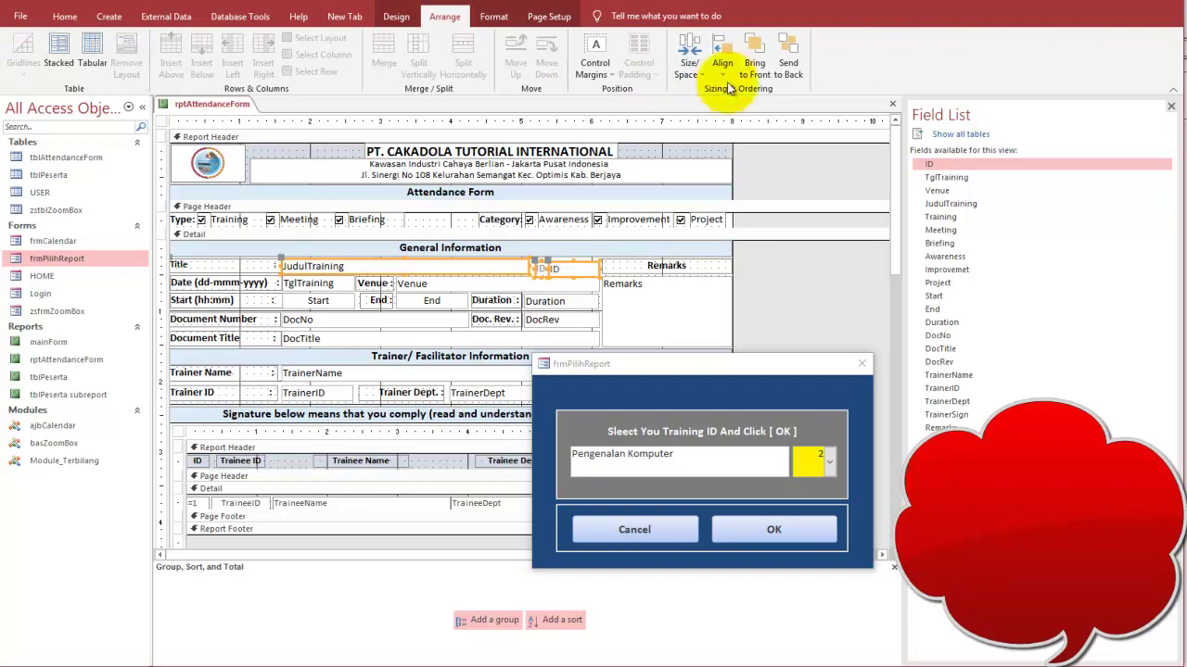
{"action": "left_click", "coordinate": [727, 91]}
{"action": "left_click", "coordinate": [755, 151]}
{"action": "left_click", "coordinate": [818, 256]}
{"action": "left_click", "coordinate": [551, 265]}
{"action": "left_click_drag", "start_coordinate": [548, 265], "coordinate": [559, 265]}
Change the ID label's text to Trg. ID and copy the Title label's formatting onto it.
{"action": "left_click", "coordinate": [545, 266]}
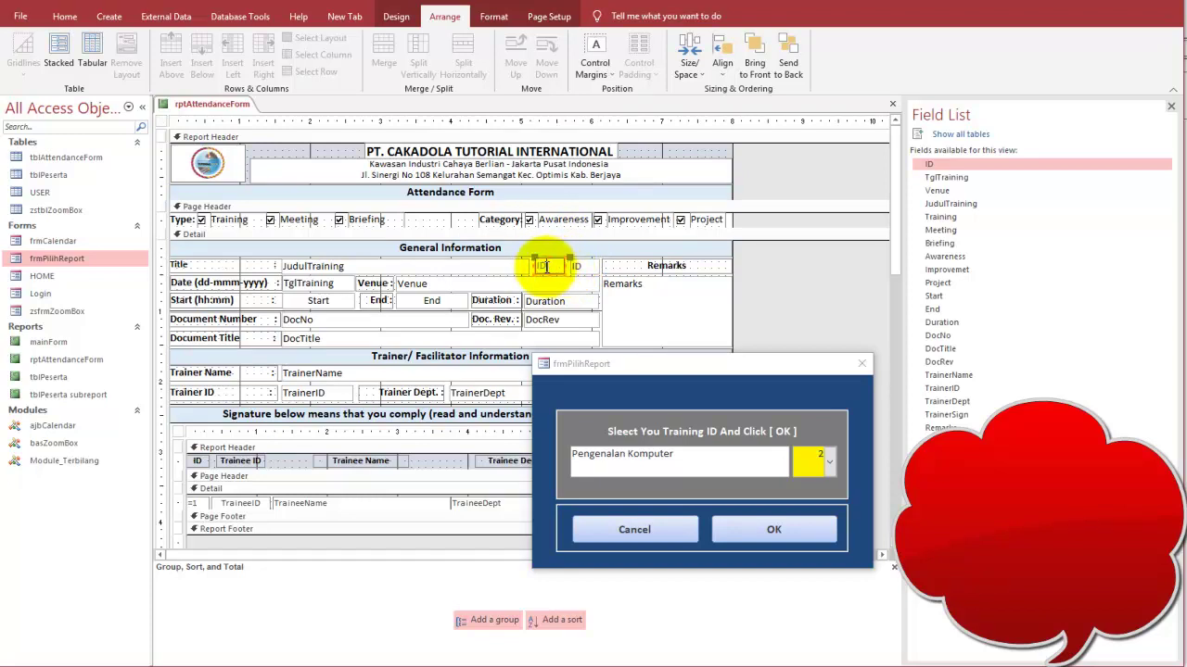
{"action": "type", "text": "Trg "}
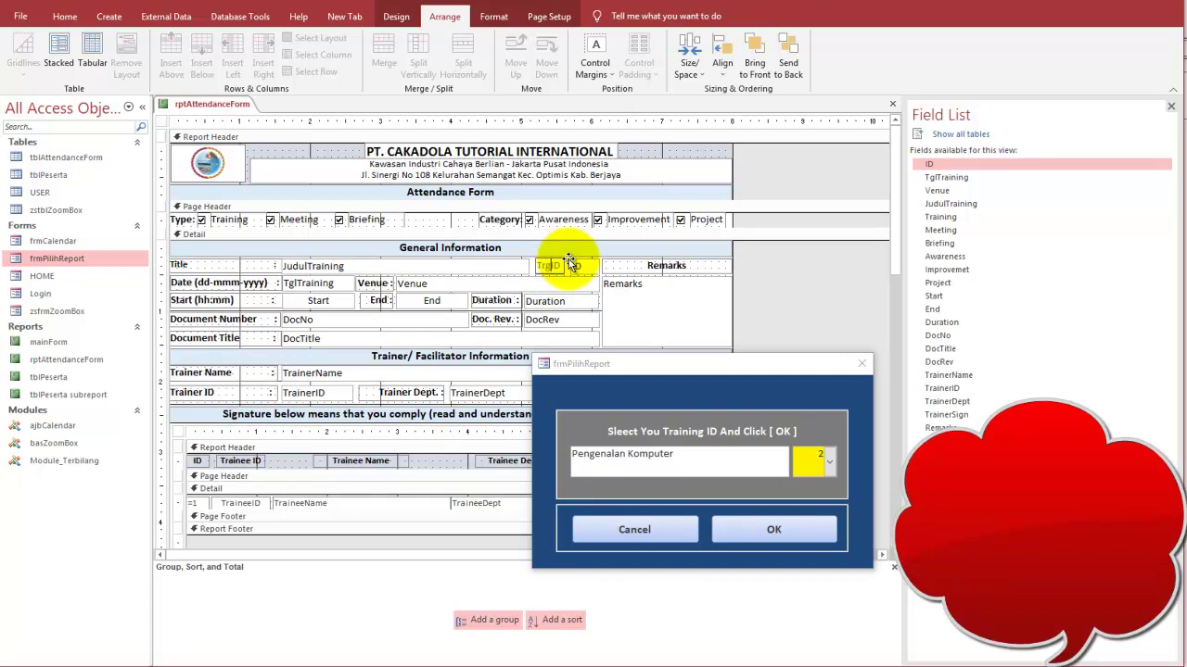
{"action": "type", "text": "."}
{"action": "key", "text": "Return"}
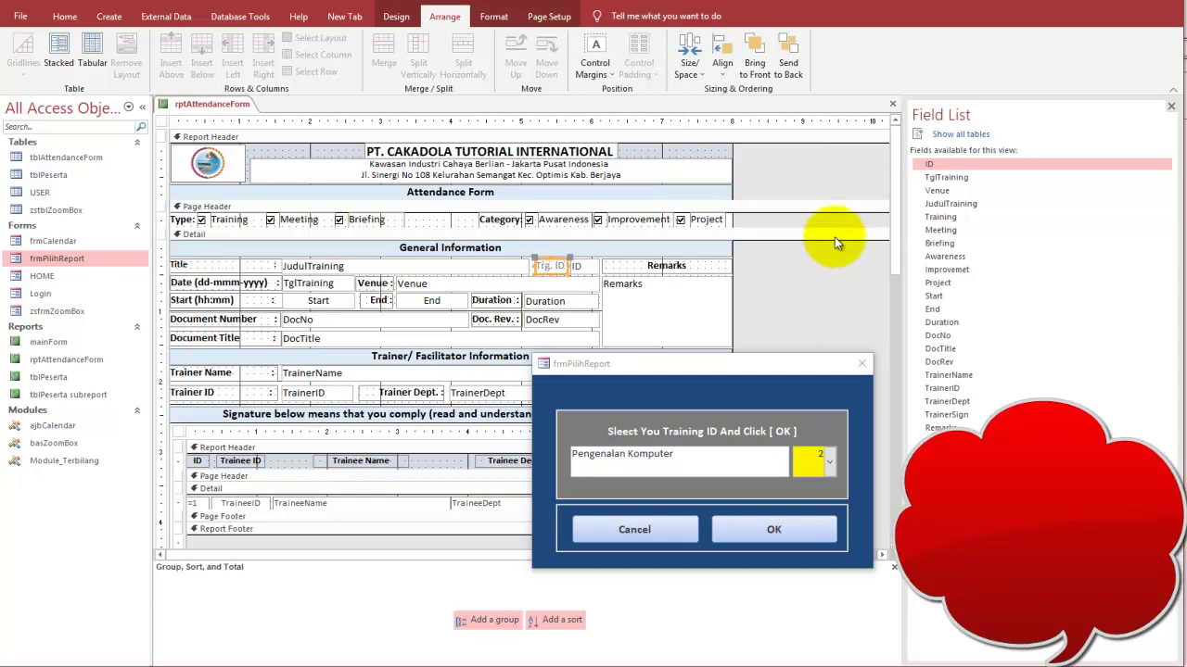
{"action": "left_click", "coordinate": [197, 266]}
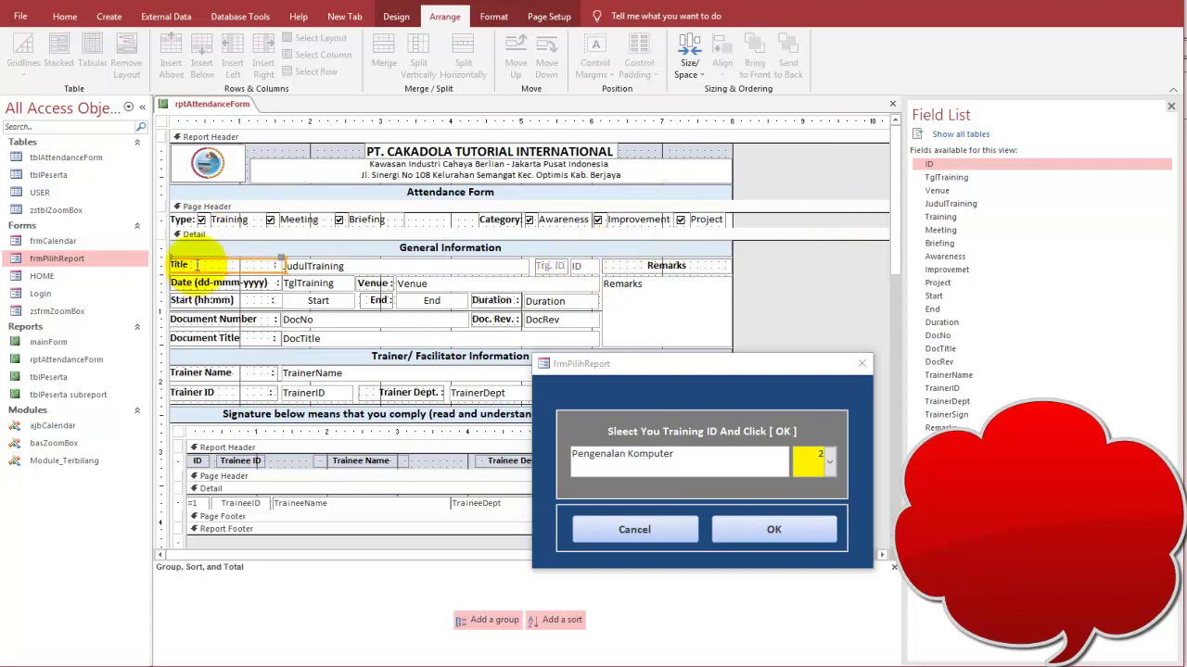
{"action": "left_click", "coordinate": [59, 18]}
{"action": "left_click", "coordinate": [115, 72]}
{"action": "left_click", "coordinate": [549, 266]}
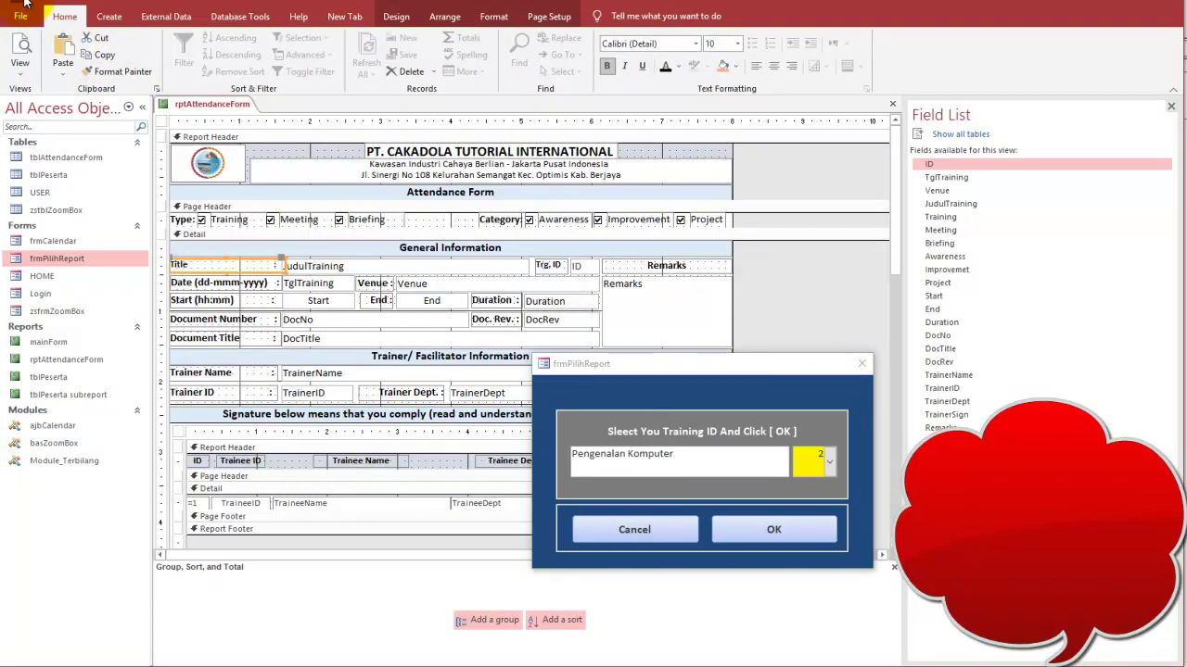
Give the ID text box a light gold background and bold text.
{"action": "left_click", "coordinate": [580, 267]}
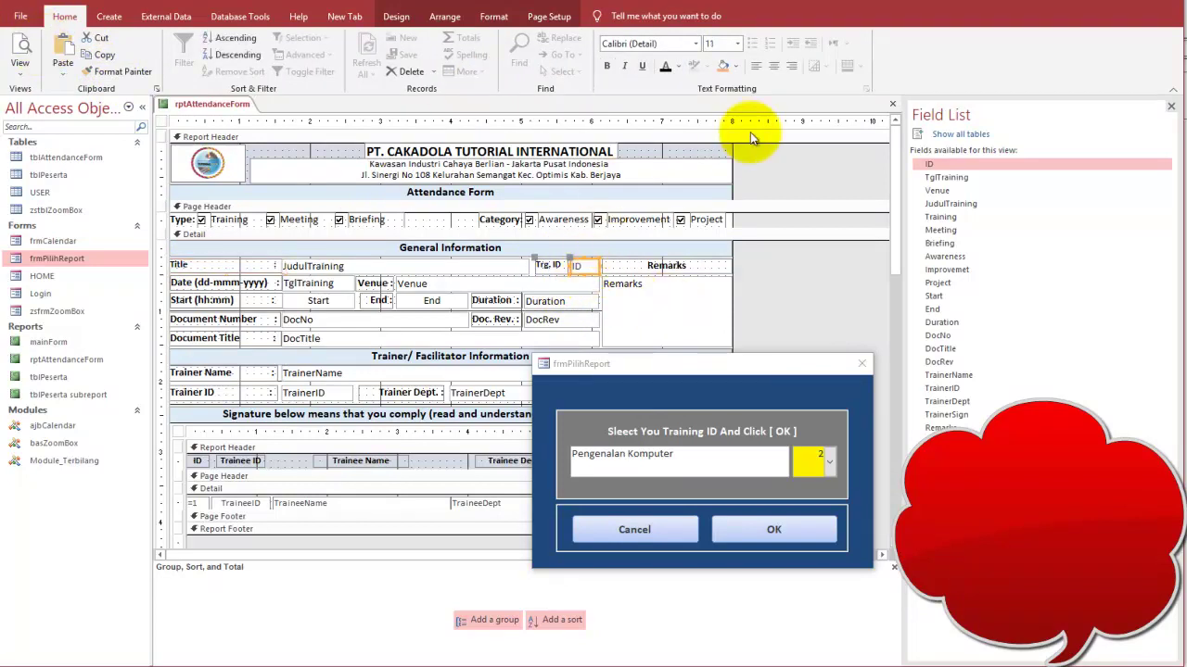
{"action": "left_click", "coordinate": [725, 71]}
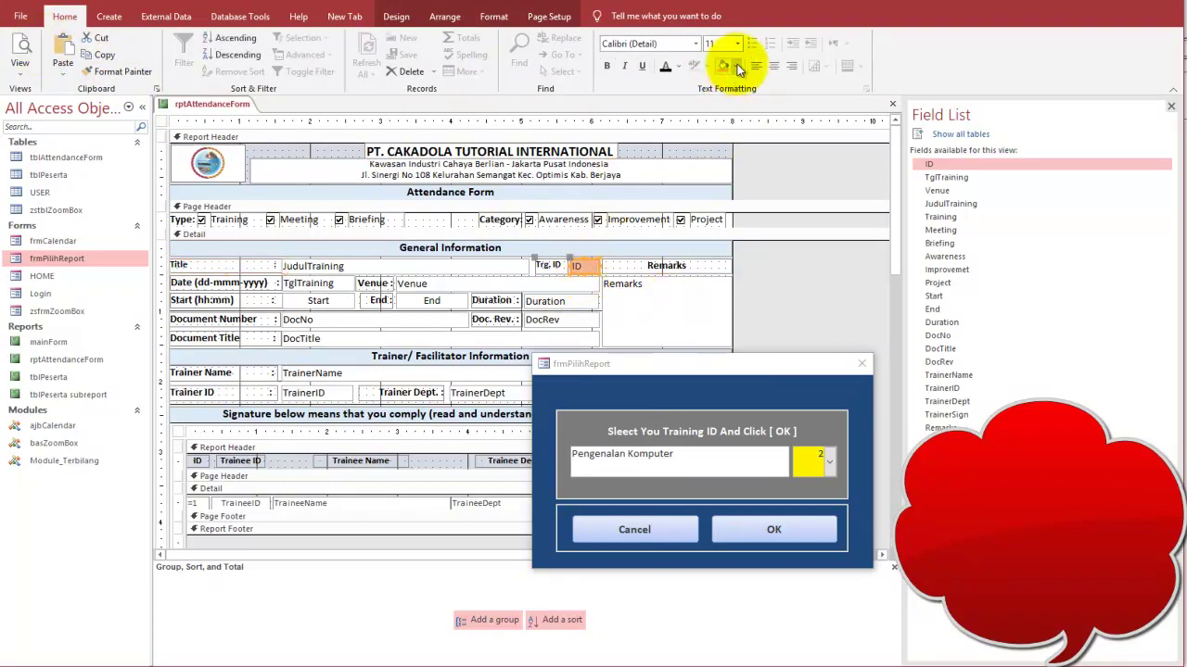
{"action": "left_click", "coordinate": [737, 69]}
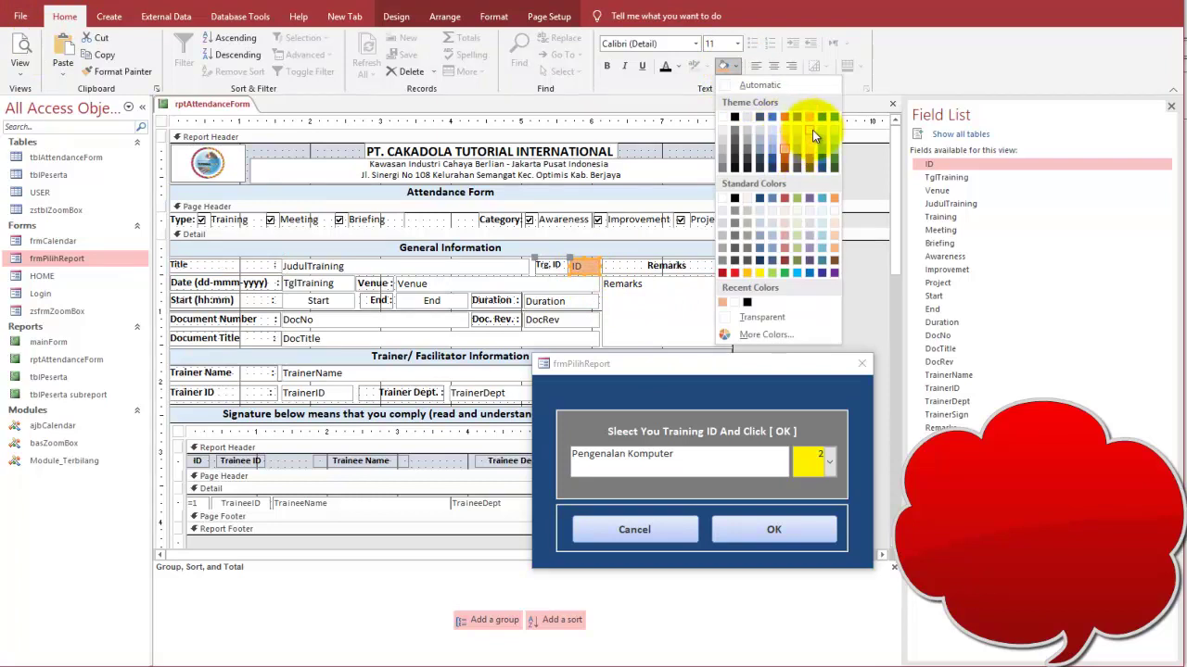
{"action": "left_click", "coordinate": [812, 131]}
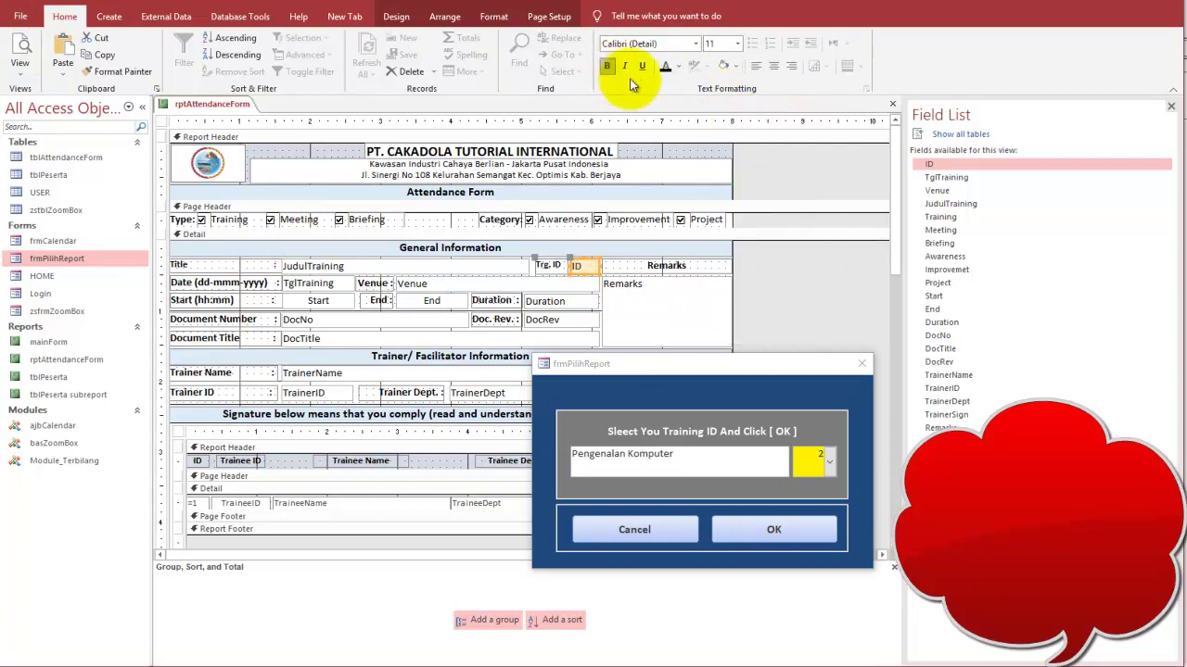
Preview rptAttendanceForm and zoom in to compare its Trg. ID with the ID chosen in frmPilihReport.
{"action": "left_click", "coordinate": [25, 43]}
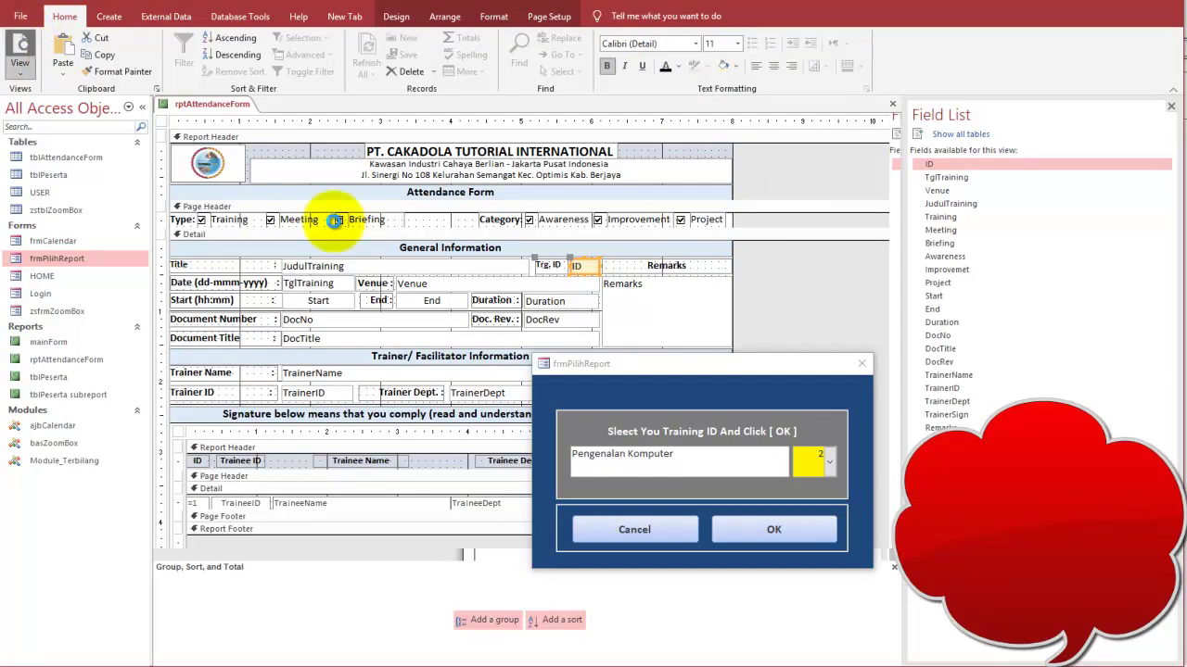
{"action": "left_click", "coordinate": [807, 248]}
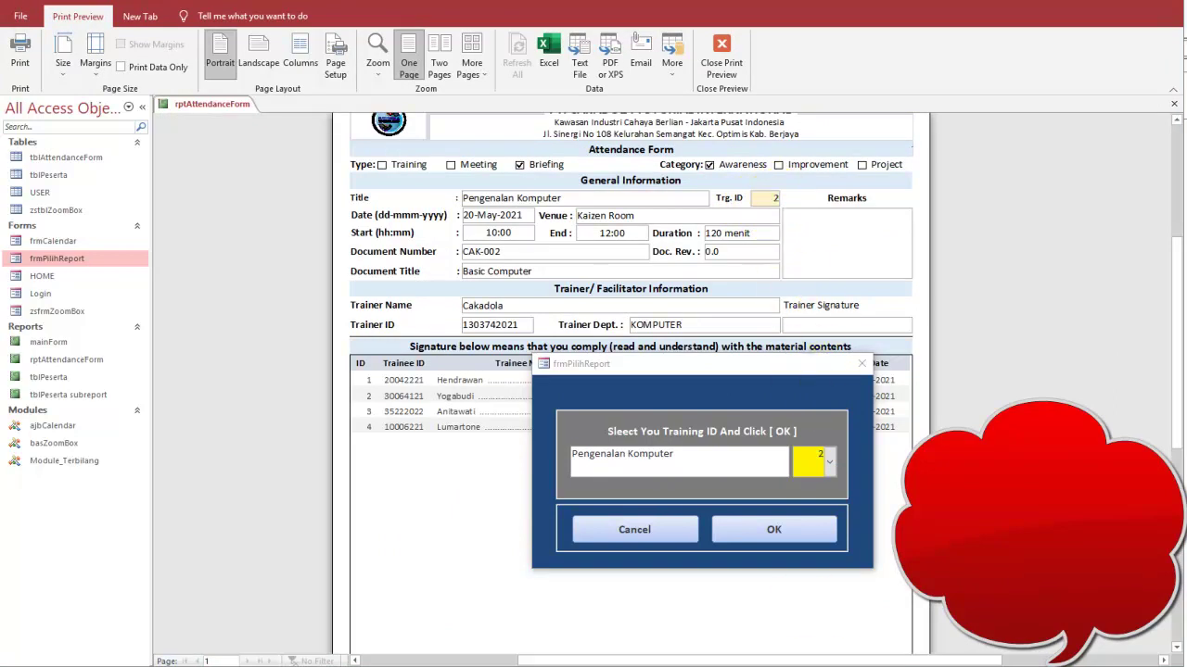
{"action": "left_click_drag", "start_coordinate": [794, 188], "coordinate": [790, 190]}
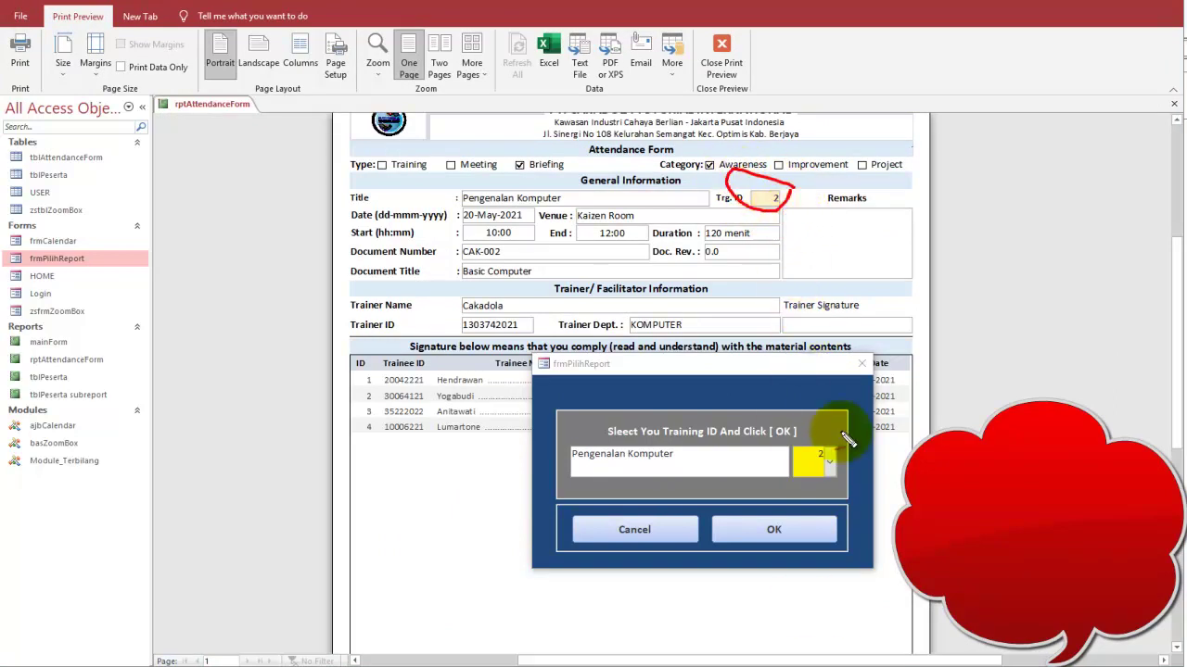
{"action": "mouse_move", "coordinate": [828, 426]}
{"action": "left_mouse_down"}
{"action": "mouse_move", "coordinate": [817, 483]}
{"action": "mouse_move", "coordinate": [809, 430]}
{"action": "left_mouse_up"}
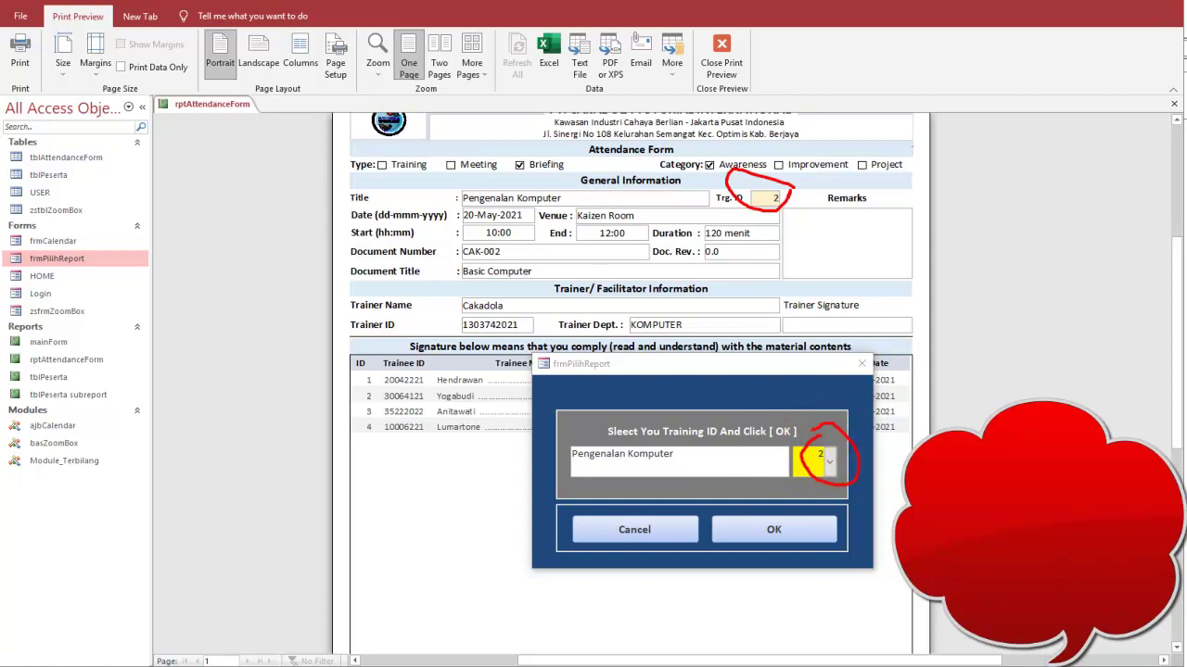
Select training 3, Perancangan Database MS Access, in frmPilihReport, open its report and zoom in on the Trg. ID field.
{"action": "left_click", "coordinate": [827, 460]}
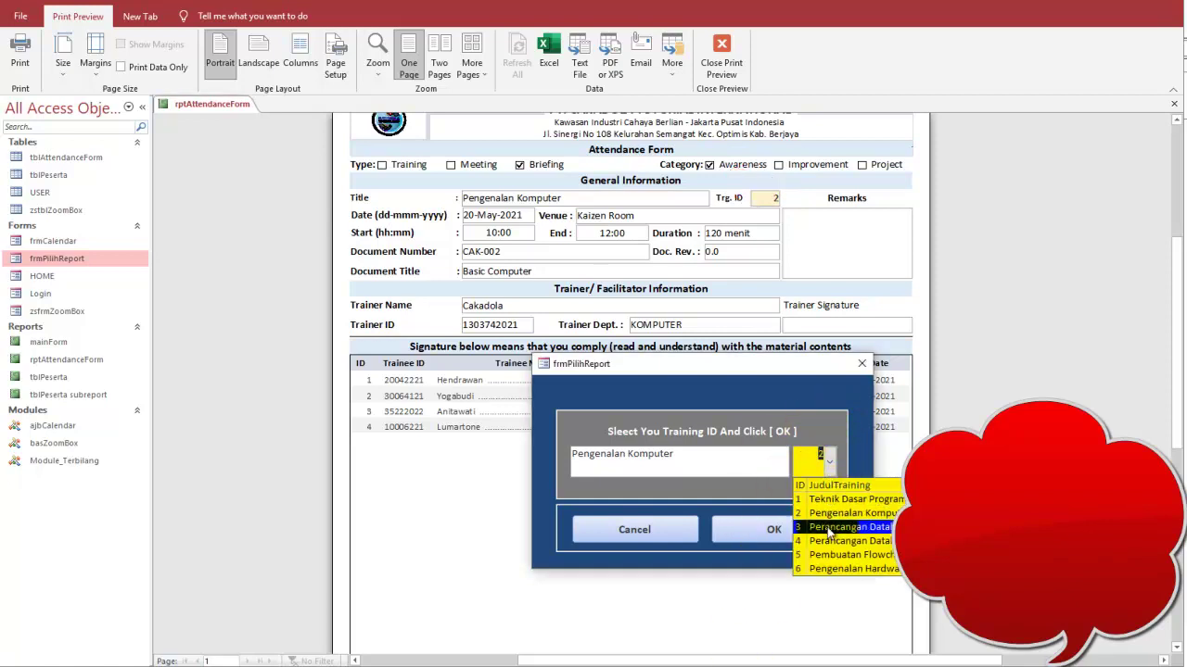
{"action": "left_click", "coordinate": [830, 528]}
{"action": "left_click", "coordinate": [779, 529]}
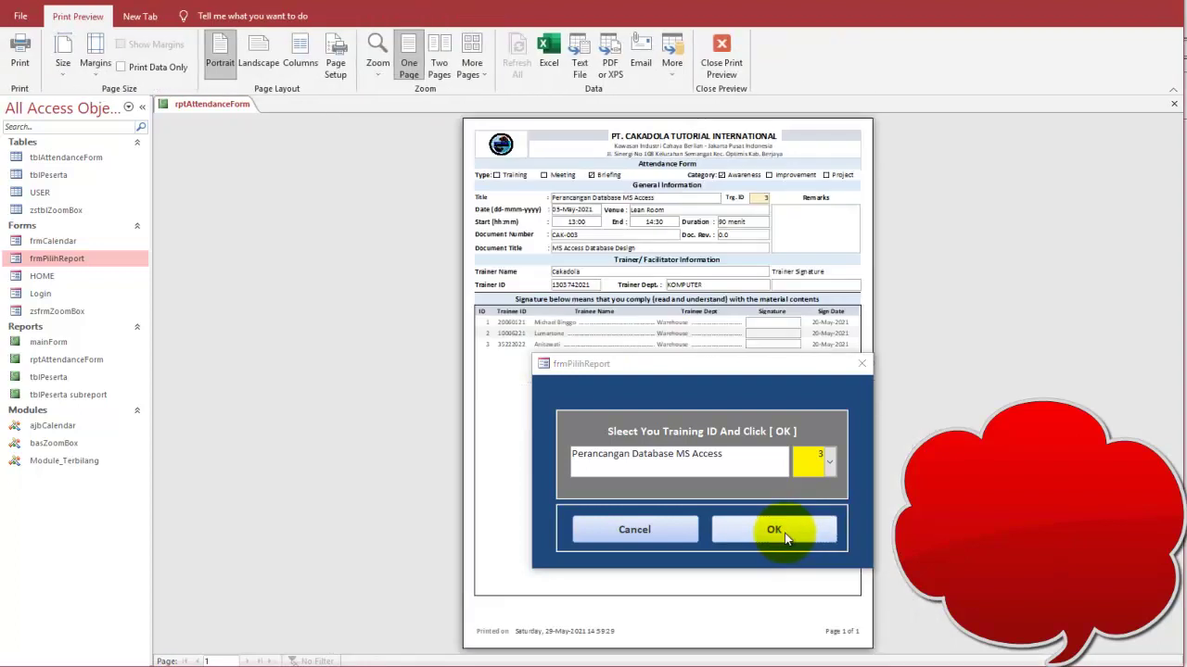
{"action": "left_click", "coordinate": [760, 234]}
{"action": "left_click", "coordinate": [763, 185]}
{"action": "left_click", "coordinate": [762, 182]}
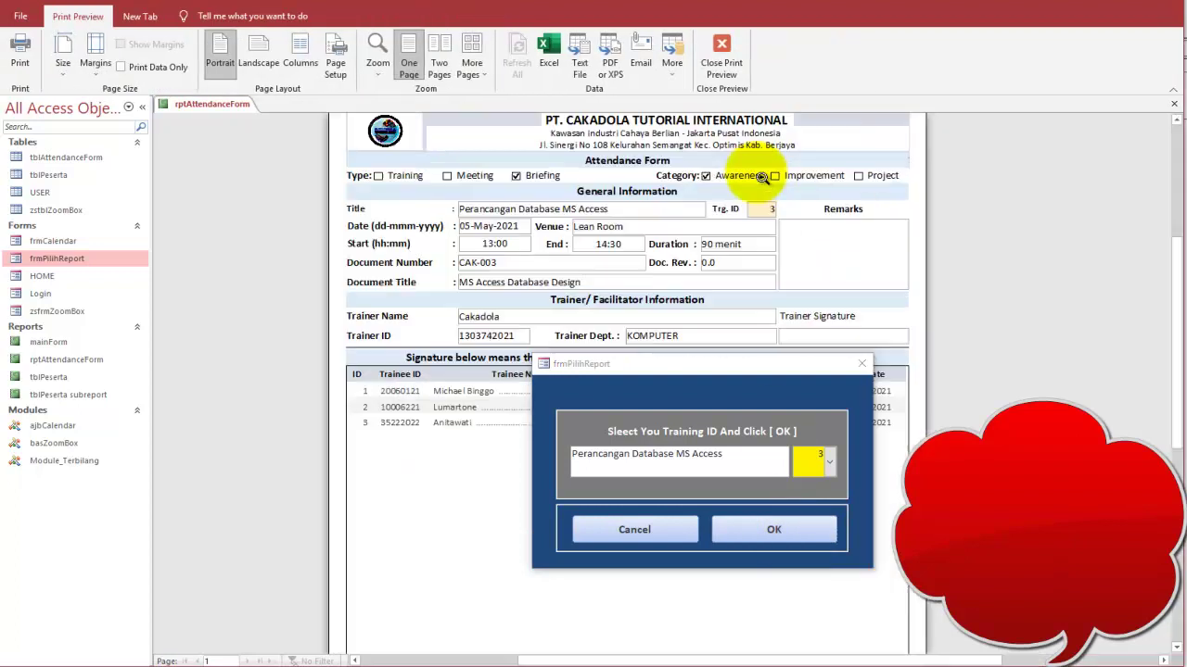
{"action": "mouse_move", "coordinate": [785, 194]}
{"action": "left_mouse_down"}
{"action": "mouse_move", "coordinate": [735, 185]}
{"action": "mouse_move", "coordinate": [793, 205]}
{"action": "left_mouse_up"}
{"action": "mouse_move", "coordinate": [837, 441]}
{"action": "left_mouse_down"}
{"action": "mouse_move", "coordinate": [799, 459]}
{"action": "mouse_move", "coordinate": [841, 452]}
{"action": "left_mouse_up"}
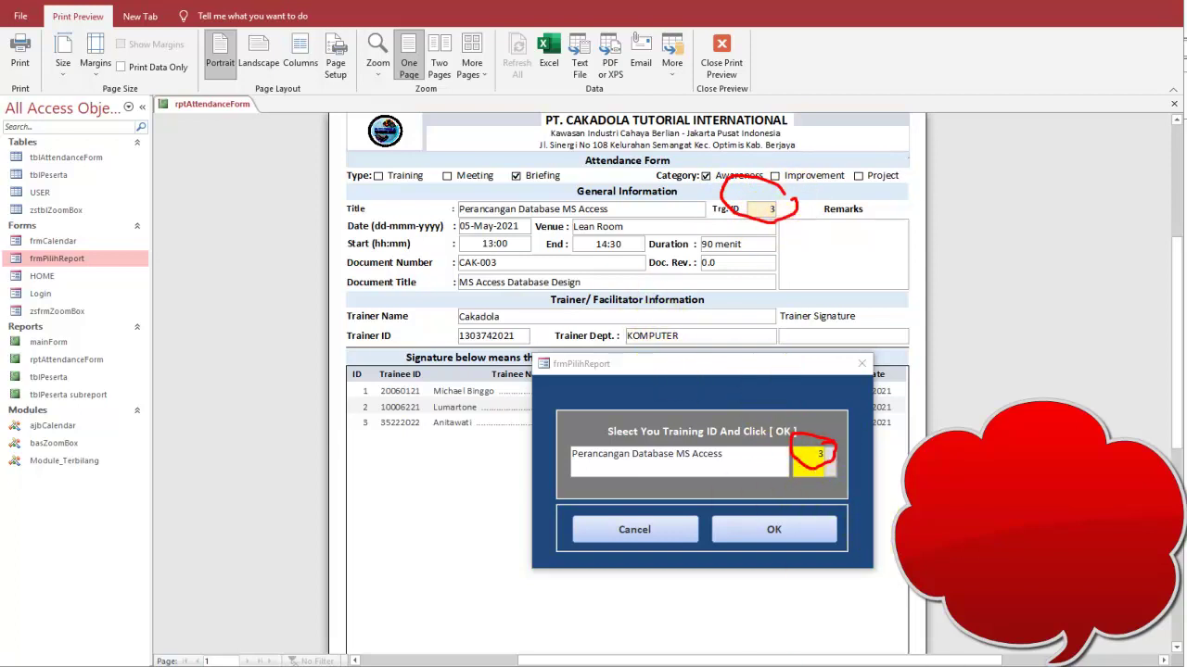
Move frmPilihReport below the trainee rows and examine the attendance report from its header to the trainee list.
{"action": "mouse_move", "coordinate": [682, 372]}
{"action": "left_mouse_down"}
{"action": "mouse_move", "coordinate": [592, 439]}
{"action": "mouse_move", "coordinate": [608, 456]}
{"action": "left_mouse_up"}
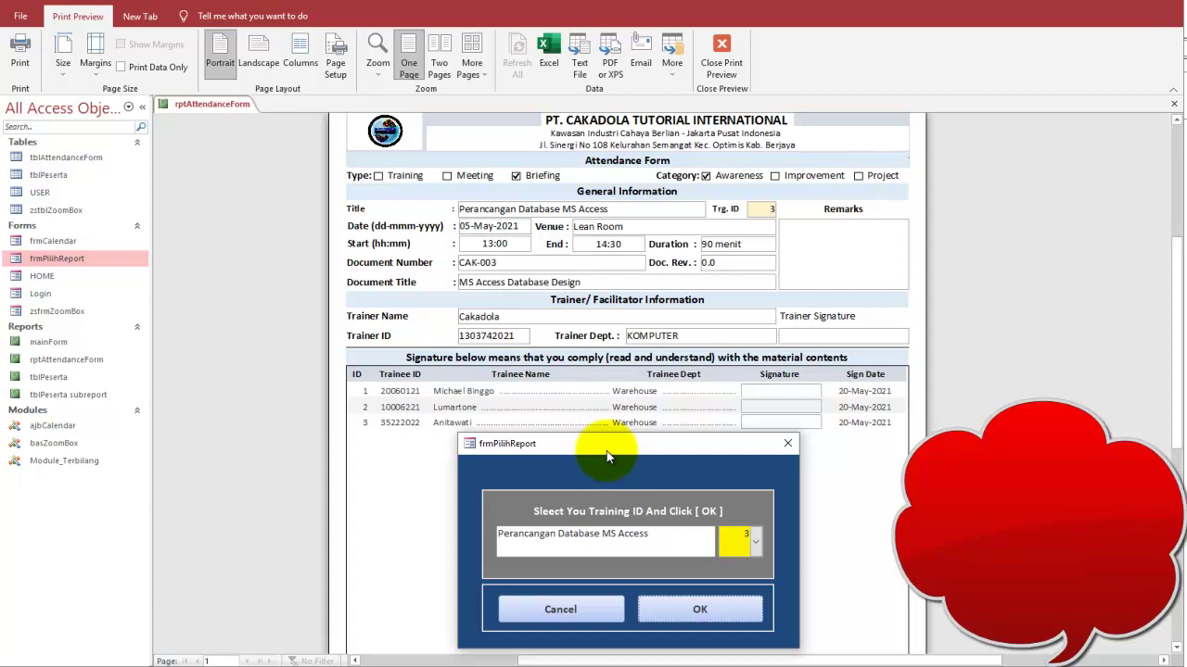
{"action": "left_click", "coordinate": [581, 216]}
{"action": "left_click", "coordinate": [589, 188]}
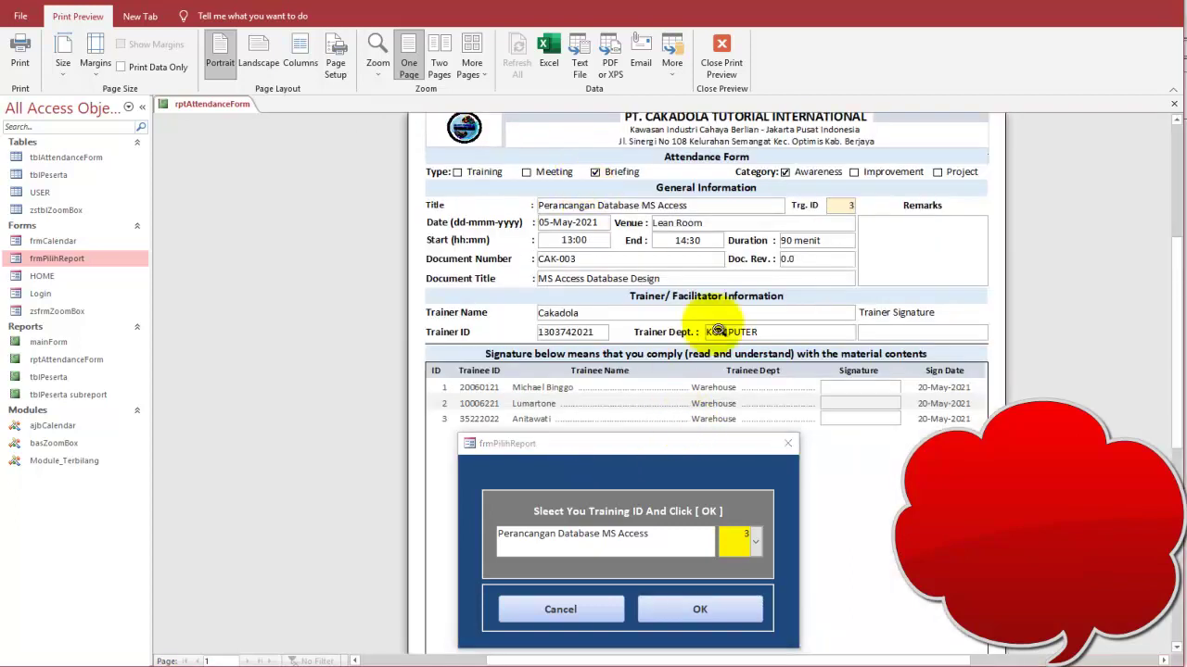
{"action": "scroll", "coordinate": [684, 191], "scroll_direction": "up", "scroll_amount": 1}
{"action": "scroll", "coordinate": [614, 174], "scroll_direction": "down", "scroll_amount": 1}
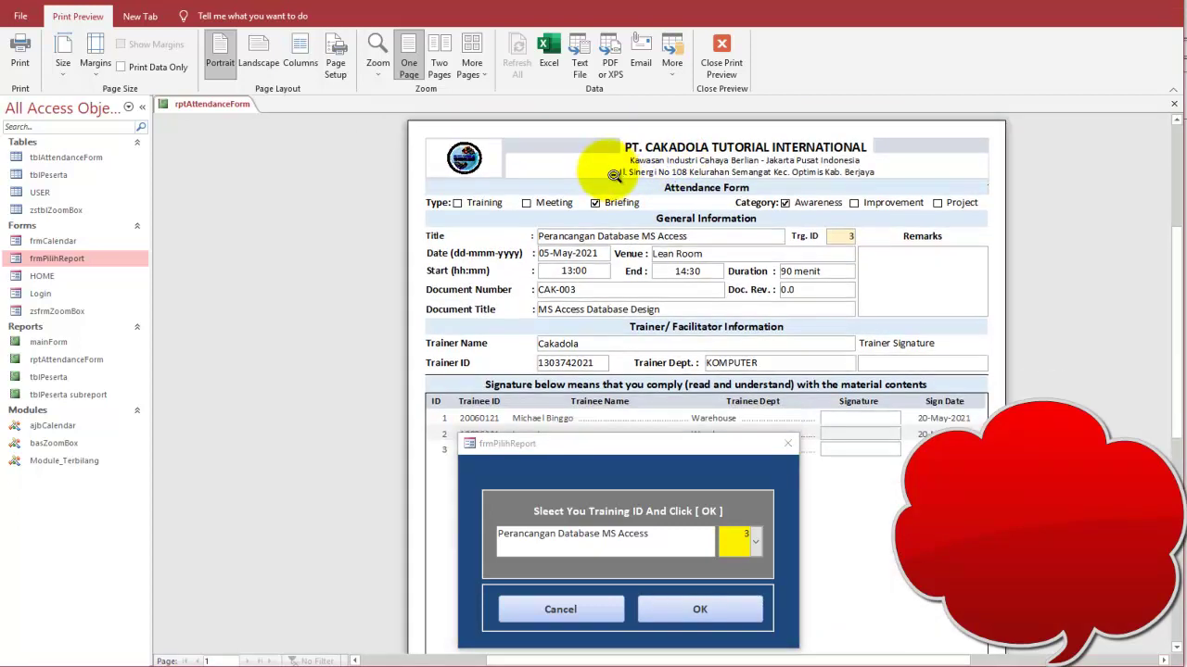
{"action": "left_click", "coordinate": [557, 133]}
{"action": "left_click", "coordinate": [571, 153]}
{"action": "left_click_drag", "start_coordinate": [683, 458], "coordinate": [758, 470]}
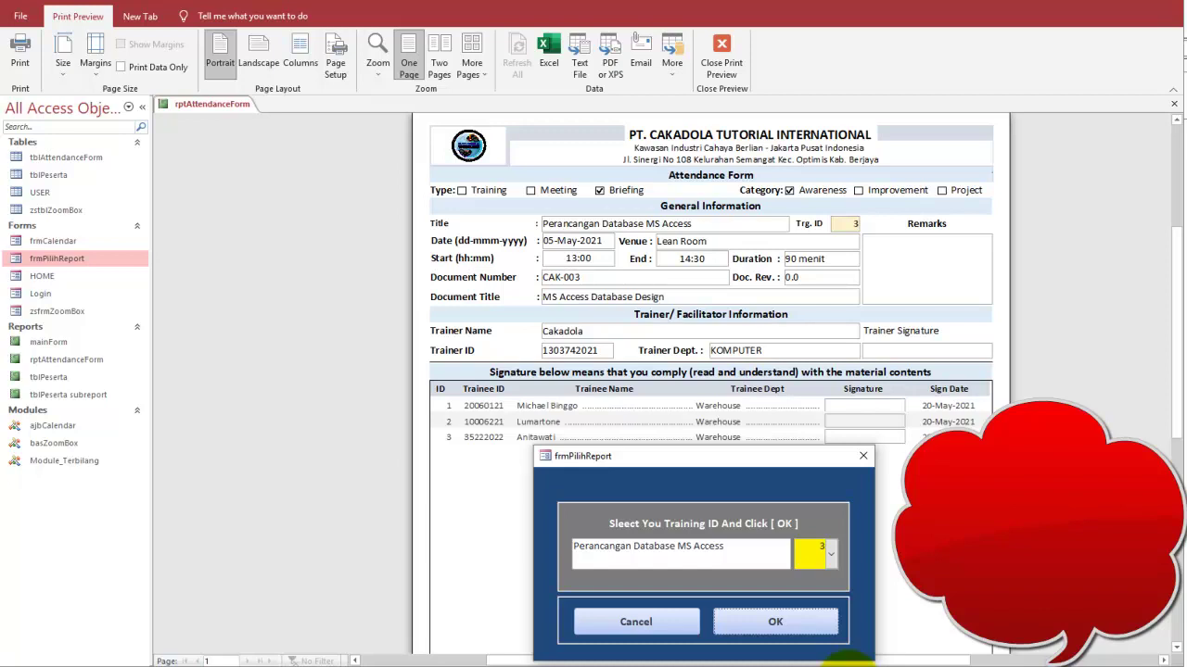
Switch frmPilihReport to Design View and close the HOME form covering it.
{"action": "right_click", "coordinate": [716, 472]}
{"action": "left_click", "coordinate": [764, 516]}
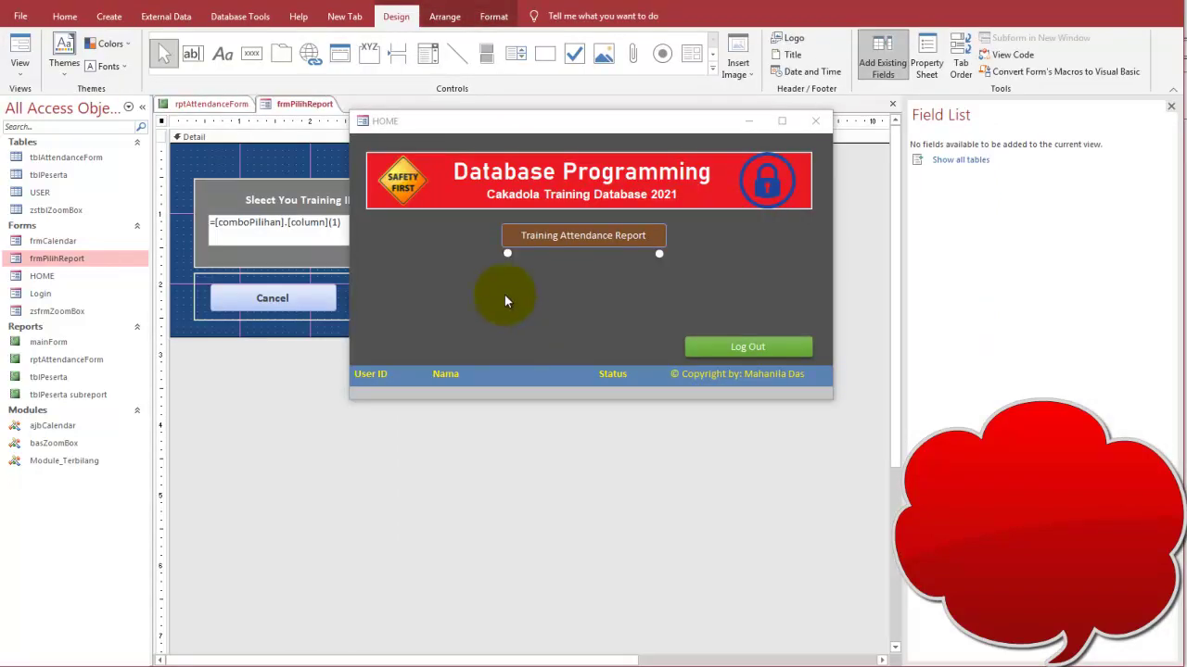
{"action": "left_click", "coordinate": [304, 170]}
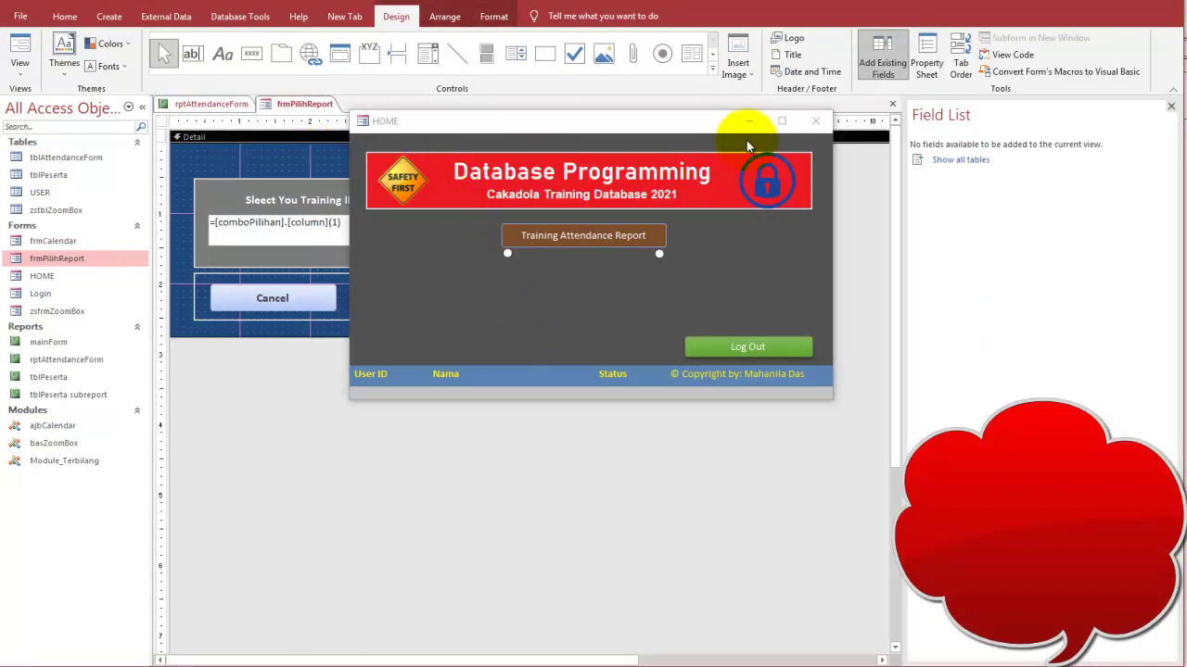
{"action": "left_click", "coordinate": [806, 125]}
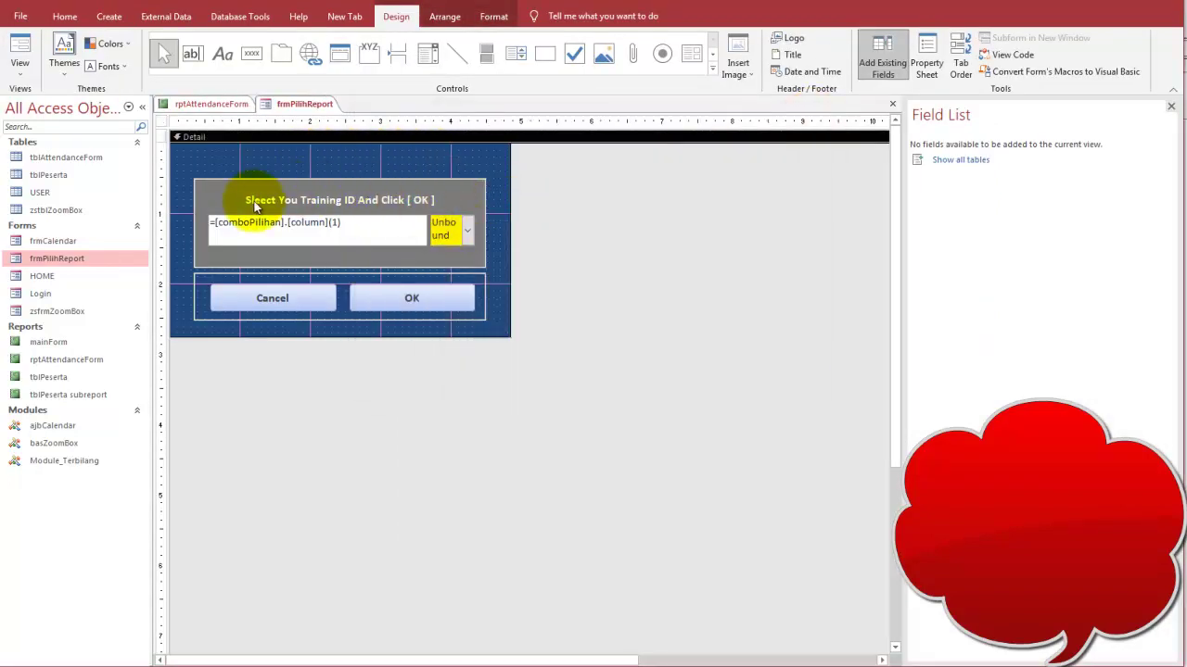
Correct the misspelled first word of the instruction label in frmPilihReport to "Select".
{"action": "left_click", "coordinate": [252, 200]}
{"action": "left_click", "coordinate": [247, 200]}
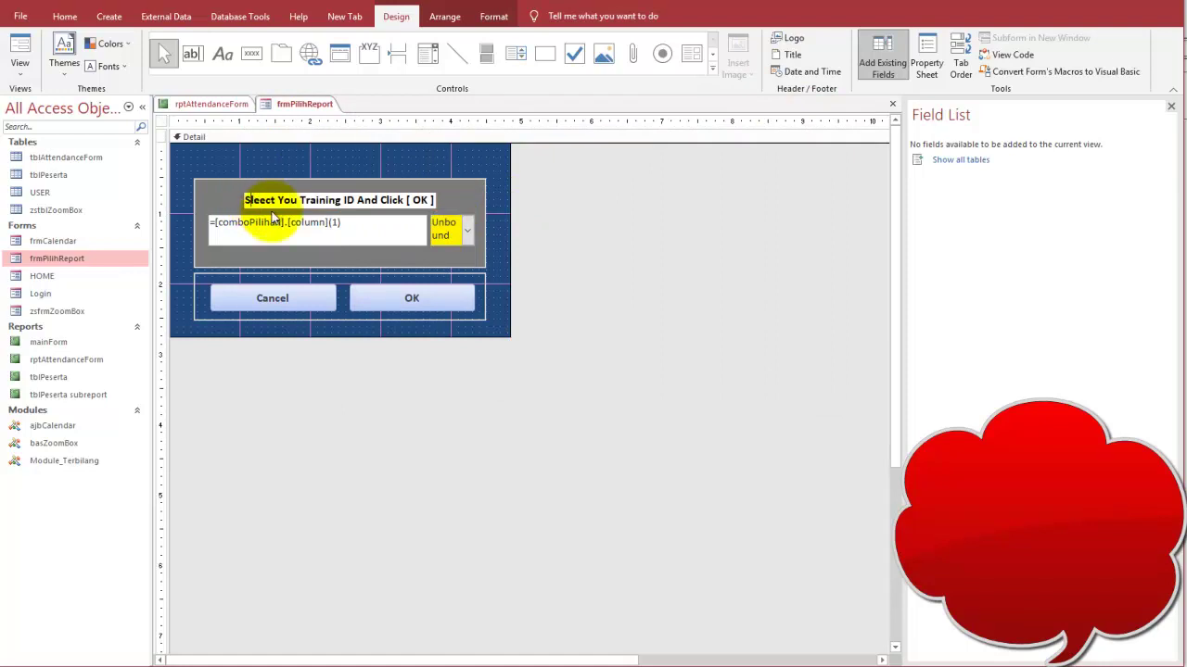
{"action": "type", "text": "e"}
{"action": "key", "text": "Right"}
{"action": "key", "text": "Delete"}
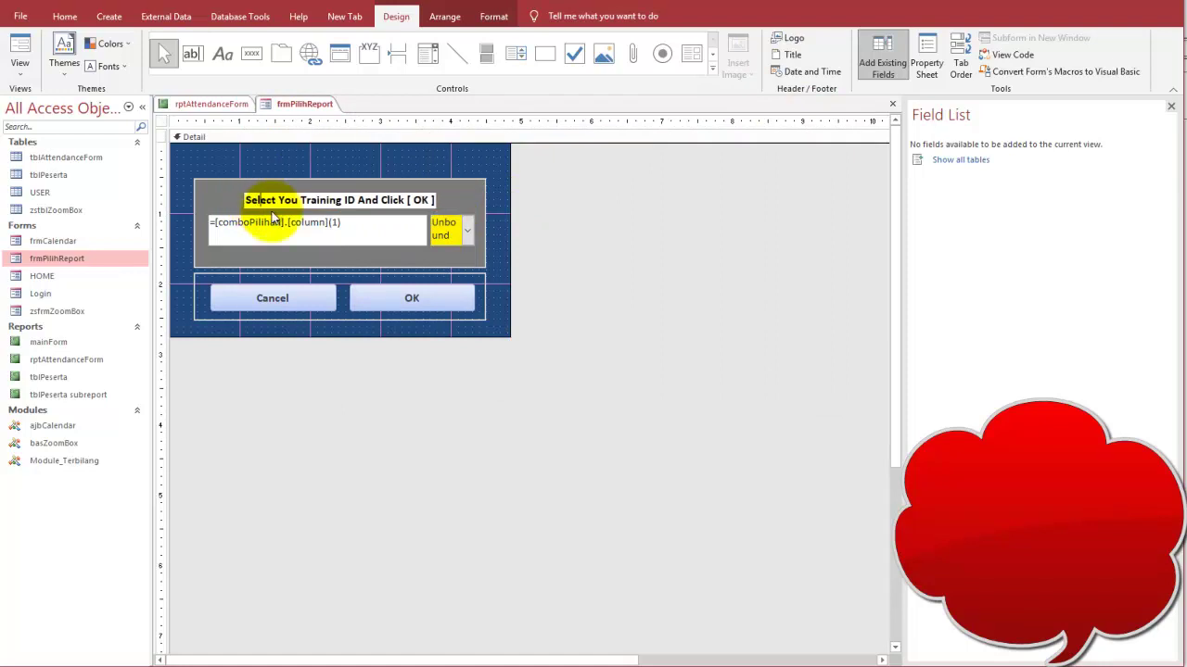
{"action": "key", "text": "Return"}
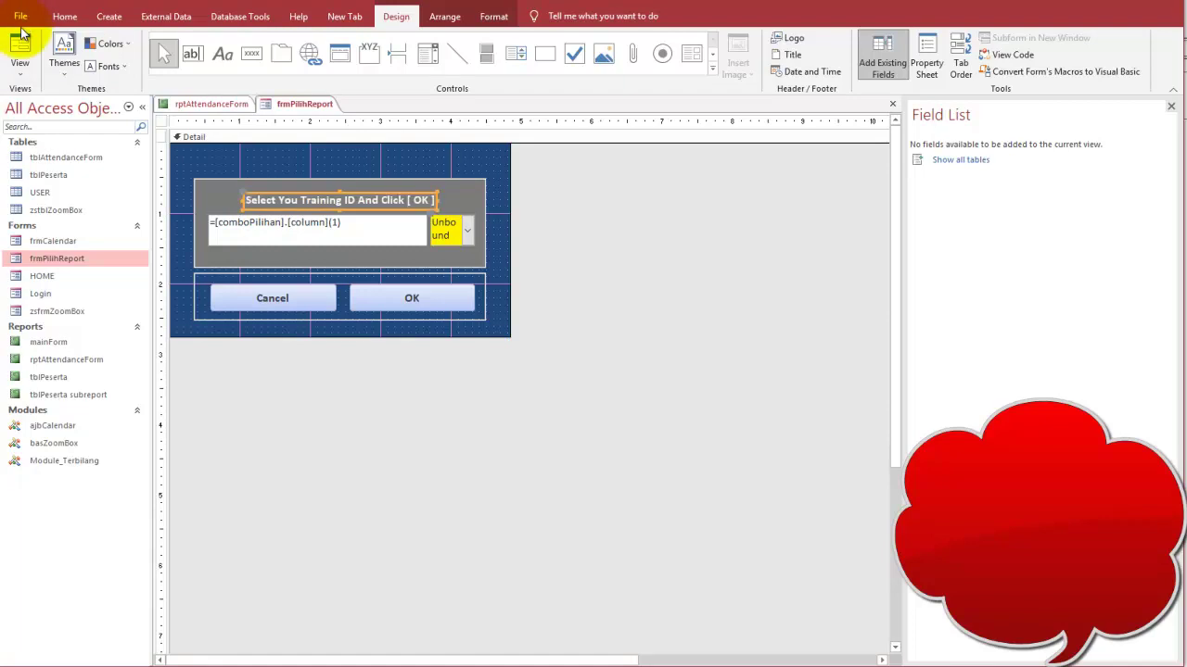
Show frmPilihReport in Form View and move it below the trainee rows of the attendance report.
{"action": "left_click", "coordinate": [25, 49]}
{"action": "left_click_drag", "start_coordinate": [402, 124], "coordinate": [819, 454]}
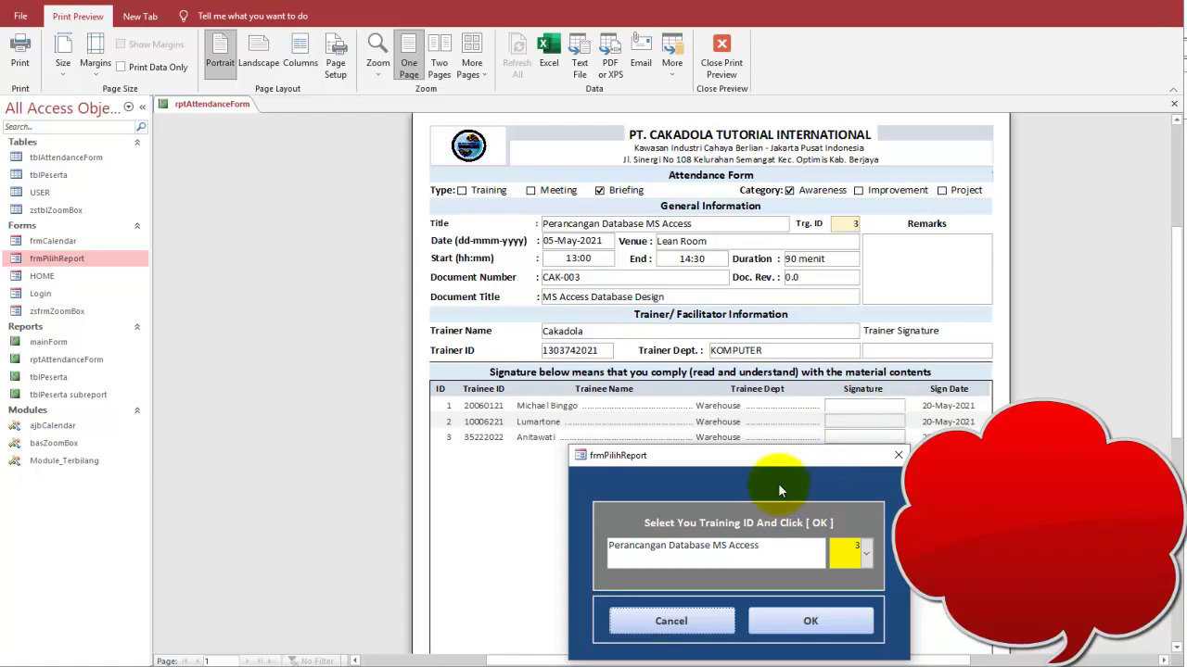
{"action": "mouse_move", "coordinate": [781, 461]}
{"action": "left_mouse_down"}
{"action": "mouse_move", "coordinate": [715, 466]}
{"action": "mouse_move", "coordinate": [768, 478]}
{"action": "mouse_move", "coordinate": [775, 463]}
{"action": "left_mouse_up"}
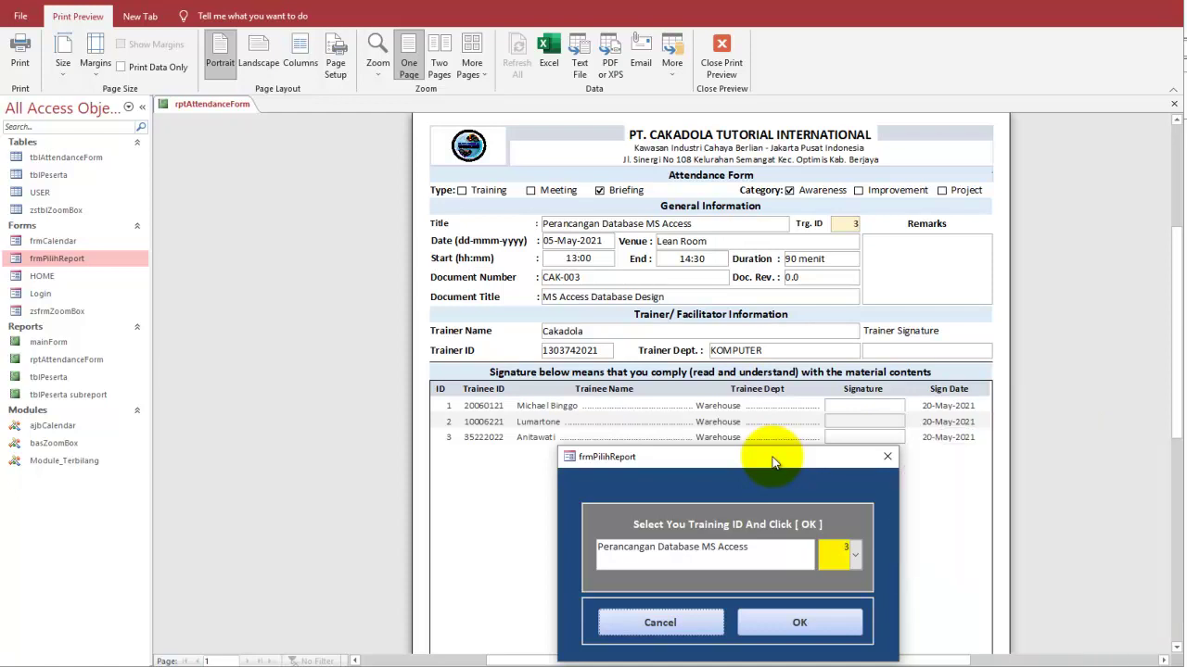
{"action": "left_click", "coordinate": [1031, 664]}
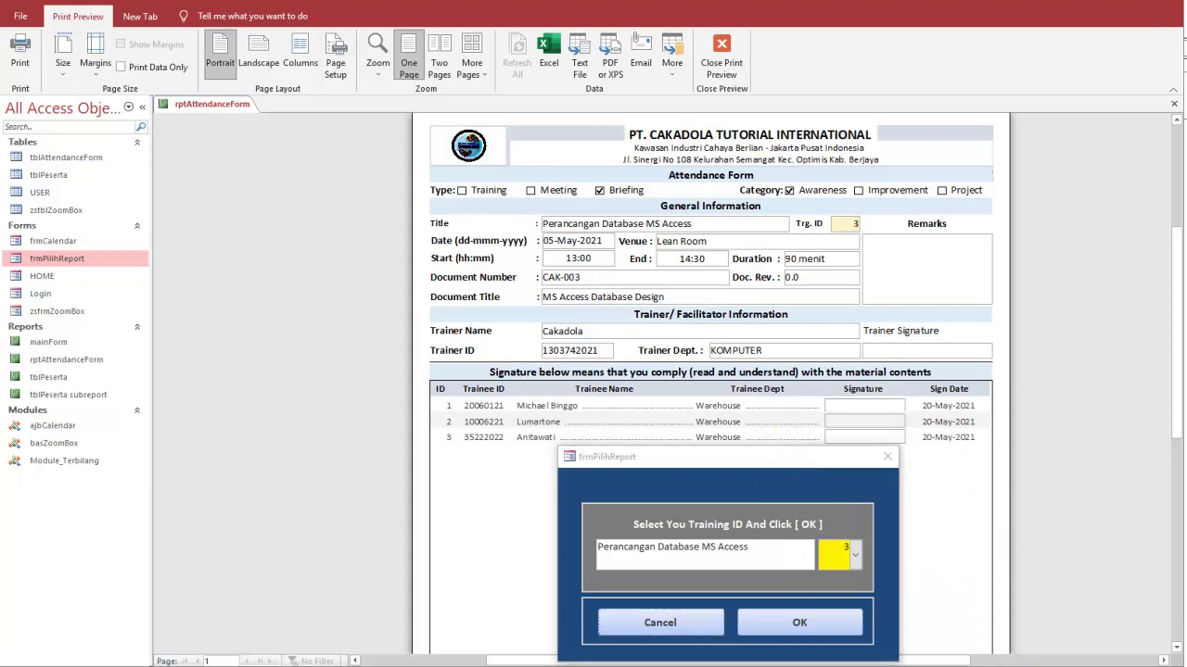